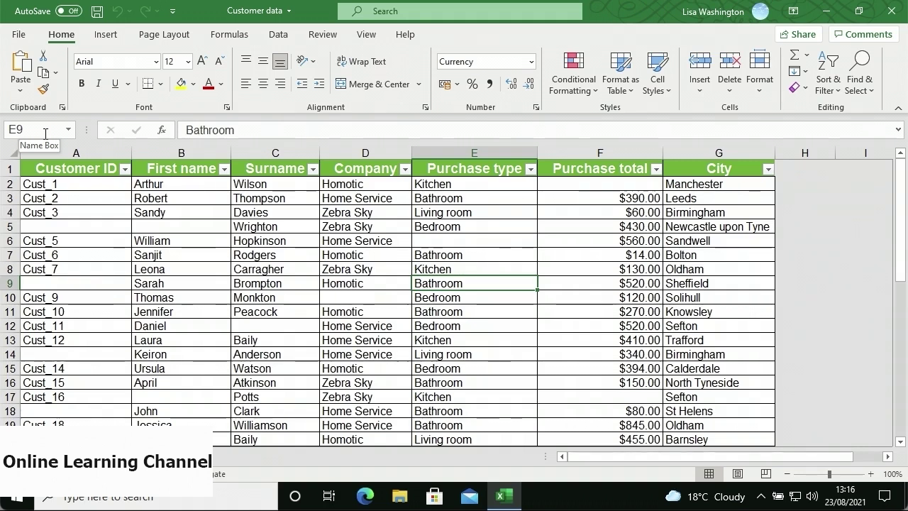
# - Jump directly to cell C5 by entering its cell reference
pyautogui.click(45, 130)
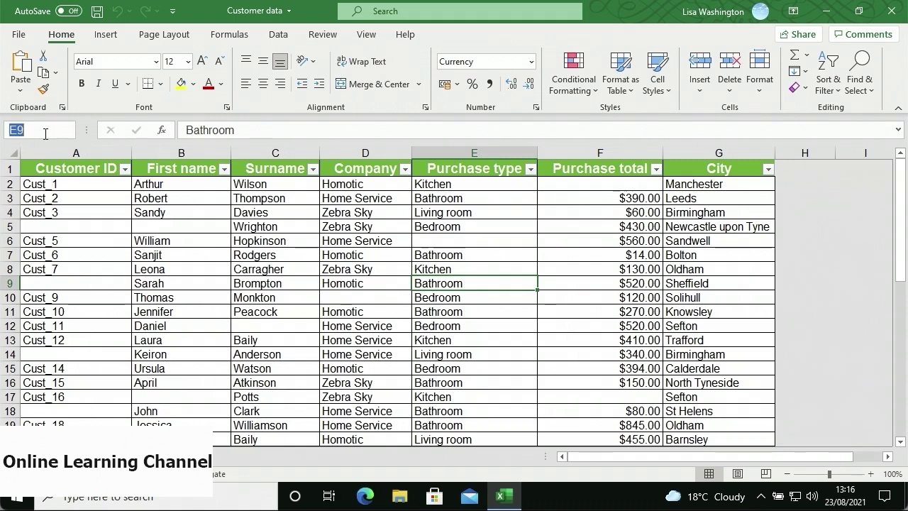
pyautogui.write('c5')
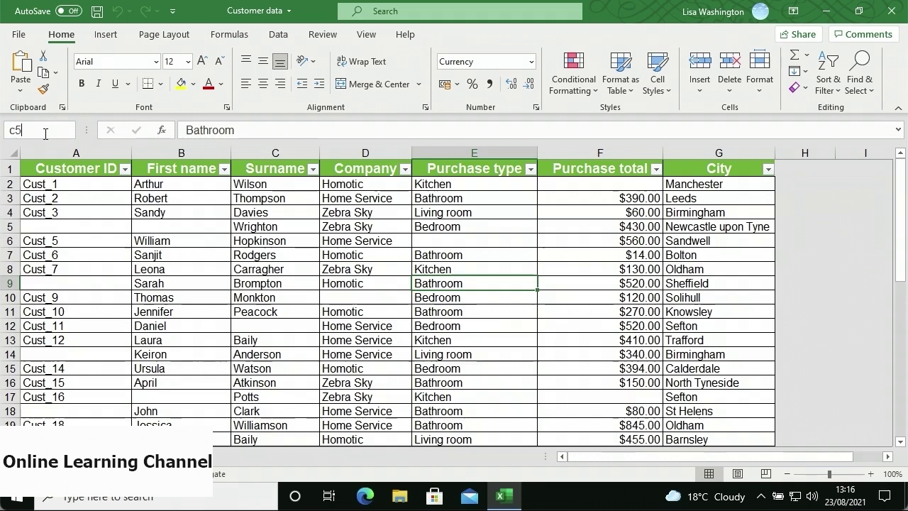
pyautogui.press('Return')
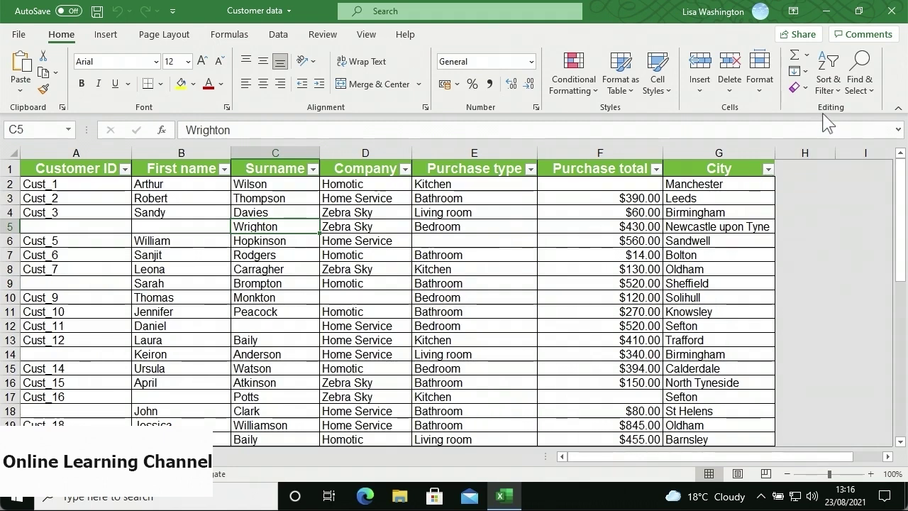
# - Use the Go To command to move to cell D4
pyautogui.click(860, 99)
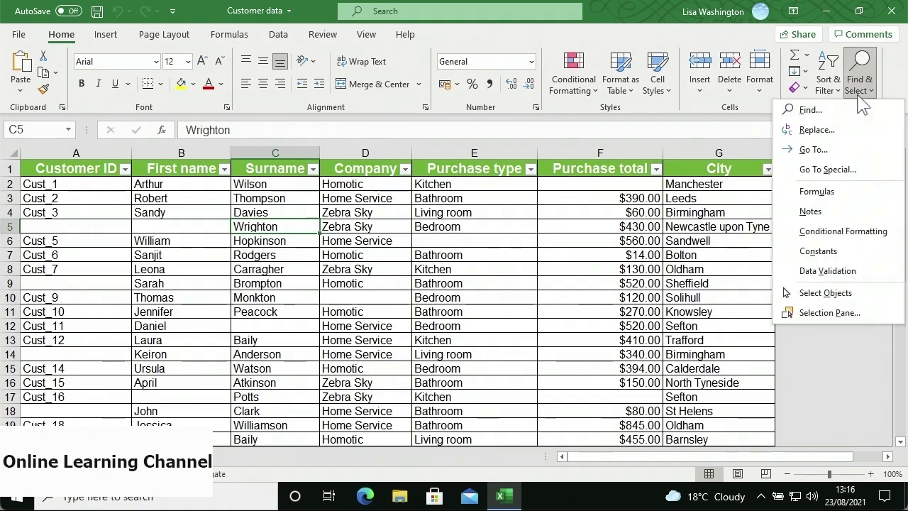
pyautogui.click(848, 151)
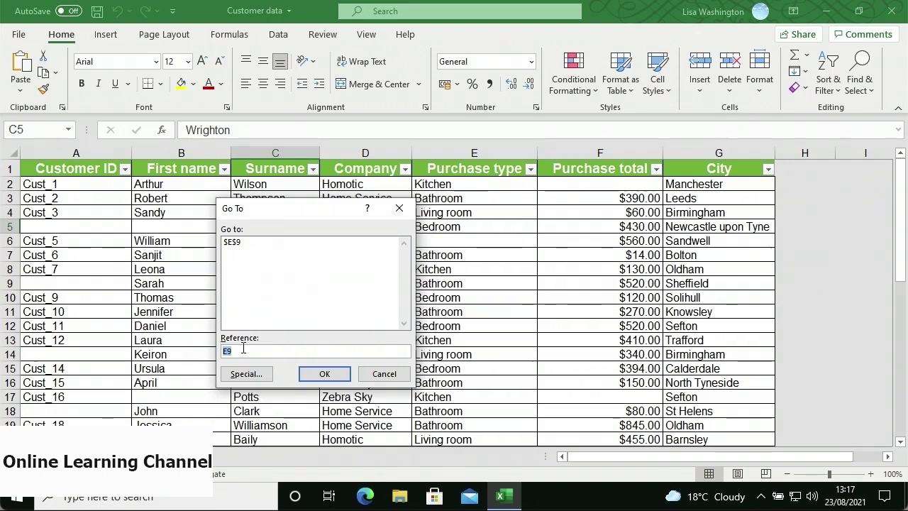
pyautogui.write('D4')
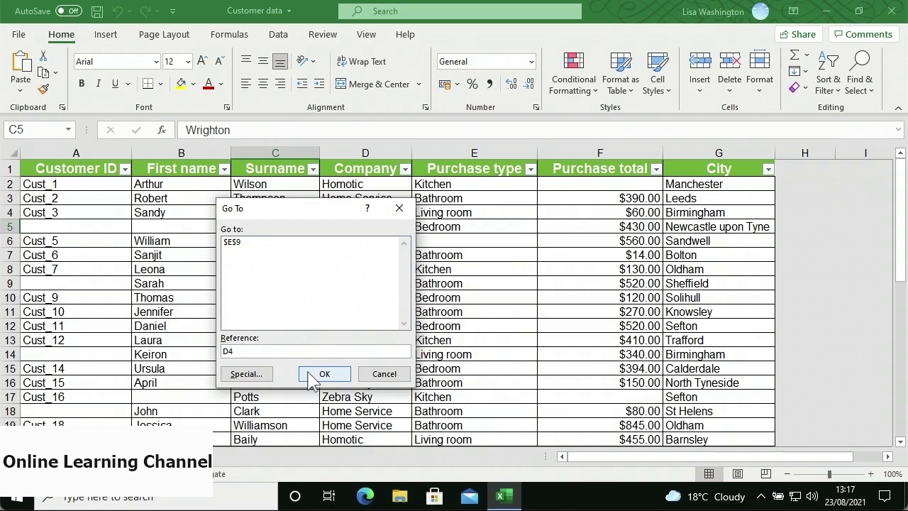
pyautogui.click(319, 373)
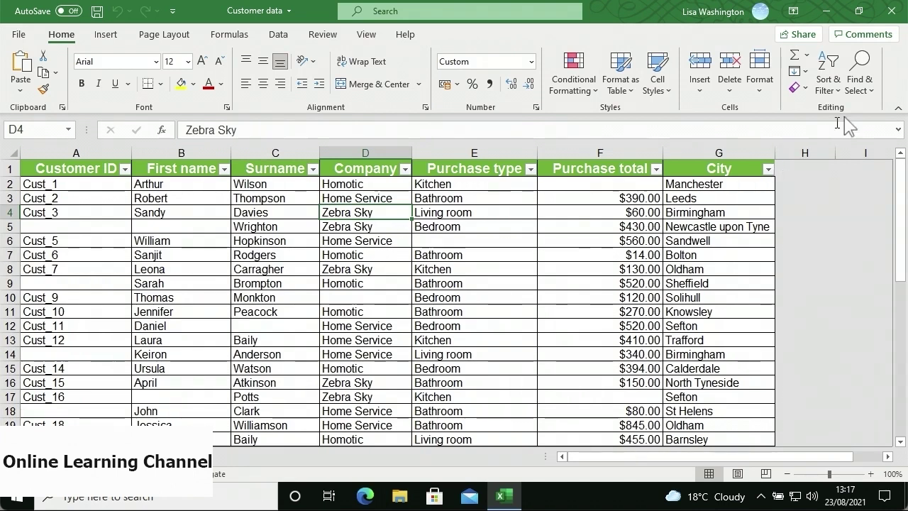
pyautogui.click(861, 88)
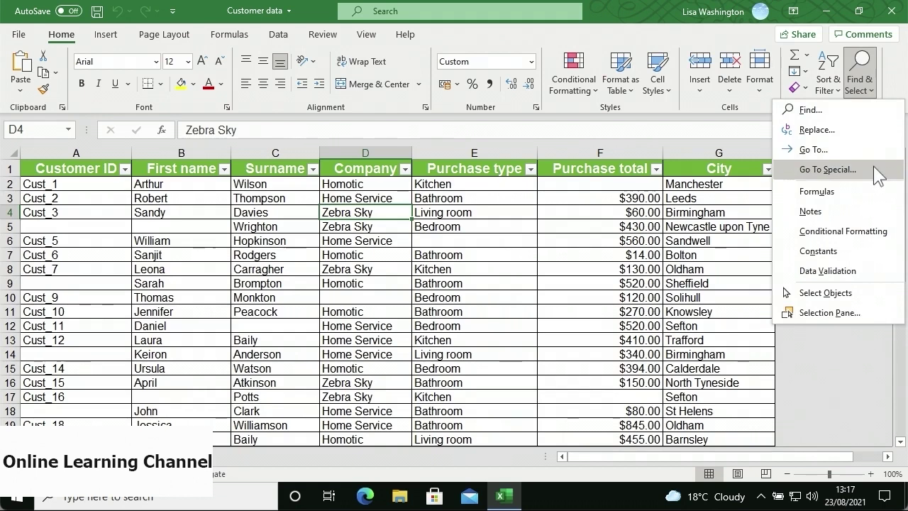
pyautogui.click(828, 169)
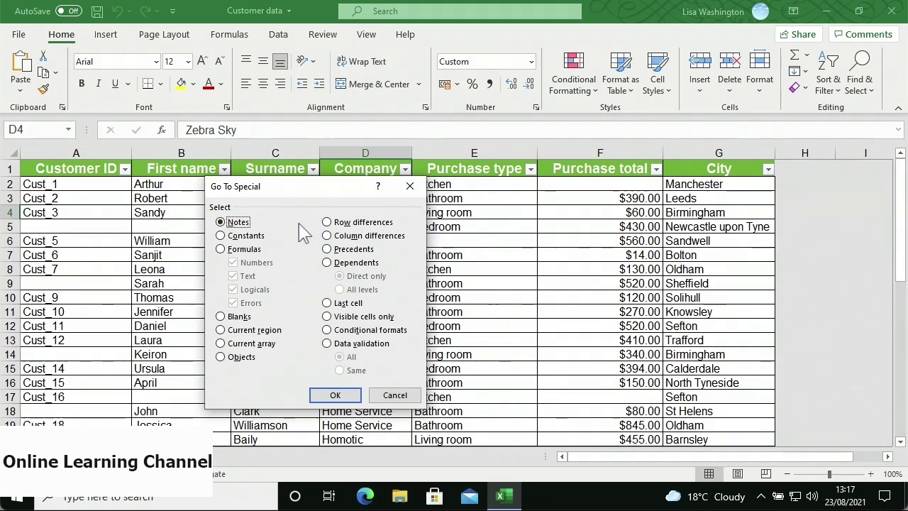
pyautogui.click(410, 188)
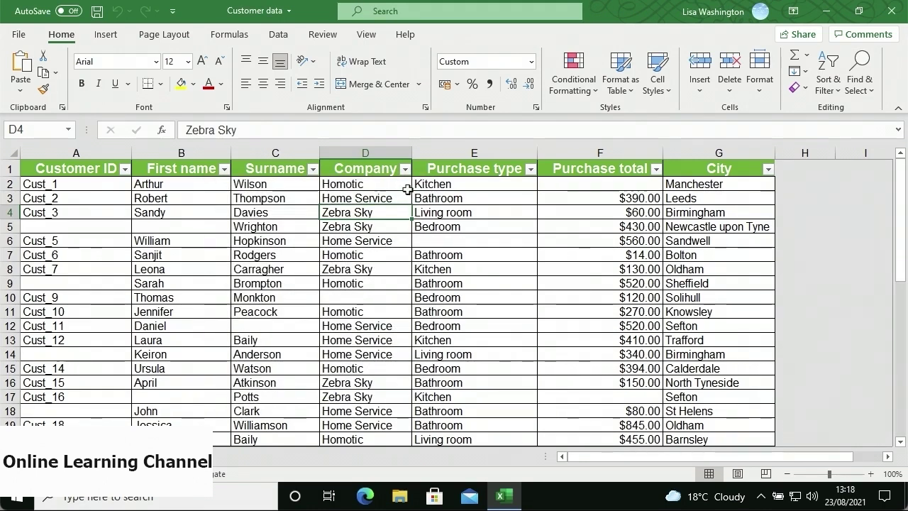
# - Select all blank cells in the customer sheet with Go To Special, and clear that selection by selecting only cell C14
pyautogui.hotkey('ctrl', 'g')
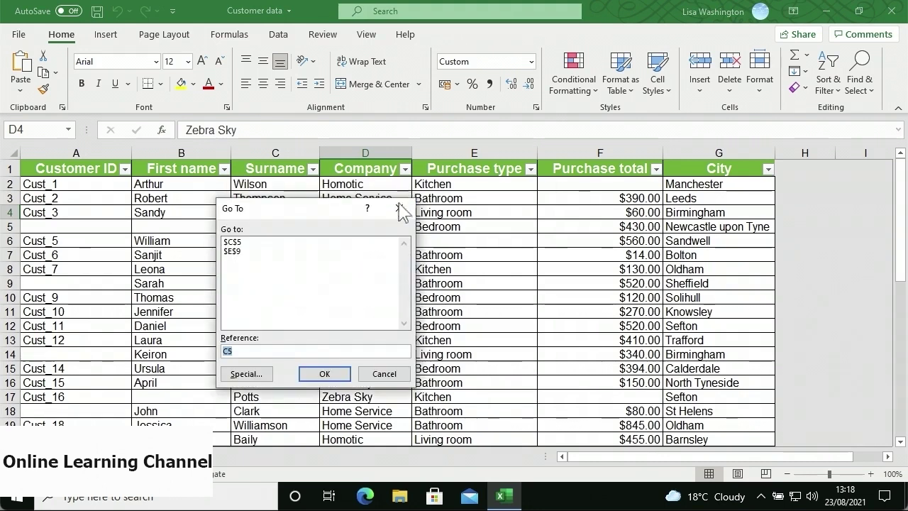
pyautogui.click(268, 374)
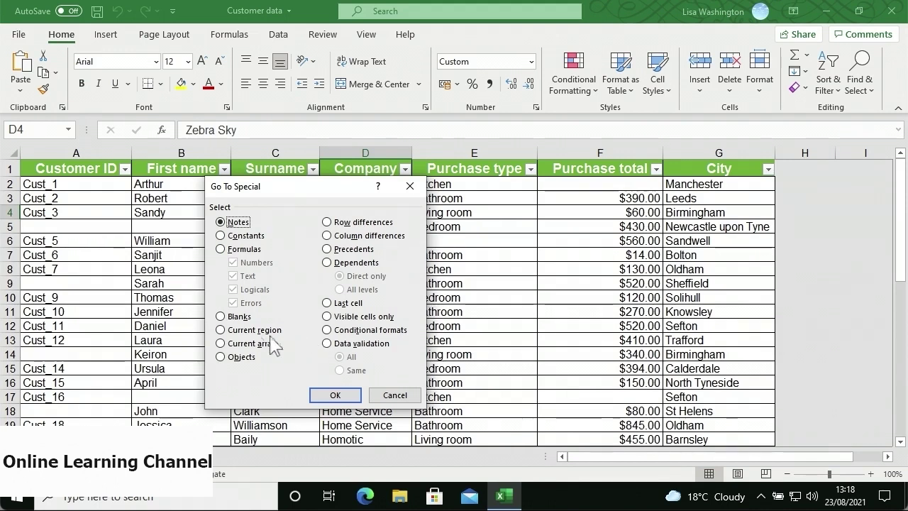
pyautogui.click(221, 317)
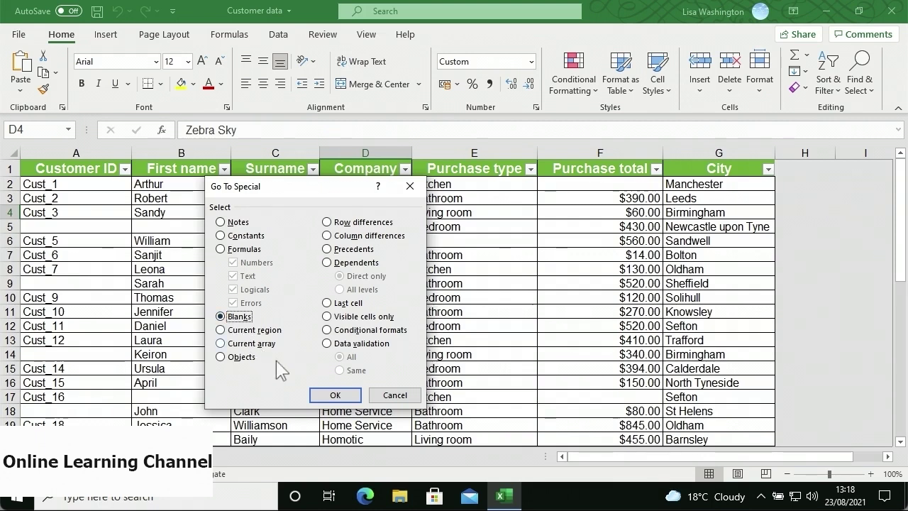
pyautogui.click(317, 397)
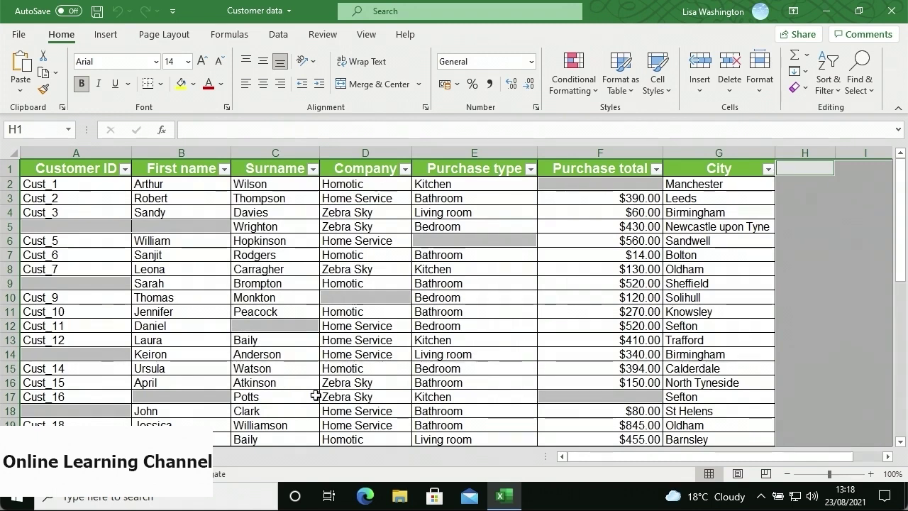
pyautogui.click(303, 356)
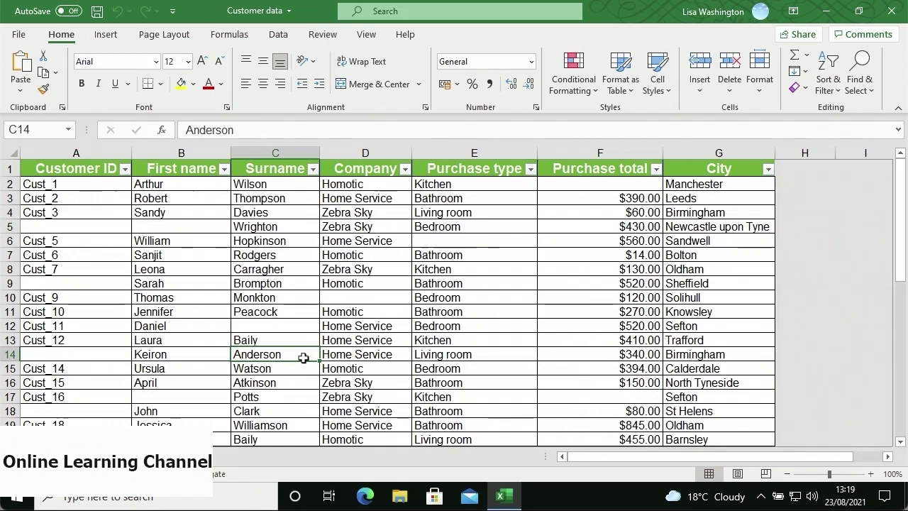
pyautogui.click(856, 93)
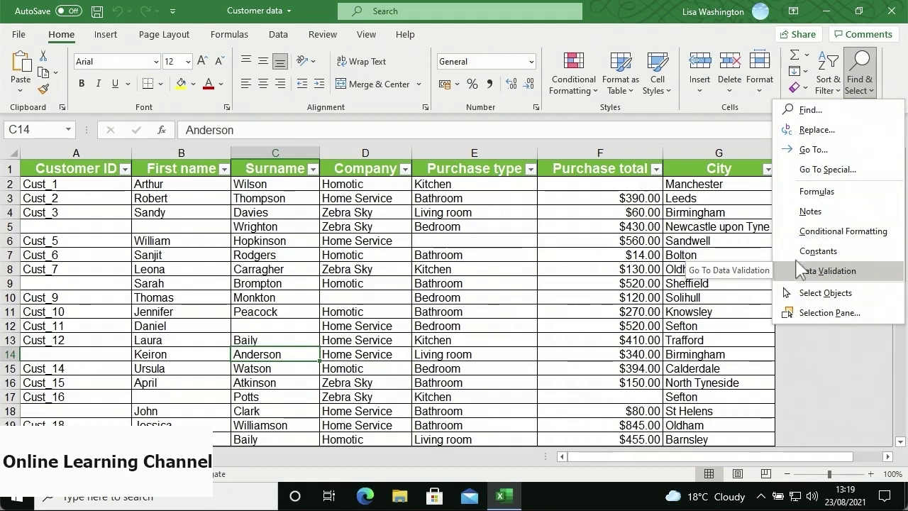
pyautogui.click(734, 283)
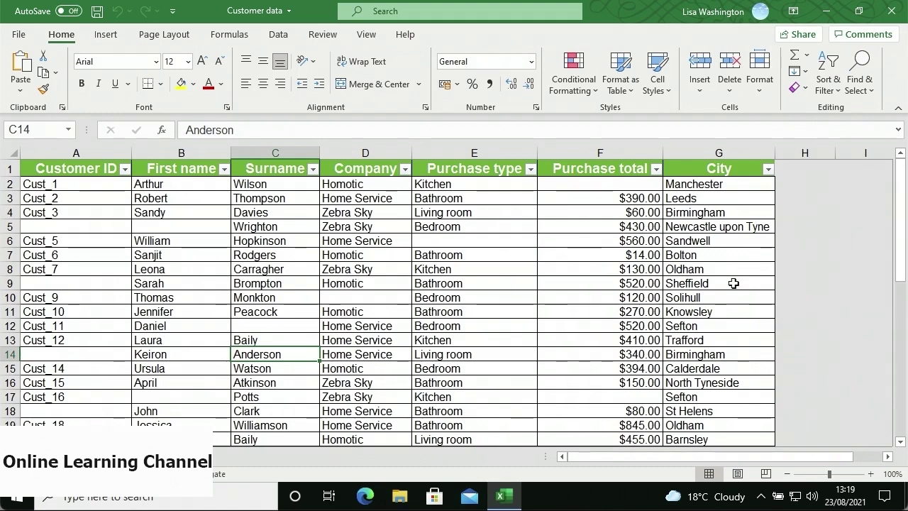
# - Search the customer sheet for "living room" and step through the next two matches
pyautogui.click(858, 99)
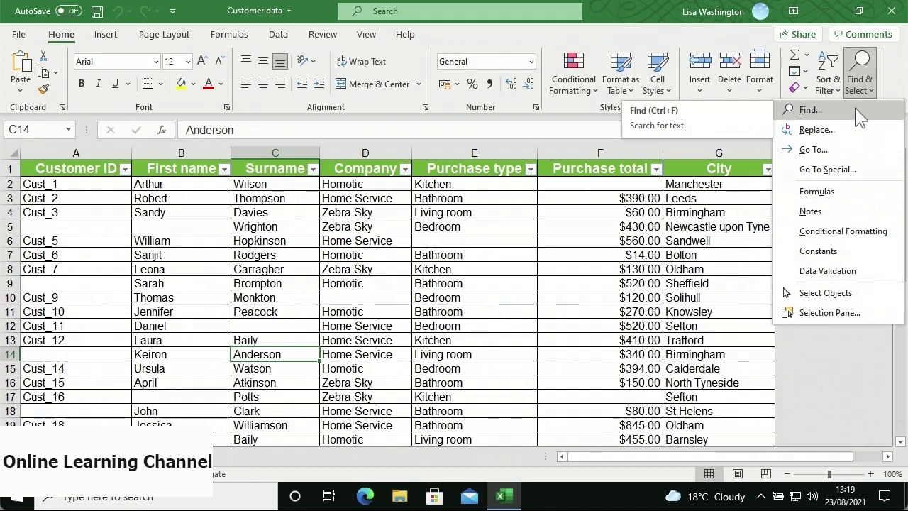
pyautogui.click(856, 111)
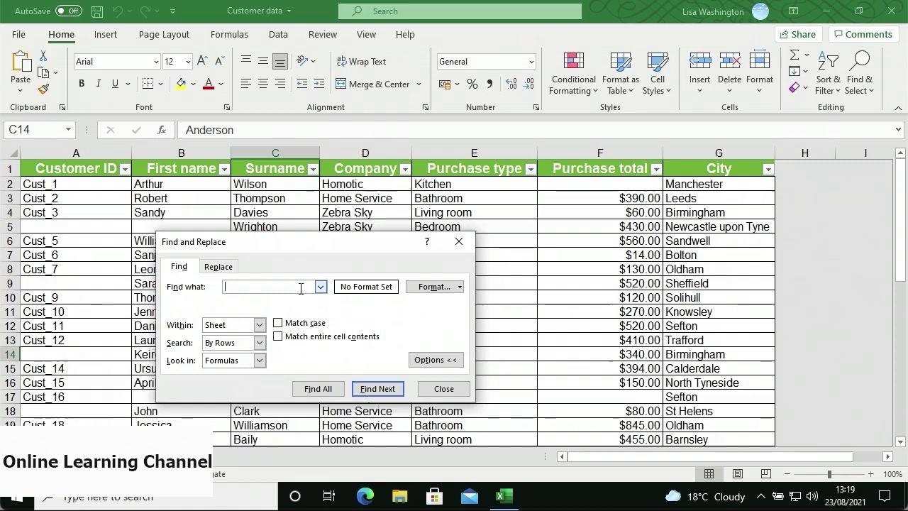
pyautogui.write('living room')
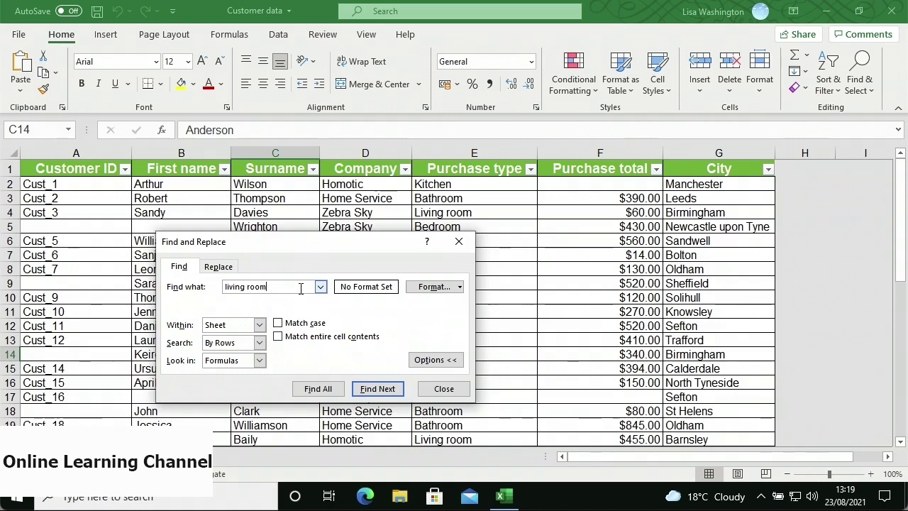
pyautogui.click(361, 390)
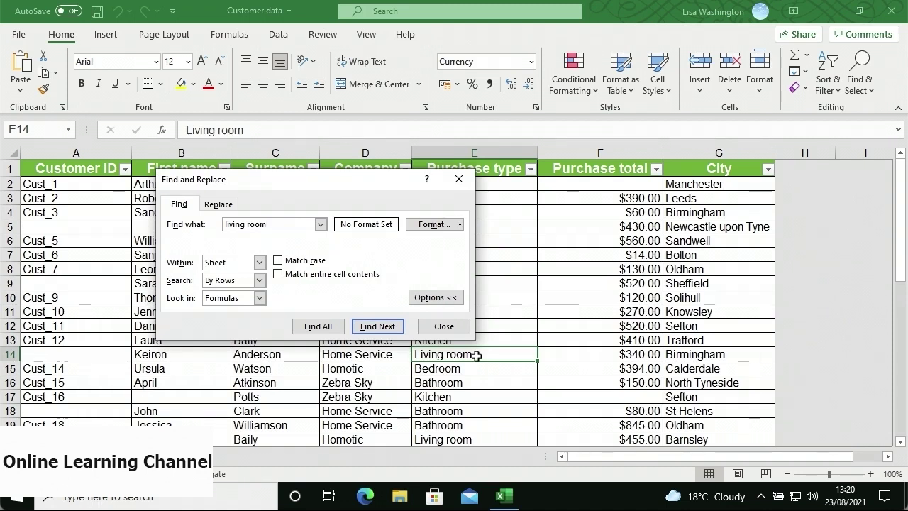
pyautogui.click(378, 326)
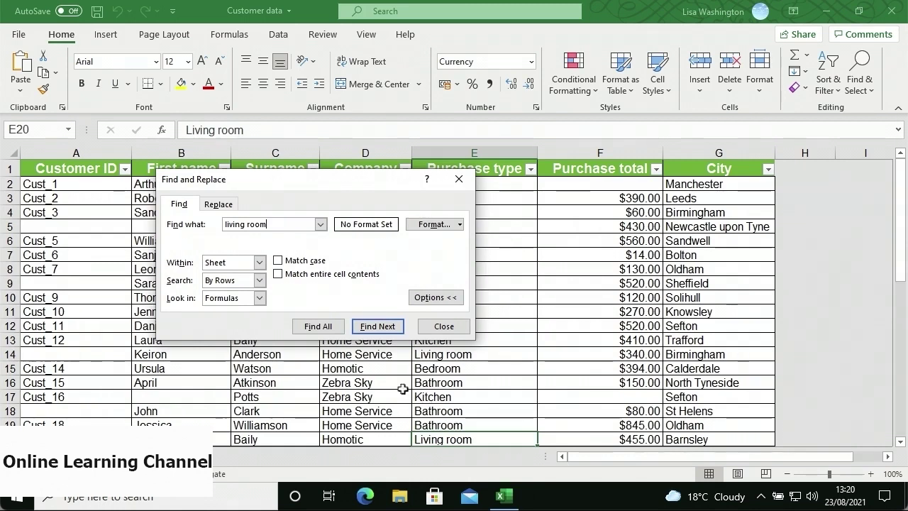
# - List all "living room" matches, go to the one in cell E20, and close the search
pyautogui.click(340, 329)
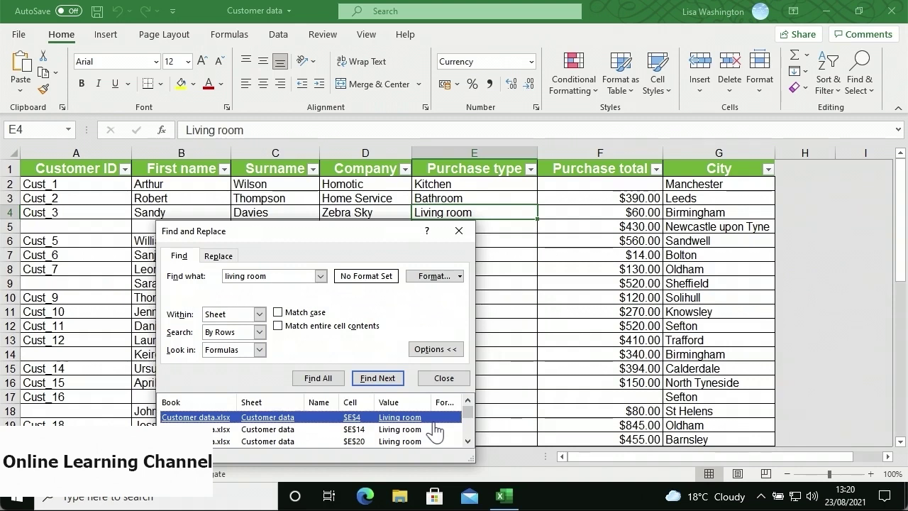
pyautogui.moveTo(465, 411); pyautogui.dragTo(465, 415)
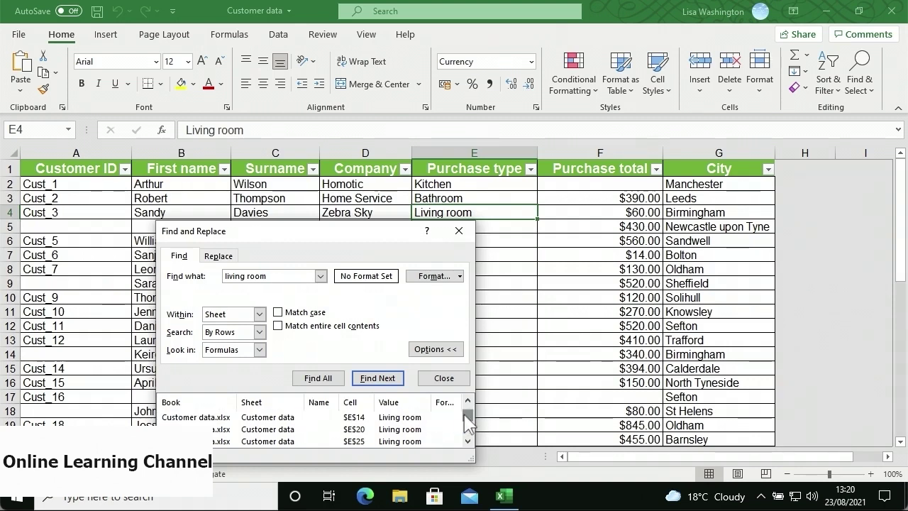
pyautogui.click(364, 435)
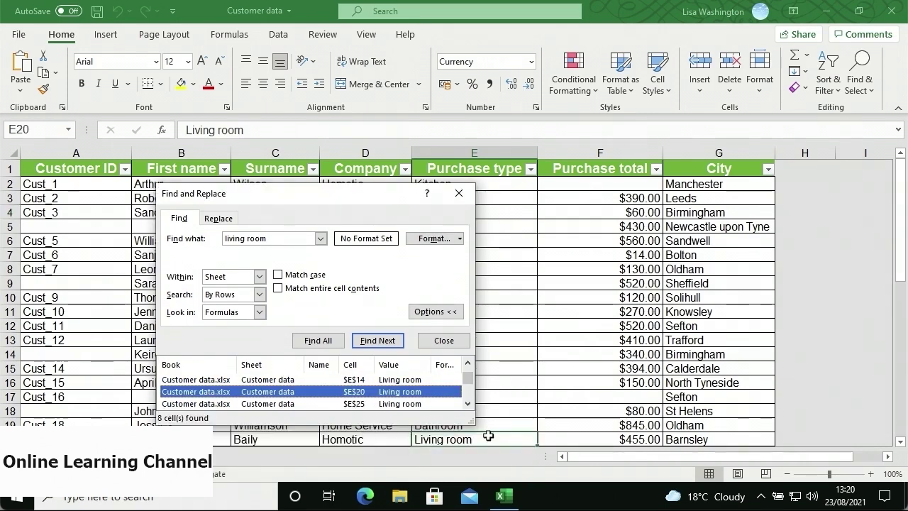
pyautogui.click(461, 200)
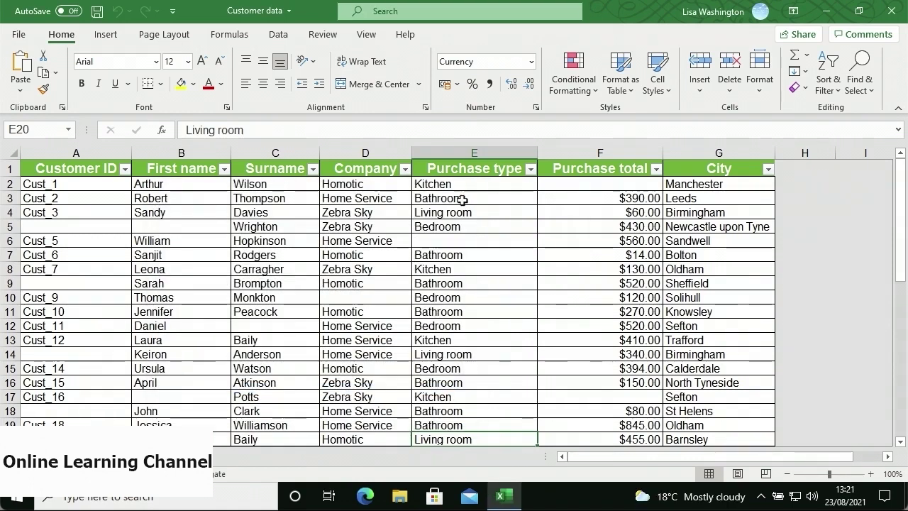
# - Search only the Company cells D2:D9 for the next "Homotic" match, and close the search
pyautogui.moveTo(394, 184); pyautogui.dragTo(381, 282)
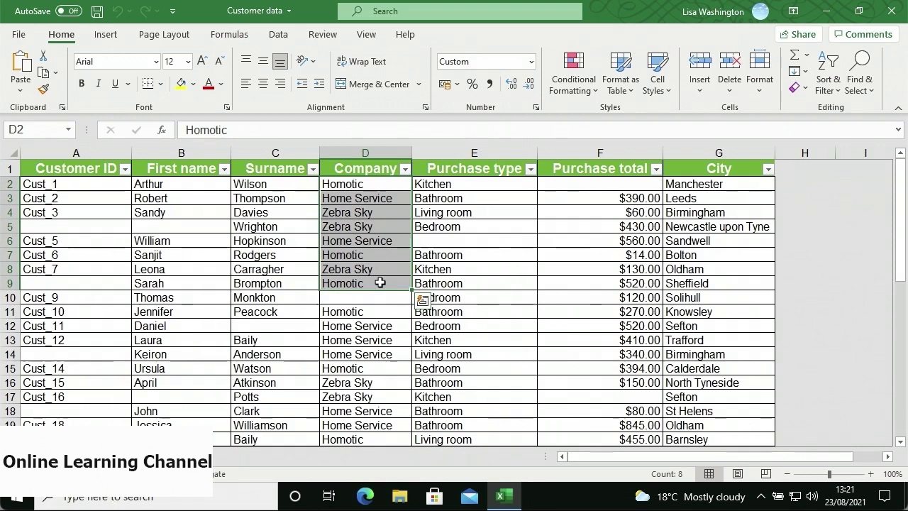
pyautogui.hotkey('ctrl', 'f')
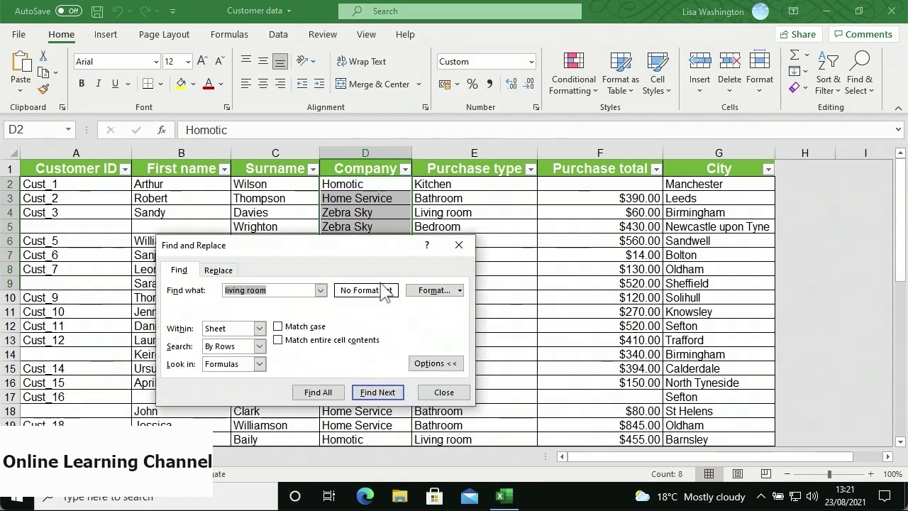
pyautogui.write('Homotic')
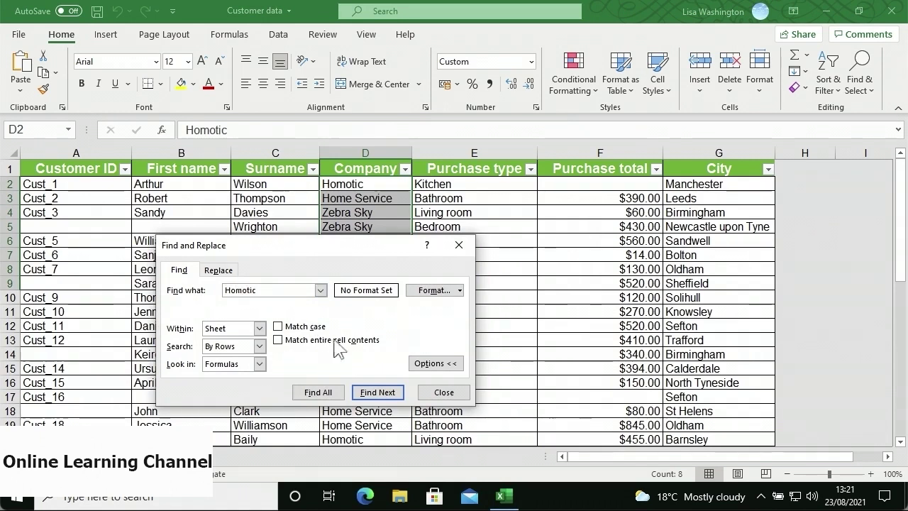
pyautogui.click(360, 394)
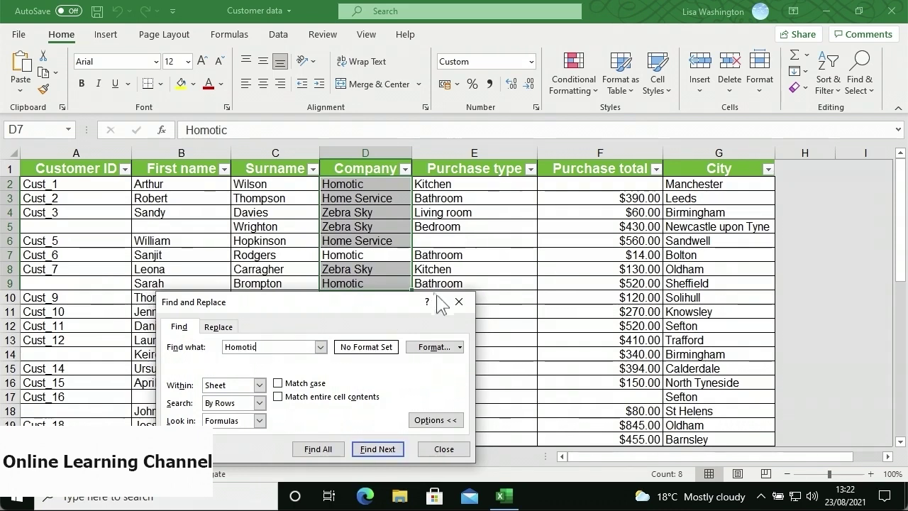
pyautogui.click(459, 302)
pyautogui.click(472, 299)
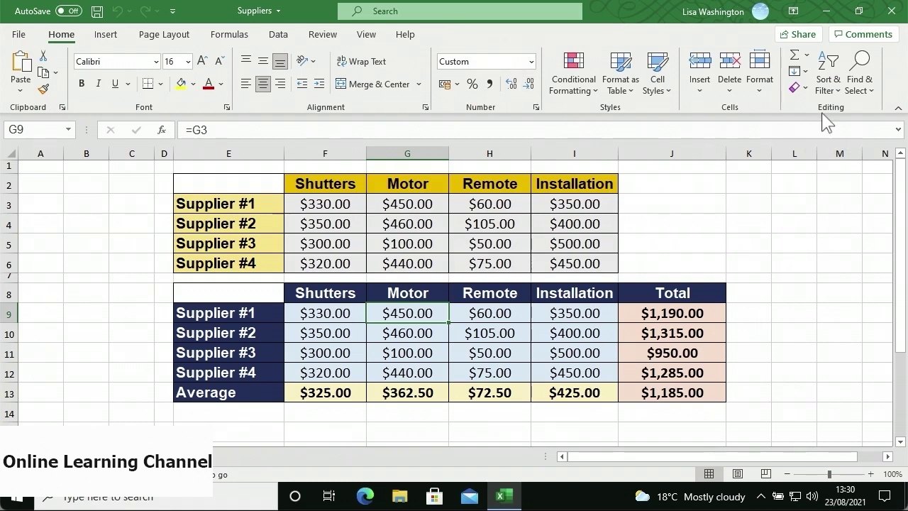
# - List all cells in the supplier sheet whose formulas contain "sum", view the replace options, and close the search
pyautogui.click(857, 99)
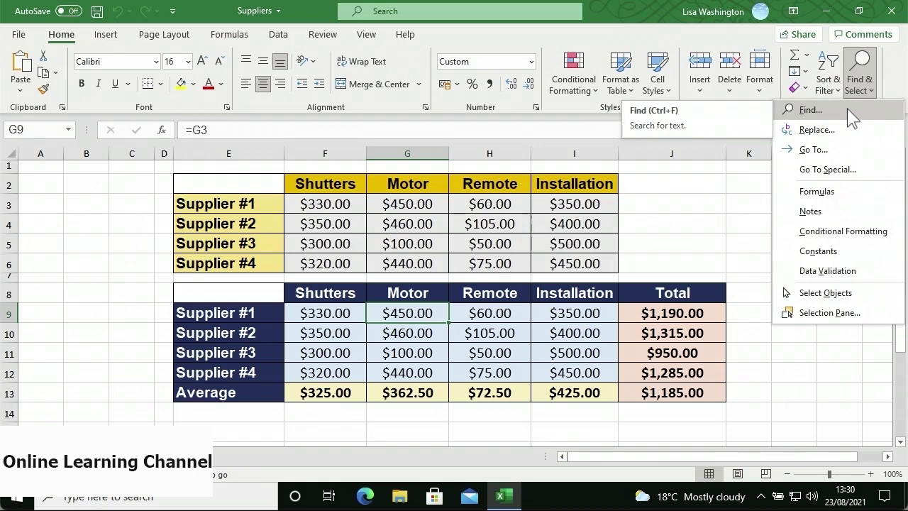
pyautogui.click(848, 110)
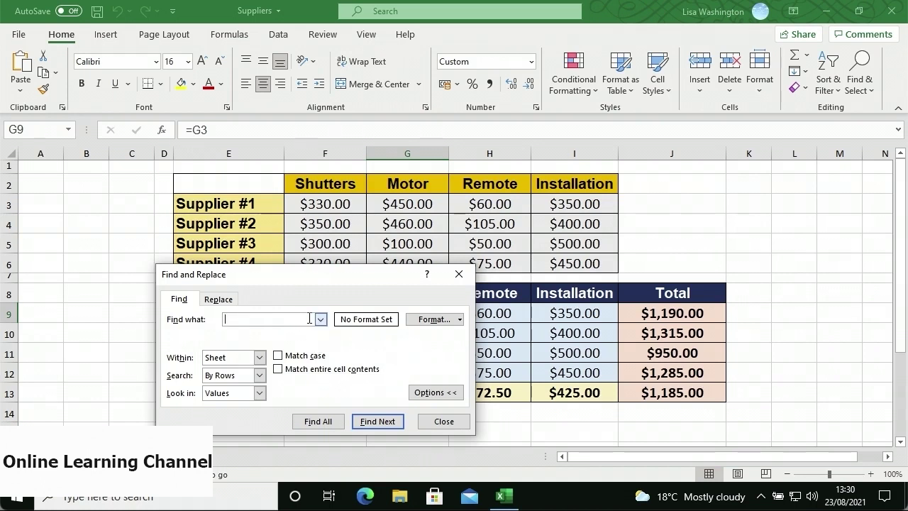
pyautogui.write('um')
pyautogui.click(261, 394)
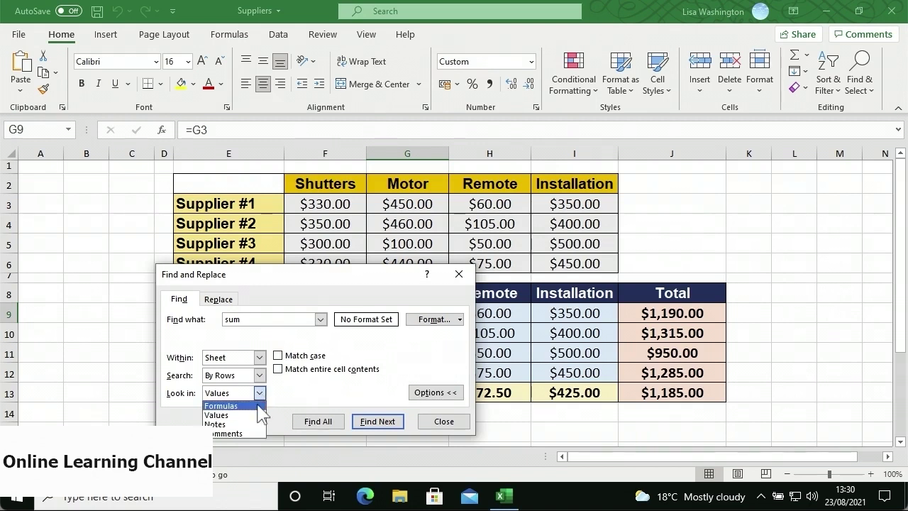
pyautogui.click(257, 406)
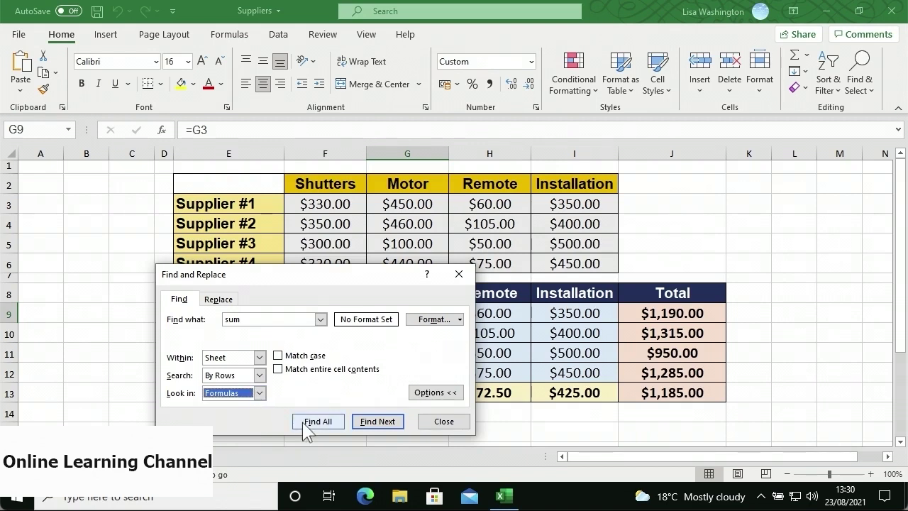
pyautogui.click(345, 421)
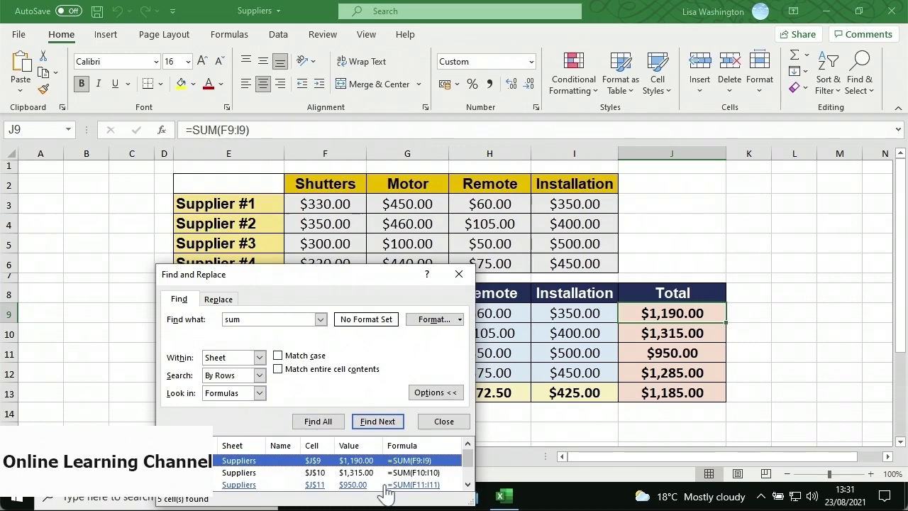
pyautogui.click(218, 299)
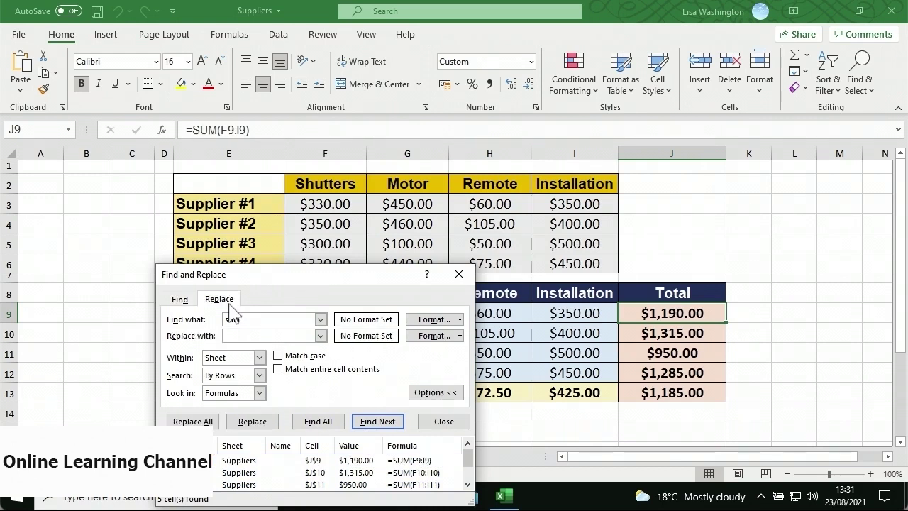
pyautogui.click(457, 275)
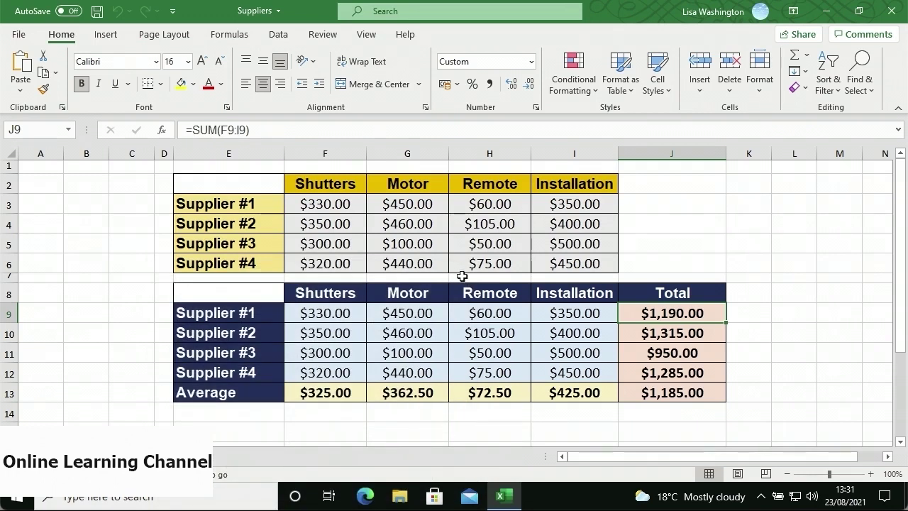
# - Replace "sum" with "average" in the supplier sheet's formulas, first in cell J9 and then in all remaining matches, and close the dialog
pyautogui.click(857, 91)
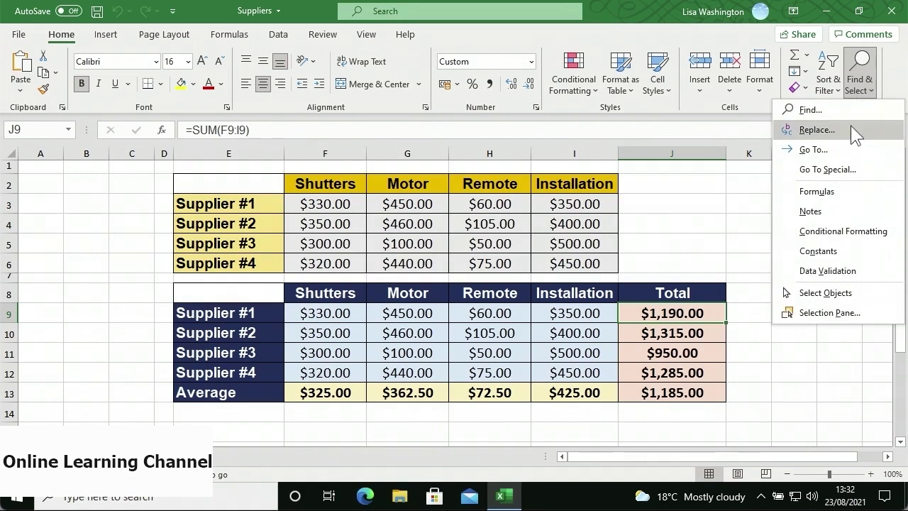
pyautogui.click(851, 127)
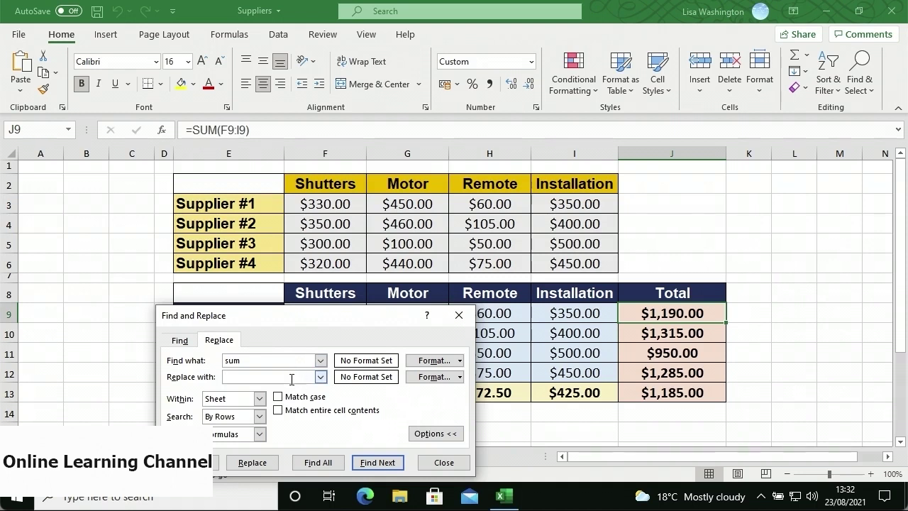
pyautogui.write('average')
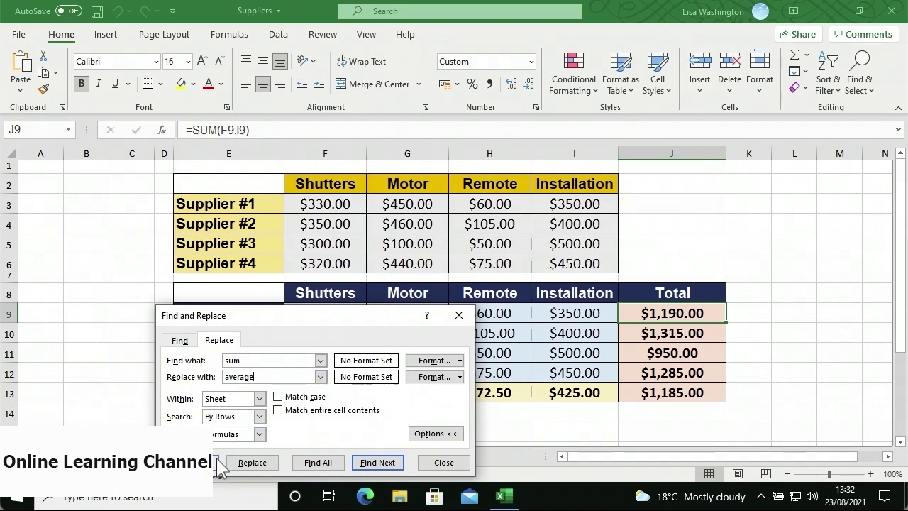
pyautogui.click(252, 462)
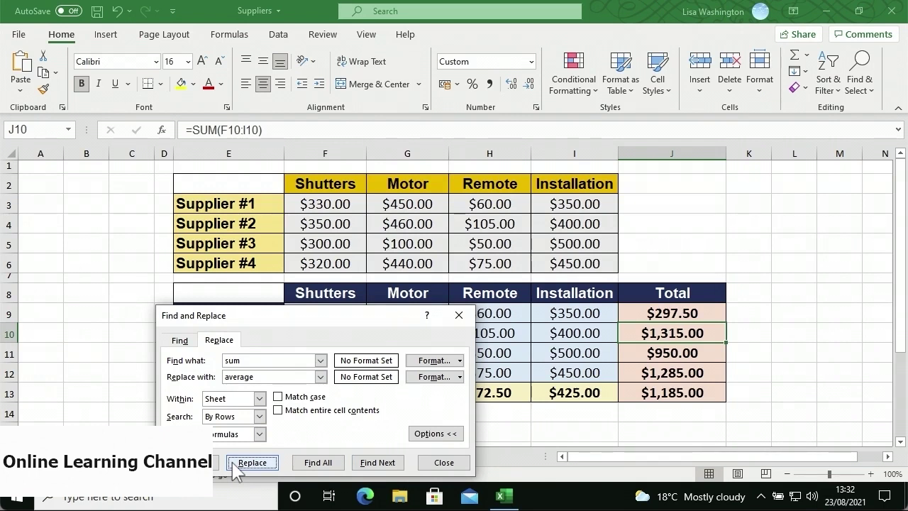
pyautogui.click(214, 466)
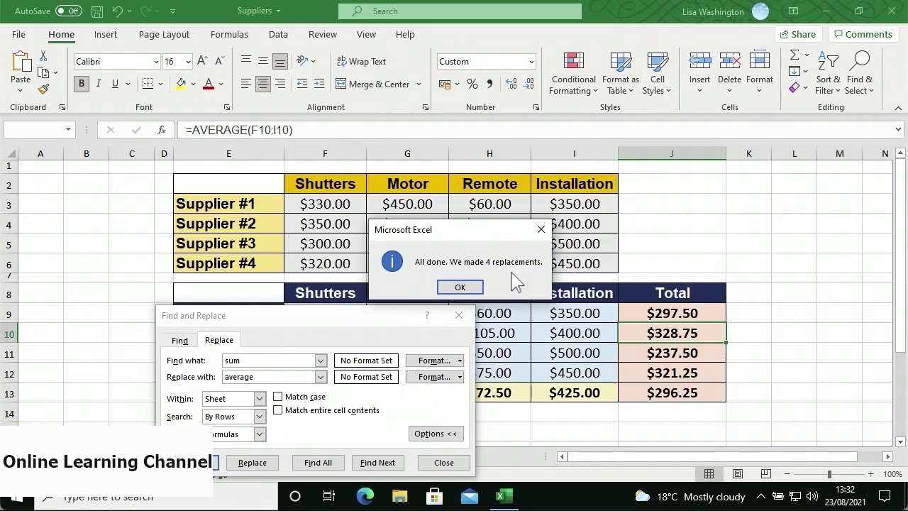
pyautogui.click(480, 290)
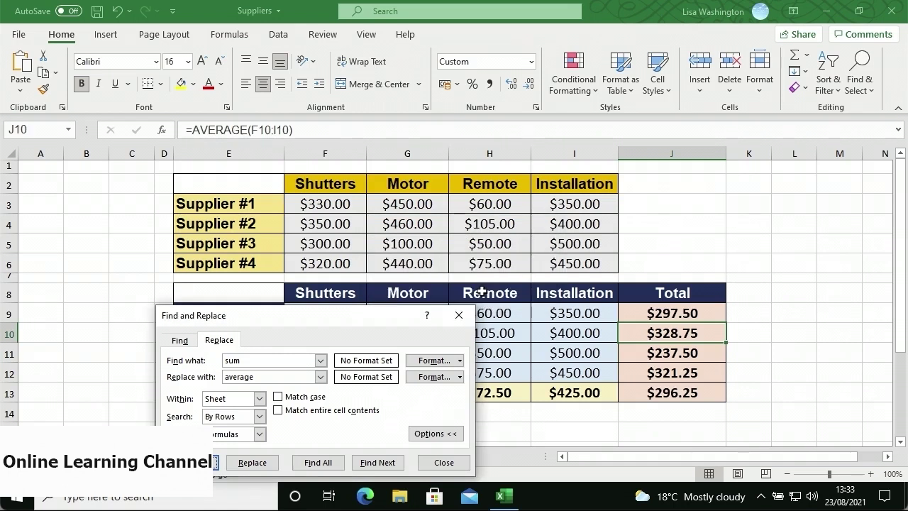
pyautogui.click(444, 463)
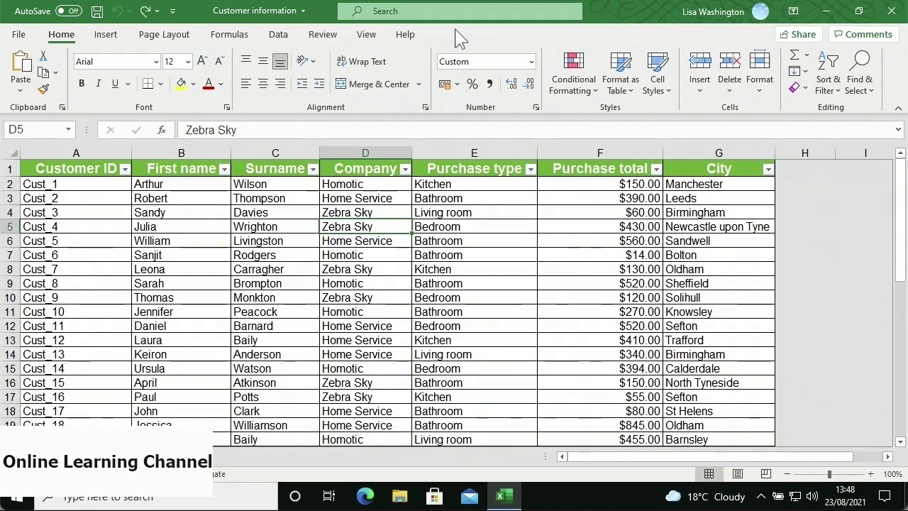
# - Replace only the first match of "living" with "sitting" in the customer sheet
pyautogui.click(848, 92)
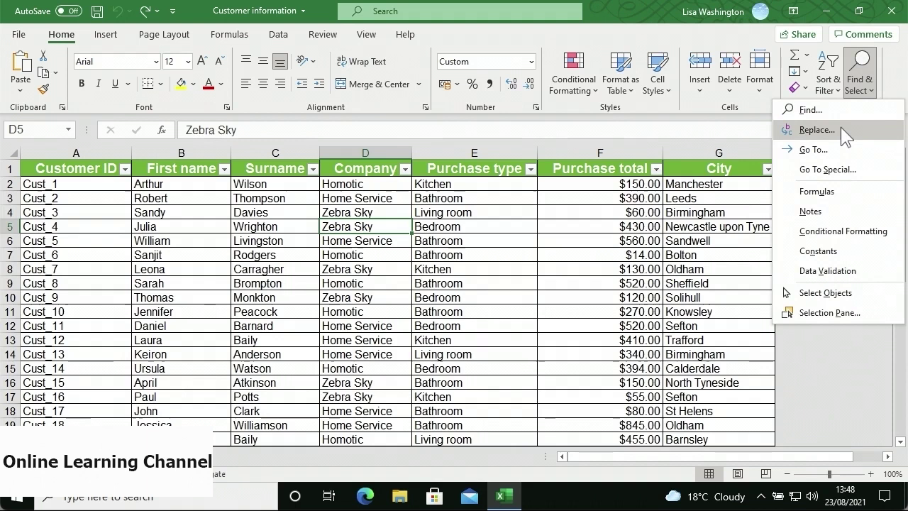
pyautogui.click(841, 129)
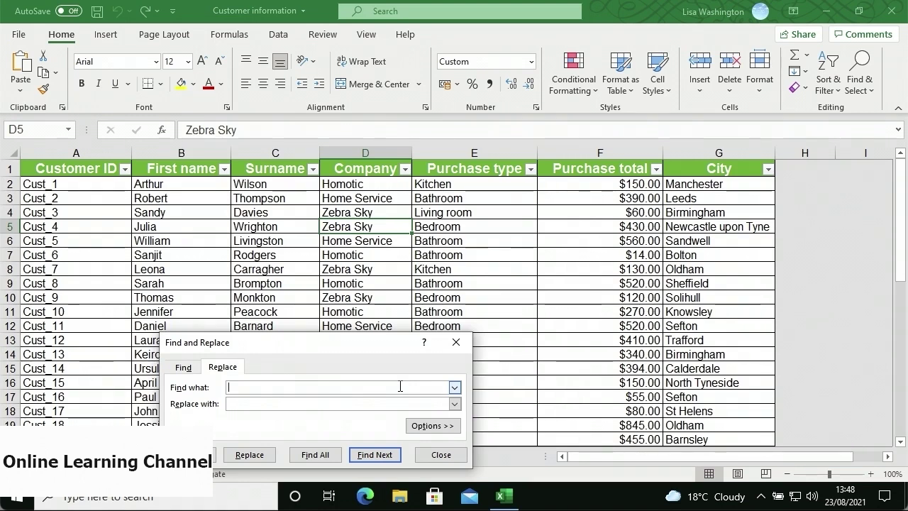
pyautogui.write('living')
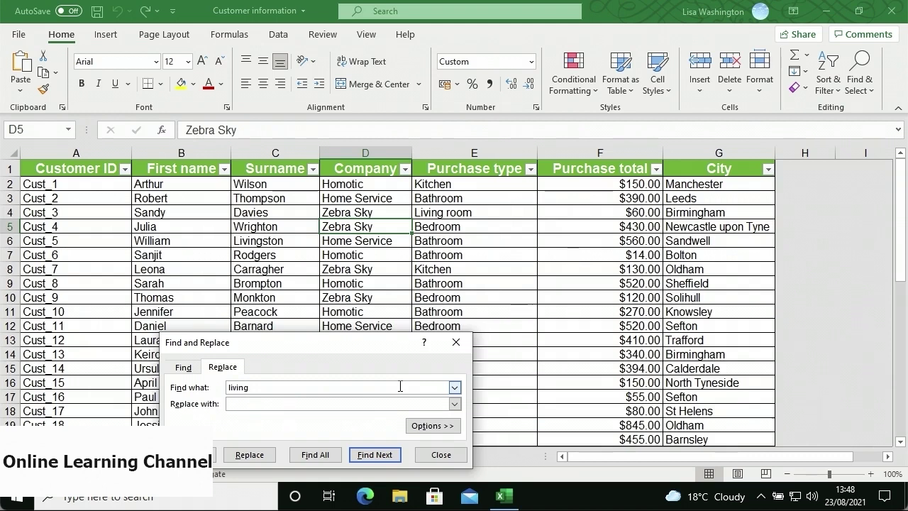
pyautogui.click(389, 402)
pyautogui.write('sitting')
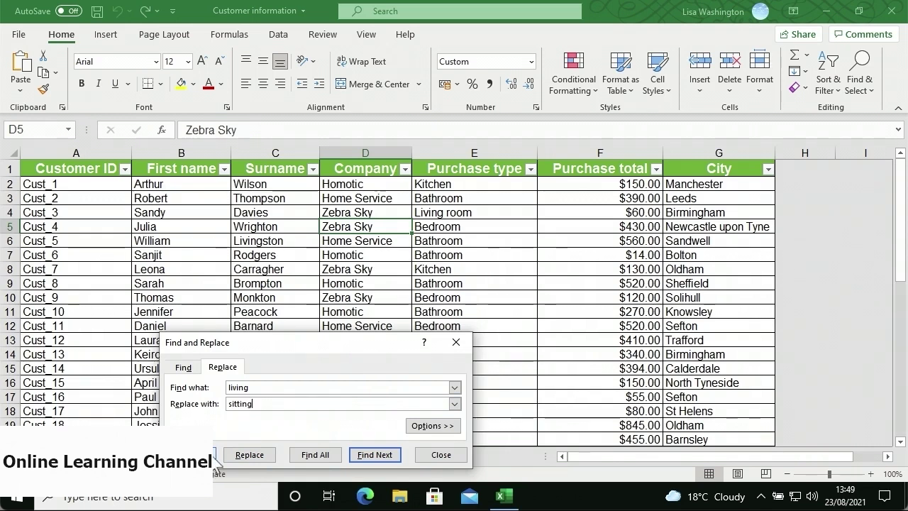
pyautogui.click(240, 455)
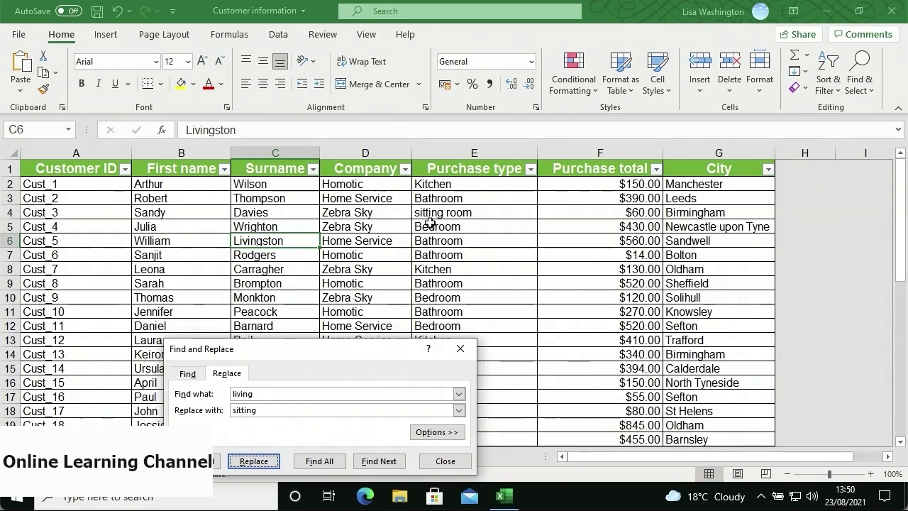
# - Try replacing all remaining "living" matches with "sitting" in the customer sheet, and undo that bulk replacement
pyautogui.click(216, 468)
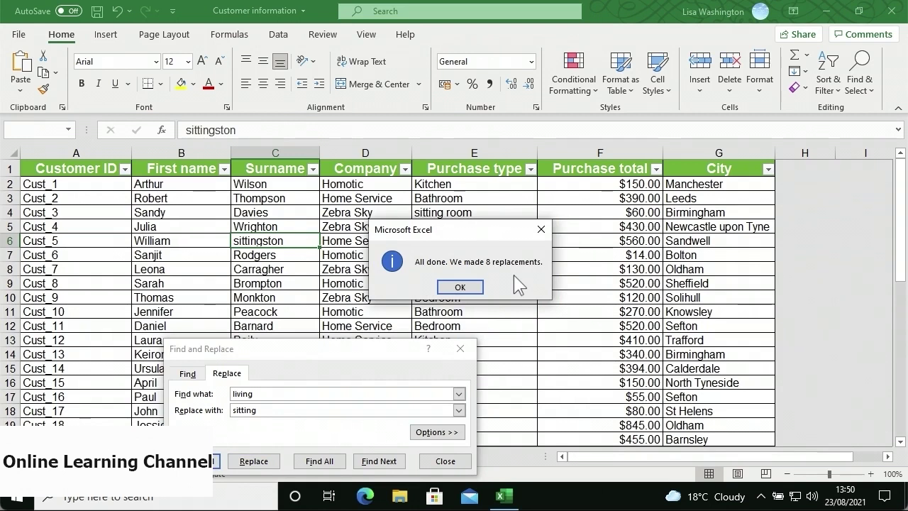
pyautogui.click(460, 287)
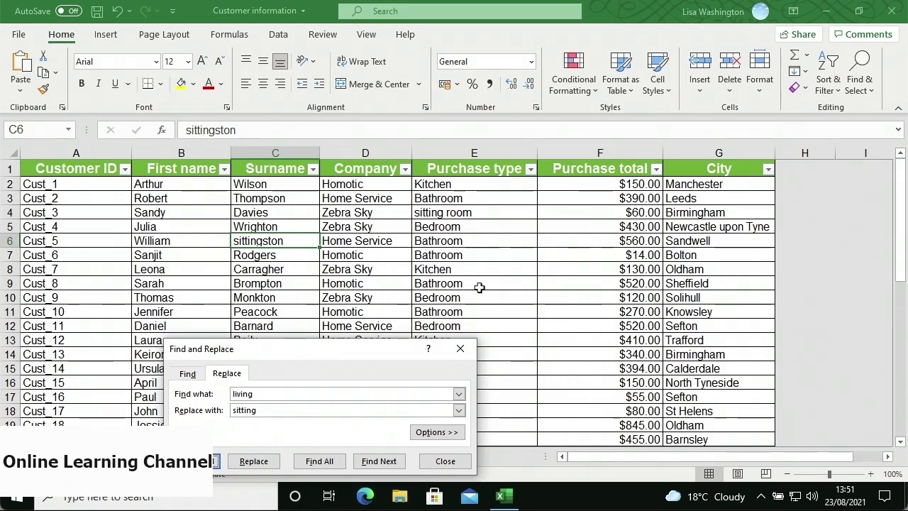
pyautogui.click(290, 242)
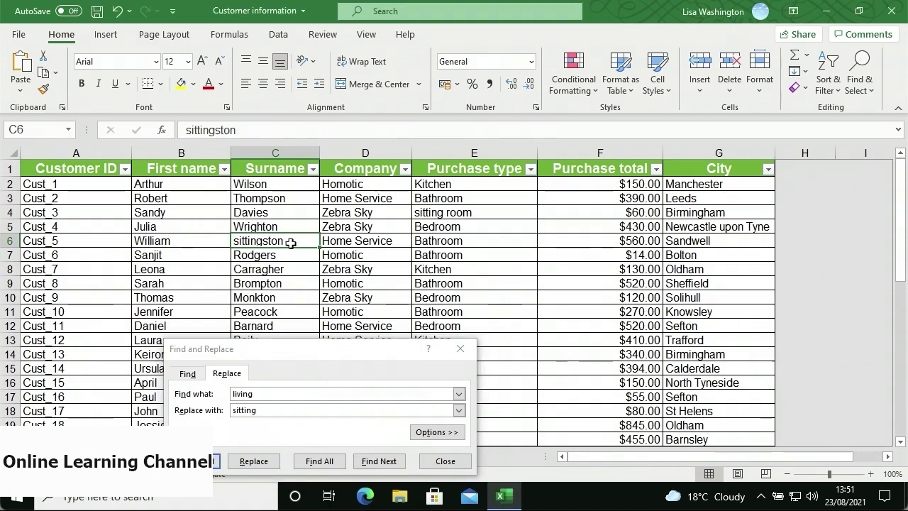
pyautogui.hotkey('ctrl', 'z')
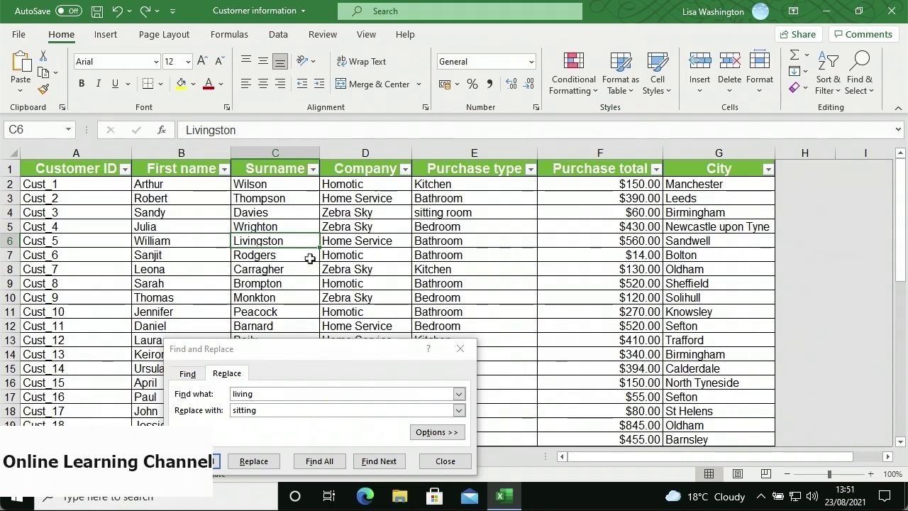
# - Expand the replace options and examine the choices for search scope, search direction and where to look
pyautogui.click(422, 434)
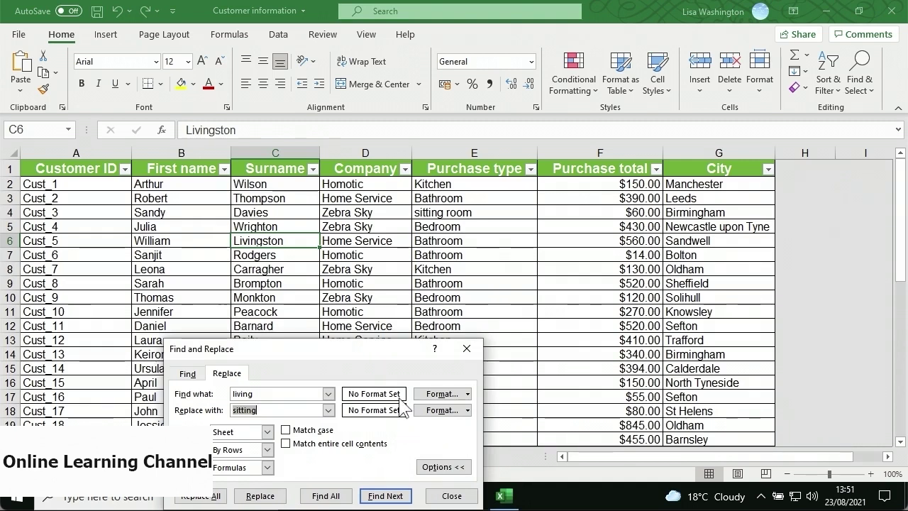
pyautogui.click(268, 432)
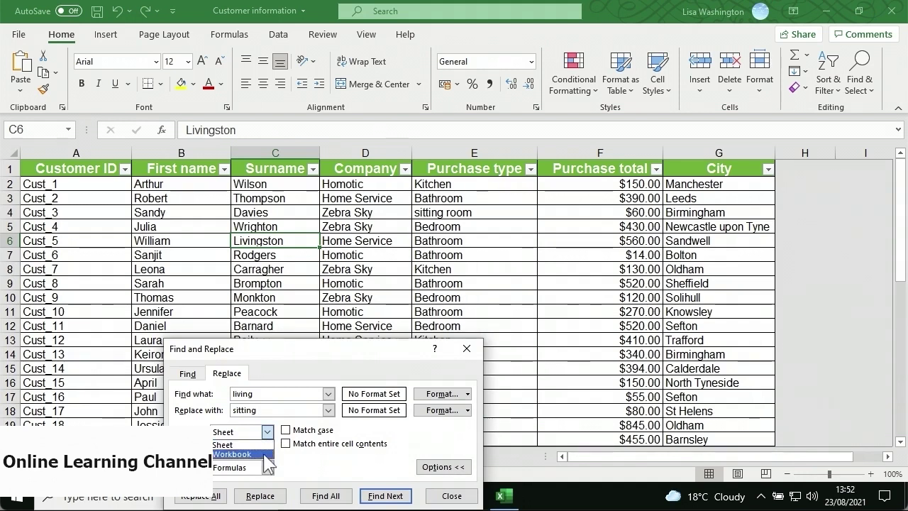
pyautogui.click(272, 454)
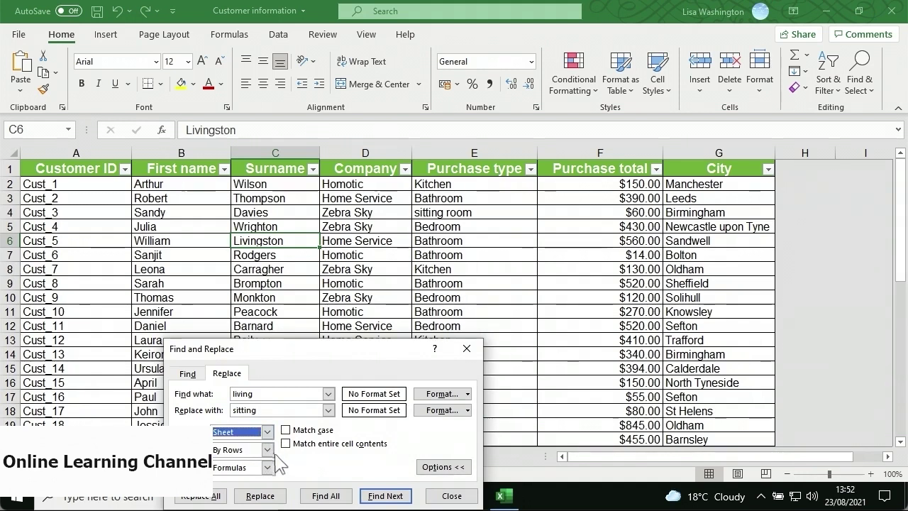
pyautogui.click(268, 451)
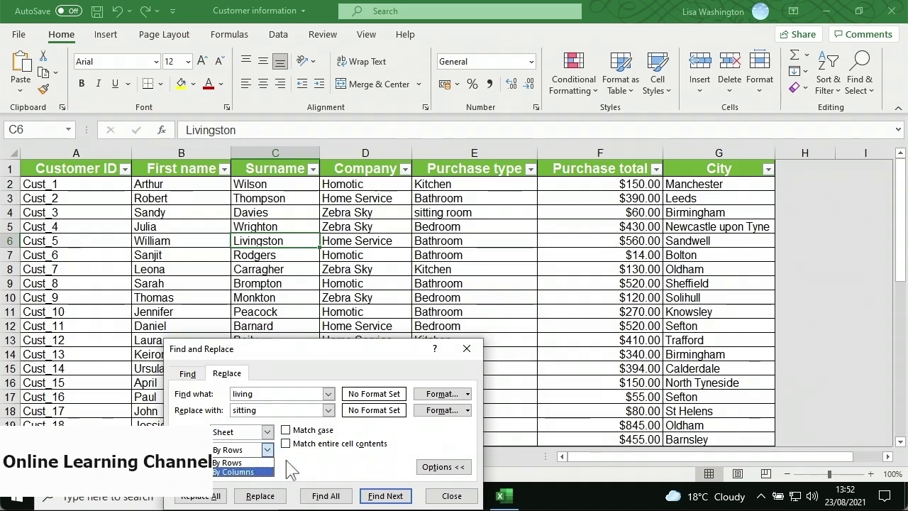
pyautogui.click(291, 470)
pyautogui.click(267, 468)
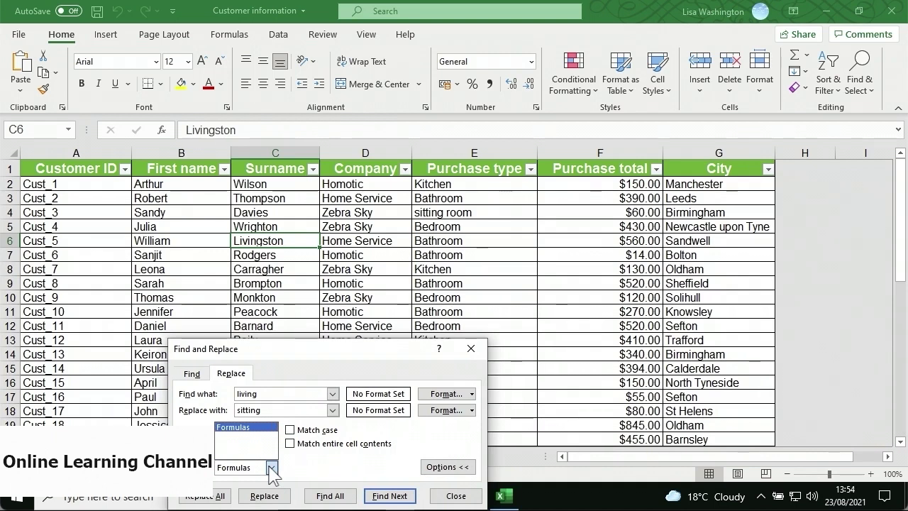
pyautogui.click(270, 468)
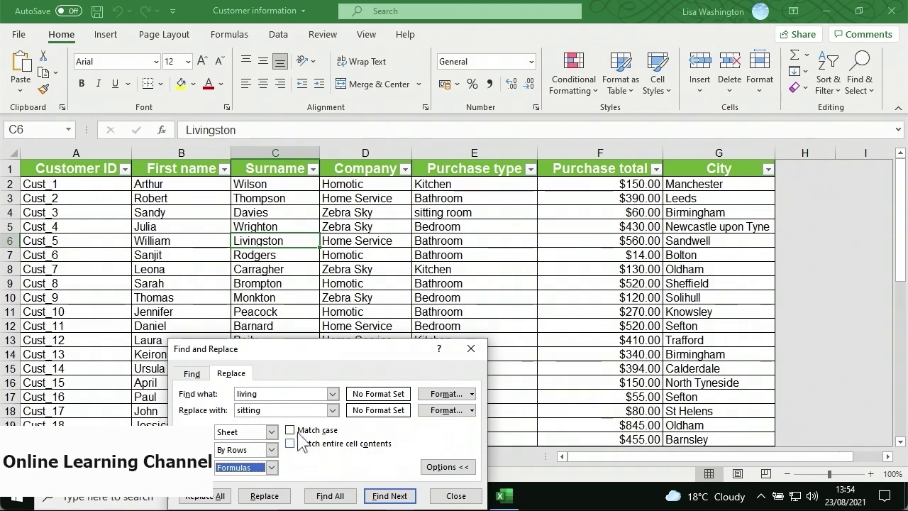
# - Replace all "living room" entries in the customer sheet with "sitting room"
pyautogui.click(281, 394)
pyautogui.write('room')
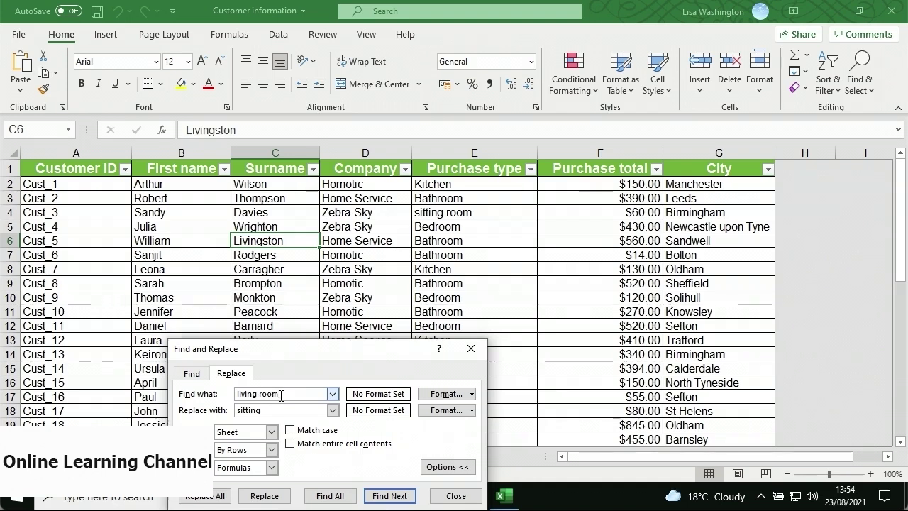
pyautogui.click(287, 412)
pyautogui.write('sitting room')
pyautogui.hotkey('alt', 'a')
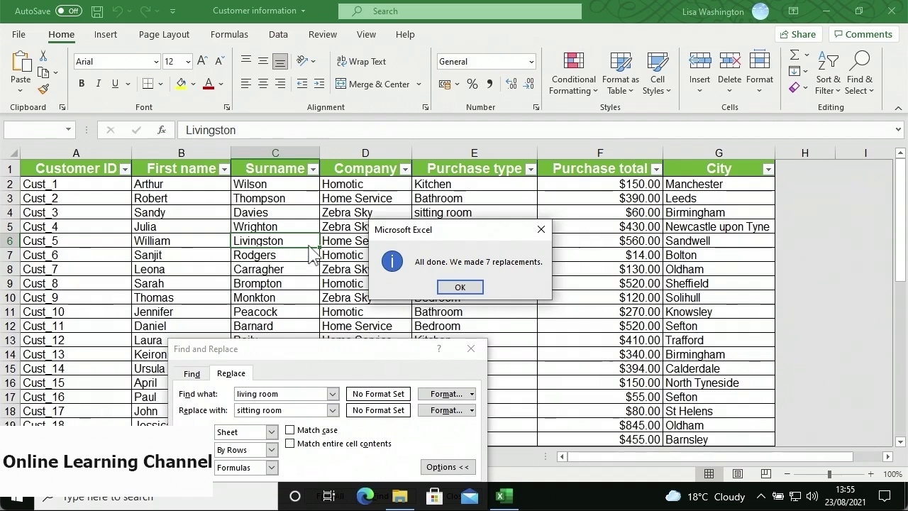
pyautogui.click(458, 287)
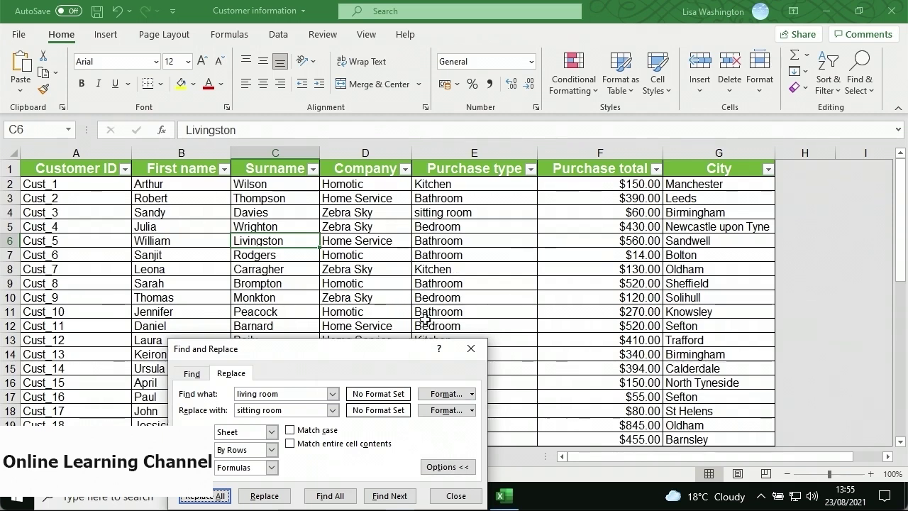
# - Set the text to find to "kitchen" and clear the replacement text
pyautogui.moveTo(282, 394); pyautogui.dragTo(233, 398)
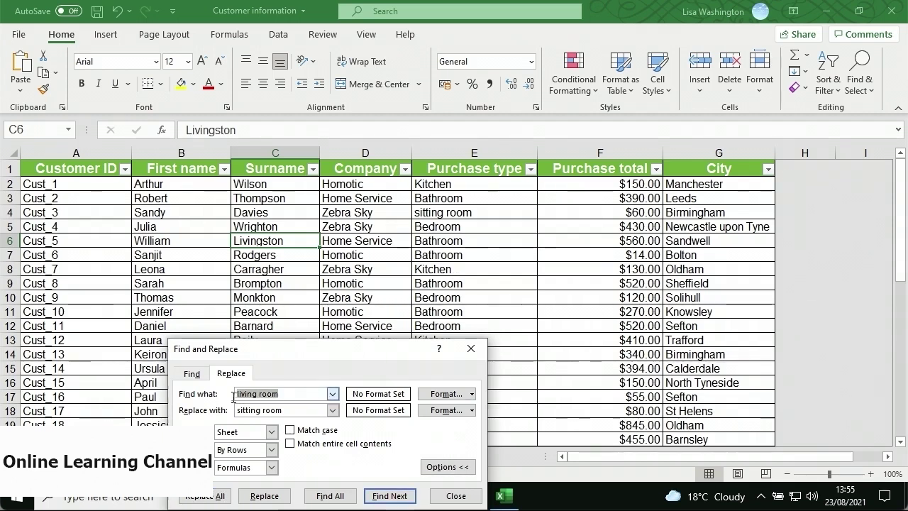
pyautogui.write('kitche')
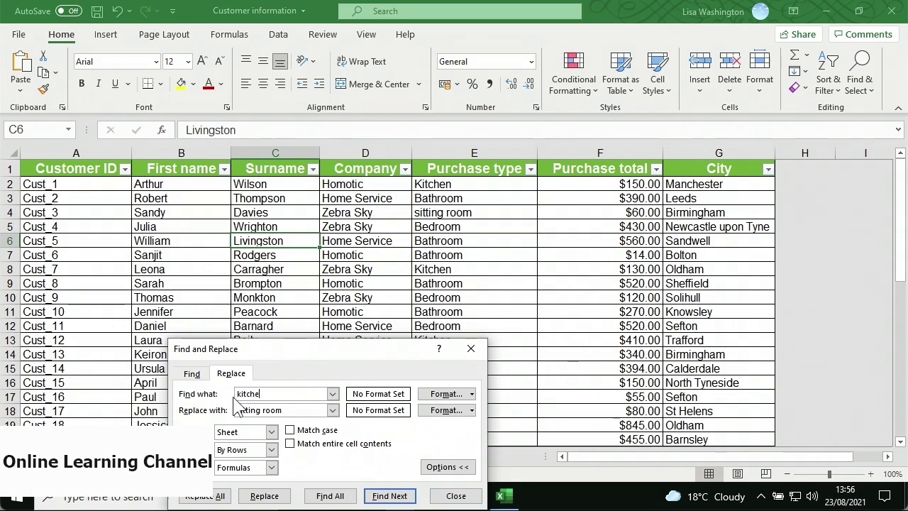
pyautogui.write('n')
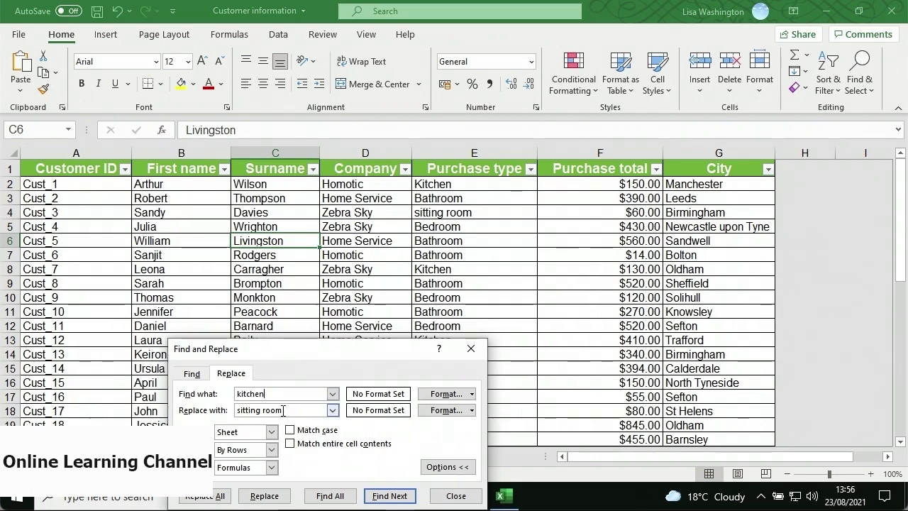
pyautogui.moveTo(282, 410); pyautogui.dragTo(234, 412)
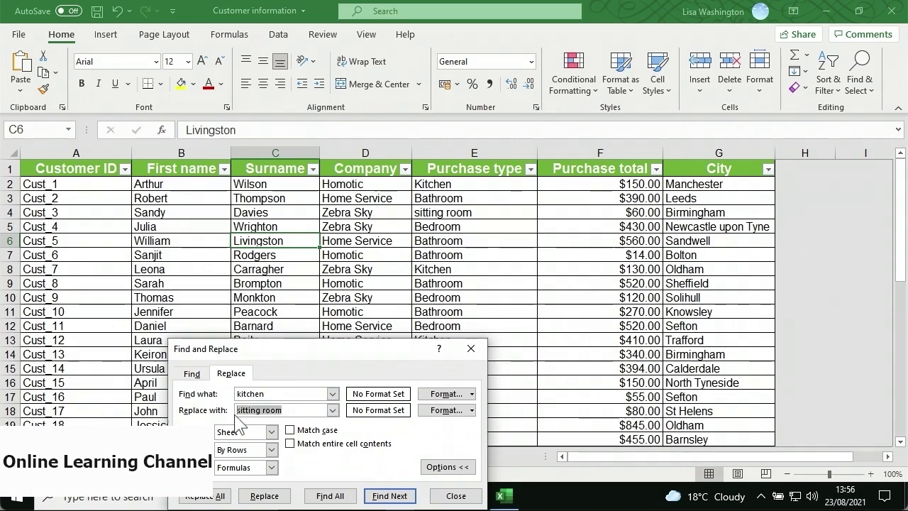
pyautogui.press('BackSpace')
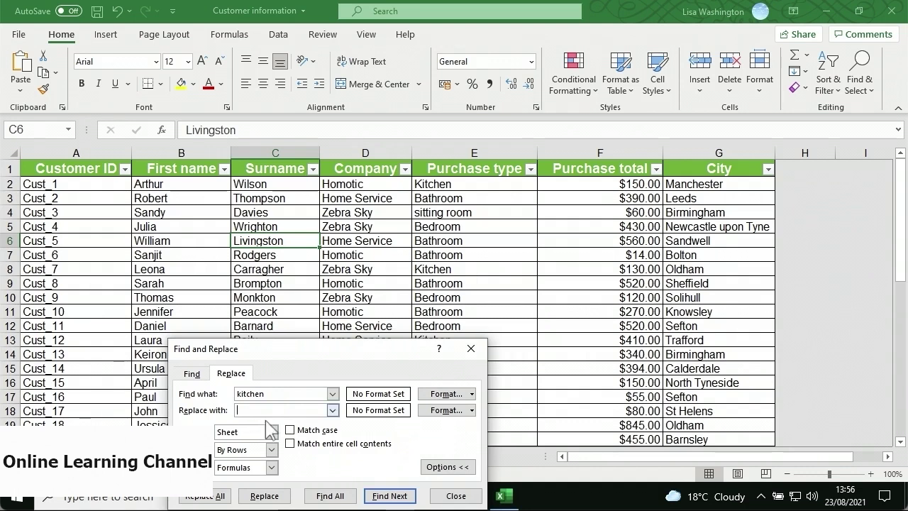
# - Set the replacement format to a light yellow background fill
pyautogui.click(441, 412)
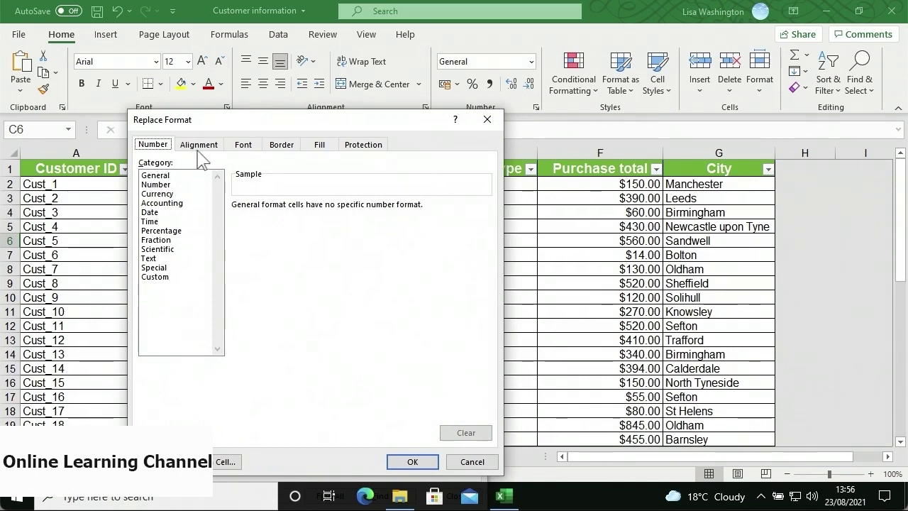
pyautogui.click(317, 149)
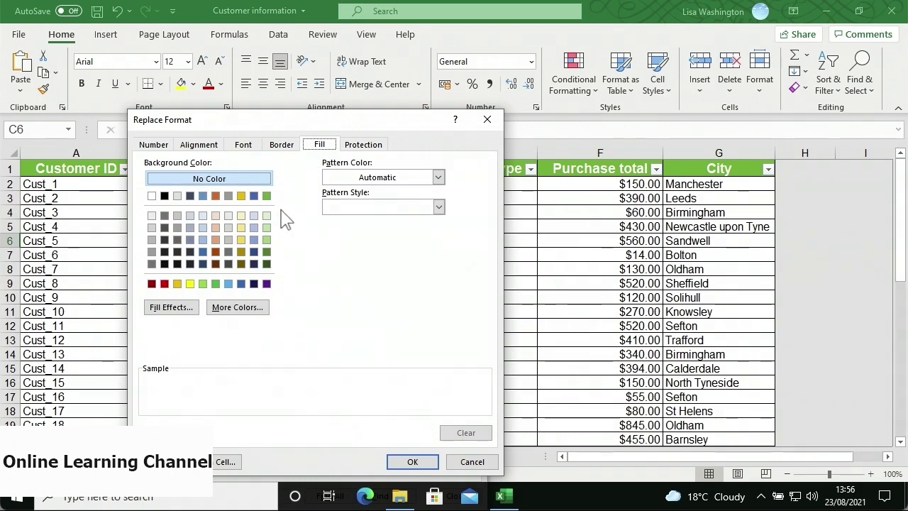
pyautogui.click(245, 218)
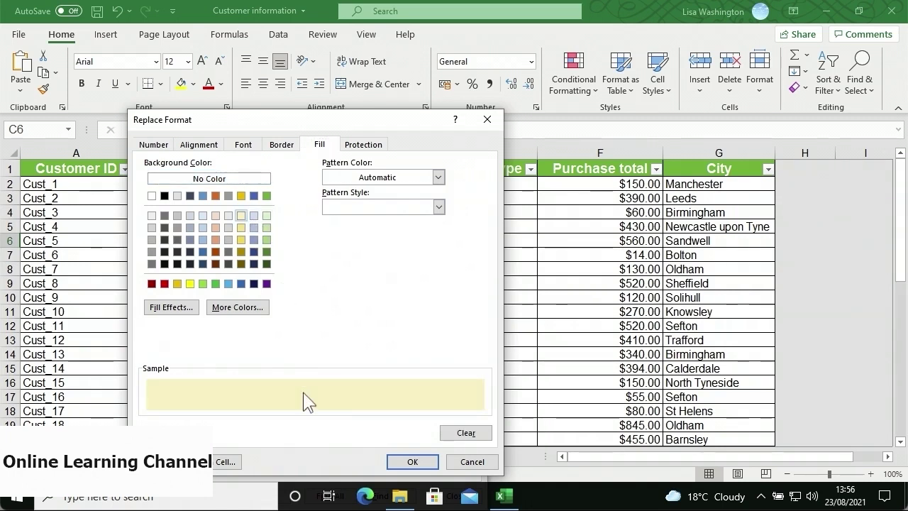
pyautogui.click(399, 463)
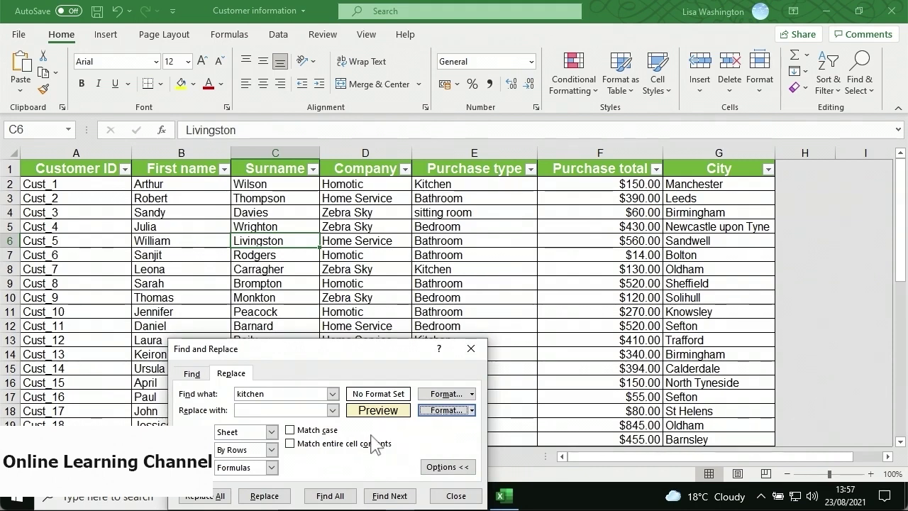
# - Apply the light yellow replacement format to the first "kitchen" match and to all remaining matches in the customer sheet, and finish replacing
pyautogui.click(286, 496)
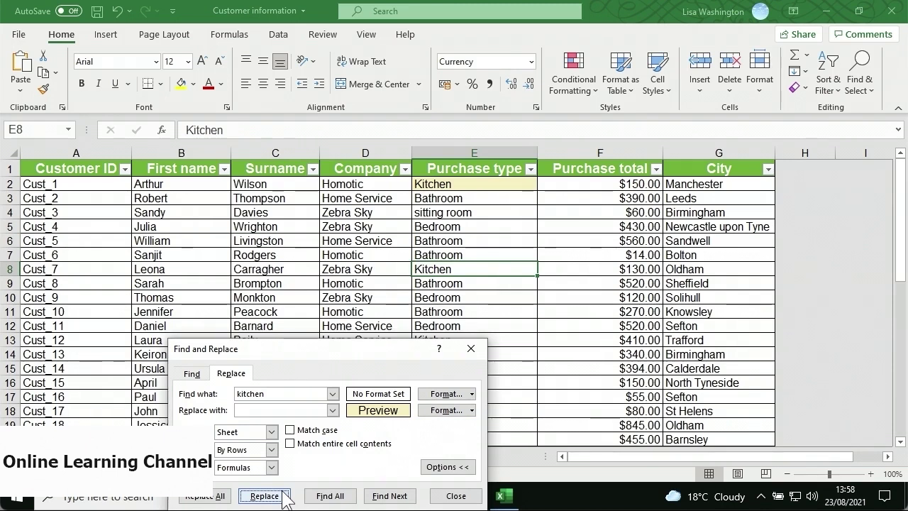
pyautogui.click(225, 495)
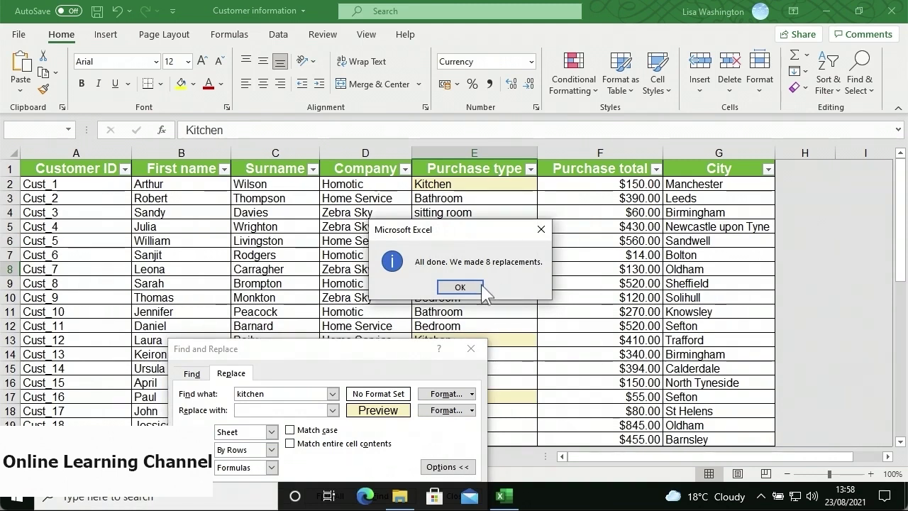
pyautogui.click(459, 287)
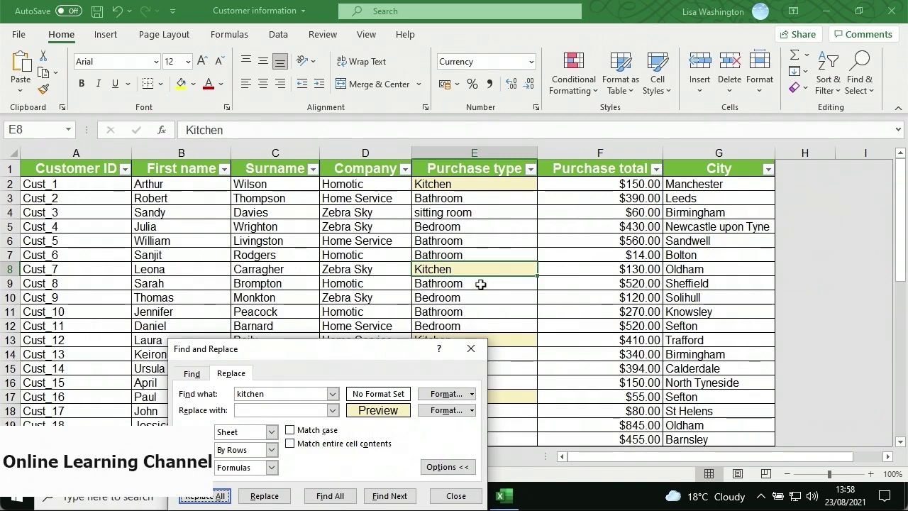
pyautogui.click(470, 496)
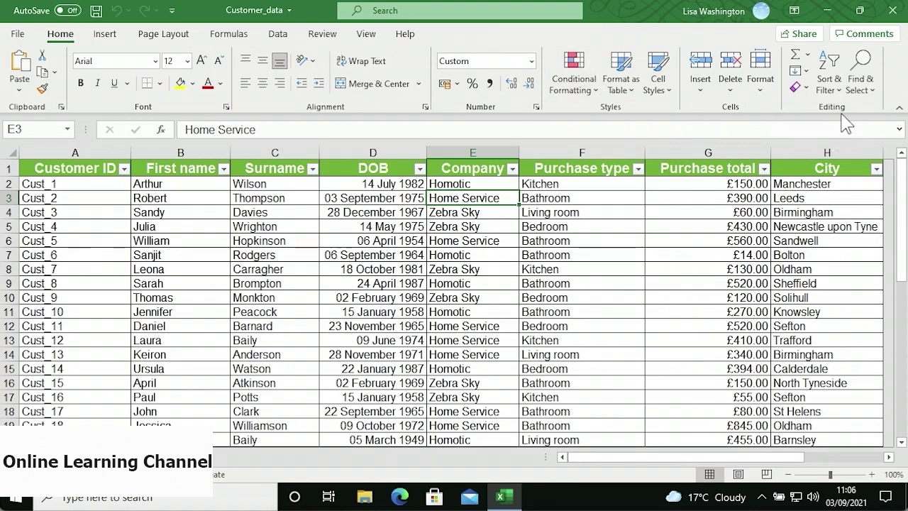
# - Set up a search for 150 in the Customer_data workbook, limited to Currency format with two decimal places and the £ symbol
pyautogui.click(862, 91)
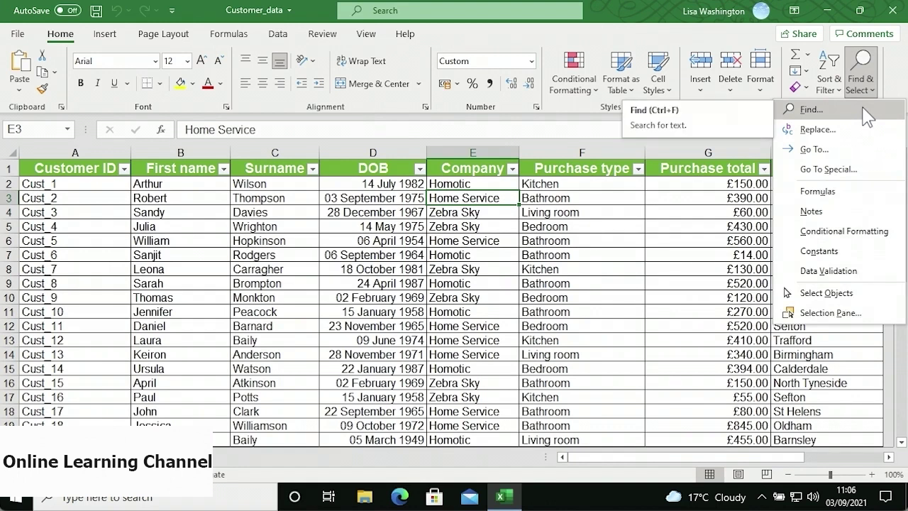
pyautogui.click(864, 110)
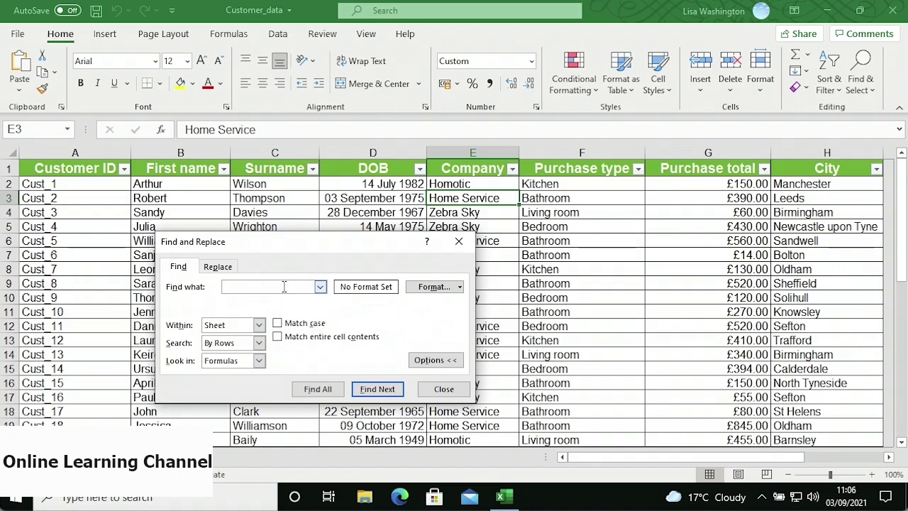
pyautogui.write('150')
pyautogui.click(414, 289)
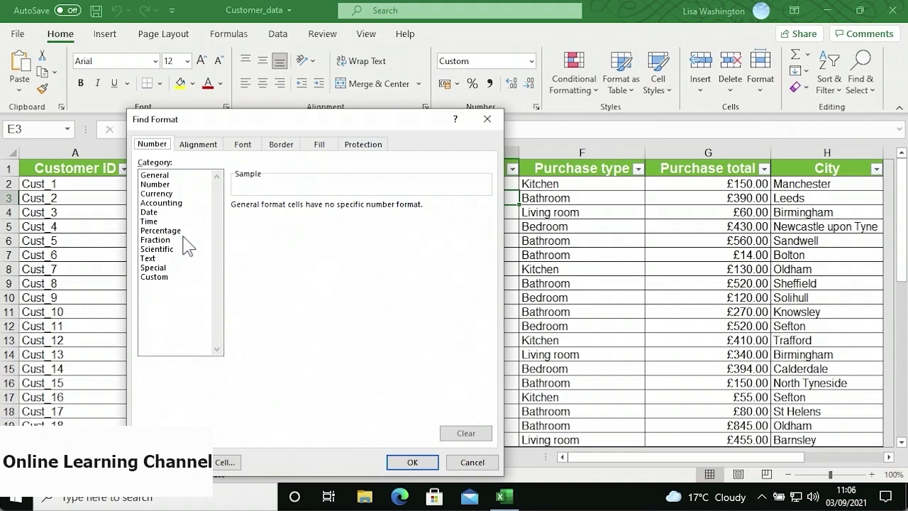
pyautogui.click(177, 196)
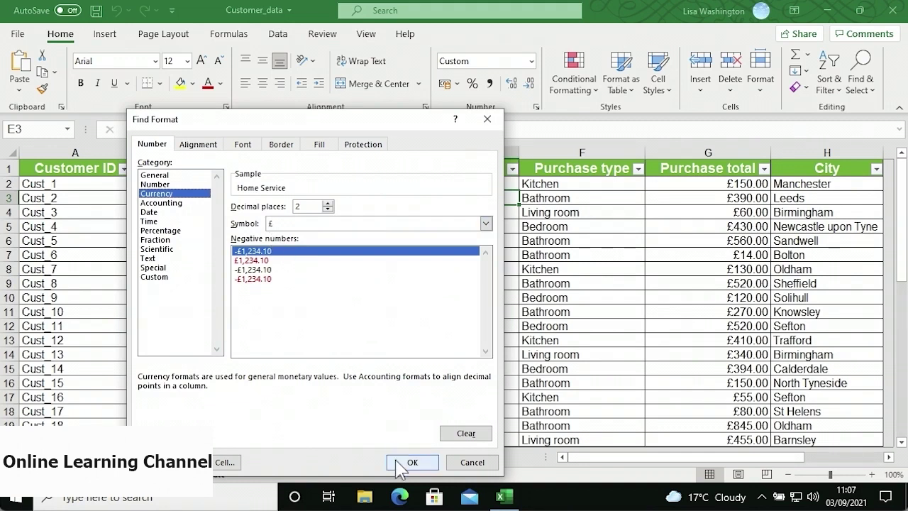
pyautogui.click(410, 462)
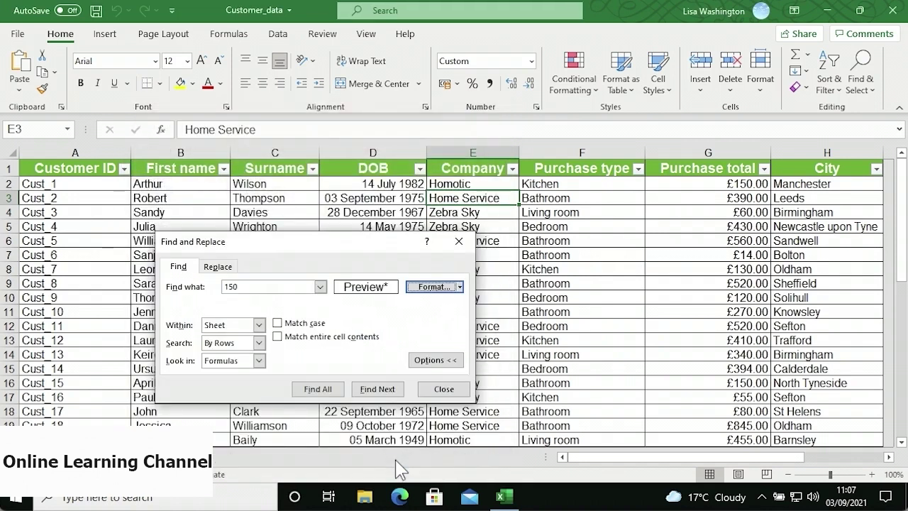
pyautogui.click(461, 290)
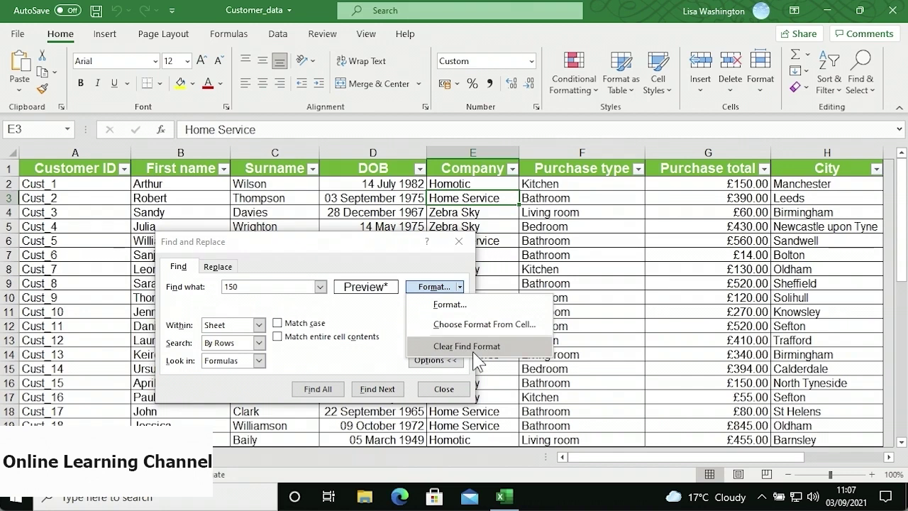
pyautogui.click(389, 329)
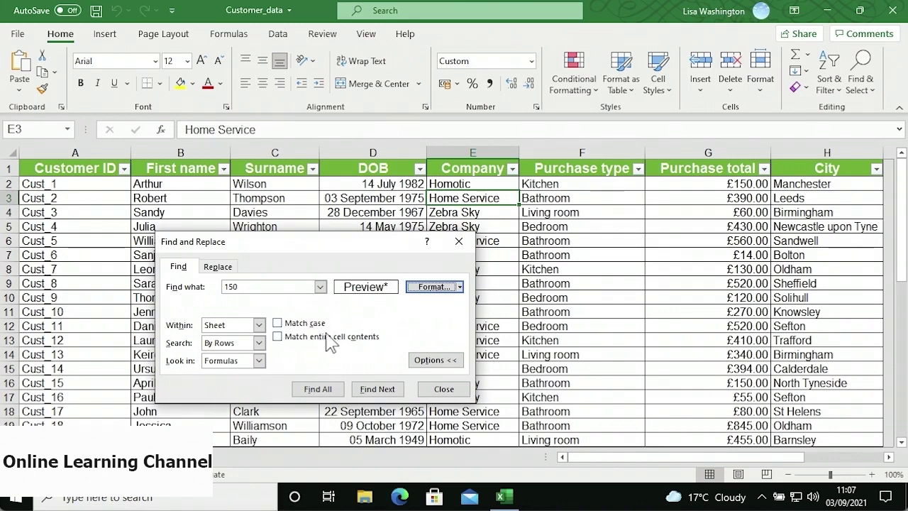
# - Set the search for 150 to cover the whole workbook, by rows, looking in values
pyautogui.click(257, 326)
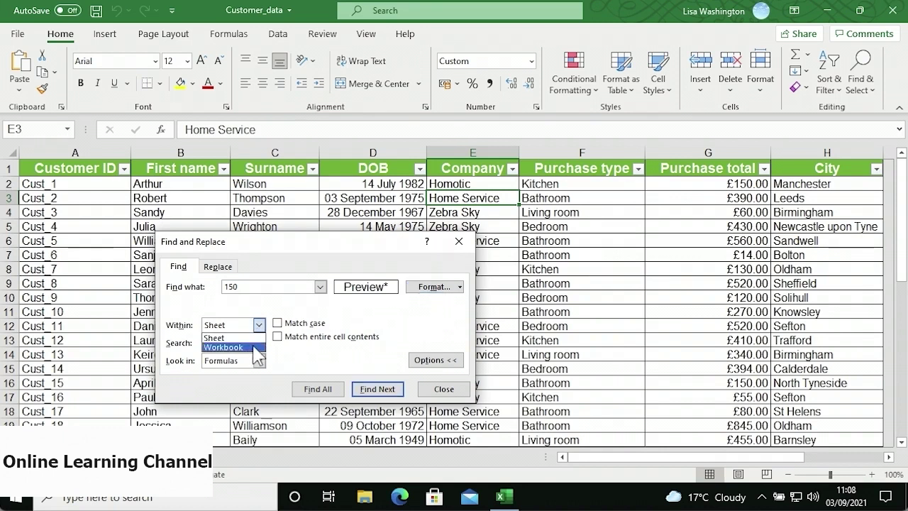
pyautogui.click(254, 347)
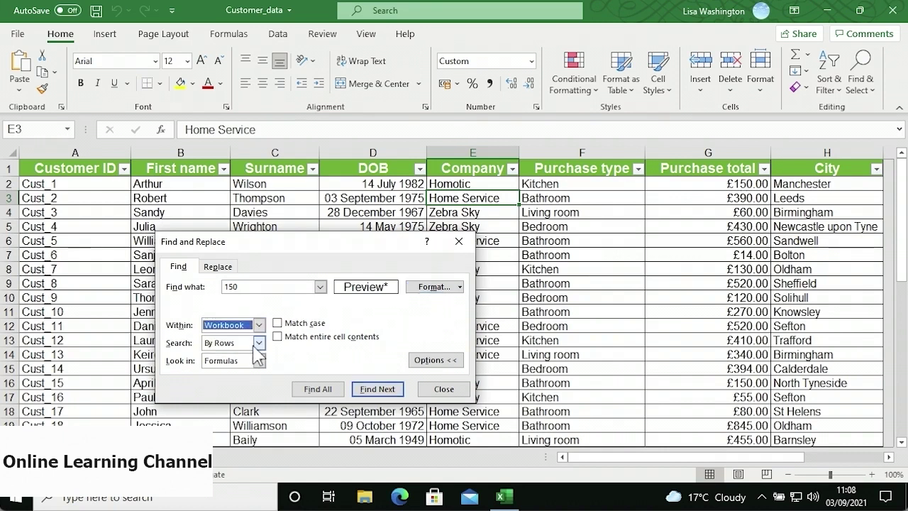
pyautogui.click(255, 344)
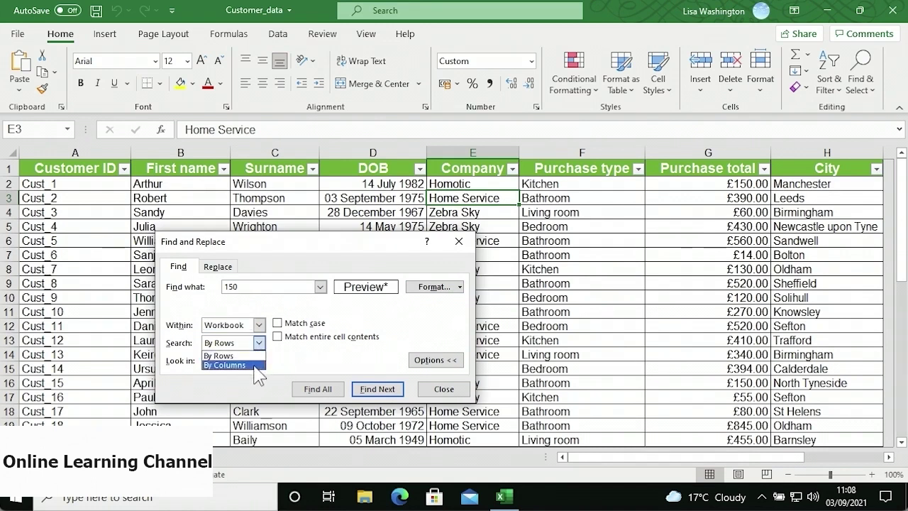
pyautogui.click(260, 355)
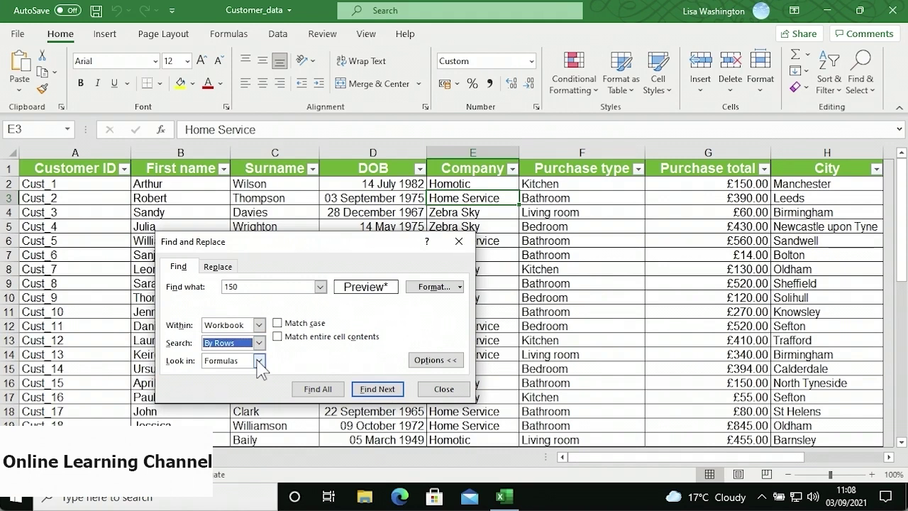
pyautogui.click(260, 362)
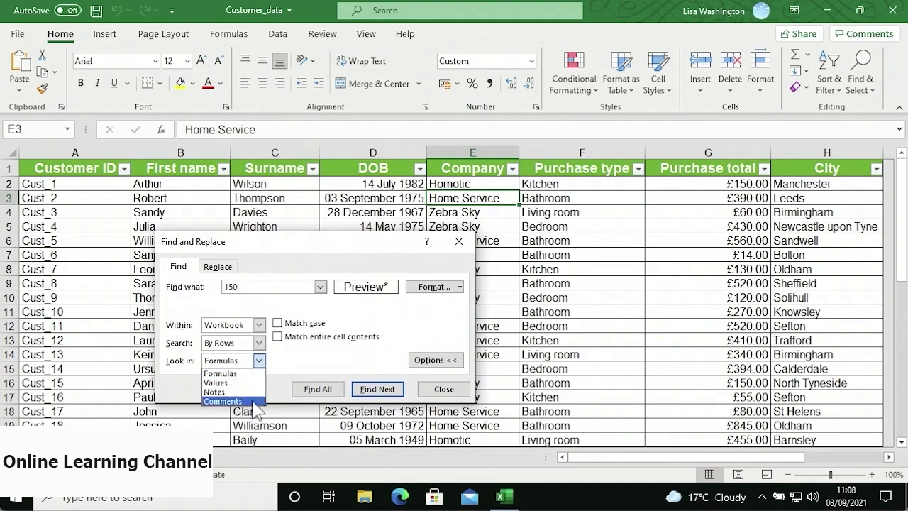
pyautogui.click(254, 382)
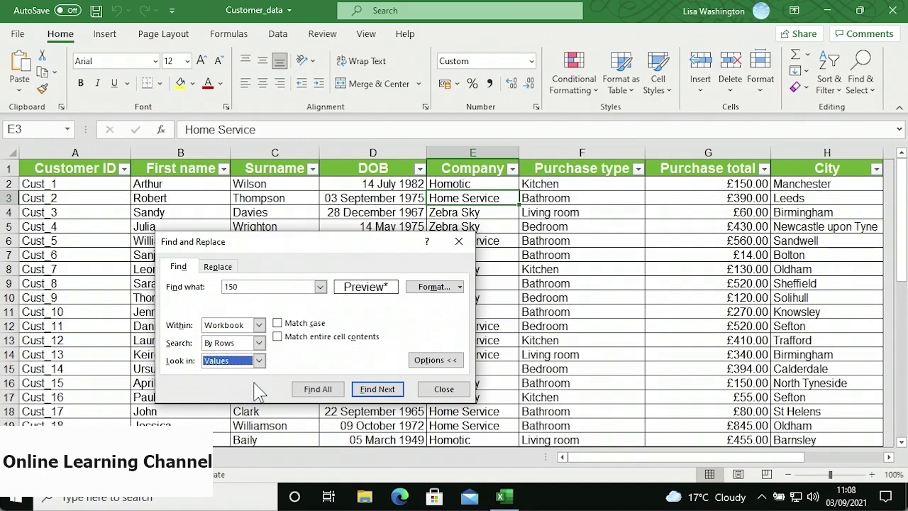
# - Step through the matches for 150, list all of them, go to the match in cell G16 and close the search
pyautogui.click(360, 394)
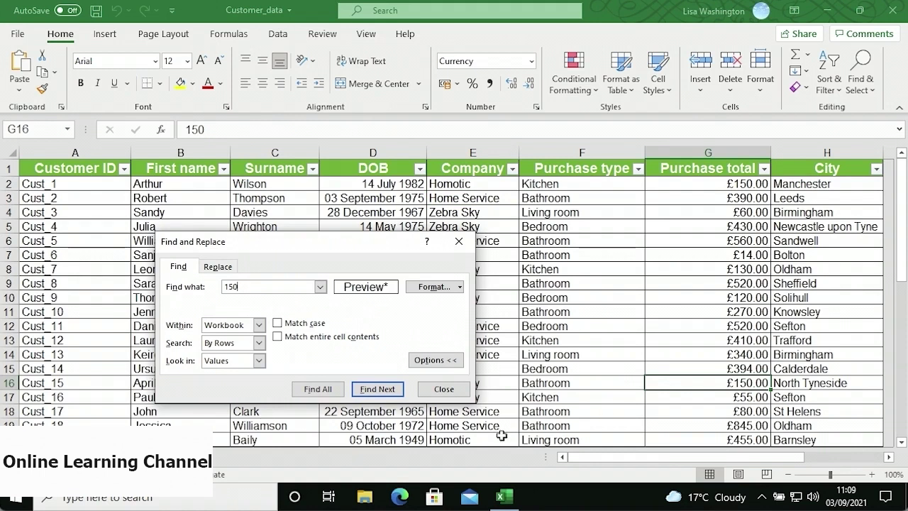
pyautogui.click(344, 397)
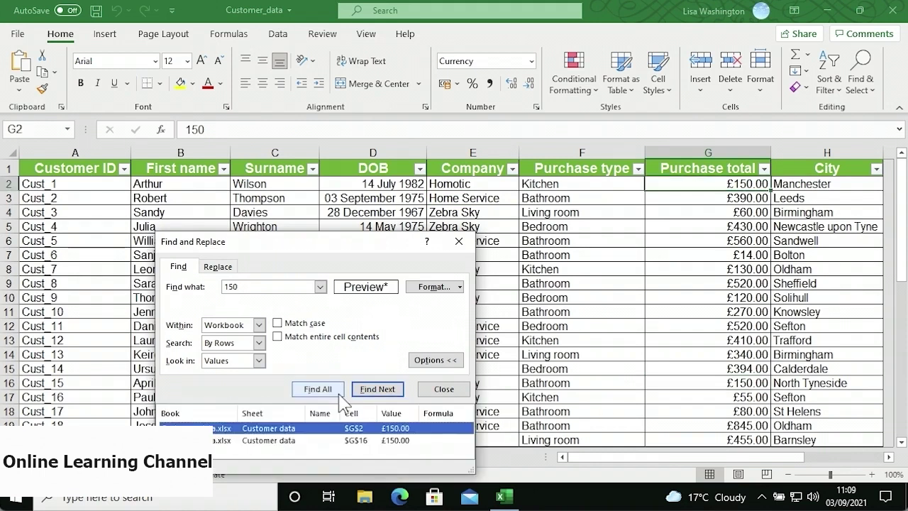
pyautogui.click(352, 447)
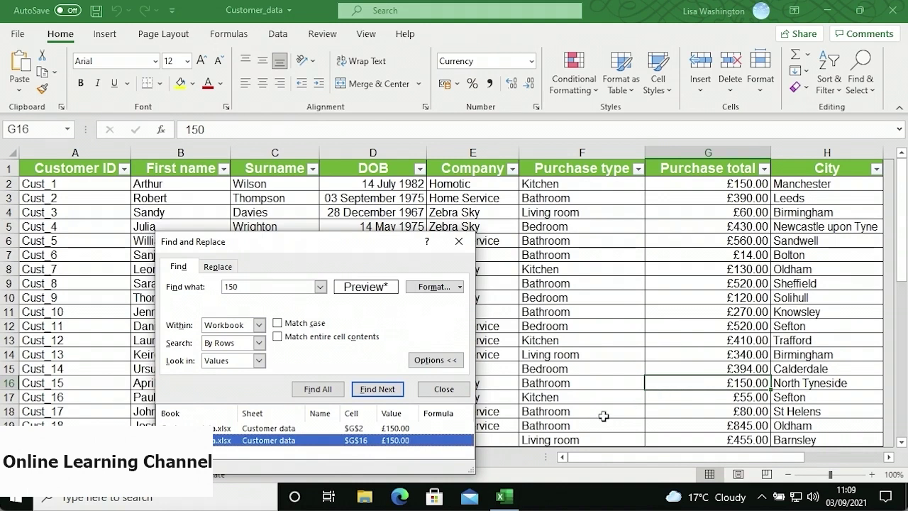
pyautogui.click(444, 389)
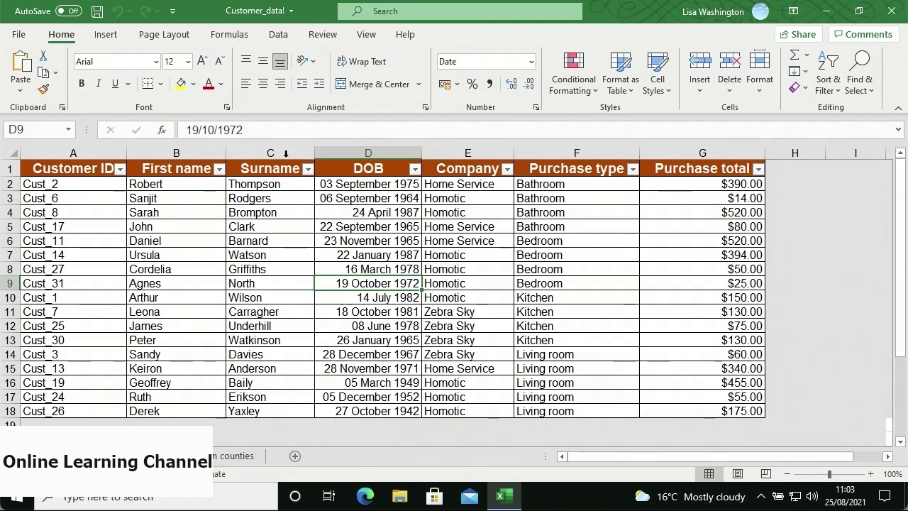
# - Group columns A to C, from Customer ID to Surname, in the Customer_data! workbook
pyautogui.click(106, 153)
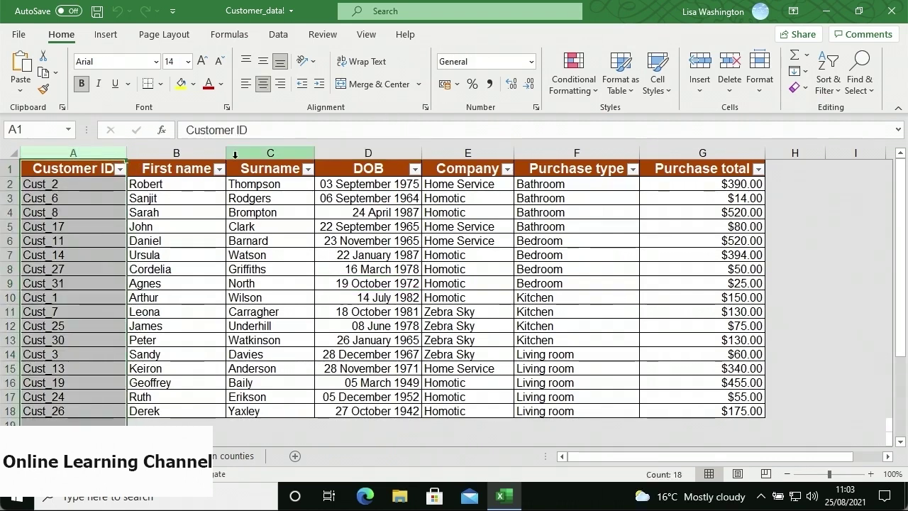
pyautogui.keyDown('shift'); pyautogui.click(270, 153); pyautogui.keyUp('shift')
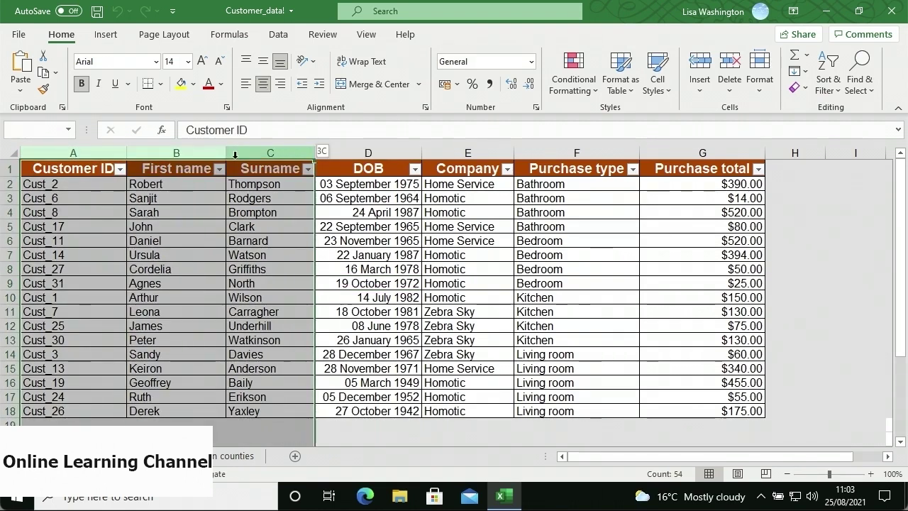
pyautogui.click(280, 39)
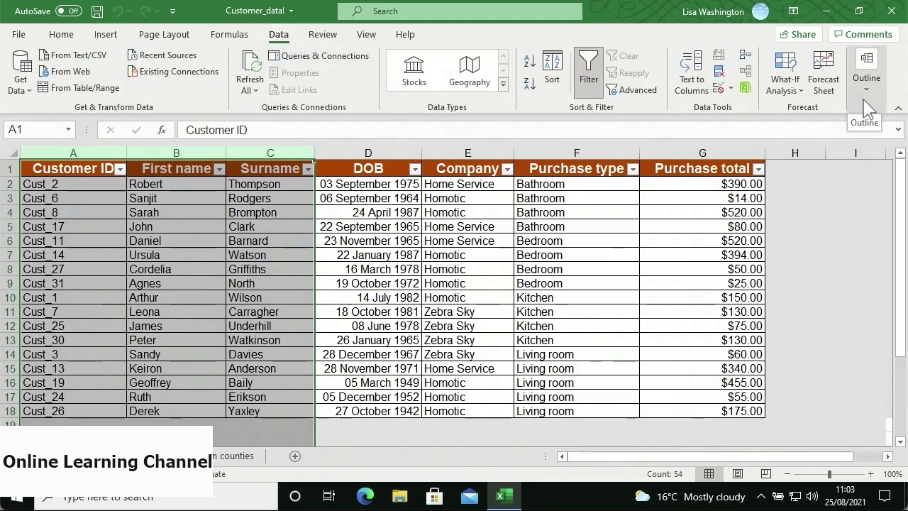
pyautogui.click(865, 78)
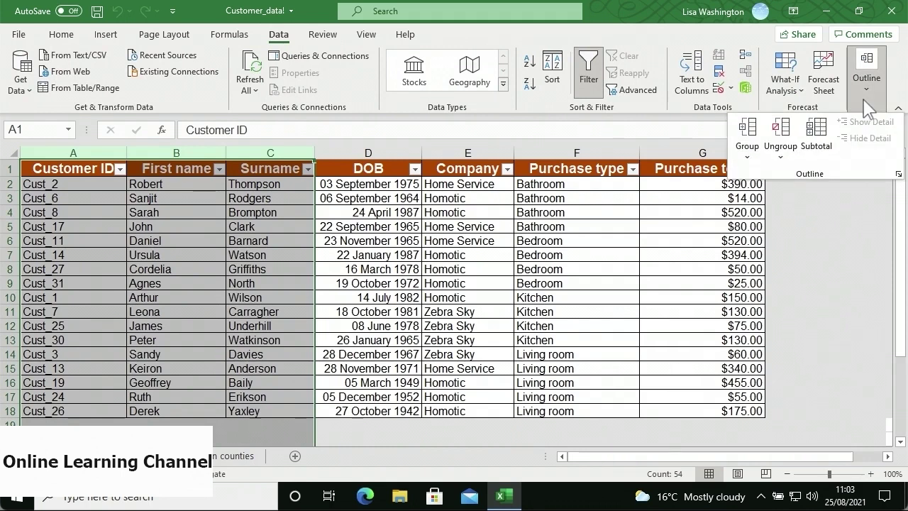
pyautogui.click(761, 140)
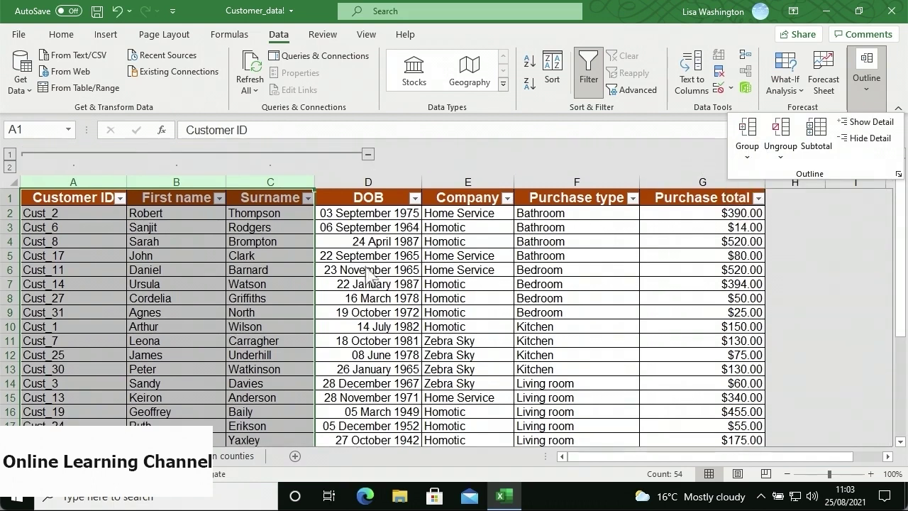
# - Group rows 2 to 10 of the customer data, from Cust_2 to Cust_1
pyautogui.click(280, 240)
pyautogui.click(275, 227)
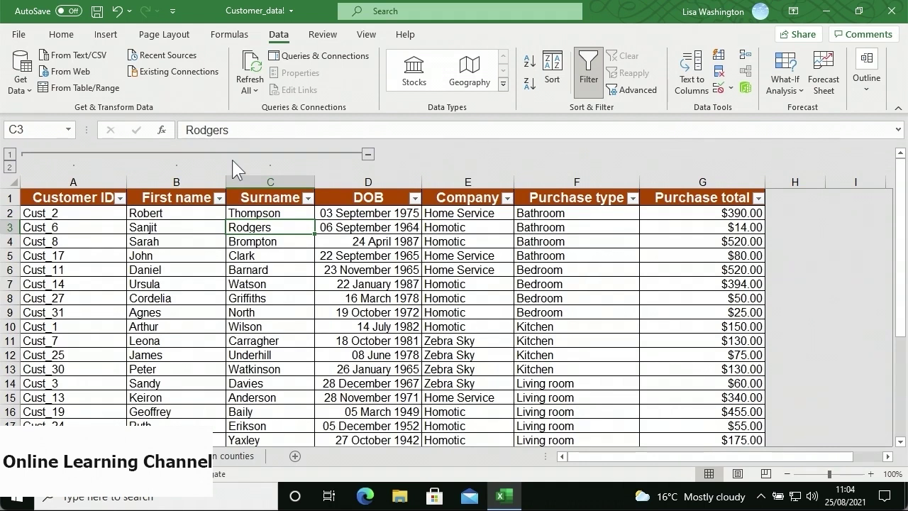
pyautogui.click(11, 213)
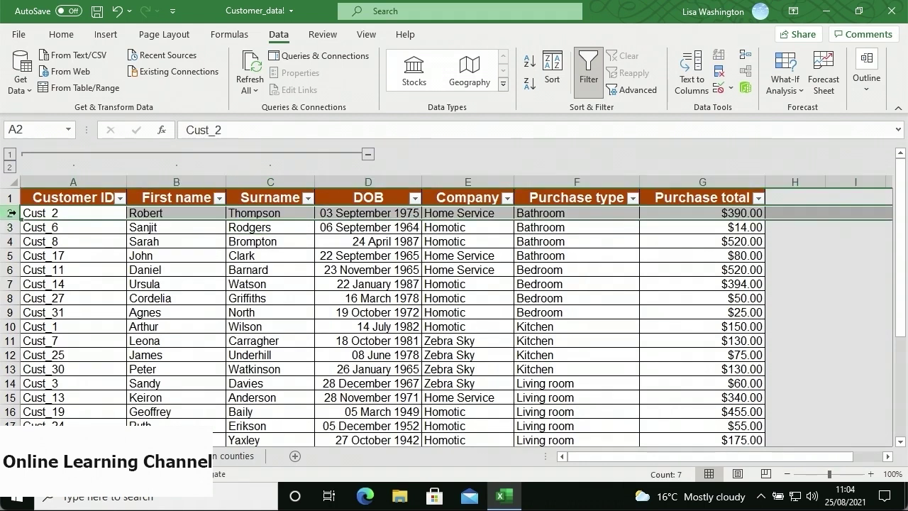
pyautogui.keyDown('shift'); pyautogui.click(11, 327); pyautogui.keyUp('shift')
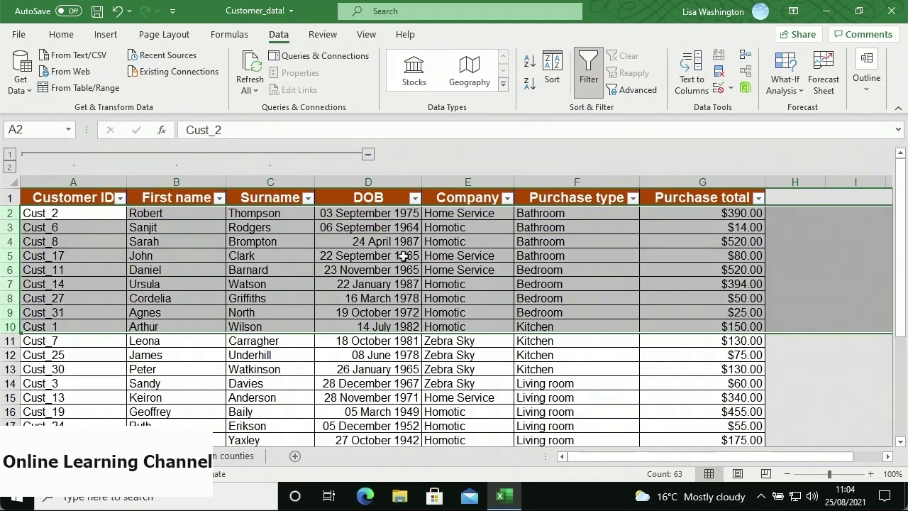
pyautogui.click(856, 101)
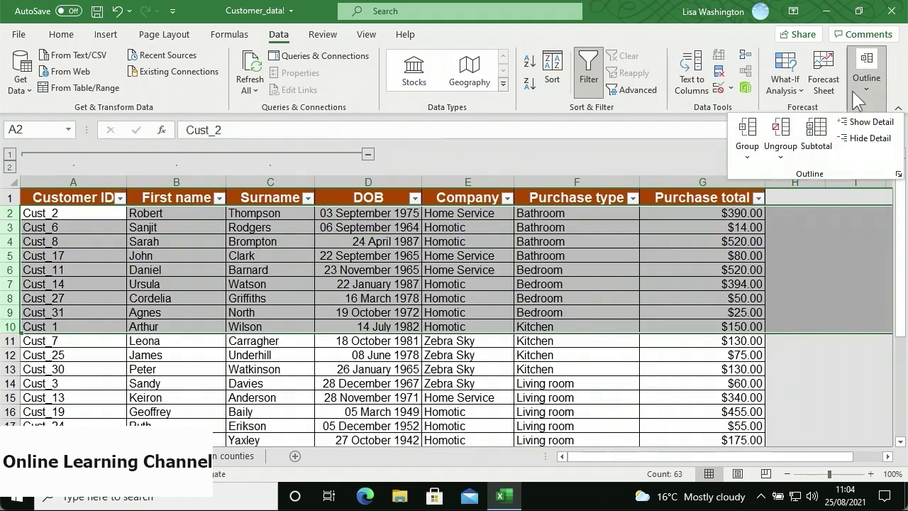
pyautogui.click(754, 157)
pyautogui.click(752, 177)
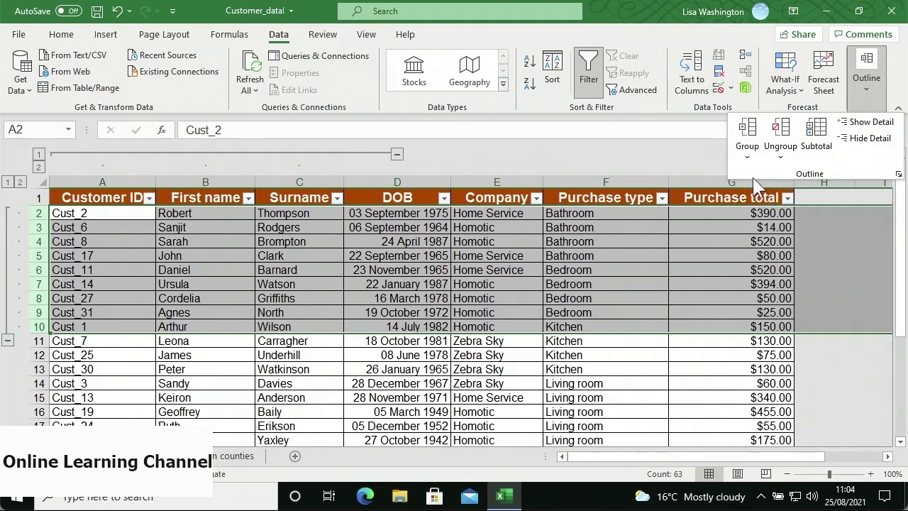
pyautogui.click(98, 262)
pyautogui.click(100, 268)
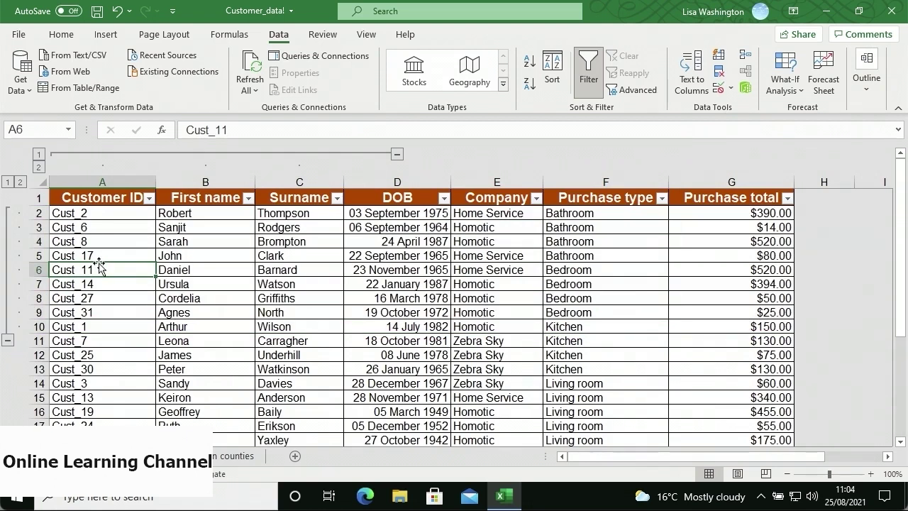
# - Create a nested group of rows 2 to 5, the Bathroom purchases, inside the existing row group
pyautogui.click(21, 183)
pyautogui.click(37, 213)
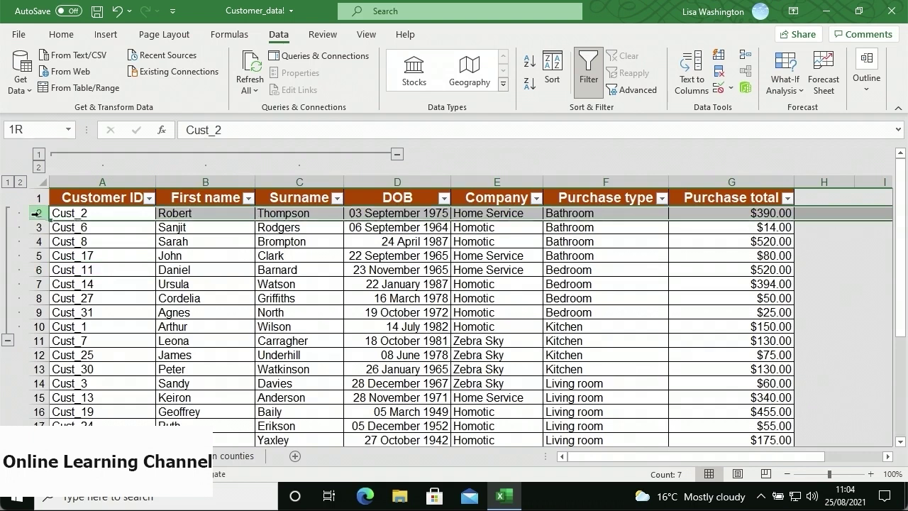
pyautogui.keyDown('shift'); pyautogui.click(37, 255); pyautogui.keyUp('shift')
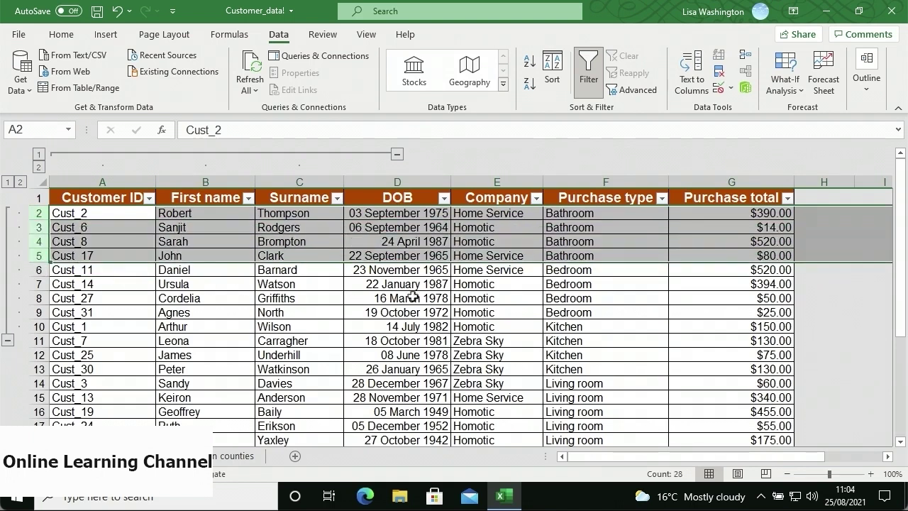
pyautogui.click(865, 88)
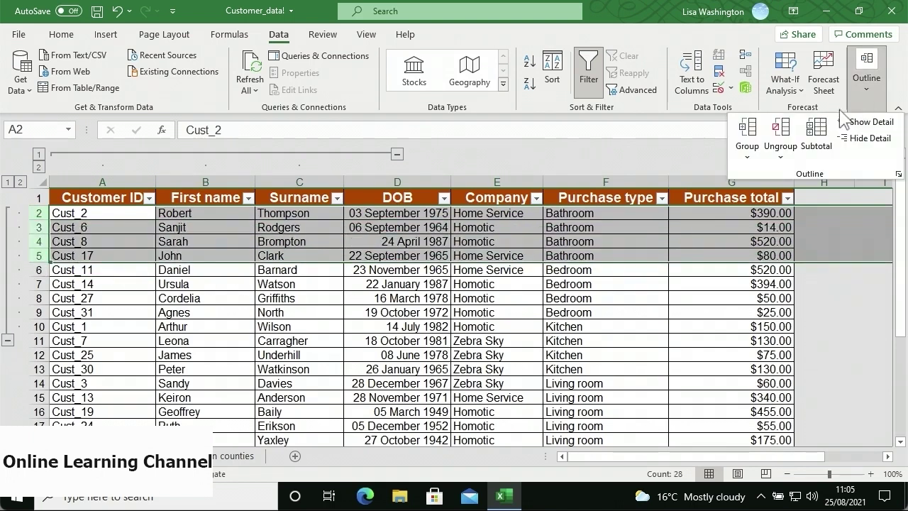
pyautogui.click(757, 131)
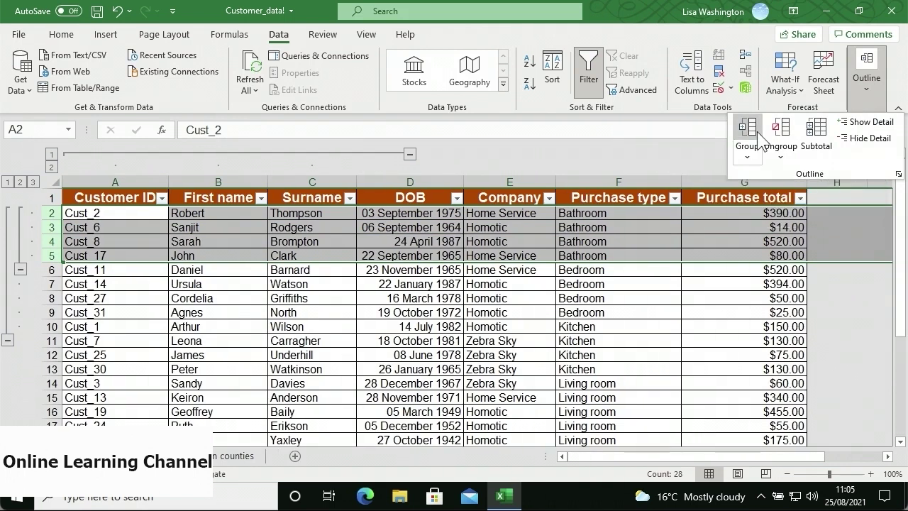
pyautogui.click(187, 228)
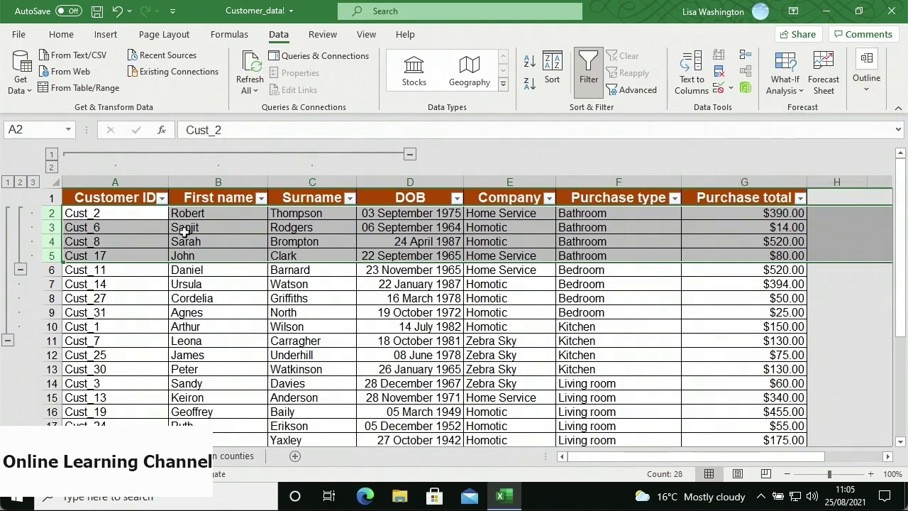
pyautogui.click(186, 228)
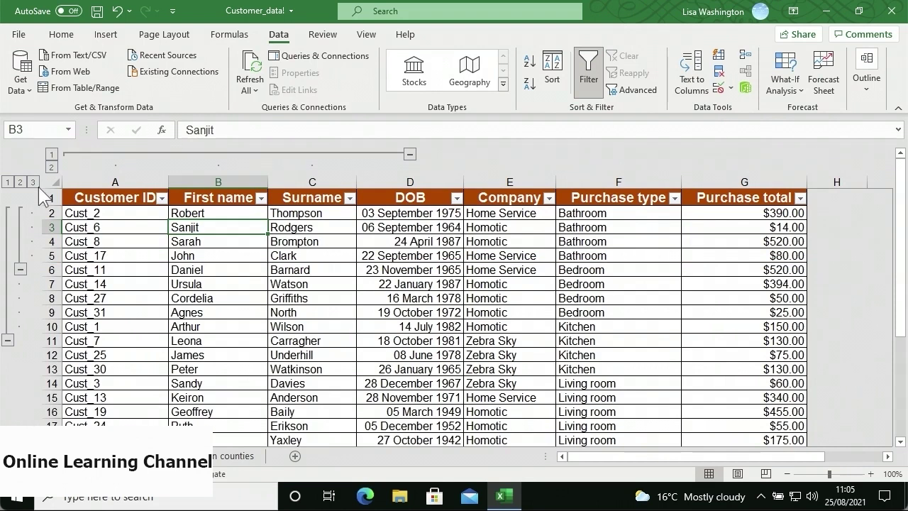
# - Collapse the outer group of rows 2 to 10, expand it again and look at the Hide Detail command
pyautogui.click(10, 341)
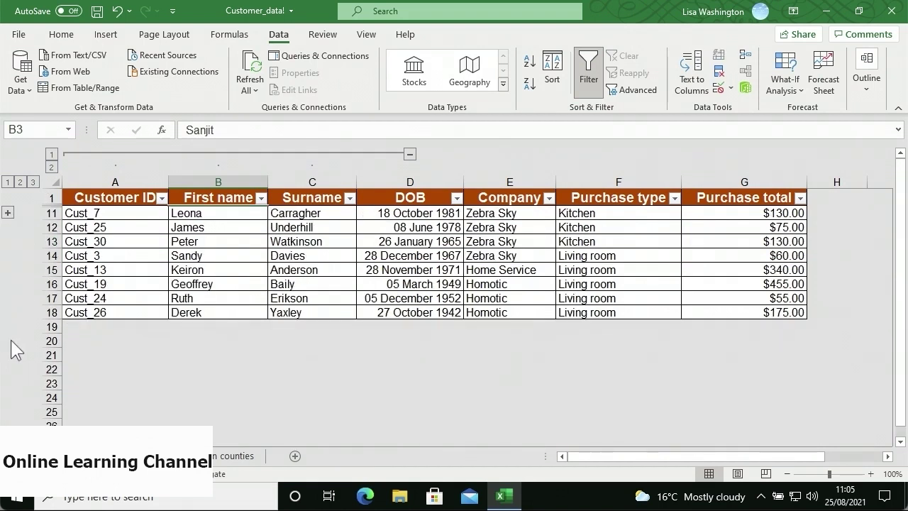
pyautogui.click(7, 213)
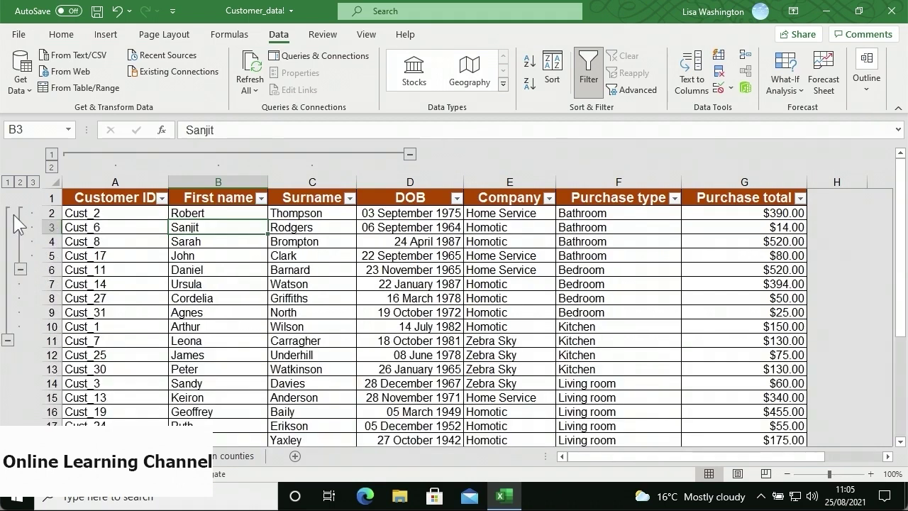
pyautogui.click(864, 97)
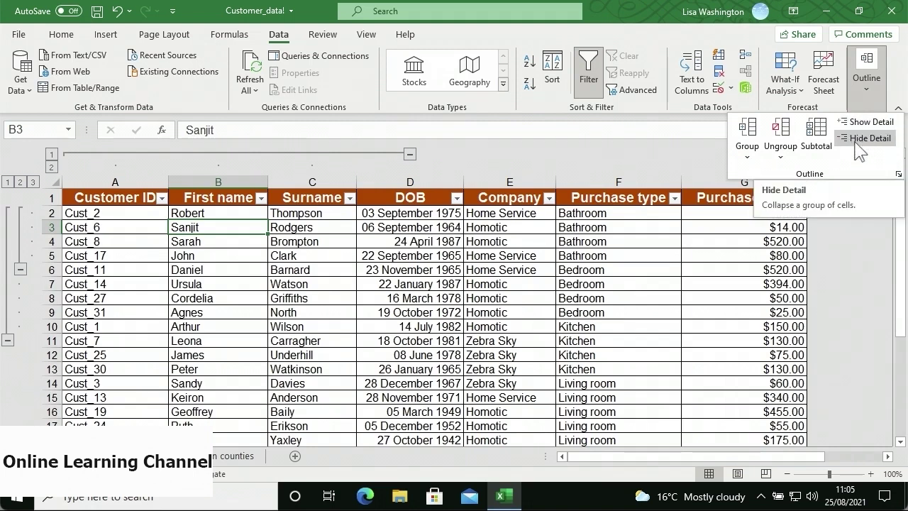
pyautogui.click(677, 244)
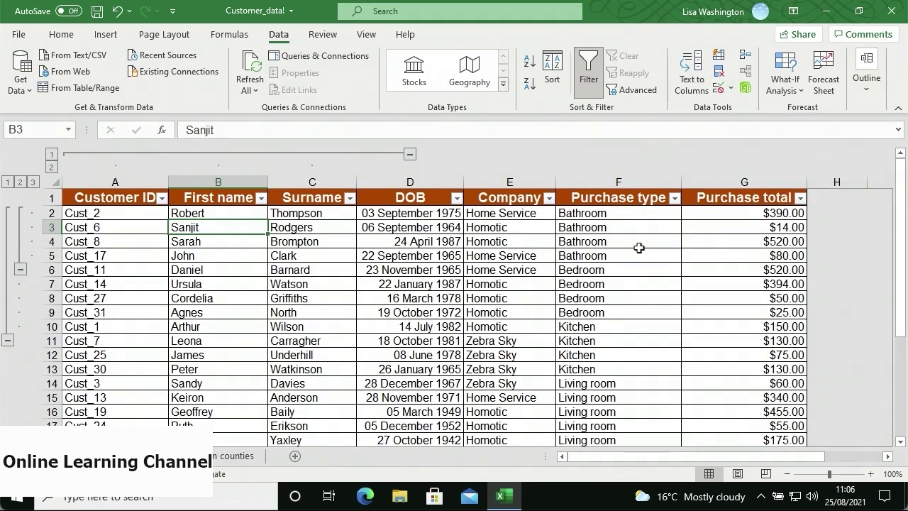
# - Ungroup rows 2 to 5, removing the inner group of Bathroom purchases
pyautogui.click(51, 213)
pyautogui.keyDown('shift'); pyautogui.click(52, 255); pyautogui.keyUp('shift')
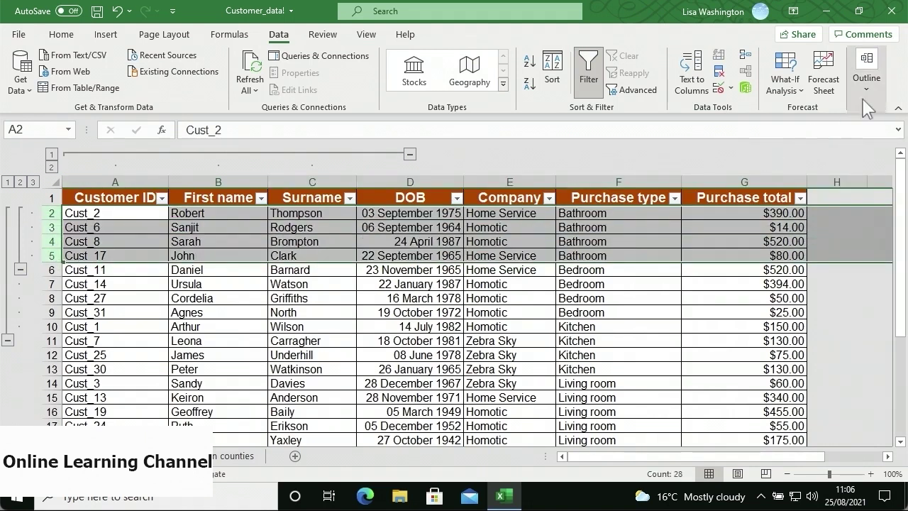
pyautogui.click(866, 75)
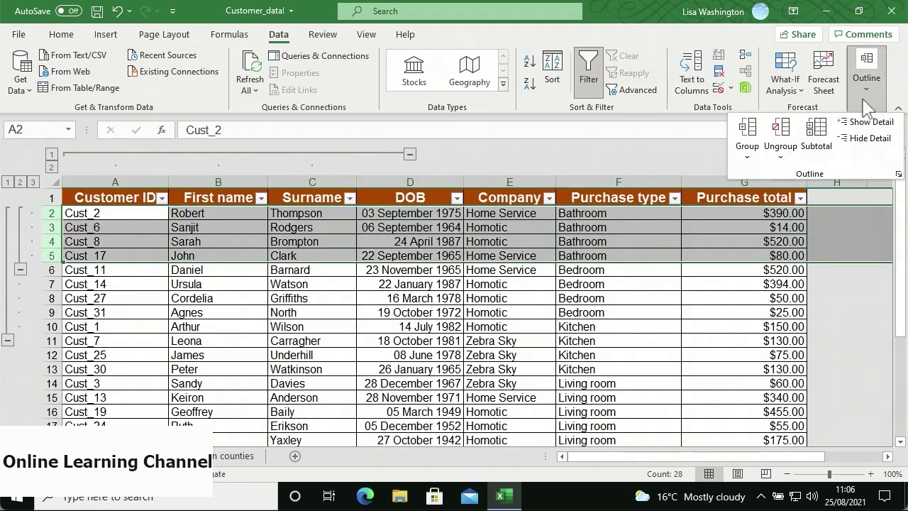
pyautogui.click(785, 145)
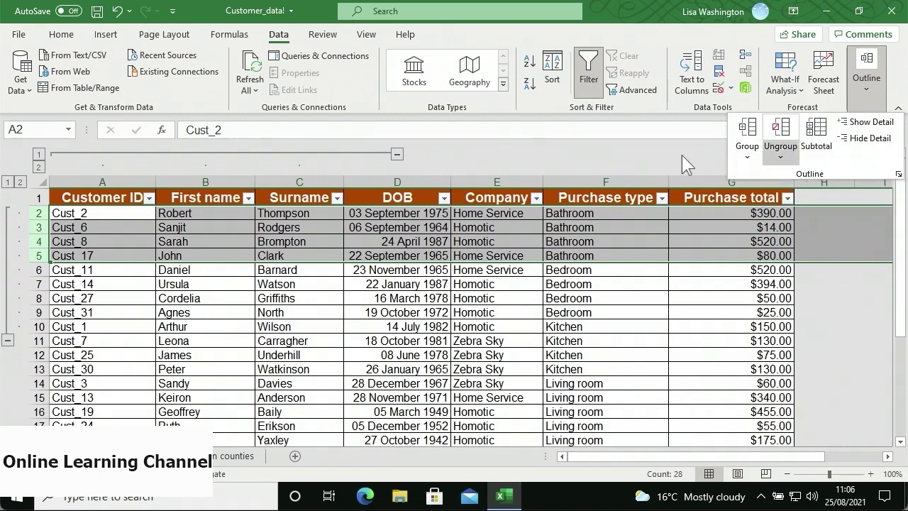
pyautogui.click(140, 224)
pyautogui.click(141, 224)
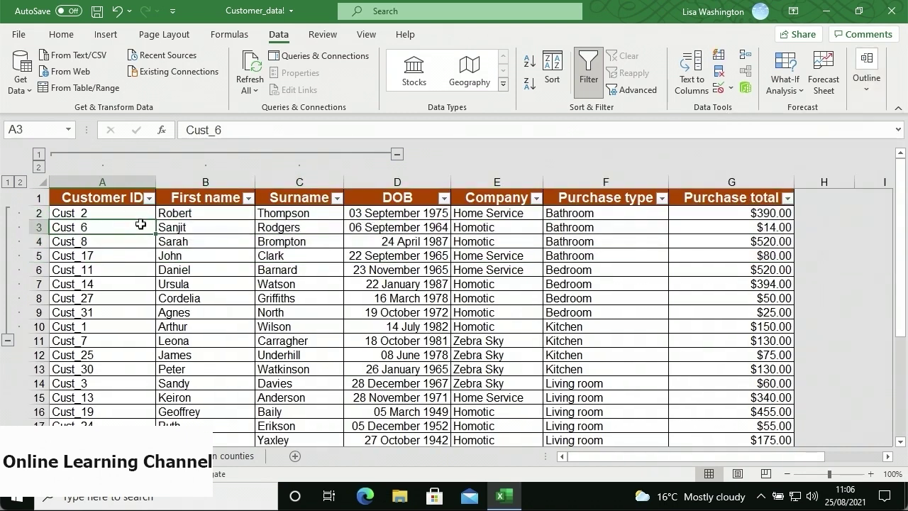
# - Collapse the row outline to level 1 and clear the entire outline from the worksheet
pyautogui.click(9, 184)
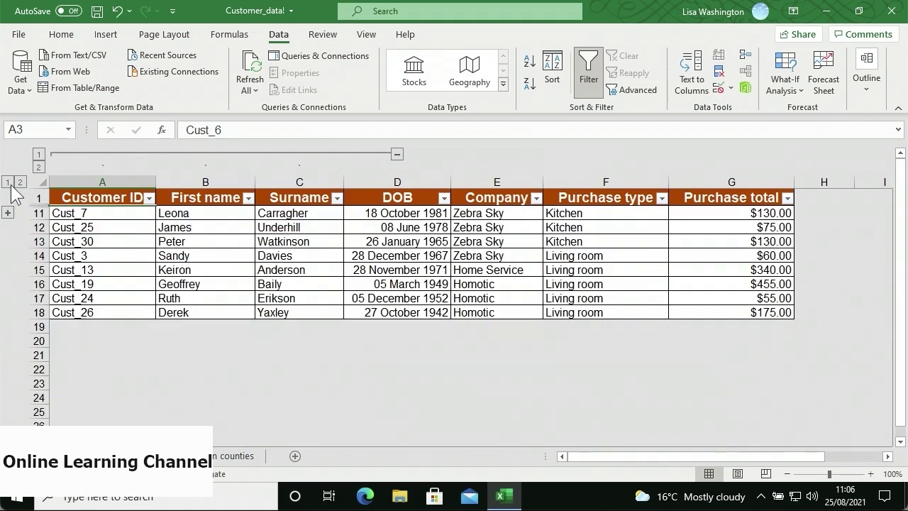
pyautogui.click(854, 96)
pyautogui.click(791, 149)
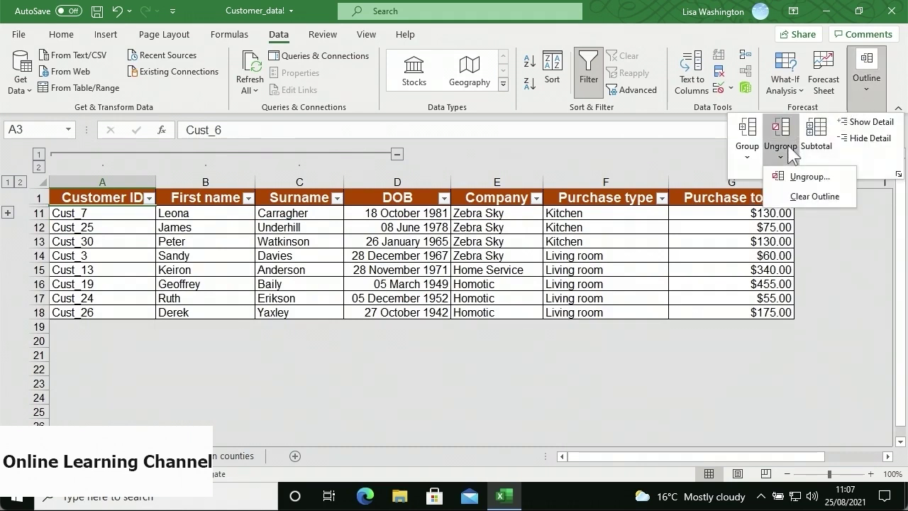
pyautogui.click(789, 199)
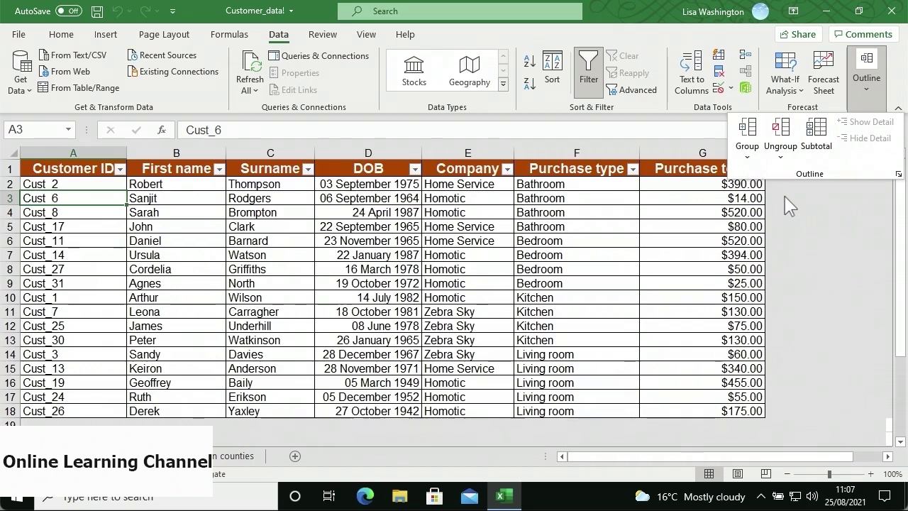
# - Add Sum subtotals of Purchase total at each change in Purchase type, with summaries below the data, and review them through the Grand Total
pyautogui.click(724, 224)
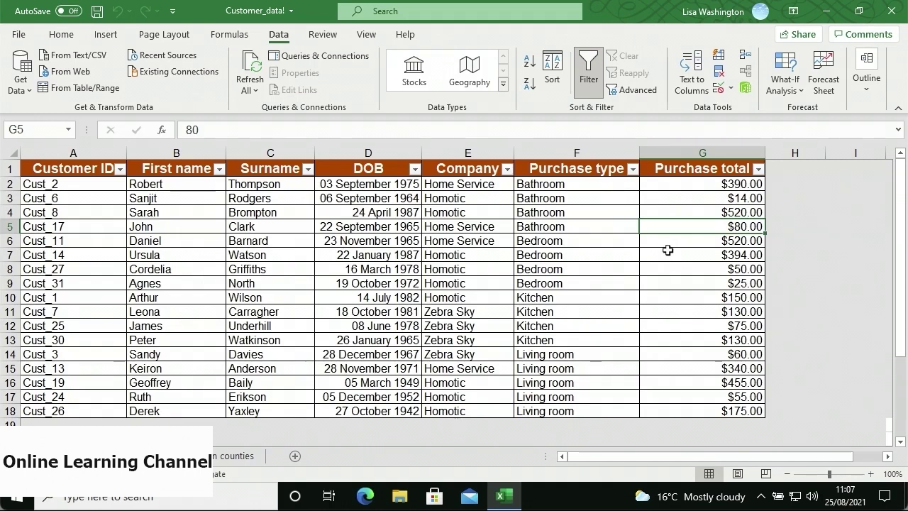
pyautogui.click(866, 99)
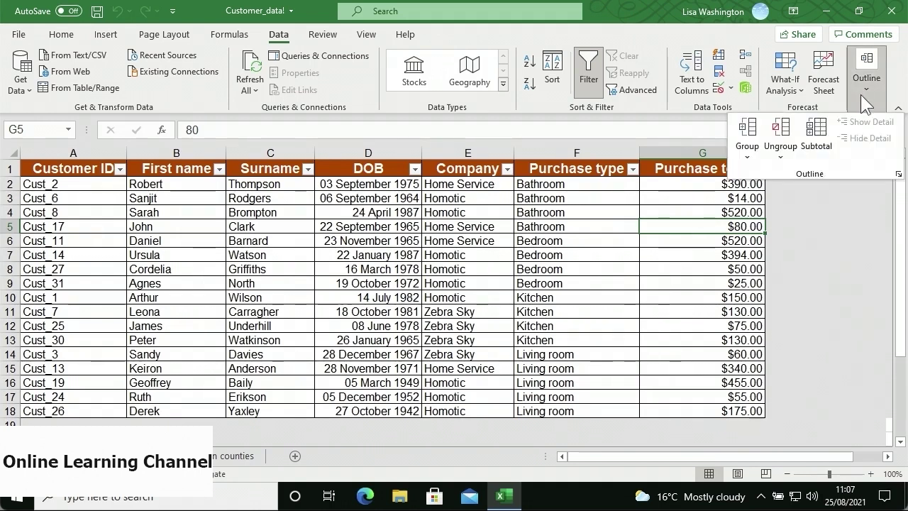
pyautogui.click(817, 135)
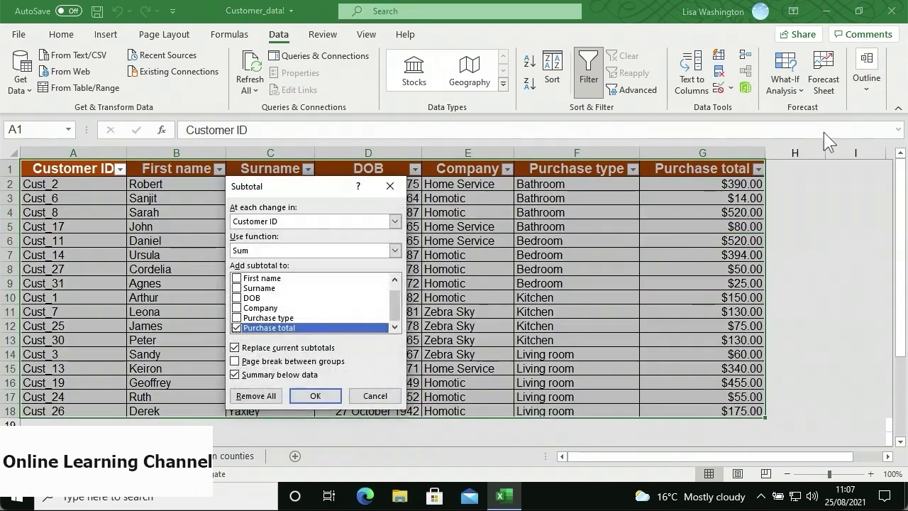
pyautogui.click(394, 221)
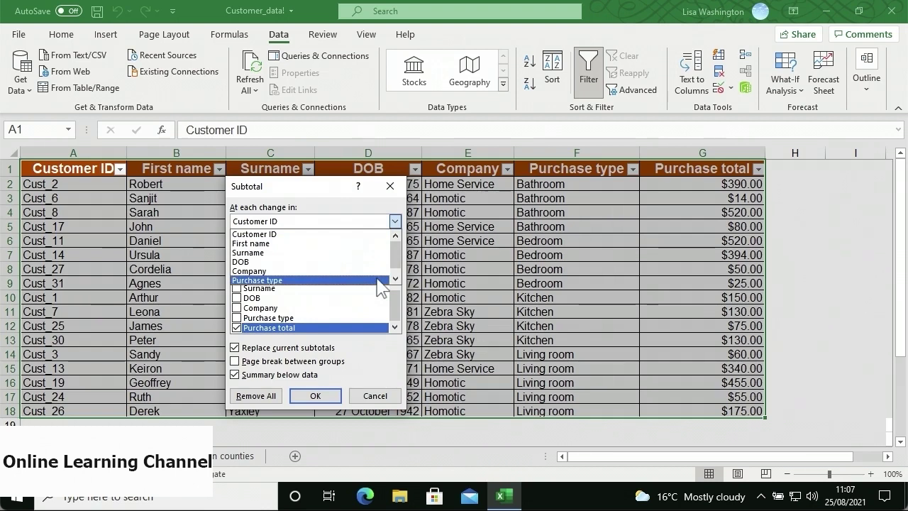
pyautogui.click(312, 281)
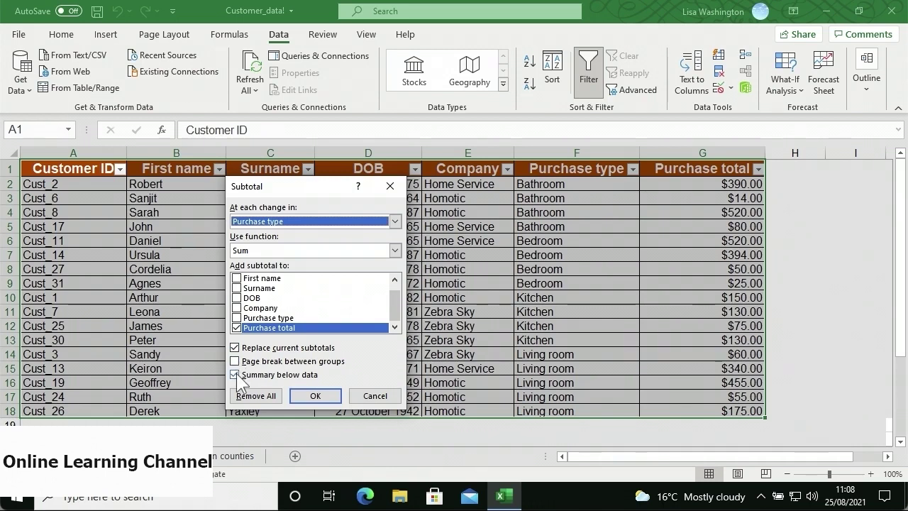
pyautogui.click(312, 395)
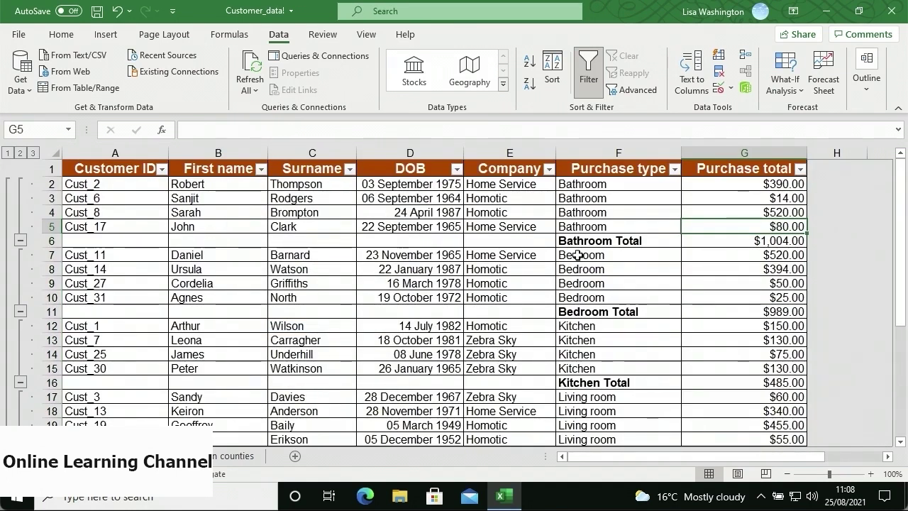
pyautogui.scroll(-3, 579, 255)
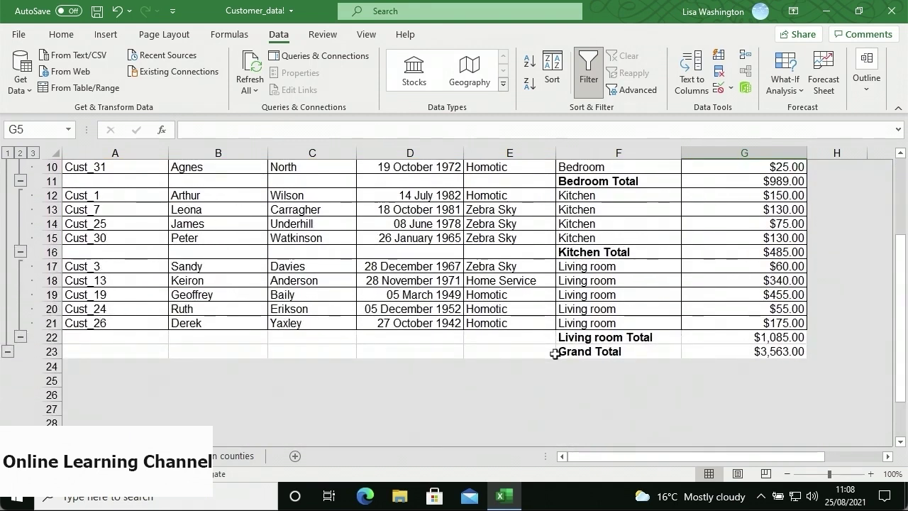
pyautogui.scroll(2, 555, 353)
pyautogui.scroll(1, 555, 353)
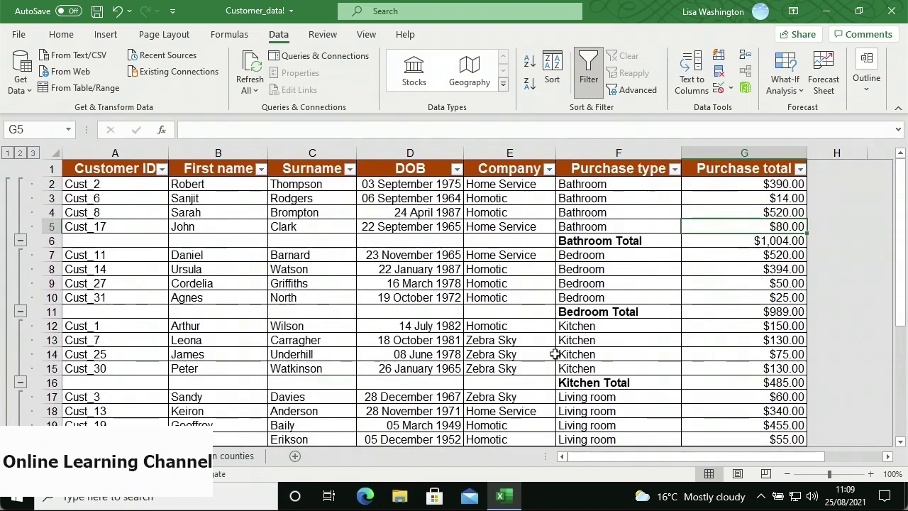
# - Remove all subtotals from the customer data
pyautogui.click(862, 97)
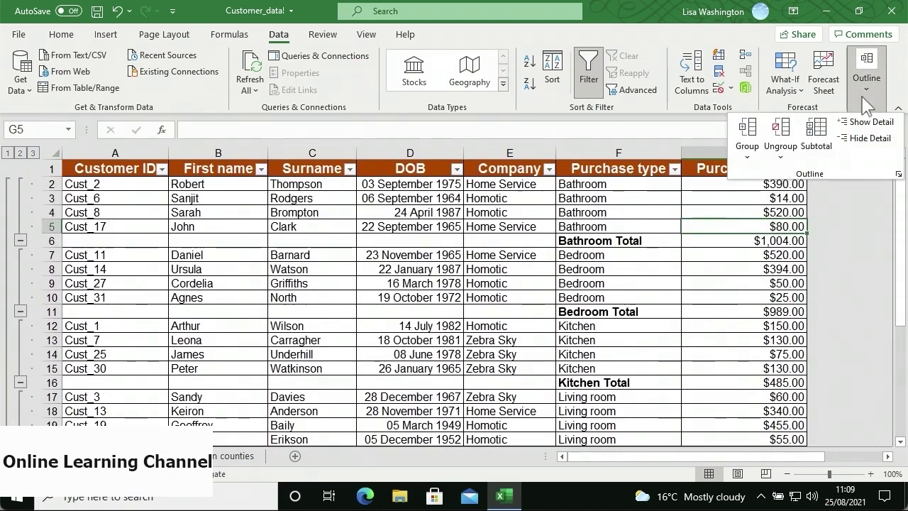
pyautogui.click(816, 134)
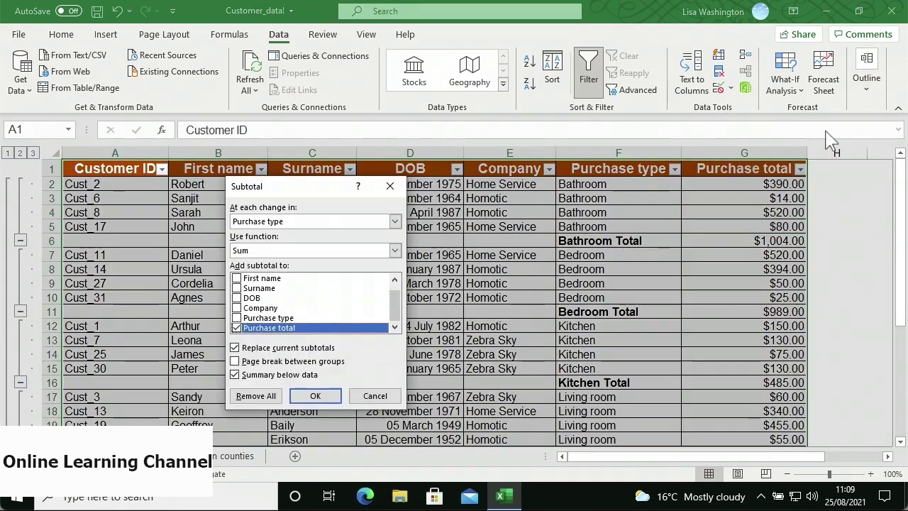
pyautogui.click(257, 396)
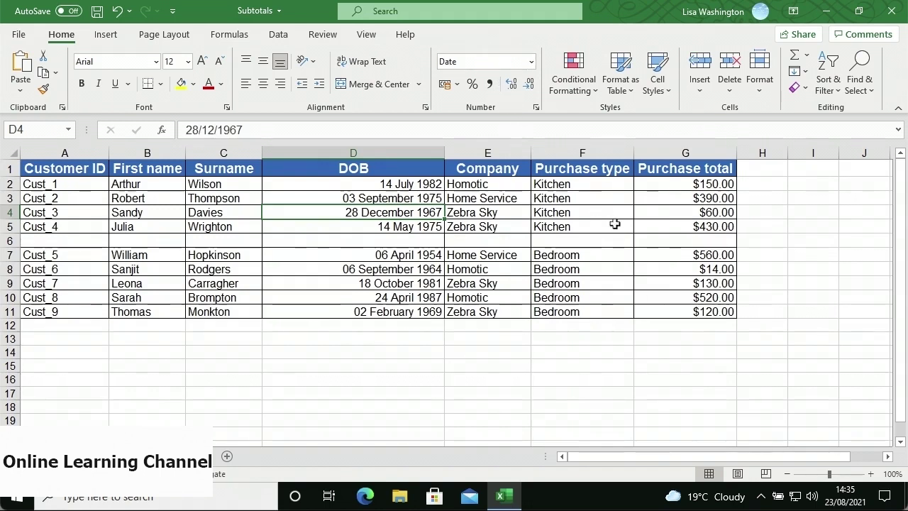
# - Enter a SUM formula in cell G6 totalling the Kitchen purchases in G2:G5
pyautogui.click(639, 240)
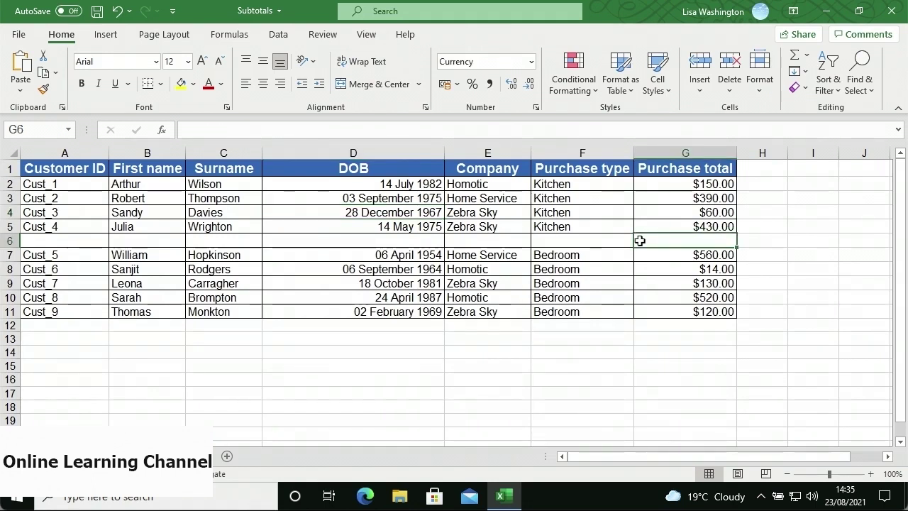
pyautogui.write('=sum(')
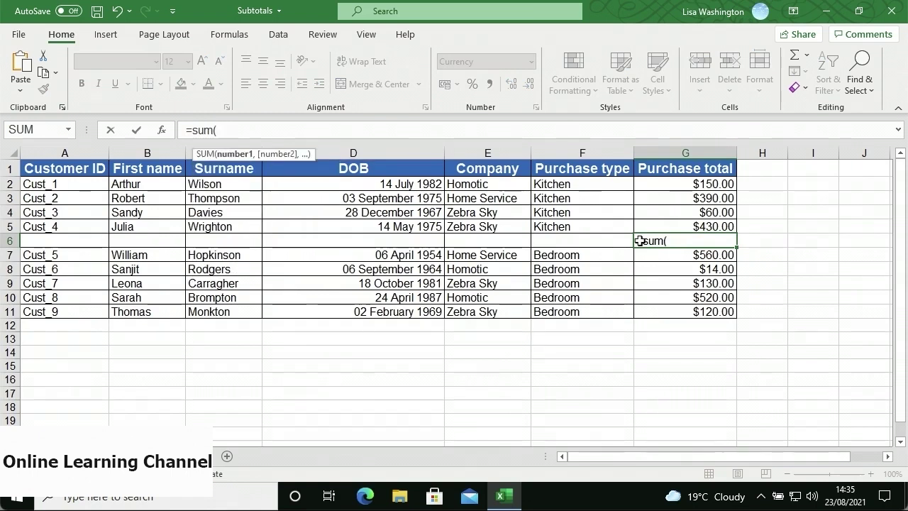
pyautogui.moveTo(647, 183); pyautogui.dragTo(653, 227)
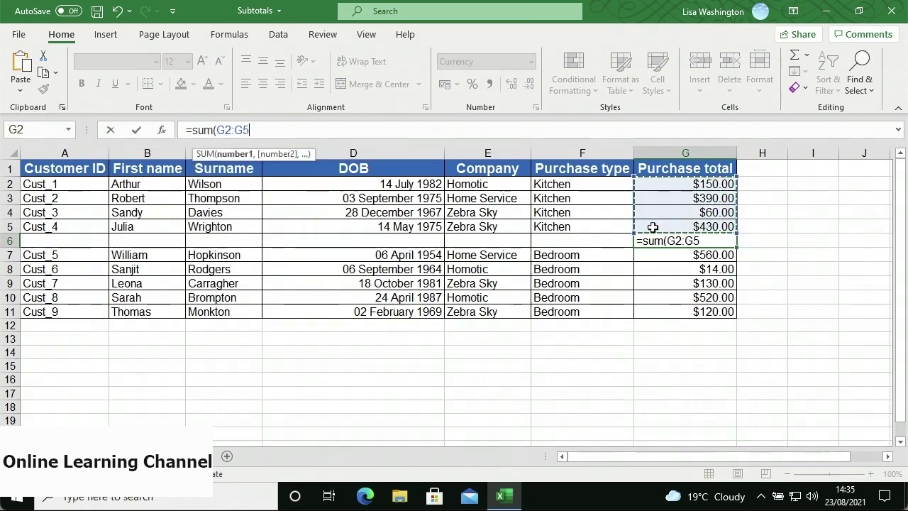
pyautogui.write(')')
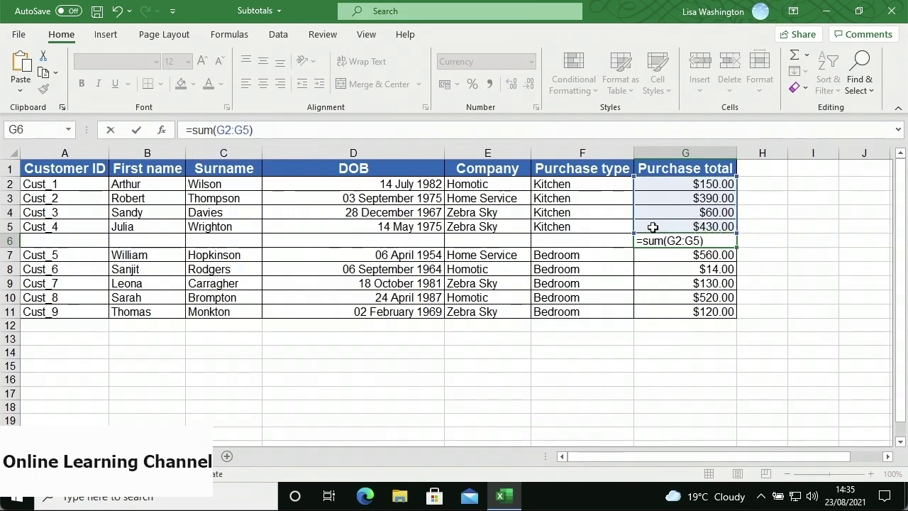
pyautogui.press('Return')
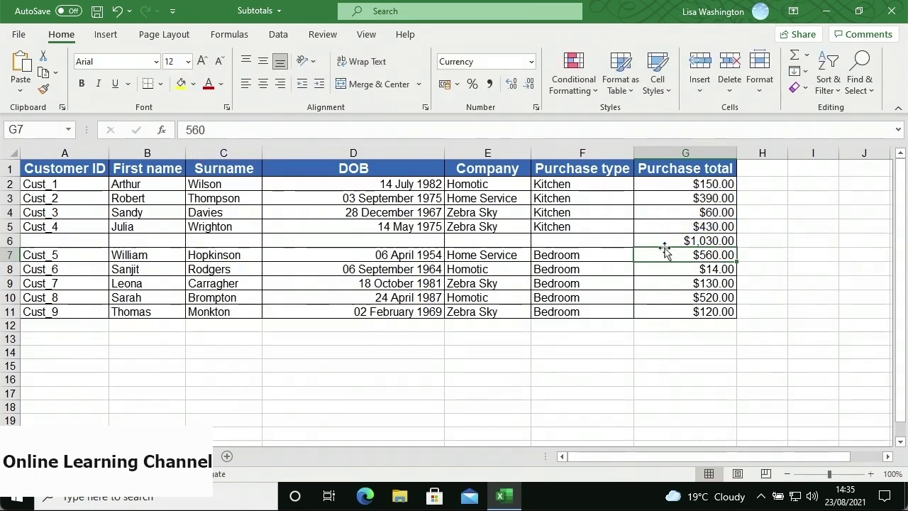
# - Enter a SUM formula in cell G12 totalling the Bedroom purchases in G7:G11
pyautogui.click(667, 323)
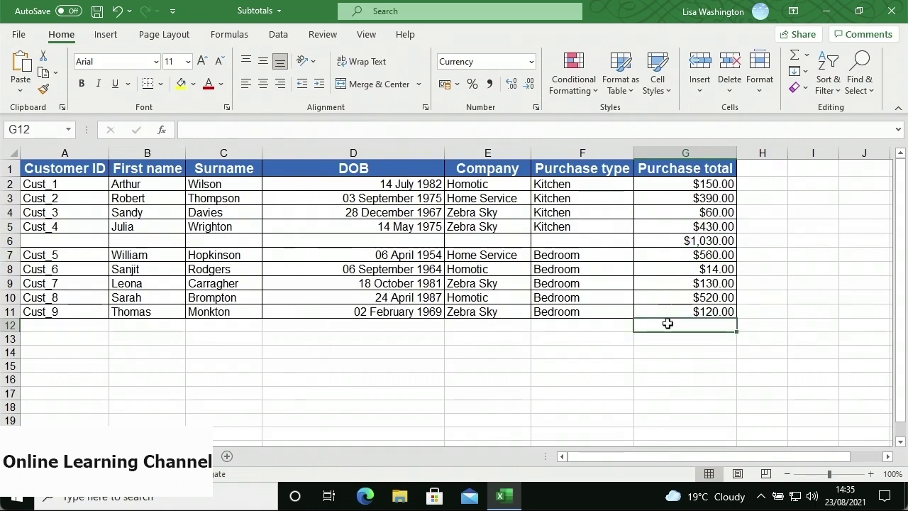
pyautogui.write('=s')
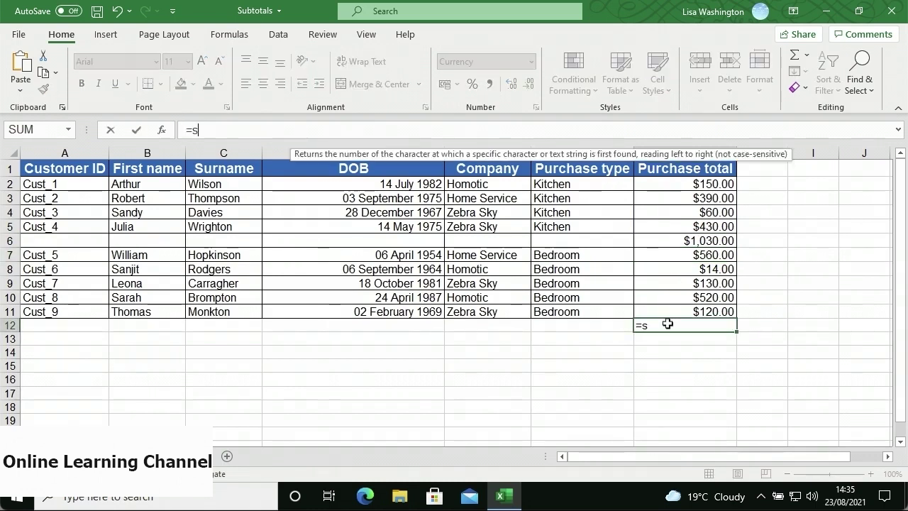
pyautogui.write('um(')
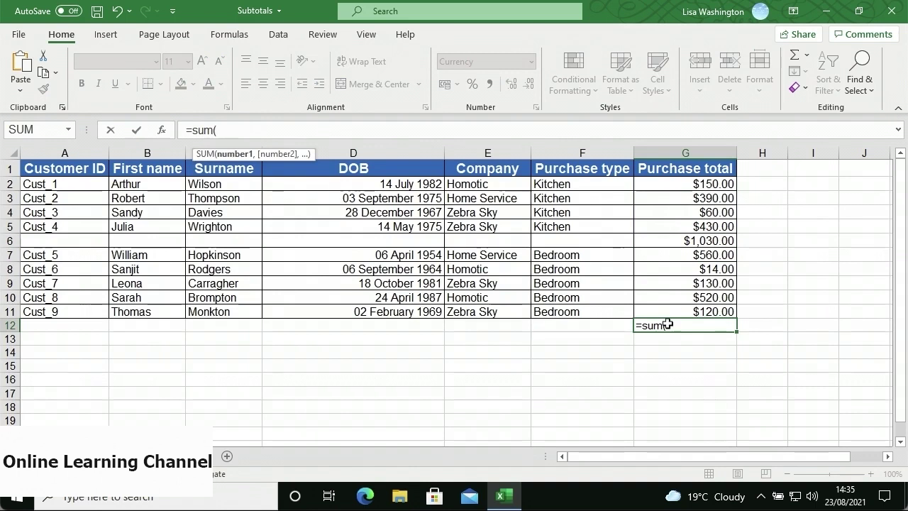
pyautogui.moveTo(658, 255); pyautogui.dragTo(669, 308)
pyautogui.write(')')
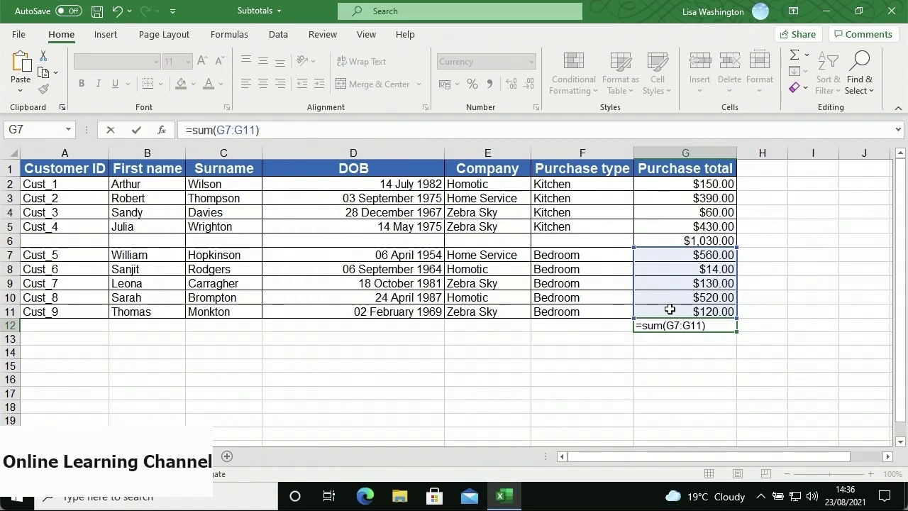
pyautogui.press('Return')
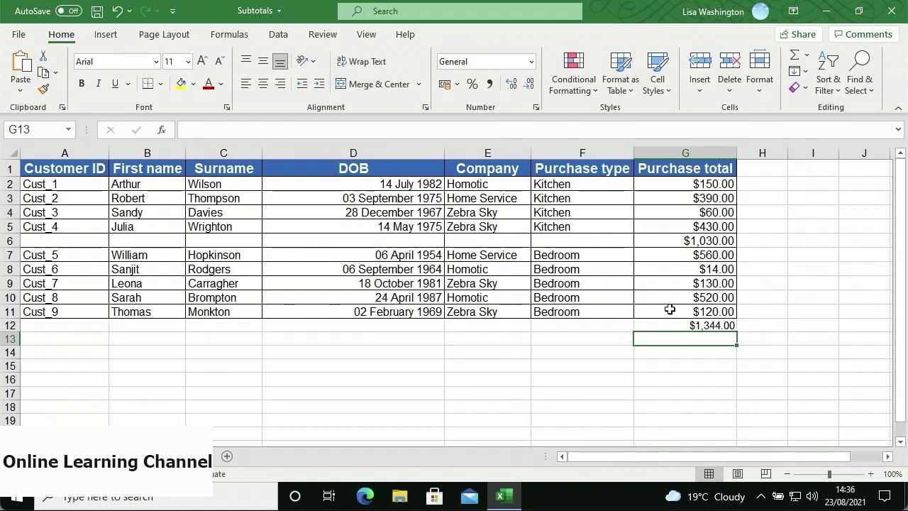
# - Create an Auto Outline of the worksheet, and collapse and re-expand the Kitchen group in rows 2 to 5
pyautogui.click(283, 40)
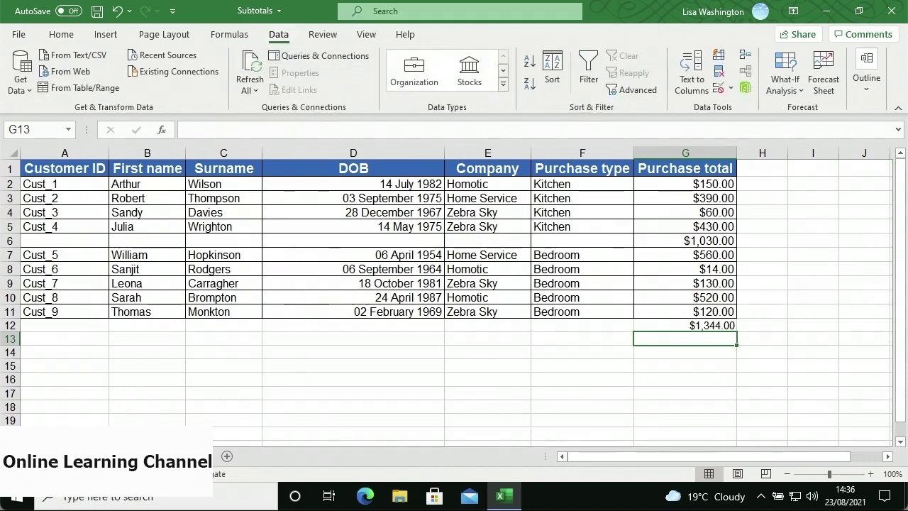
pyautogui.click(867, 95)
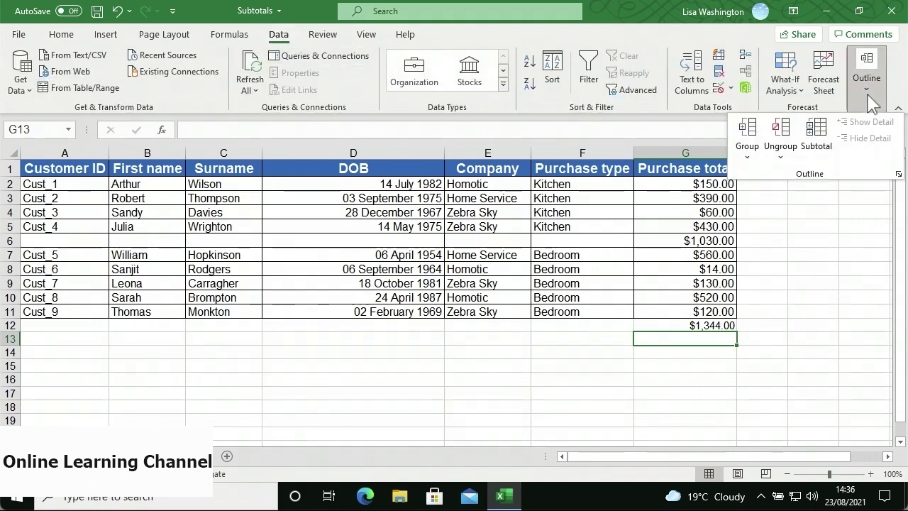
pyautogui.click(755, 156)
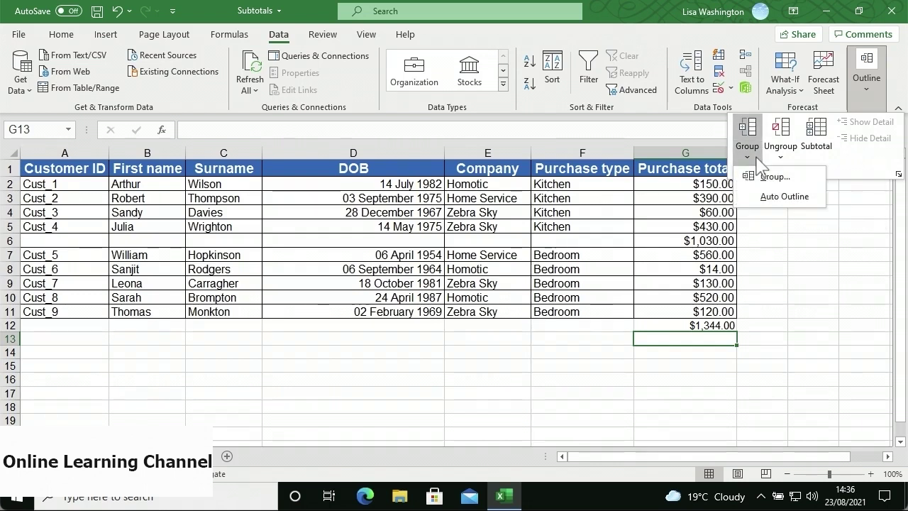
pyautogui.click(749, 198)
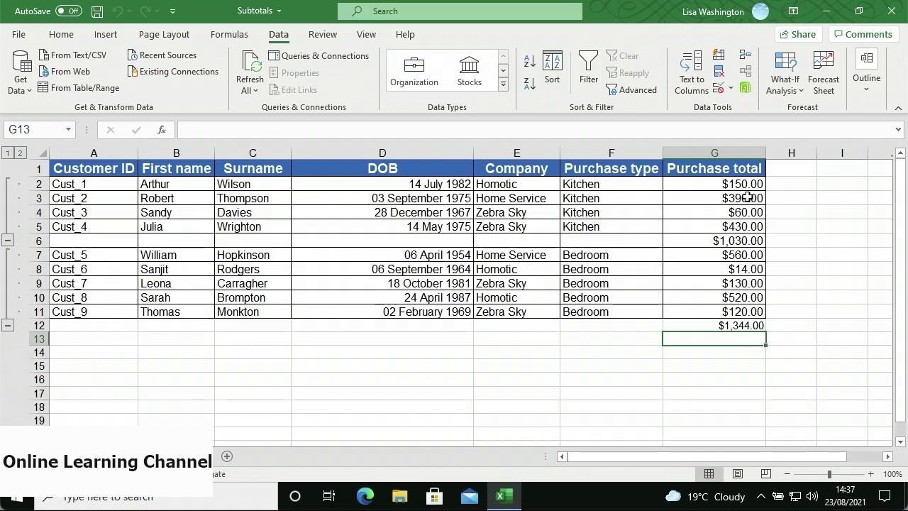
pyautogui.click(8, 240)
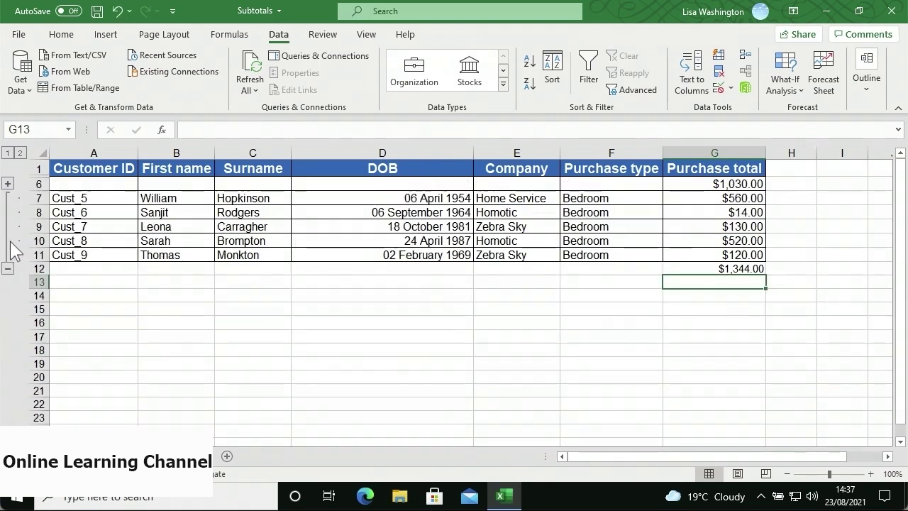
pyautogui.click(7, 183)
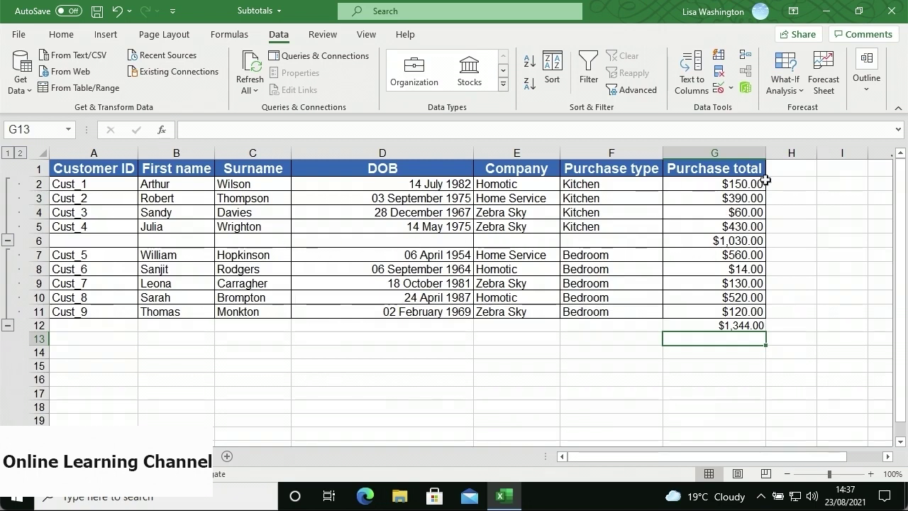
# - Enable Automatic styles in the outline settings and recreate the outline, accepting modification of the existing one
pyautogui.click(866, 81)
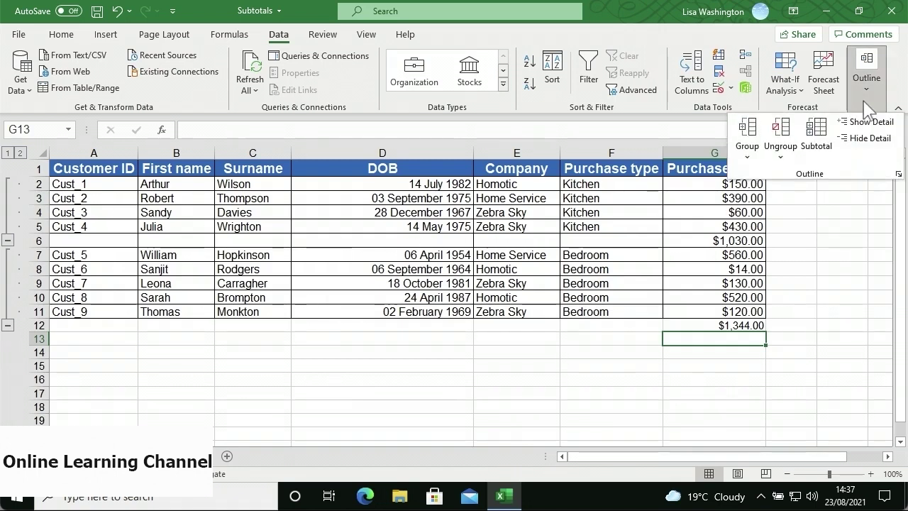
pyautogui.click(898, 175)
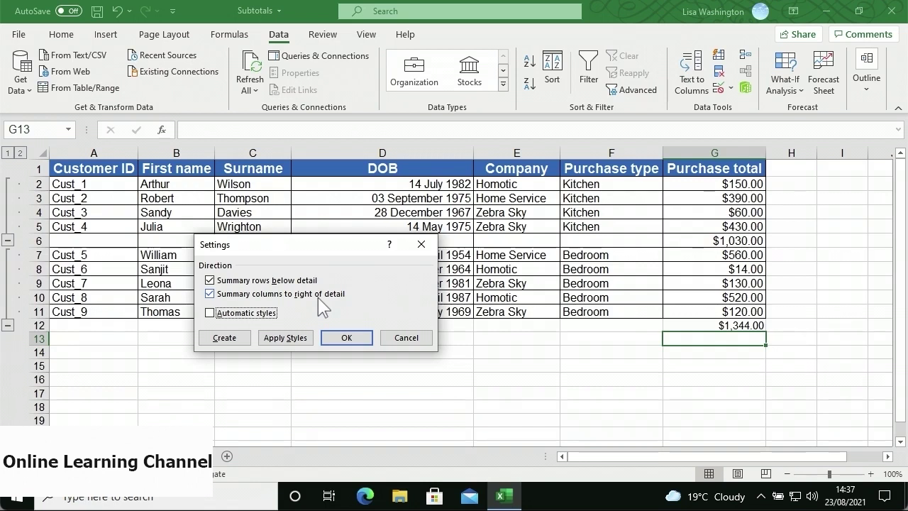
pyautogui.click(210, 313)
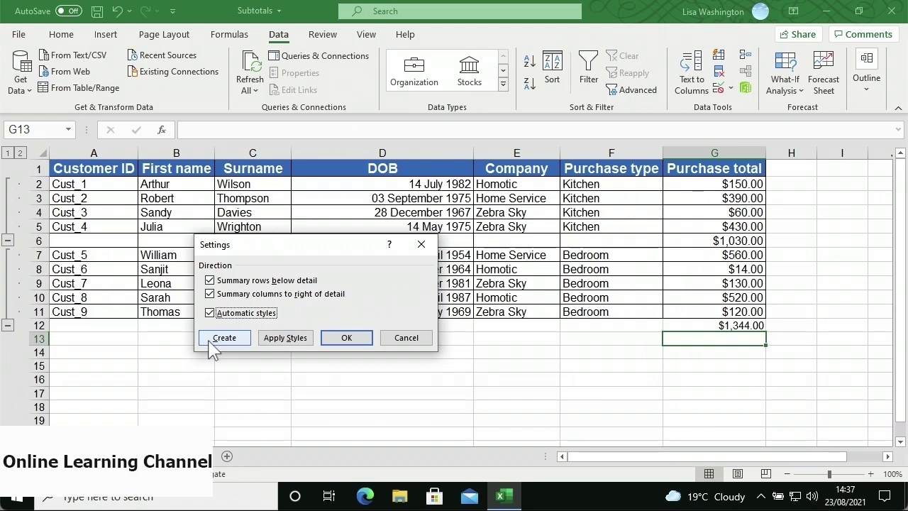
pyautogui.click(220, 337)
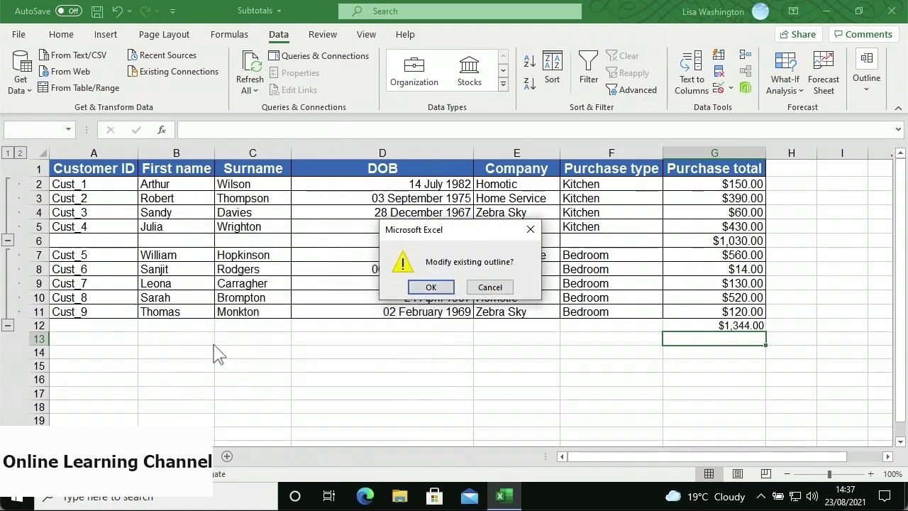
pyautogui.click(439, 285)
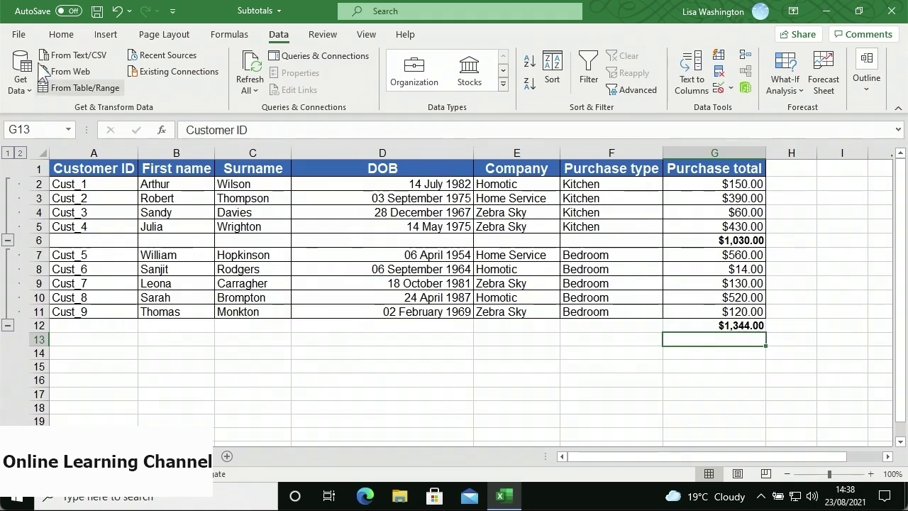
# - Turn off "Show outline symbols if an outline is applied" for Sheet1 in the advanced Excel options
pyautogui.click(32, 43)
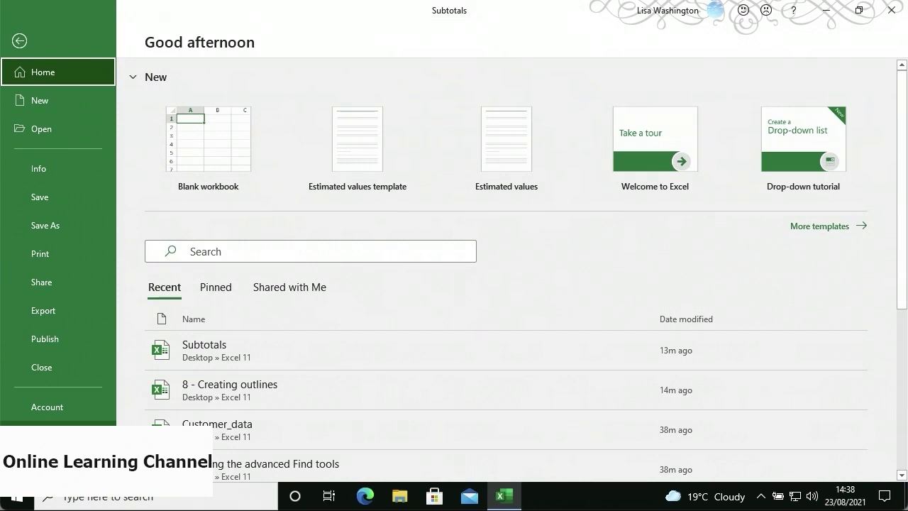
pyautogui.click(47, 435)
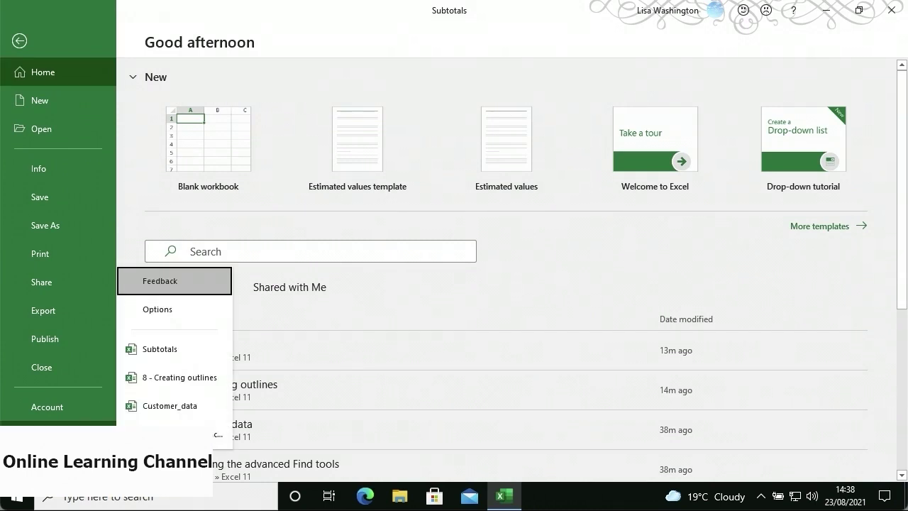
pyautogui.click(176, 308)
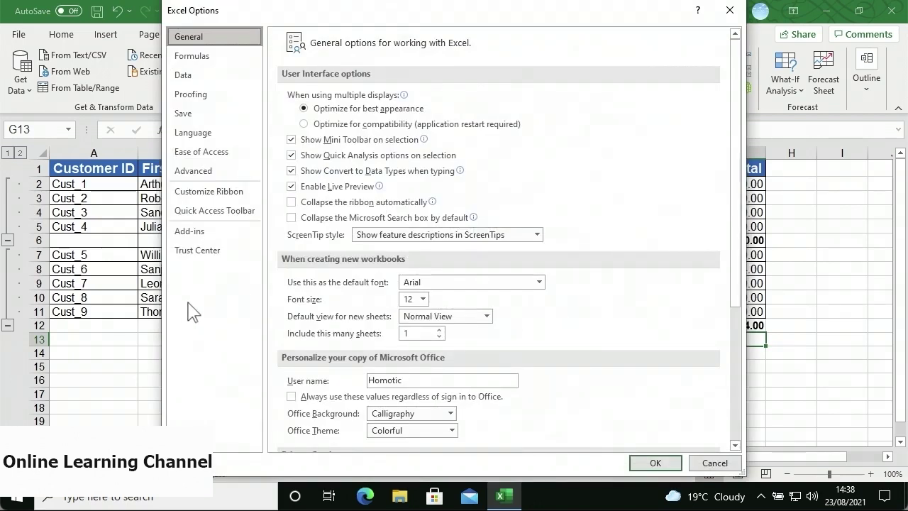
pyautogui.click(236, 171)
pyautogui.moveTo(736, 128); pyautogui.dragTo(749, 346)
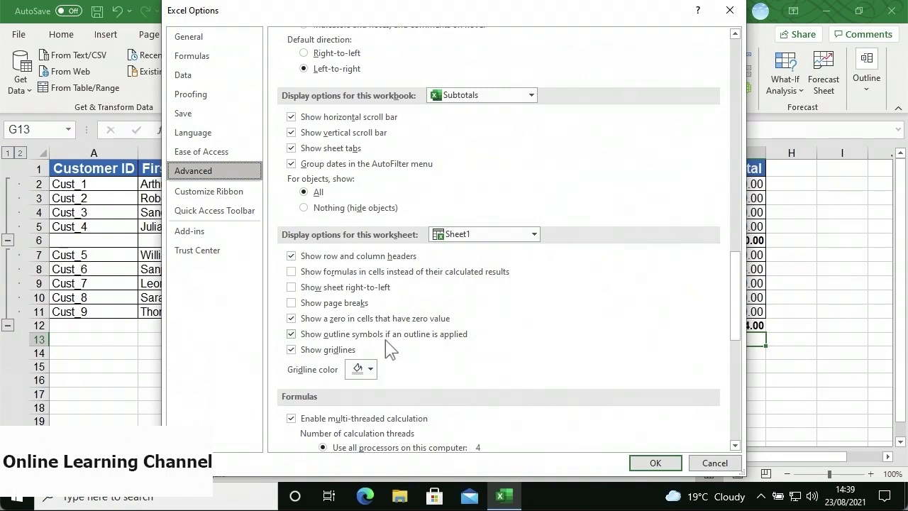
pyautogui.click(291, 334)
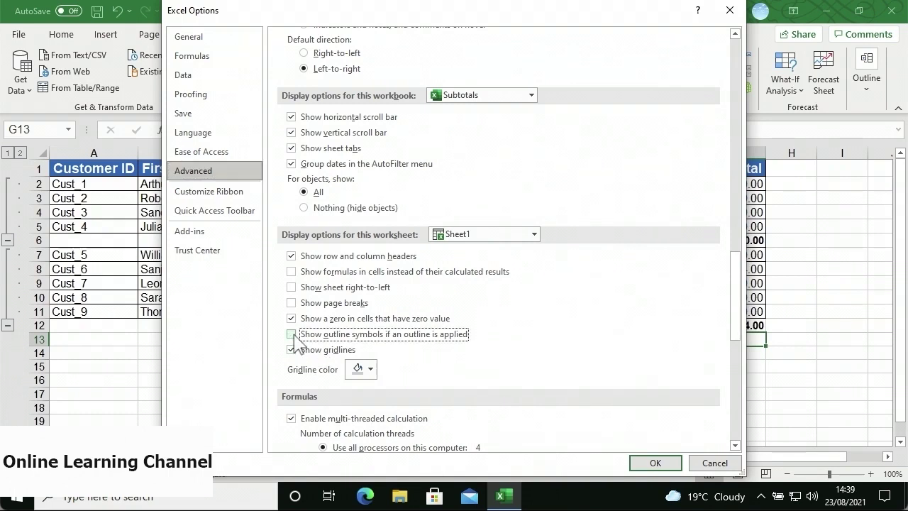
pyautogui.click(638, 463)
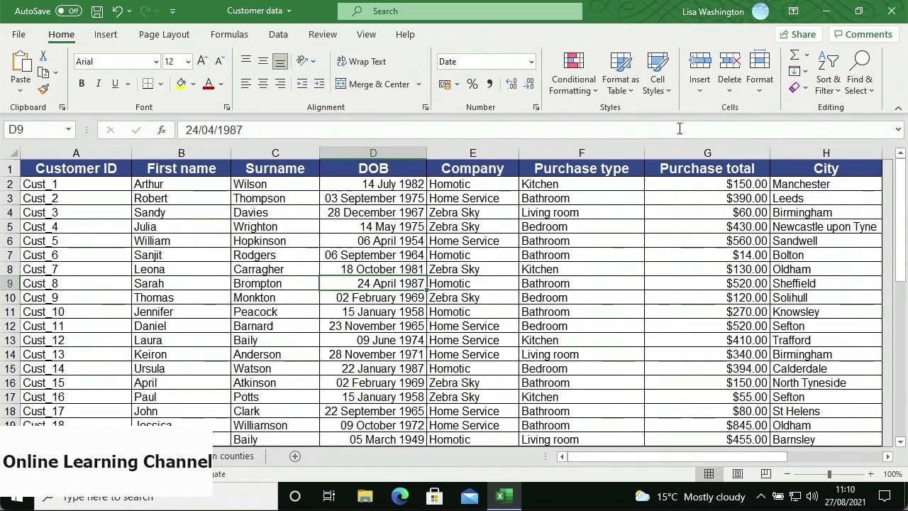
# - Turn on filtering for the column headers of the Customer data worksheet
pyautogui.click(832, 92)
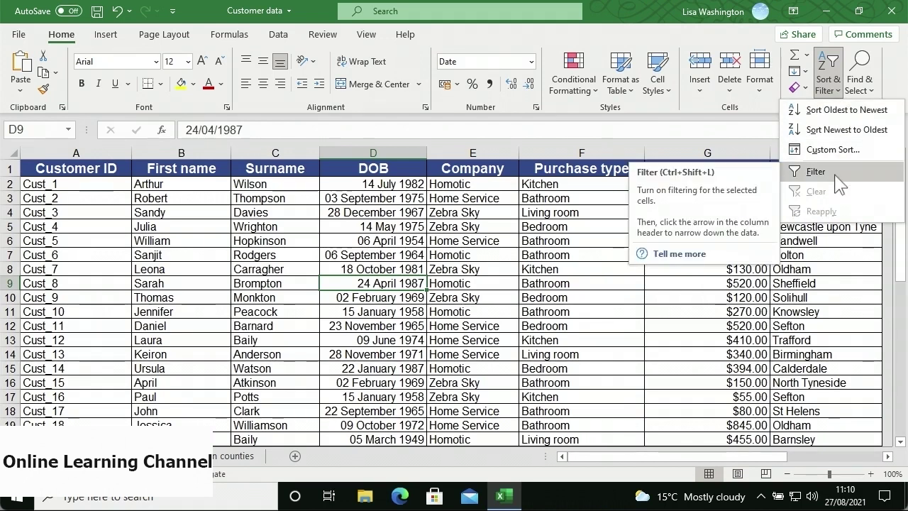
pyautogui.click(771, 146)
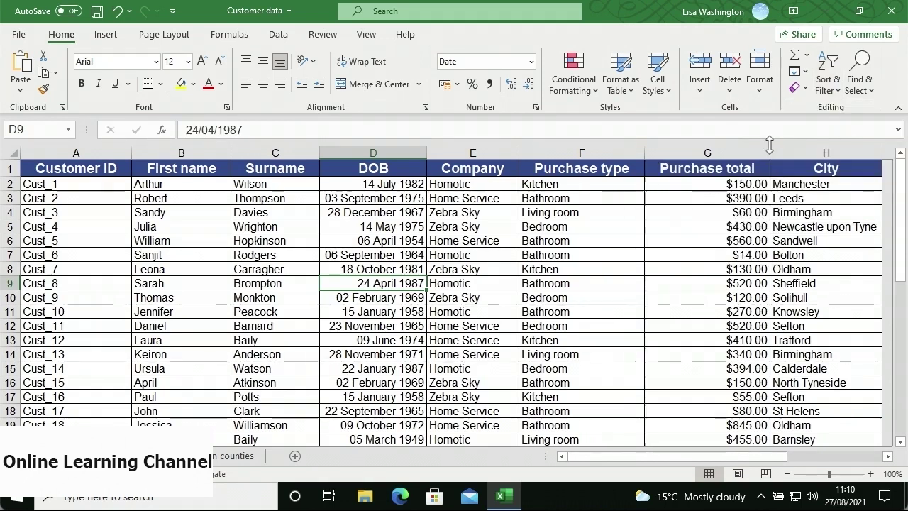
pyautogui.click(279, 36)
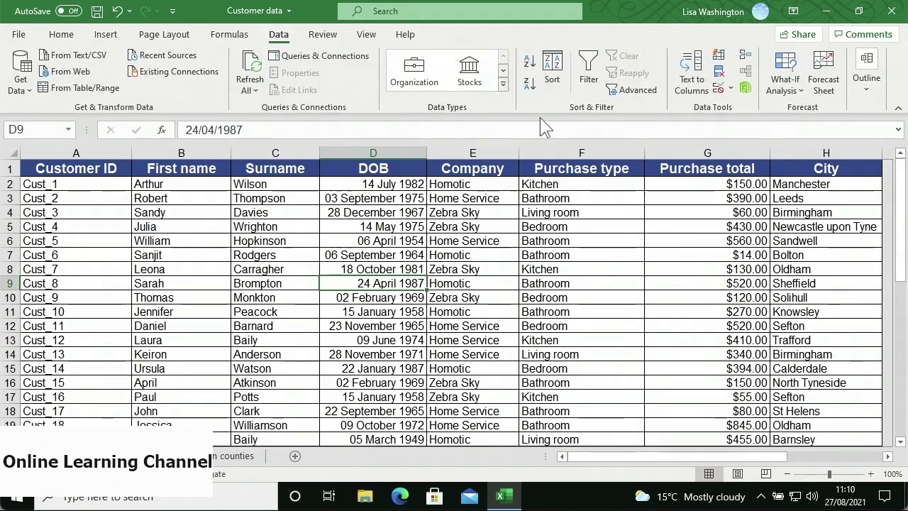
pyautogui.click(582, 88)
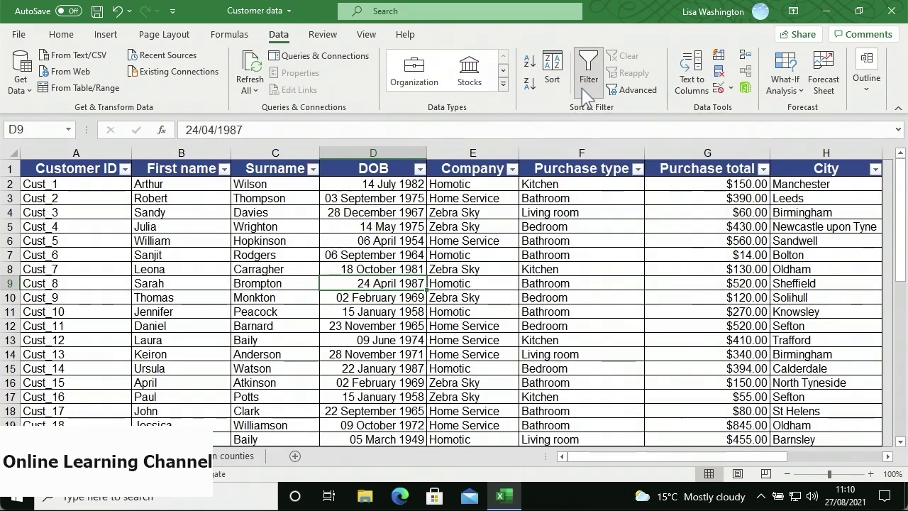
# - Filter the Company column to show only the Zebra Sky customers
pyautogui.click(511, 169)
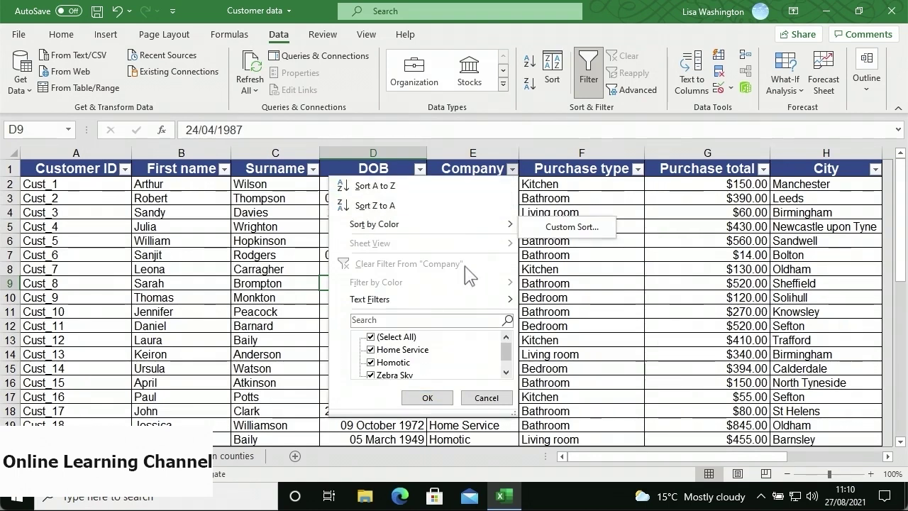
pyautogui.moveTo(454, 306)
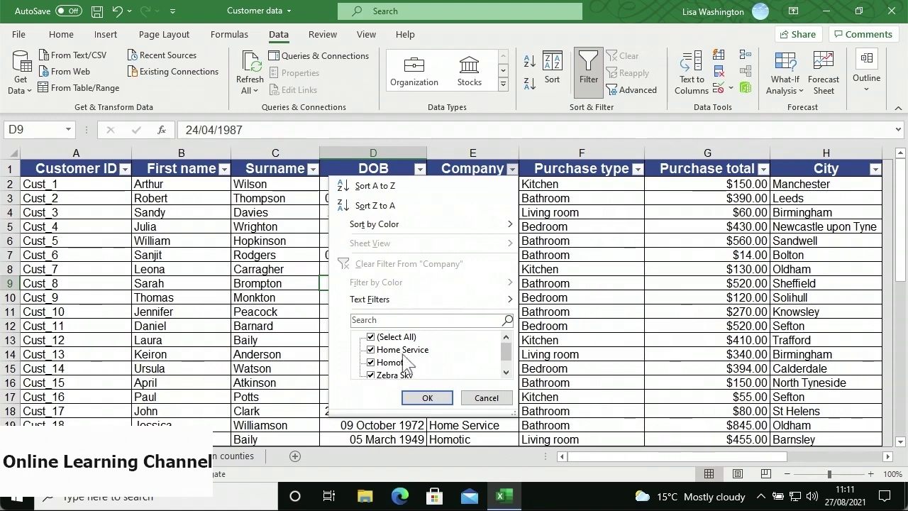
pyautogui.click(376, 338)
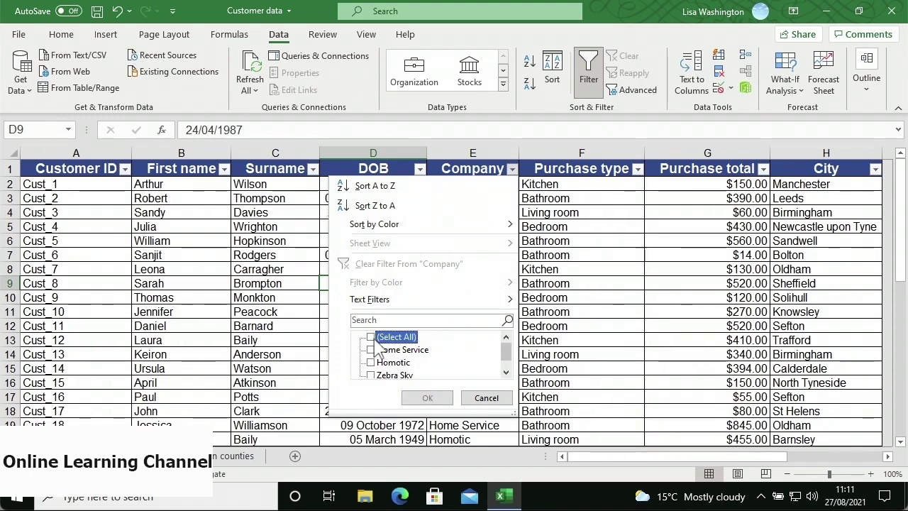
pyautogui.click(506, 371)
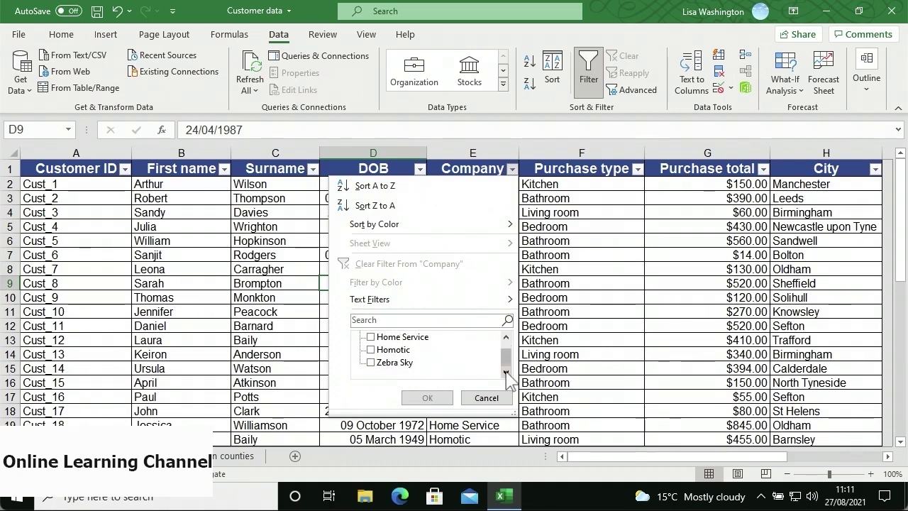
pyautogui.click(370, 363)
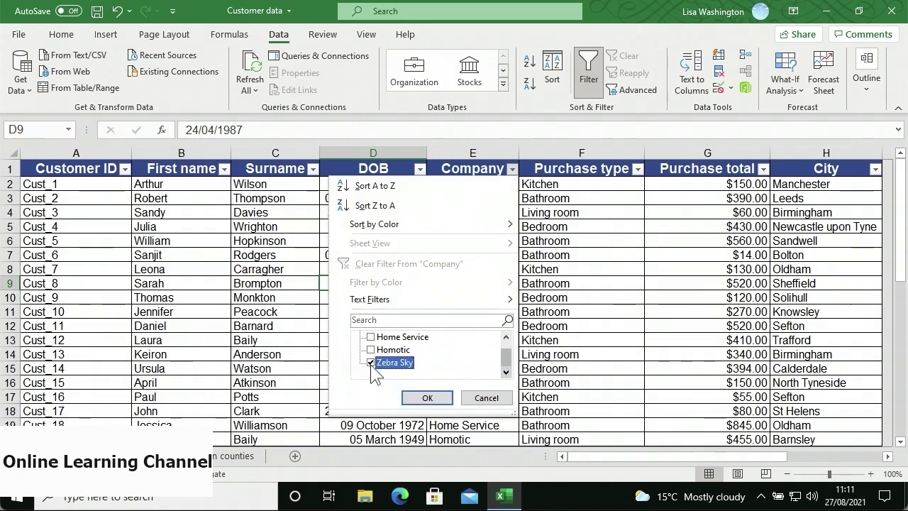
pyautogui.click(423, 398)
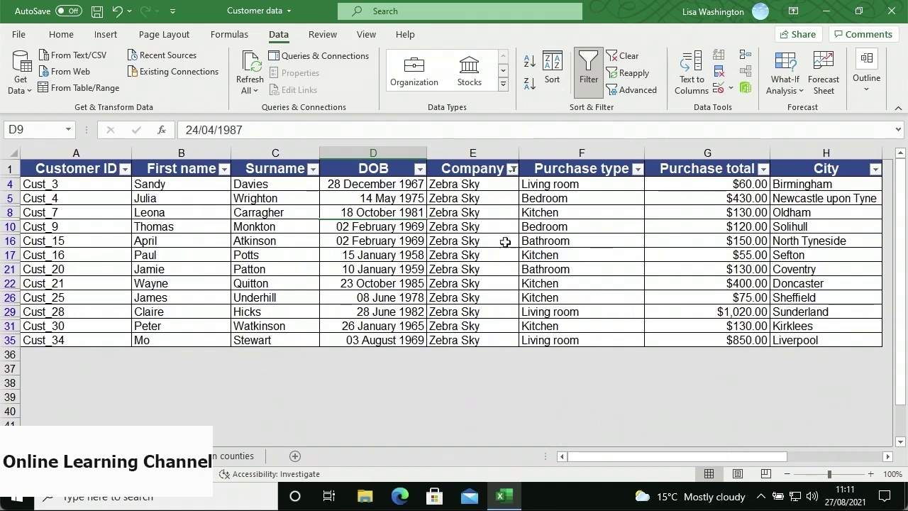
# - Add Homotic to the Company filter alongside Zebra Sky, and clear the filter from the customer data
pyautogui.click(512, 169)
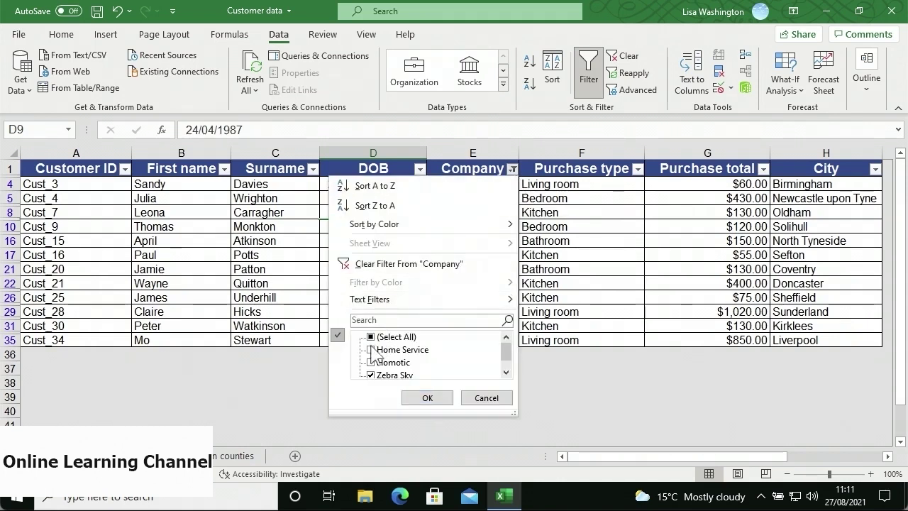
pyautogui.click(370, 374)
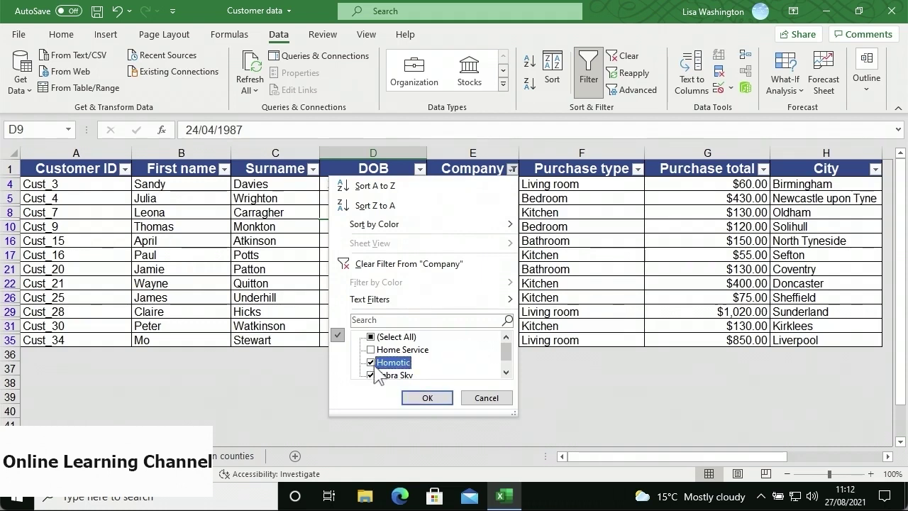
pyautogui.click(407, 394)
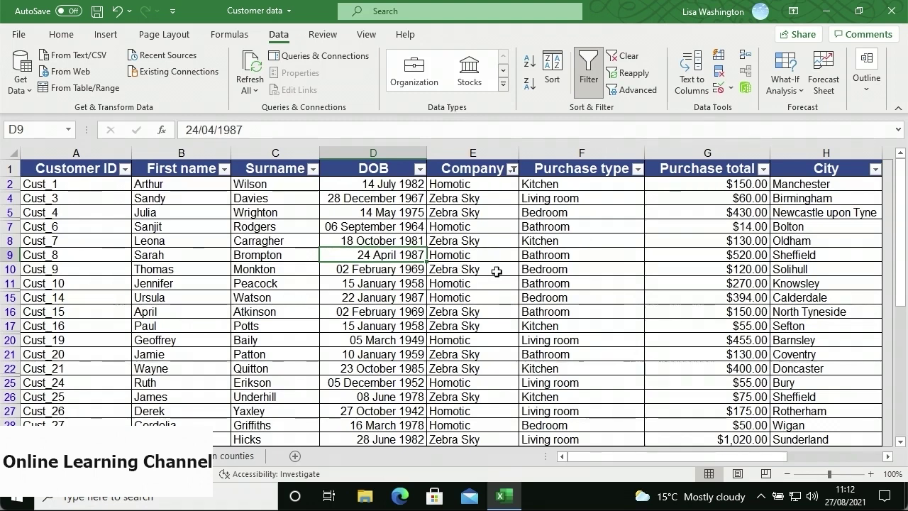
pyautogui.click(628, 59)
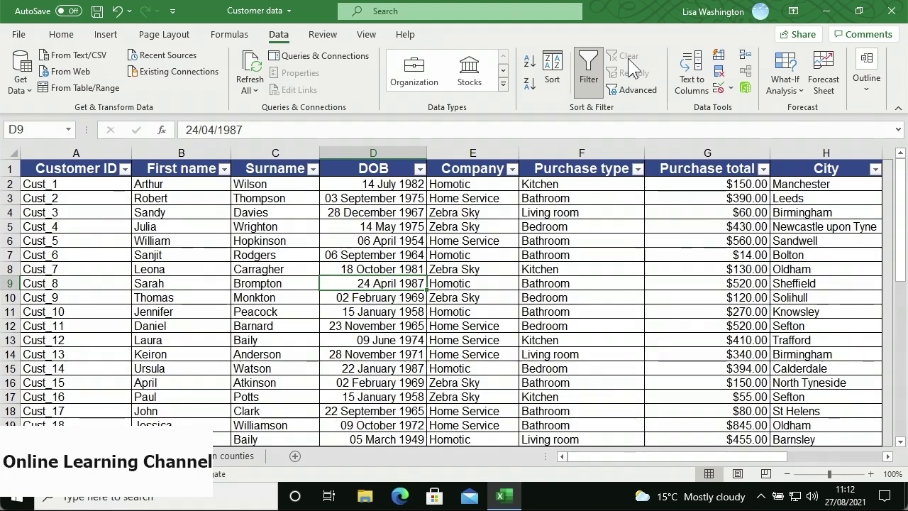
# - Filter the Purchase type column to show only Bedroom purchases
pyautogui.click(637, 169)
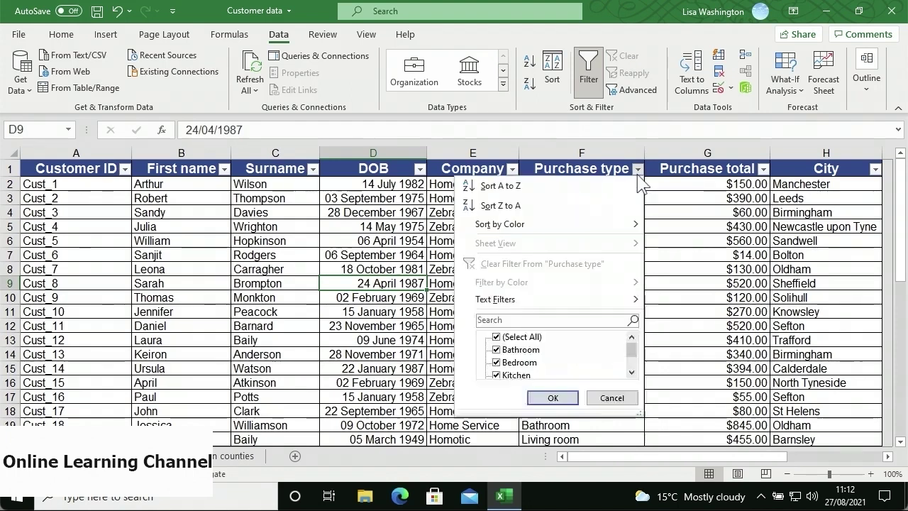
pyautogui.click(498, 337)
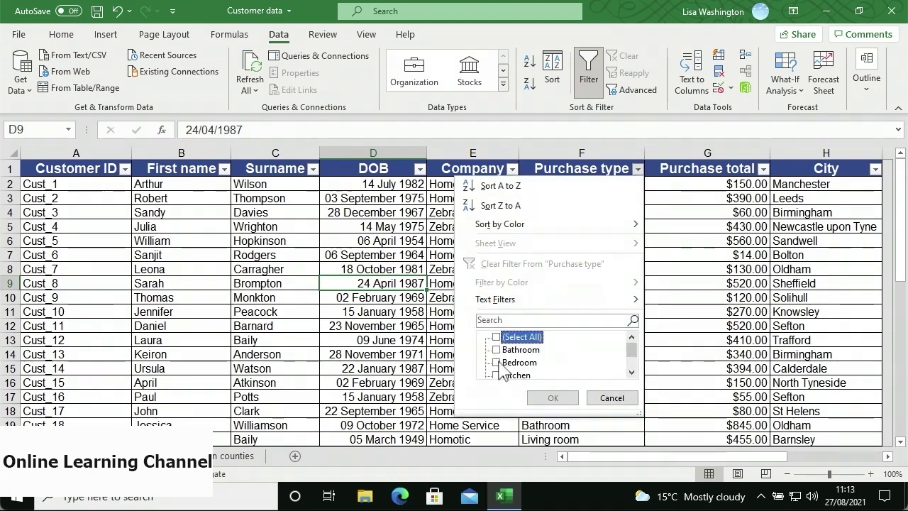
pyautogui.click(499, 363)
pyautogui.click(536, 397)
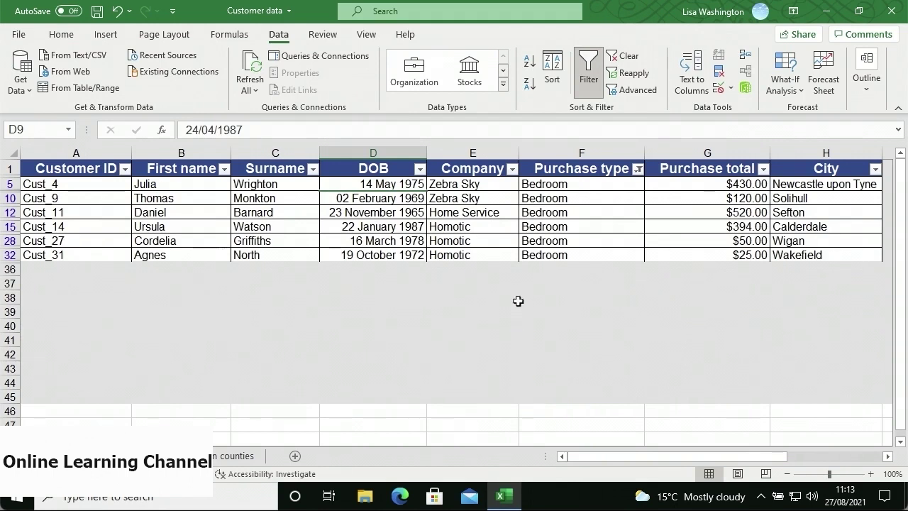
# - Narrow the Bedroom purchases further by filtering the Company column to Homotic only
pyautogui.click(512, 168)
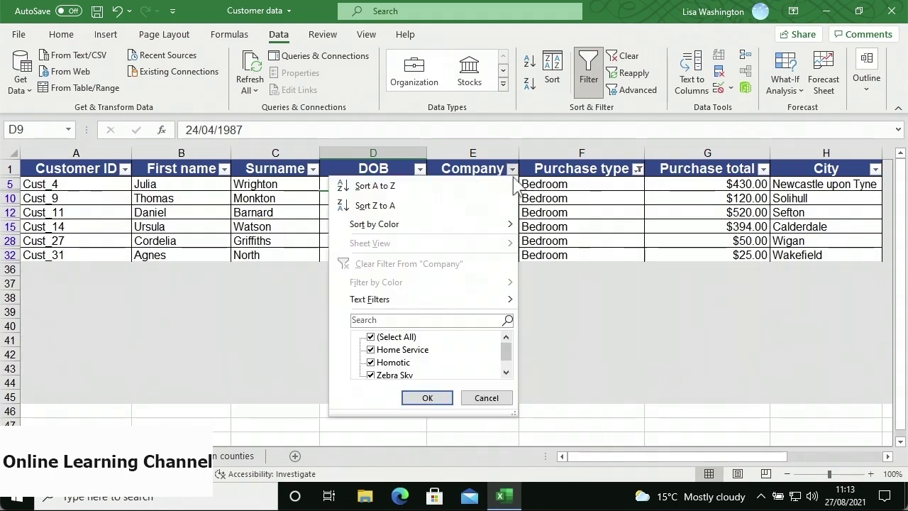
pyautogui.click(371, 336)
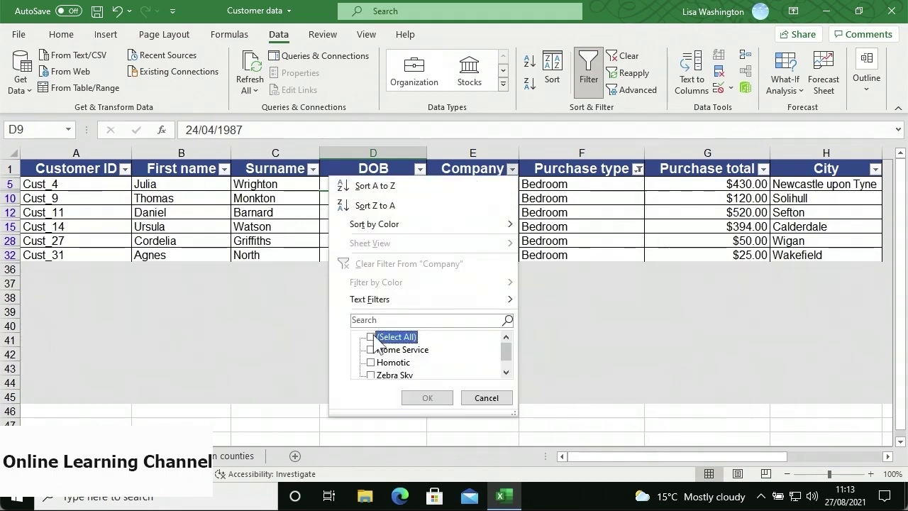
pyautogui.click(370, 361)
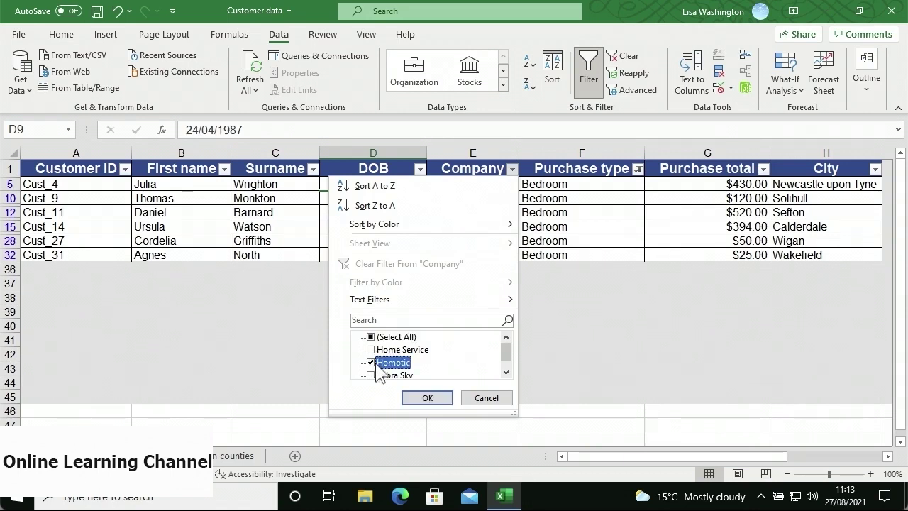
pyautogui.click(426, 398)
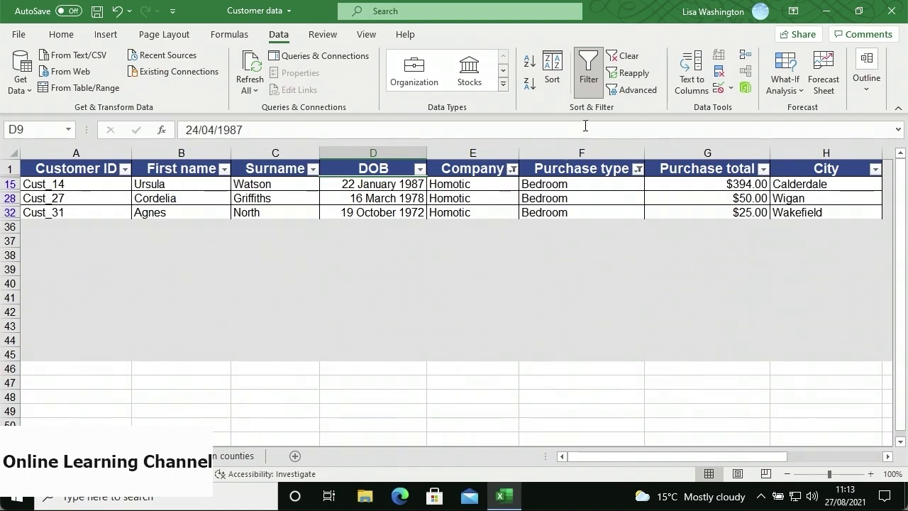
# - Clear the Company and Purchase type filters and turn off filtering for the customer data
pyautogui.click(623, 78)
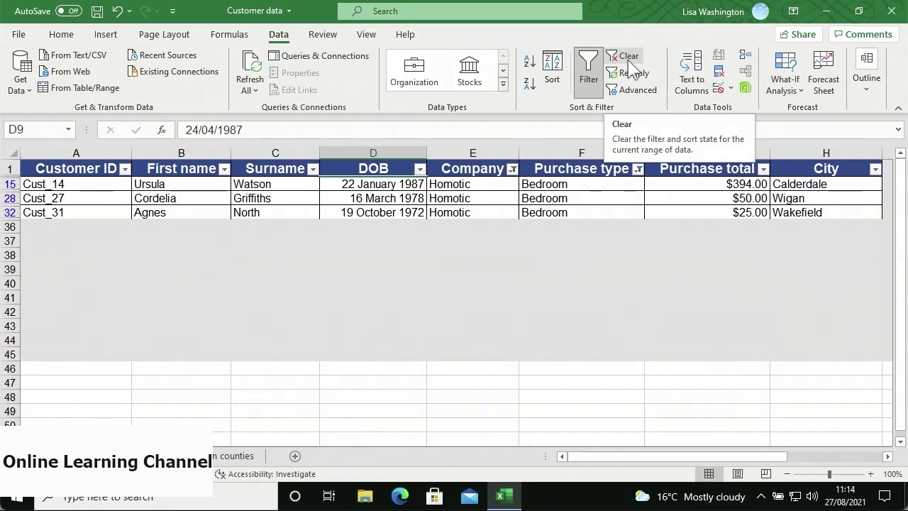
pyautogui.click(628, 57)
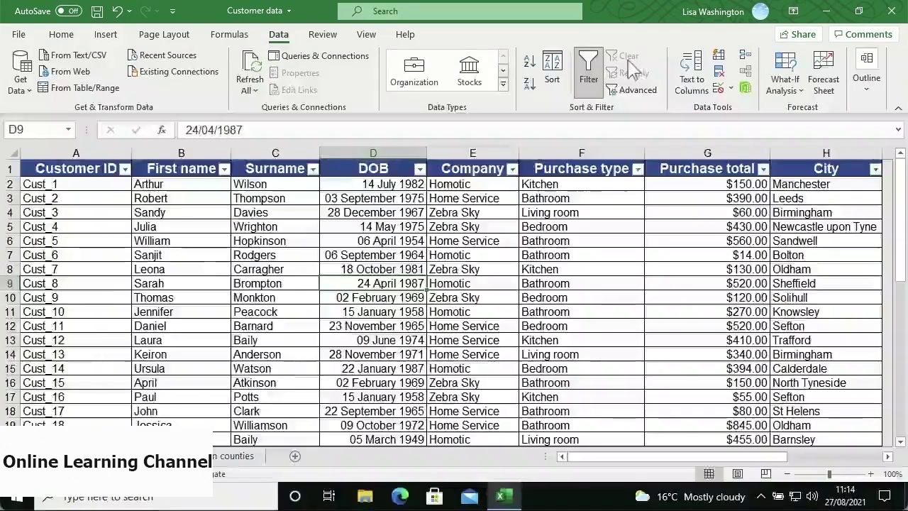
pyautogui.click(597, 90)
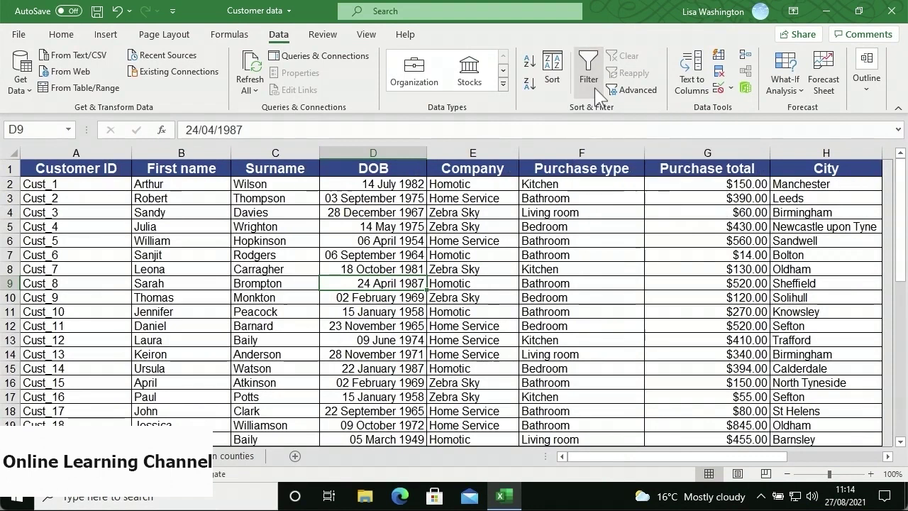
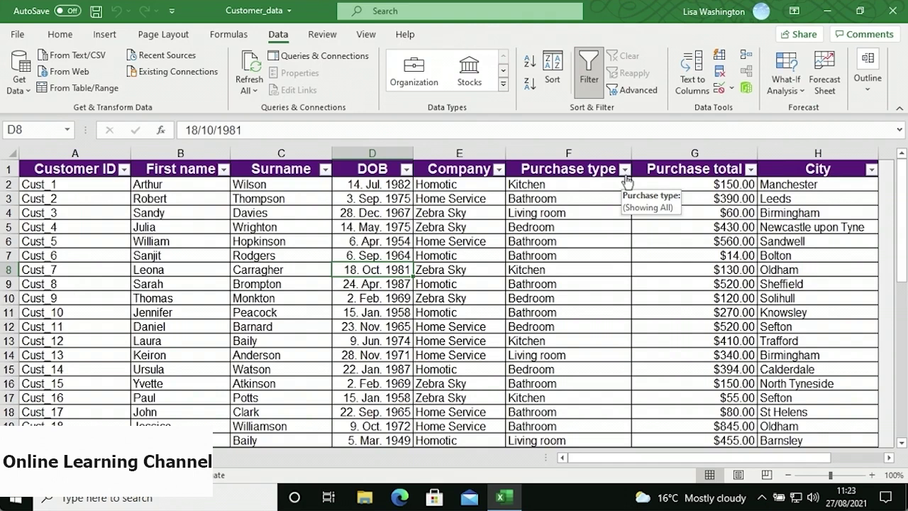
# - Filter the Purchase type column in Customer_data by searching its filter for "kitchen" and applying the search results
pyautogui.click(625, 170)
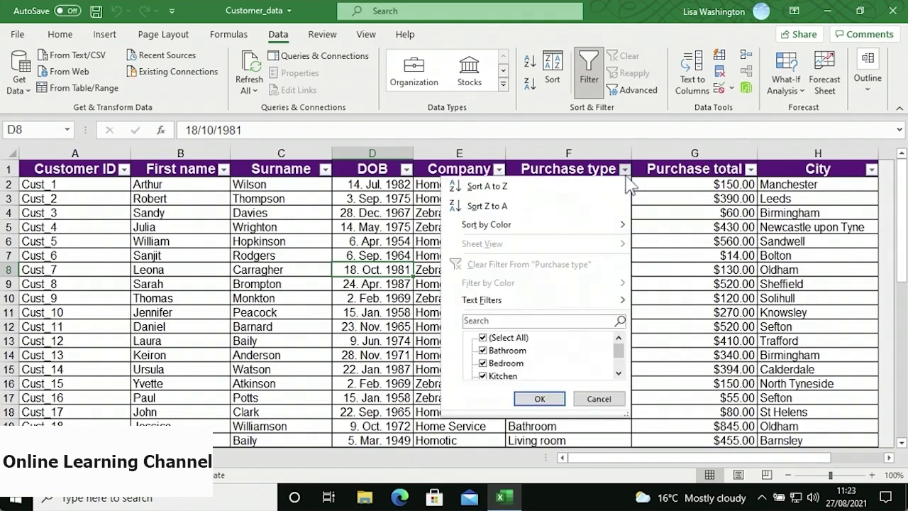
pyautogui.click(502, 320)
pyautogui.write('kitchen')
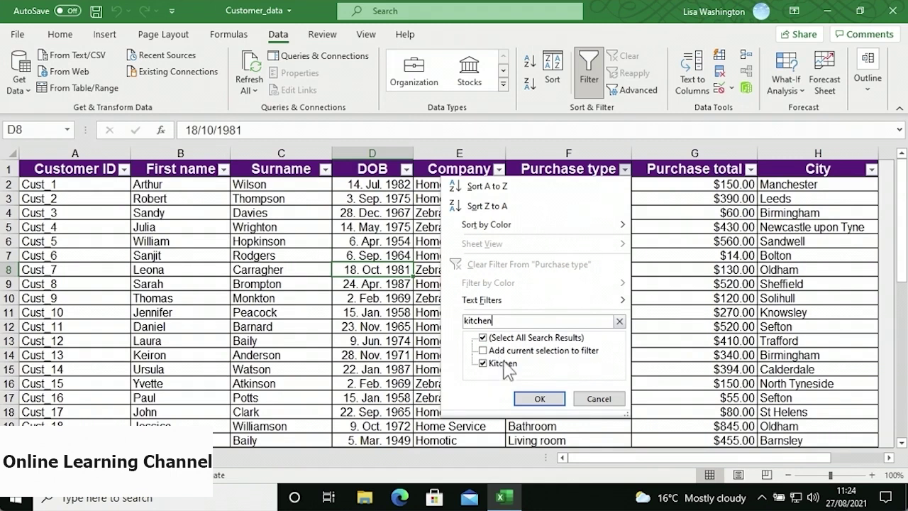
pyautogui.click(525, 399)
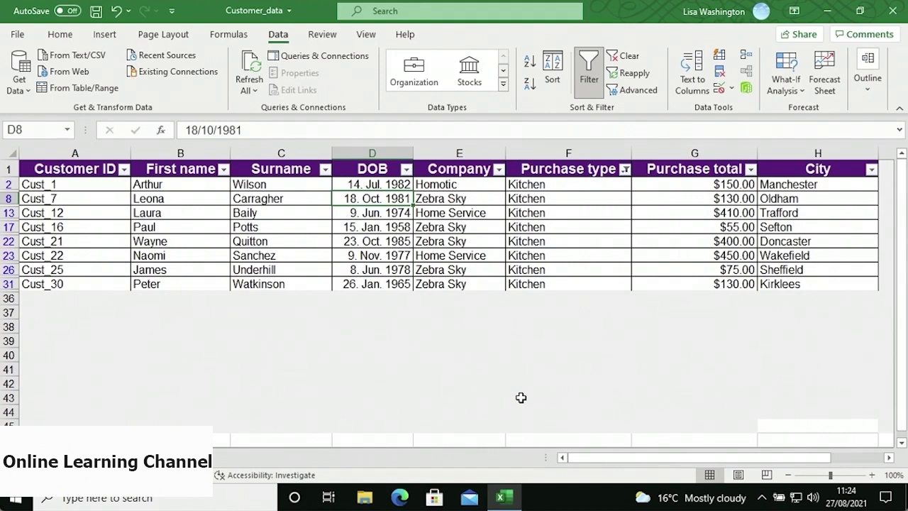
# - Search the Purchase type filter for "bedroom" and add that selection to the current filter
pyautogui.click(625, 170)
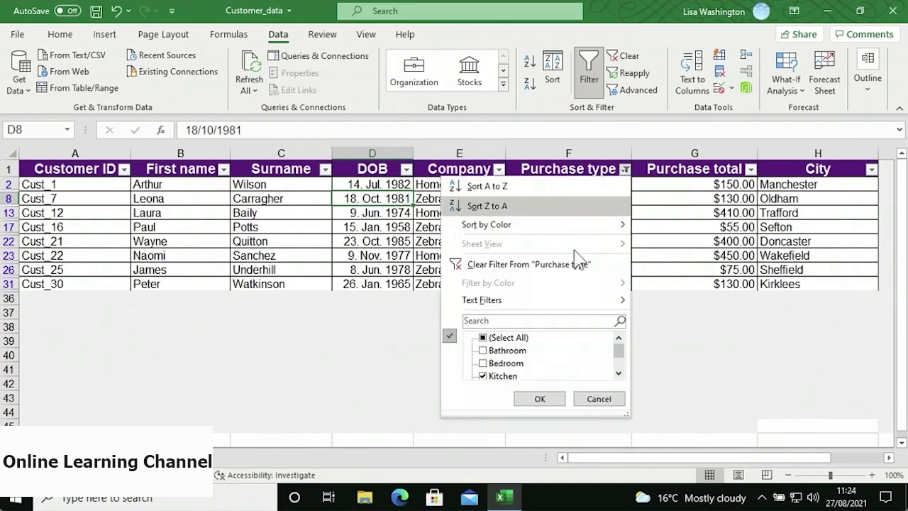
pyautogui.click(528, 321)
pyautogui.write('bedroom')
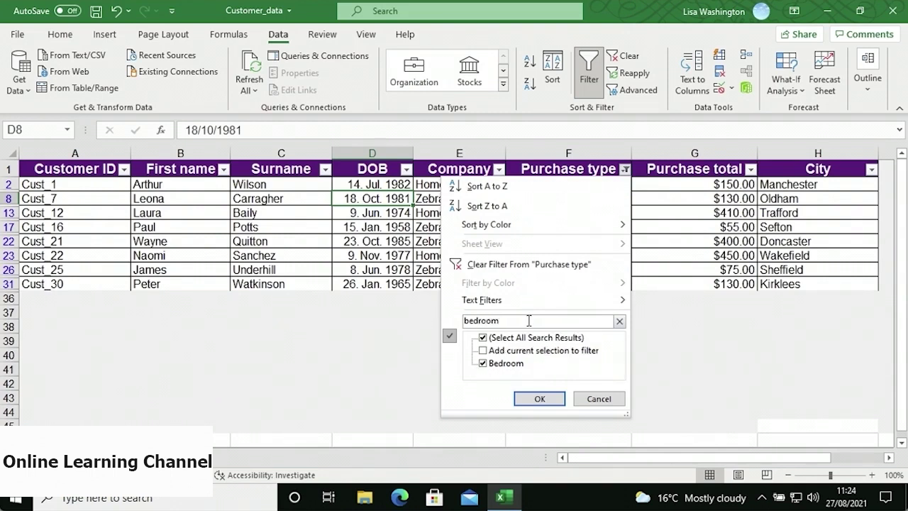
pyautogui.click(482, 351)
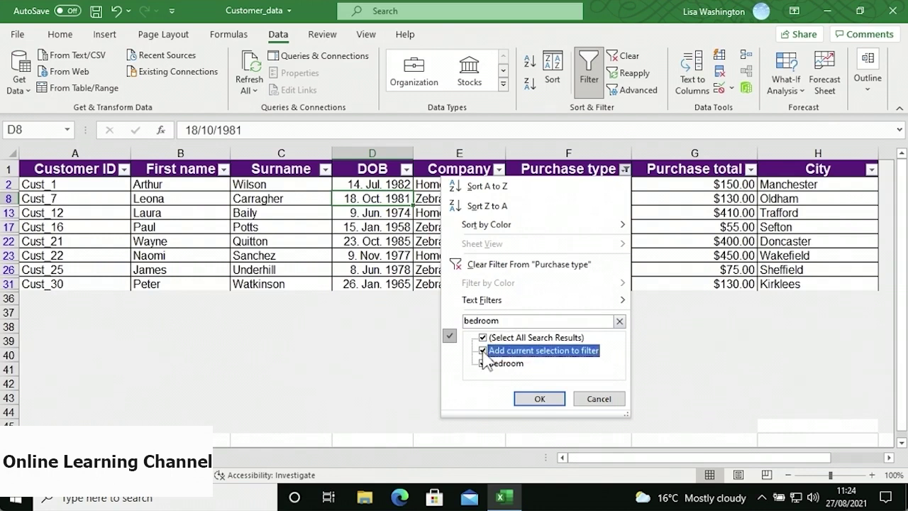
pyautogui.click(522, 397)
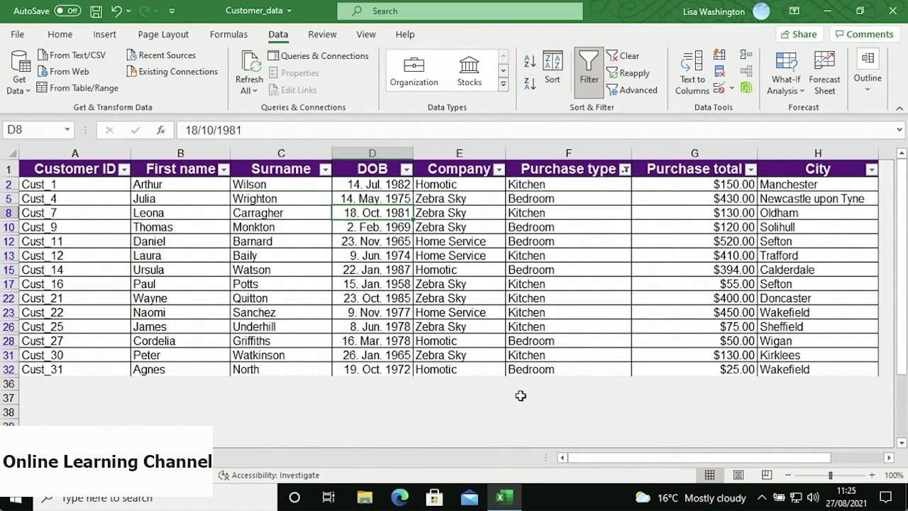
# - Include Bathroom in the Purchase type filter together with Bedroom and Kitchen
pyautogui.click(627, 173)
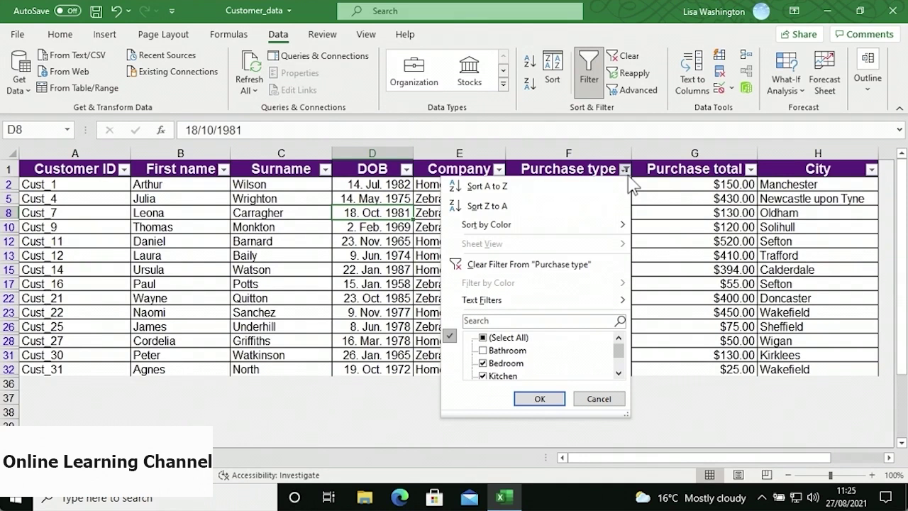
pyautogui.click(484, 353)
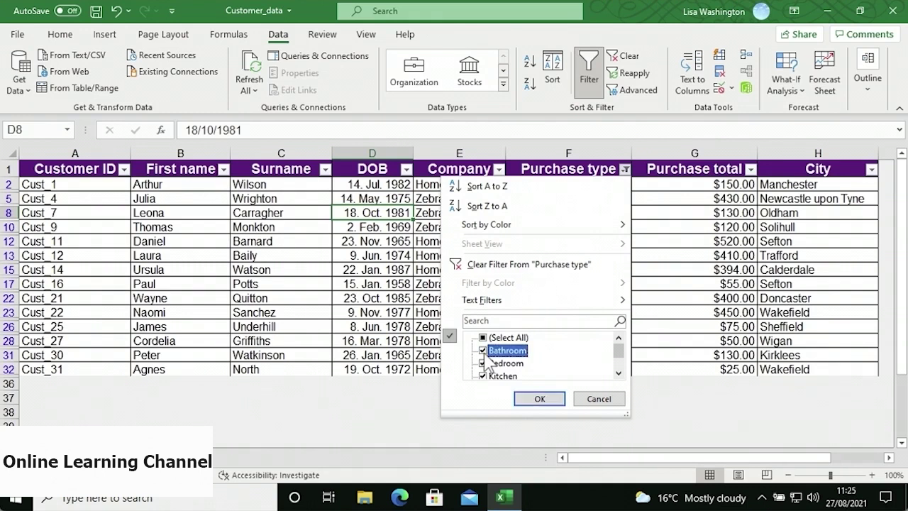
pyautogui.click(525, 402)
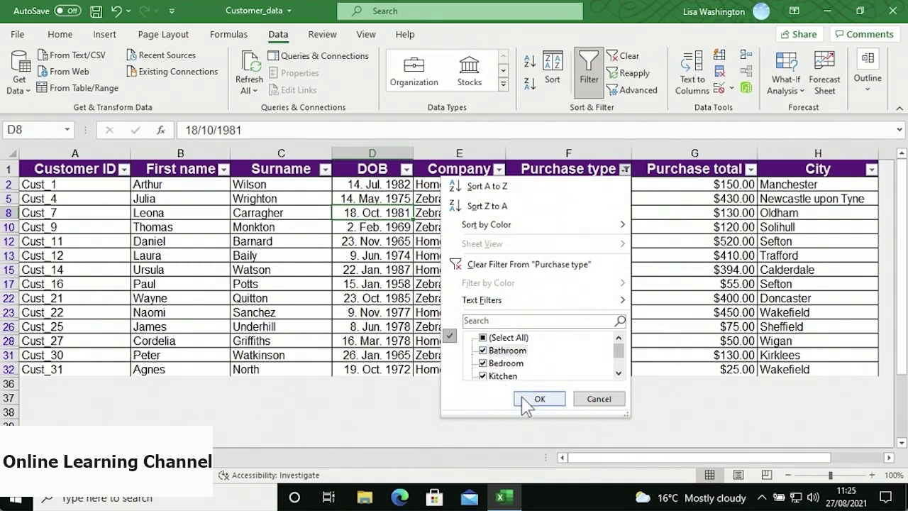
pyautogui.click(538, 399)
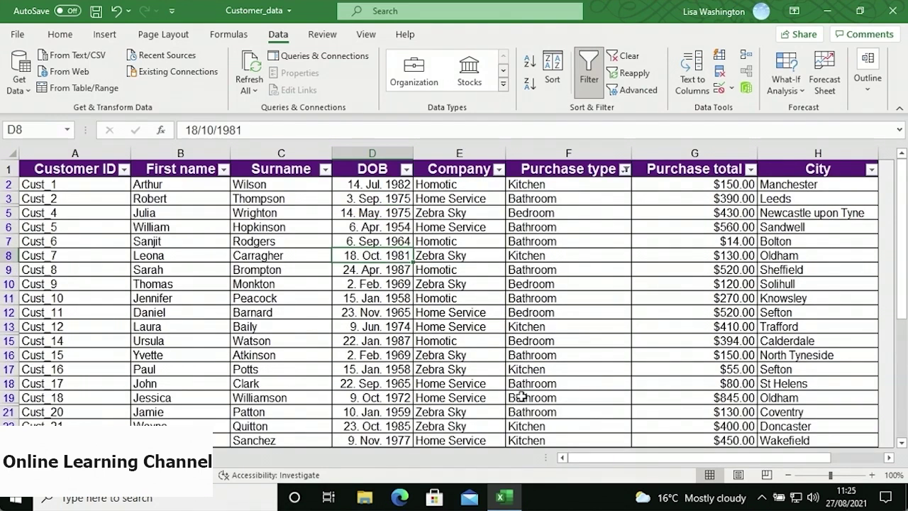
# - Remove Bathroom from the Purchase type filter, keeping Bedroom and Kitchen selected
pyautogui.click(625, 170)
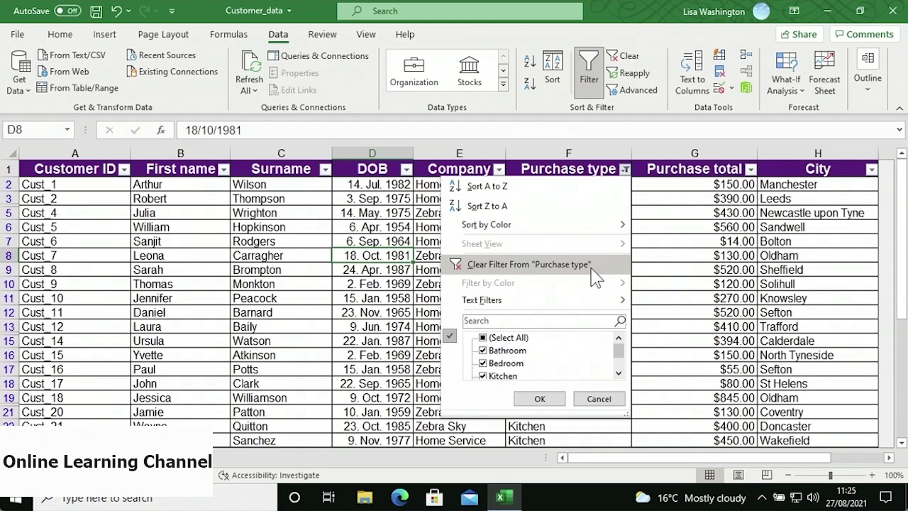
pyautogui.click(485, 353)
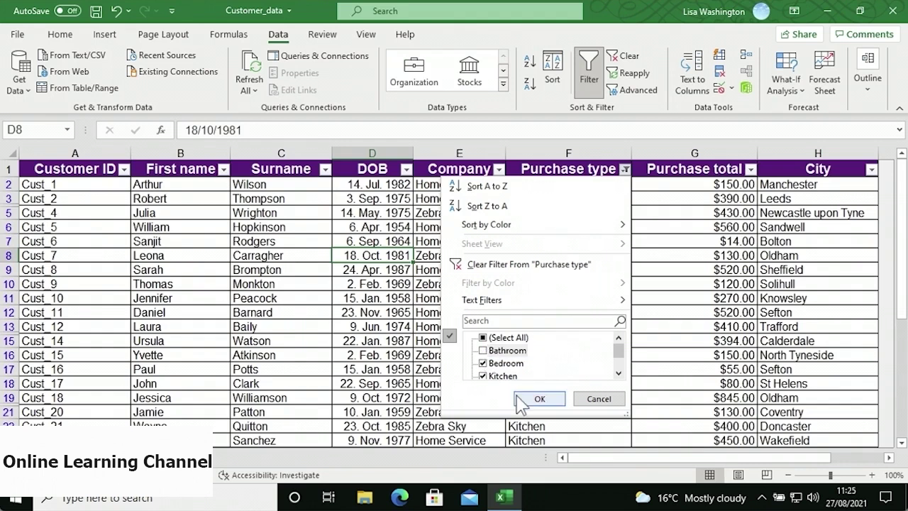
pyautogui.click(537, 399)
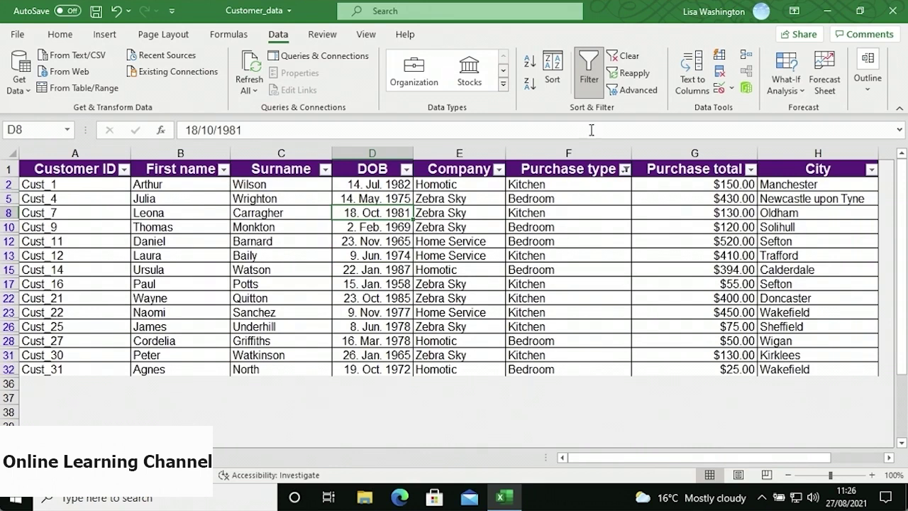
# - Clear the Purchase type filter from the Customer_data table so all rows are included
pyautogui.click(626, 61)
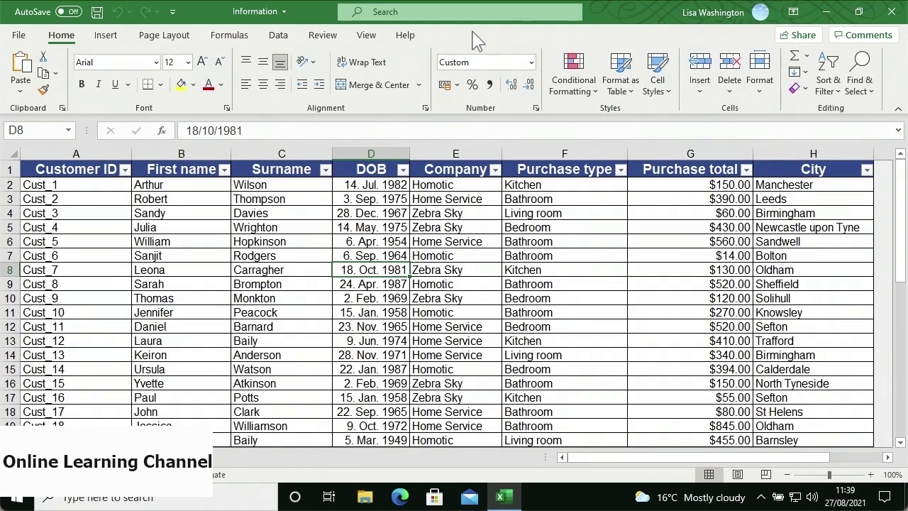
# - In the Information workbook, filter the Surname column with an Equals text filter for the third surname in the value list
pyautogui.click(326, 173)
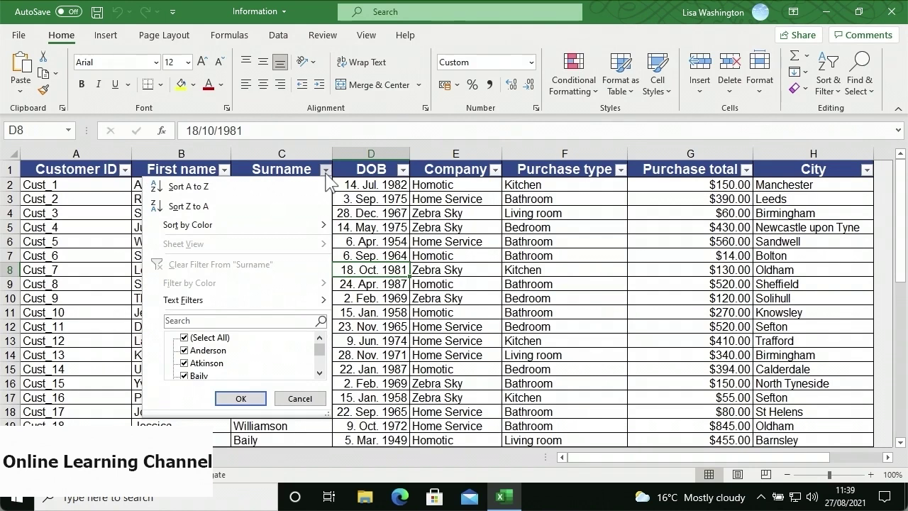
pyautogui.moveTo(292, 304)
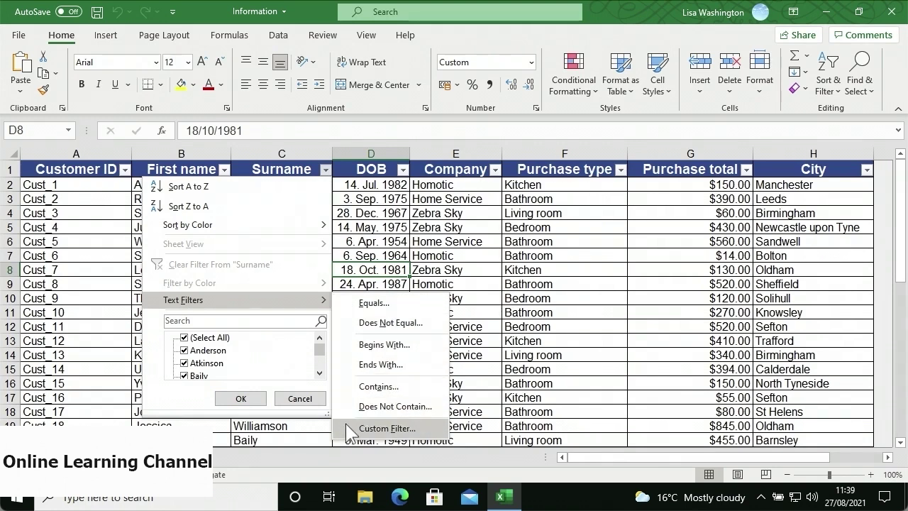
pyautogui.click(362, 309)
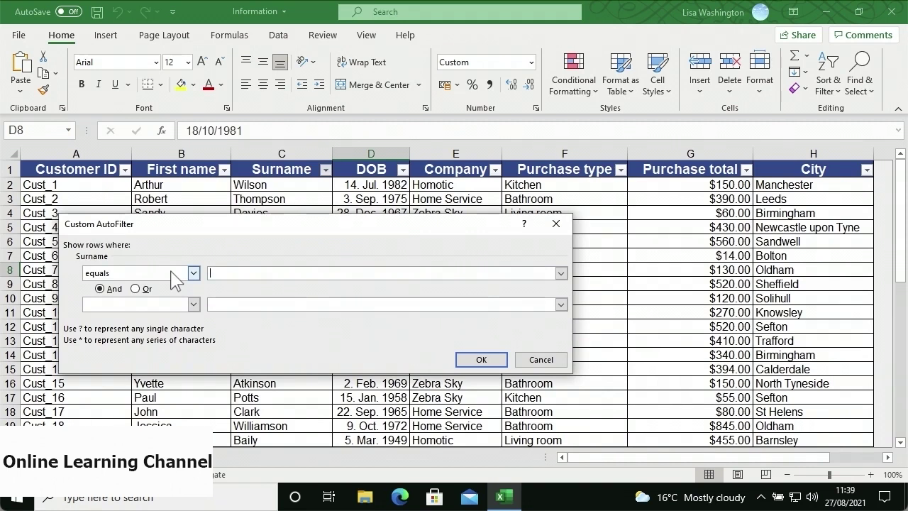
pyautogui.click(192, 274)
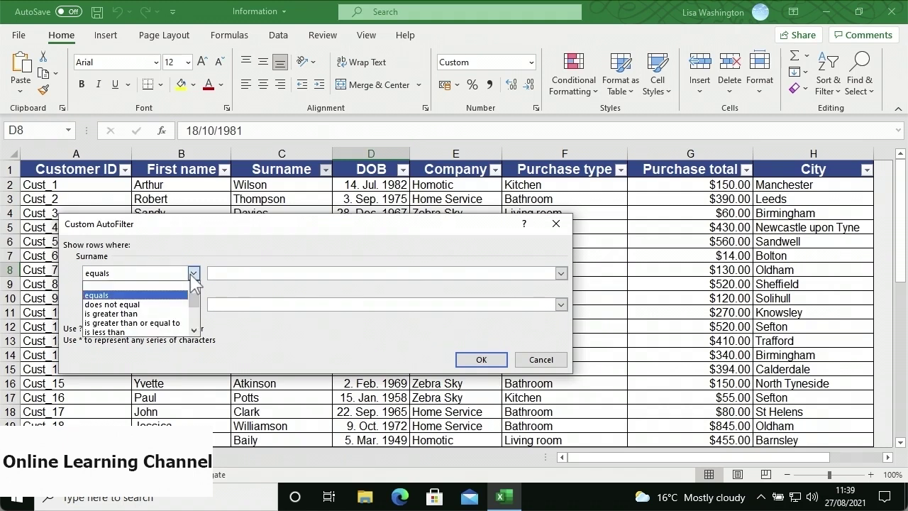
pyautogui.click(192, 274)
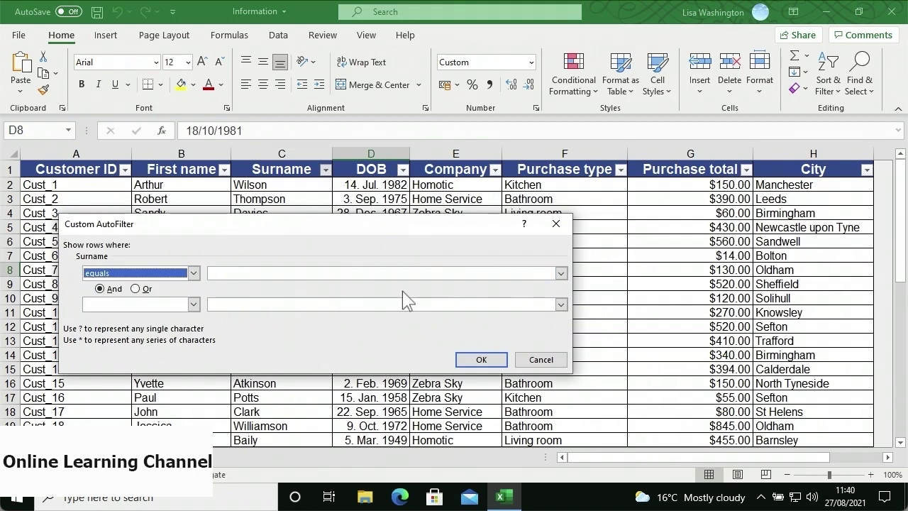
pyautogui.click(560, 274)
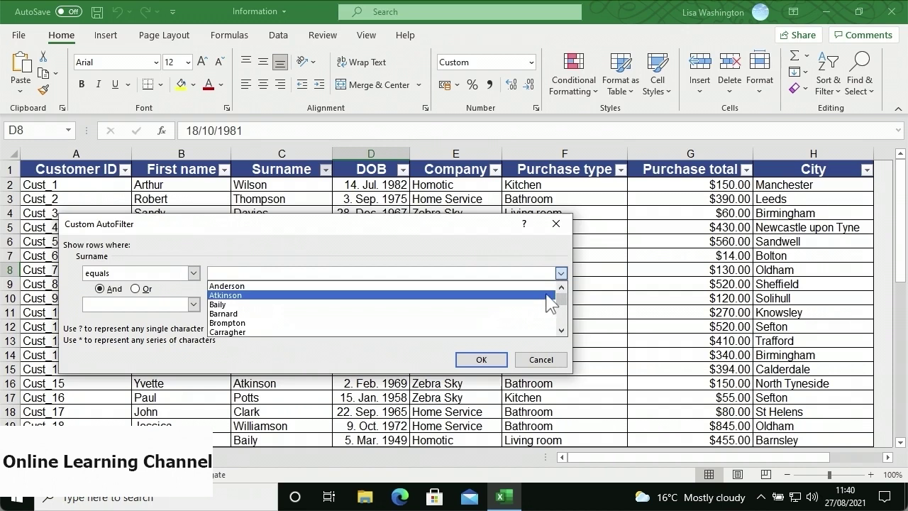
pyautogui.click(542, 304)
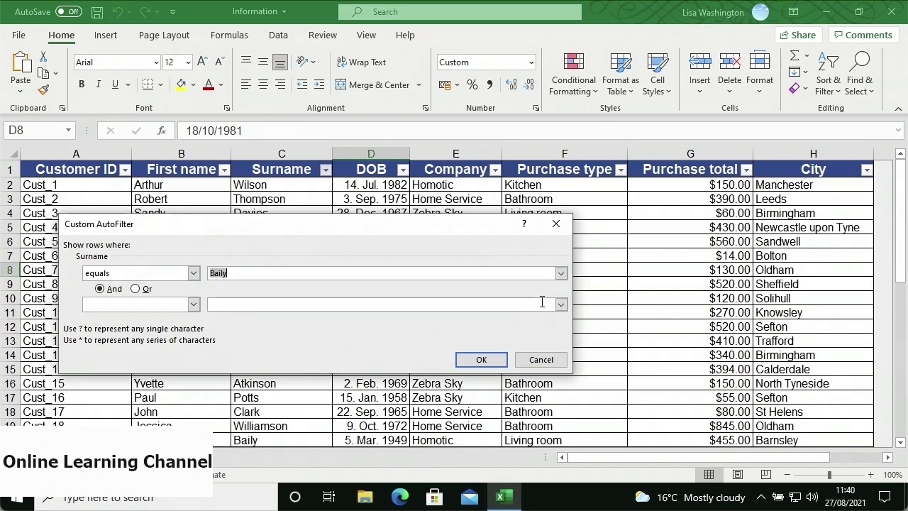
pyautogui.click(497, 359)
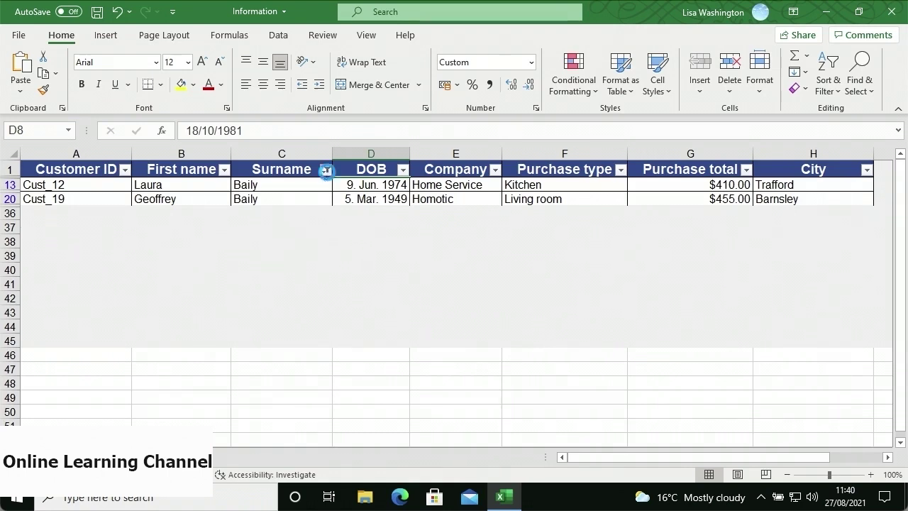
# - Clear the Surname filter and filter the Purchase total column for values that do not equal 150
pyautogui.click(325, 170)
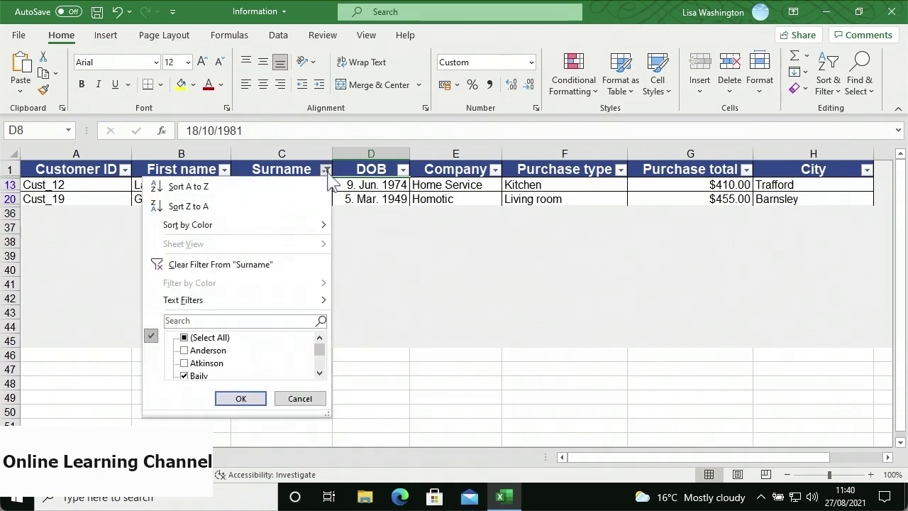
pyautogui.click(287, 265)
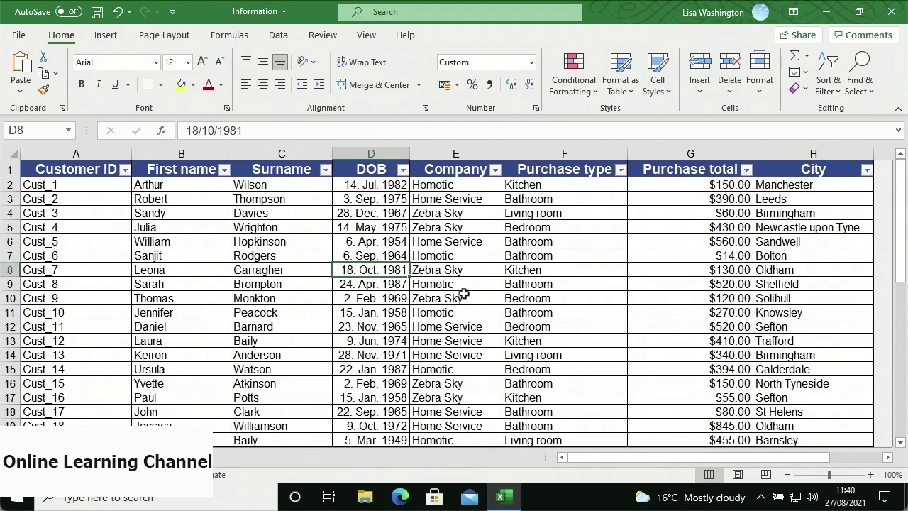
pyautogui.click(747, 171)
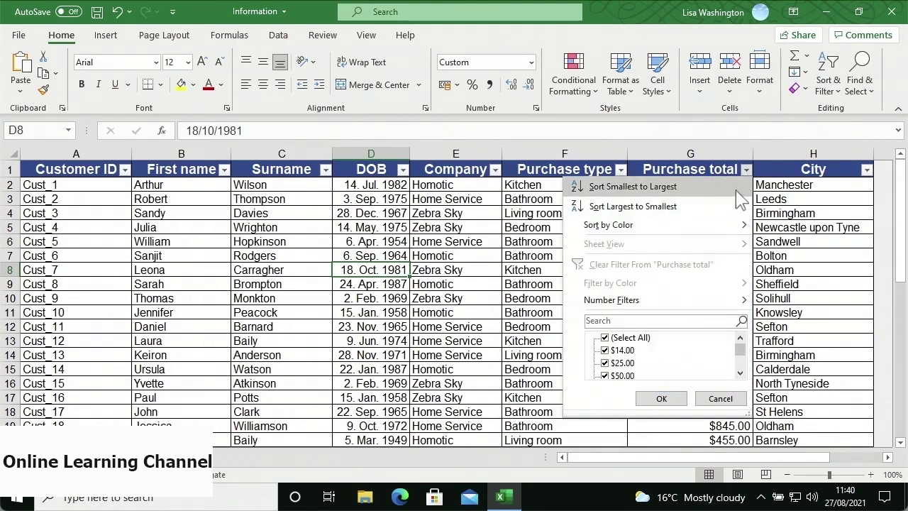
pyautogui.moveTo(655, 298)
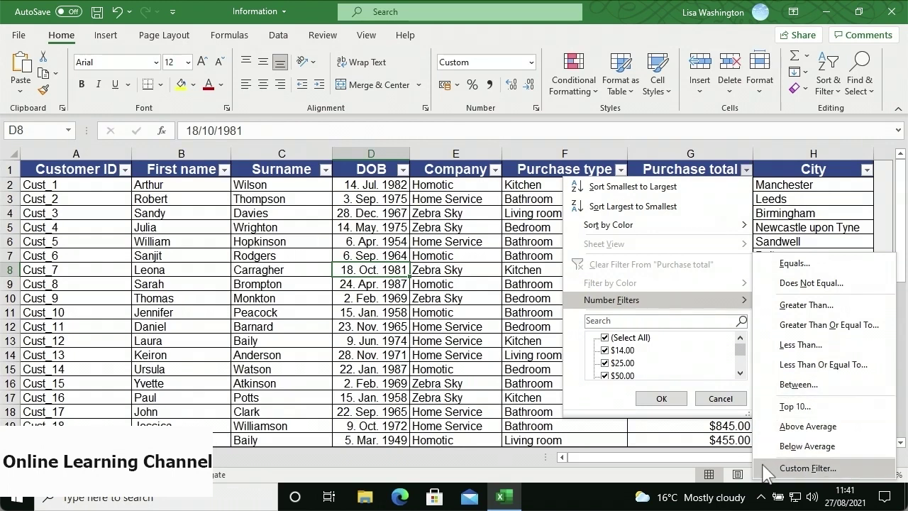
pyautogui.click(773, 297)
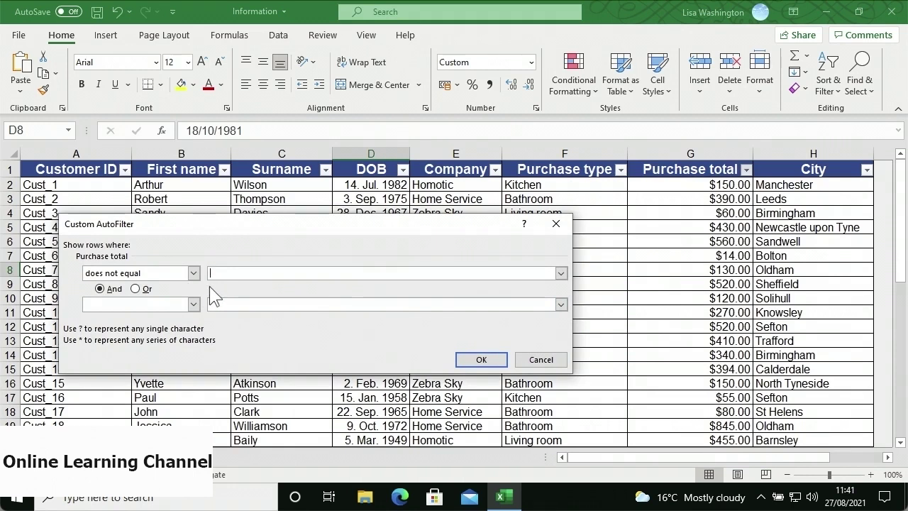
pyautogui.write('0')
pyautogui.click(465, 360)
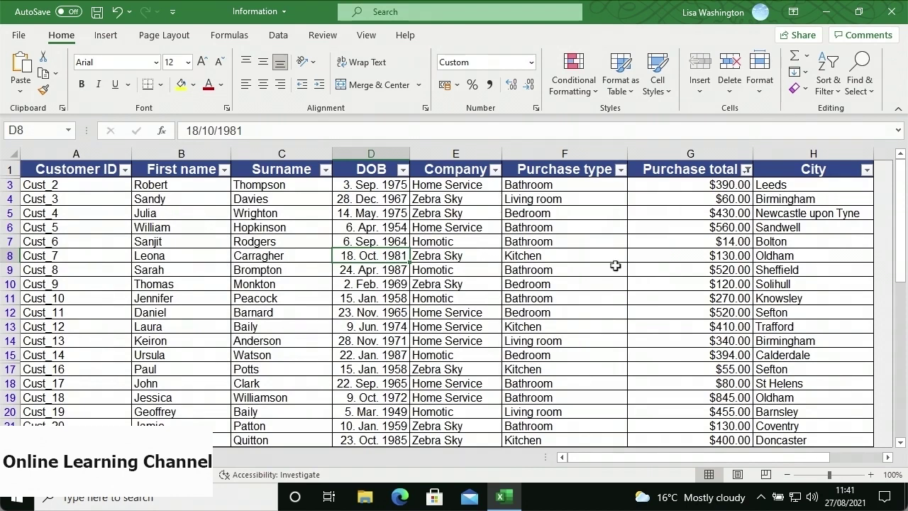
# - Clear the Purchase total filter and start a custom Surname text filter with the condition "begins with" c
pyautogui.click(298, 39)
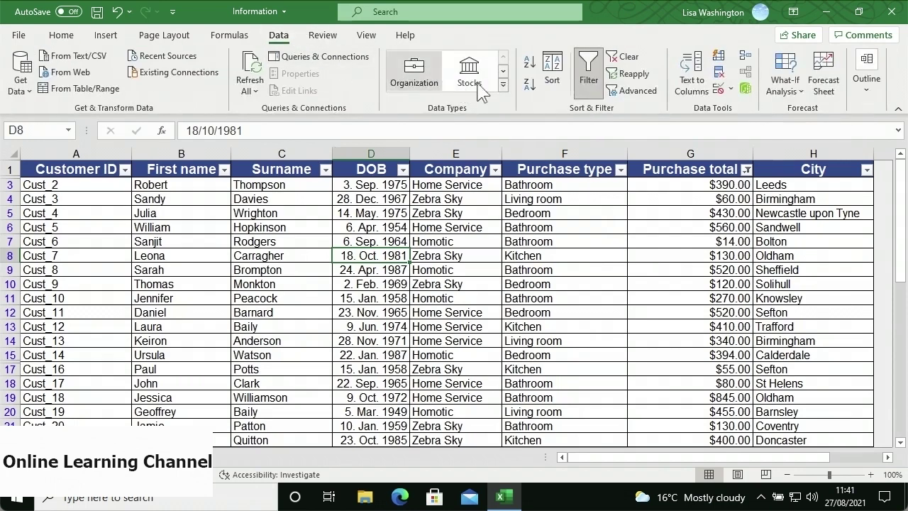
pyautogui.click(617, 62)
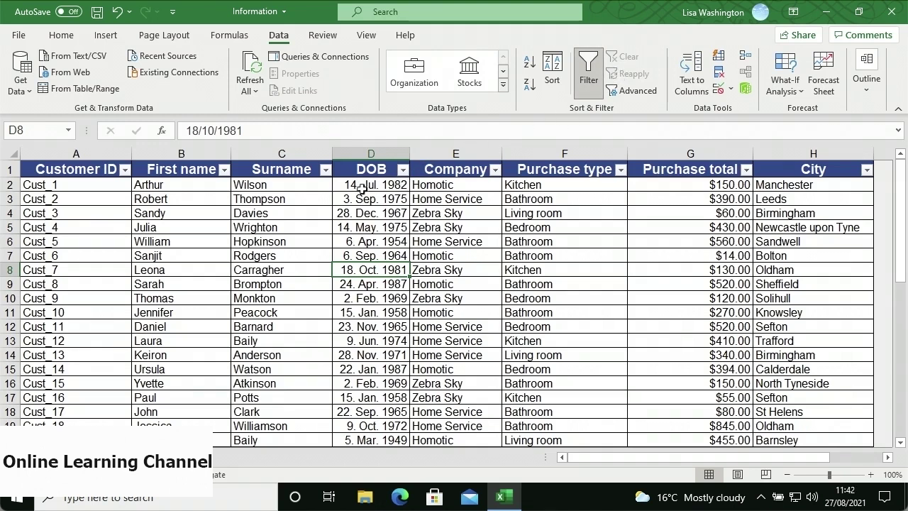
pyautogui.click(326, 172)
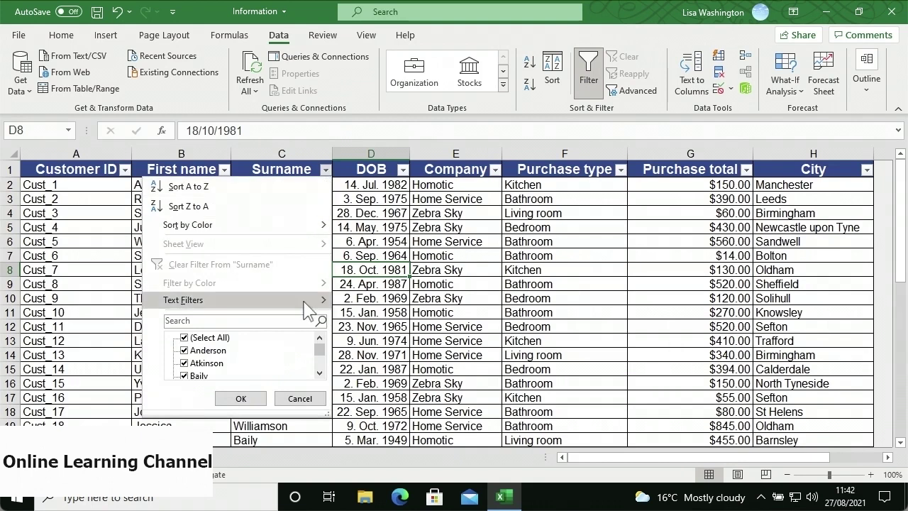
pyautogui.moveTo(307, 310)
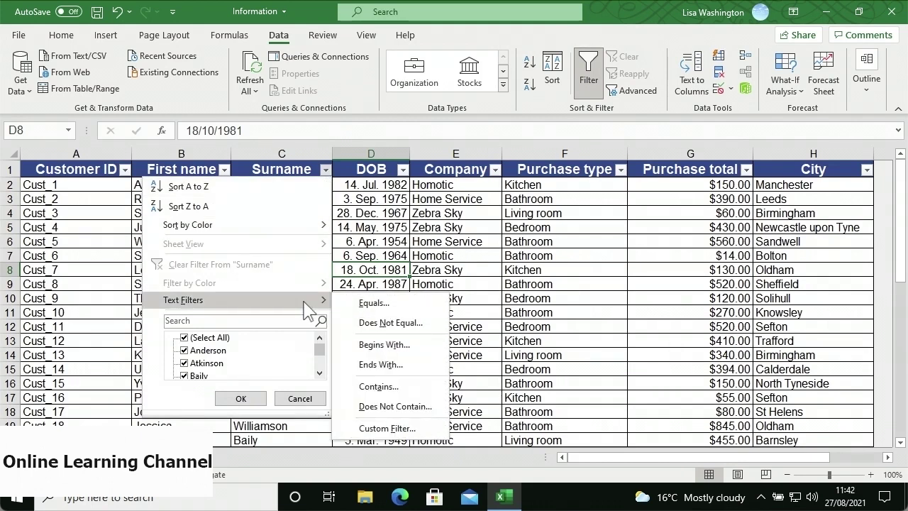
pyautogui.click(347, 430)
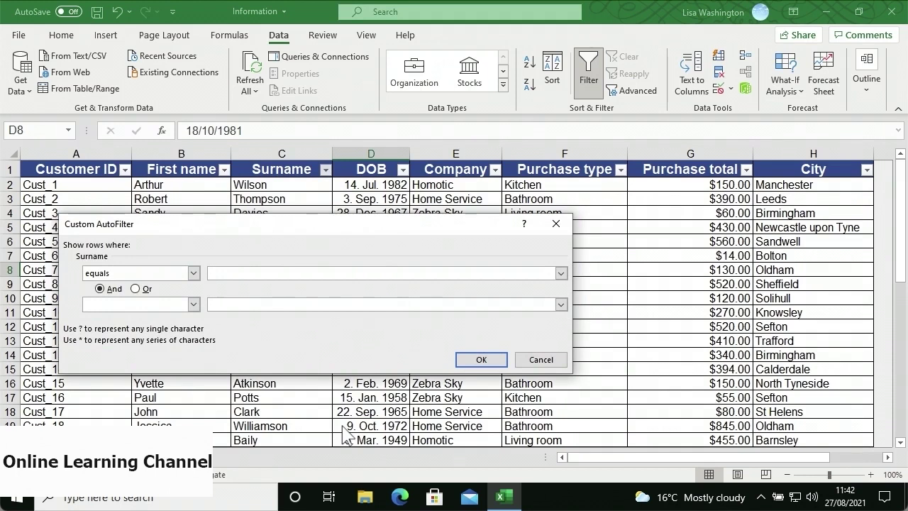
pyautogui.click(193, 273)
pyautogui.moveTo(194, 296); pyautogui.dragTo(196, 319)
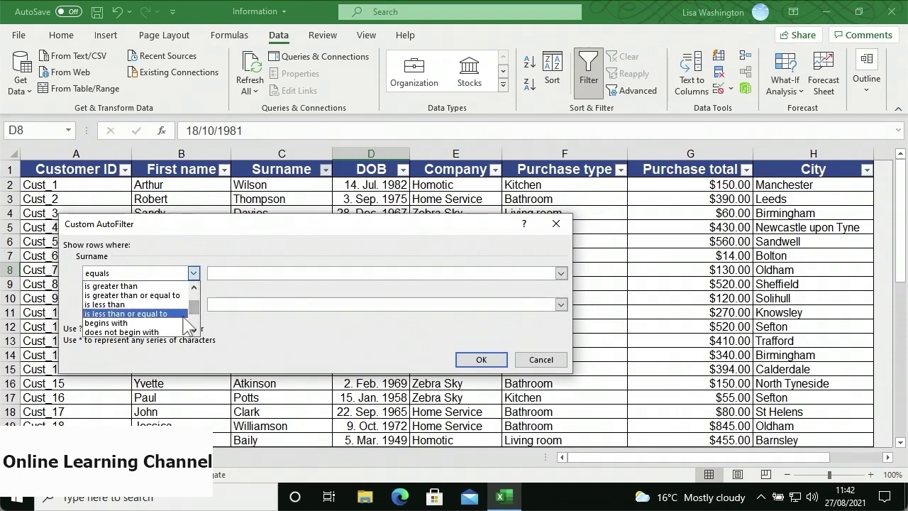
pyautogui.click(182, 323)
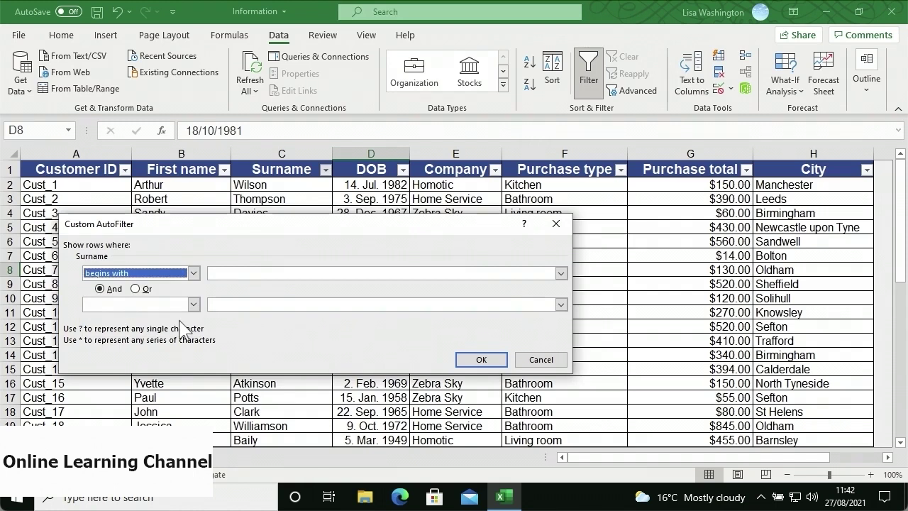
pyautogui.click(230, 274)
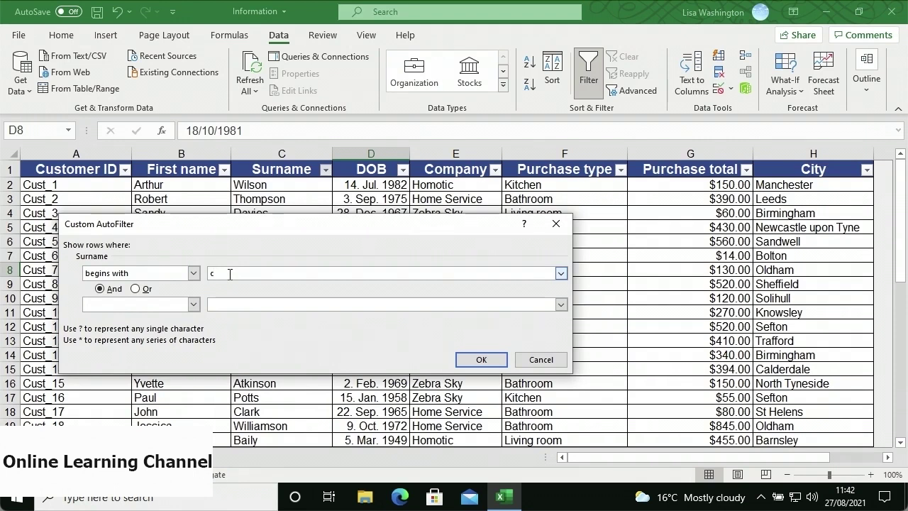
# - Add an Or condition "begins with" b to the custom Surname filter and apply it
pyautogui.click(138, 290)
pyautogui.click(193, 305)
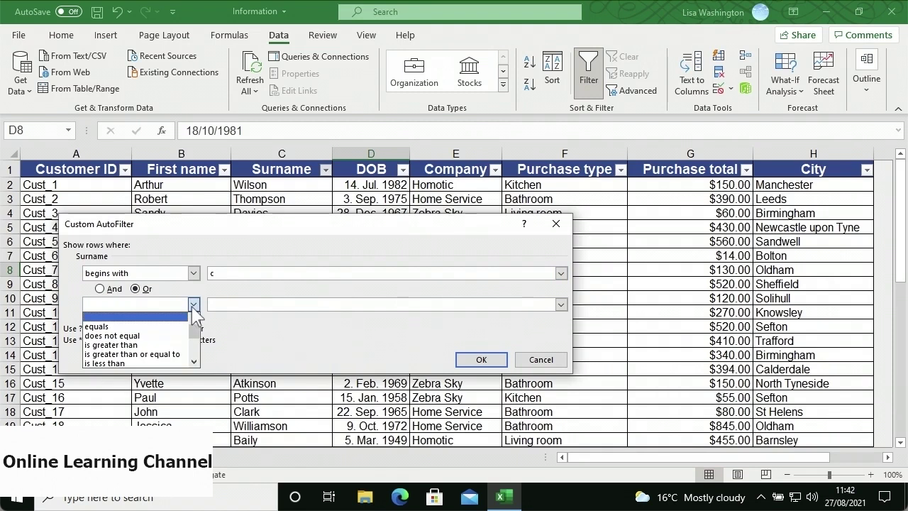
pyautogui.moveTo(193, 327); pyautogui.dragTo(196, 346)
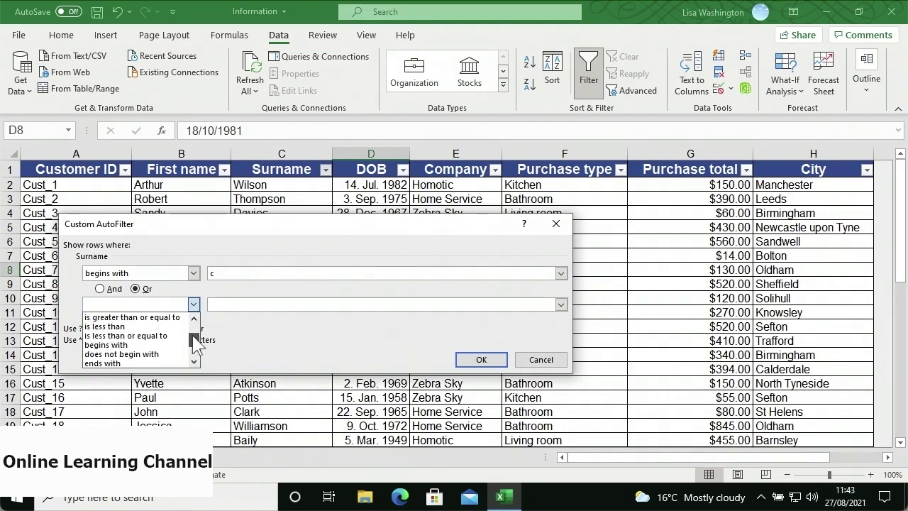
pyautogui.click(177, 344)
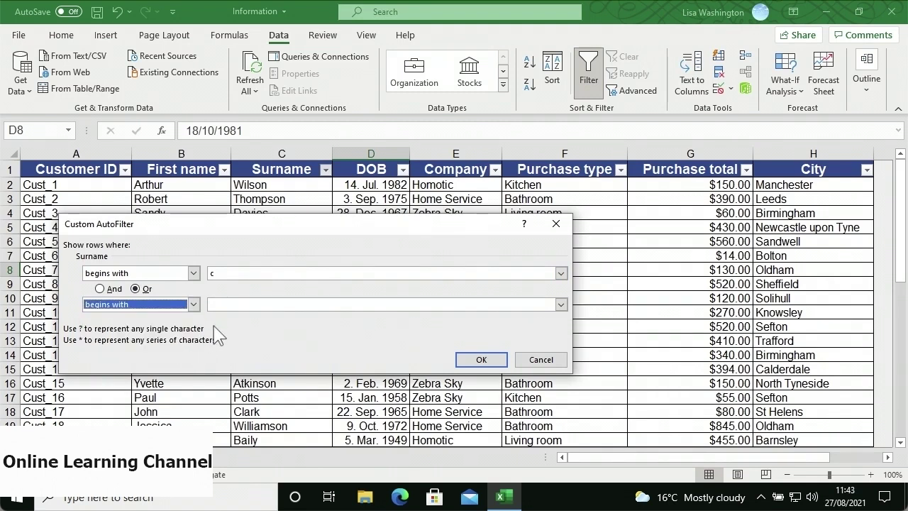
pyautogui.click(225, 306)
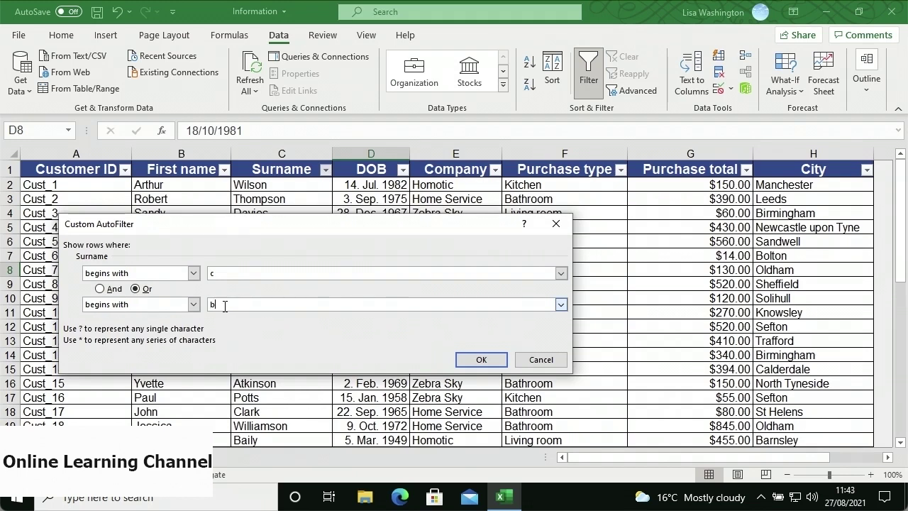
pyautogui.click(482, 358)
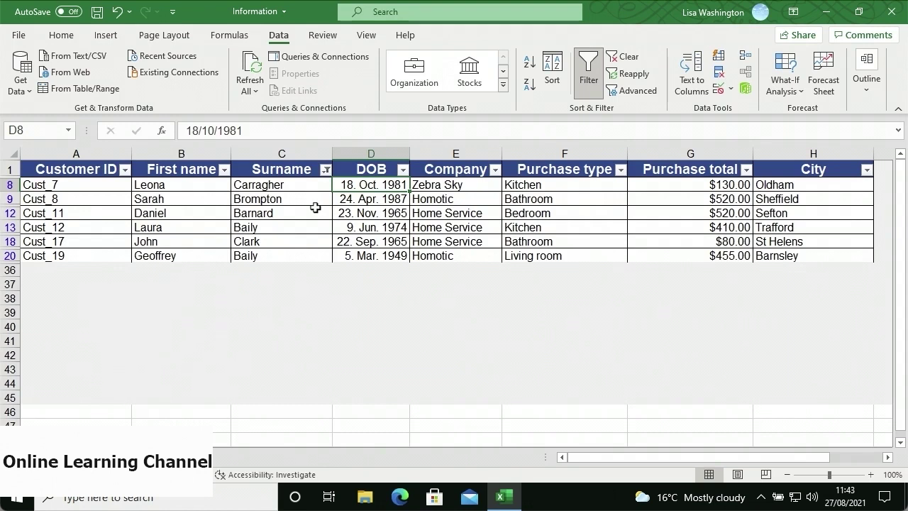
# - Clear the Surname filter and start a Purchase total number filter for values greater than 150
pyautogui.click(629, 58)
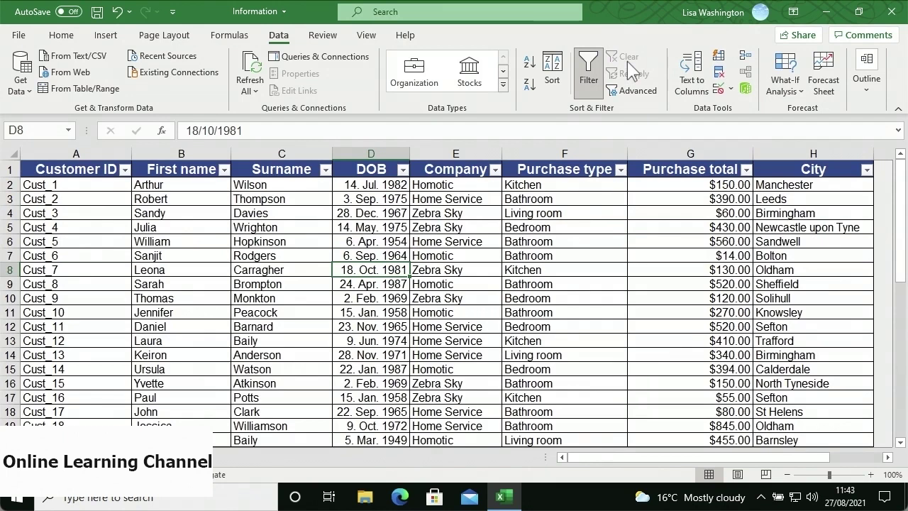
pyautogui.click(745, 173)
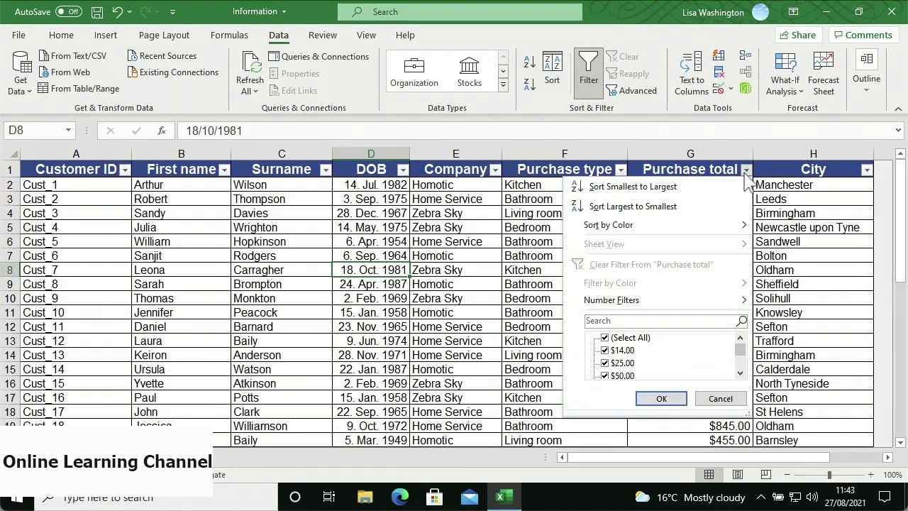
pyautogui.moveTo(729, 299)
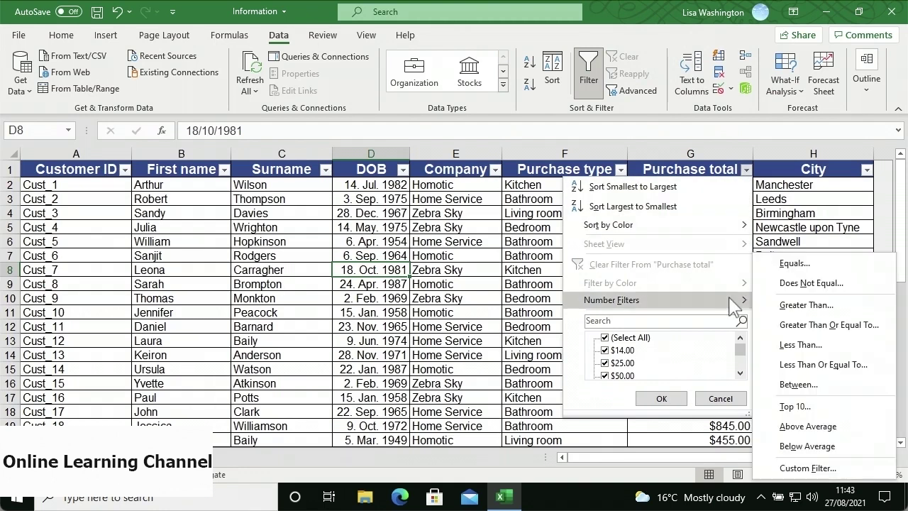
pyautogui.click(763, 305)
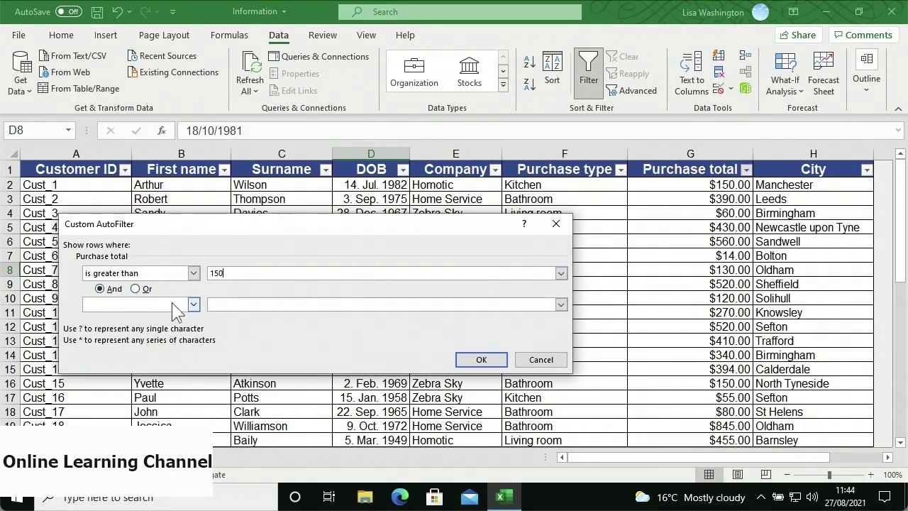
# - Add an And condition "is less than" 200 to the custom Purchase total filter and apply it
pyautogui.click(193, 304)
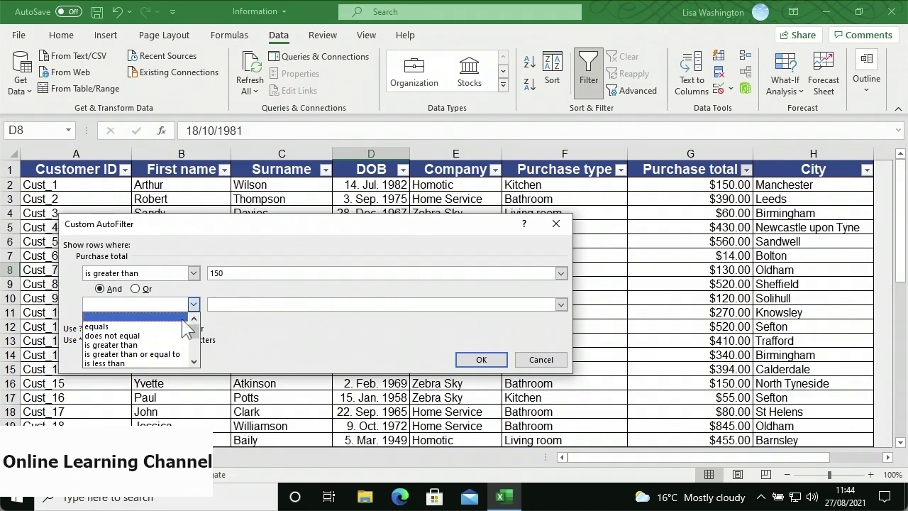
pyautogui.click(170, 363)
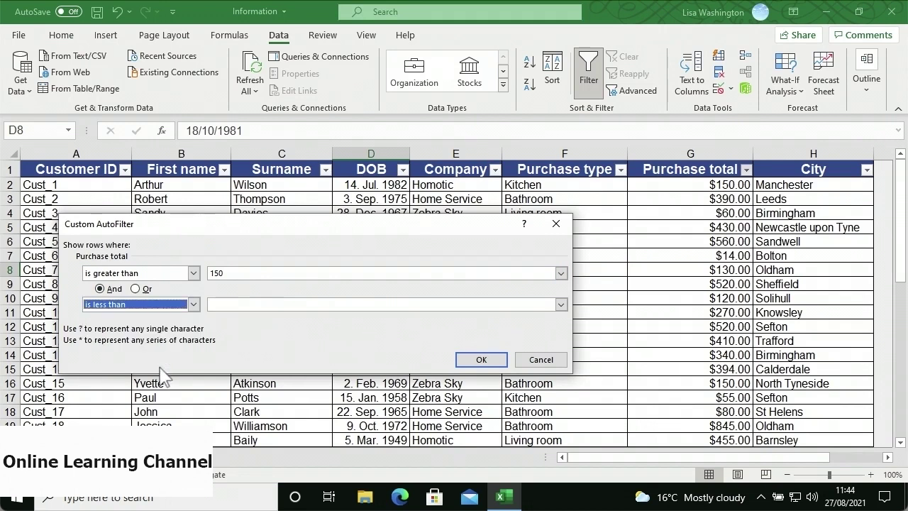
pyautogui.click(223, 305)
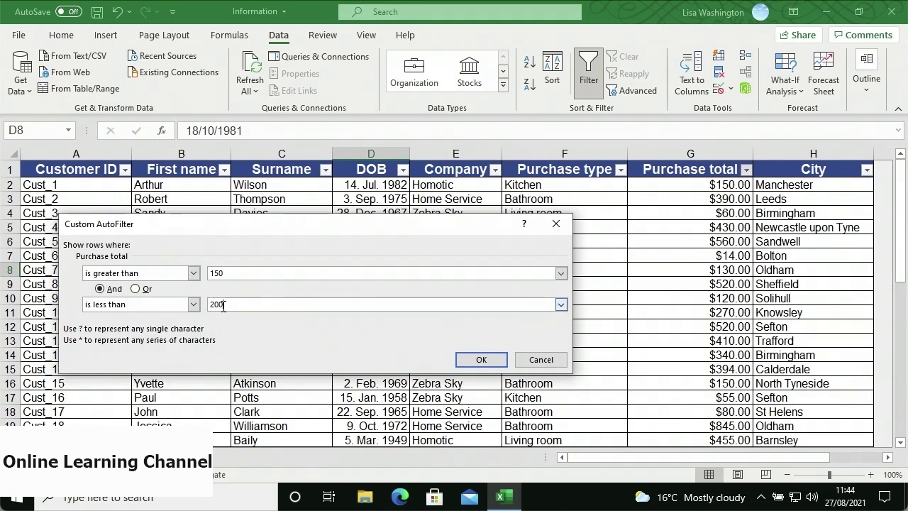
pyautogui.click(461, 359)
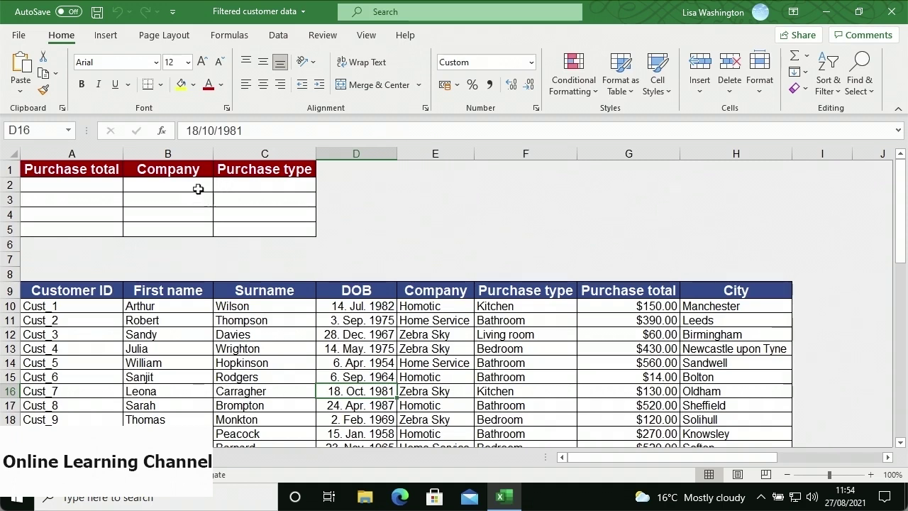
# - In the Filtered customer data workbook, enter Homotic as Company and Kitchen as Purchase type in row 2 of the criteria table
pyautogui.click(194, 187)
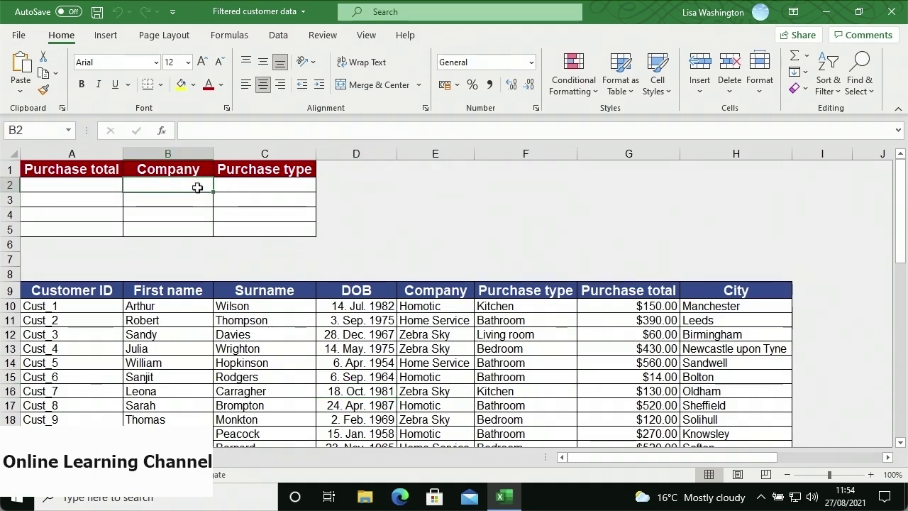
pyautogui.write('Homotic')
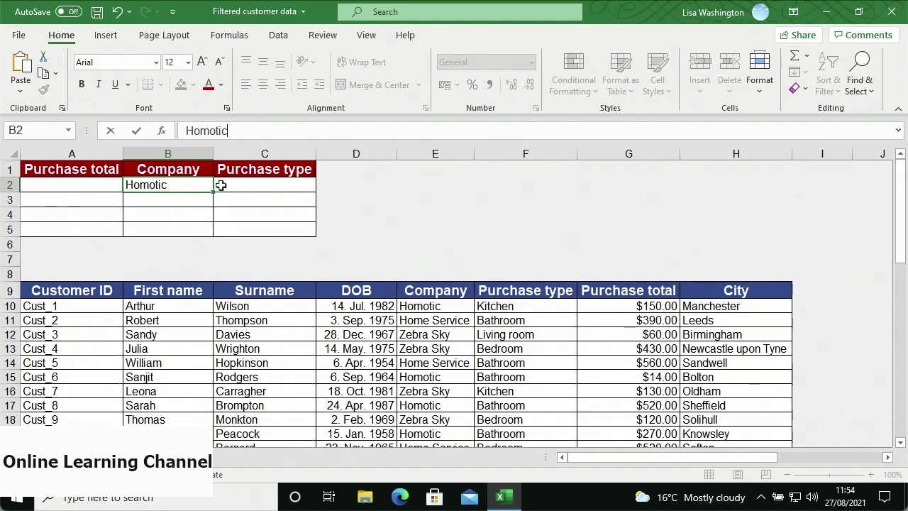
pyautogui.click(221, 185)
pyautogui.write('Kitchen')
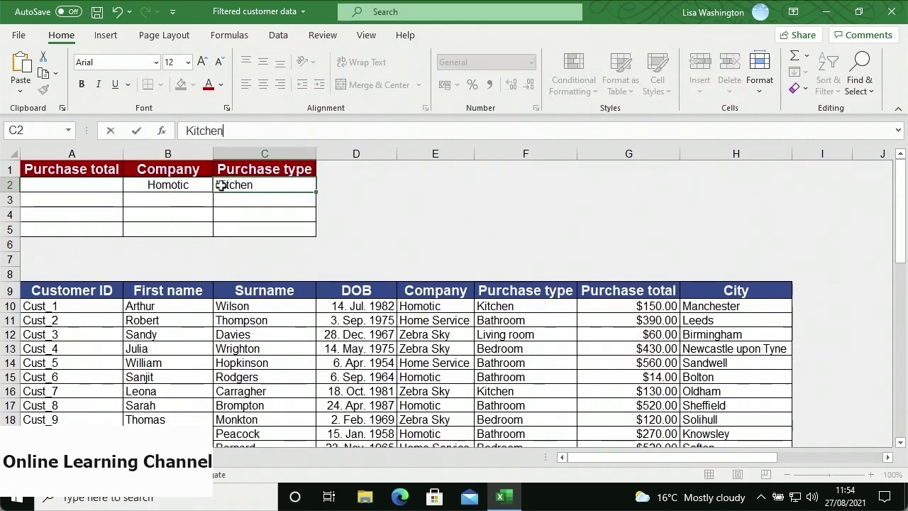
# - Enter Zebra Sky as Company and Living room as Purchase type in row 3 of the criteria table
pyautogui.click(207, 200)
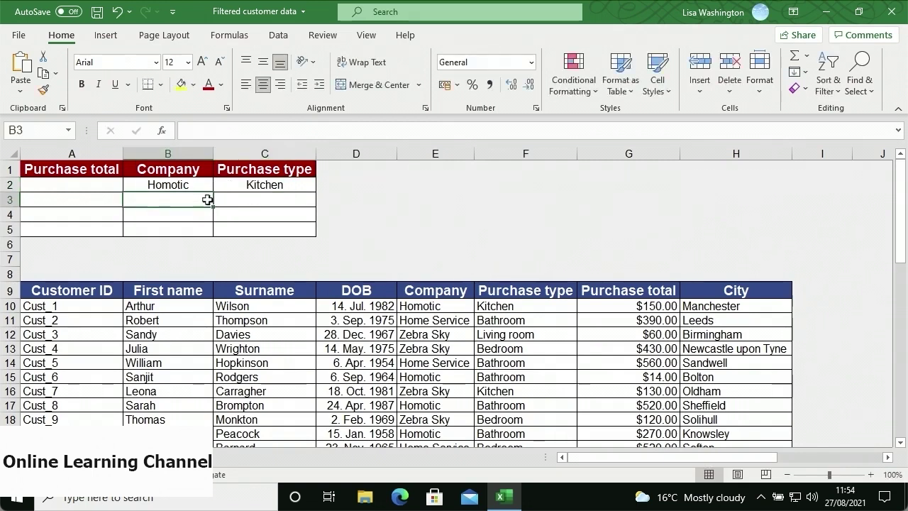
pyautogui.write('Zebra ')
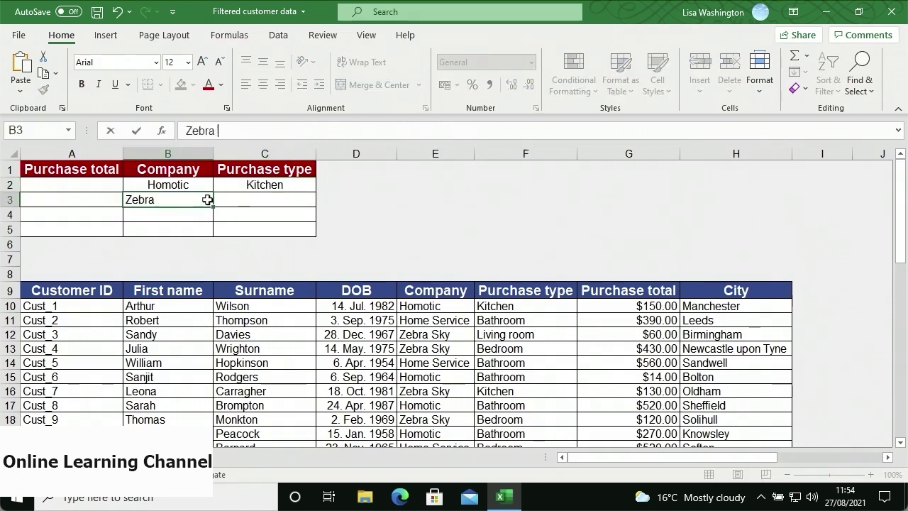
pyautogui.write('Sky')
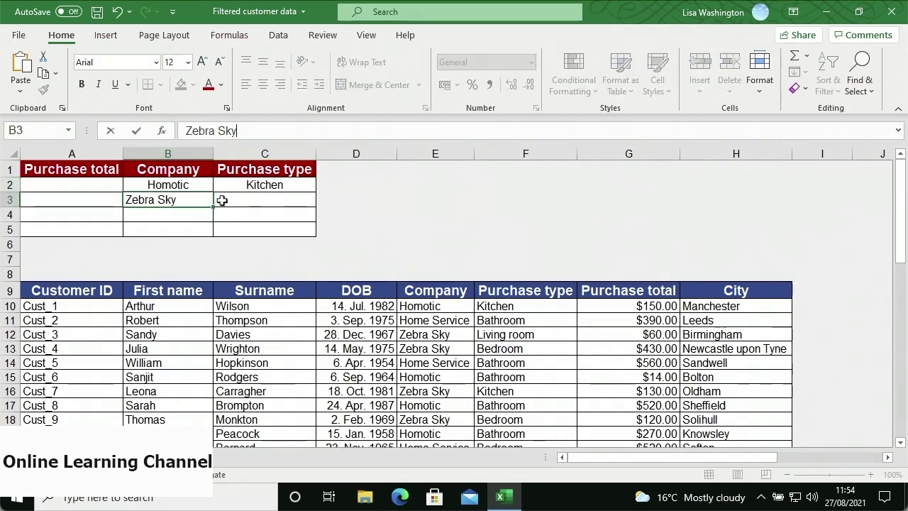
pyautogui.click(222, 200)
pyautogui.write('Living room')
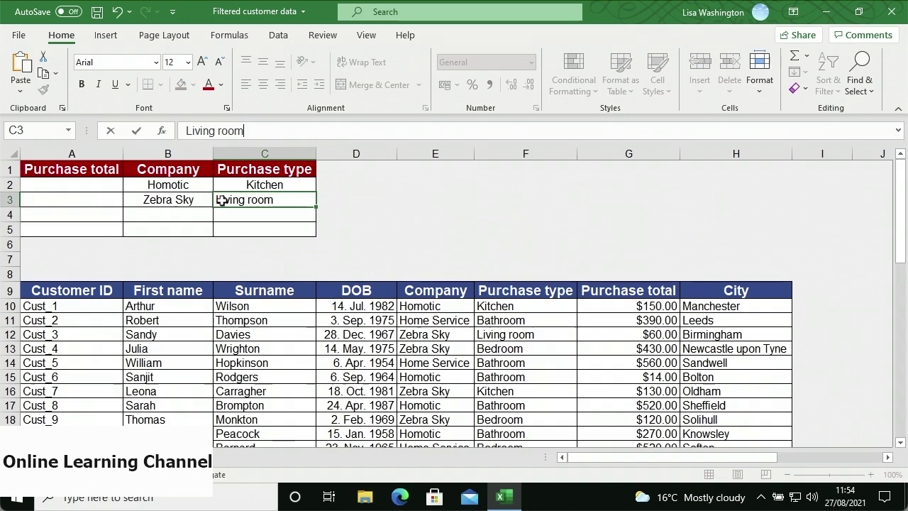
pyautogui.click(200, 246)
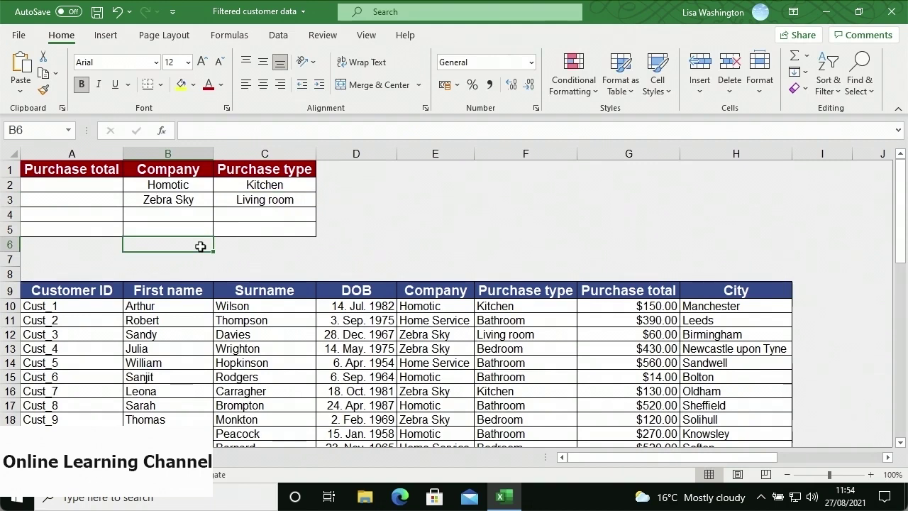
# - Filter $A$9:$H$43 in place with an advanced filter using criteria range $B$1:$C$3 and unique records only, and clear the filter
pyautogui.click(278, 35)
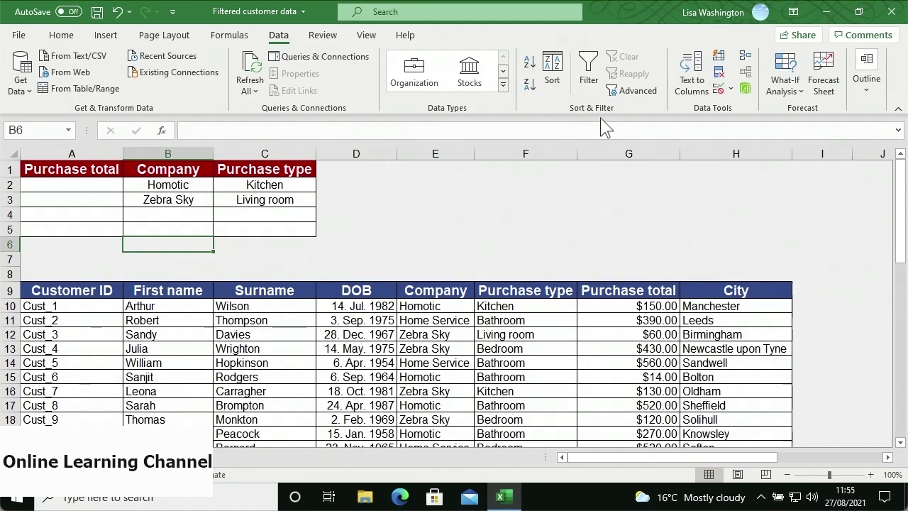
pyautogui.click(628, 91)
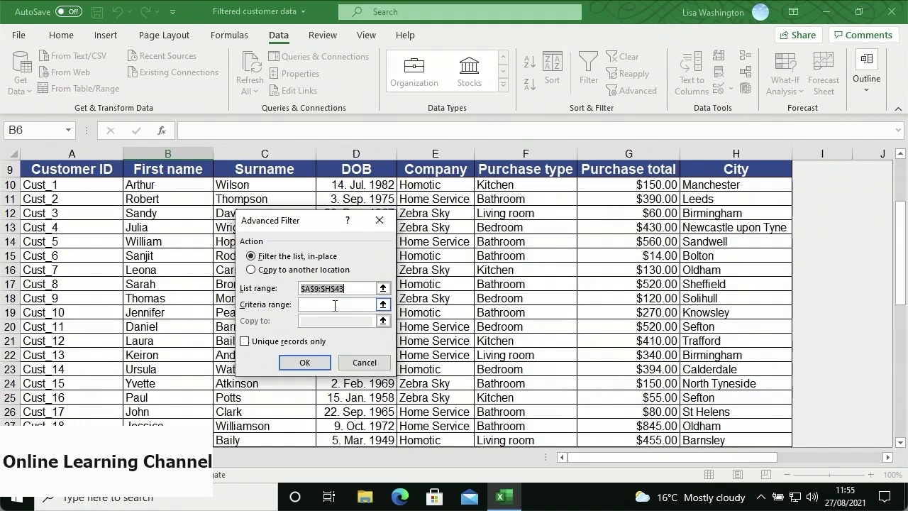
pyautogui.click(335, 305)
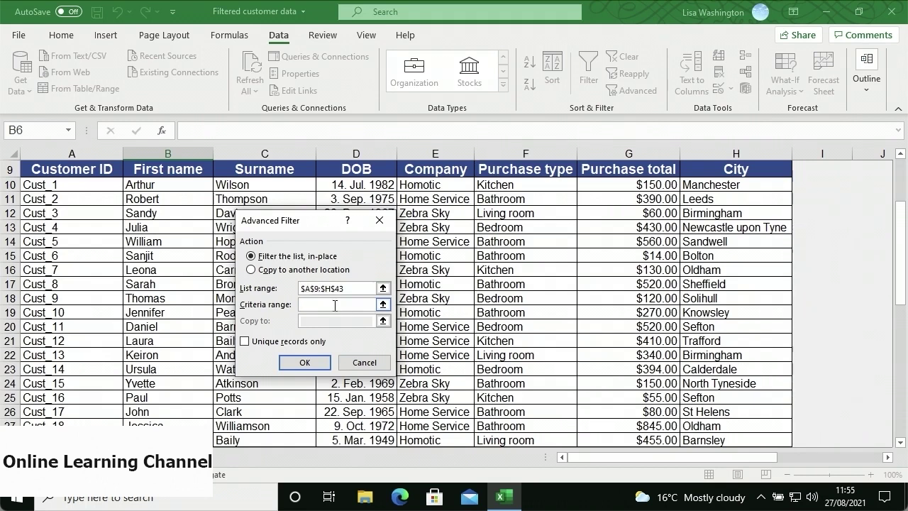
pyautogui.scroll(3, 415, 261)
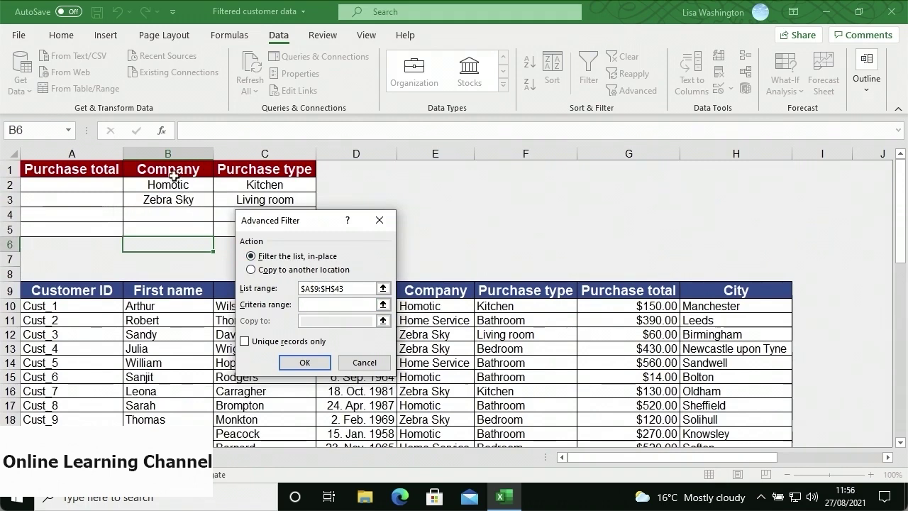
pyautogui.moveTo(170, 168); pyautogui.dragTo(221, 205)
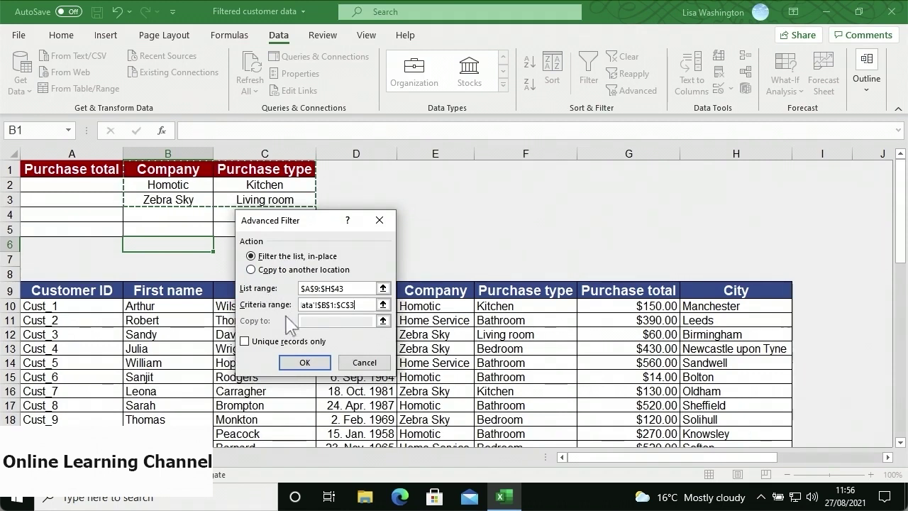
pyautogui.click(245, 341)
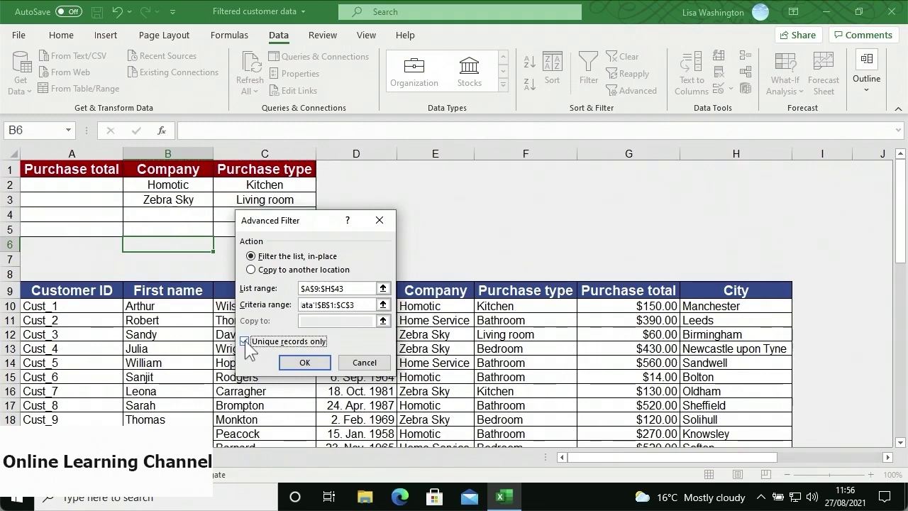
pyautogui.click(288, 364)
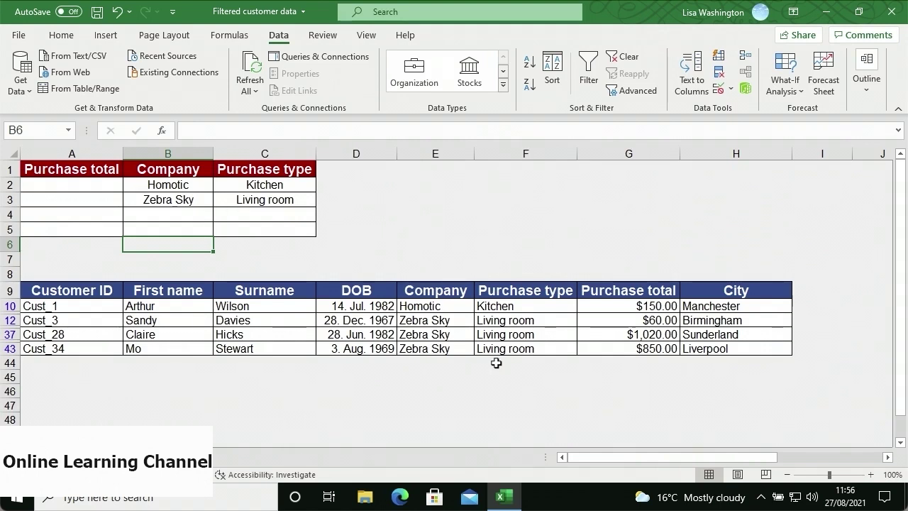
pyautogui.click(621, 61)
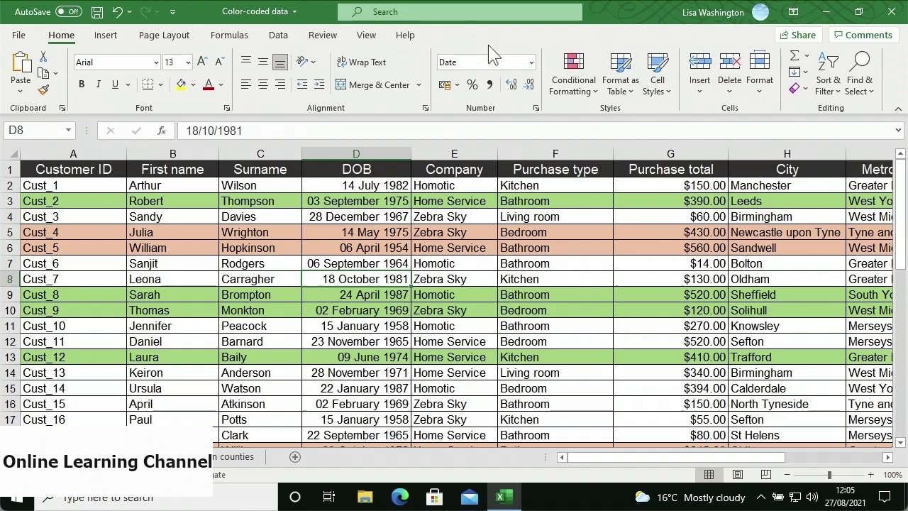
# - In the Color-coded data workbook, turn on filtering and filter the Company column by the green cell color
pyautogui.click(836, 99)
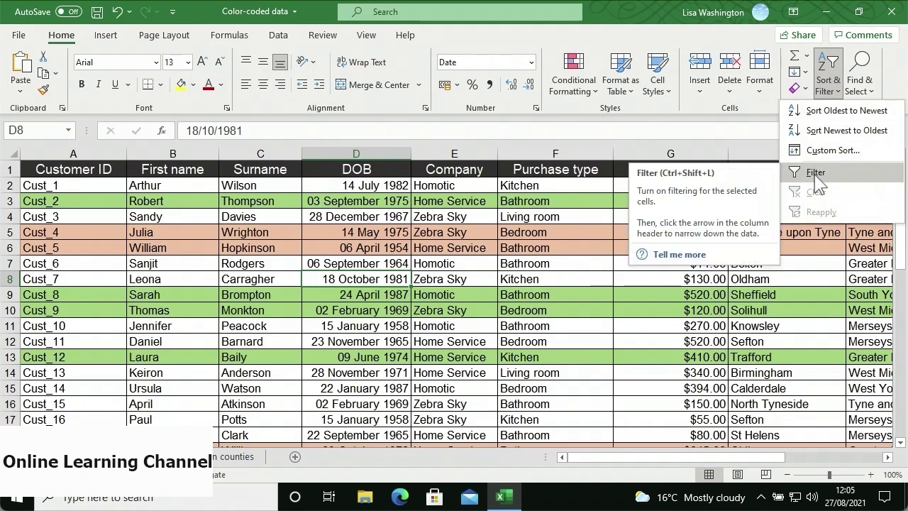
pyautogui.click(815, 175)
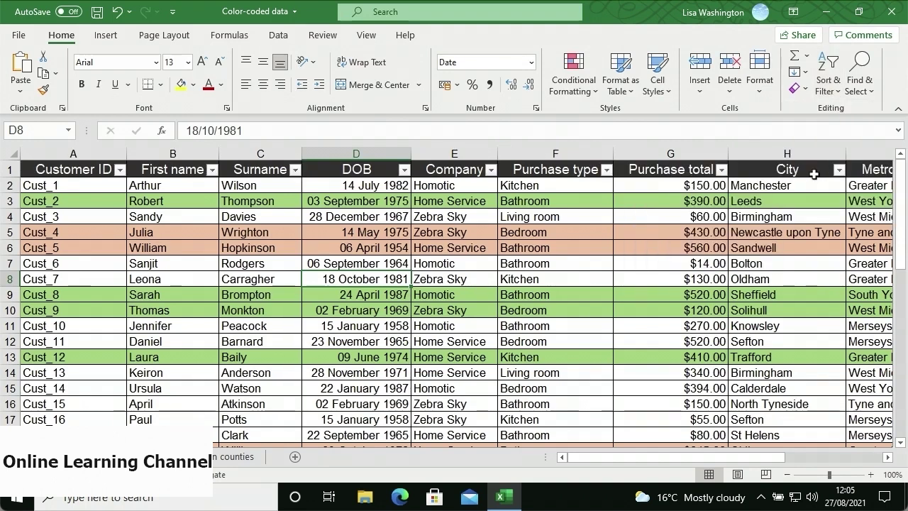
pyautogui.click(490, 174)
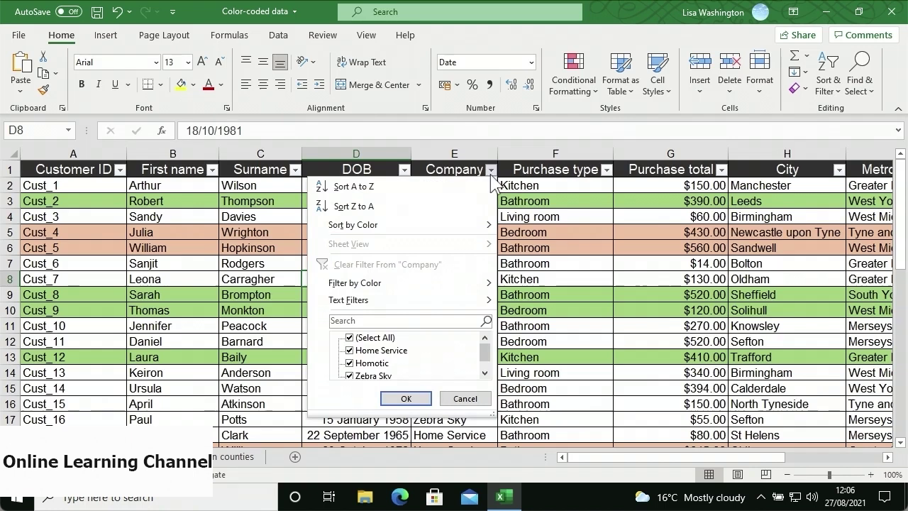
pyautogui.moveTo(441, 284)
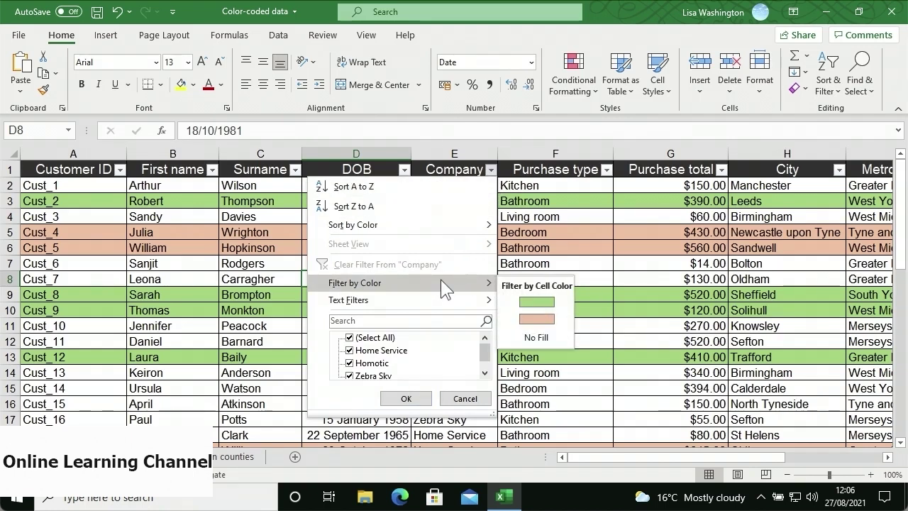
pyautogui.click(509, 303)
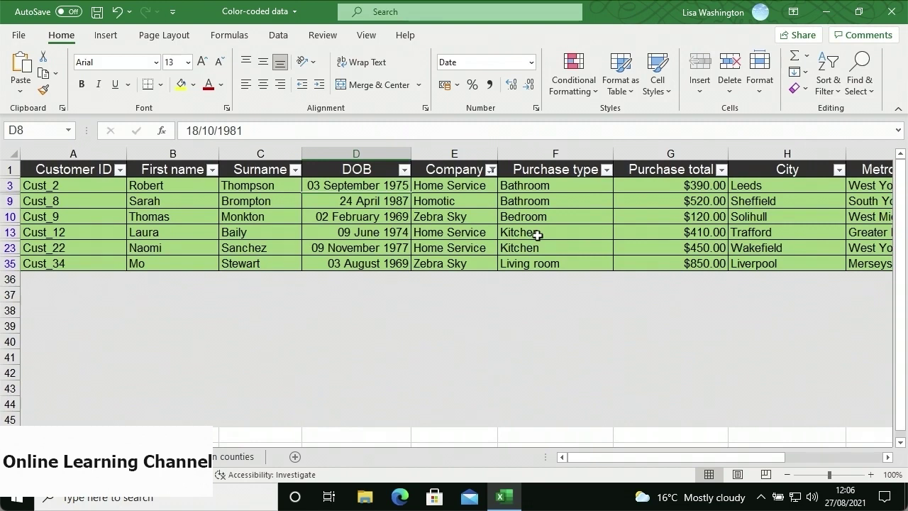
# - Clear the Company color filter and sort the table on the Surname column by the orange cell color
pyautogui.click(287, 39)
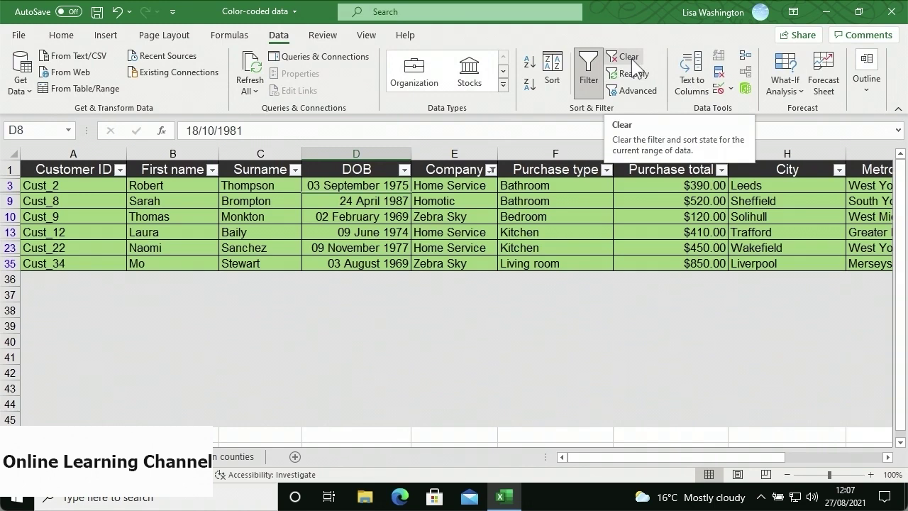
pyautogui.click(629, 58)
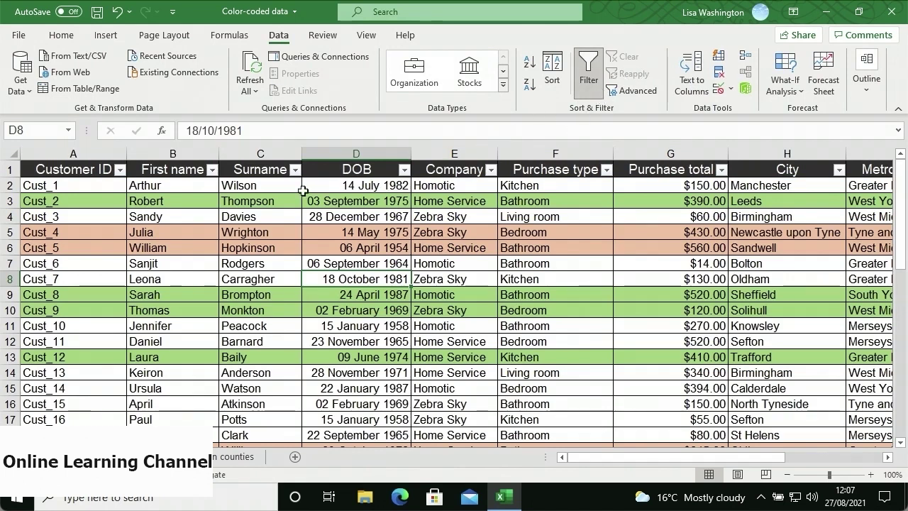
pyautogui.click(295, 170)
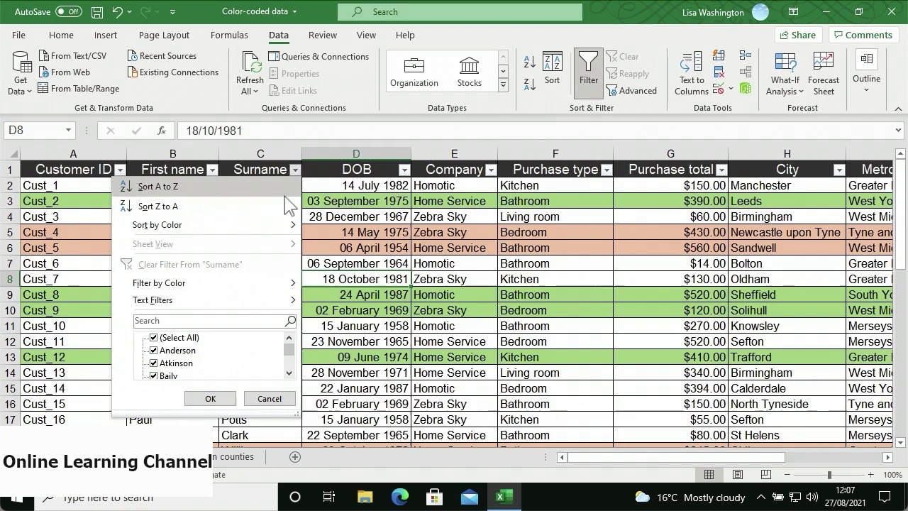
pyautogui.moveTo(282, 232)
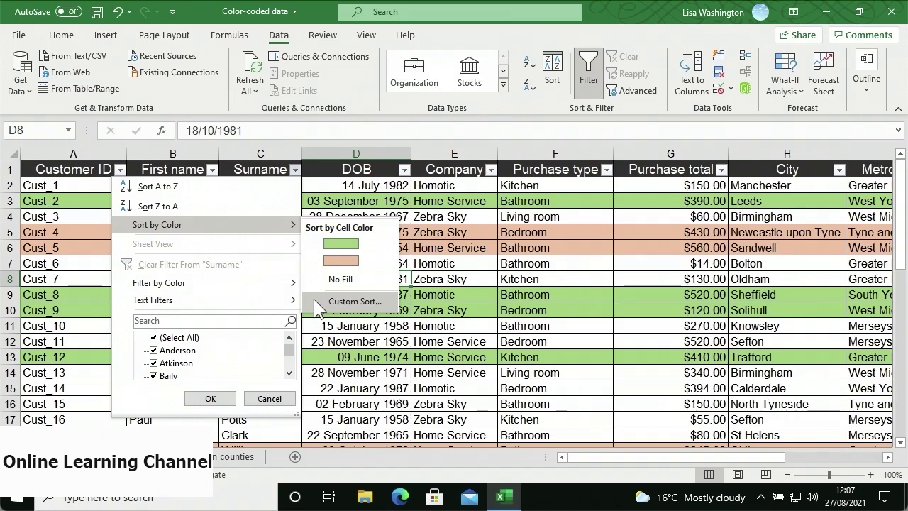
pyautogui.click(314, 261)
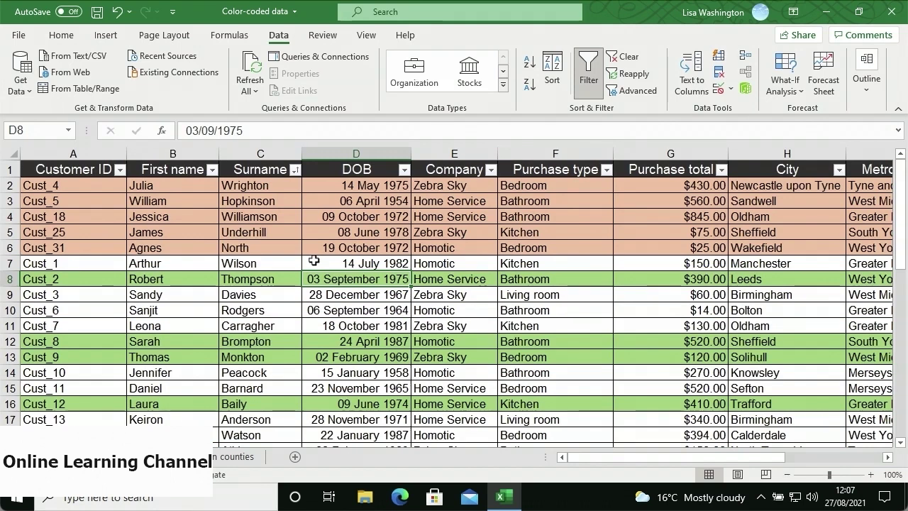
# - Sort the color-coded table on the Surname column by cell color so that cells with no fill come first
pyautogui.click(294, 170)
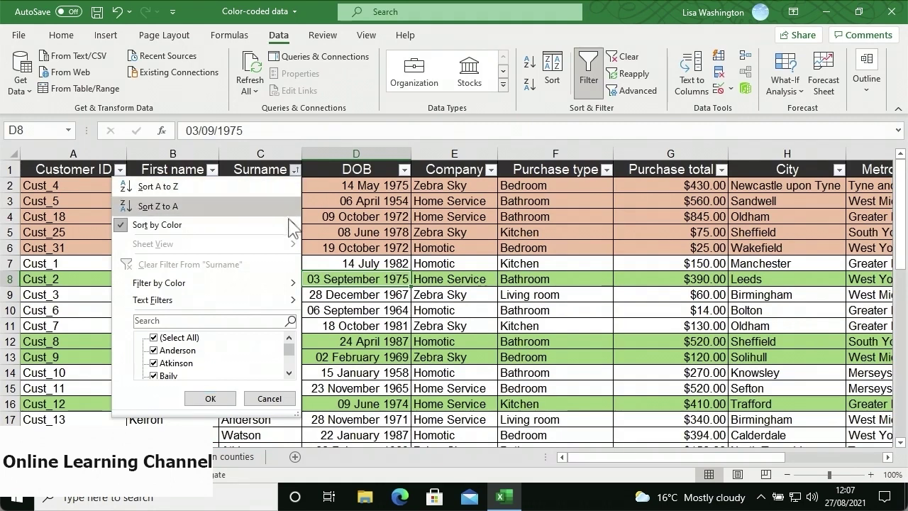
pyautogui.moveTo(291, 225)
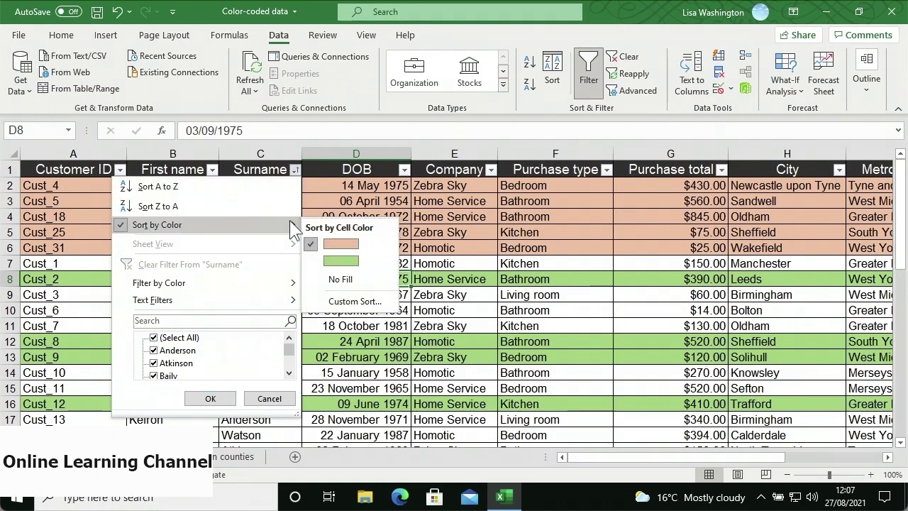
pyautogui.click(311, 278)
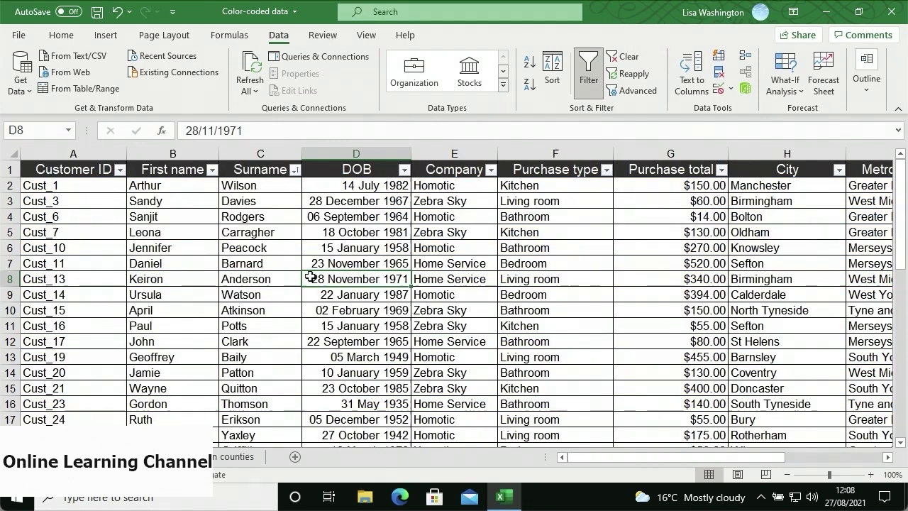
pyautogui.scroll(-6, 310, 276)
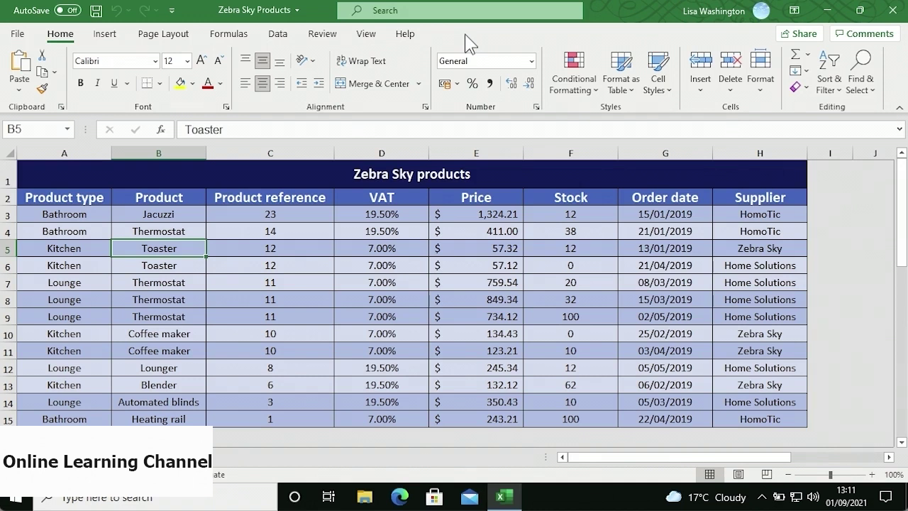
# - In the Zebra Sky Products workbook, sort the table by Product reference from smallest to largest, and re-sort it by Product from A to Z
pyautogui.click(834, 101)
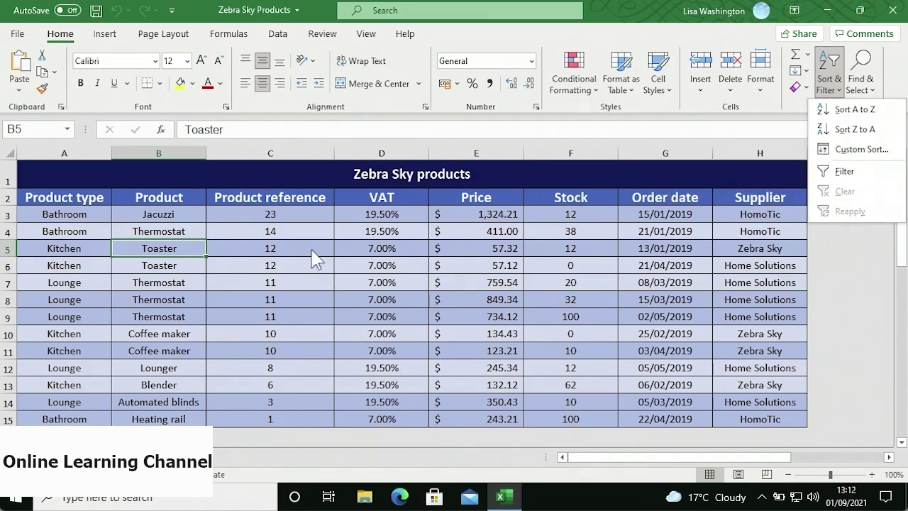
pyautogui.click(307, 218)
pyautogui.click(307, 217)
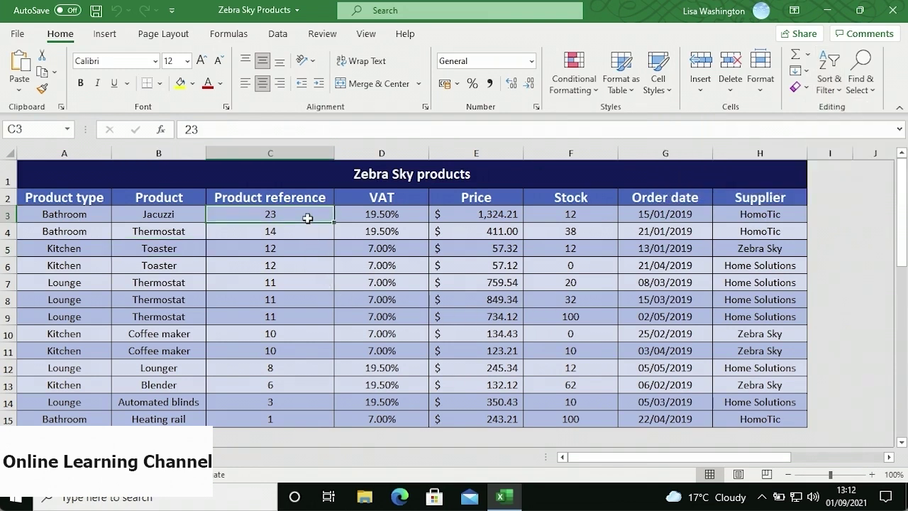
pyautogui.click(828, 84)
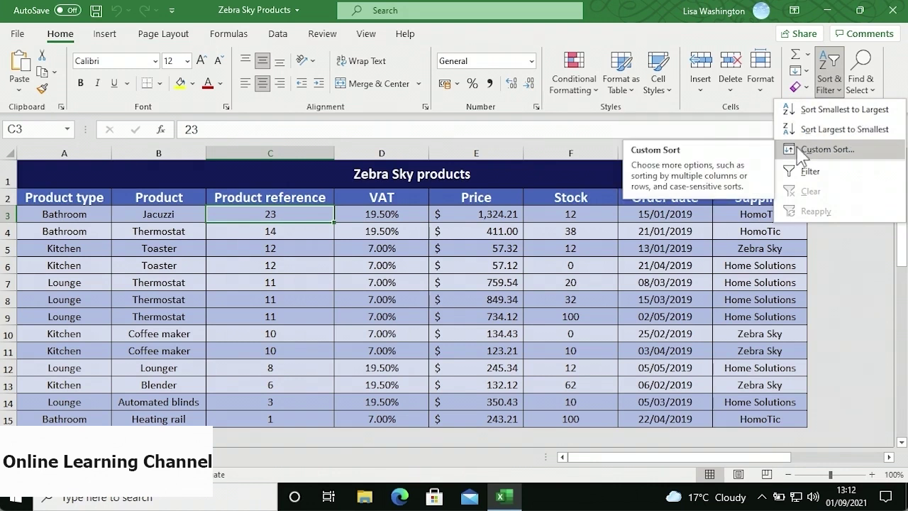
pyautogui.click(689, 217)
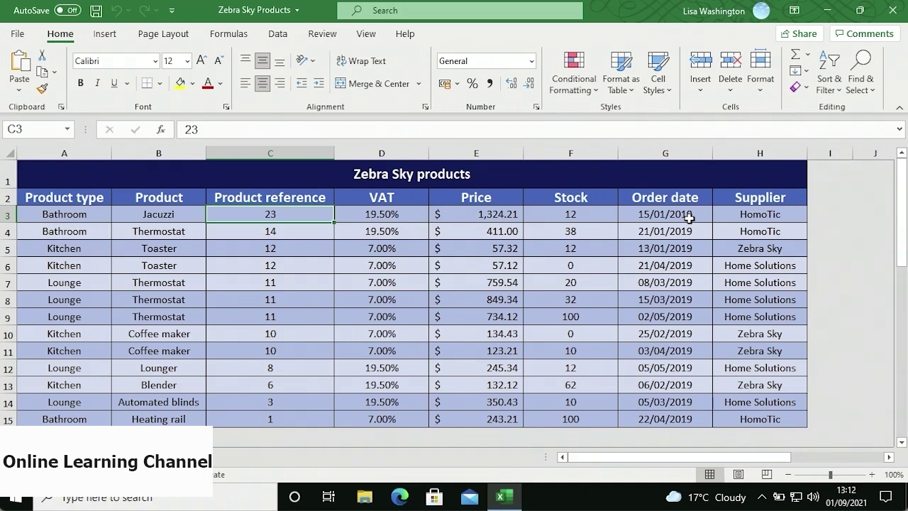
pyautogui.click(279, 34)
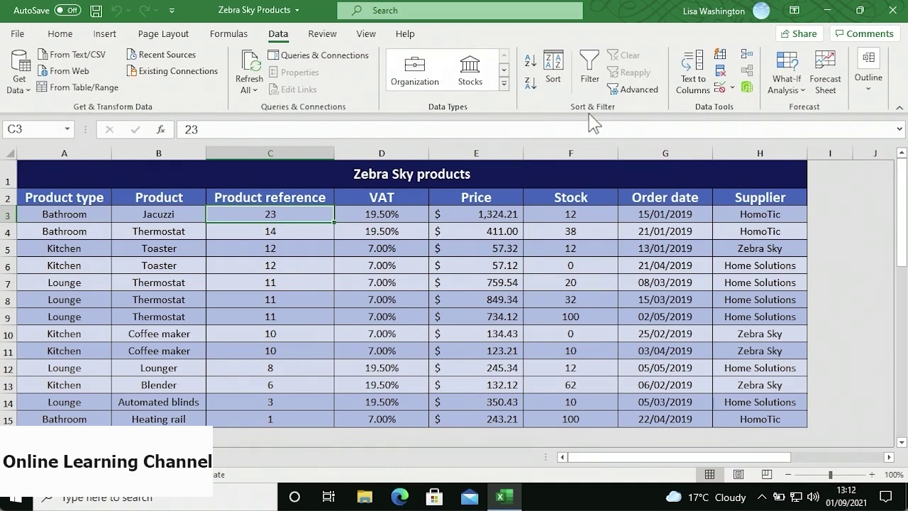
pyautogui.click(531, 64)
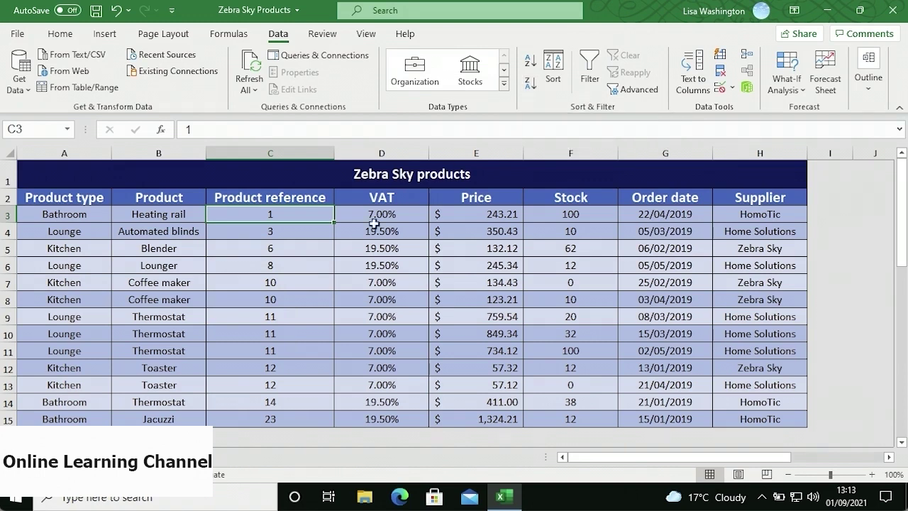
pyautogui.click(195, 218)
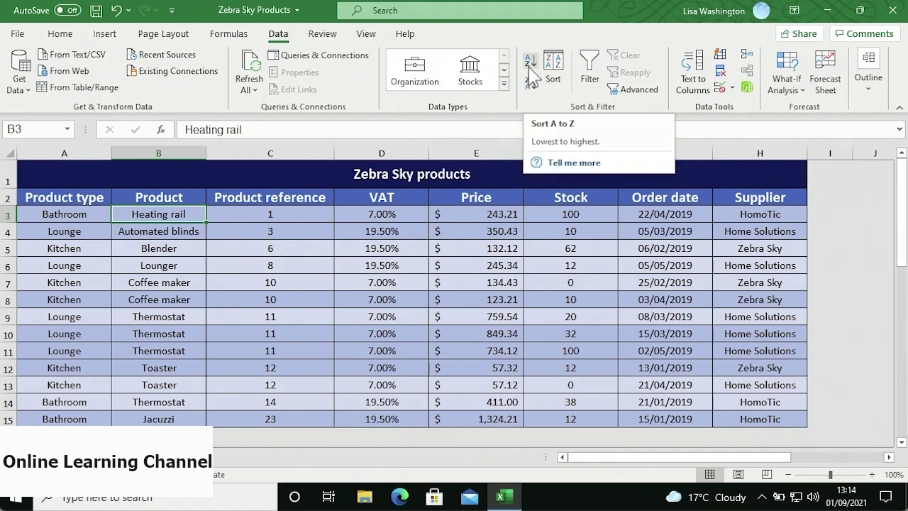
pyautogui.click(531, 74)
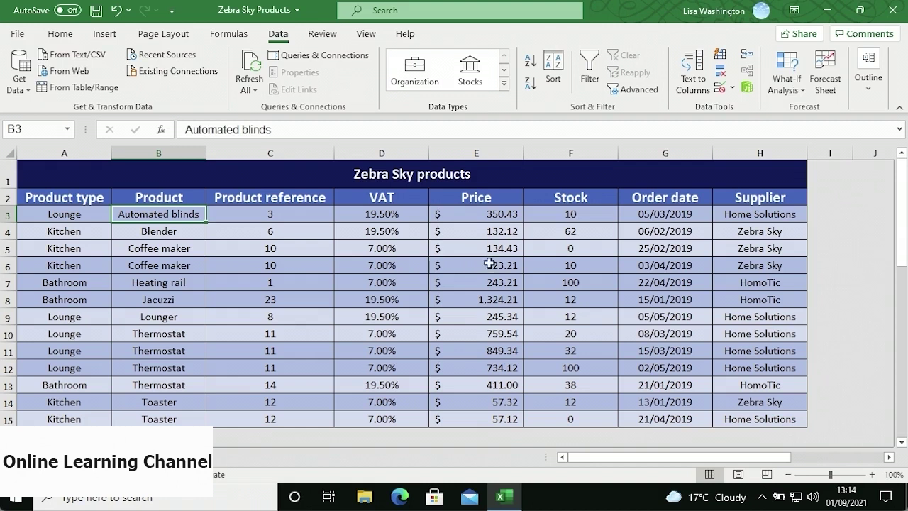
# - Sort the product table by Order date on cell values, ordered Newest to Oldest
pyautogui.click(634, 216)
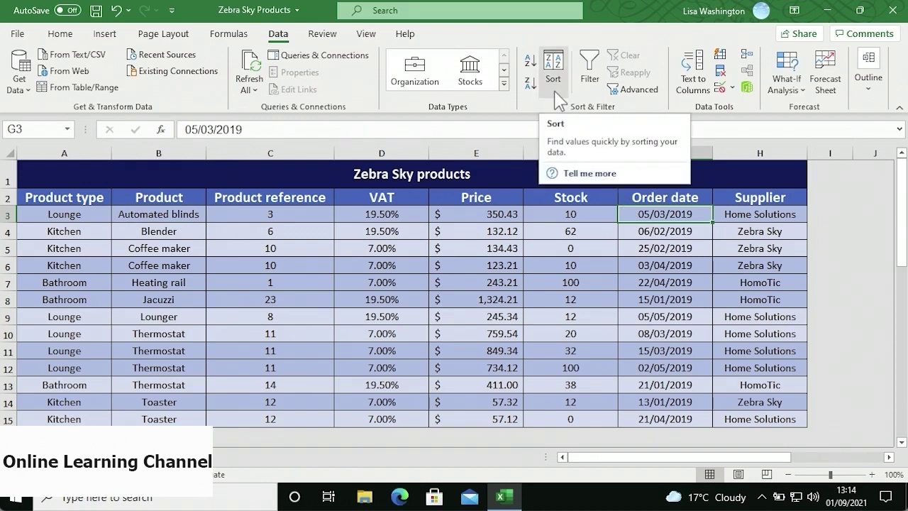
pyautogui.click(553, 71)
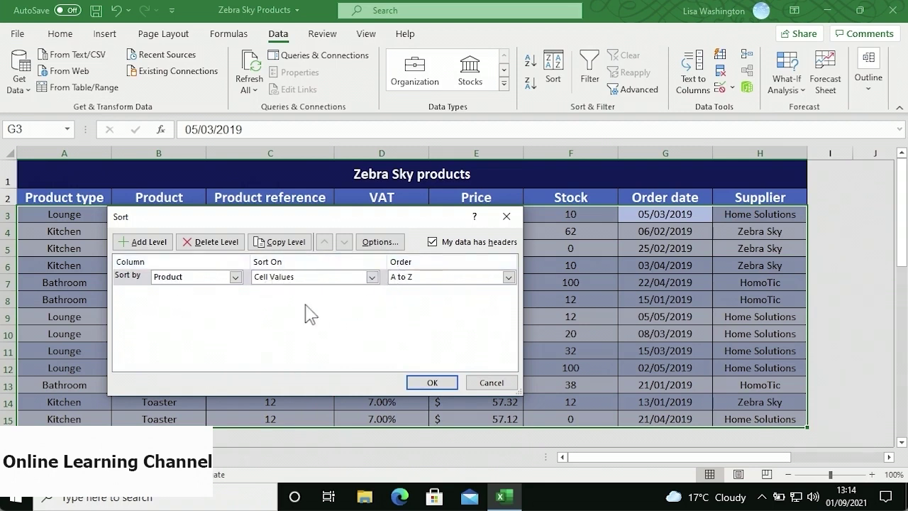
pyautogui.click(236, 277)
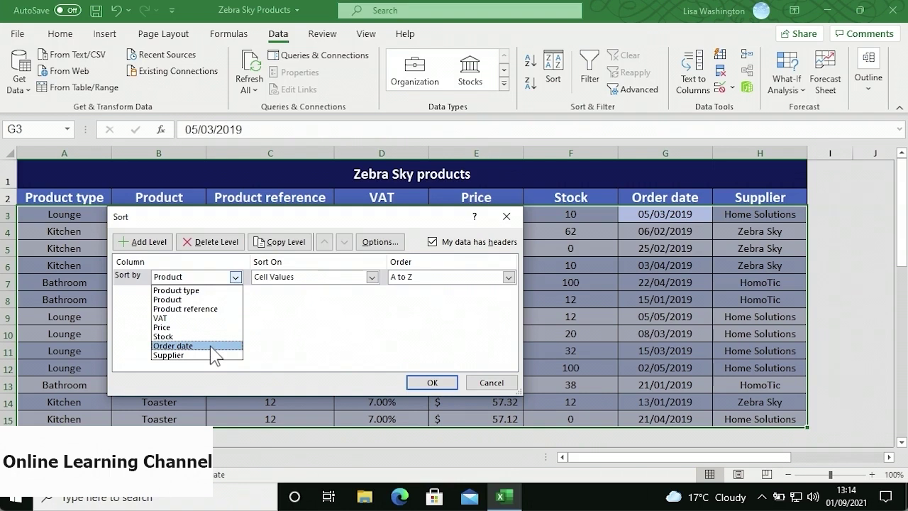
pyautogui.click(210, 348)
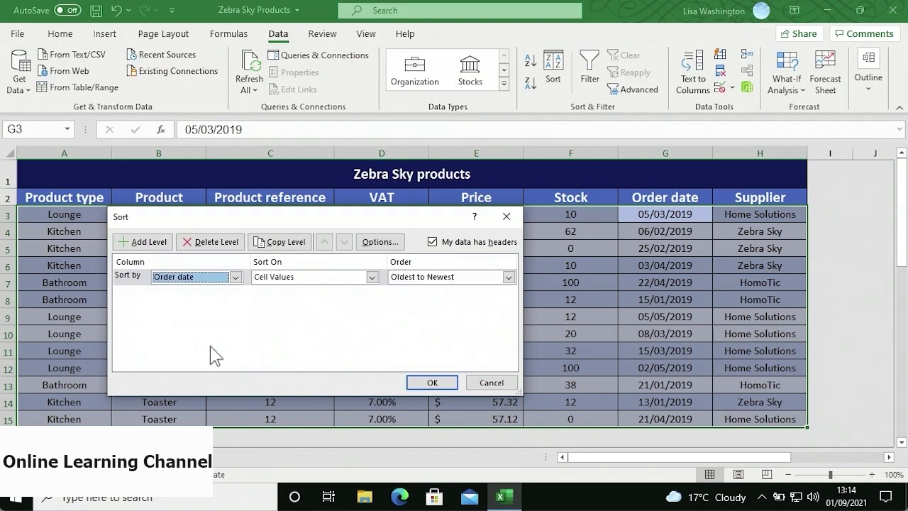
pyautogui.click(371, 277)
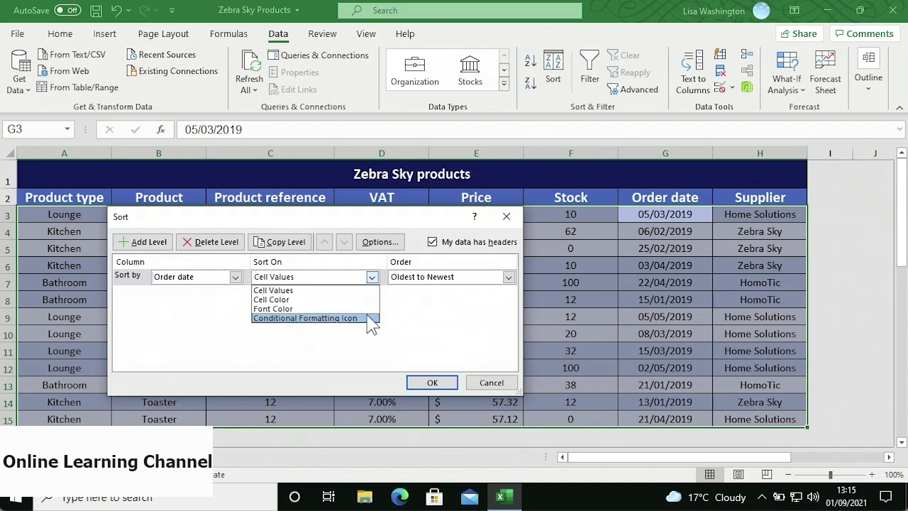
pyautogui.click(368, 290)
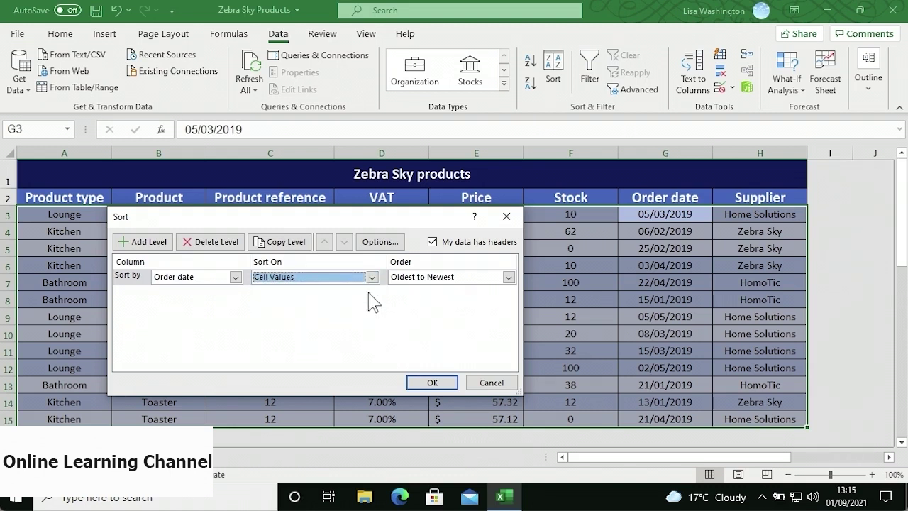
pyautogui.click(508, 277)
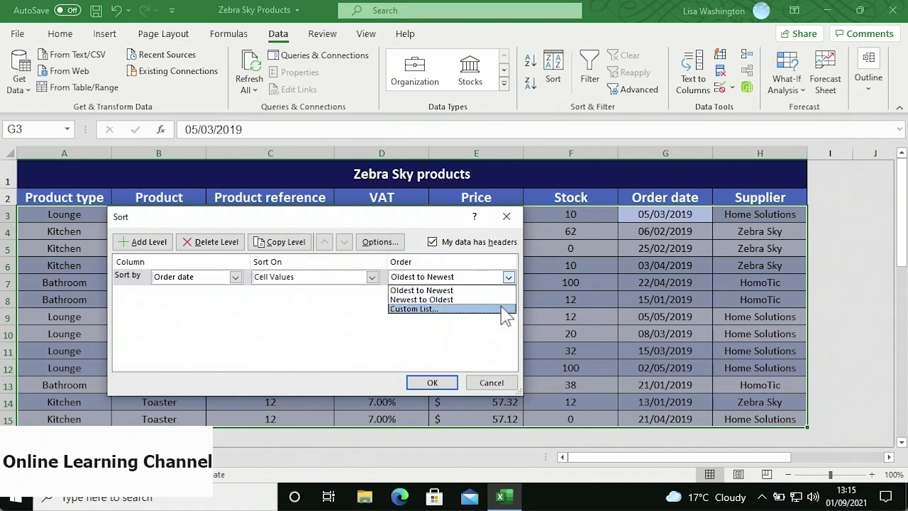
pyautogui.click(501, 300)
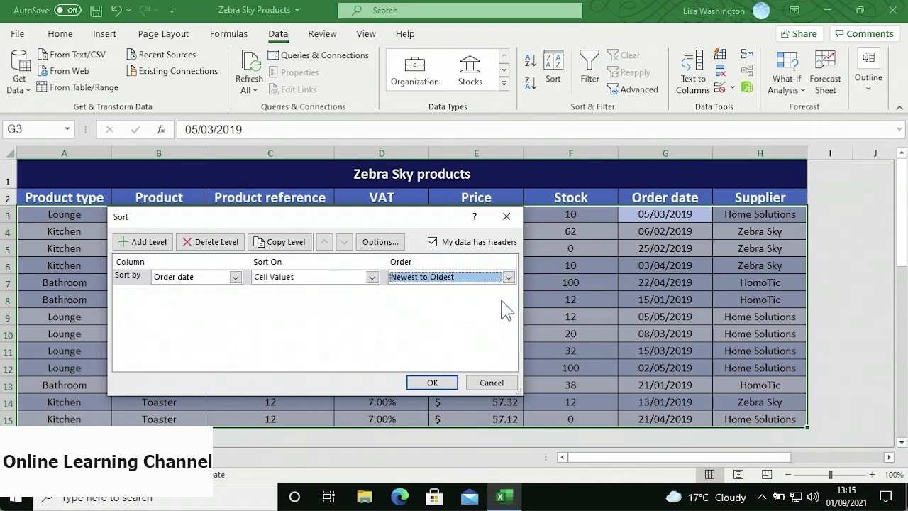
pyautogui.click(432, 382)
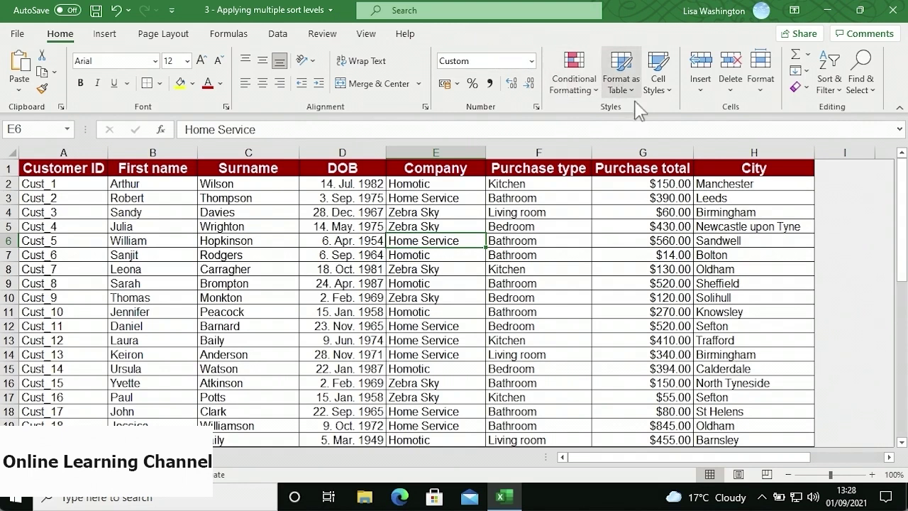
# - In the Applying multiple sort levels workbook, set up a two-level custom sort with Purchase type, Cell Values, A to Z as the first level
pyautogui.click(827, 102)
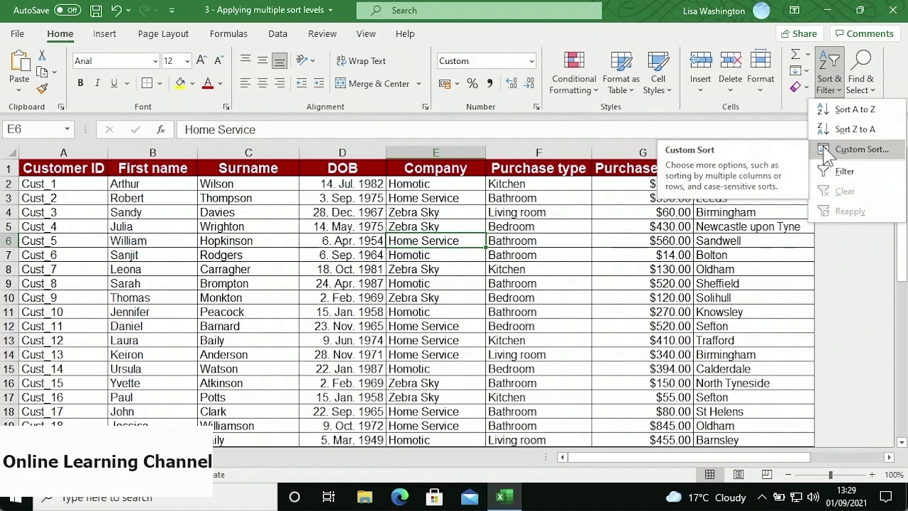
pyautogui.click(282, 35)
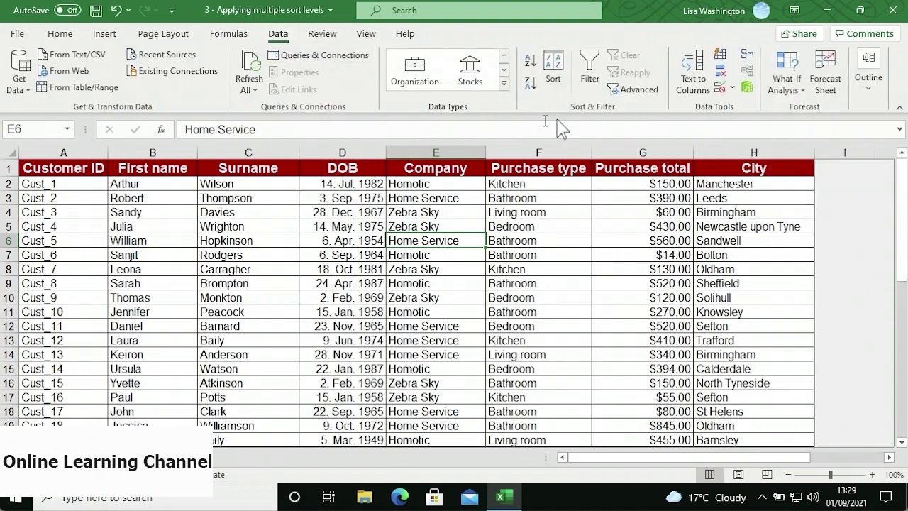
pyautogui.click(554, 68)
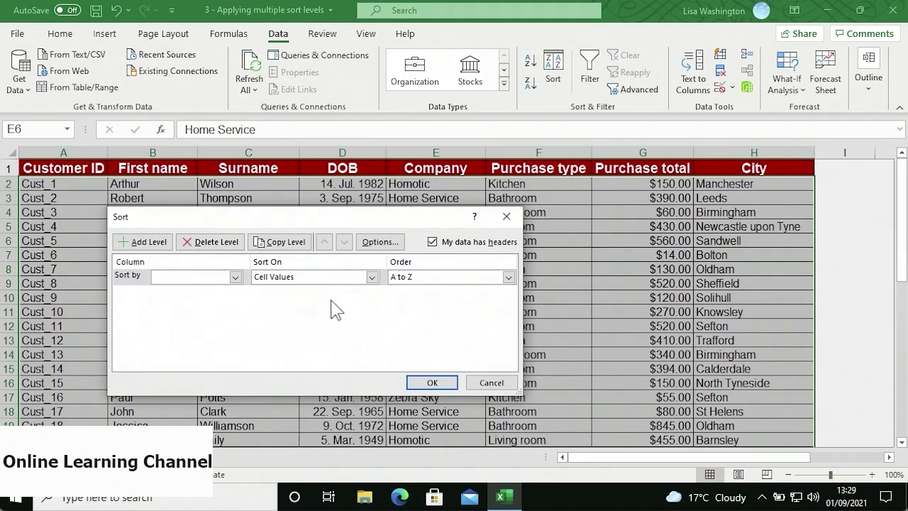
pyautogui.click(155, 243)
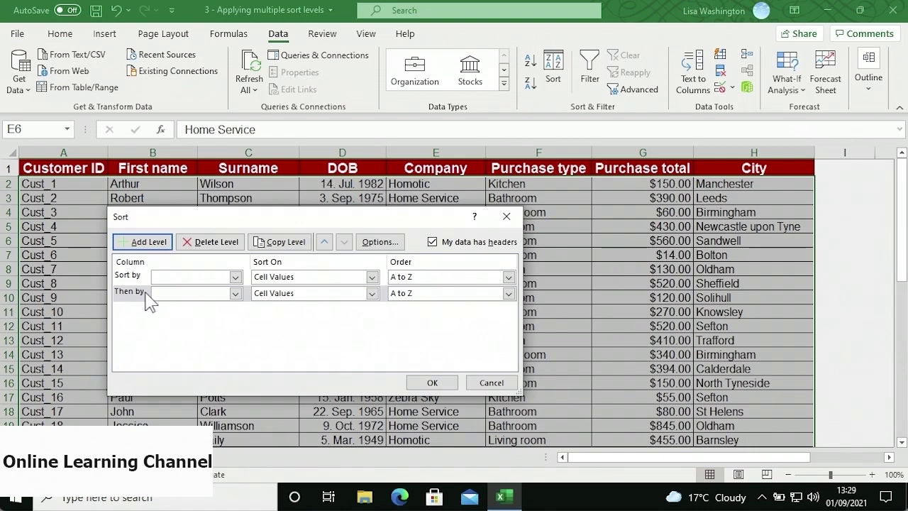
pyautogui.click(234, 278)
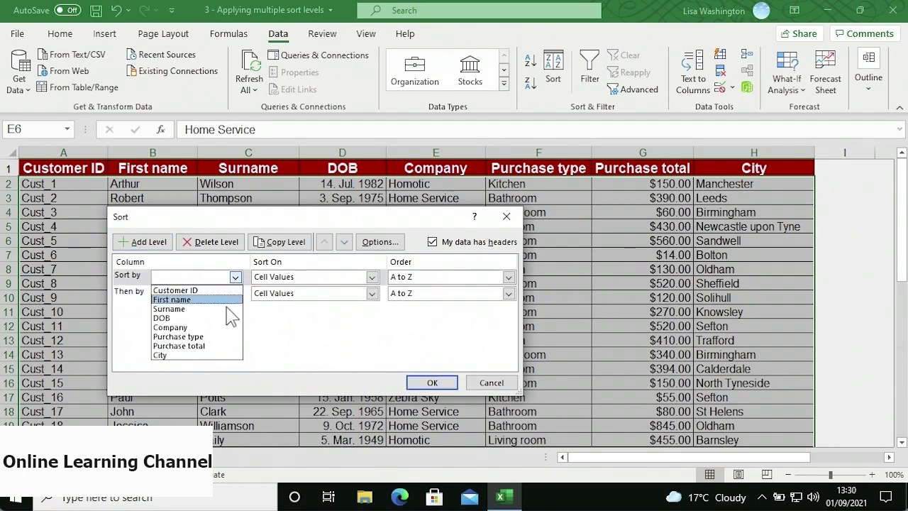
pyautogui.click(221, 337)
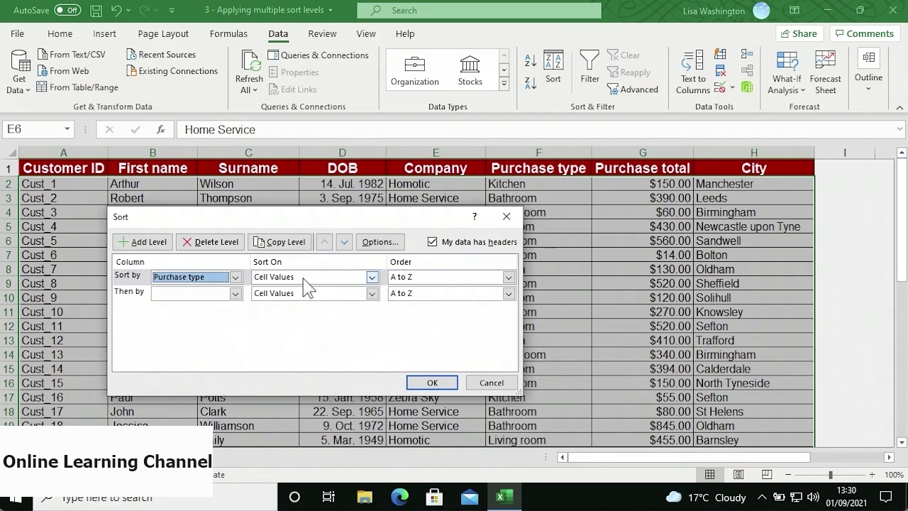
pyautogui.click(371, 277)
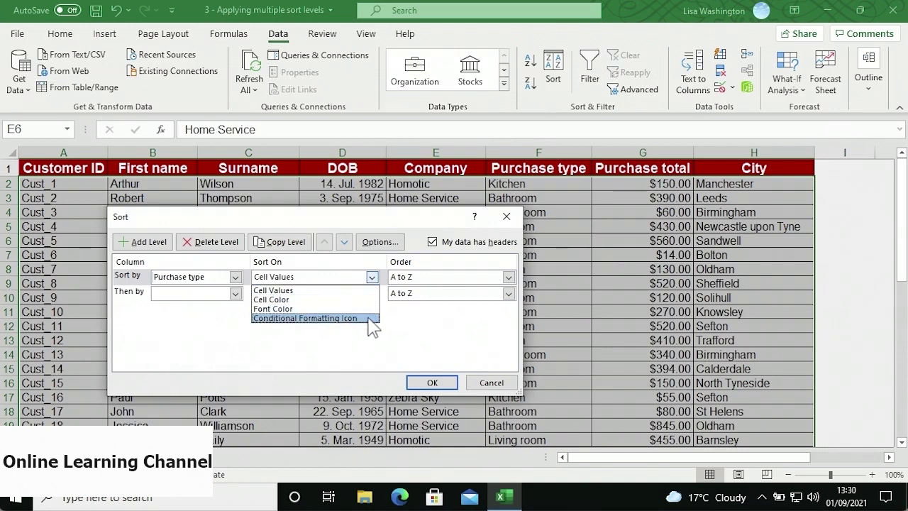
pyautogui.click(368, 292)
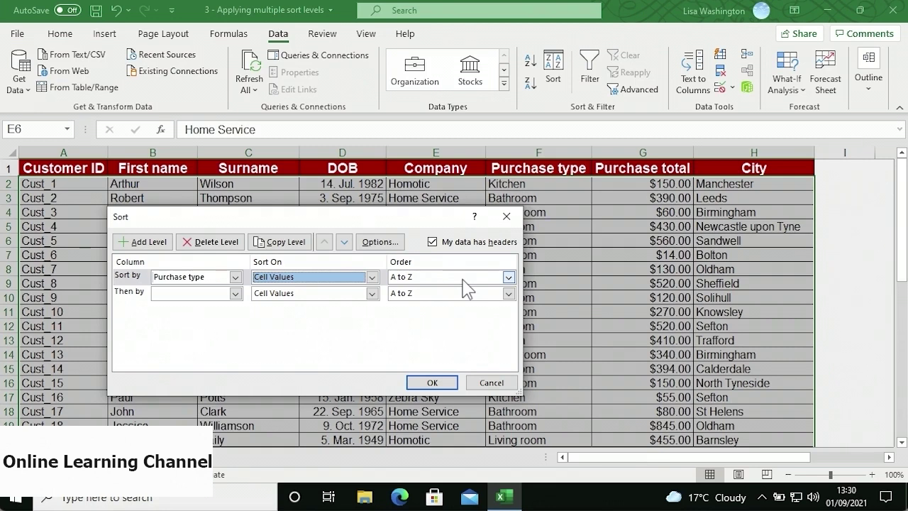
pyautogui.click(509, 277)
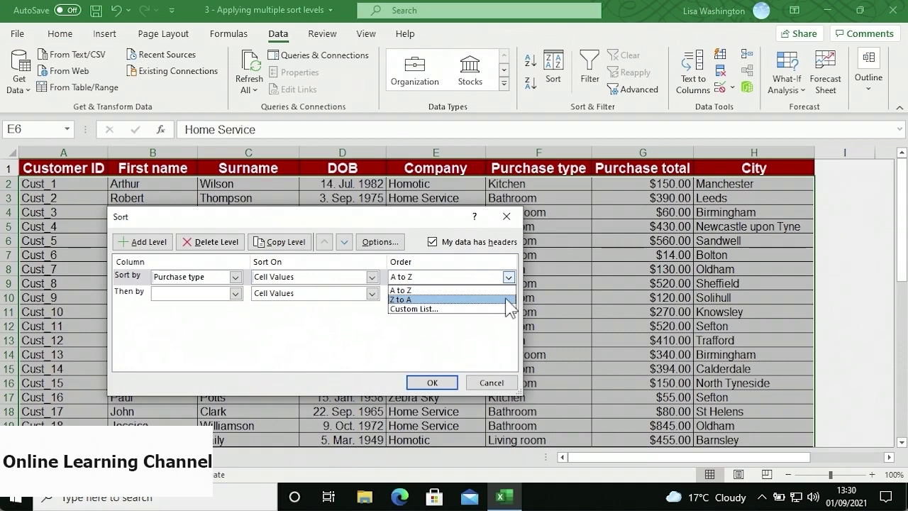
pyautogui.click(505, 292)
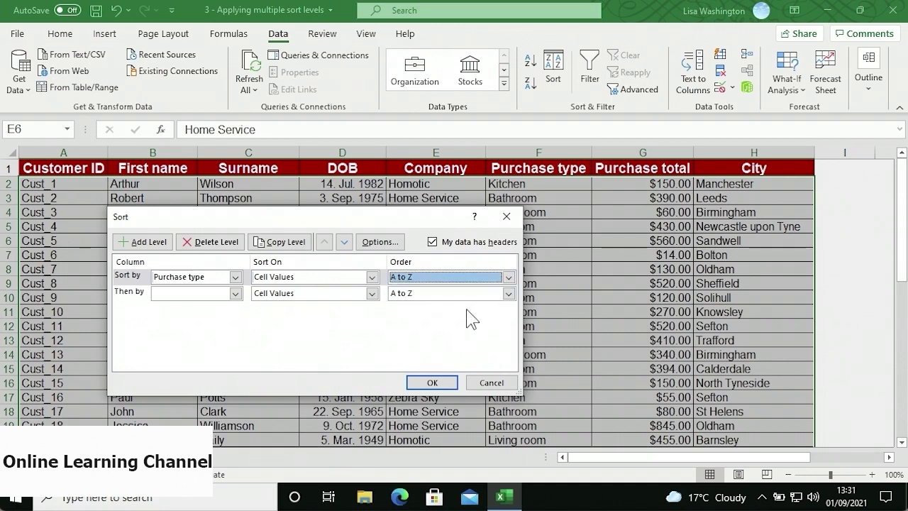
# - Set the second sort level to Purchase total, ordered Largest to Smallest
pyautogui.click(234, 293)
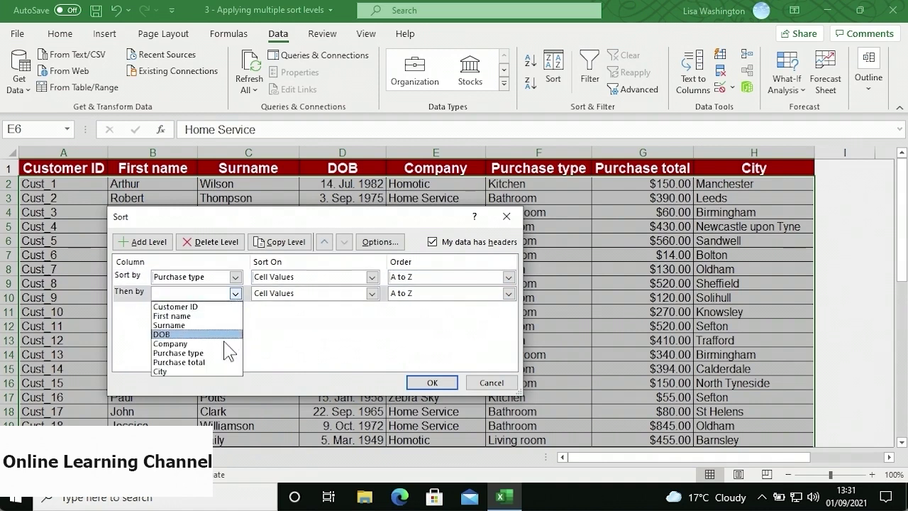
pyautogui.click(223, 365)
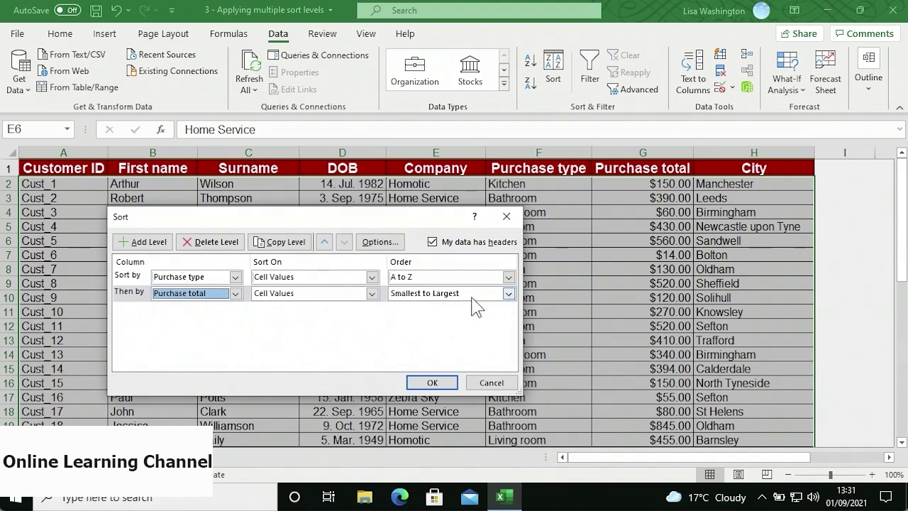
pyautogui.click(508, 294)
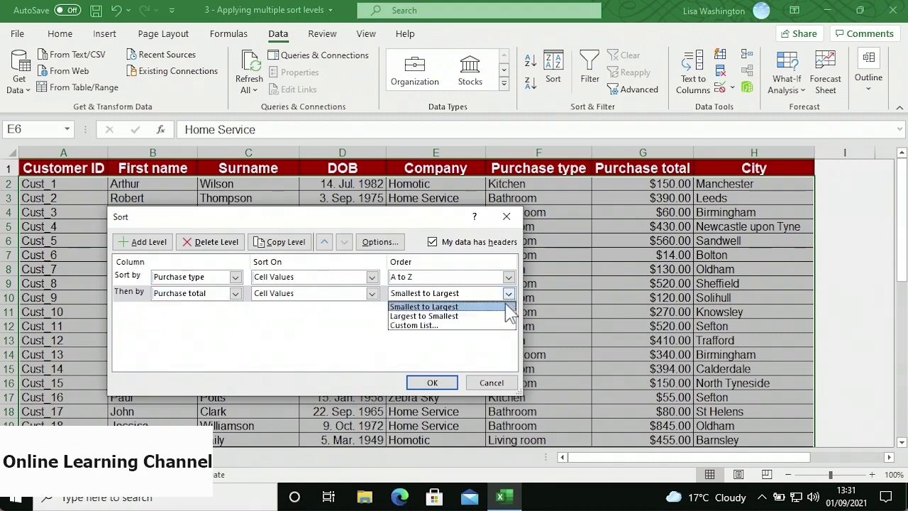
pyautogui.click(508, 323)
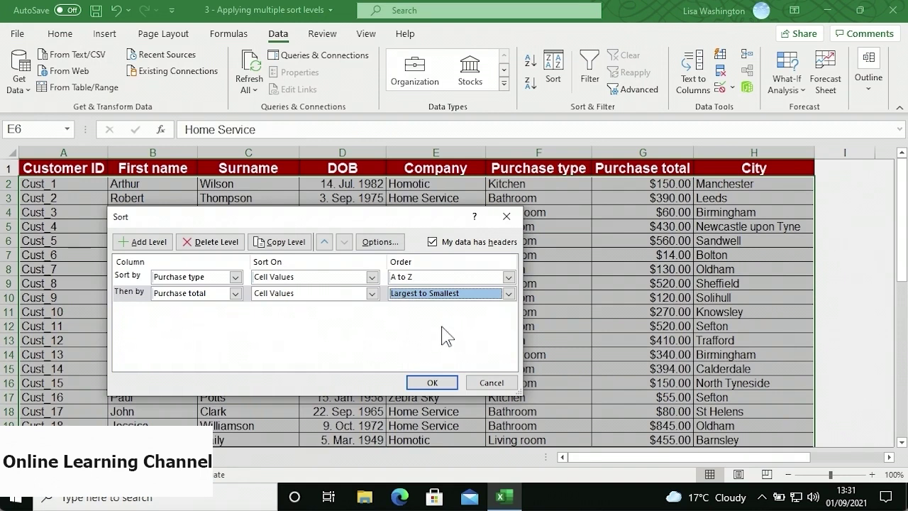
# - Copy the Purchase total sort level, and reorder the levels so both Purchase total levels come before Purchase type
pyautogui.click(386, 298)
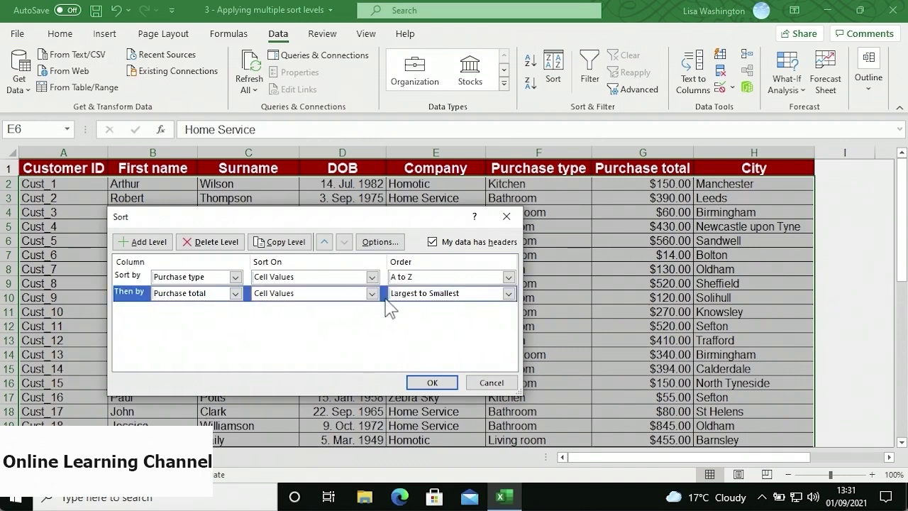
pyautogui.click(310, 245)
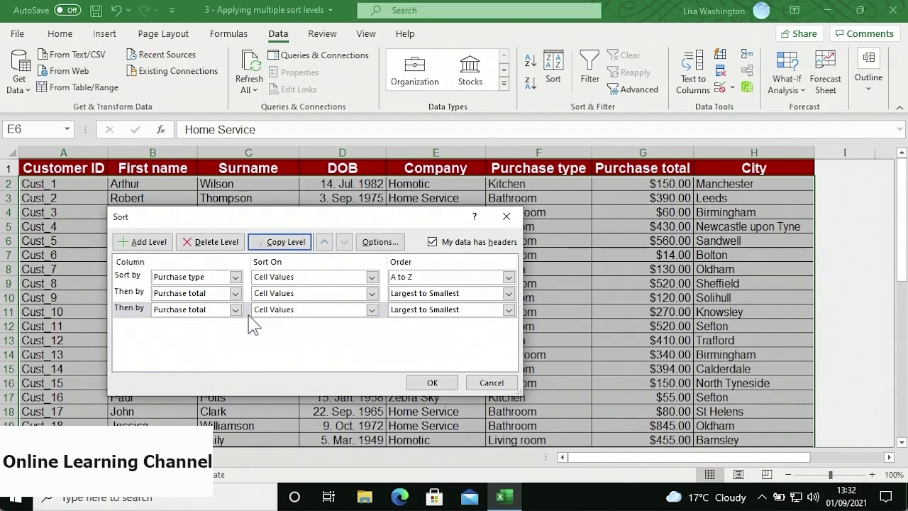
pyautogui.click(323, 242)
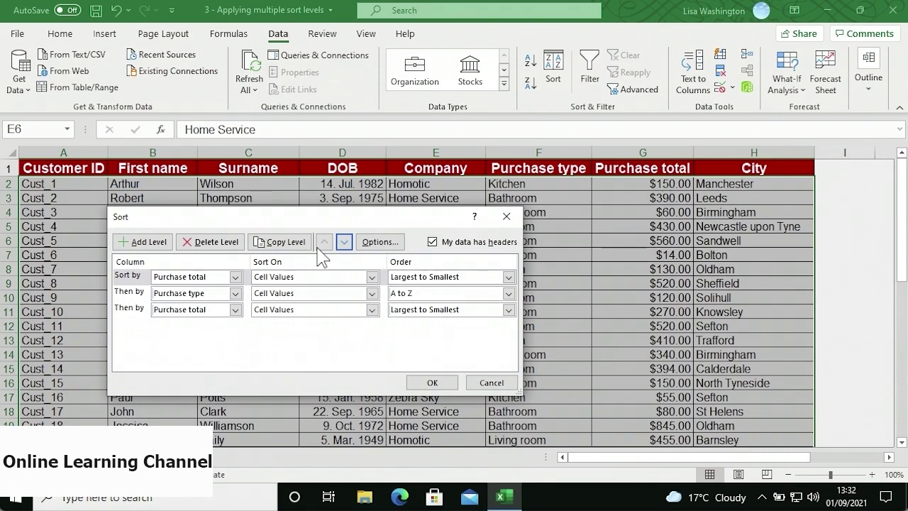
pyautogui.click(249, 294)
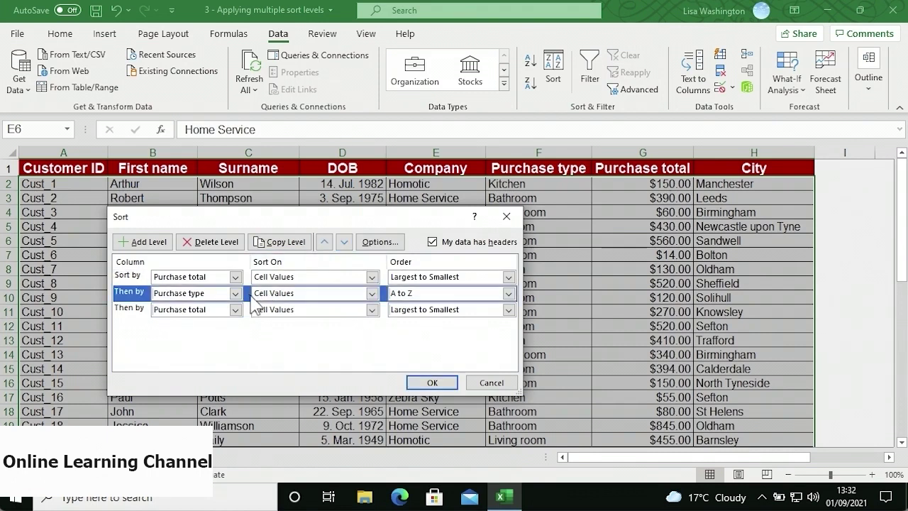
pyautogui.click(344, 241)
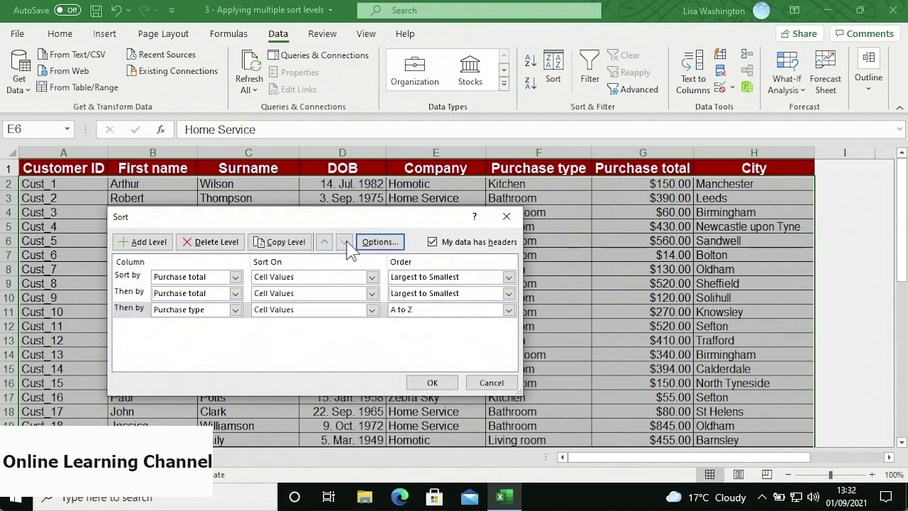
# - Examine the case sensitivity and orientation settings in Sort Options, and close them without changing anything
pyautogui.click(383, 278)
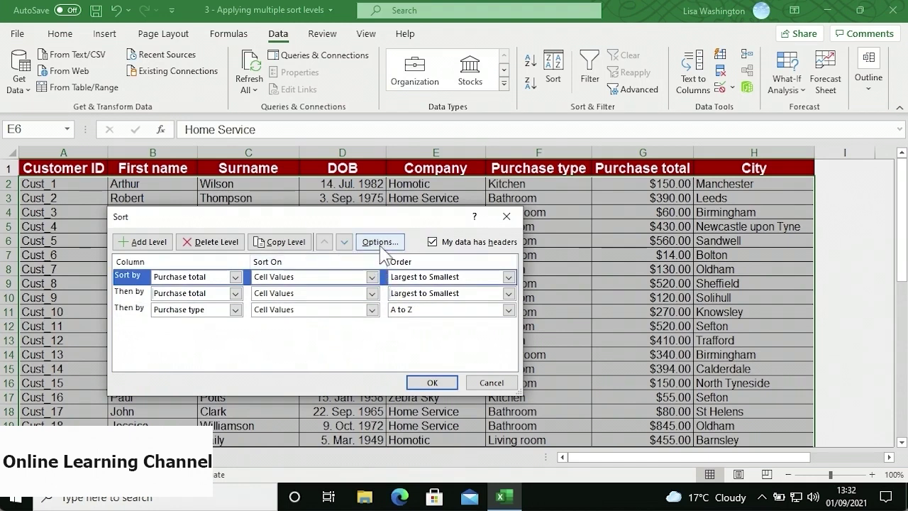
pyautogui.click(380, 246)
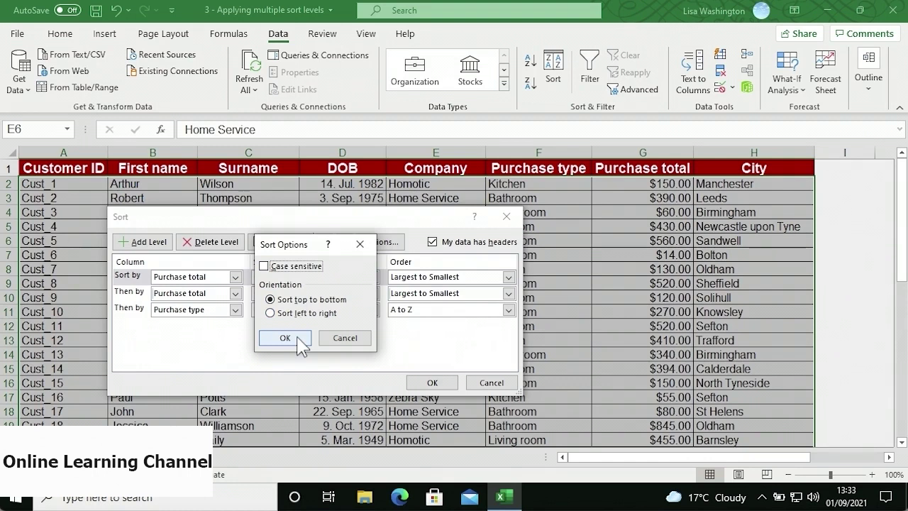
pyautogui.click(359, 244)
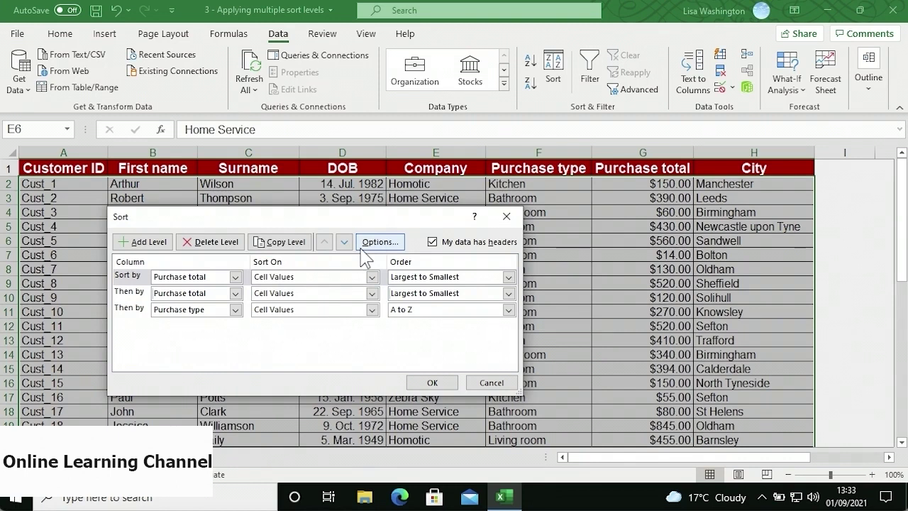
# - Delete the first of the duplicate Purchase total levels and apply the sort by Purchase total and Purchase type
pyautogui.click(385, 276)
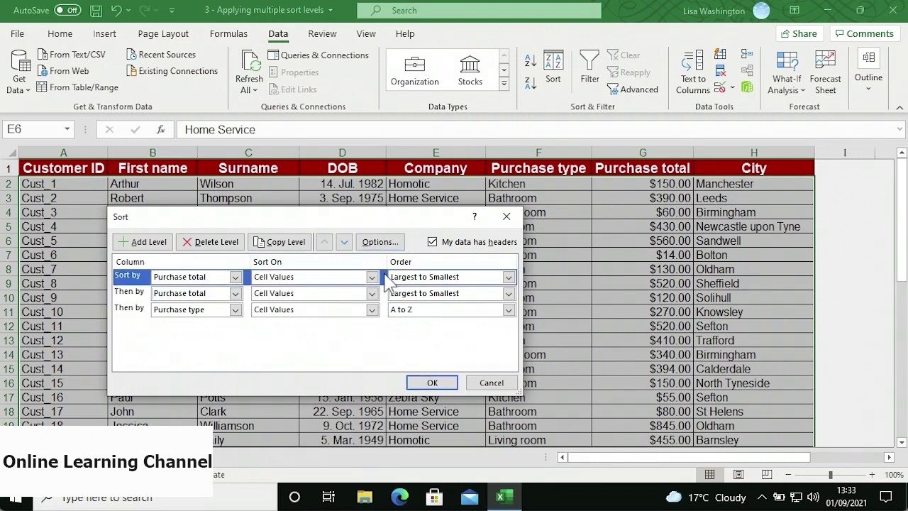
pyautogui.click(224, 246)
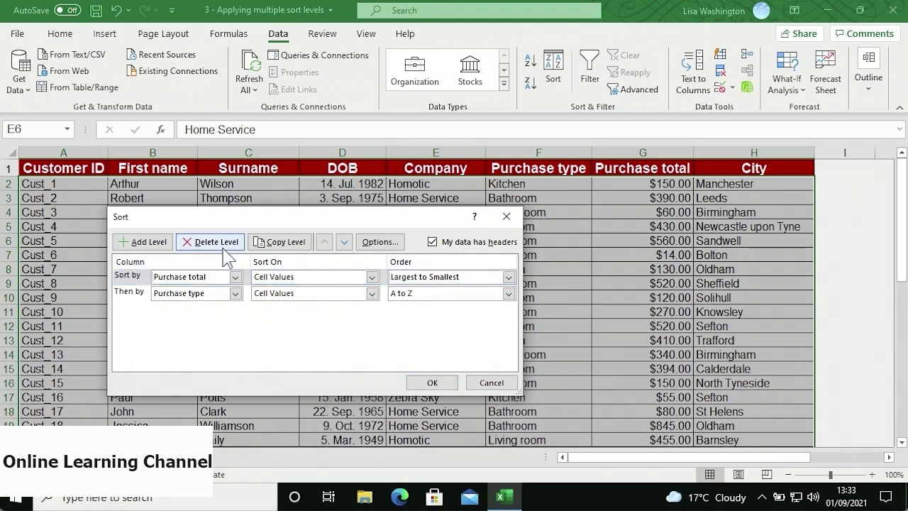
pyautogui.click(415, 386)
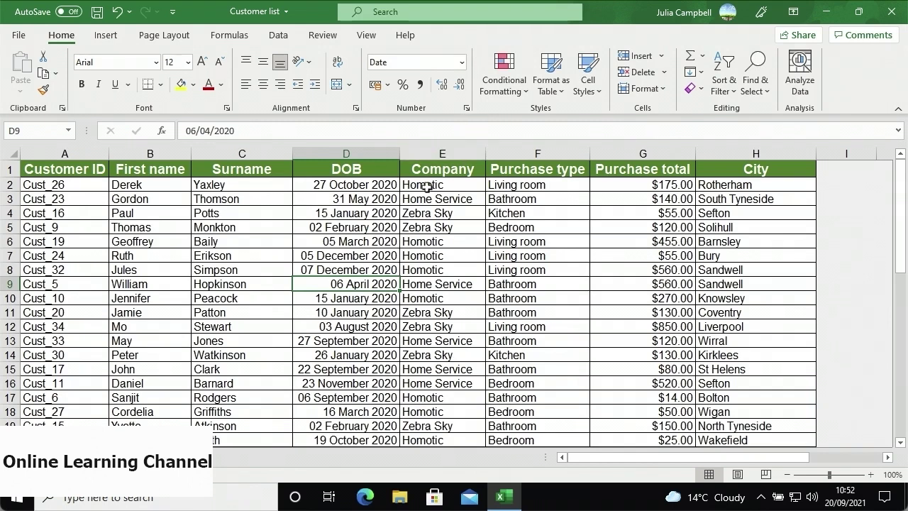
# - Start a custom sort of the customer table using the DOB column as the sort key
pyautogui.click(369, 251)
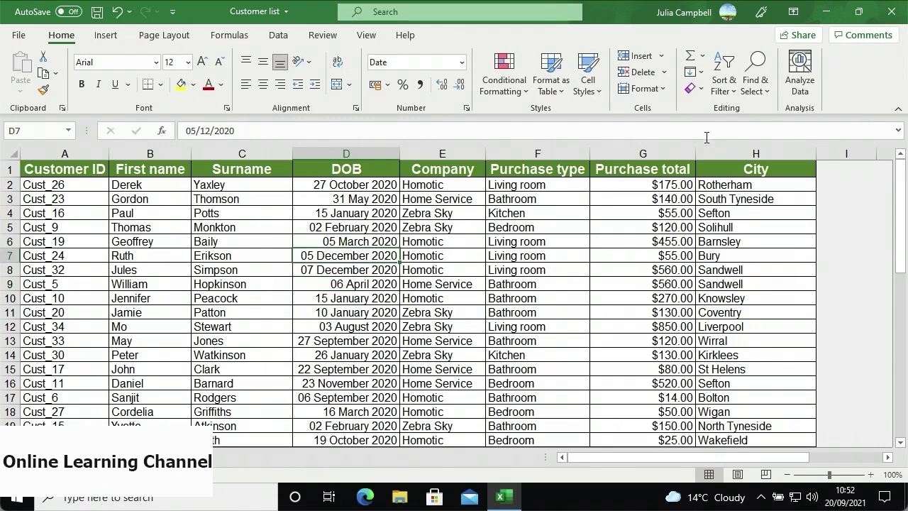
pyautogui.click(733, 99)
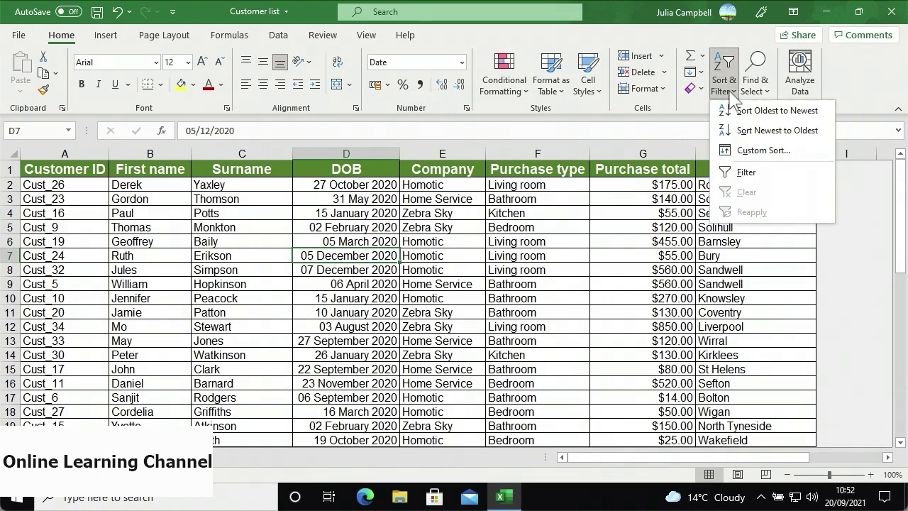
pyautogui.click(742, 150)
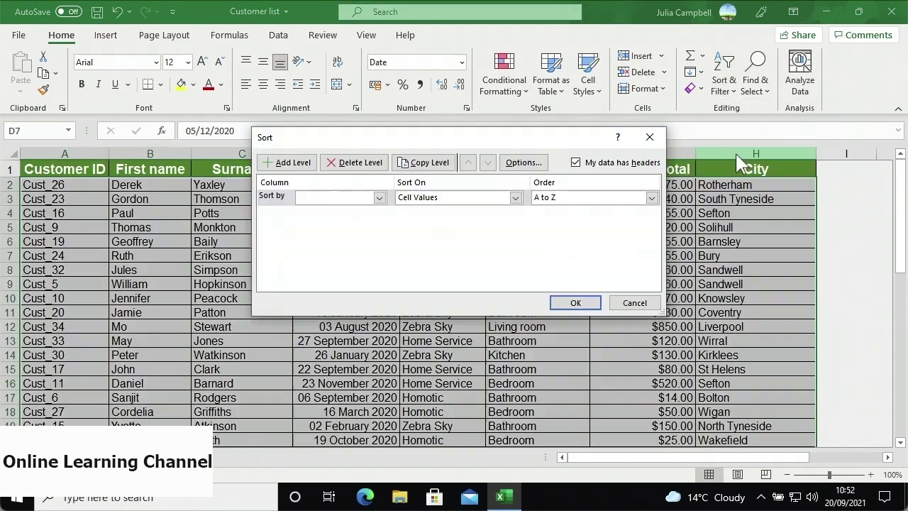
pyautogui.click(380, 198)
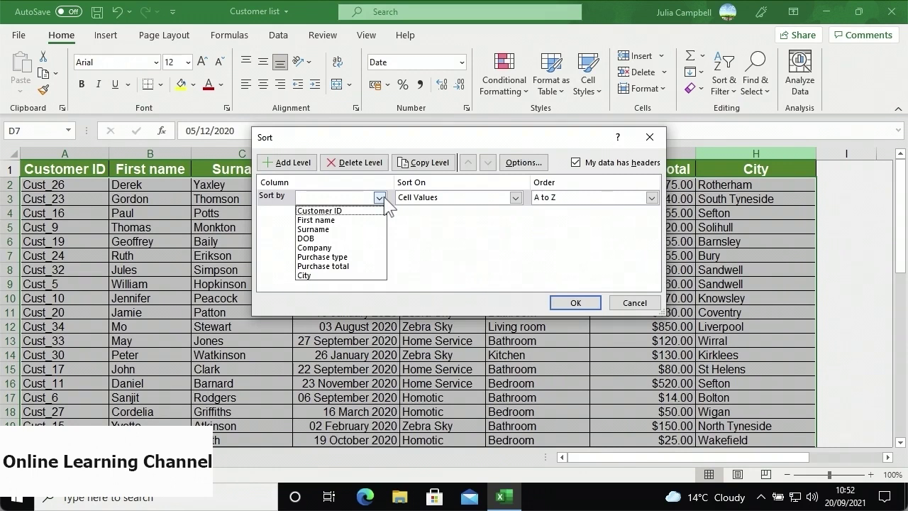
pyautogui.click(369, 239)
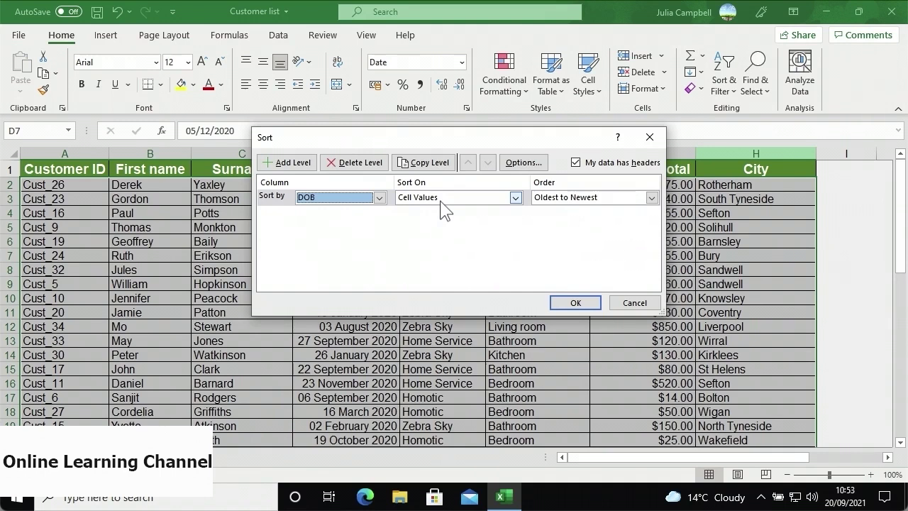
# - Set the DOB sort order to the built-in custom list "Jan, Feb, Mar, Apr…" and apply the sort
pyautogui.click(651, 198)
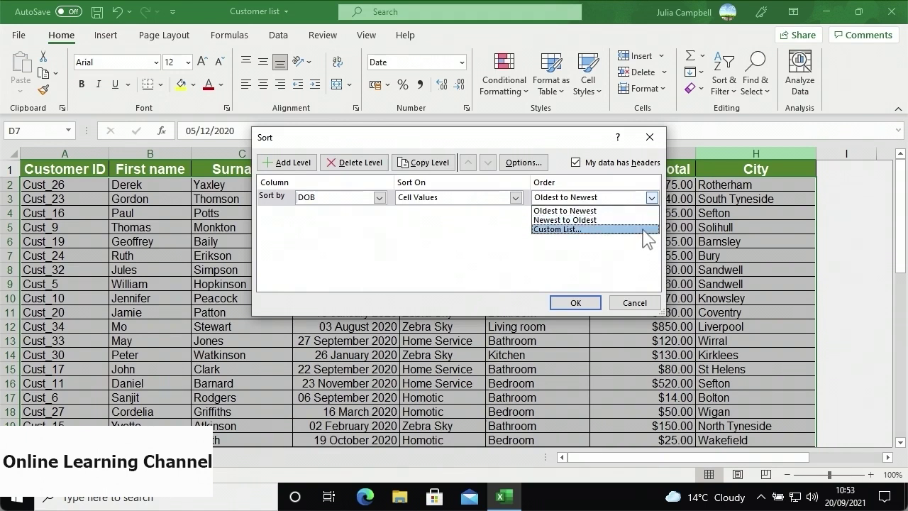
pyautogui.click(643, 230)
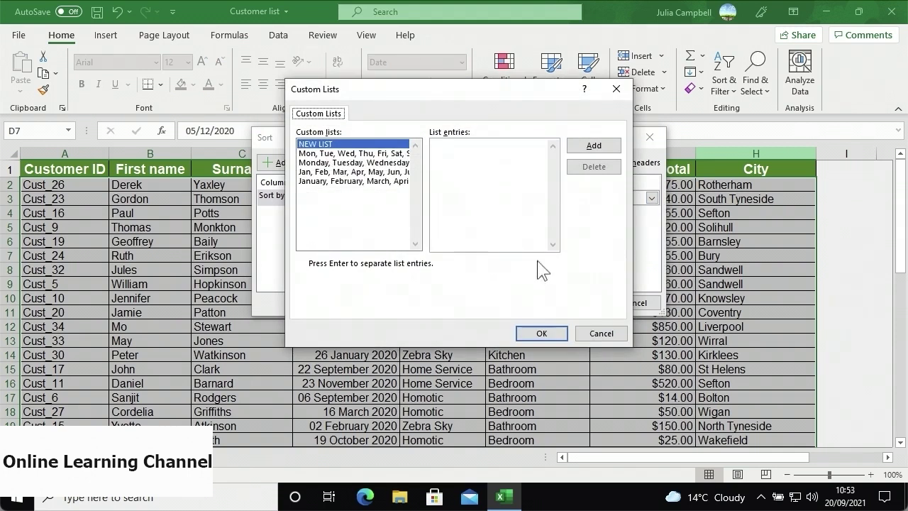
pyautogui.click(380, 174)
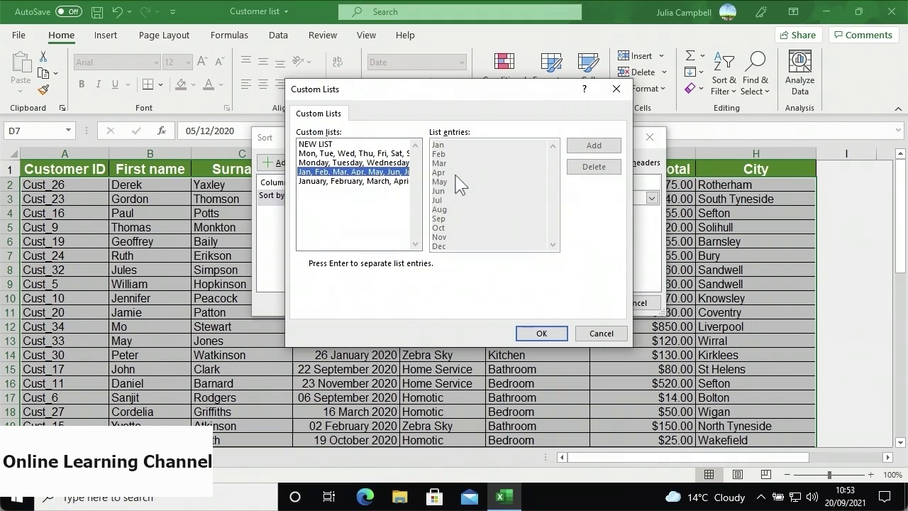
pyautogui.click(537, 336)
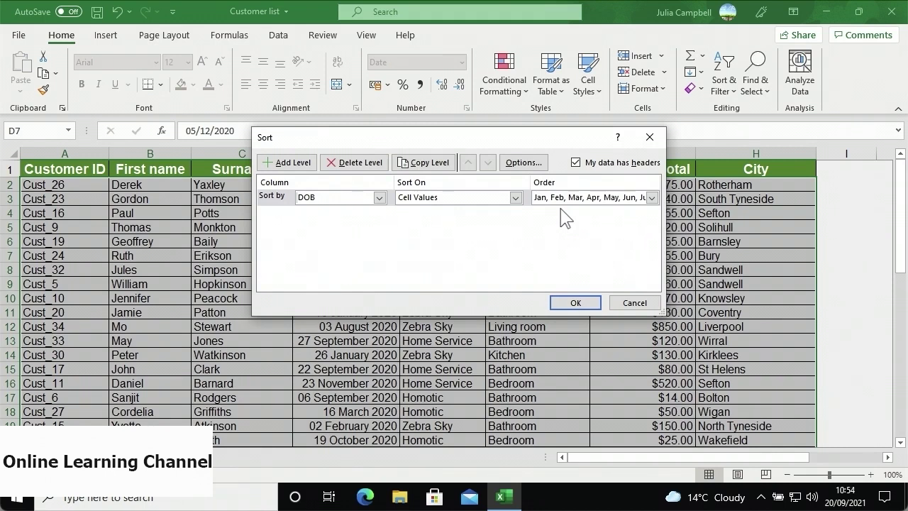
pyautogui.click(571, 302)
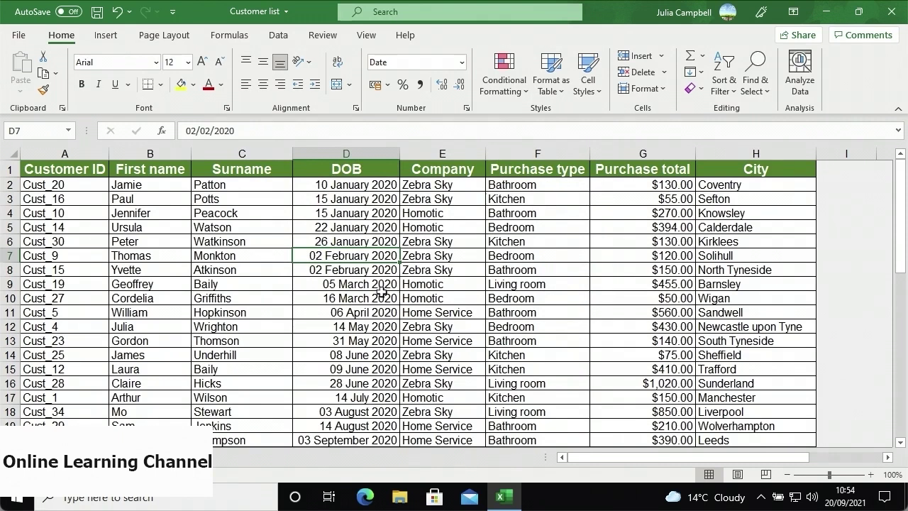
# - Start another custom sort of the table and change the sort column to Purchase type
pyautogui.click(550, 215)
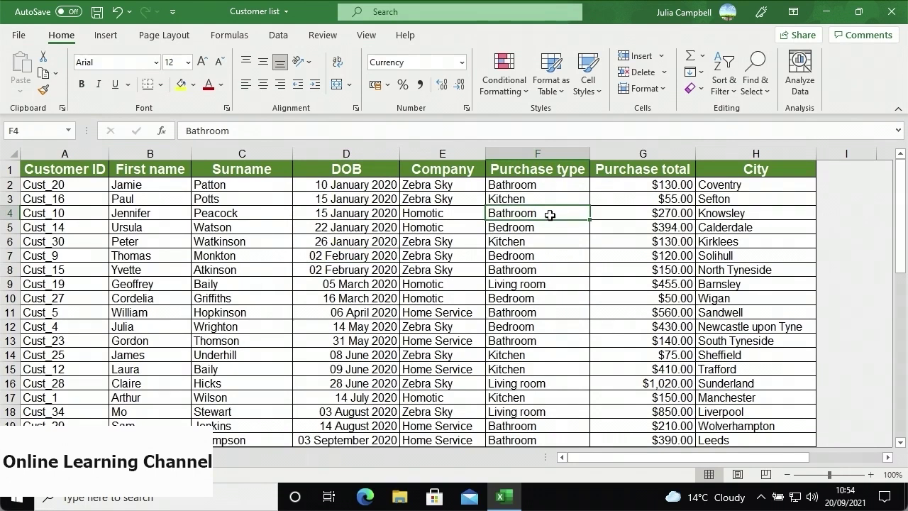
pyautogui.click(727, 84)
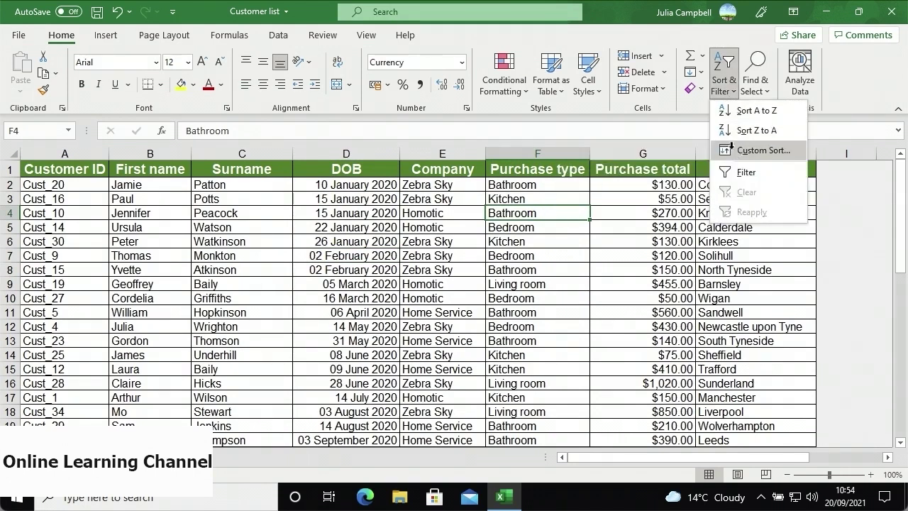
pyautogui.click(733, 151)
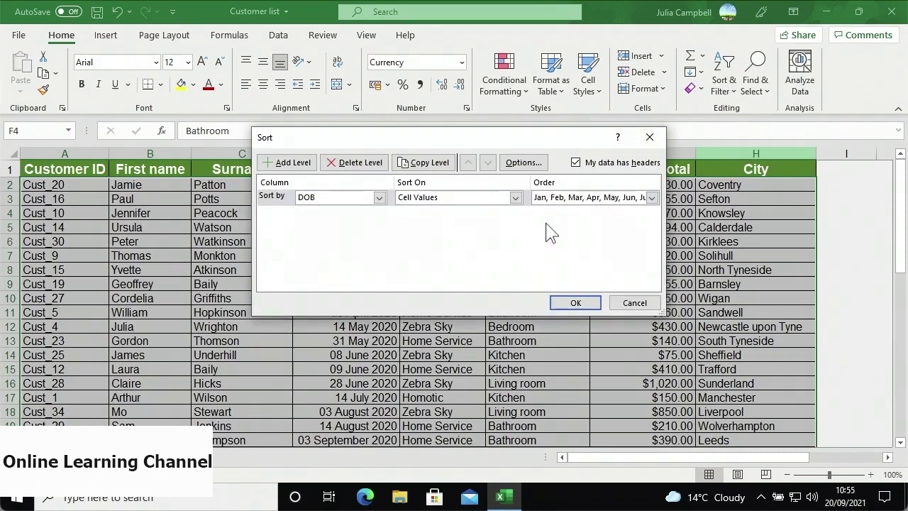
pyautogui.click(379, 199)
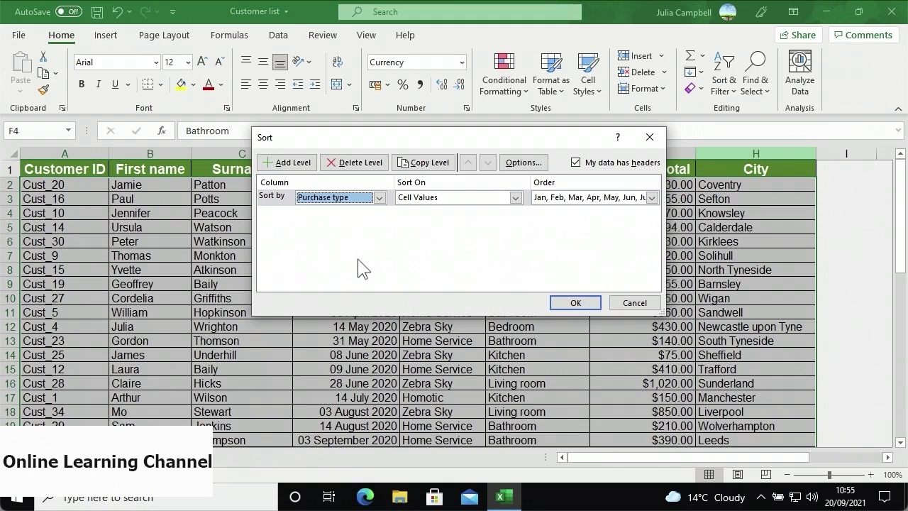
# - Add a new custom list for the sort order with the entries Kitchen, Bedroom, Bathroom, Living room
pyautogui.click(651, 198)
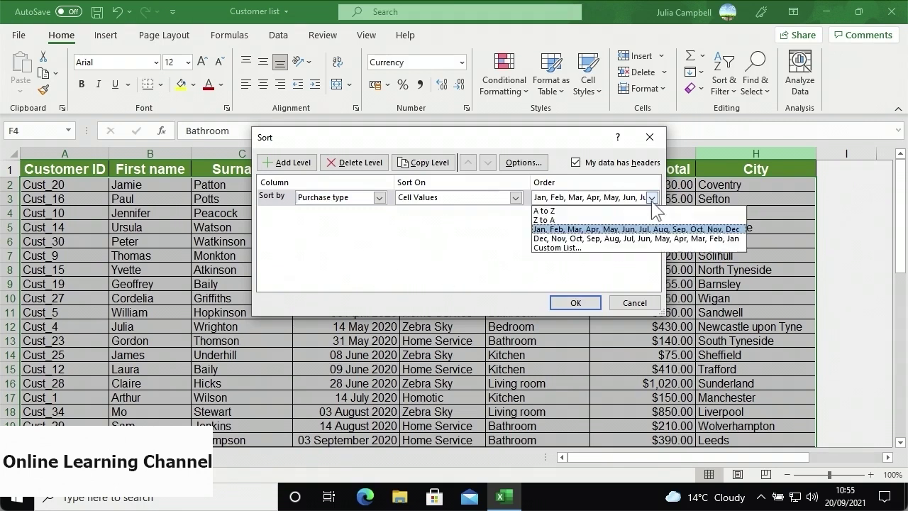
pyautogui.click(620, 247)
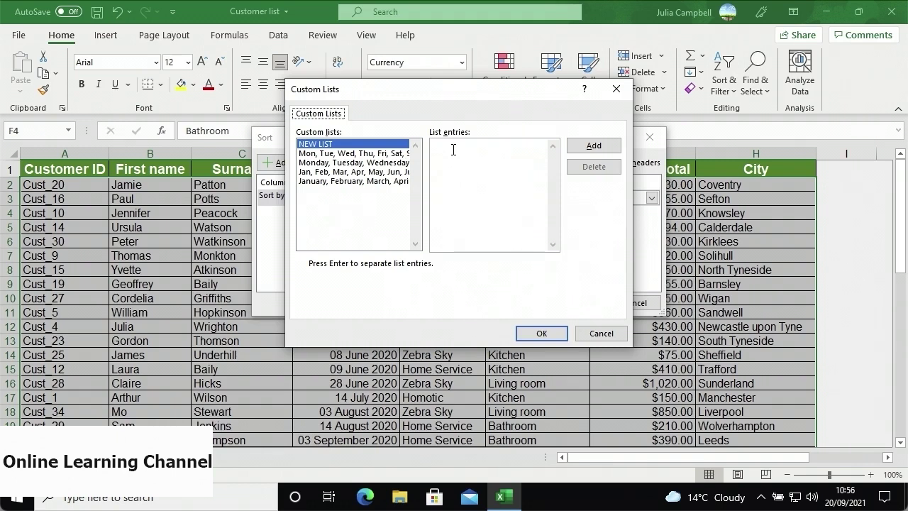
pyautogui.click(454, 150)
pyautogui.write('Kitchen, Bedroom, Bathroom, Livin')
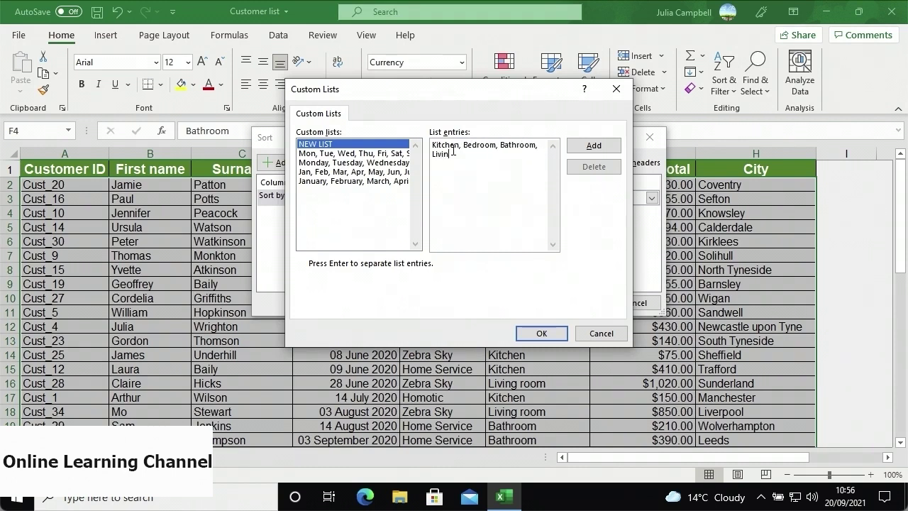
pyautogui.write('g room')
pyautogui.click(589, 146)
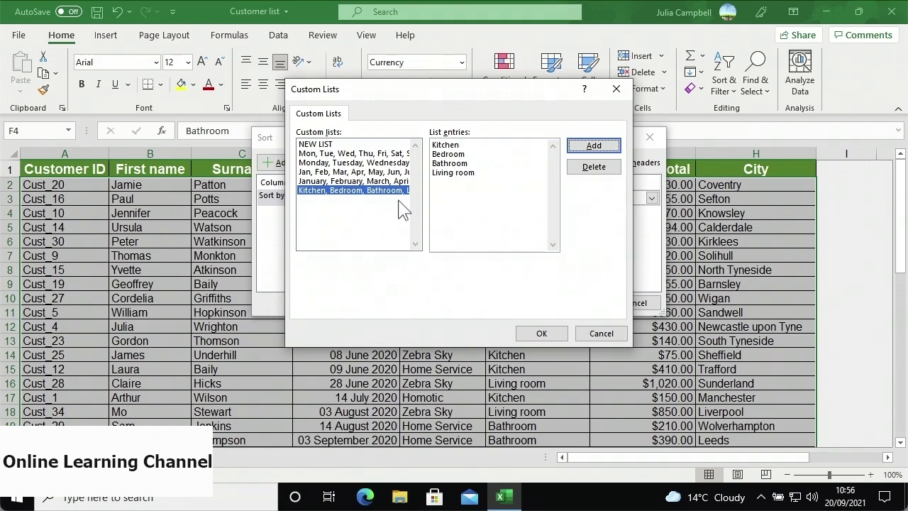
# - Apply the Kitchen, Bedroom, Bathroom, Living room order to the Purchase type sort and review the sorted rows
pyautogui.click(537, 334)
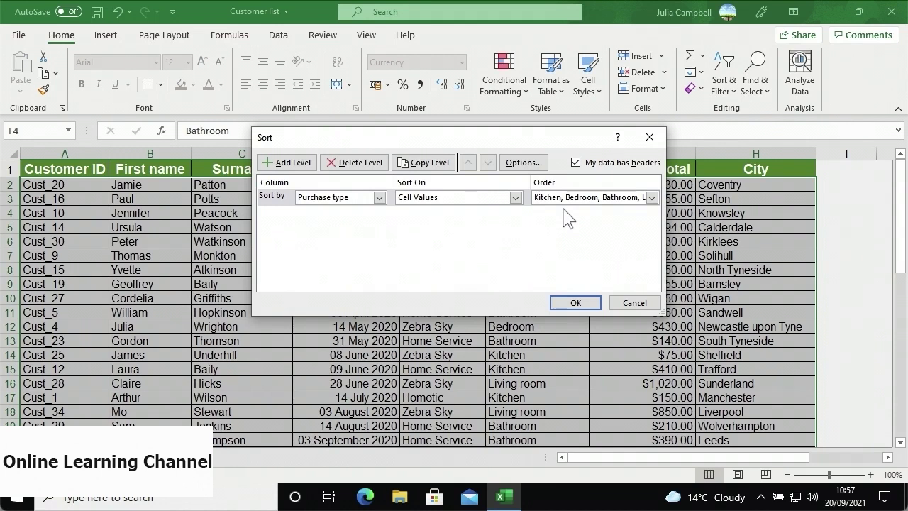
pyautogui.click(562, 304)
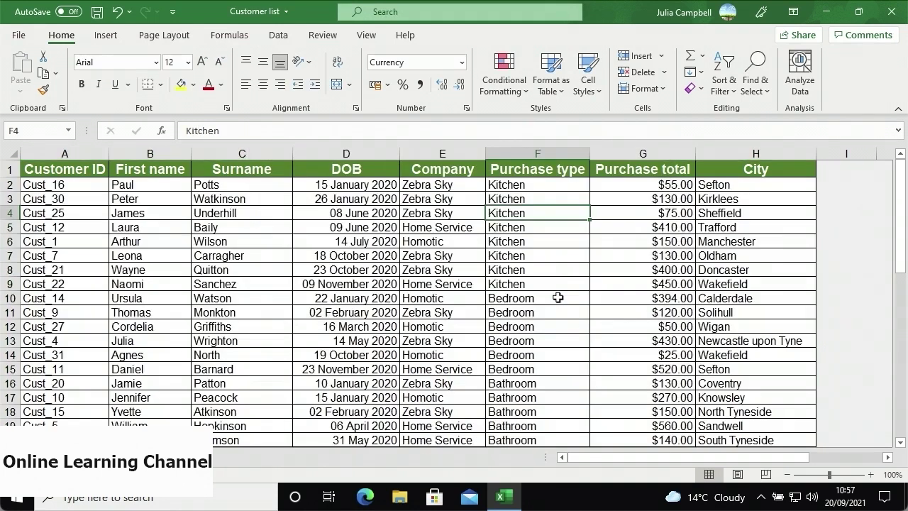
pyautogui.scroll(-6, 551, 308)
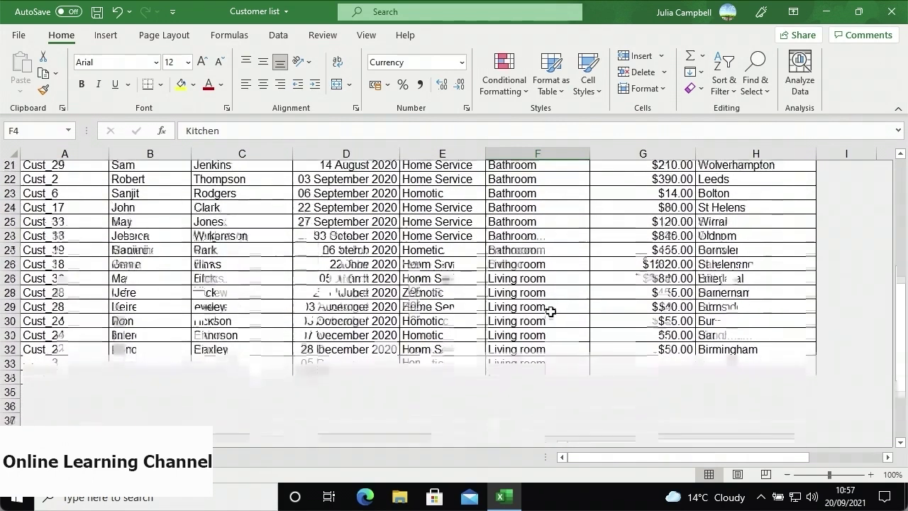
pyautogui.scroll(7, 551, 312)
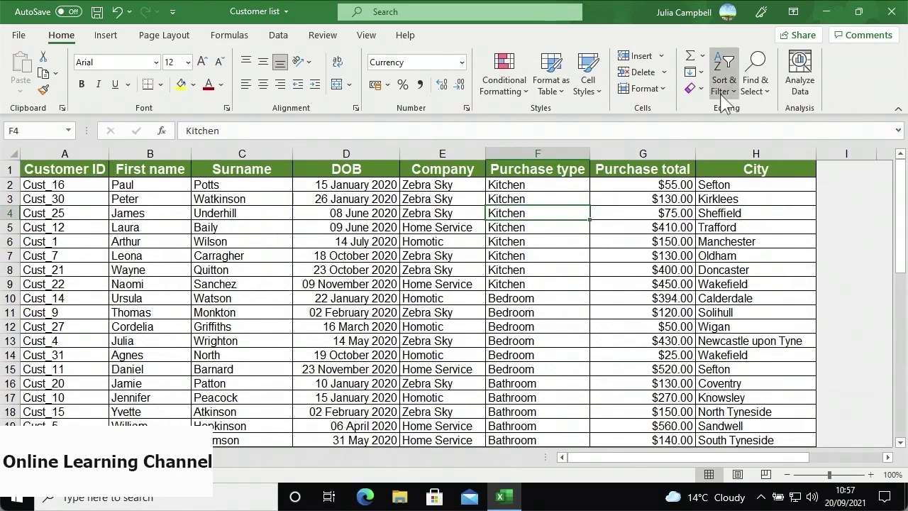
# - Permanently delete the Kitchen, Bedroom, Bathroom, Living room custom list, then close the sort settings without sorting again
pyautogui.click(723, 97)
pyautogui.click(727, 147)
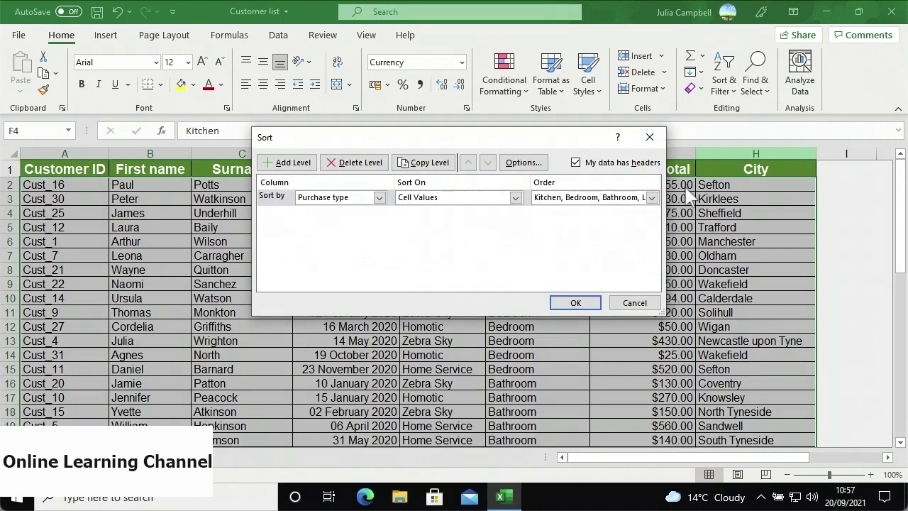
pyautogui.click(651, 197)
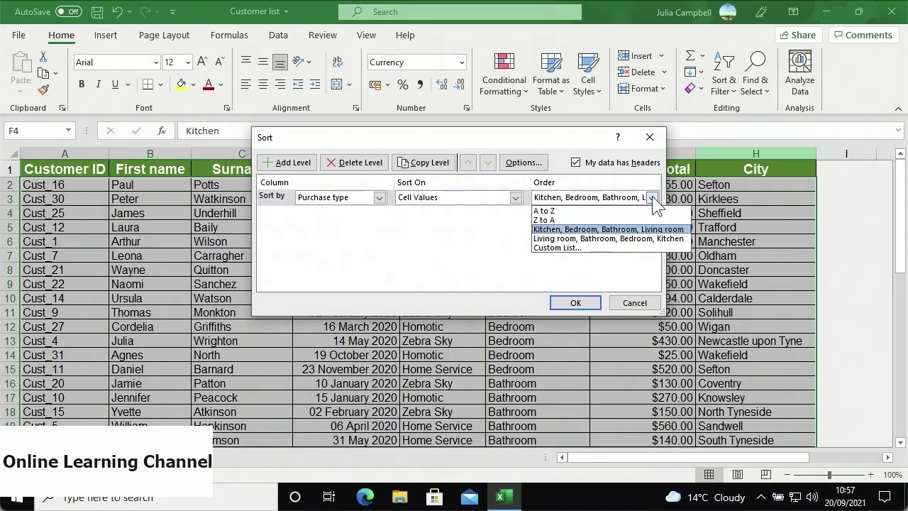
pyautogui.click(631, 247)
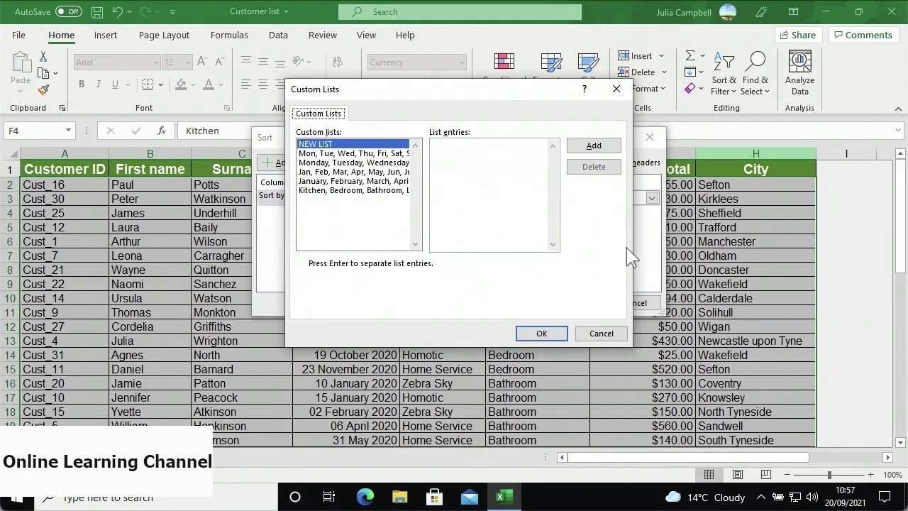
pyautogui.click(399, 191)
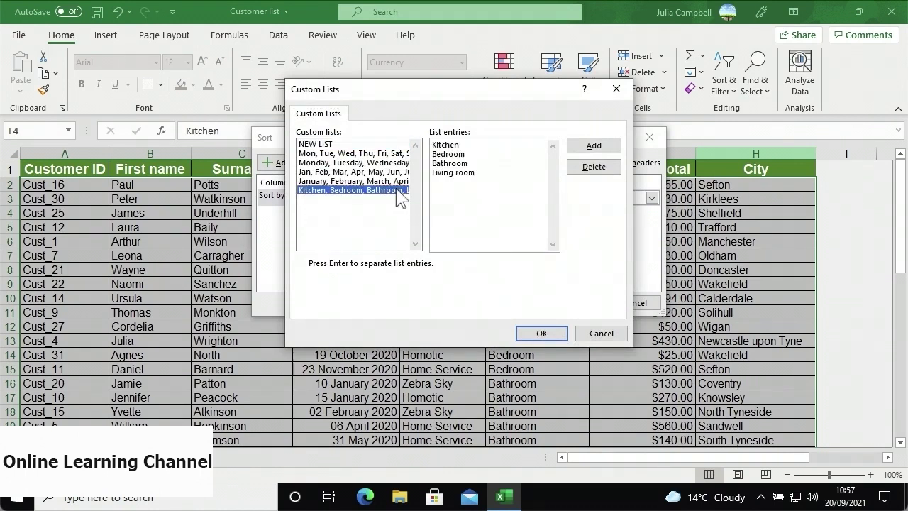
pyautogui.click(579, 172)
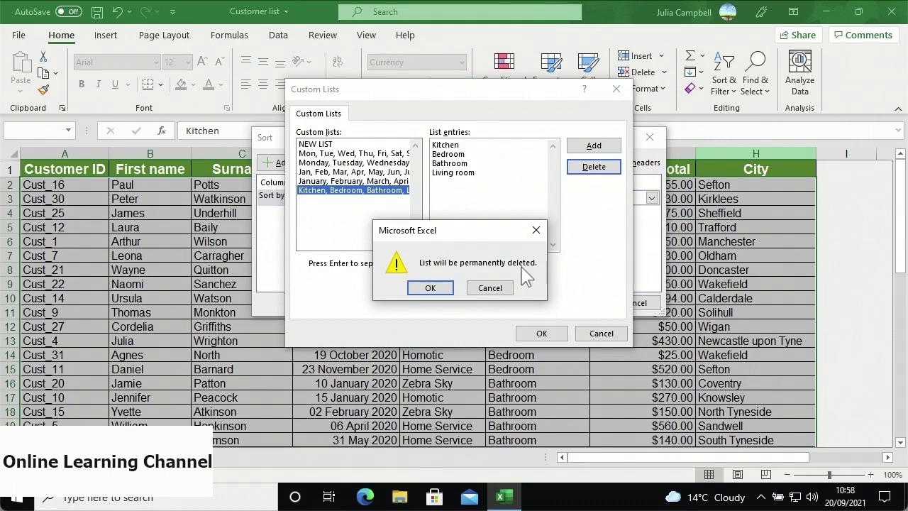
pyautogui.click(430, 287)
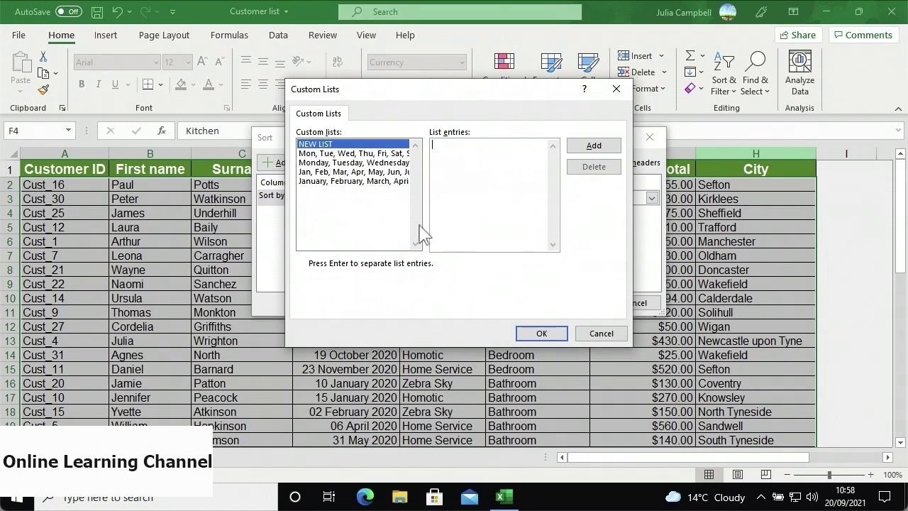
pyautogui.click(533, 335)
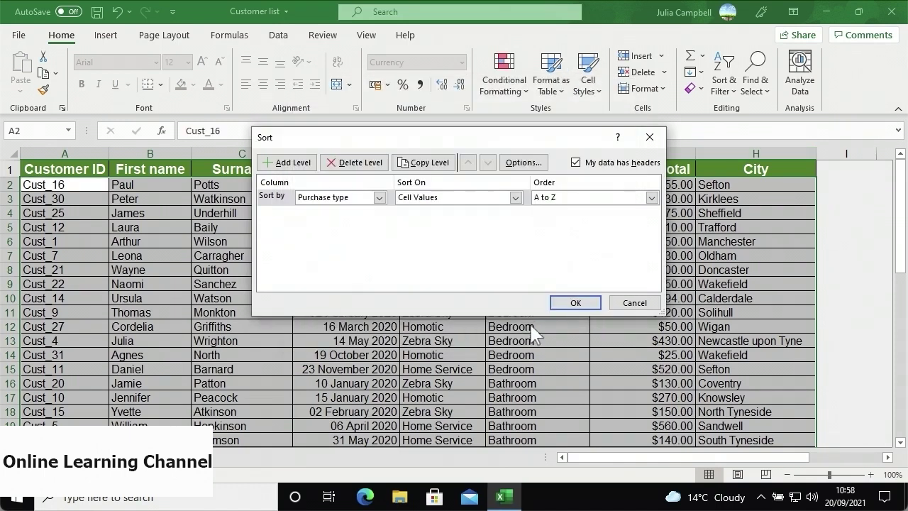
pyautogui.click(649, 138)
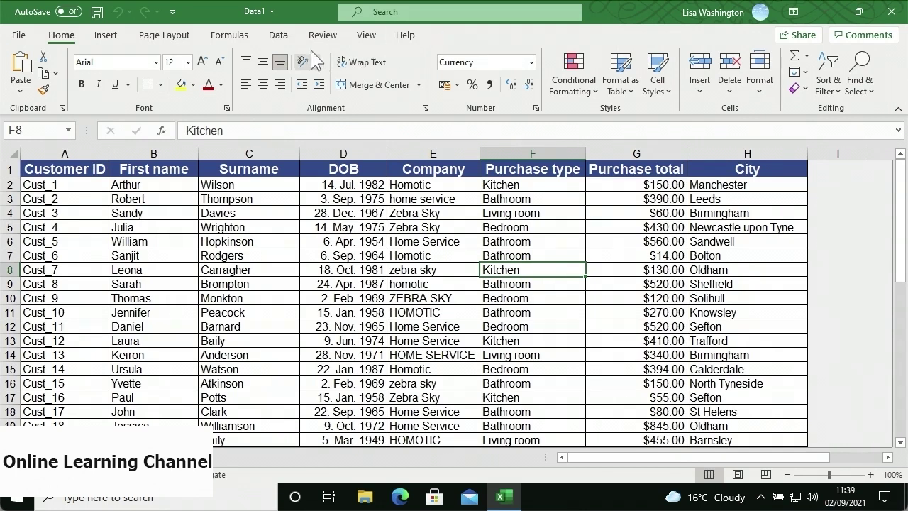
# - Start a custom sort of the Data1 customer table and turn on case-sensitive sorting, keeping the top-to-bottom orientation
pyautogui.click(293, 36)
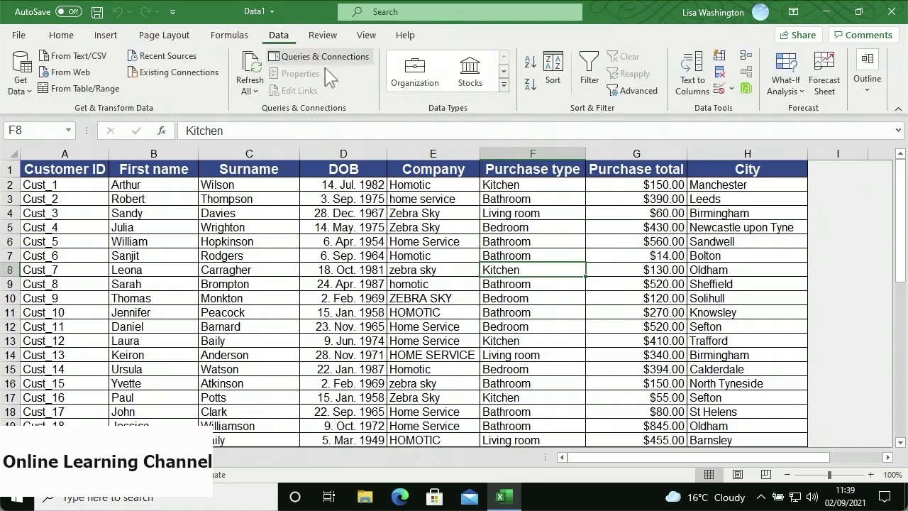
pyautogui.click(556, 88)
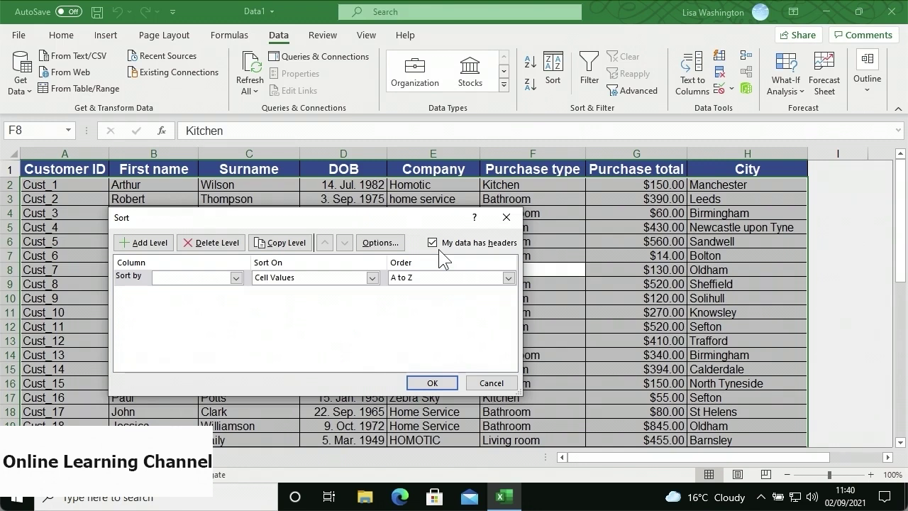
pyautogui.click(401, 244)
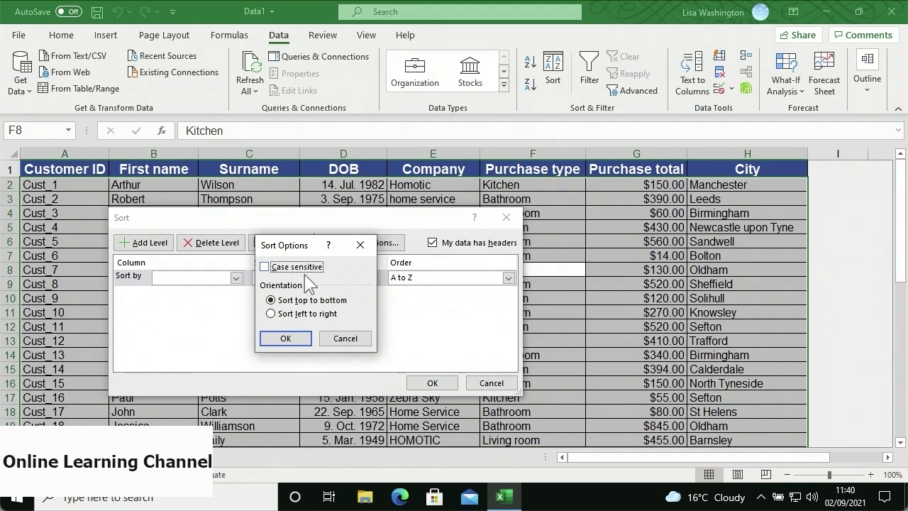
pyautogui.click(278, 271)
pyautogui.click(283, 339)
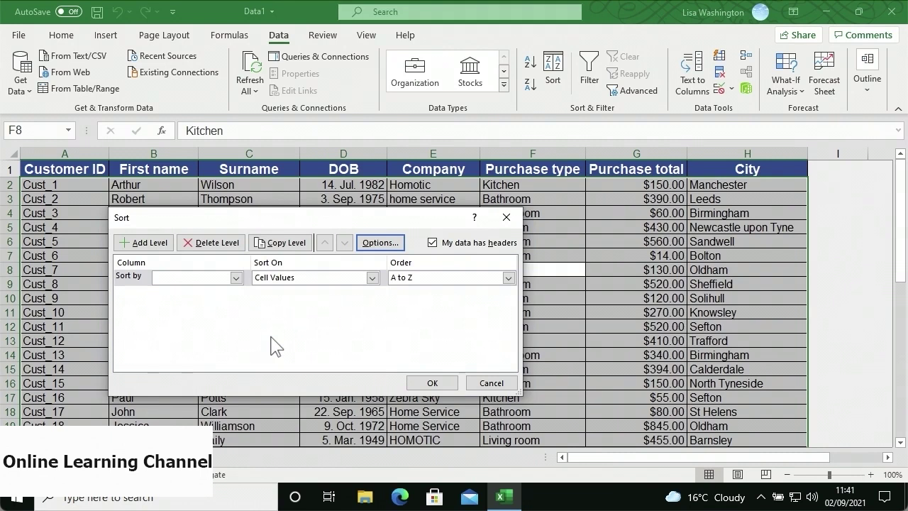
# - Sort the customer table by the cell values of the Company column in A to Z order
pyautogui.click(235, 278)
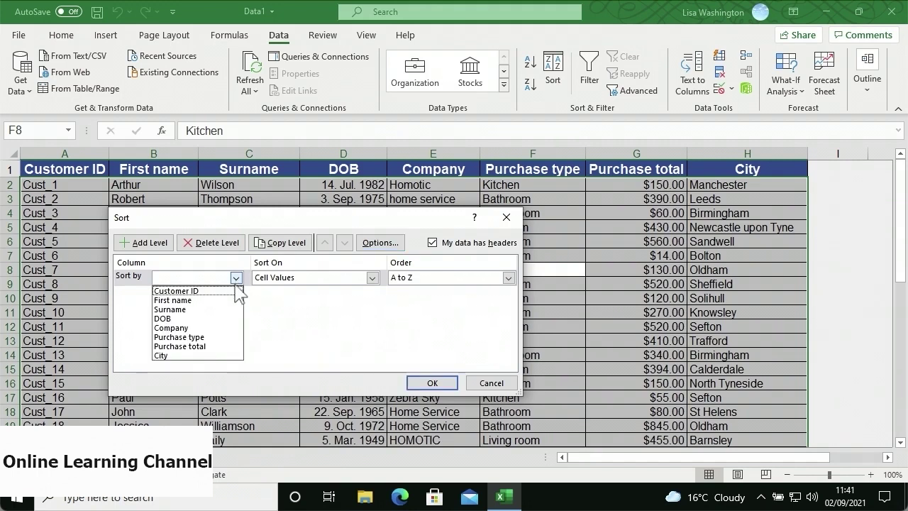
pyautogui.click(222, 327)
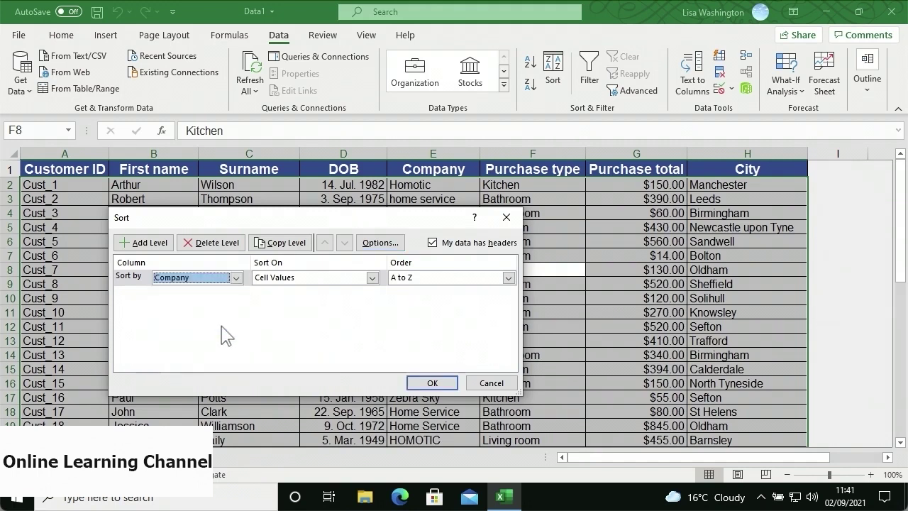
pyautogui.click(372, 278)
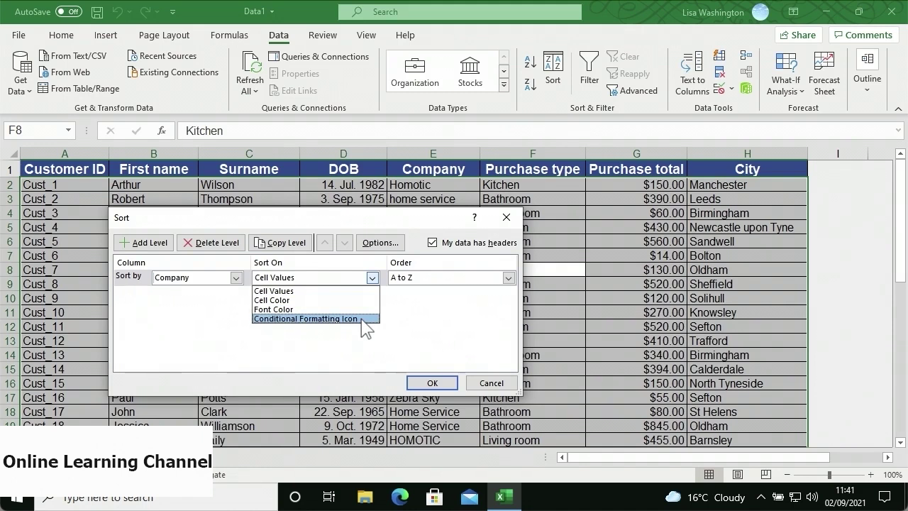
pyautogui.click(422, 303)
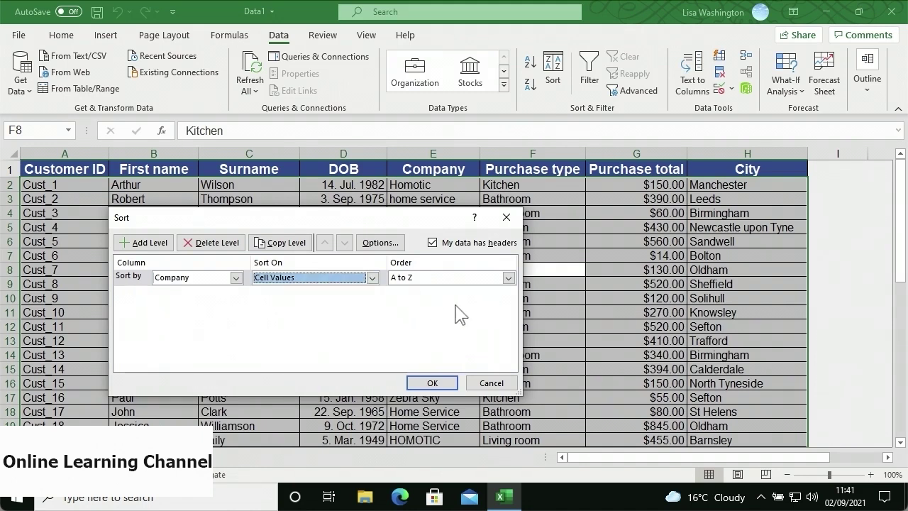
pyautogui.click(508, 278)
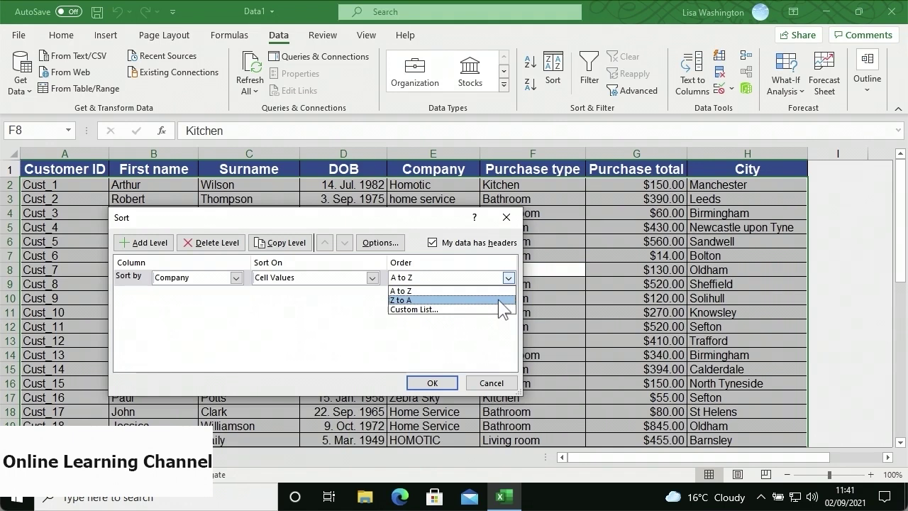
pyautogui.click(497, 292)
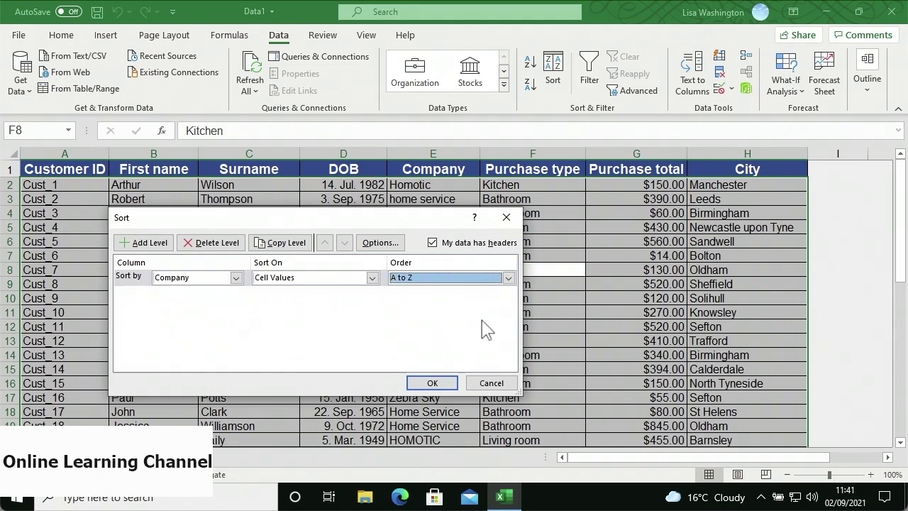
pyautogui.click(432, 383)
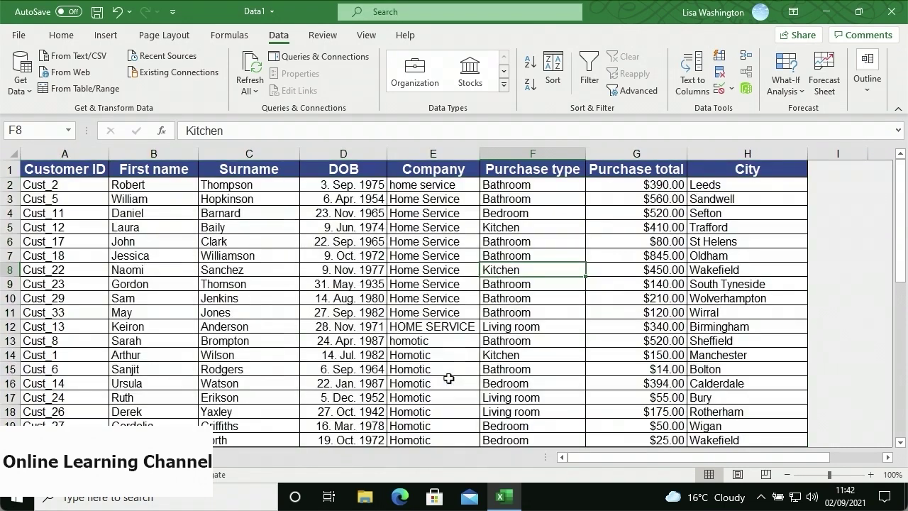
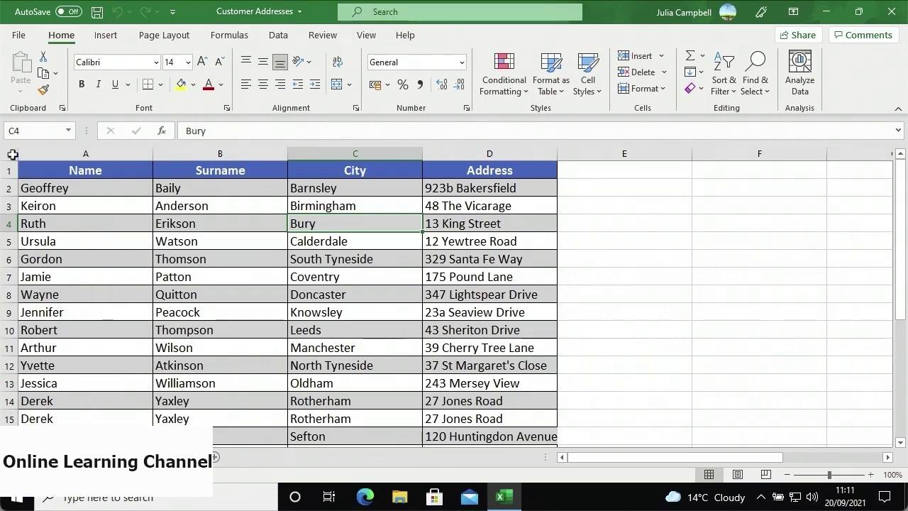
# - Remove duplicate rows from the whole Customer Addresses sheet, comparing the Name, Surname, City and Address columns
pyautogui.click(13, 154)
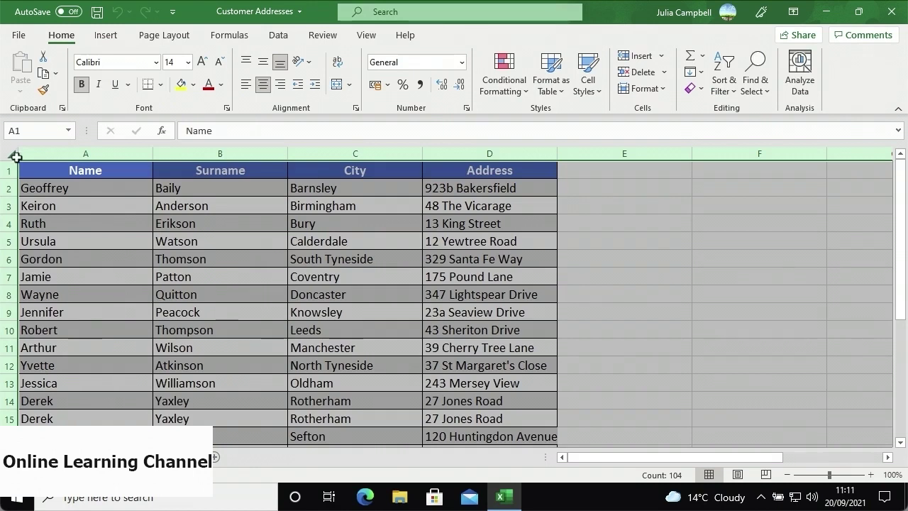
pyautogui.click(273, 42)
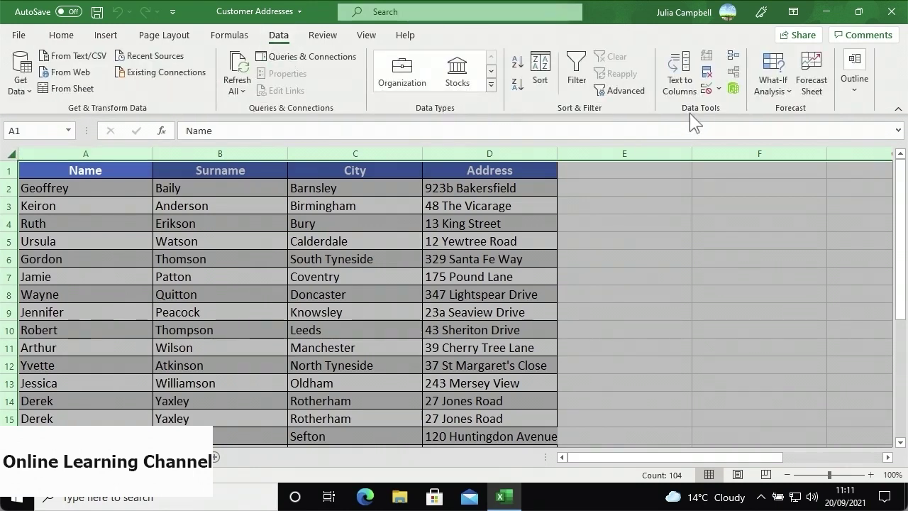
pyautogui.click(706, 72)
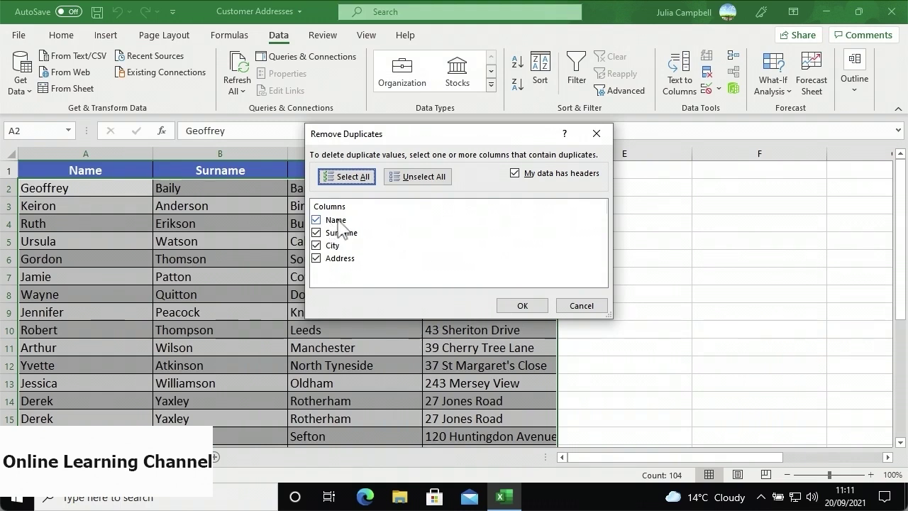
pyautogui.click(397, 181)
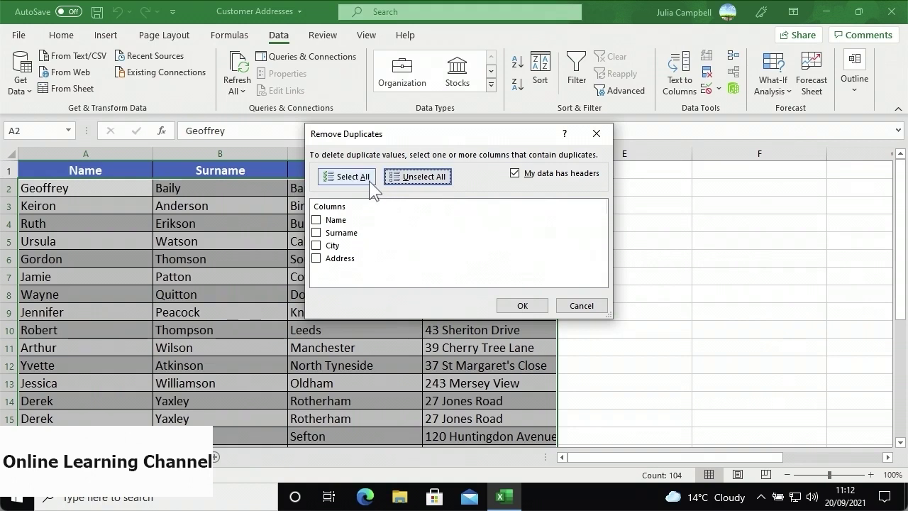
pyautogui.click(371, 181)
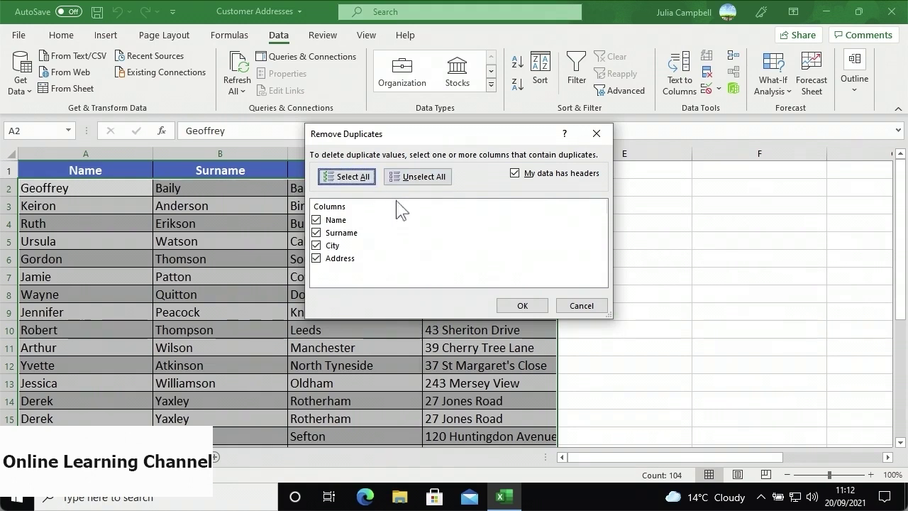
pyautogui.click(506, 306)
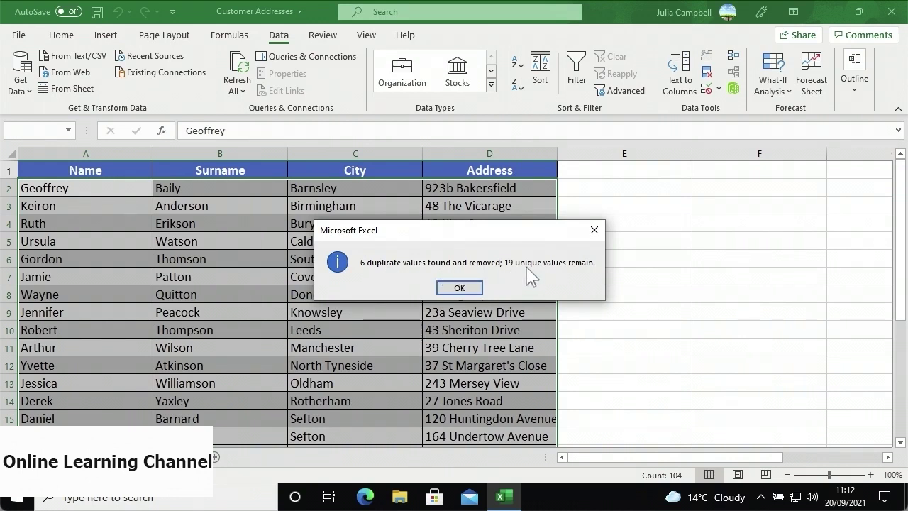
pyautogui.click(459, 288)
pyautogui.click(479, 288)
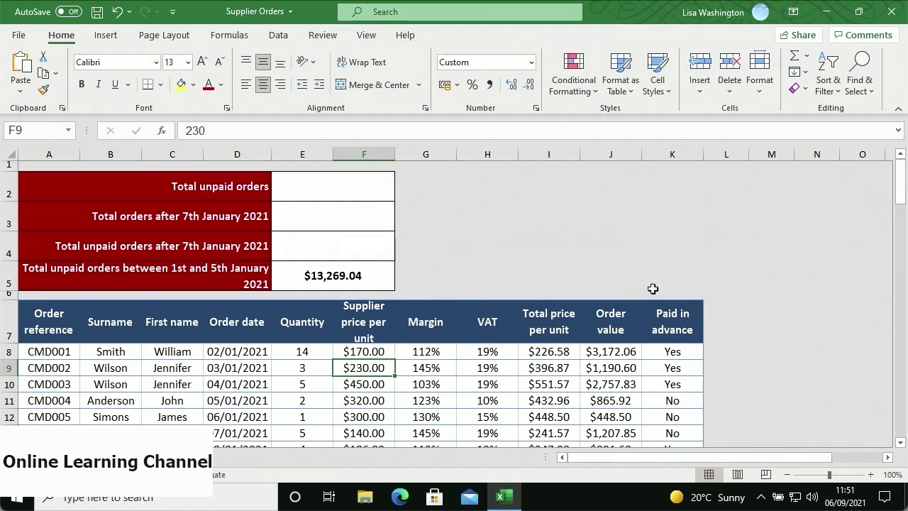
# - In the Total unpaid orders cell of the Supplier Orders workbook, enter =SUMIF(K8:K28,"No",J8:J28)
pyautogui.click(343, 189)
pyautogui.write('=sumif(')
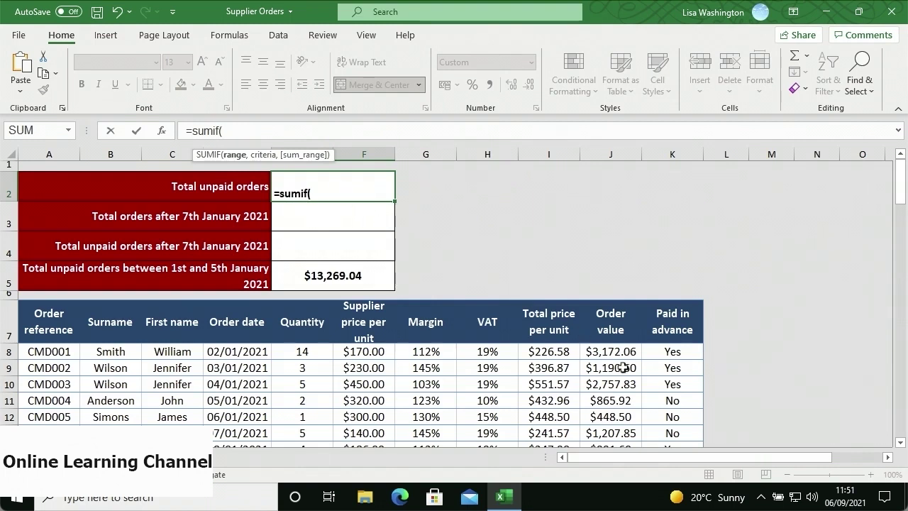
pyautogui.moveTo(648, 356); pyautogui.dragTo(657, 416)
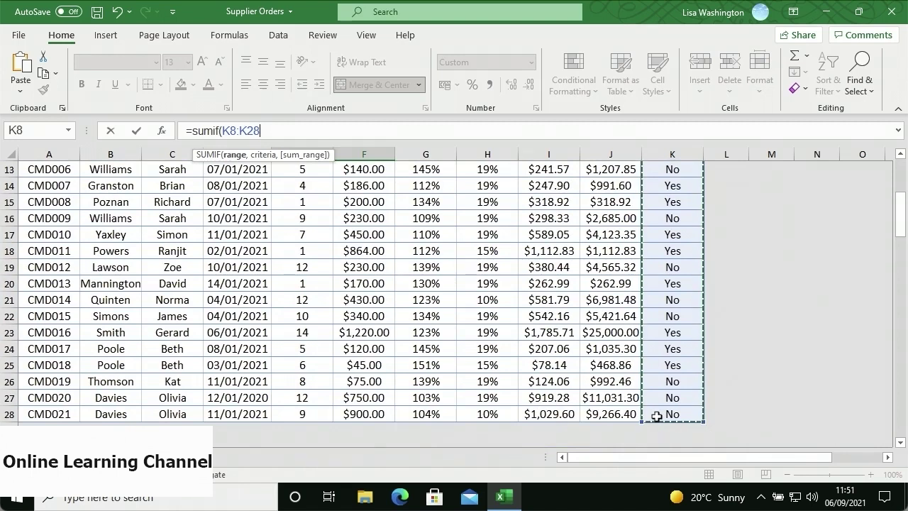
pyautogui.scroll(4, 656, 416)
pyautogui.write(',')
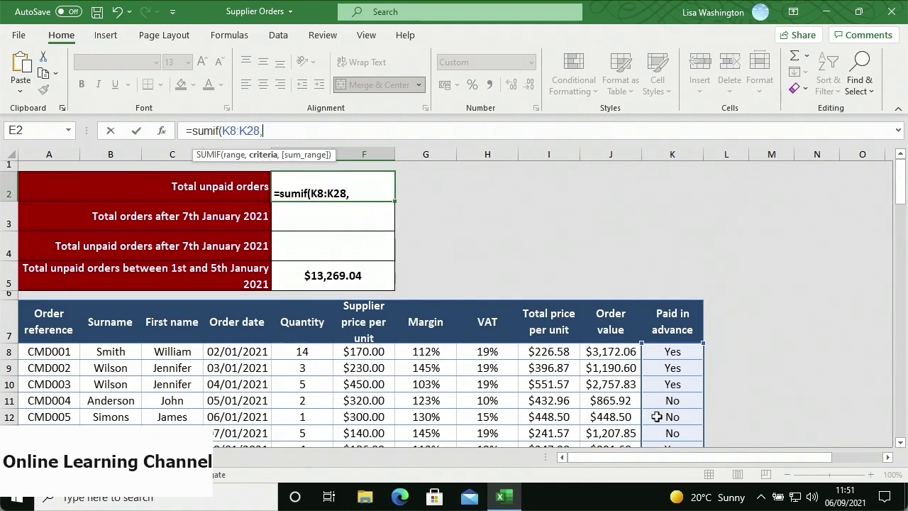
pyautogui.write('"No",')
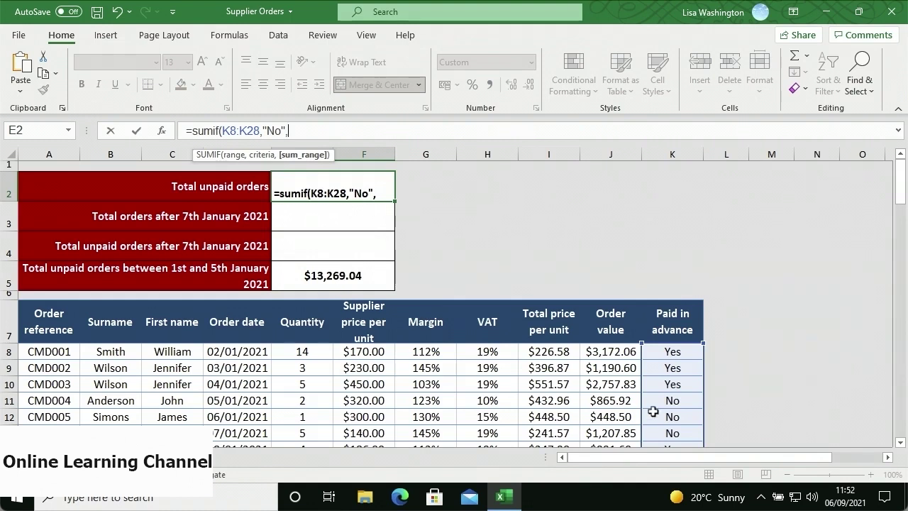
pyautogui.click(619, 355)
pyautogui.moveTo(622, 368); pyautogui.dragTo(617, 421)
pyautogui.scroll(4, 617, 421)
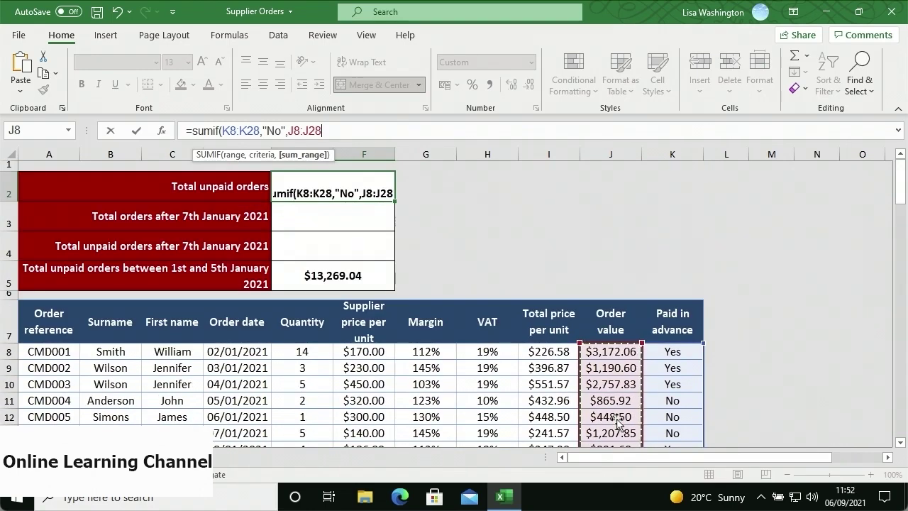
pyautogui.write(')')
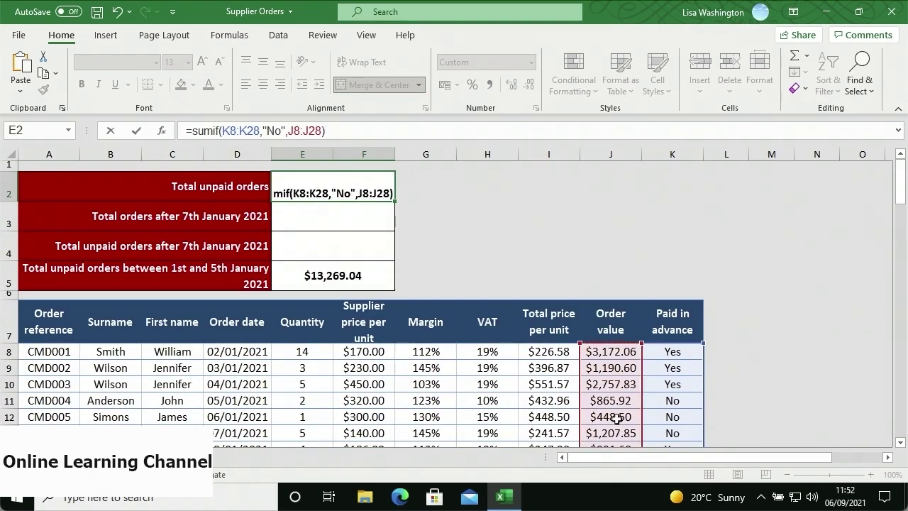
pyautogui.press('Return')
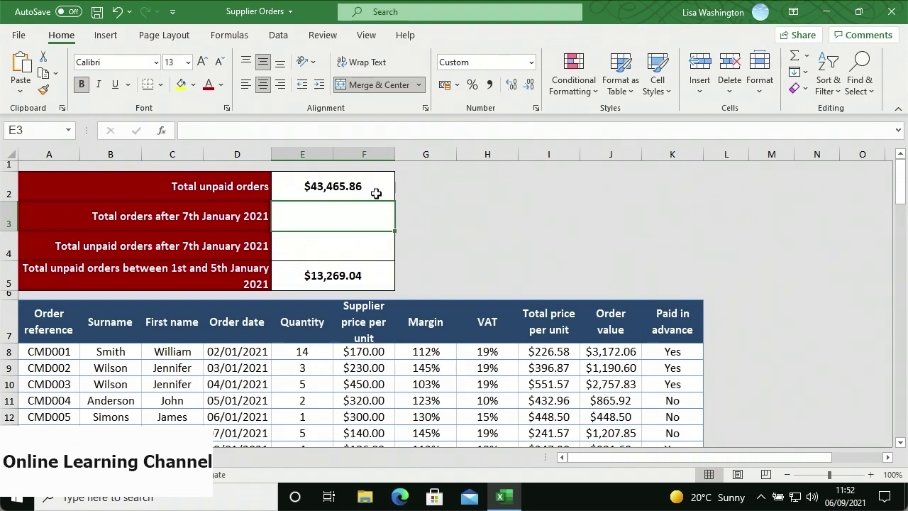
# - Change the criterion in the Total unpaid orders formula to "Yes"
pyautogui.click(375, 193)
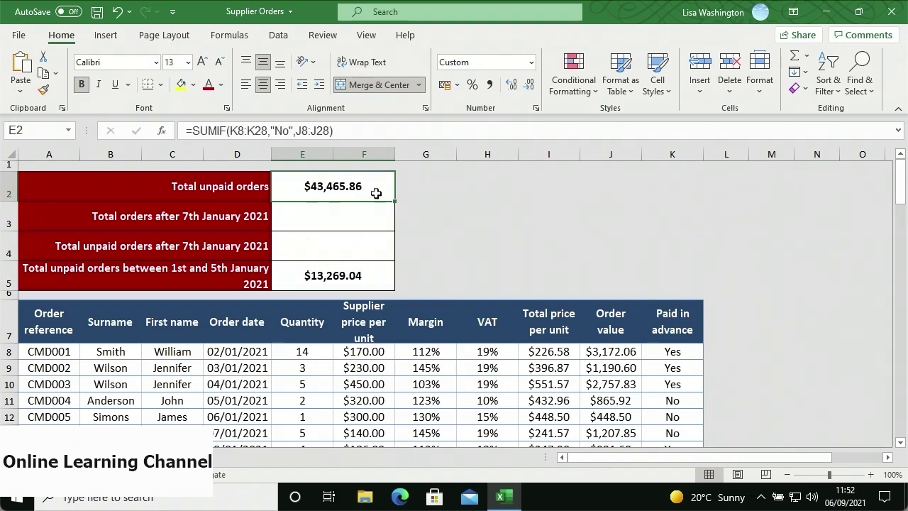
pyautogui.click(289, 131)
pyautogui.moveTo(289, 132); pyautogui.dragTo(275, 132)
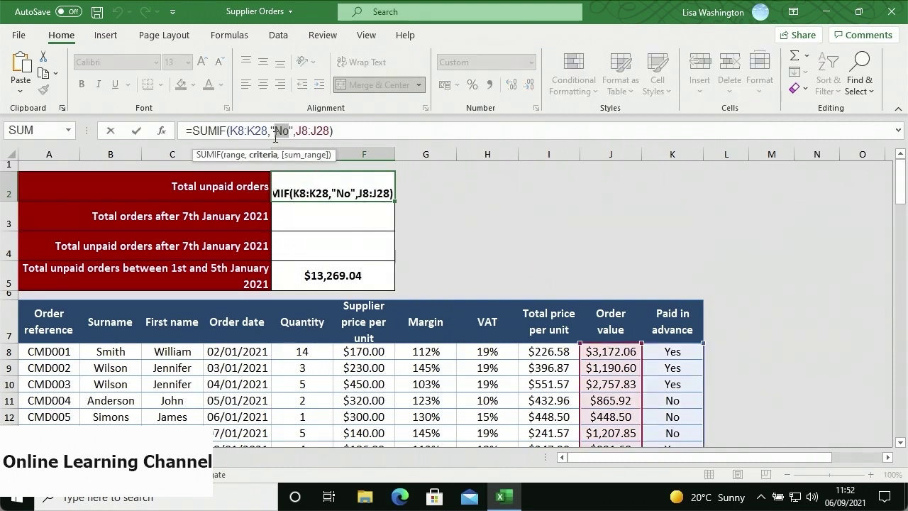
pyautogui.write('Yes')
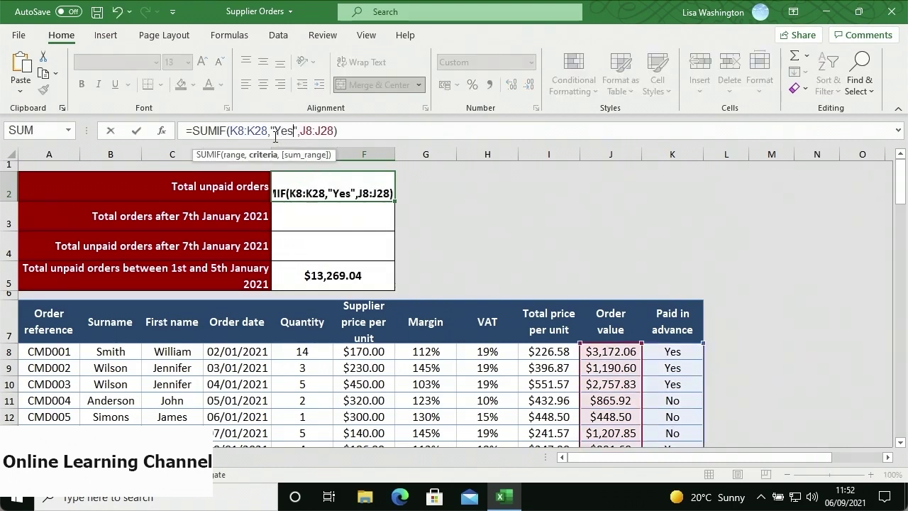
pyautogui.press('Return')
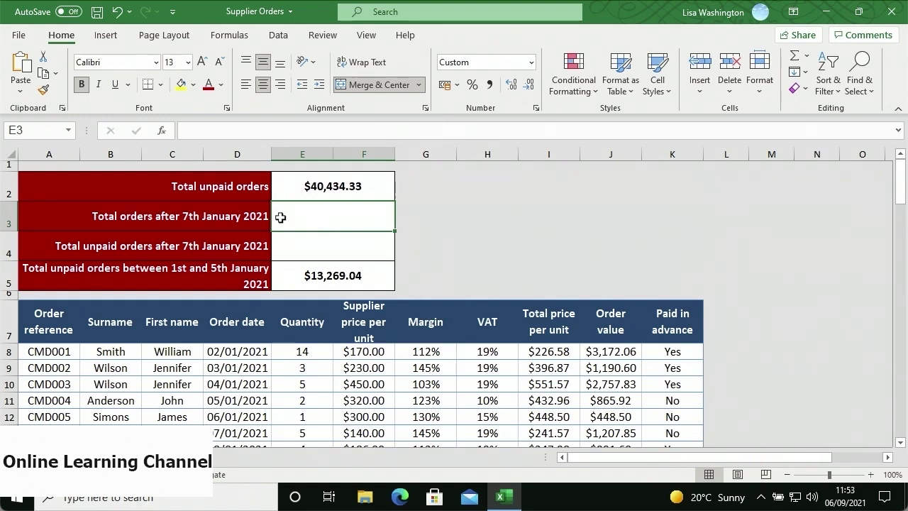
# - In the Total orders after 7th January 2021 cell, enter =SUMIF(D8:D28,">07/01/2021",J8:J28)
pyautogui.write('=sumif(')
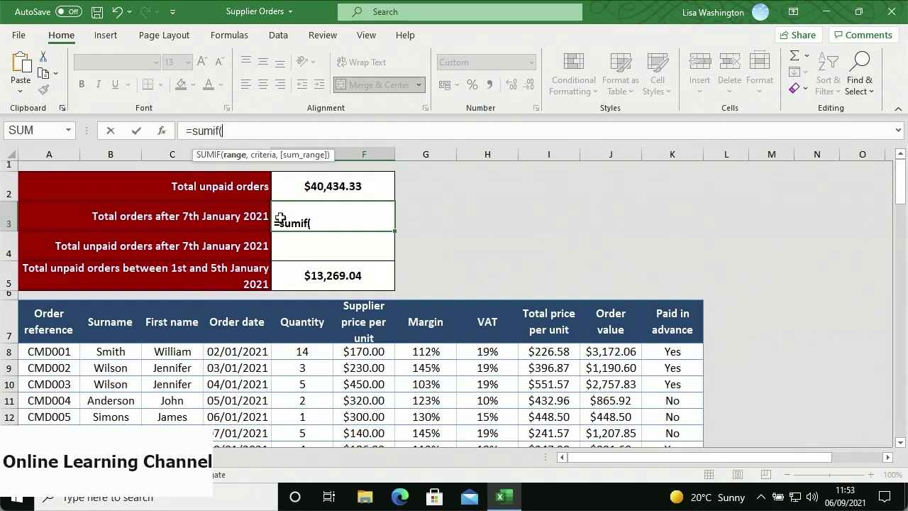
pyautogui.moveTo(239, 351); pyautogui.dragTo(219, 499)
pyautogui.scroll(4, 229, 462)
pyautogui.write(',')
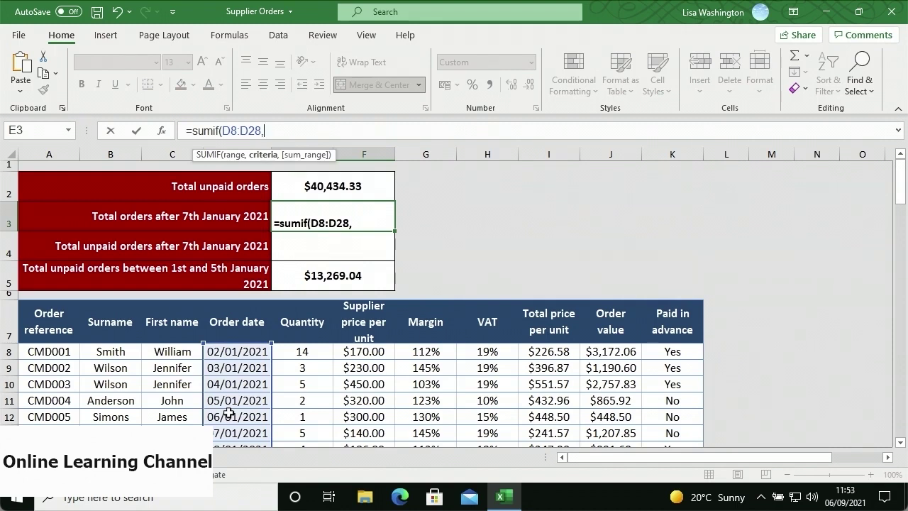
pyautogui.write('">07/0')
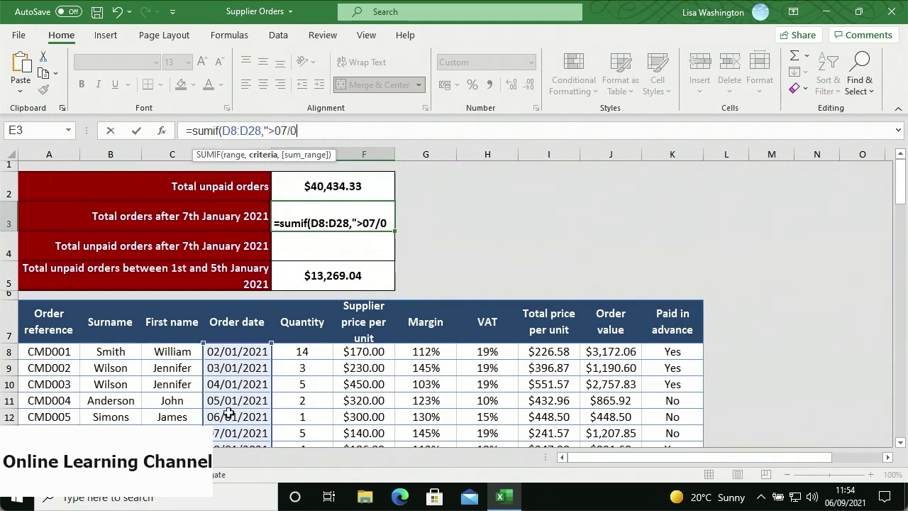
pyautogui.write('1/2021",')
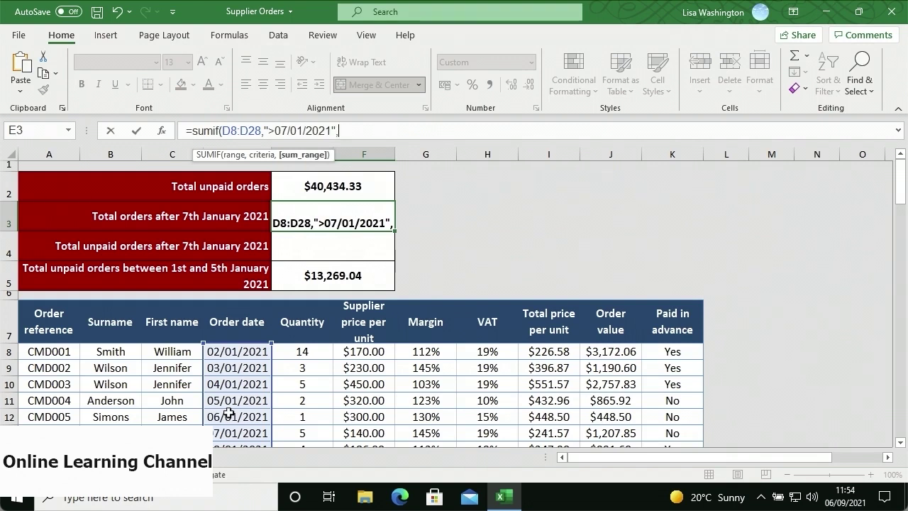
pyautogui.moveTo(599, 357); pyautogui.dragTo(604, 418)
pyautogui.scroll(4, 603, 418)
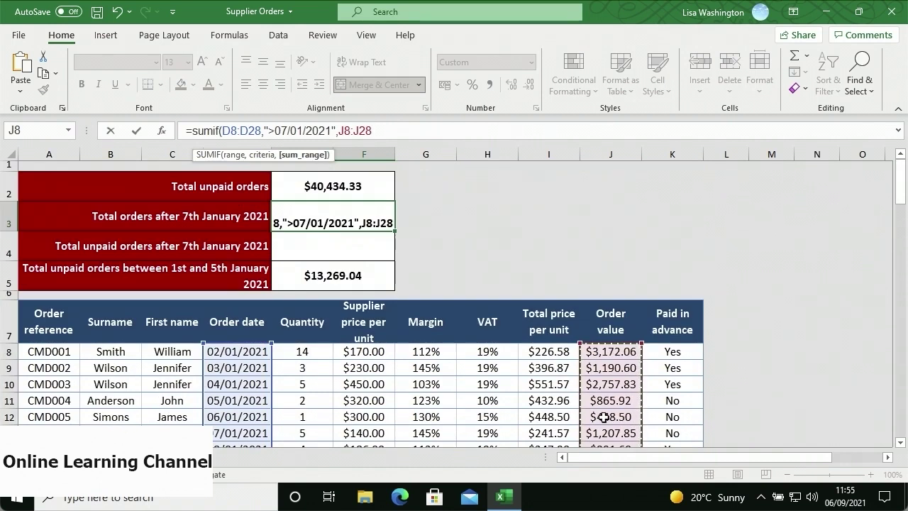
pyautogui.write(')')
pyautogui.press('Return')
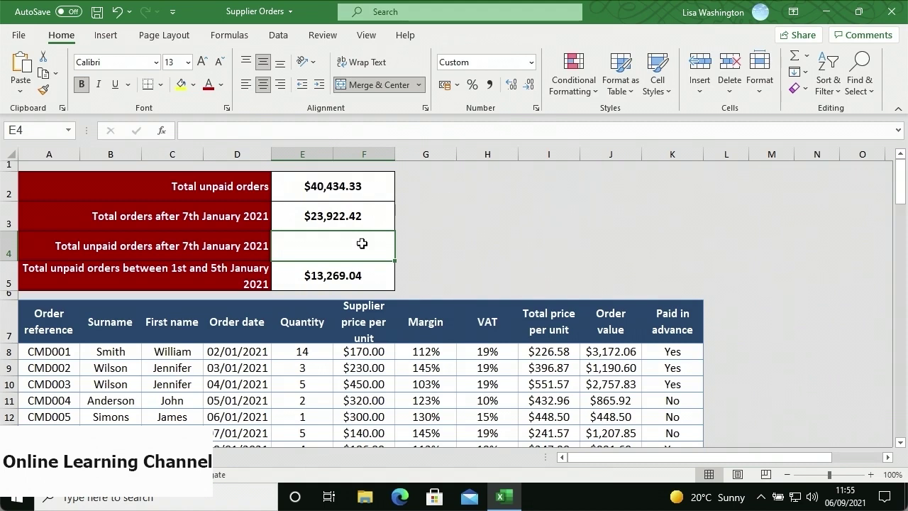
# - In the Total unpaid orders after 7th January 2021 cell, enter =SUMIFS(J8:J28,K8:K28,"No",D8:D28,">07/01/2021")
pyautogui.write('=sumifs(')
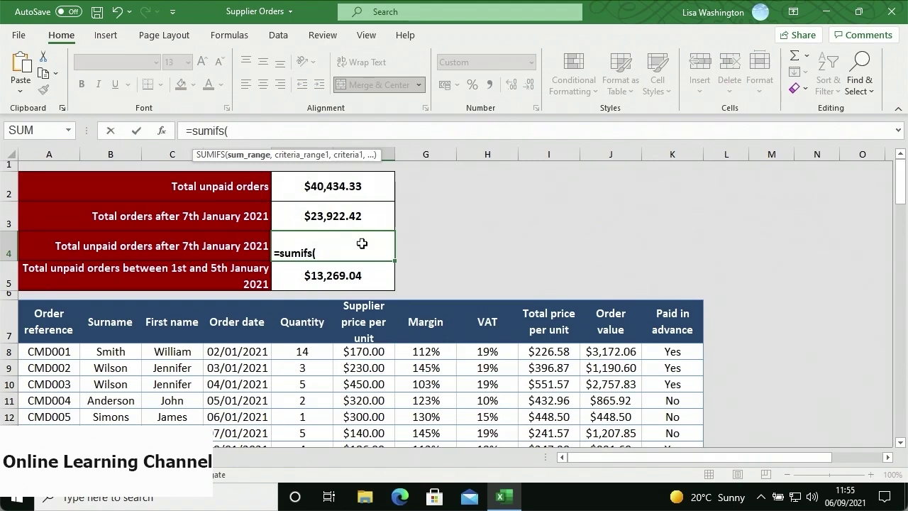
pyautogui.moveTo(583, 351); pyautogui.dragTo(592, 445)
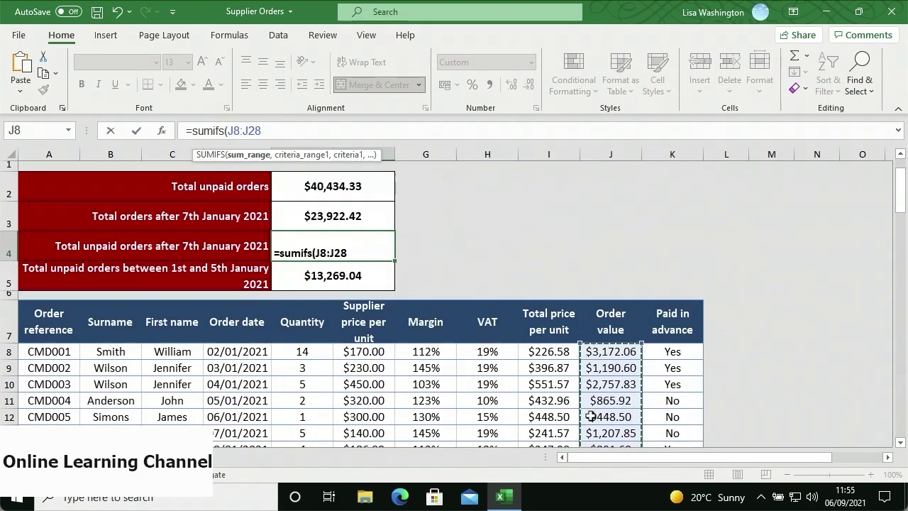
pyautogui.write(',')
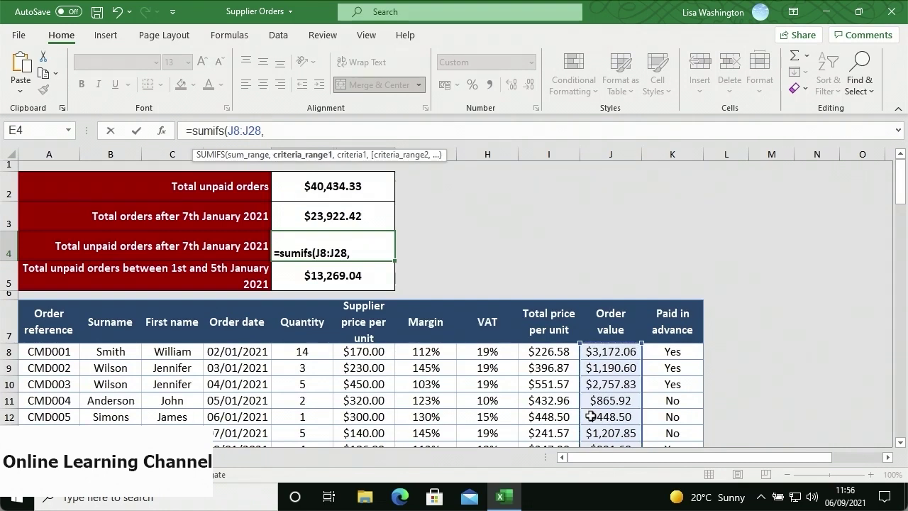
pyautogui.moveTo(663, 354); pyautogui.dragTo(679, 462)
pyautogui.write(',')
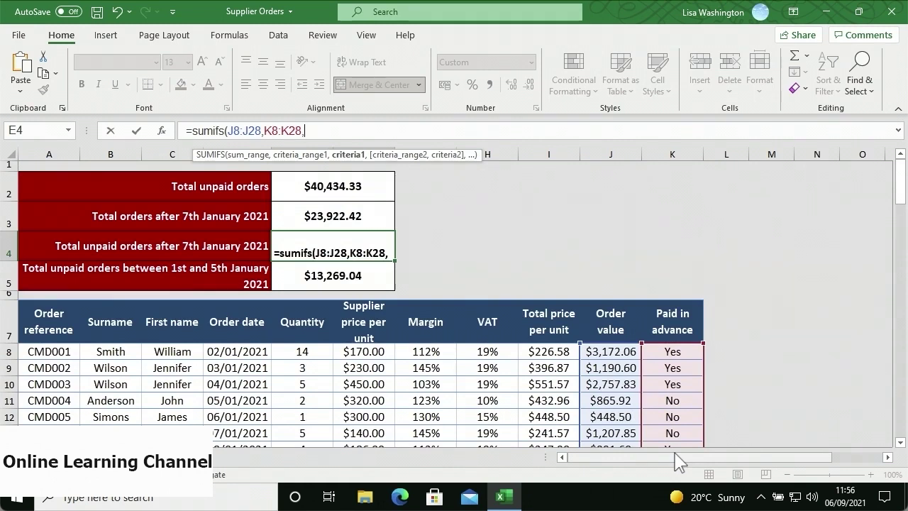
pyautogui.write('"No"')
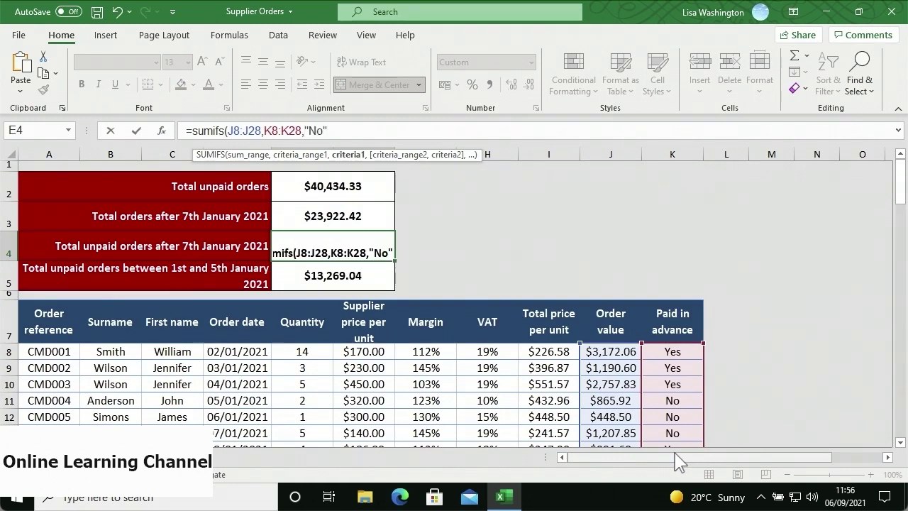
pyautogui.write(',')
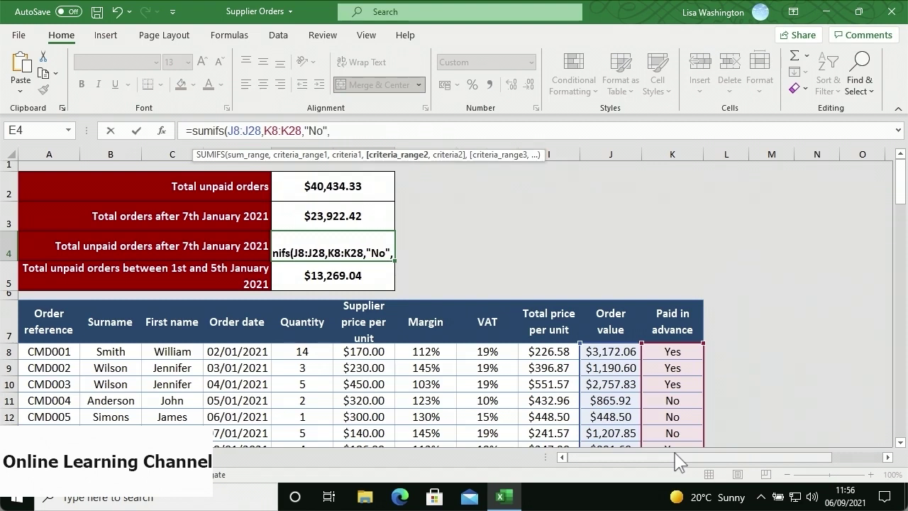
pyautogui.moveTo(256, 352); pyautogui.dragTo(248, 454)
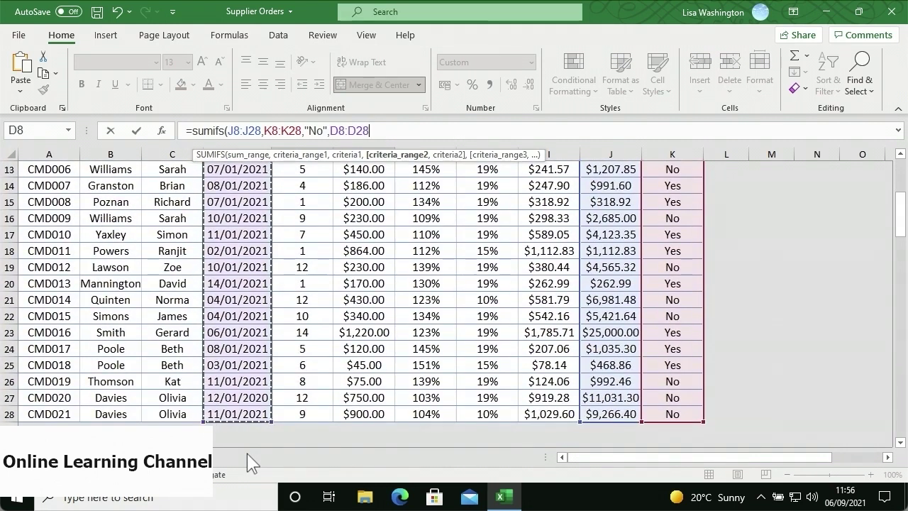
pyautogui.write(',')
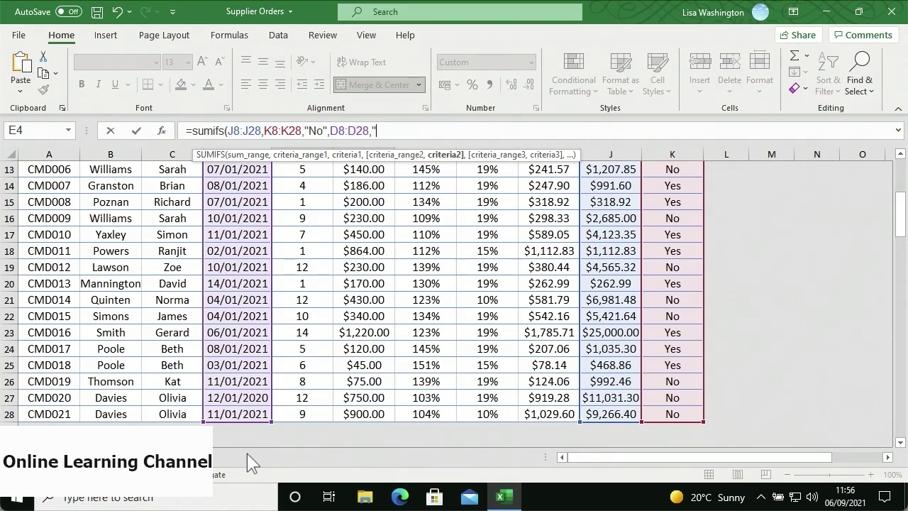
pyautogui.write('>07/01/2021')
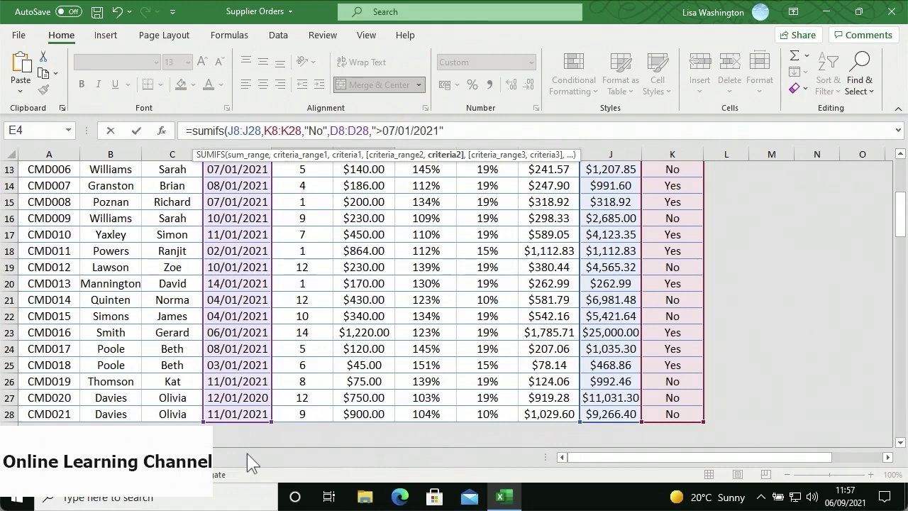
pyautogui.write('")')
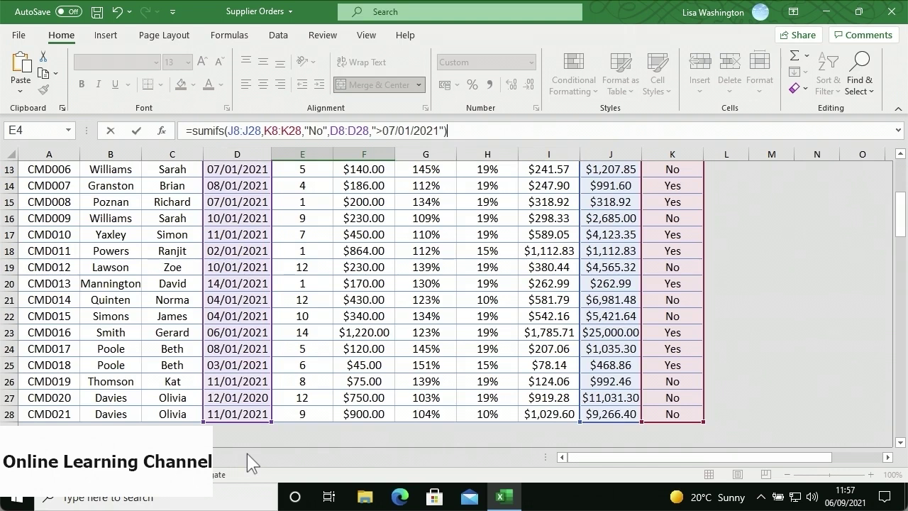
pyautogui.press('Return')
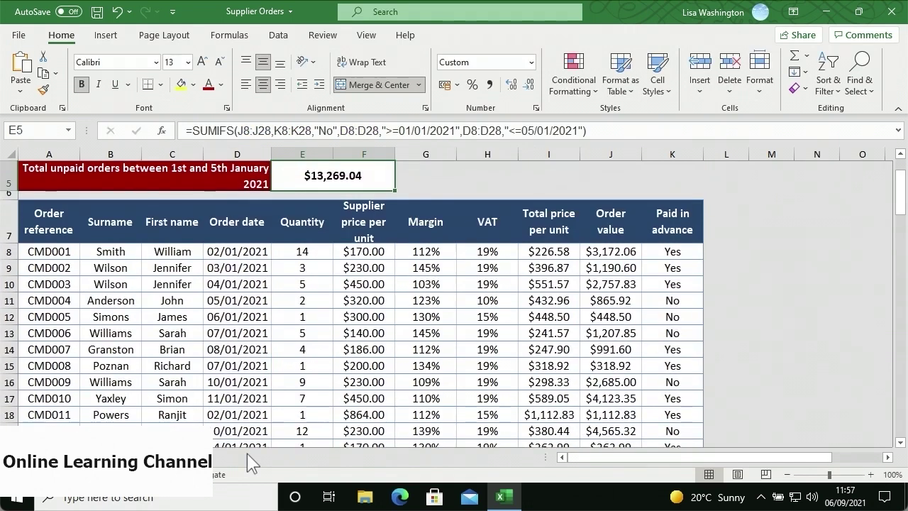
pyautogui.scroll(2, 353, 273)
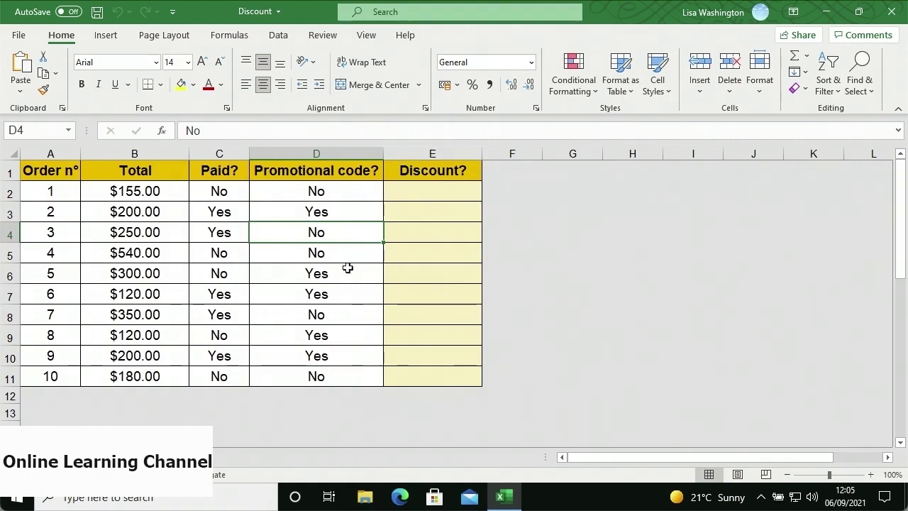
# - In the Discount? cell for order 1 of the Discount workbook, enter =IF(D2="Yes","Discount","No Discount")
pyautogui.click(444, 192)
pyautogui.write('=if(')
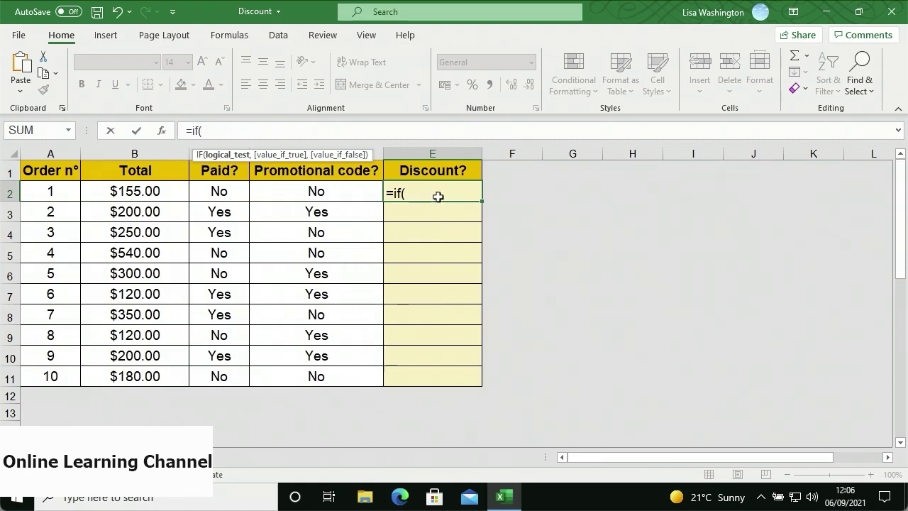
pyautogui.click(361, 194)
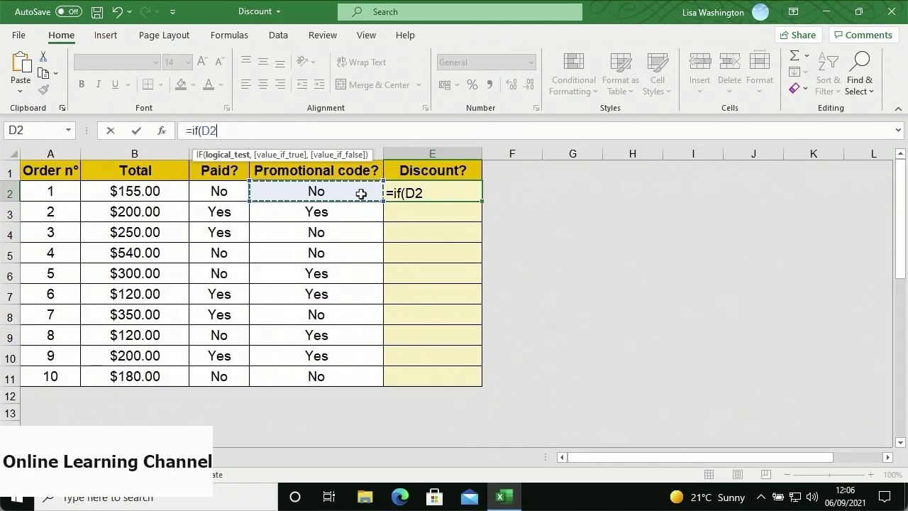
pyautogui.write('=')
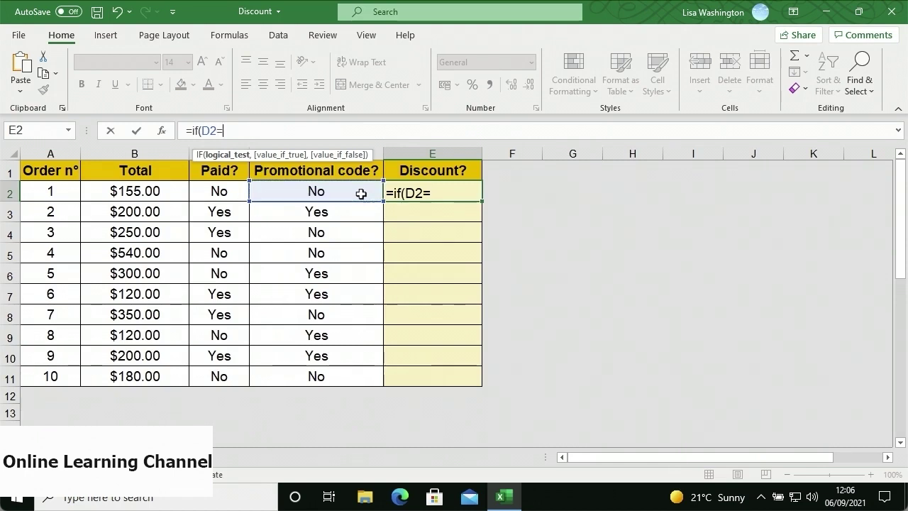
pyautogui.write('"Yes",')
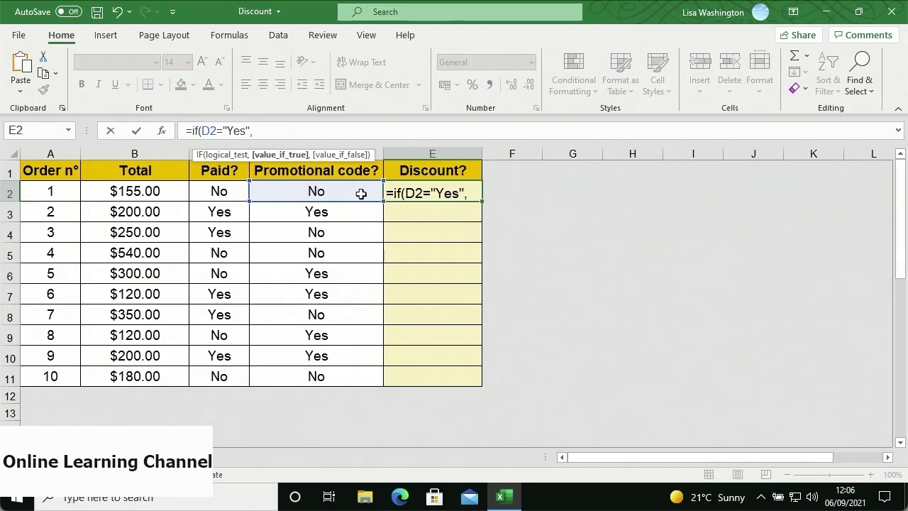
pyautogui.write('"Discount"')
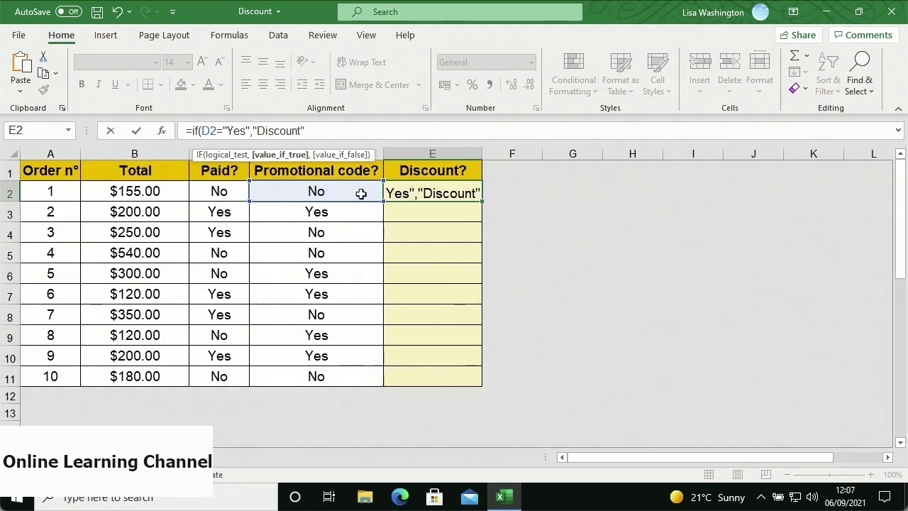
pyautogui.write(',')
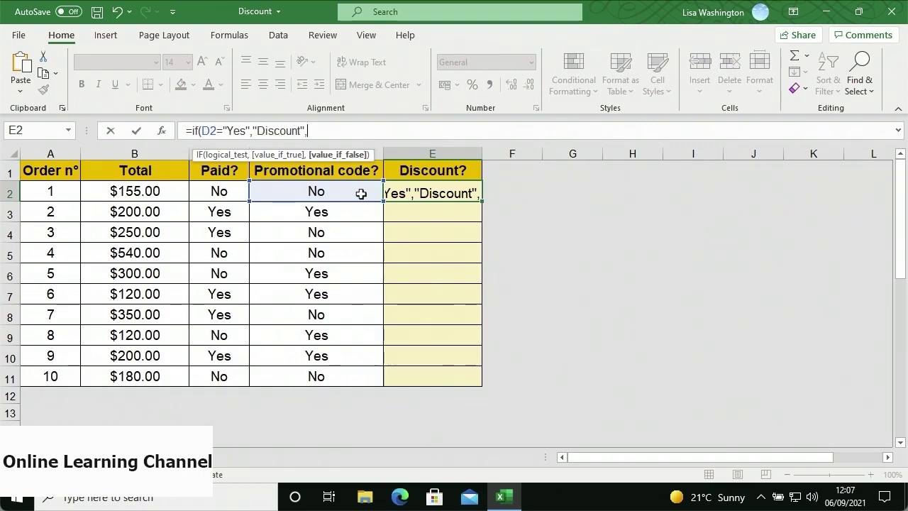
pyautogui.write('"')
pyautogui.write('No')
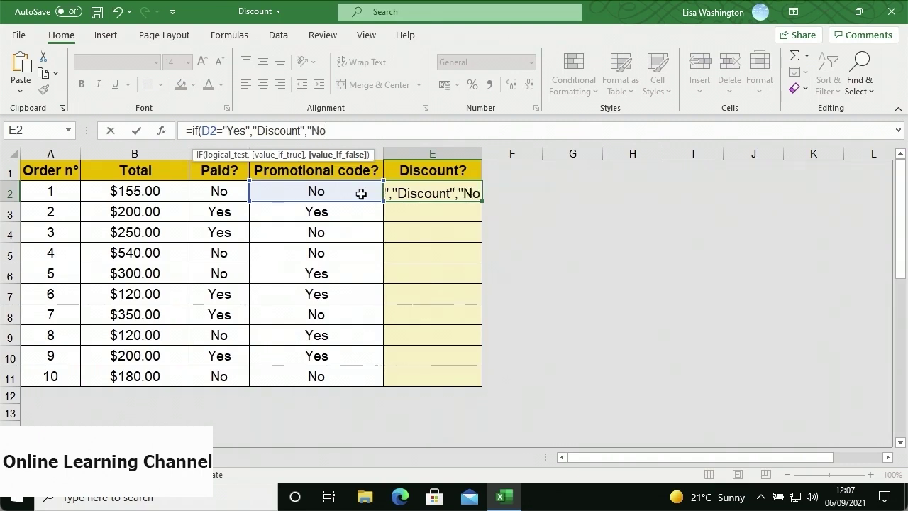
pyautogui.write(' Discount")')
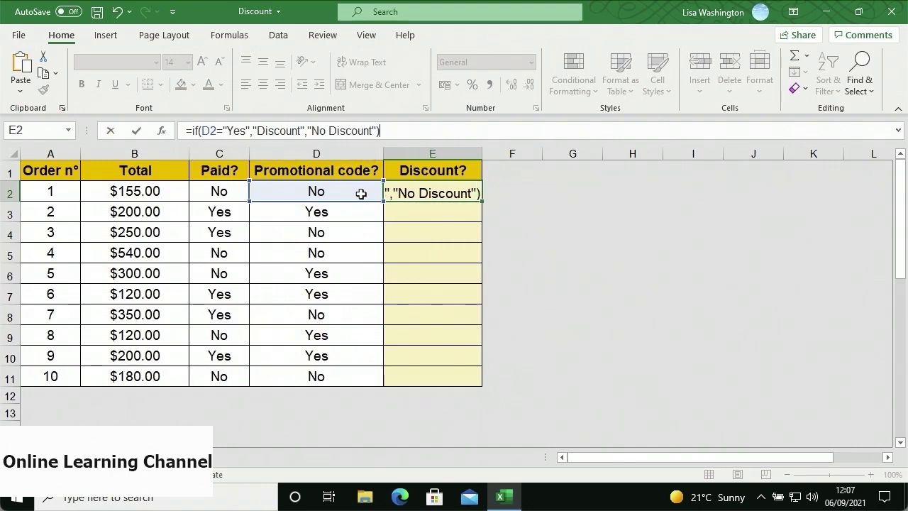
pyautogui.press('Return')
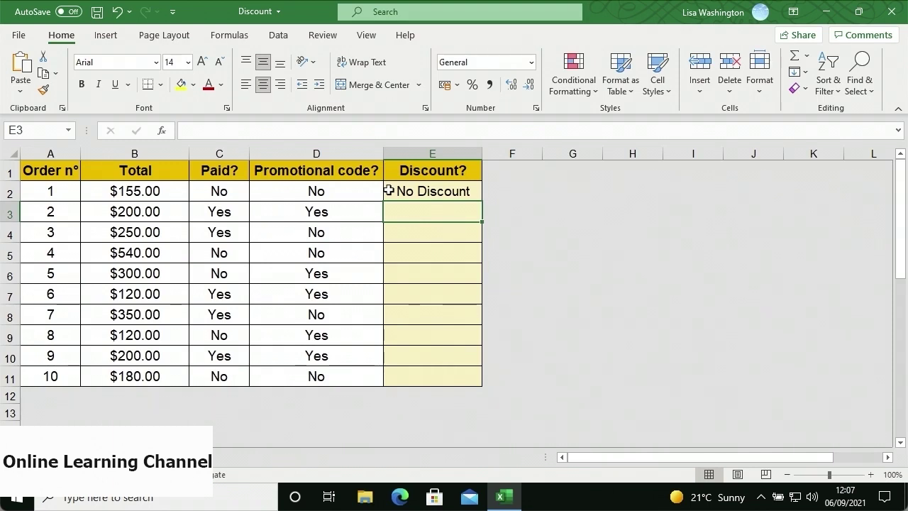
# - Copy the IF formula from E2 down the Discount? column to E11, covering all ten orders
pyautogui.click(389, 190)
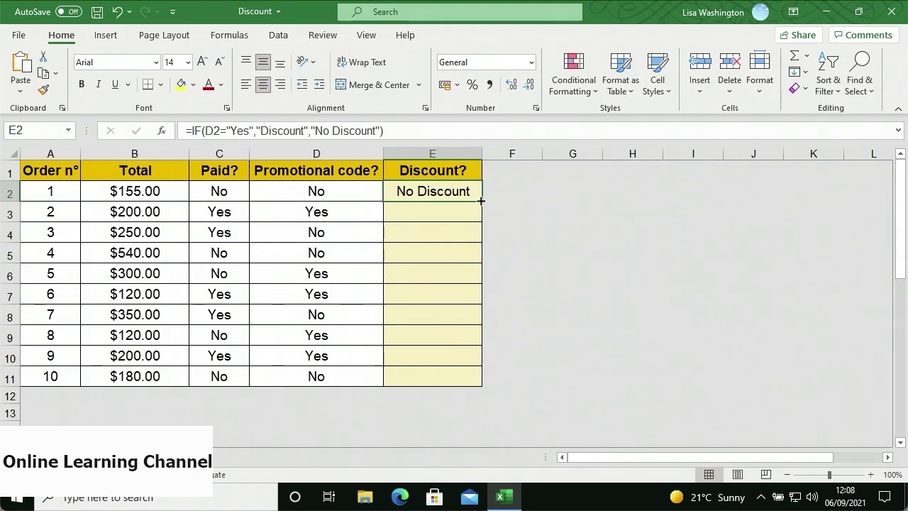
pyautogui.moveTo(481, 201); pyautogui.dragTo(461, 379)
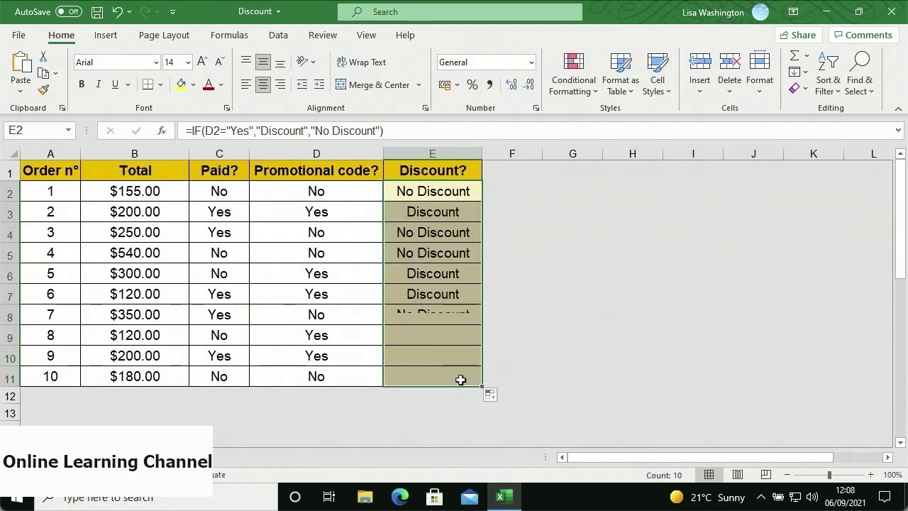
pyautogui.click(461, 380)
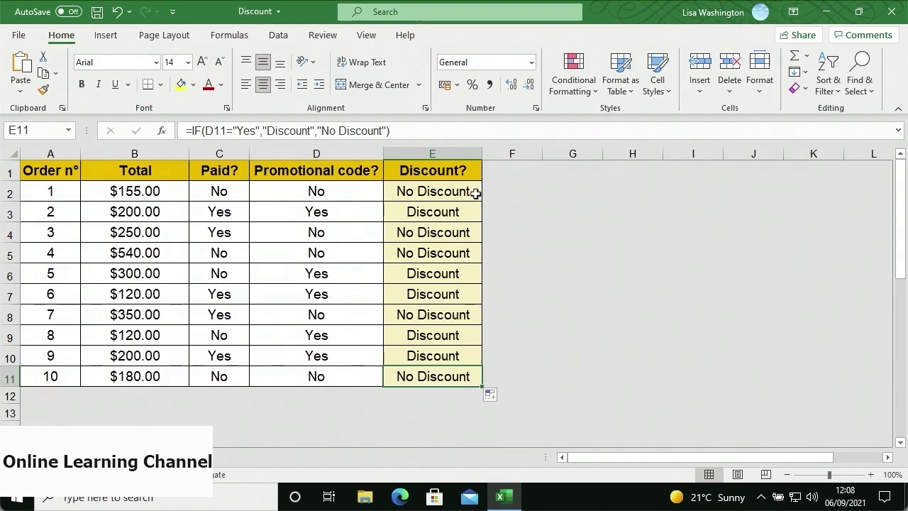
pyautogui.moveTo(474, 193); pyautogui.dragTo(434, 376)
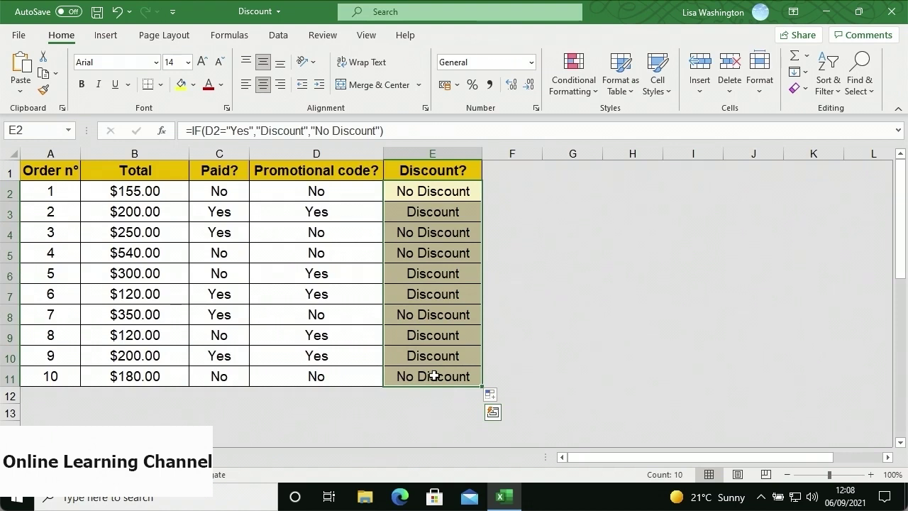
pyautogui.hotkey('ctrl', 'z')
pyautogui.click(435, 376)
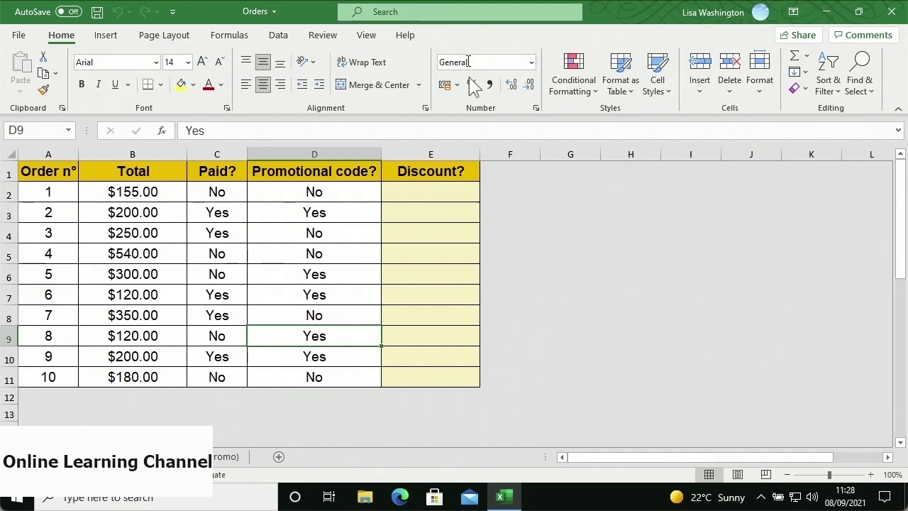
# - In the Discount? cell E2 for the first order, enter =IF((C2="Yes")*AND(D2="Yes"),"20% Discount","No Discount")
pyautogui.click(437, 190)
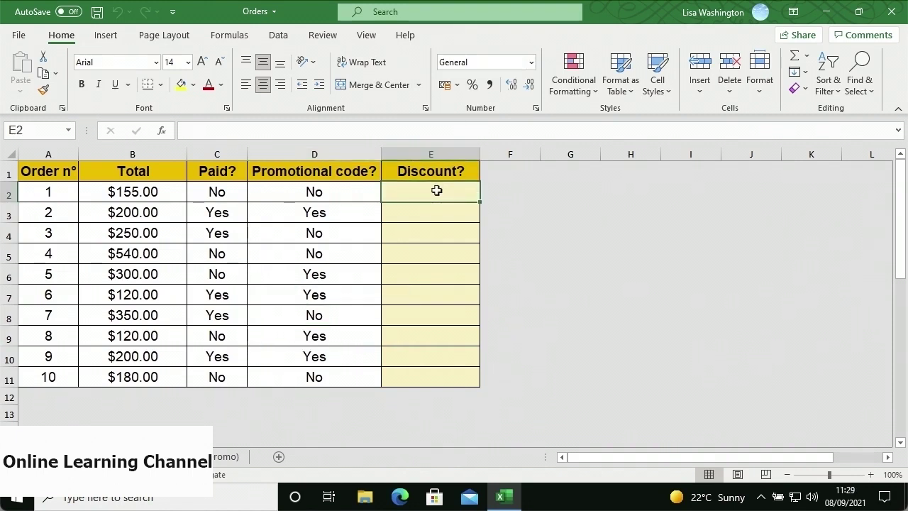
pyautogui.write('=if((')
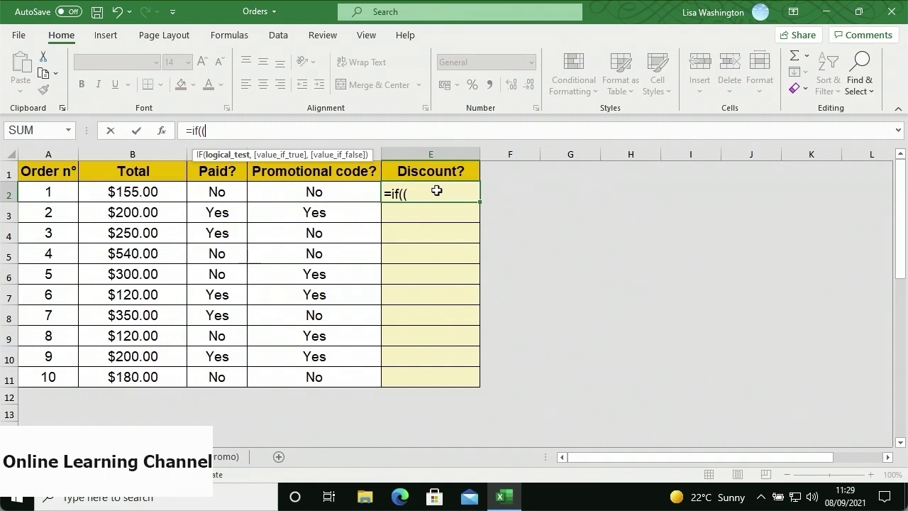
pyautogui.click(239, 196)
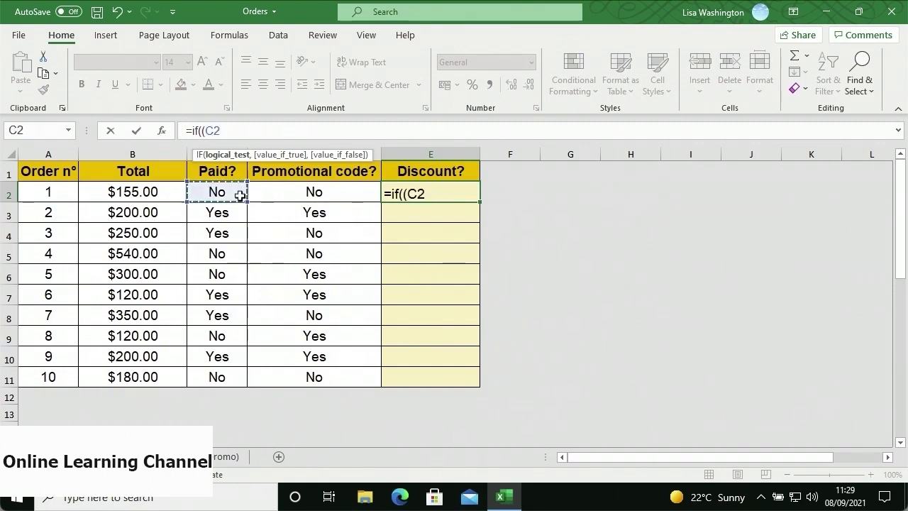
pyautogui.write('="Yes"')
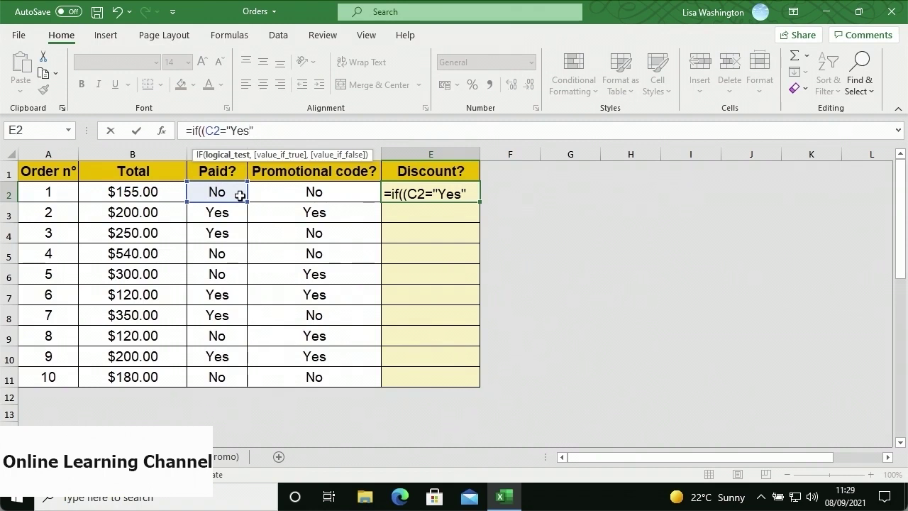
pyautogui.write(')*and(')
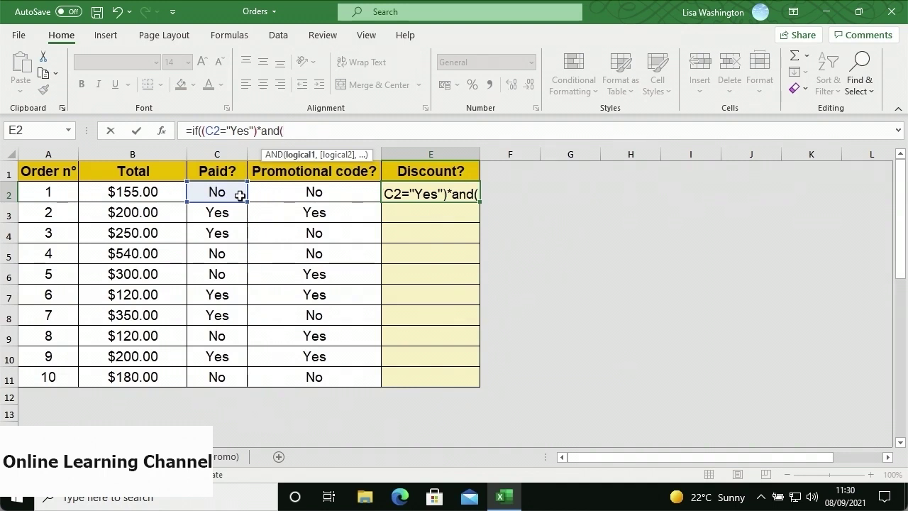
pyautogui.click(259, 192)
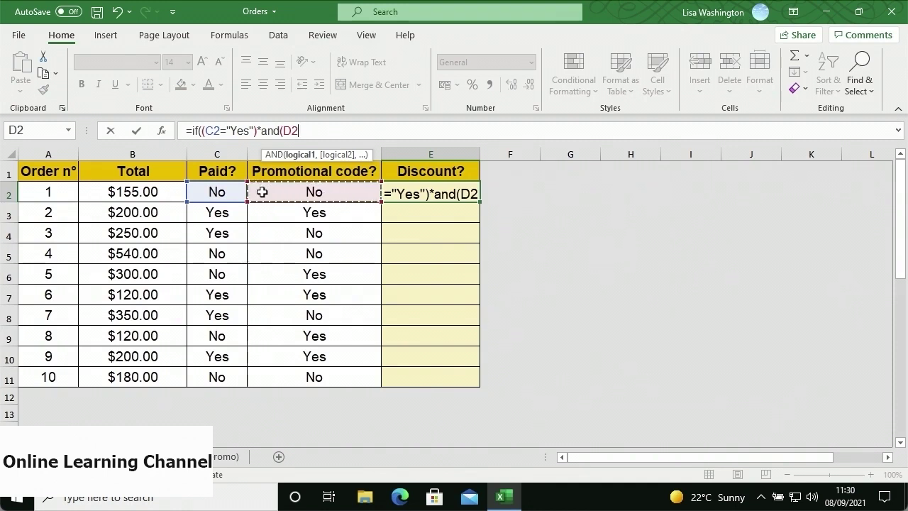
pyautogui.write('="Yes"')
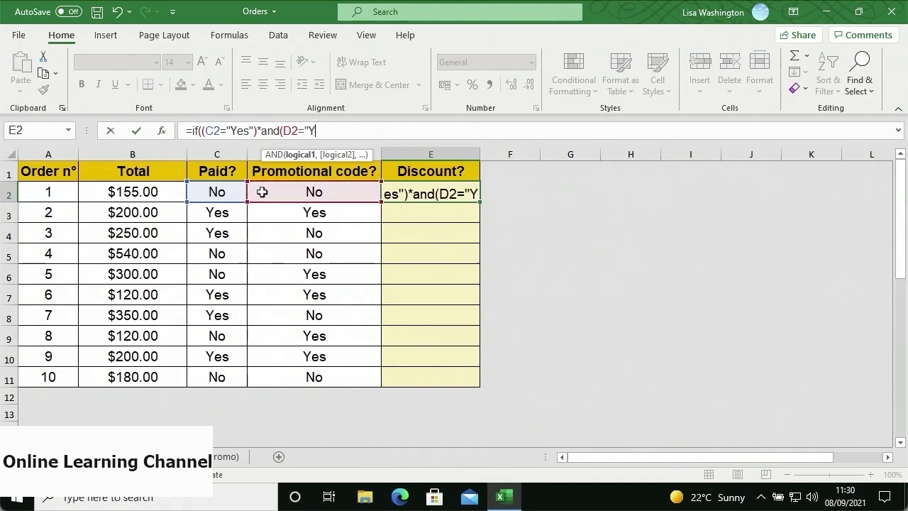
pyautogui.write(')')
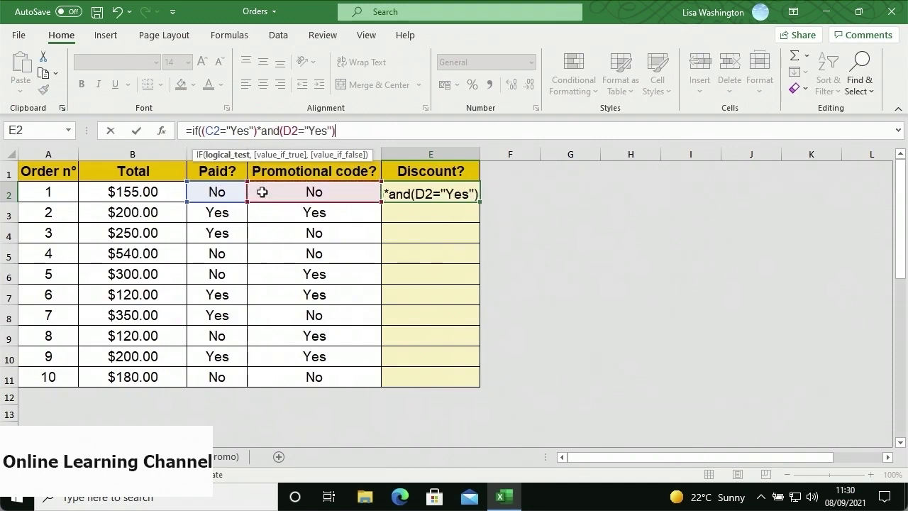
pyautogui.write(',')
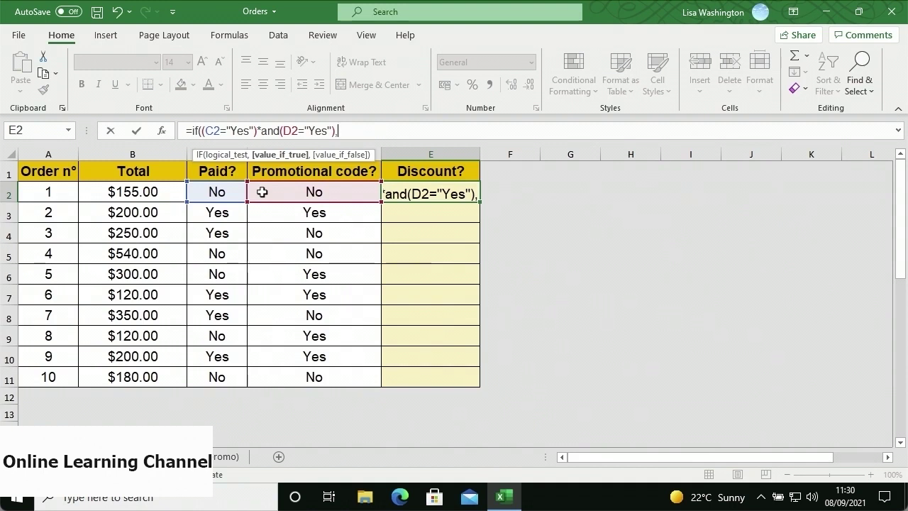
pyautogui.write('"20%')
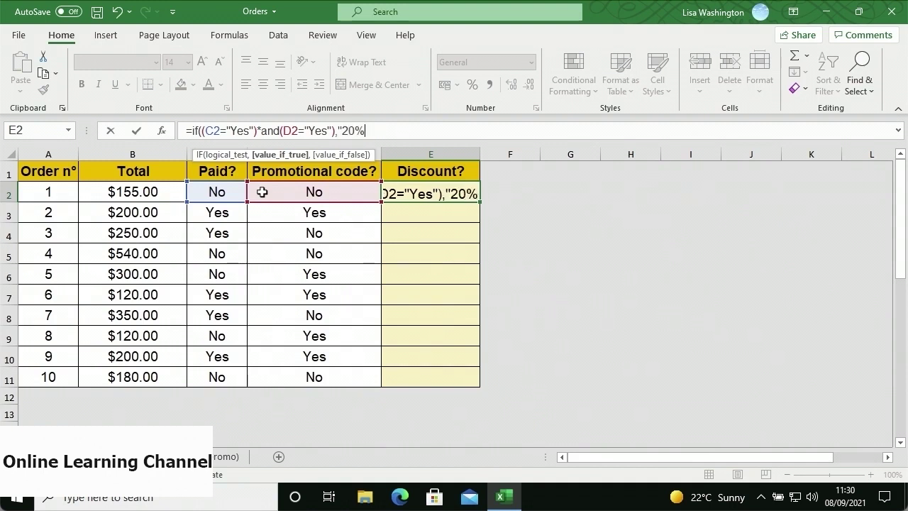
pyautogui.write(' Discount",')
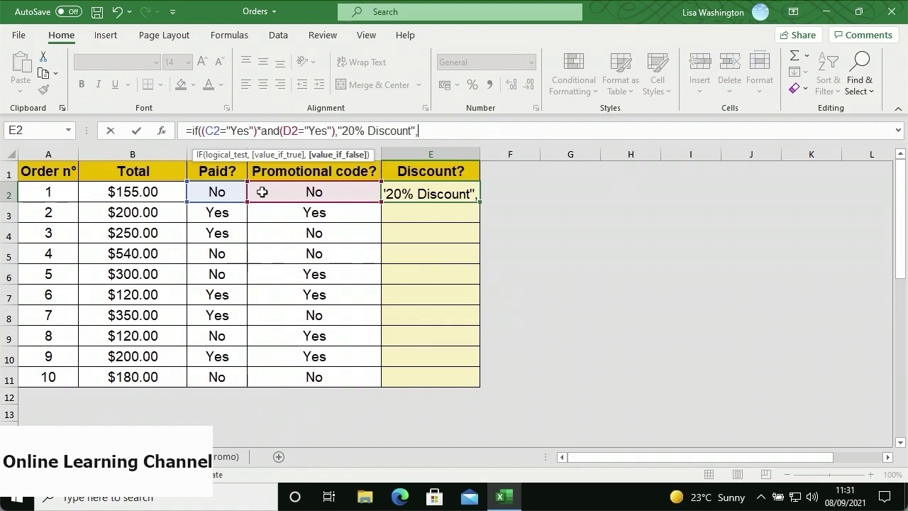
pyautogui.write('"No')
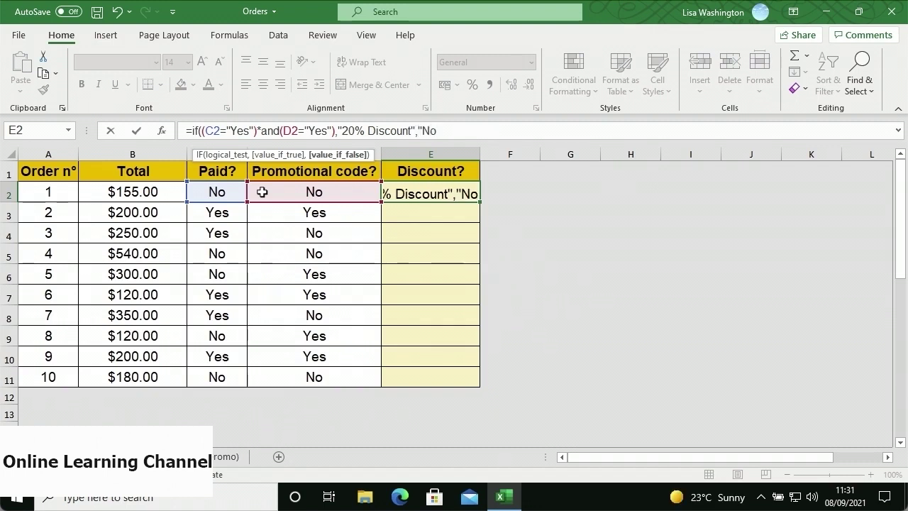
pyautogui.write(' Discount"')
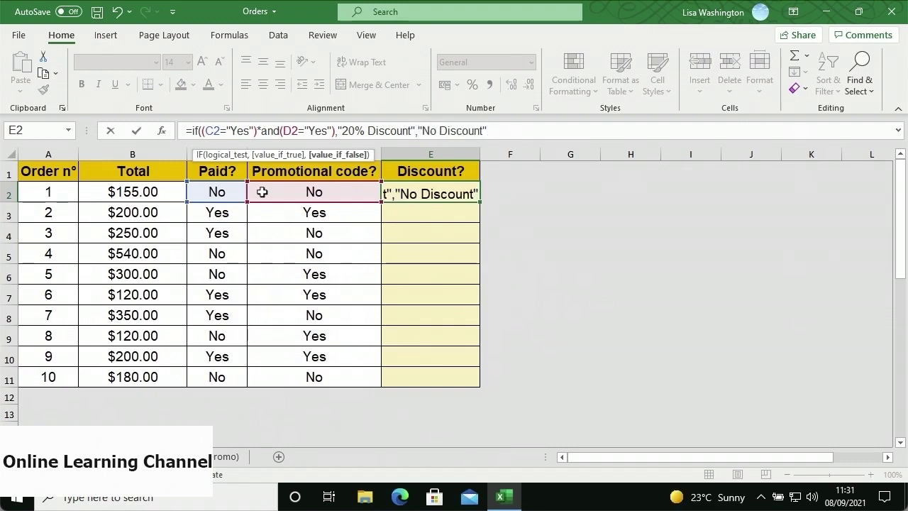
pyautogui.write(')')
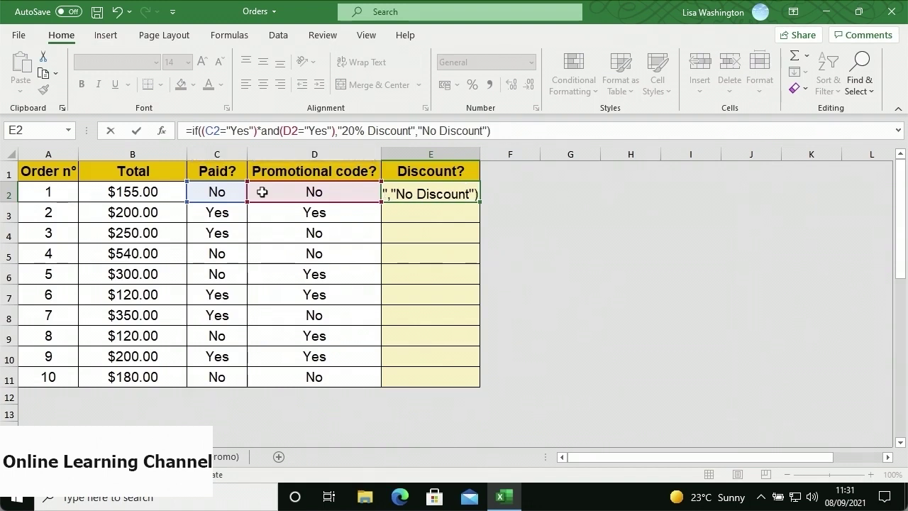
pyautogui.press('Return')
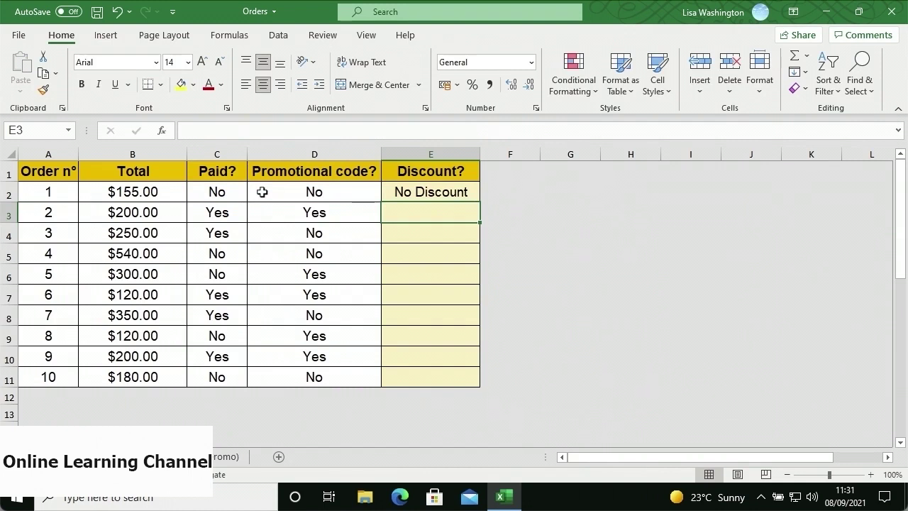
# - Copy the combined IF and AND formula from E2 down the Discount? column to E11
pyautogui.click(391, 198)
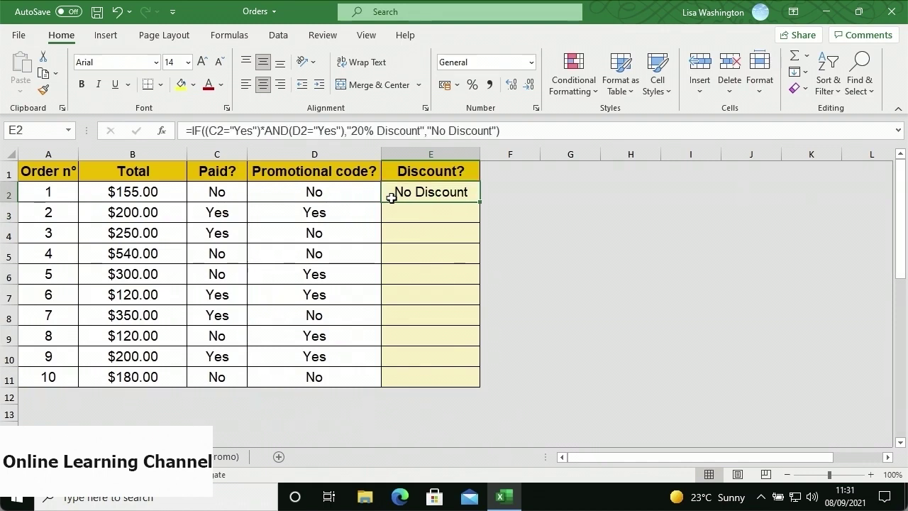
pyautogui.doubleClick(478, 201)
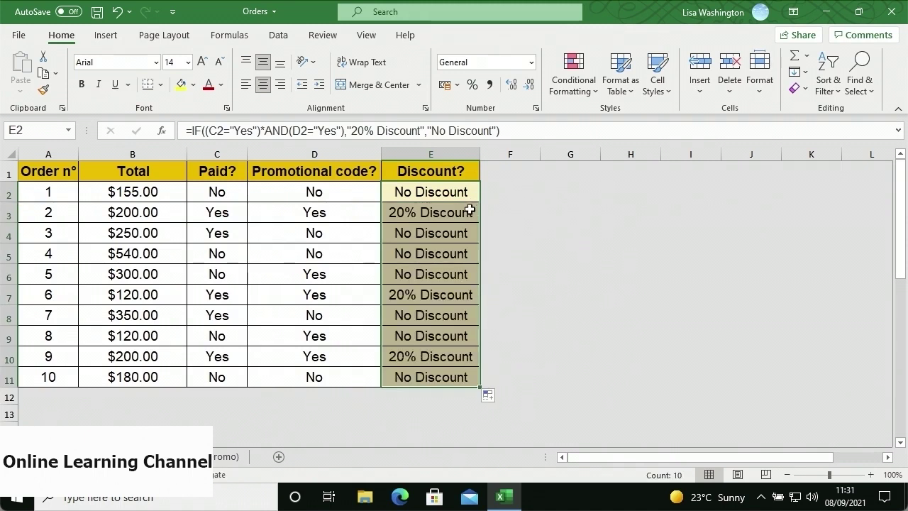
pyautogui.click(469, 210)
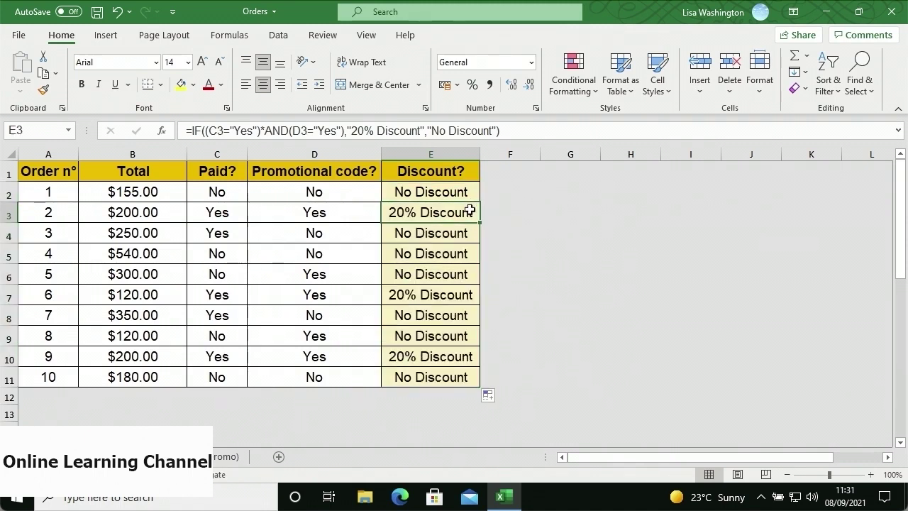
# - On the promo sheet, enter =IF(H4>1500,"Yes","No") in the 5% discount cell I4 for the first order
pyautogui.click(230, 458)
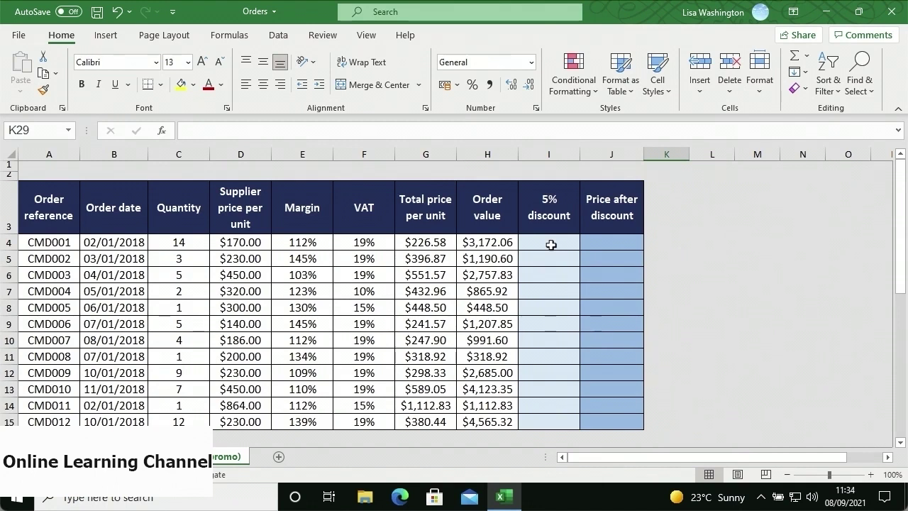
pyautogui.click(551, 245)
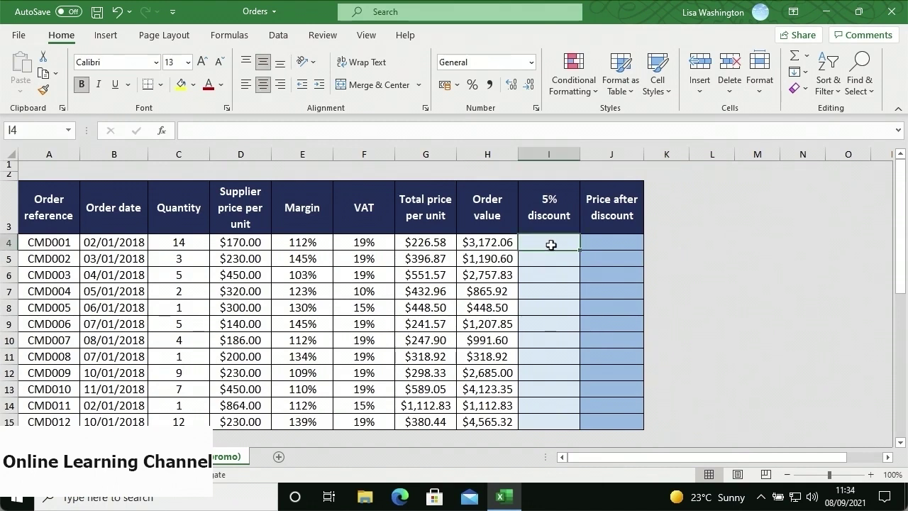
pyautogui.write('=if(')
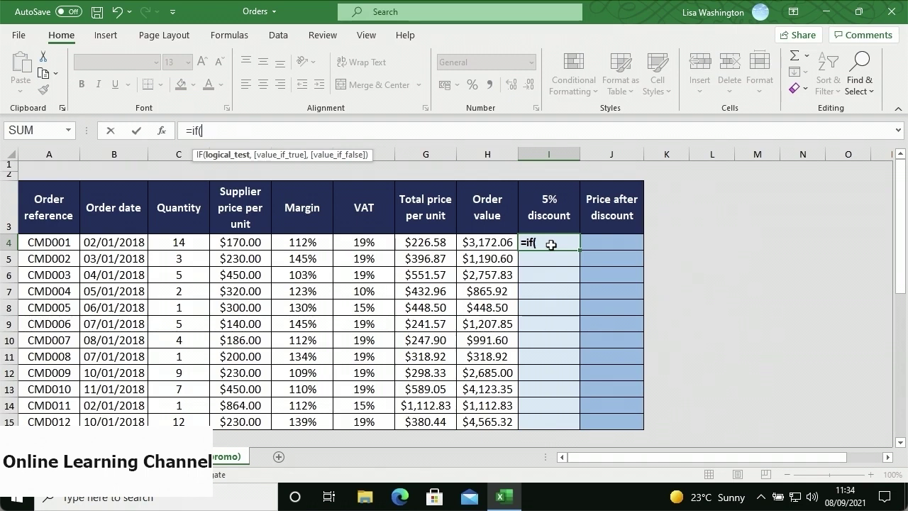
pyautogui.click(495, 243)
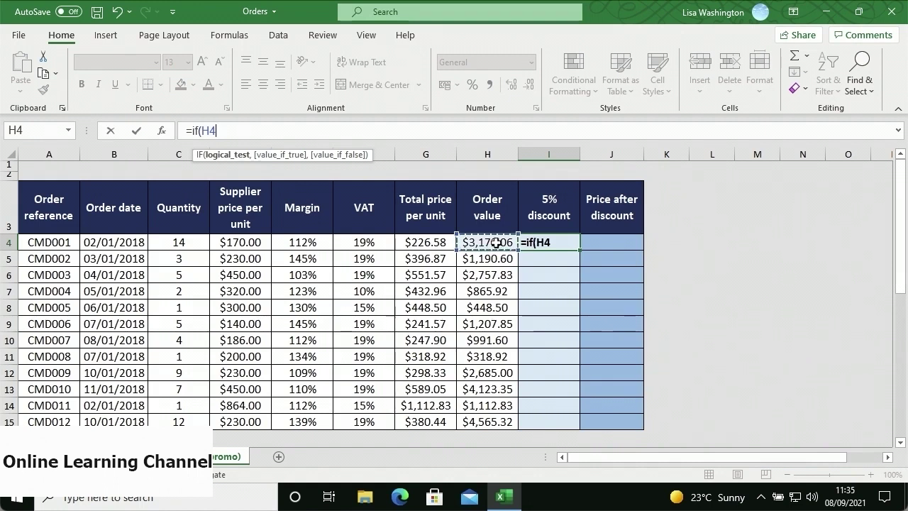
pyautogui.write('>1500')
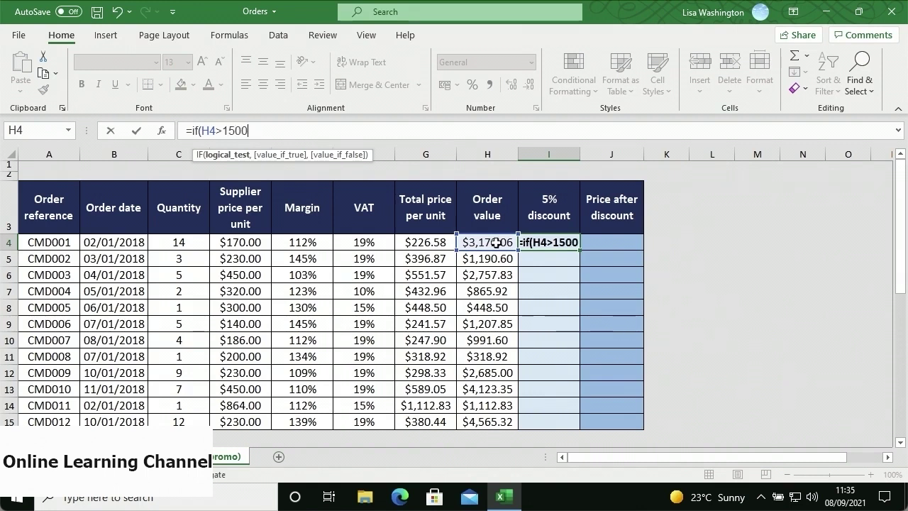
pyautogui.write(',')
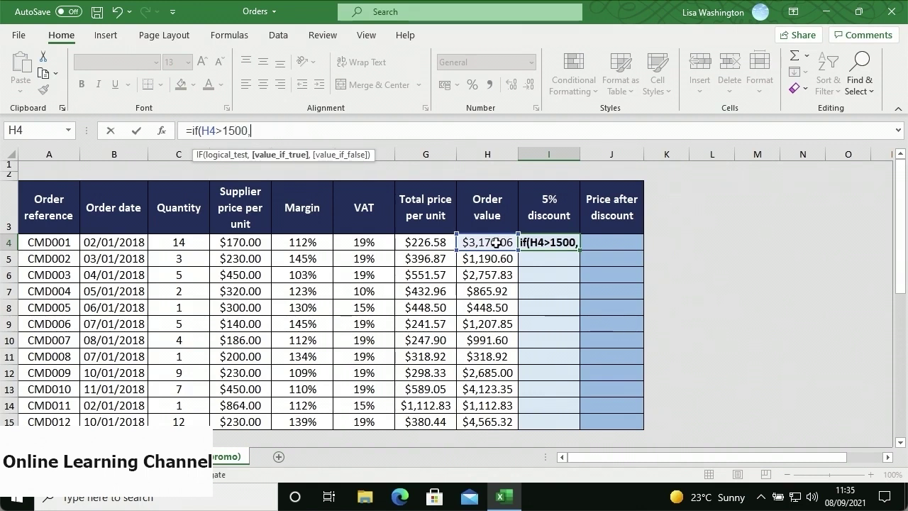
pyautogui.write('"')
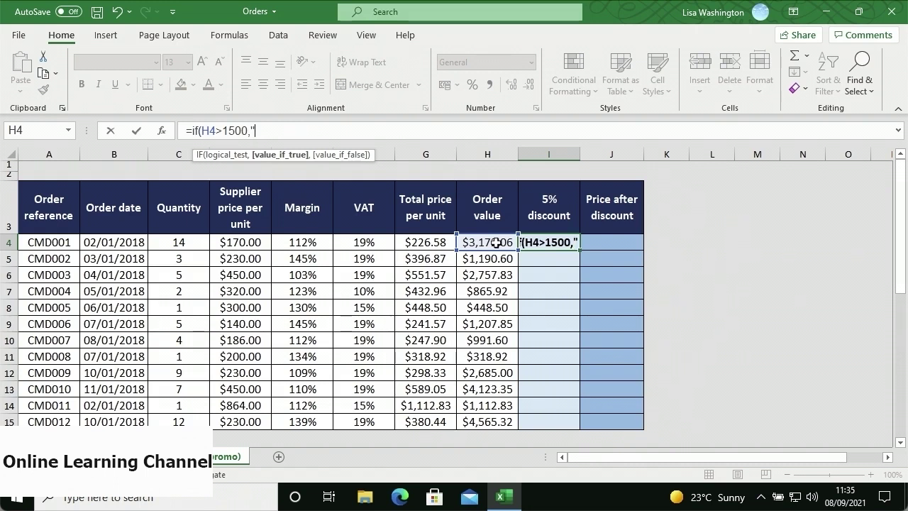
pyautogui.write('Yes"')
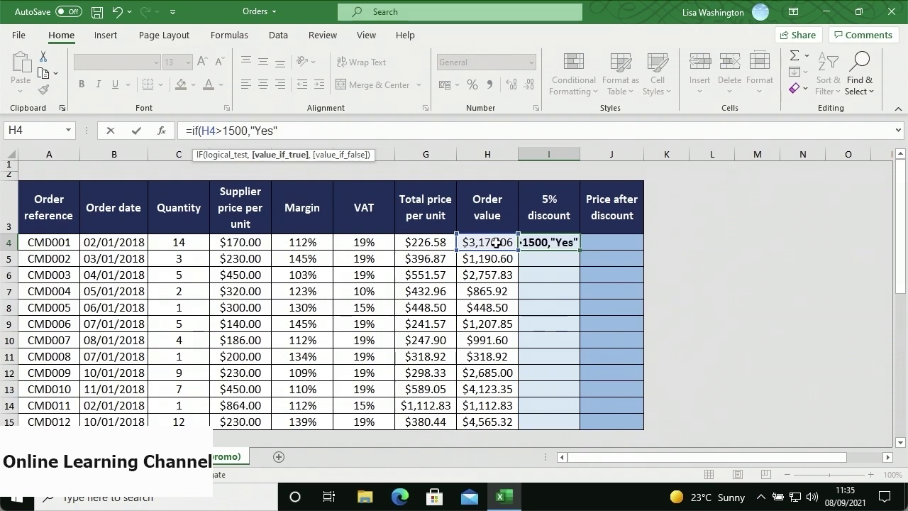
pyautogui.write(',')
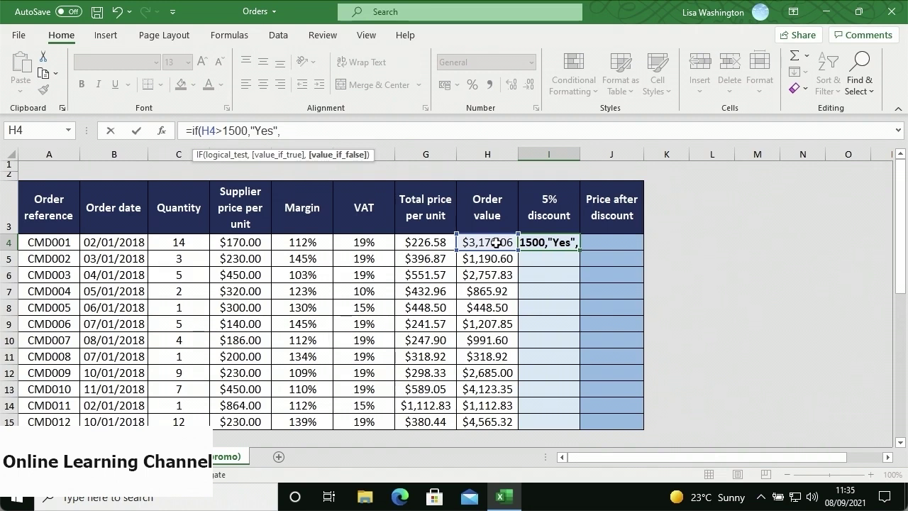
pyautogui.write('"No"')
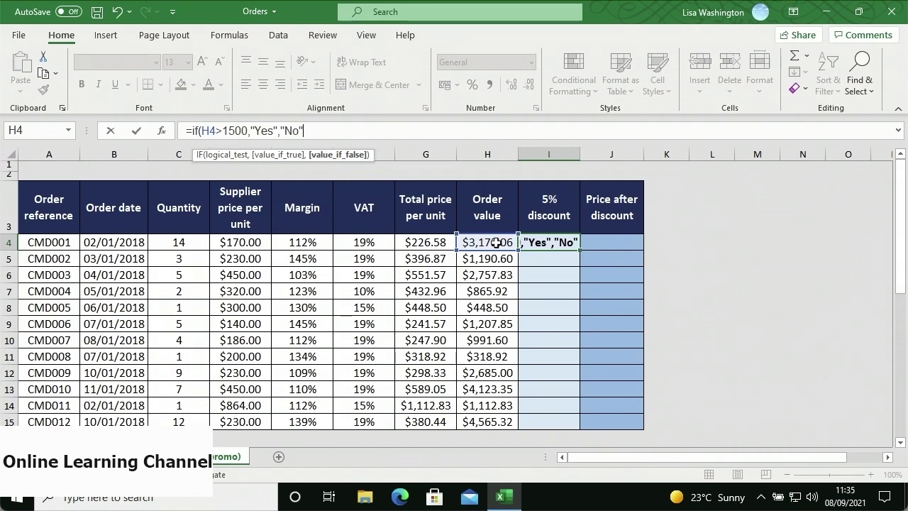
pyautogui.write(')')
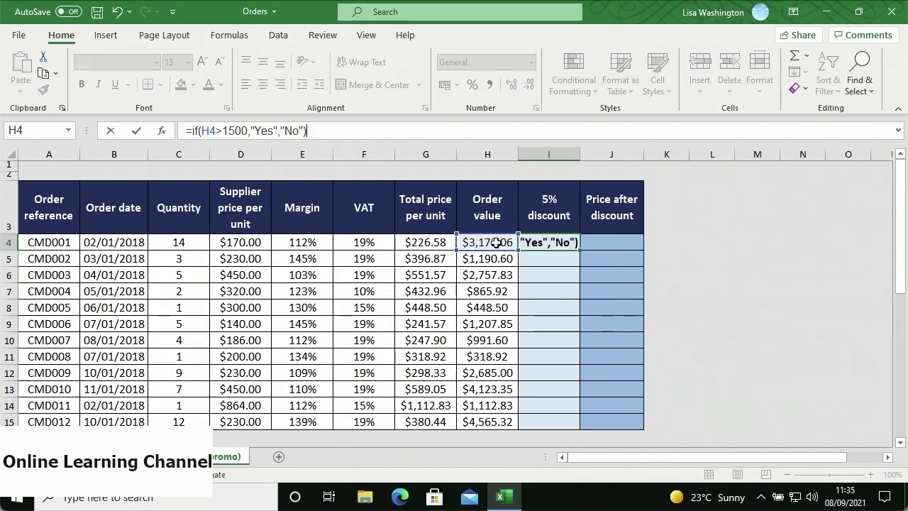
pyautogui.press('Return')
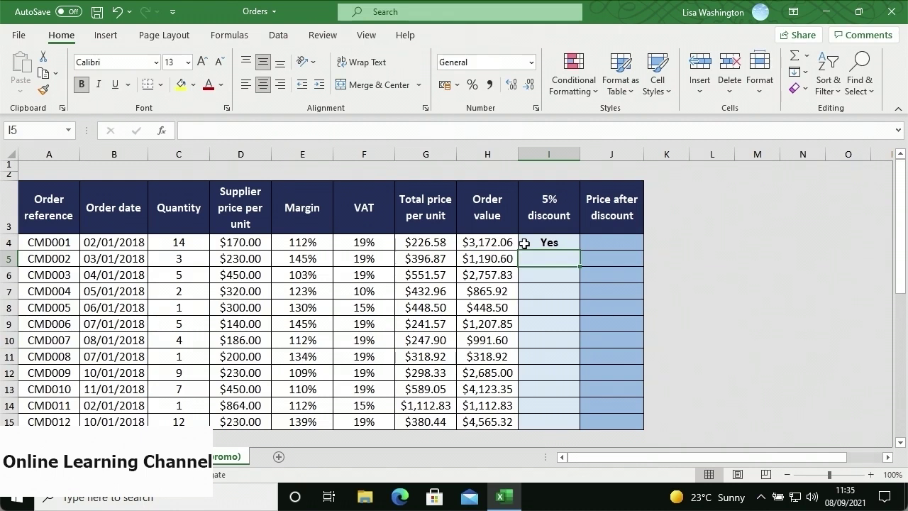
# - Copy the IF formula from I4 down the 5% discount column to I15
pyautogui.click(525, 243)
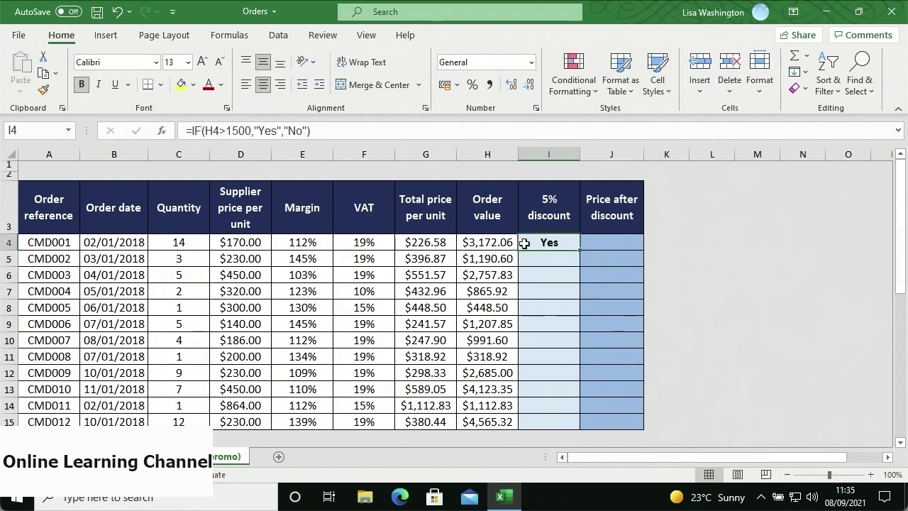
pyautogui.doubleClick(578, 250)
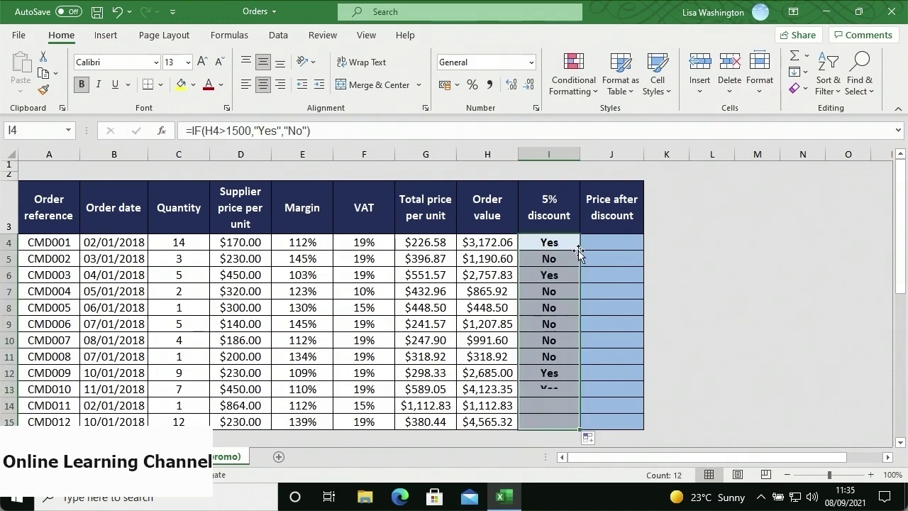
pyautogui.click(571, 256)
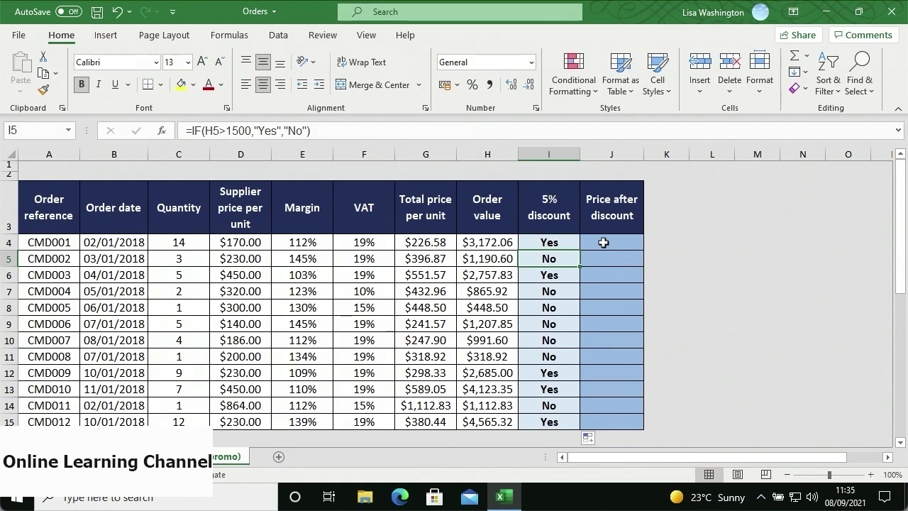
# - In the Price after discount cell J4 for the first order, enter =IF(I4="Yes",H4*0.95,H4)
pyautogui.click(603, 243)
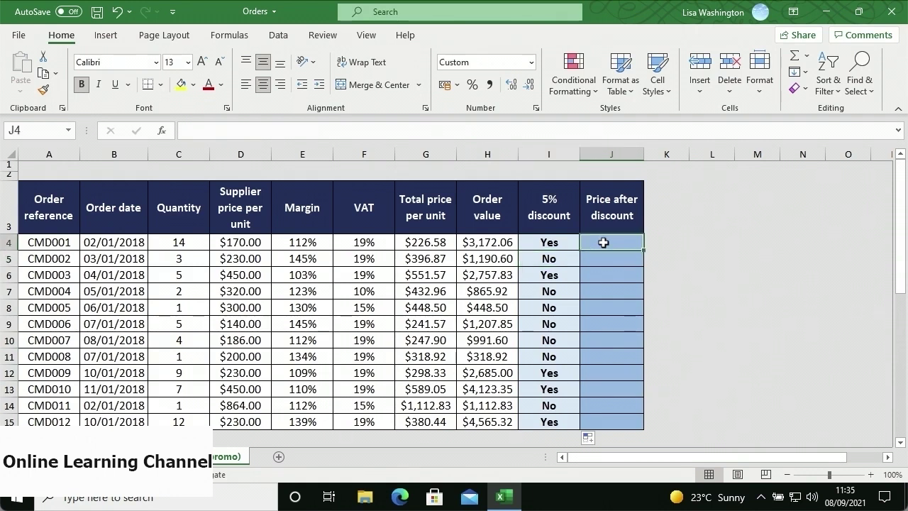
pyautogui.write('=if')
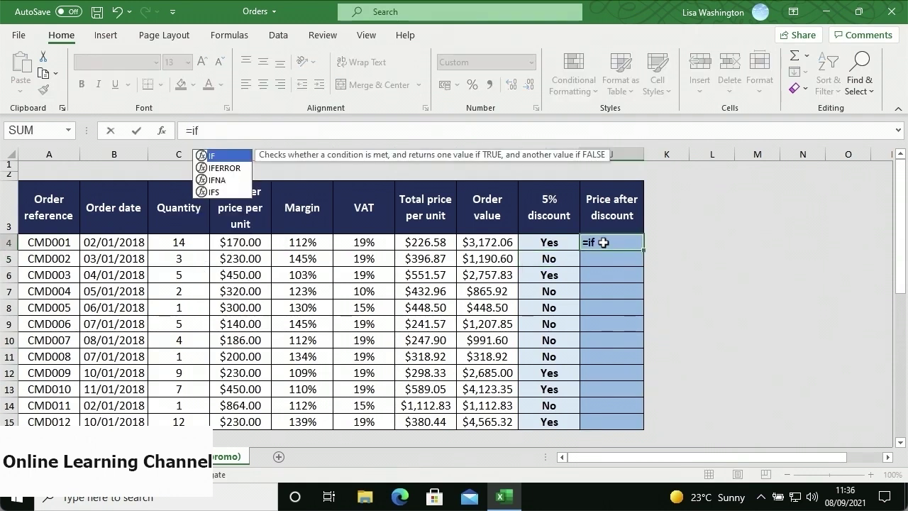
pyautogui.write('(')
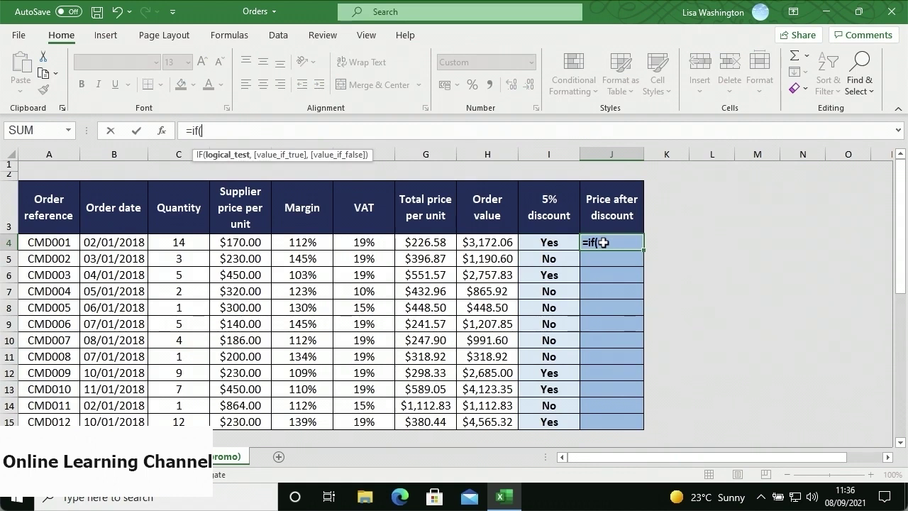
pyautogui.click(572, 245)
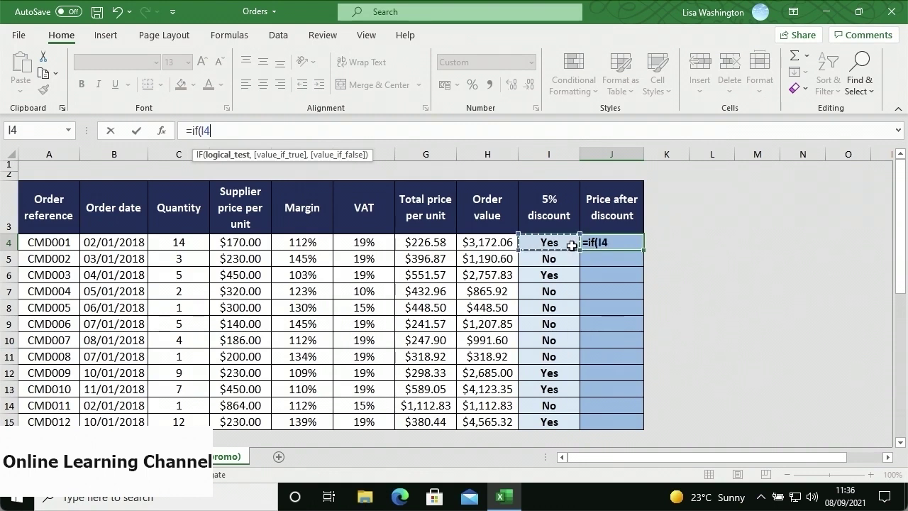
pyautogui.write('="Yes",')
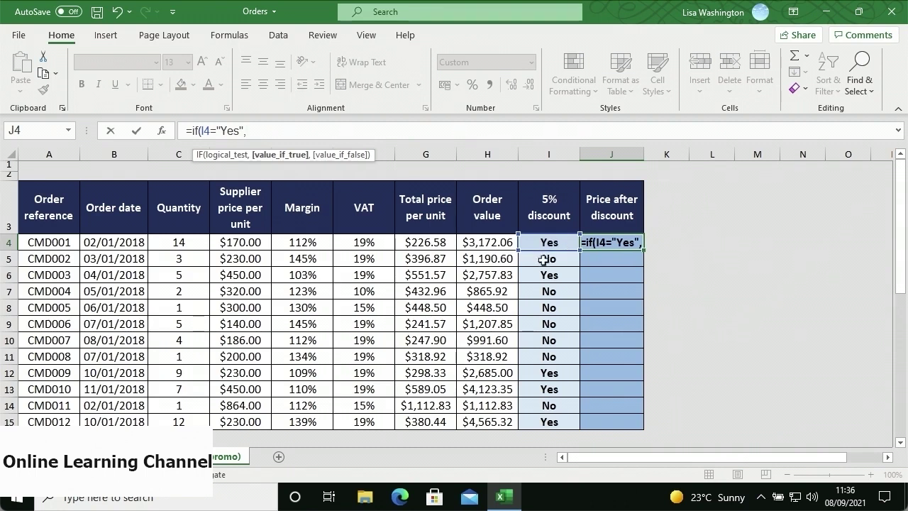
pyautogui.click(504, 244)
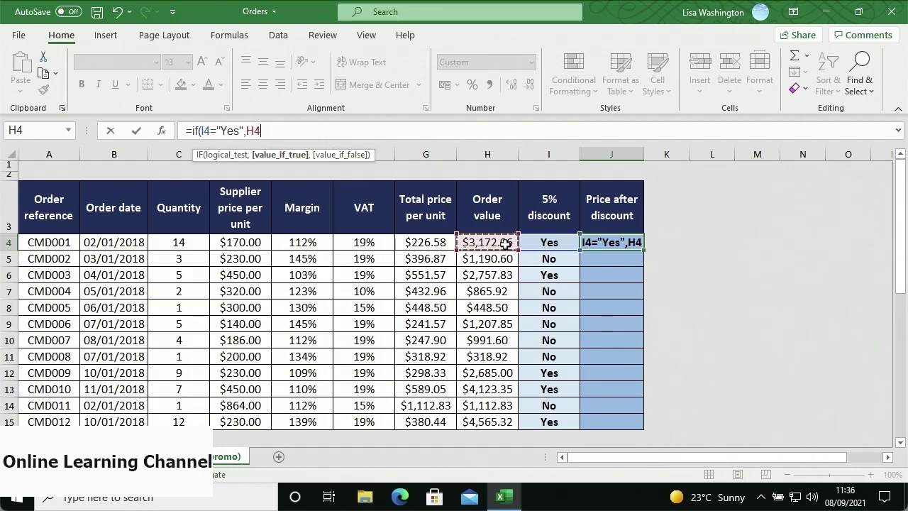
pyautogui.write('*')
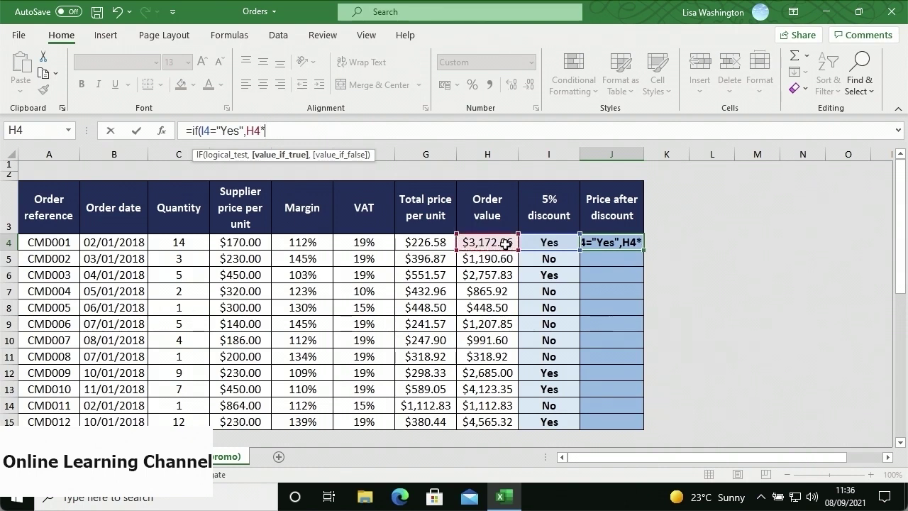
pyautogui.write('0.95')
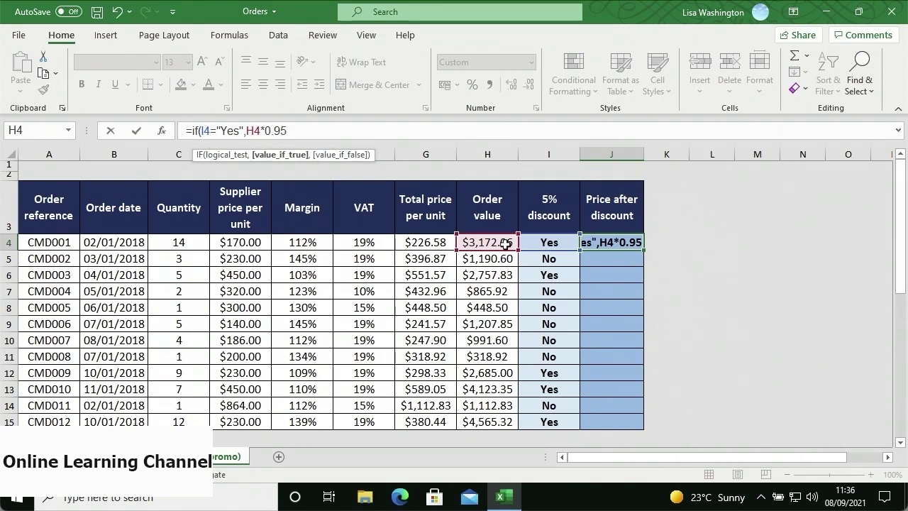
pyautogui.write(',')
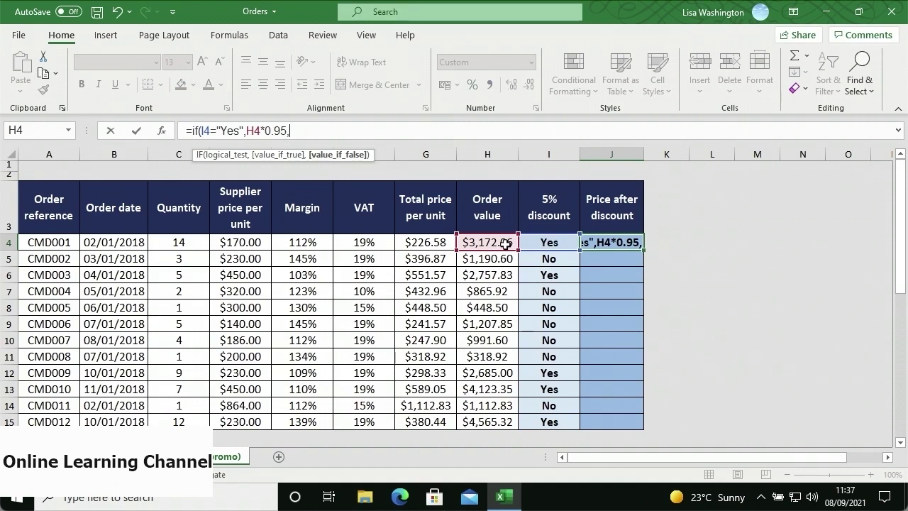
pyautogui.click(505, 243)
pyautogui.write(')')
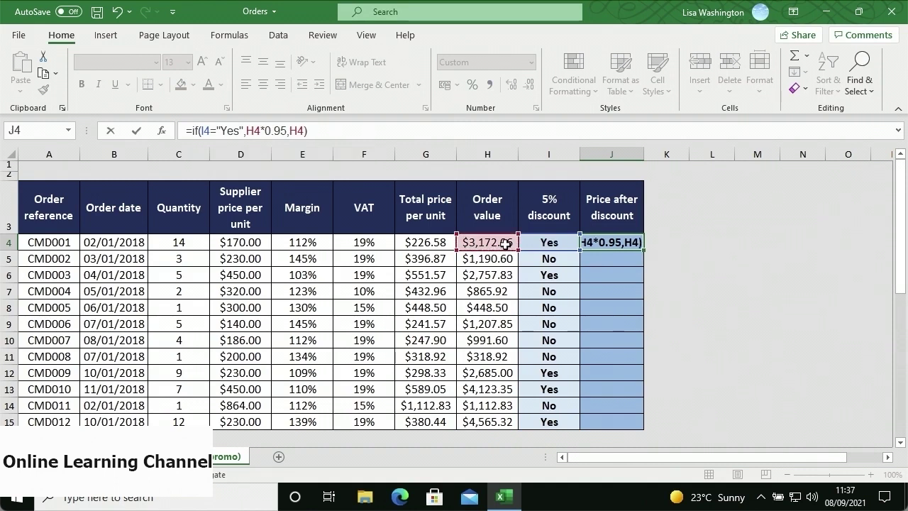
pyautogui.press('Return')
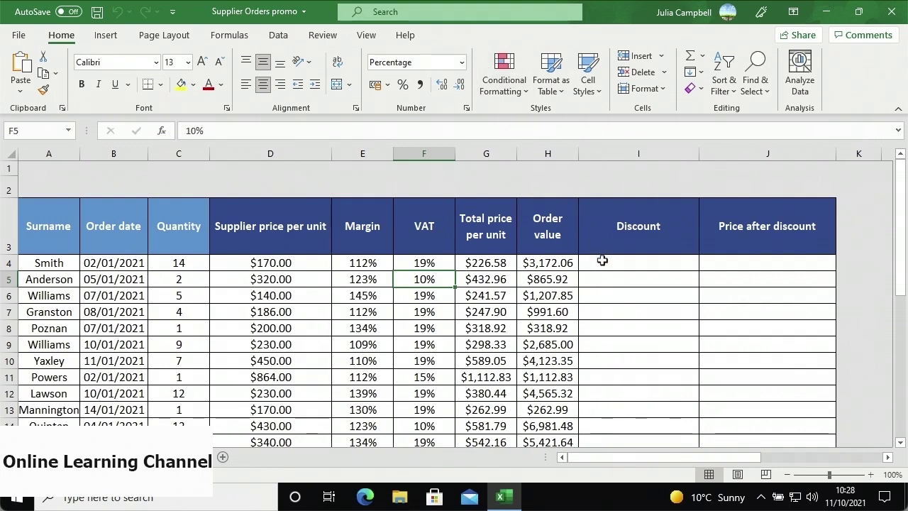
# - In the Supplier Orders promo workbook, enter =IF(H4>500,IF(H4>1000,"15% discount","5% discount"),"No") in the Discount cell I4
pyautogui.click(603, 260)
pyautogui.write('=IF(')
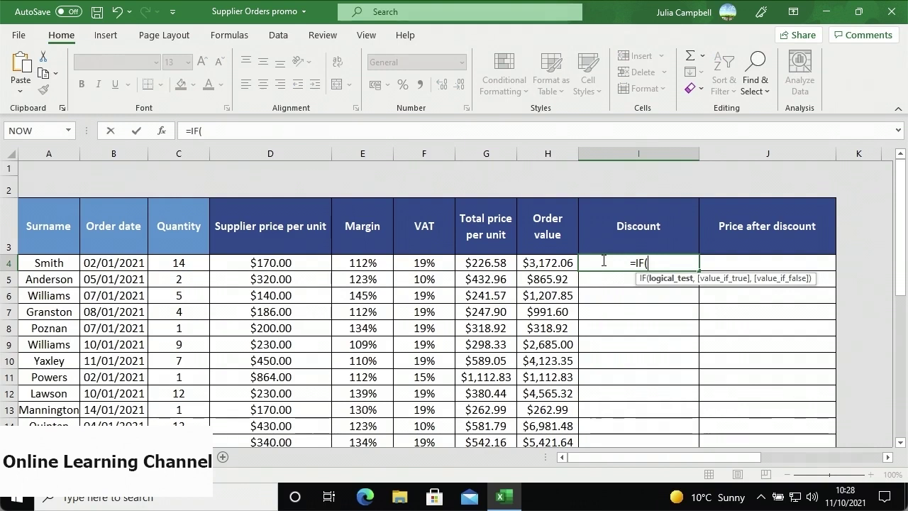
pyautogui.click(568, 264)
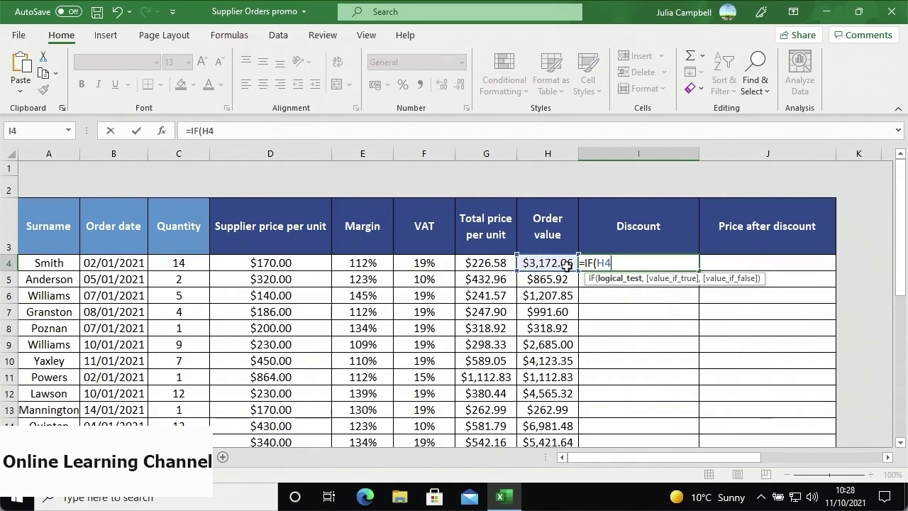
pyautogui.write('>50')
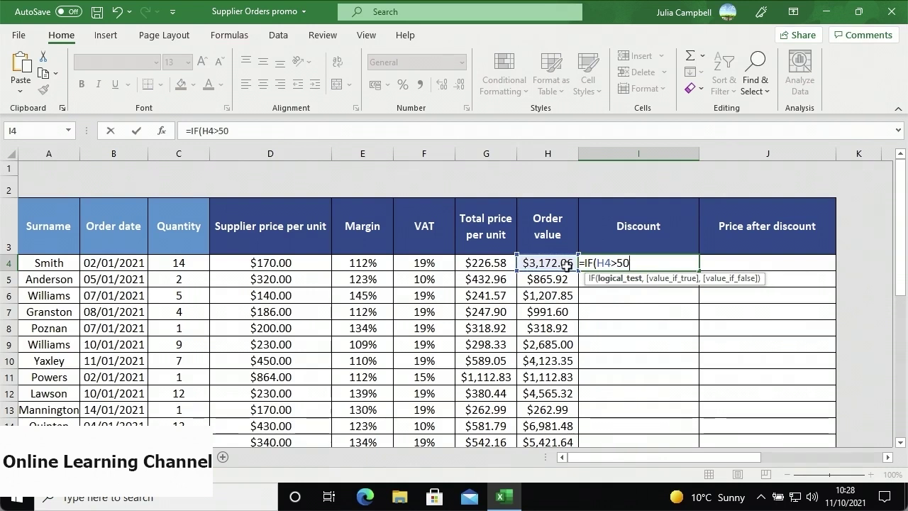
pyautogui.write('0,')
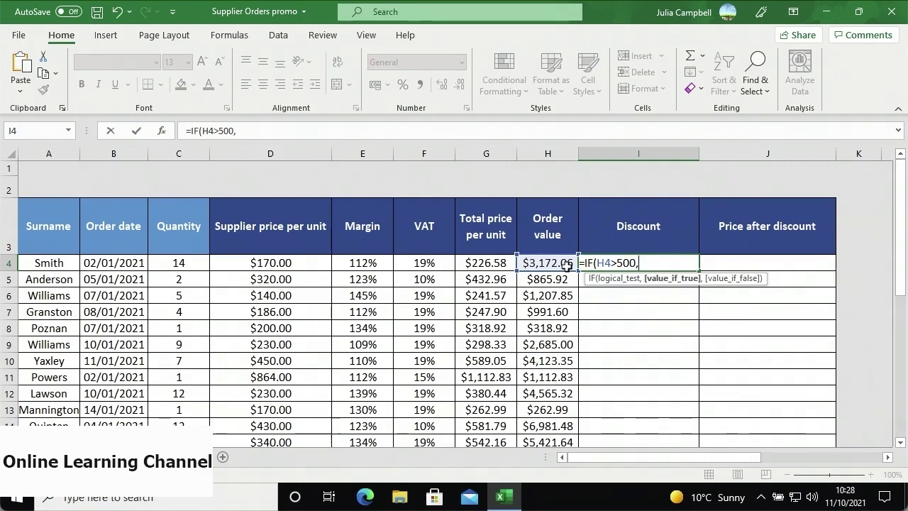
pyautogui.write('IF(')
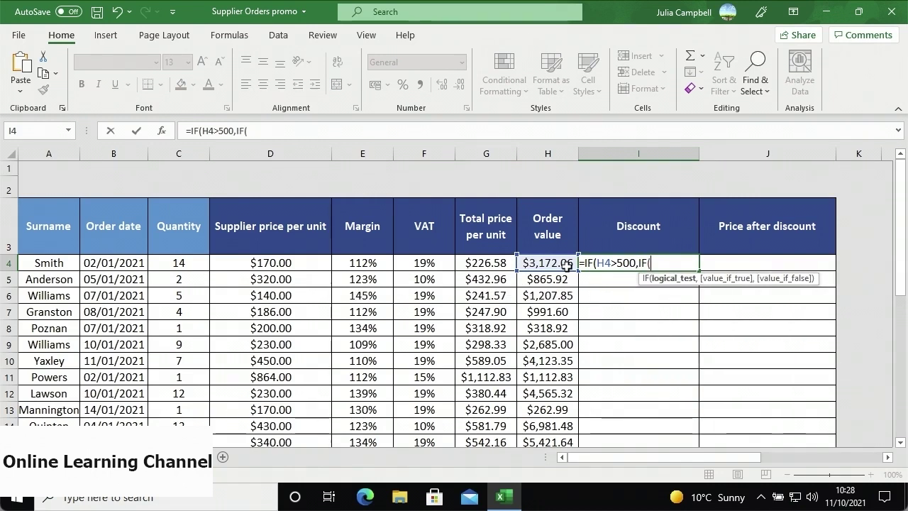
pyautogui.click(566, 264)
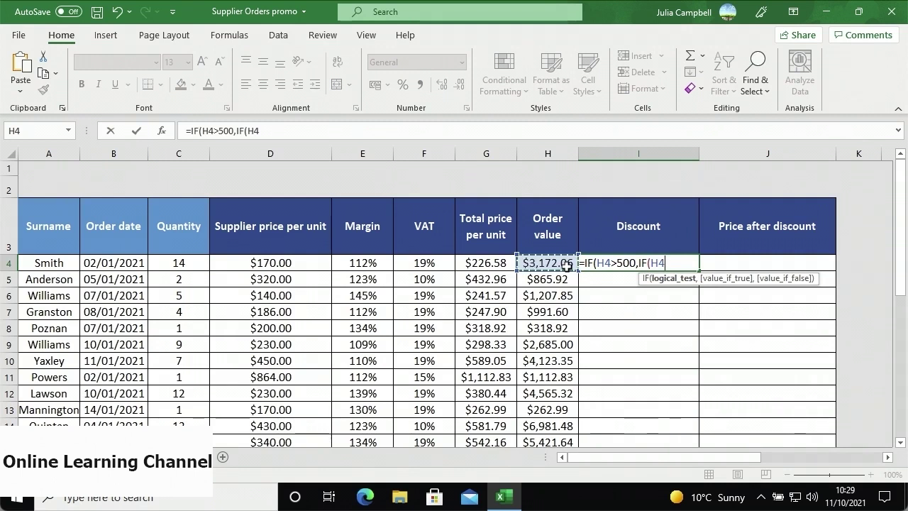
pyautogui.write('>1000,')
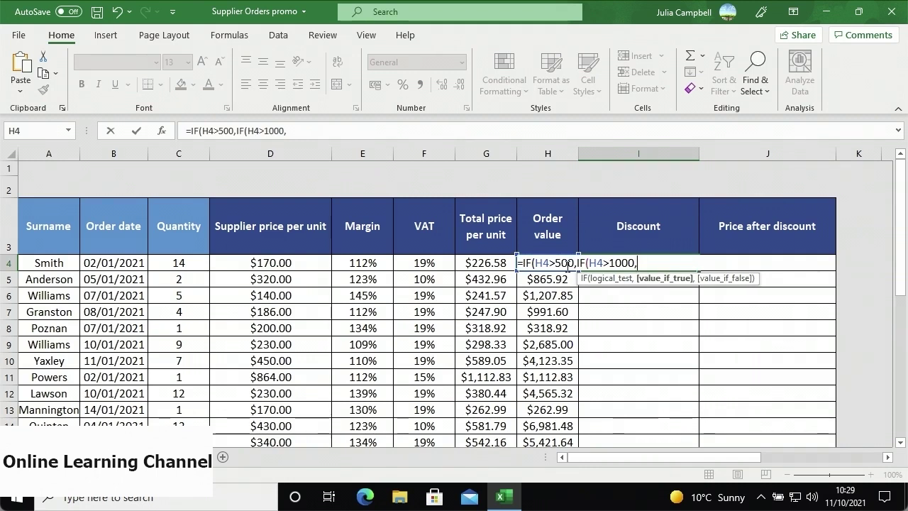
pyautogui.write('"15% d')
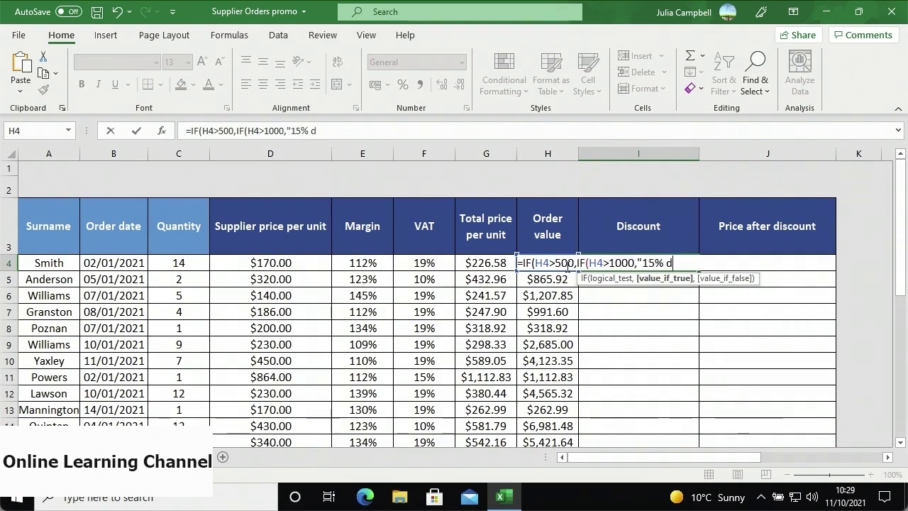
pyautogui.write('iscount"')
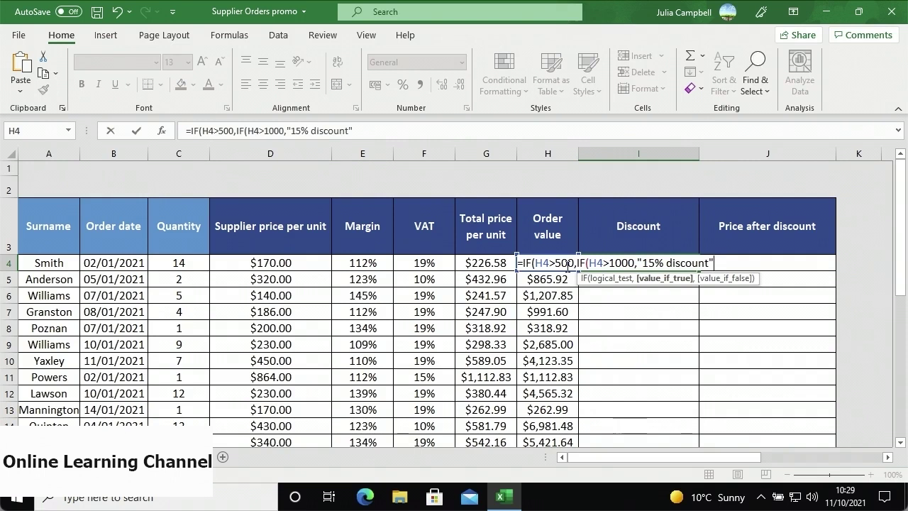
pyautogui.write(',')
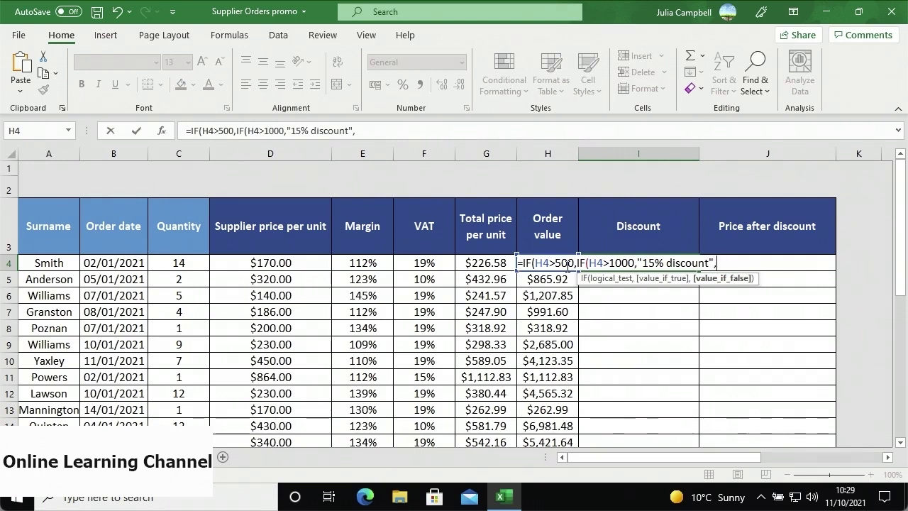
pyautogui.write('"5% disc')
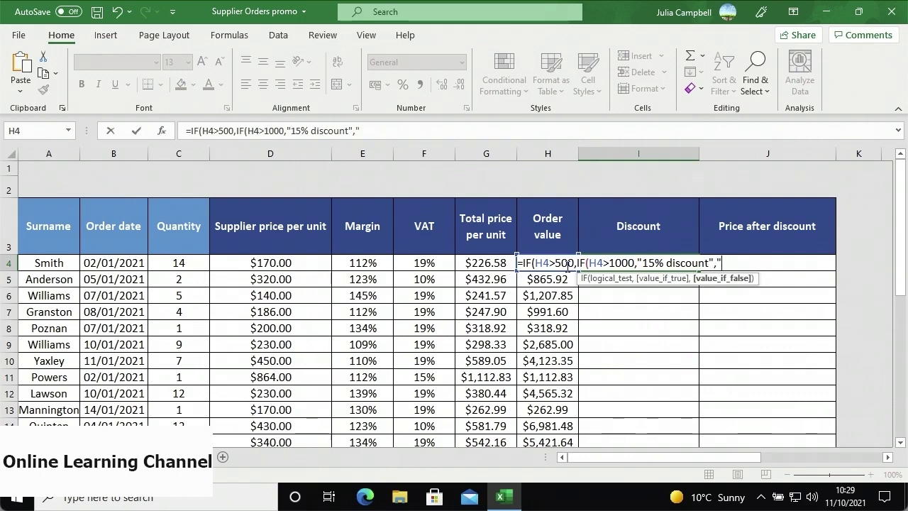
pyautogui.write('ount")')
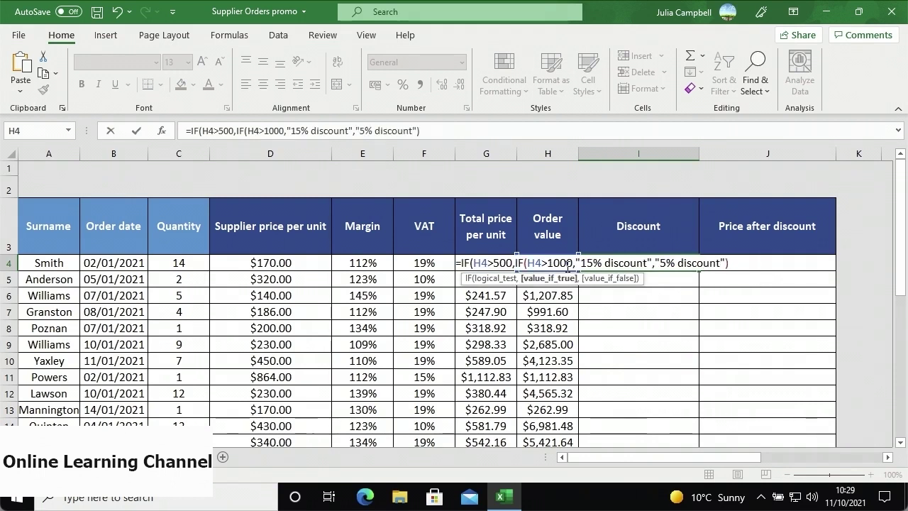
pyautogui.write(',')
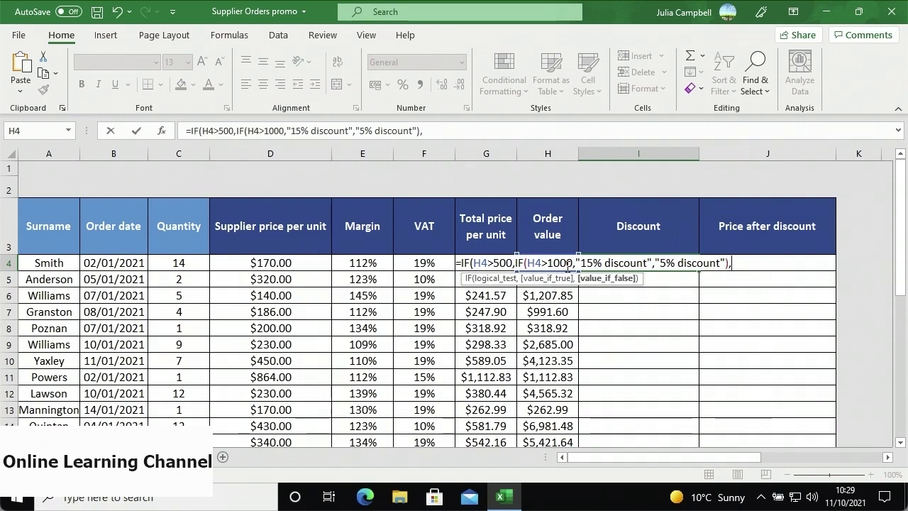
pyautogui.write('"No")')
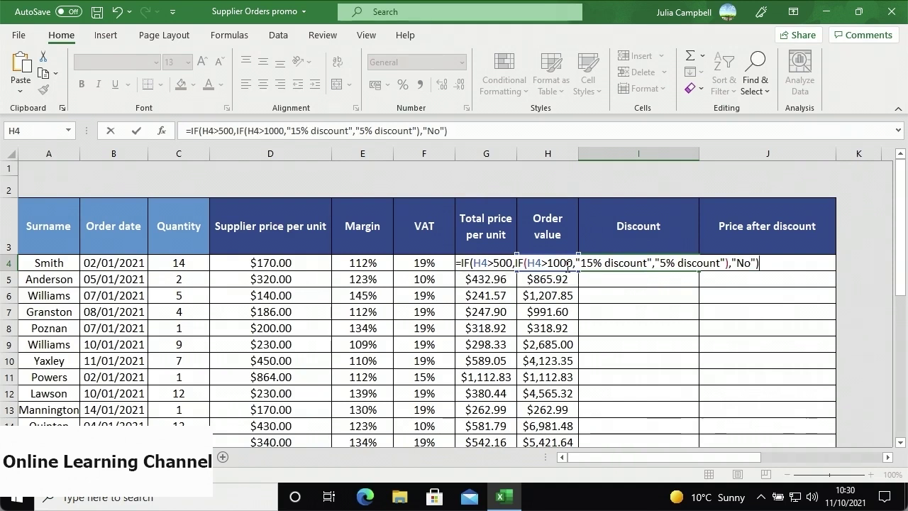
pyautogui.press('Return')
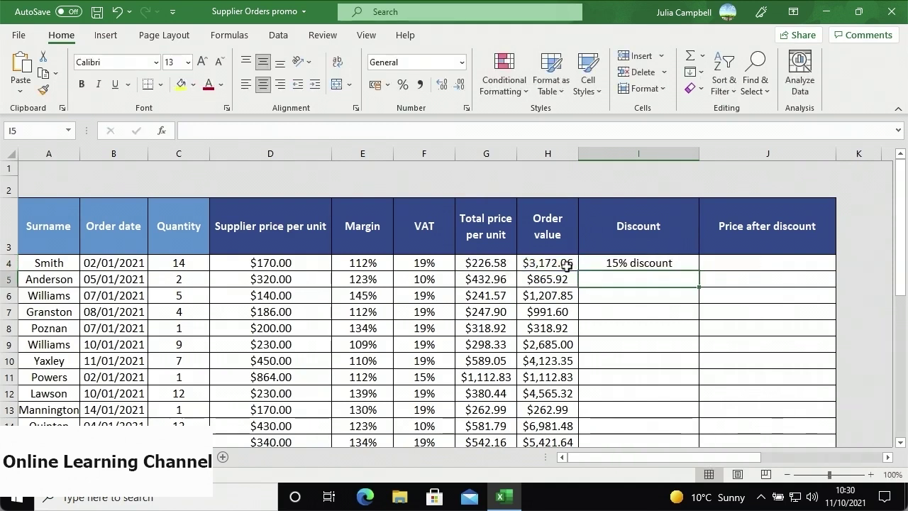
# - Copy the nested IF formula from I4 down the Discount column to I15
pyautogui.click(596, 262)
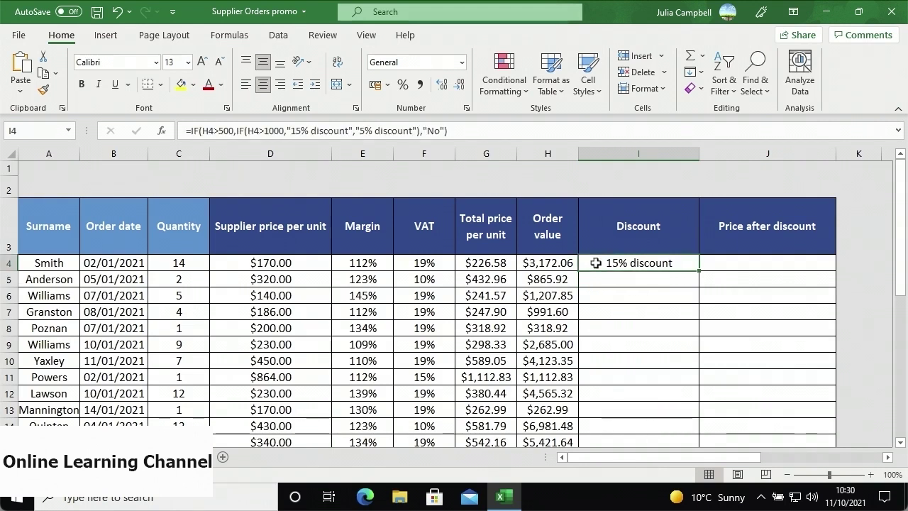
pyautogui.moveTo(699, 271); pyautogui.dragTo(674, 440)
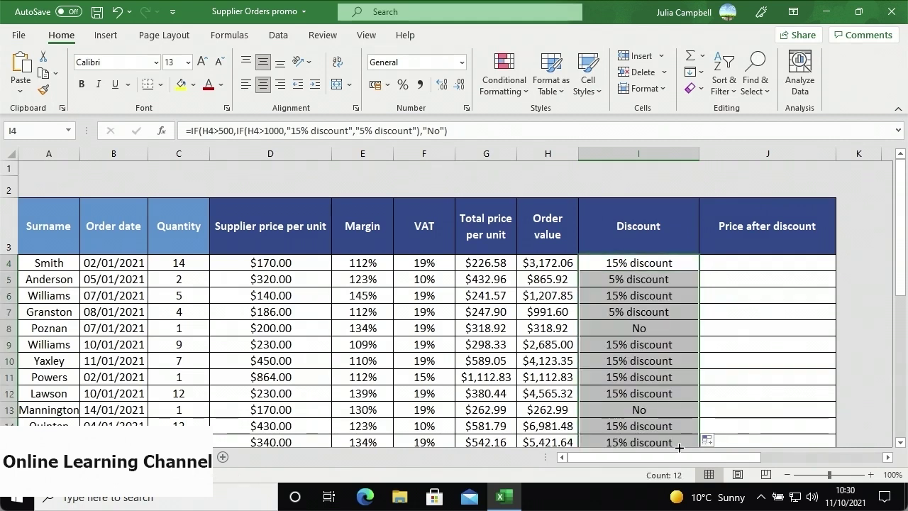
pyautogui.click(667, 295)
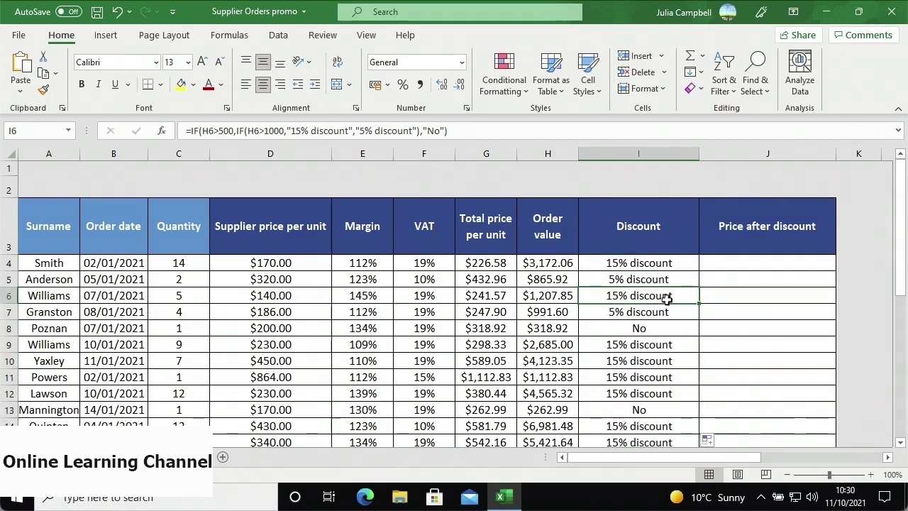
# - Copy the nested IF formula from I4 into the Price after discount cell J4
pyautogui.click(688, 264)
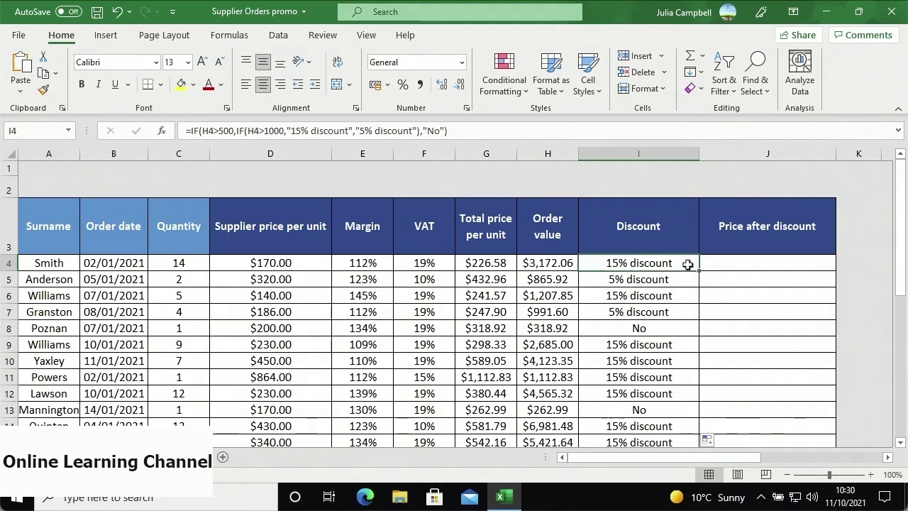
pyautogui.hotkey('ctrl', 'c')
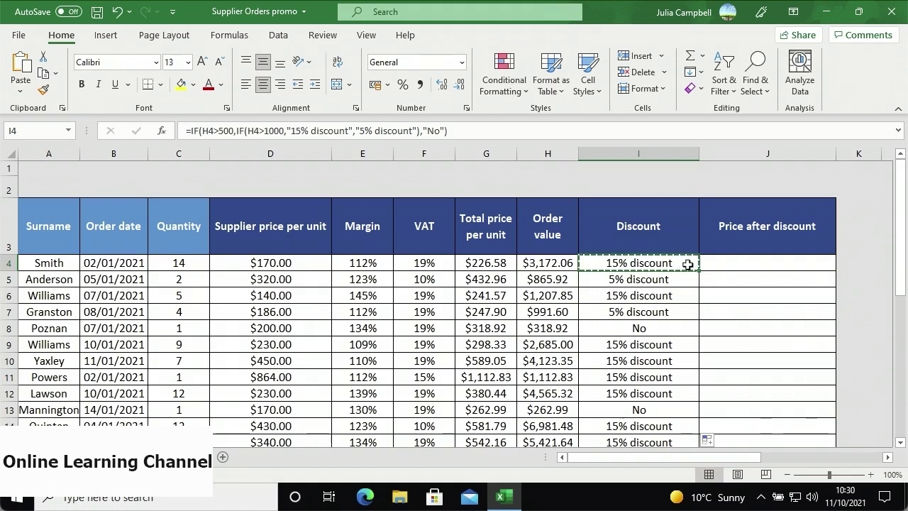
pyautogui.click(726, 262)
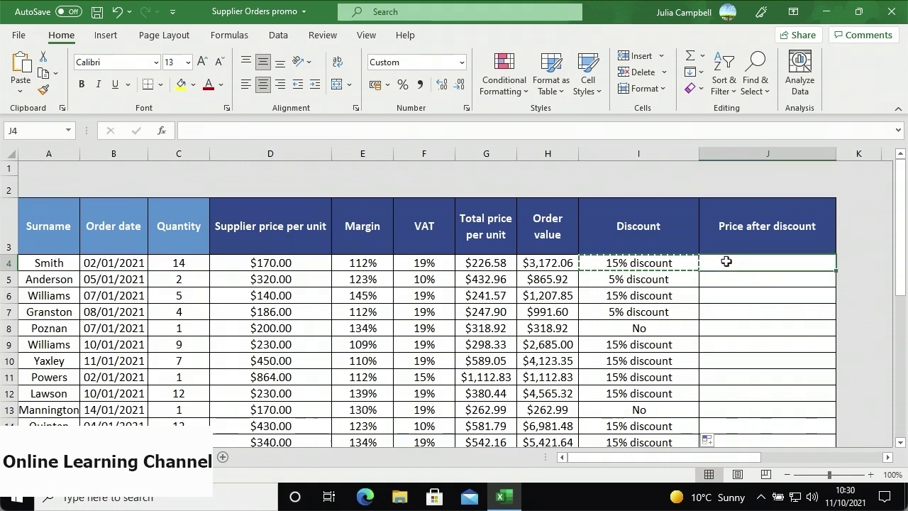
pyautogui.hotkey('ctrl', 'v')
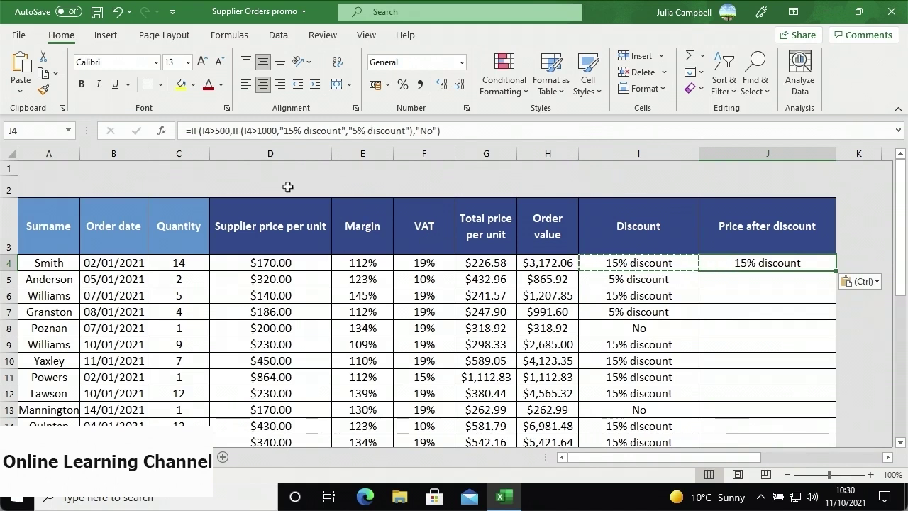
# - Change both I4 references in the Price after discount formula in J4 to H4
pyautogui.click(205, 132)
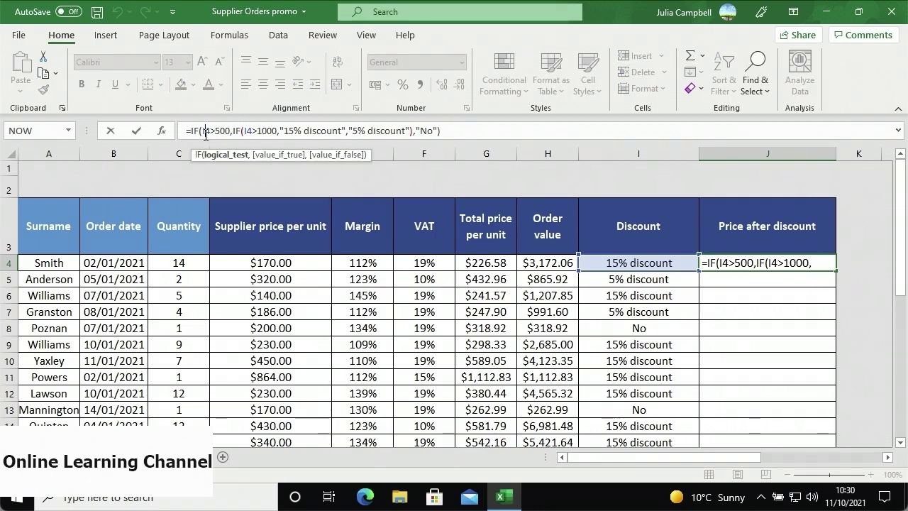
pyautogui.press('Delete')
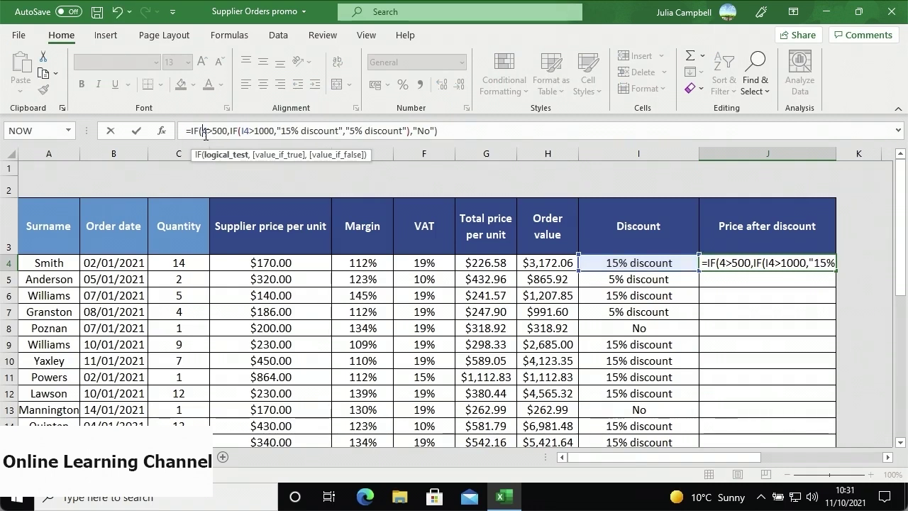
pyautogui.write('H')
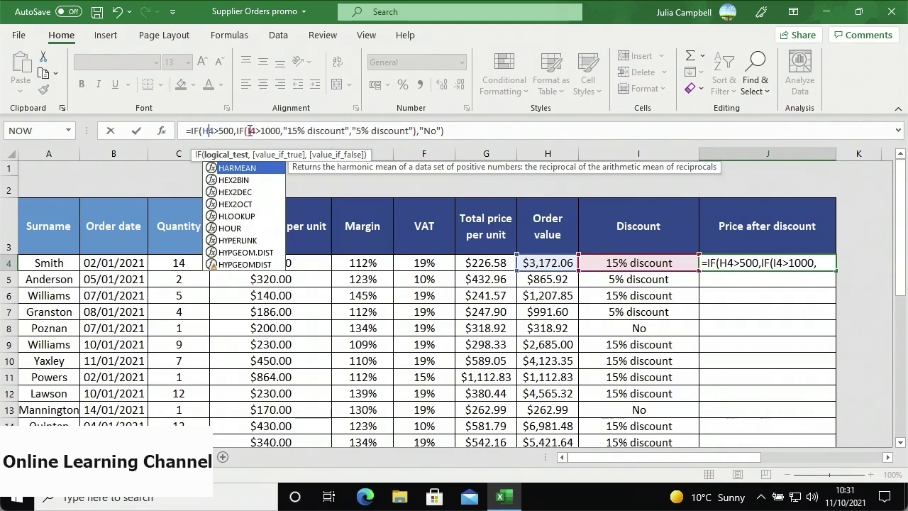
pyautogui.click(251, 133)
pyautogui.press('Delete')
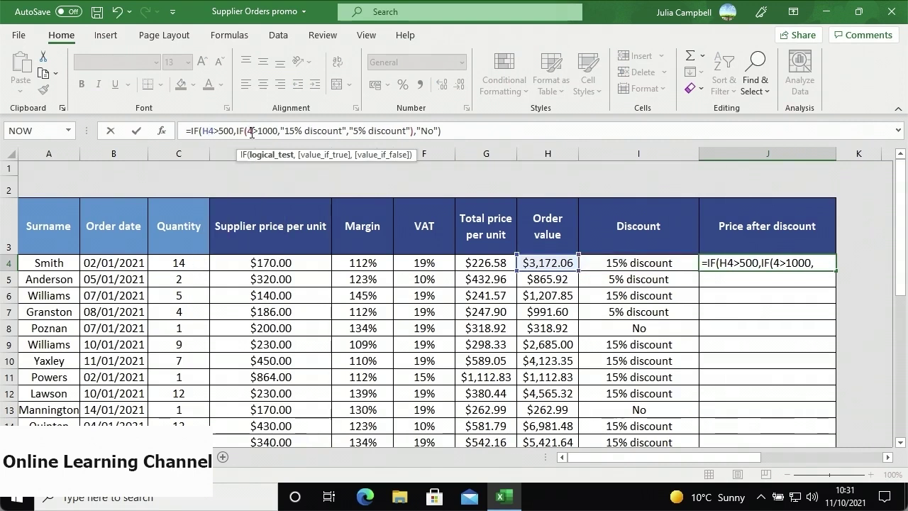
pyautogui.write('H')
# - Replace the "15% discount" result in the J4 formula with H4*0.85
pyautogui.click(262, 130)
pyautogui.moveTo(287, 131); pyautogui.dragTo(354, 131)
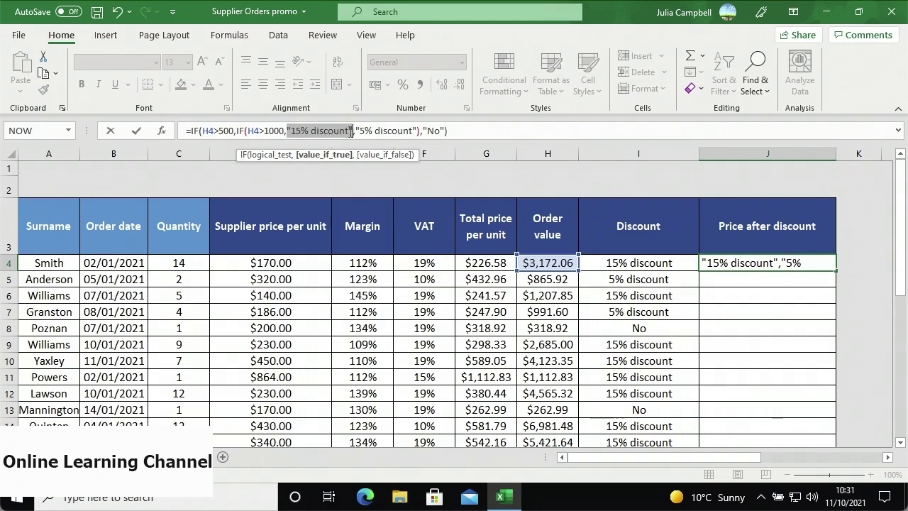
pyautogui.press('Delete')
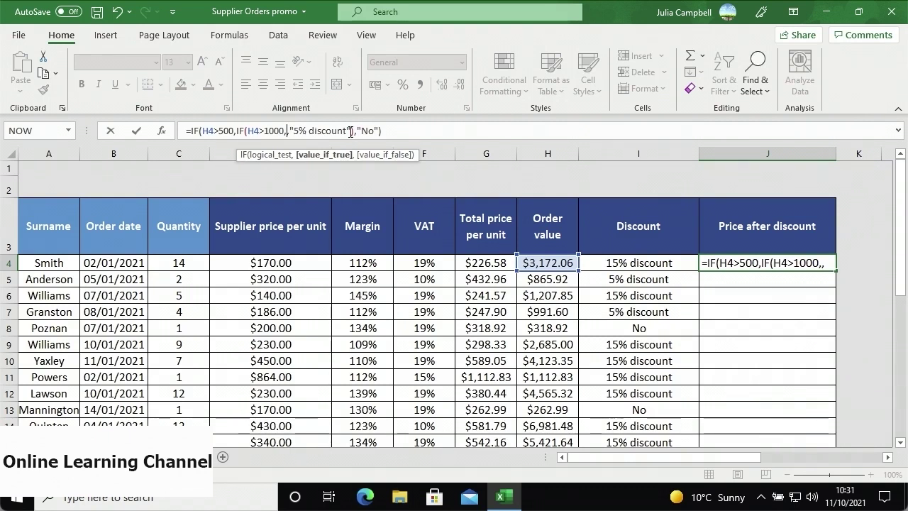
pyautogui.write('H4')
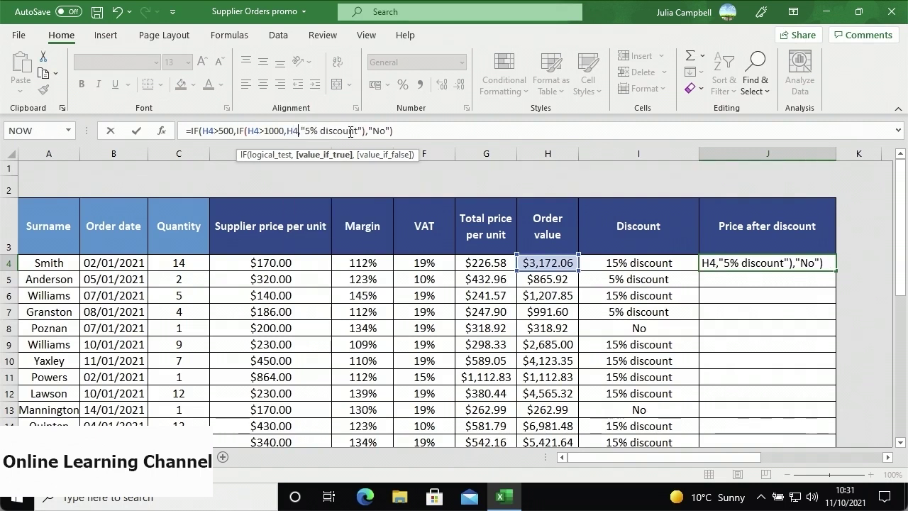
pyautogui.write('*0.85')
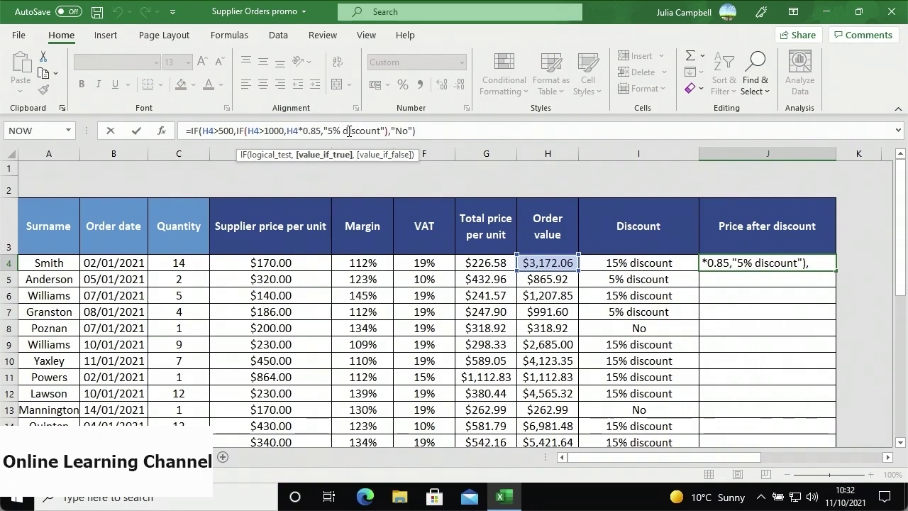
pyautogui.press('Return')
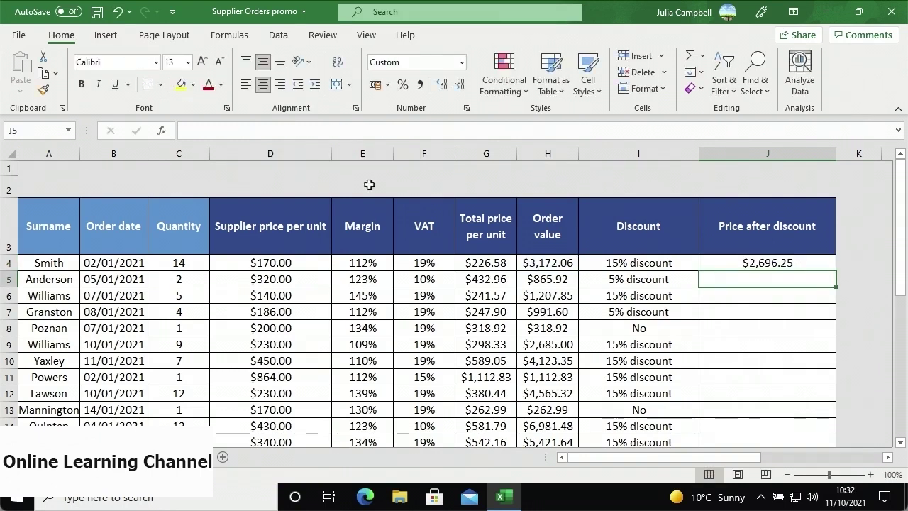
# - Copy the J4 formula down to J5 and replace its "5% discount" result with H5*0.95
pyautogui.click(808, 263)
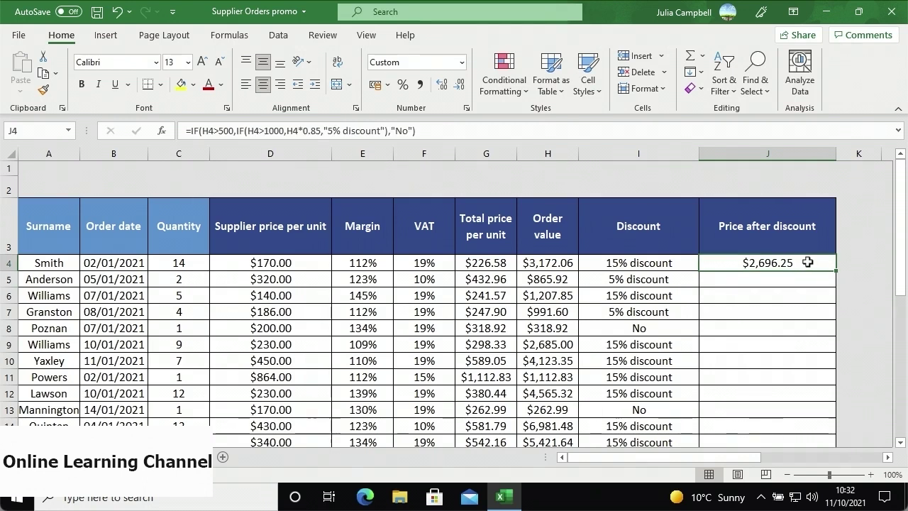
pyautogui.moveTo(835, 270); pyautogui.dragTo(838, 288)
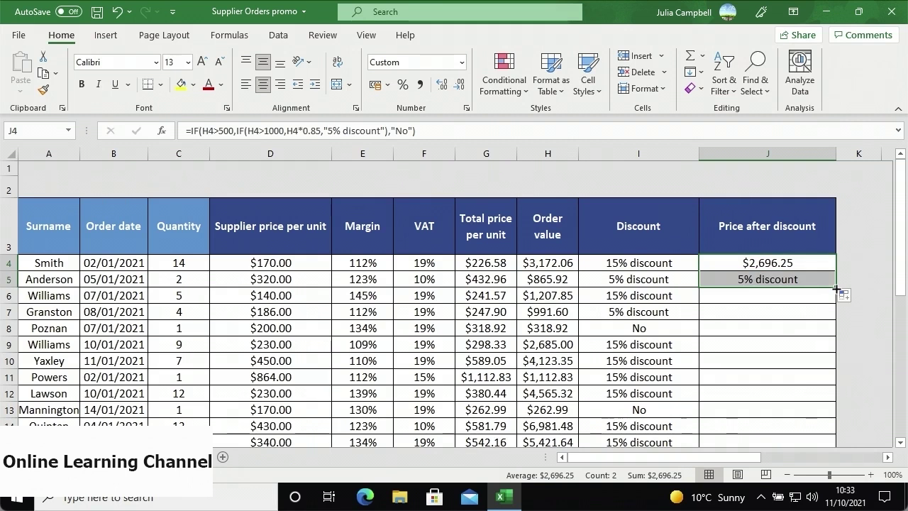
pyautogui.click(825, 284)
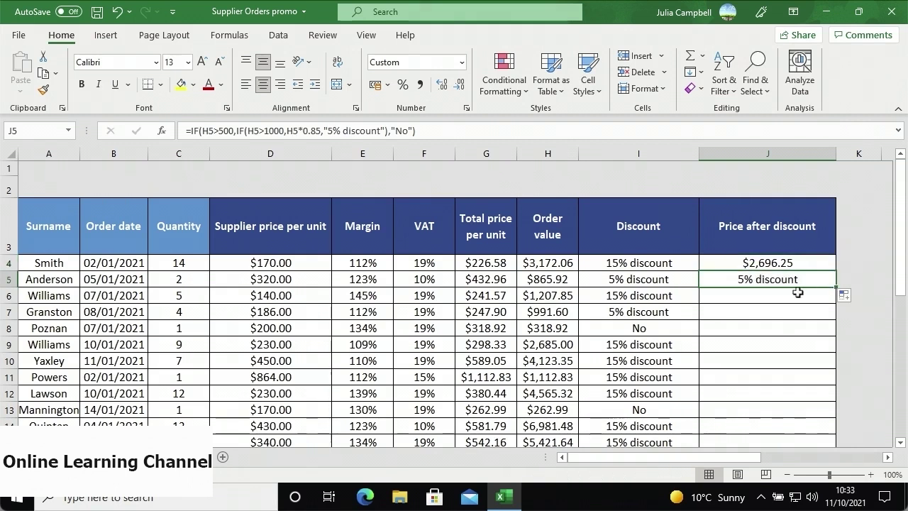
pyautogui.click(324, 131)
pyautogui.moveTo(324, 131); pyautogui.dragTo(385, 133)
pyautogui.press('Delete')
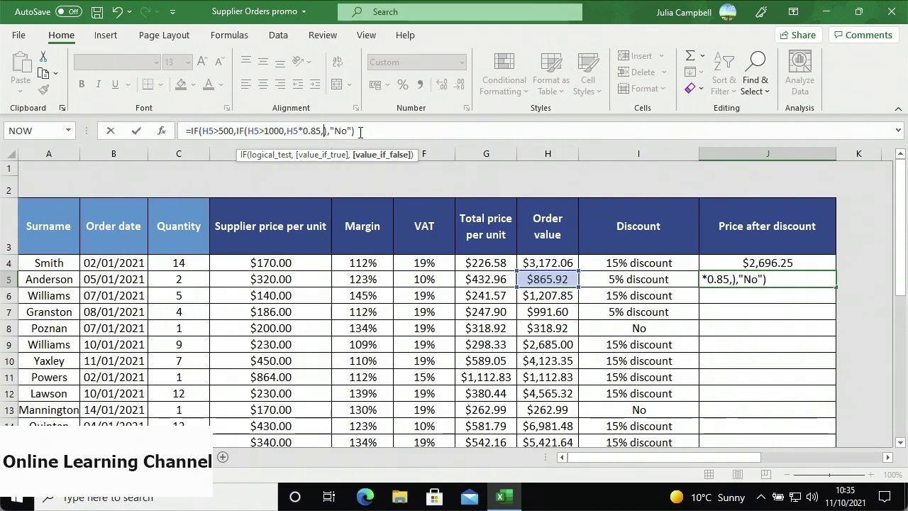
pyautogui.write('H5*')
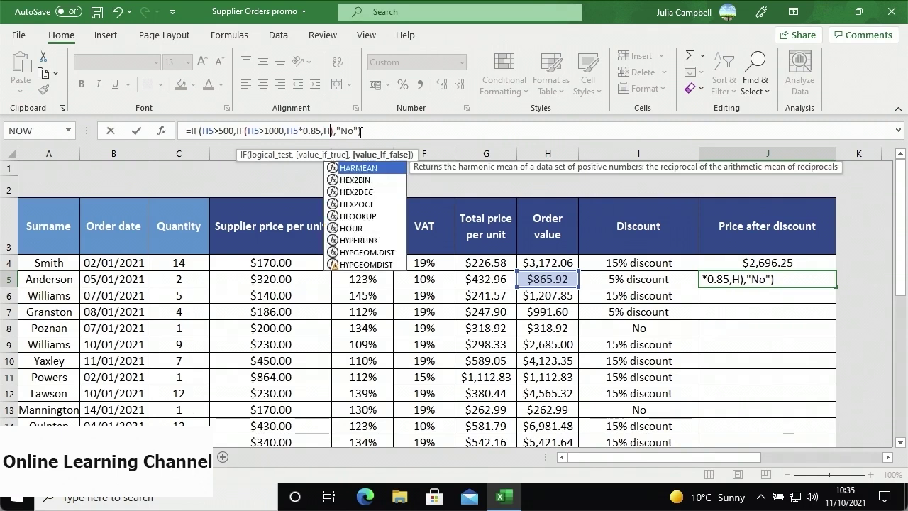
pyautogui.write('0.95')
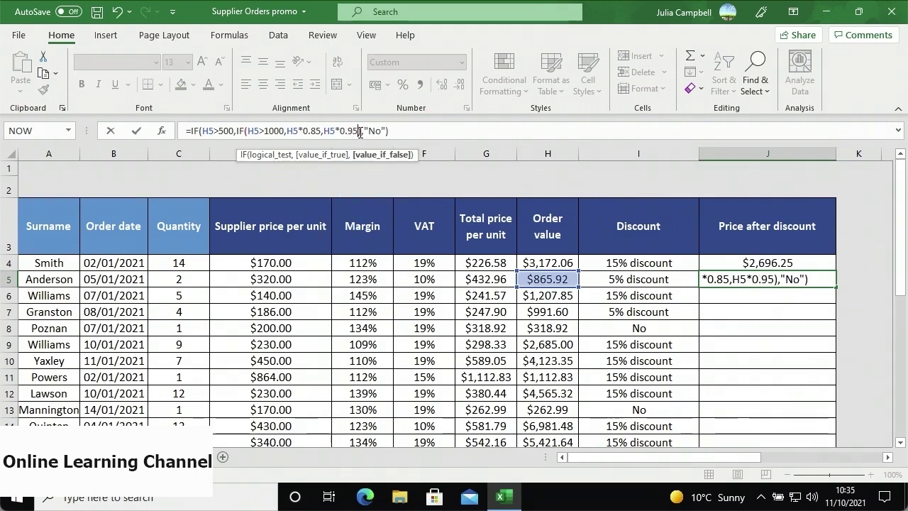
pyautogui.press('Return')
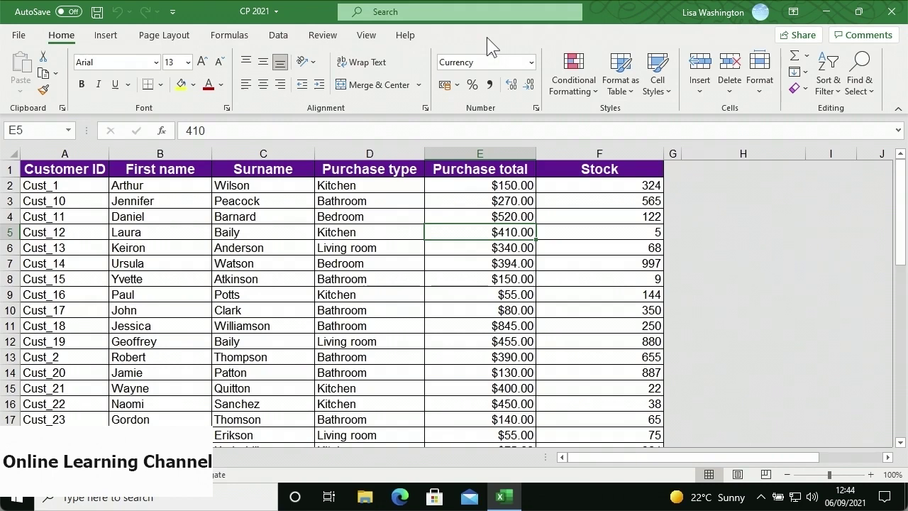
# - In the CP 2021 workbook, start a Less Than highlight rule for the Stock values in F2:F22
pyautogui.click(559, 185)
pyautogui.moveTo(553, 210); pyautogui.dragTo(556, 424)
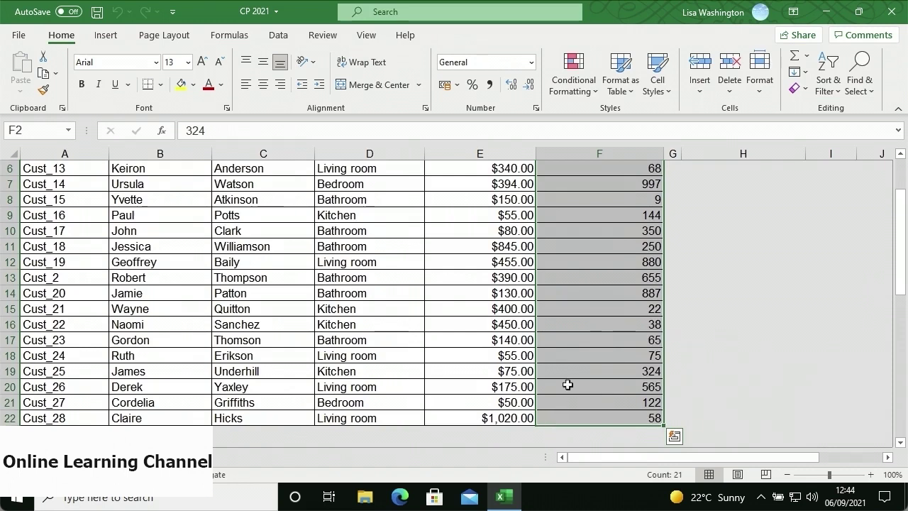
pyautogui.click(591, 92)
pyautogui.moveTo(606, 131)
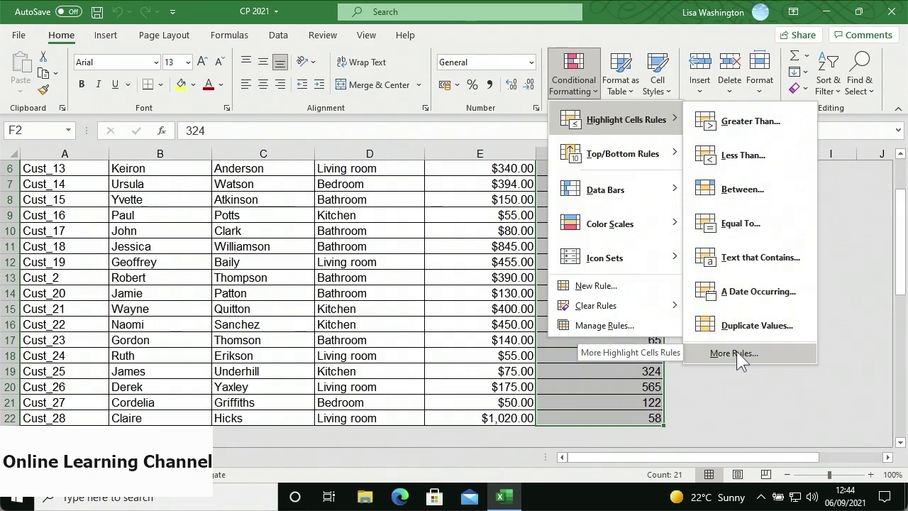
pyautogui.click(761, 155)
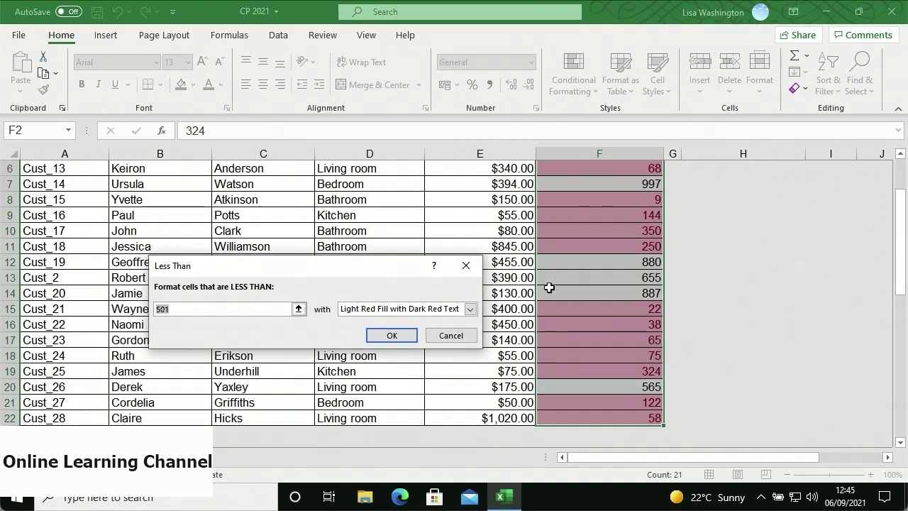
# - Set the rule to format stock values less than 20 with Light Red Fill with Dark Red Text and apply it
pyautogui.click(257, 308)
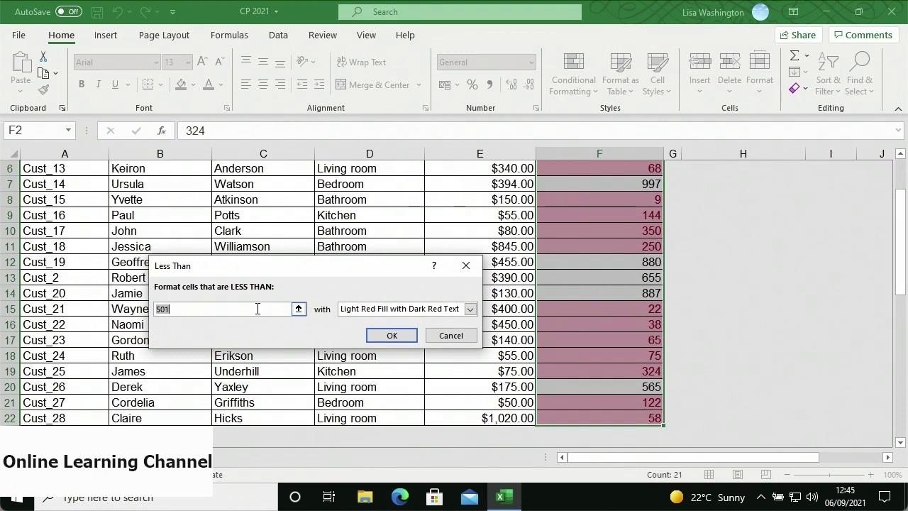
pyautogui.press('BackSpace')
pyautogui.press('BackSpace')
pyautogui.press('BackSpace')
pyautogui.write('20')
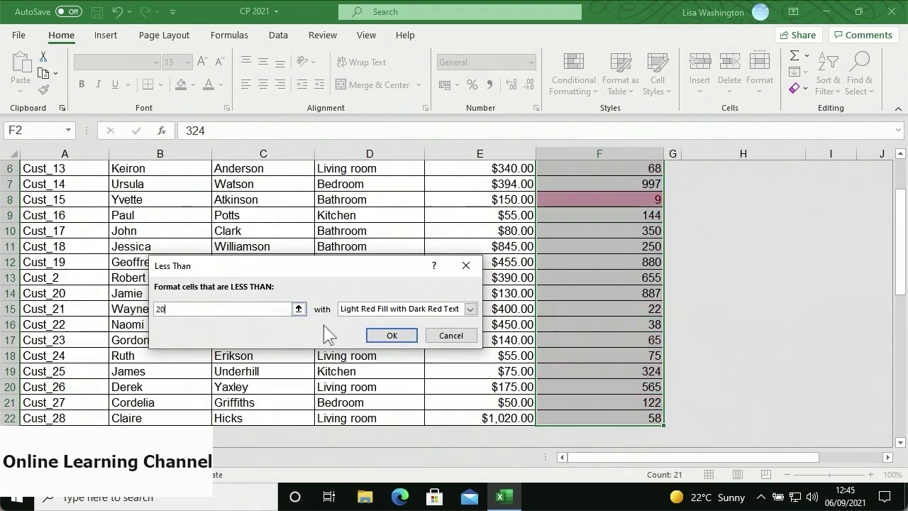
pyautogui.click(470, 310)
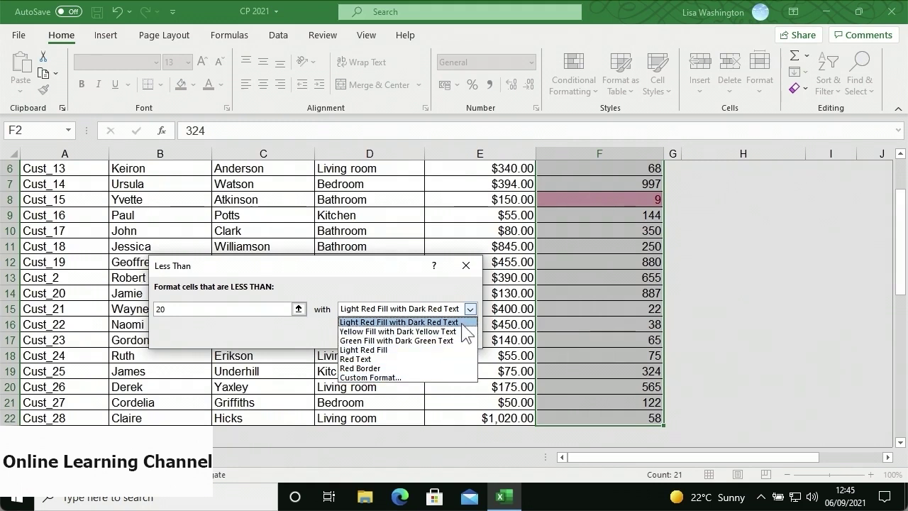
pyautogui.click(461, 324)
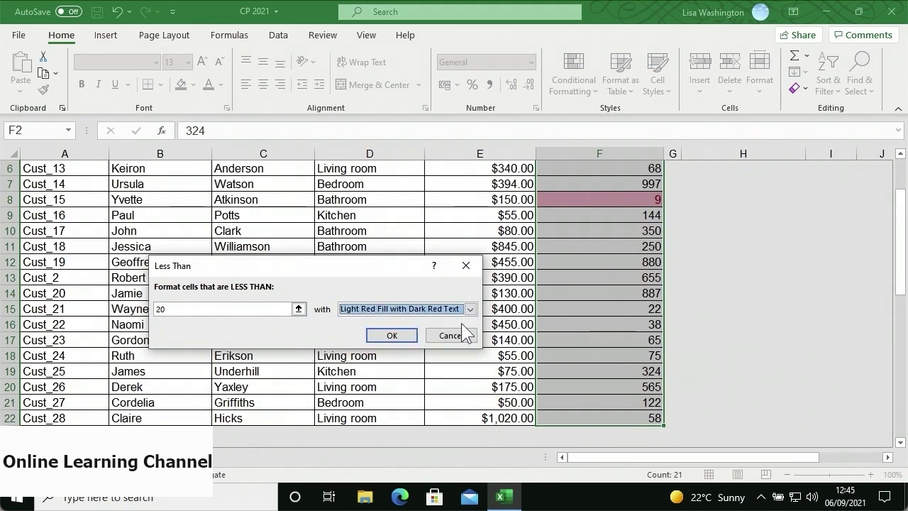
pyautogui.click(413, 337)
pyautogui.click(559, 353)
# - For the customer data in A2:F22, create a formula-based conditional formatting rule with =$F2>600
pyautogui.scroll(2, 559, 353)
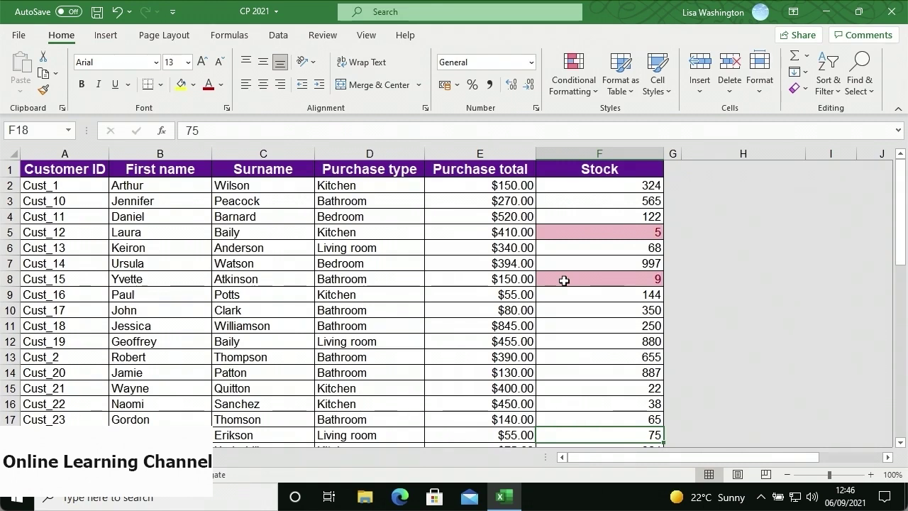
pyautogui.click(85, 188)
pyautogui.moveTo(97, 202); pyautogui.dragTo(579, 418)
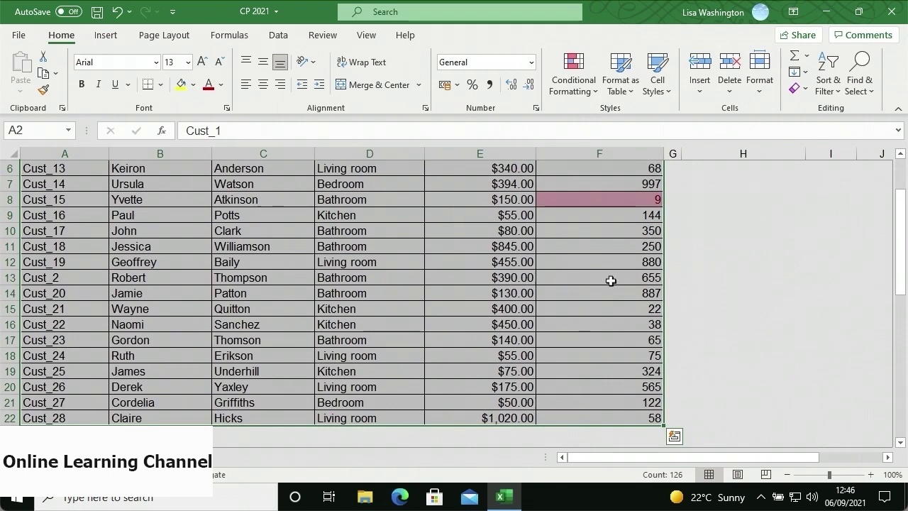
pyautogui.click(573, 77)
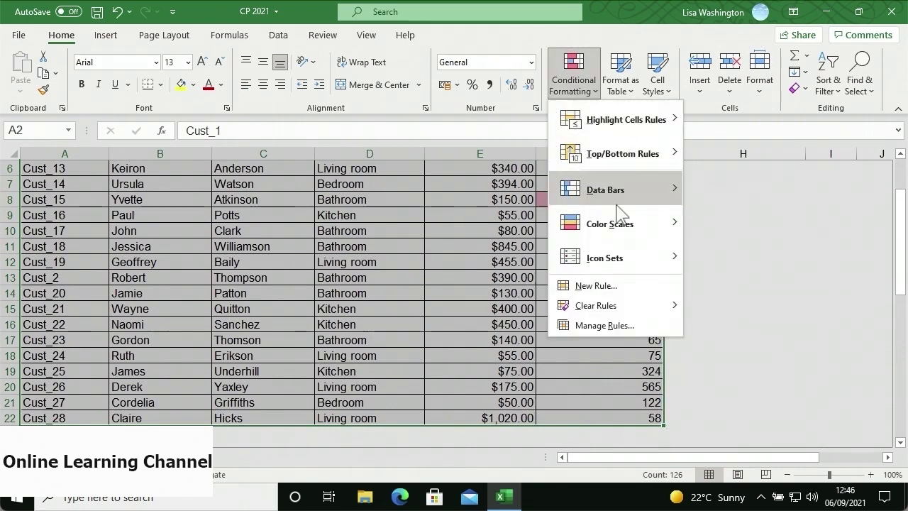
pyautogui.click(620, 285)
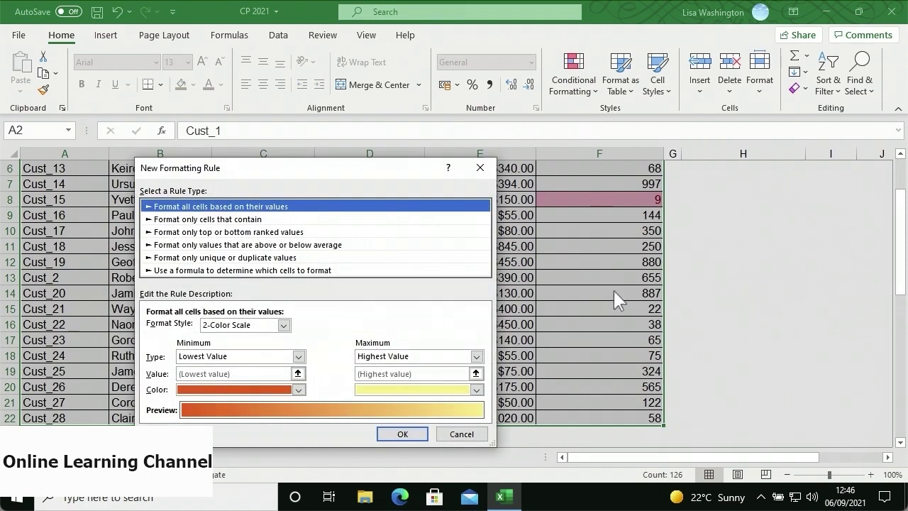
pyautogui.click(338, 270)
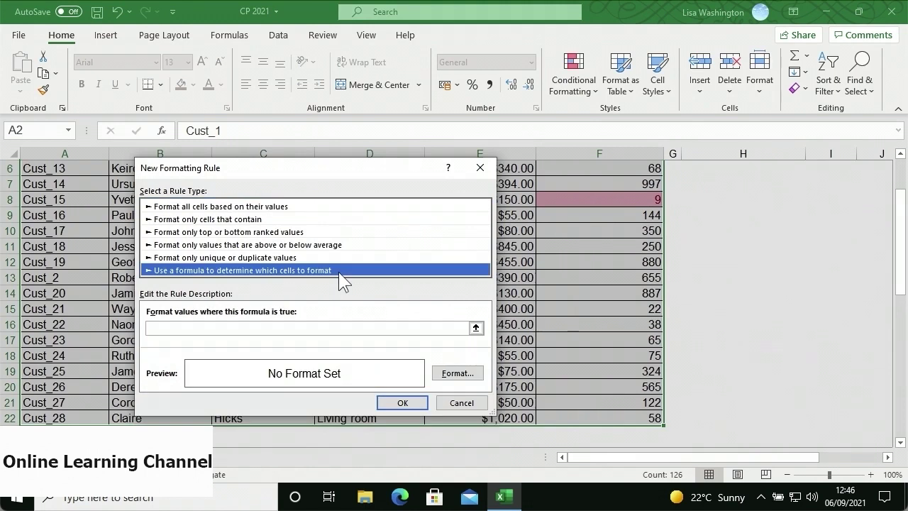
pyautogui.click(274, 327)
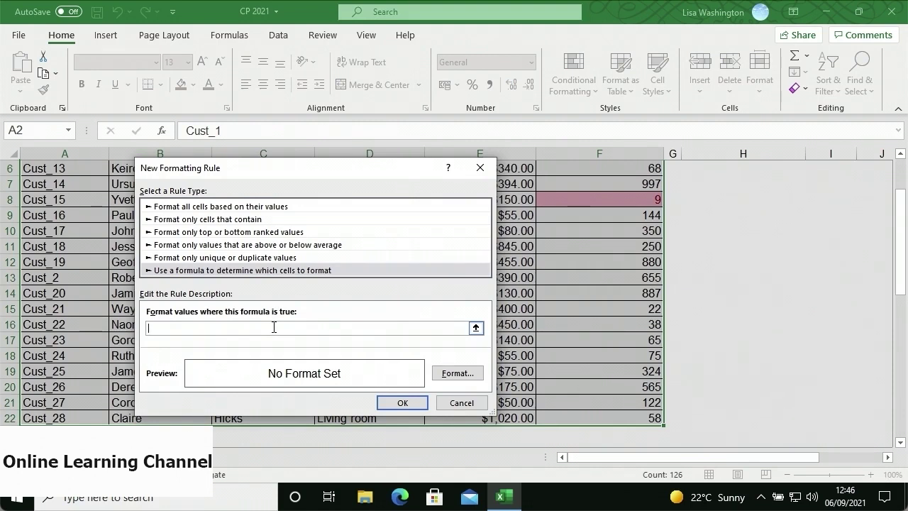
pyautogui.write('=$F2')
pyautogui.write('>600')
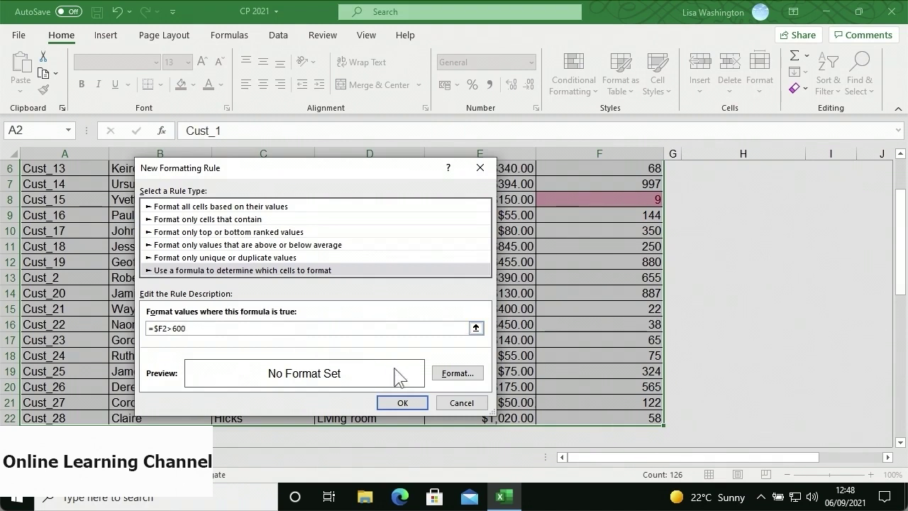
# - Set the new rule's format to bold font with a light green background fill
pyautogui.click(454, 373)
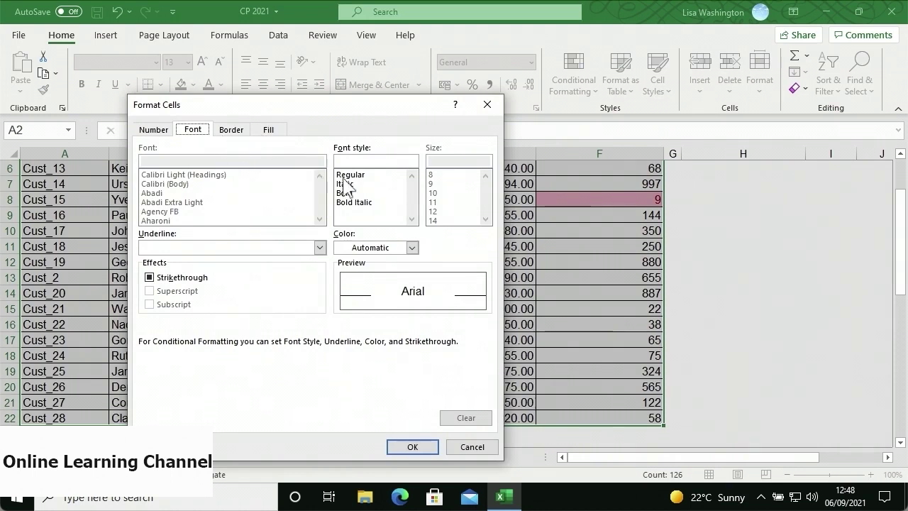
pyautogui.click(355, 196)
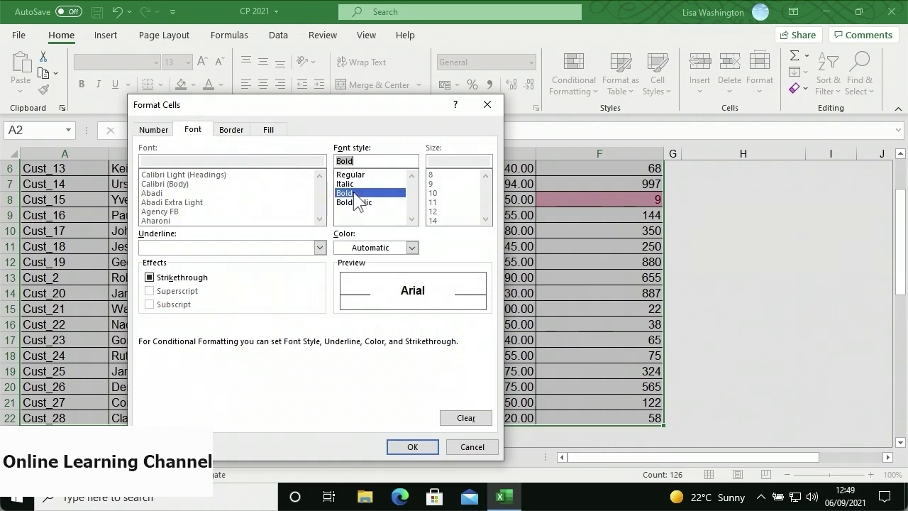
pyautogui.click(271, 130)
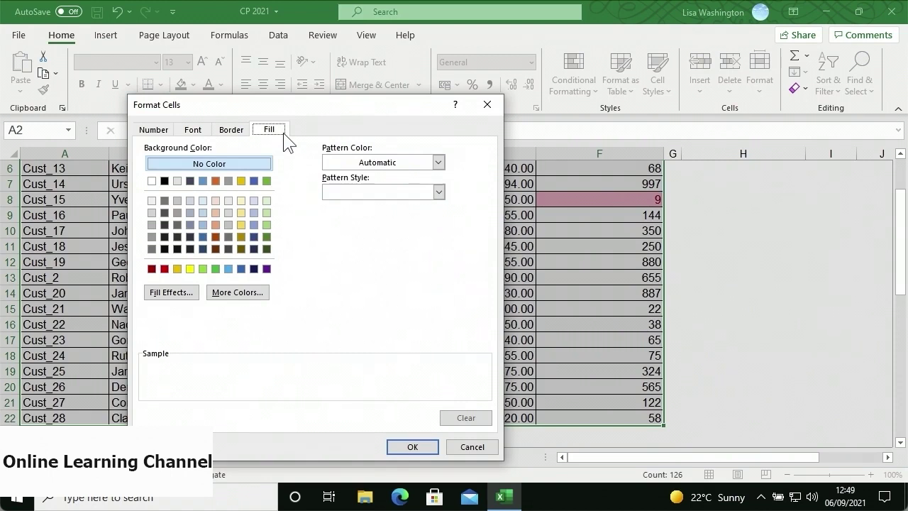
pyautogui.click(270, 224)
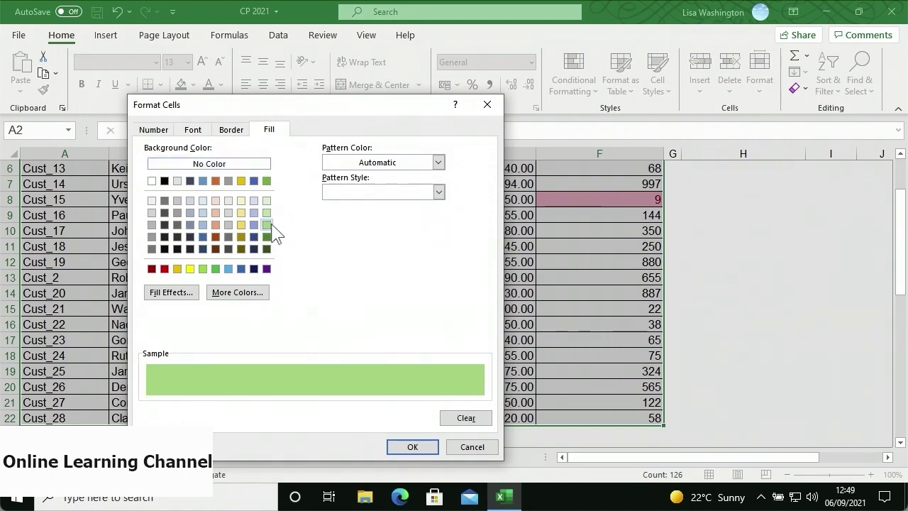
pyautogui.click(410, 447)
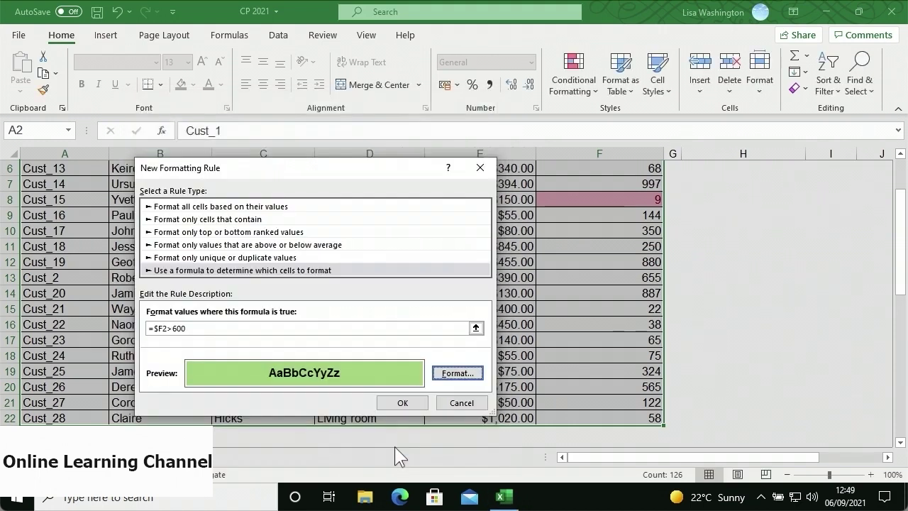
# - Apply the =$F2>600 formatting rule to the customer data and deselect the range
pyautogui.click(402, 403)
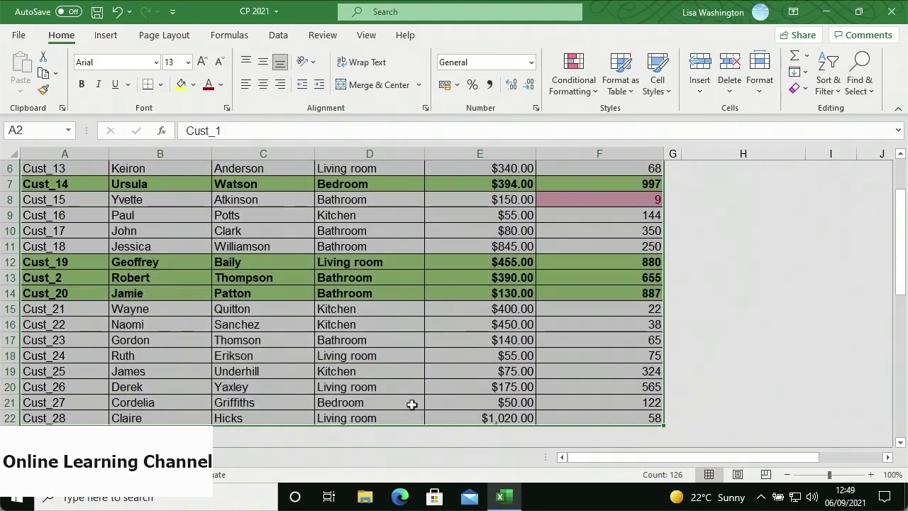
pyautogui.click(451, 306)
pyautogui.scroll(2, 450, 304)
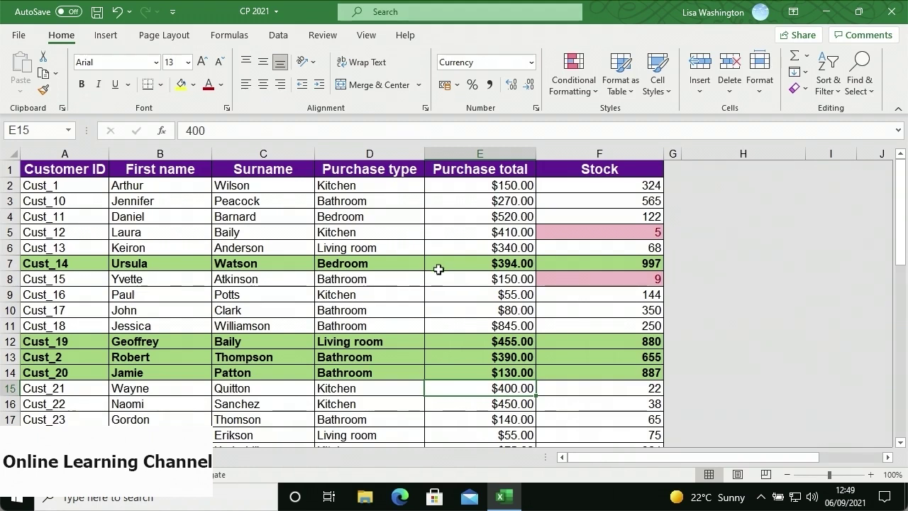
# - On the sheet with customers in columns, create a formula-based conditional formatting rule for B2:L6 with =isnumber(B$5)
pyautogui.hotkey('ctrl', 'pagedown')
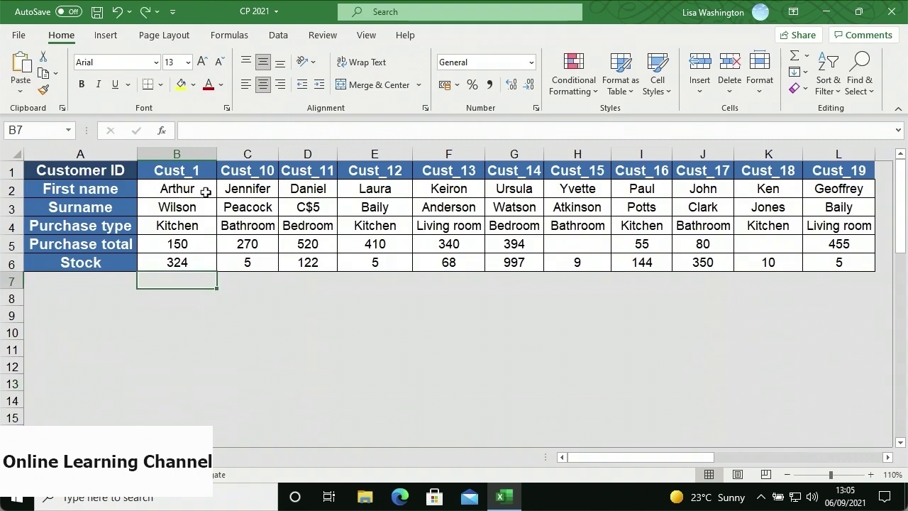
pyautogui.moveTo(203, 190); pyautogui.dragTo(835, 261)
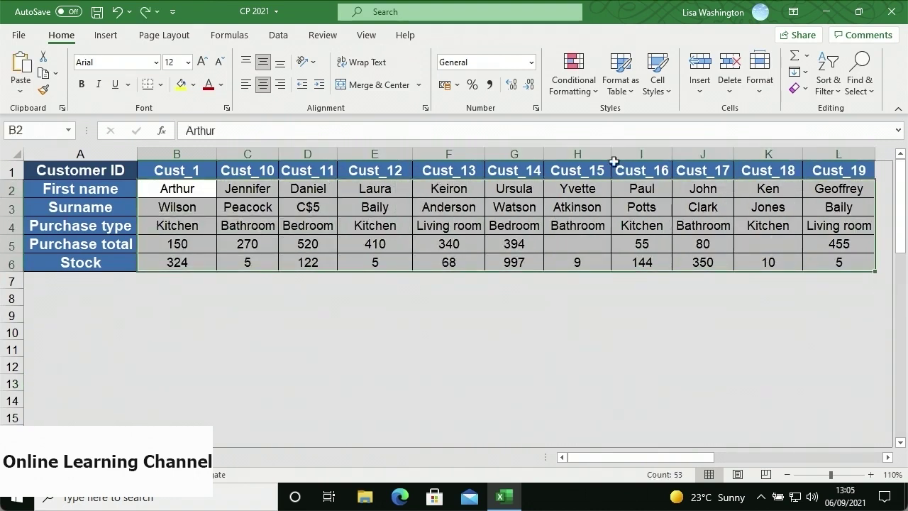
pyautogui.click(589, 92)
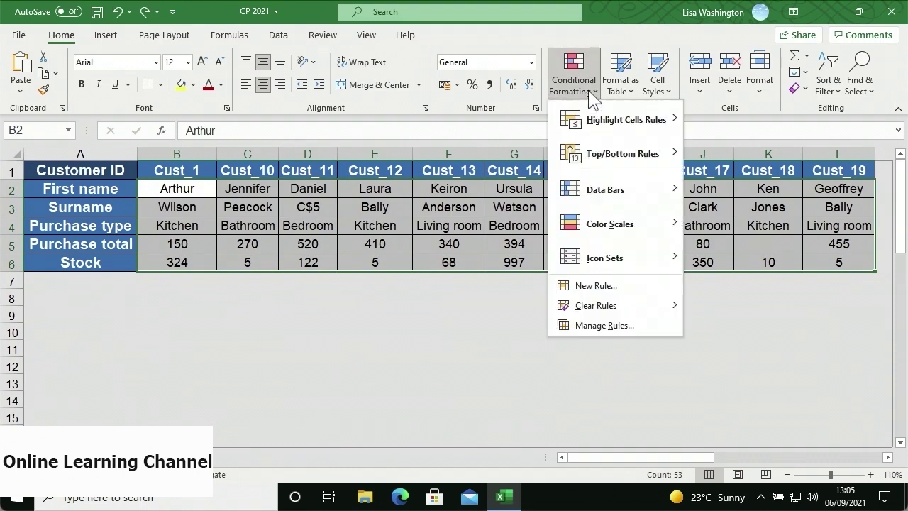
pyautogui.click(624, 291)
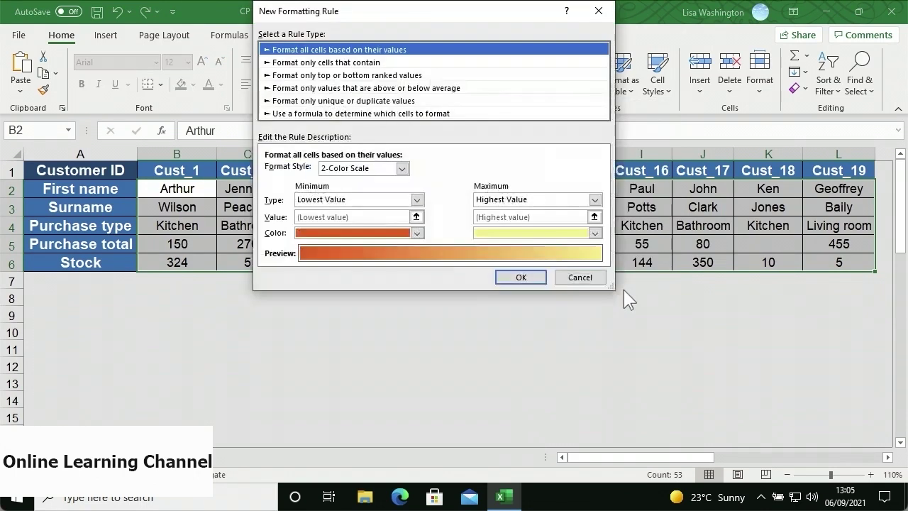
pyautogui.click(494, 113)
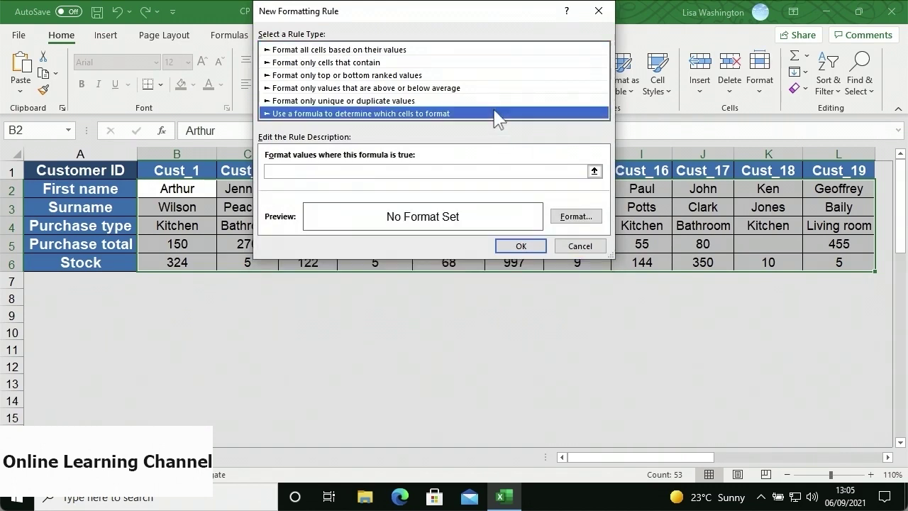
pyautogui.click(451, 171)
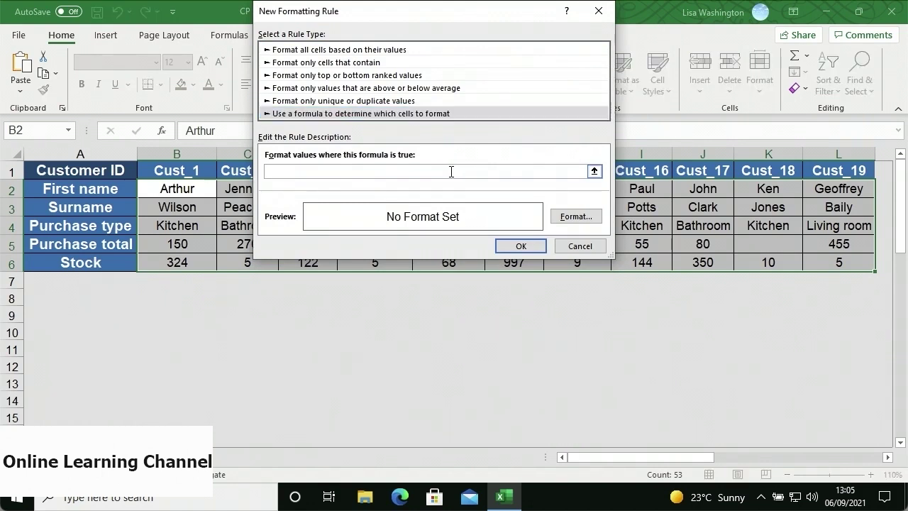
pyautogui.write('=isnumber')
pyautogui.write('B5')
pyautogui.click(313, 173)
pyautogui.write('$5)')
# - Give the ISNUMBER rule a light green background fill and apply it to the selected customer data
pyautogui.click(575, 216)
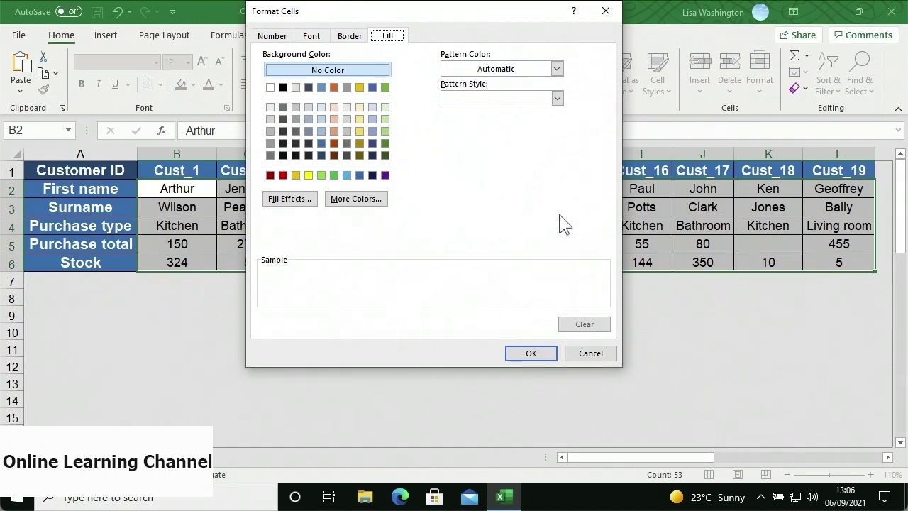
pyautogui.click(389, 131)
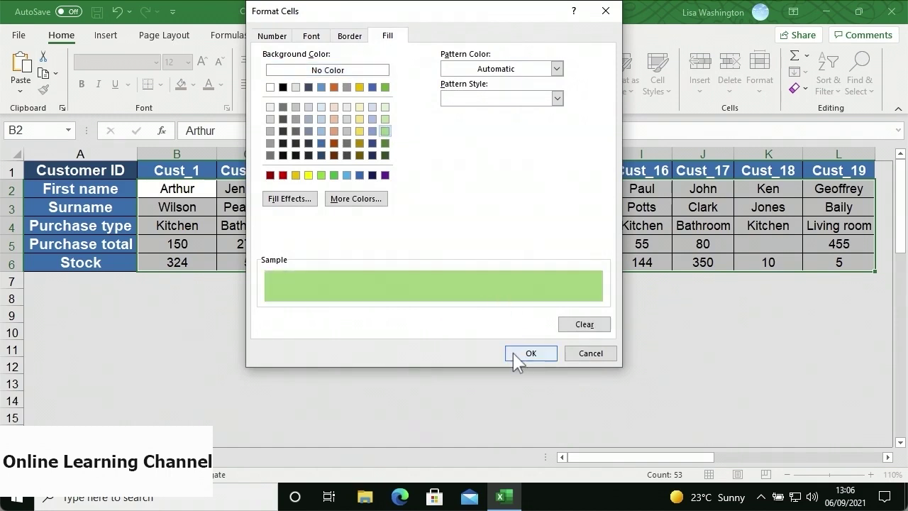
pyautogui.click(530, 353)
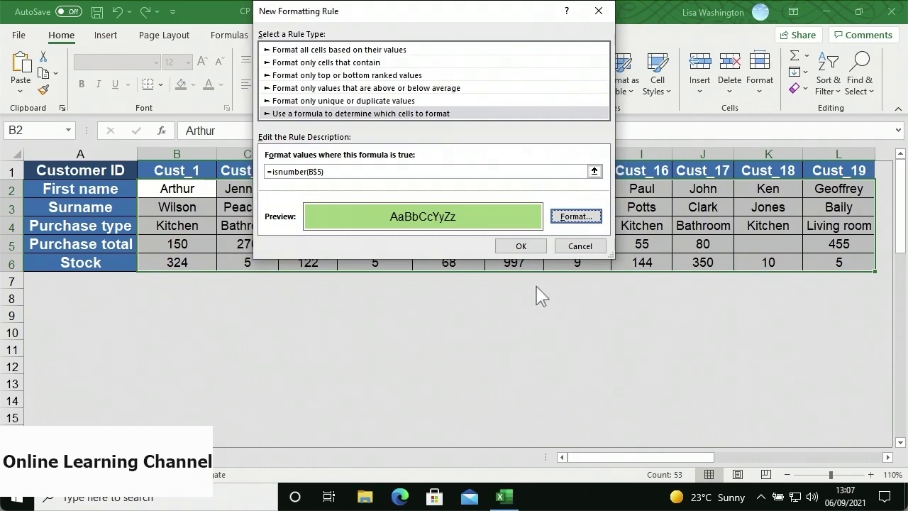
pyautogui.click(521, 246)
pyautogui.click(528, 248)
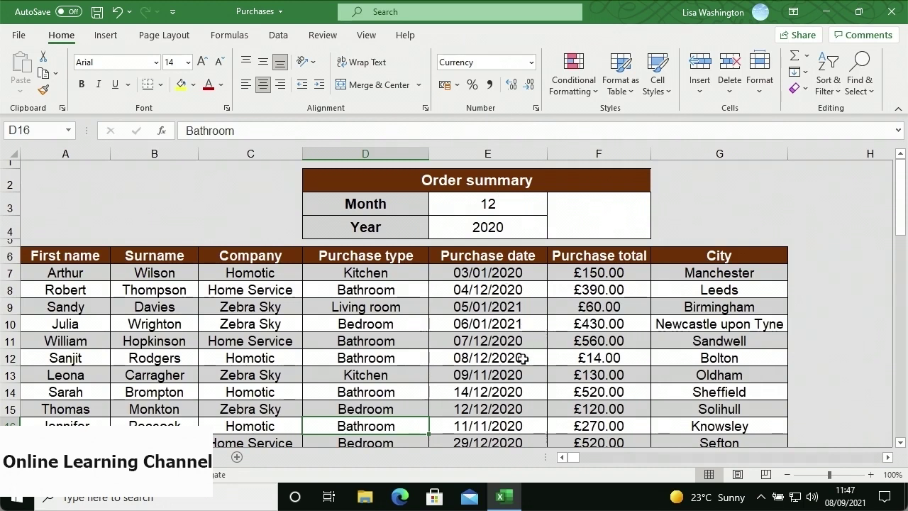
# - In the Purchases workbook's cell F3, begin a SUMPRODUCT formula with the month condition =sumproduct((month(E7:E19)=E3)
pyautogui.click(575, 213)
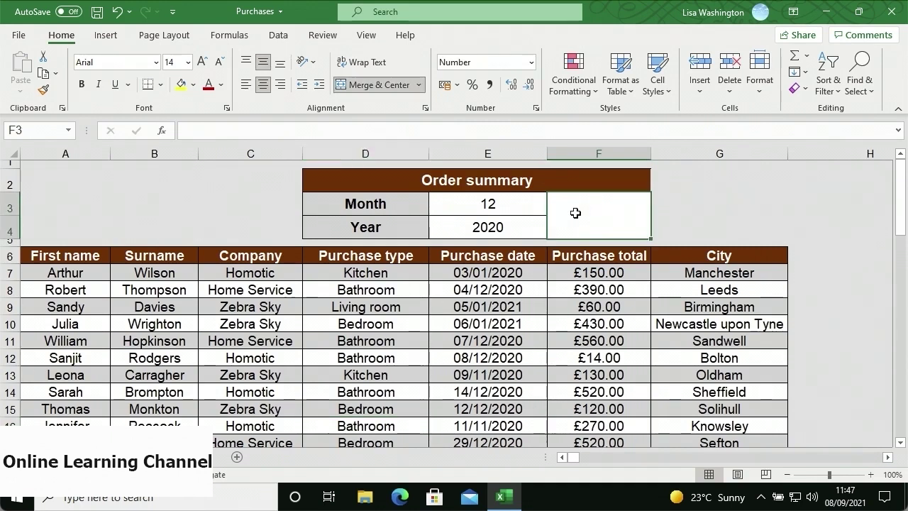
pyautogui.write('=sum')
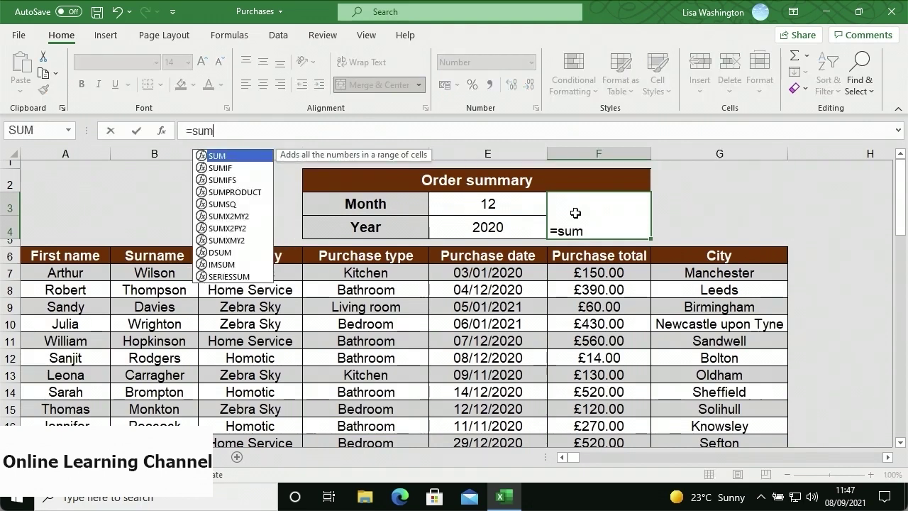
pyautogui.write('product')
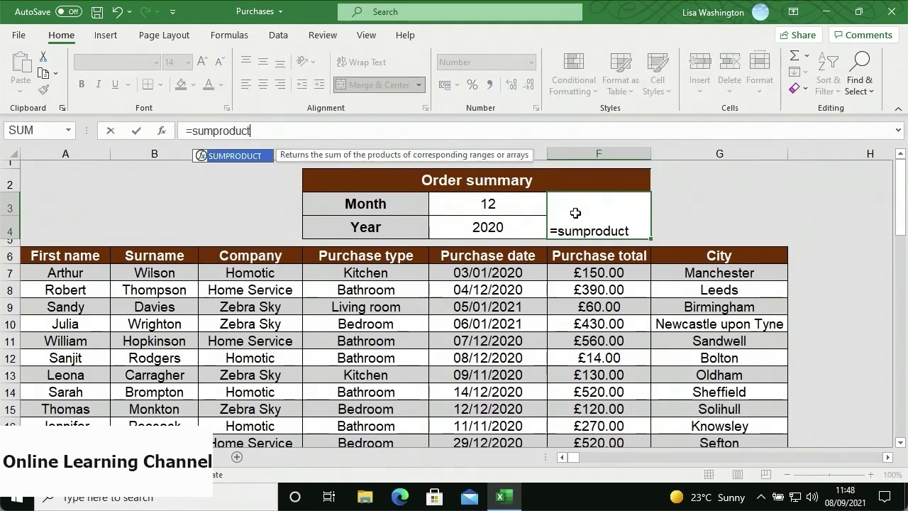
pyautogui.write('(')
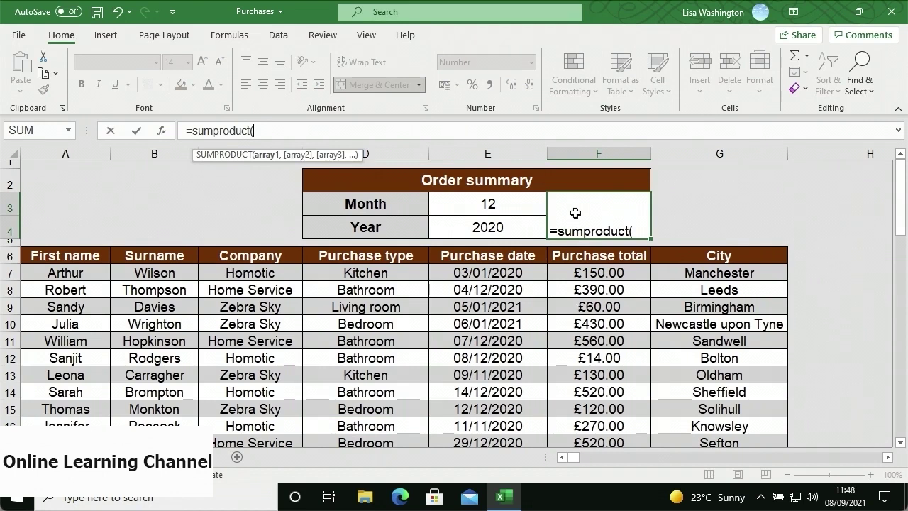
pyautogui.write('(month(')
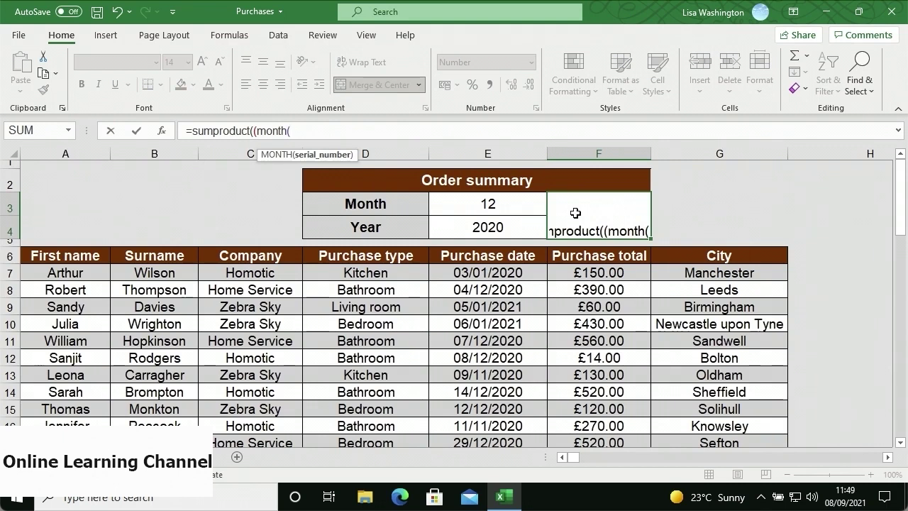
pyautogui.moveTo(543, 273); pyautogui.dragTo(499, 424)
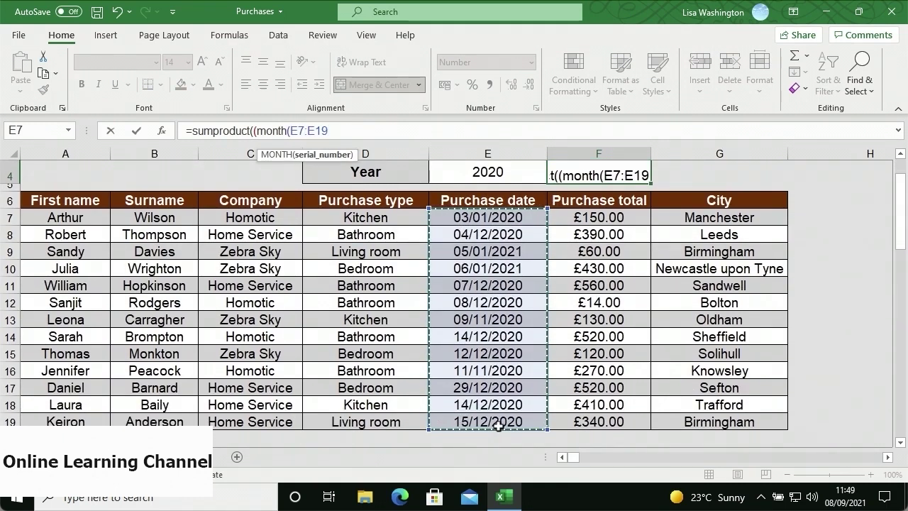
pyautogui.scroll(1, 499, 424)
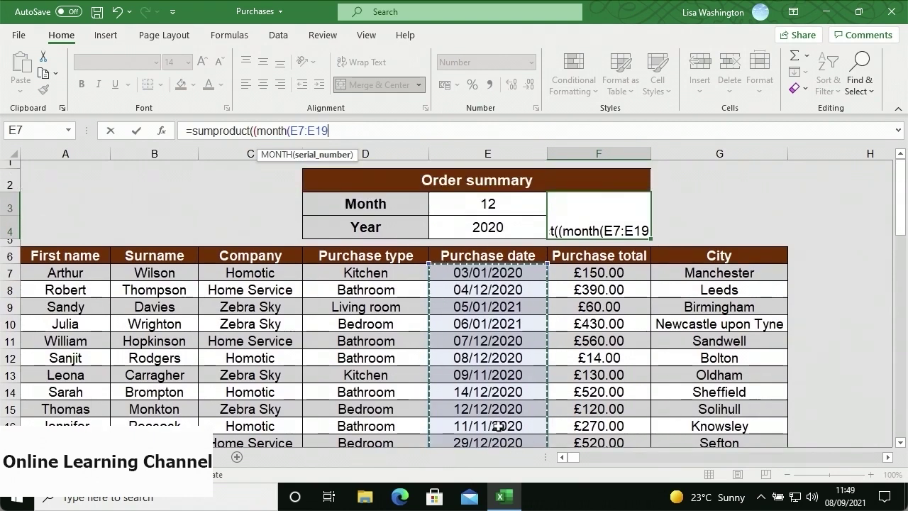
pyautogui.write(')')
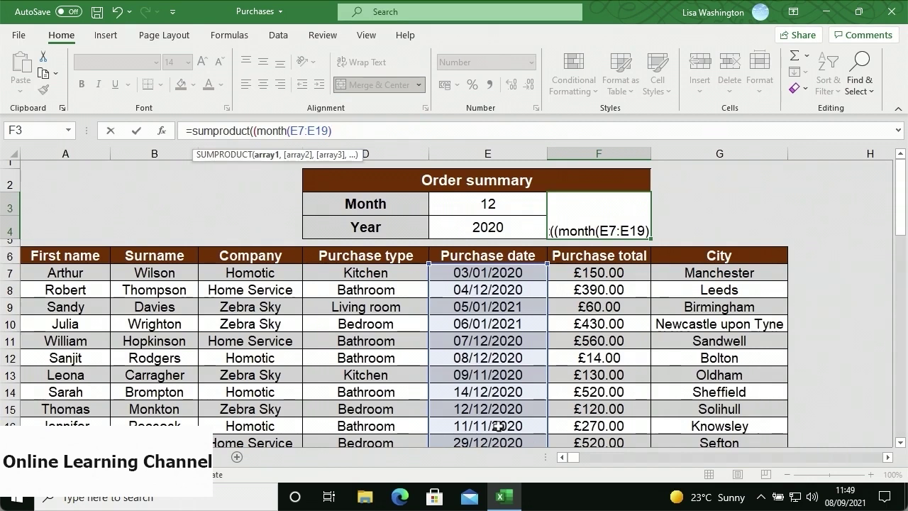
pyautogui.write('=')
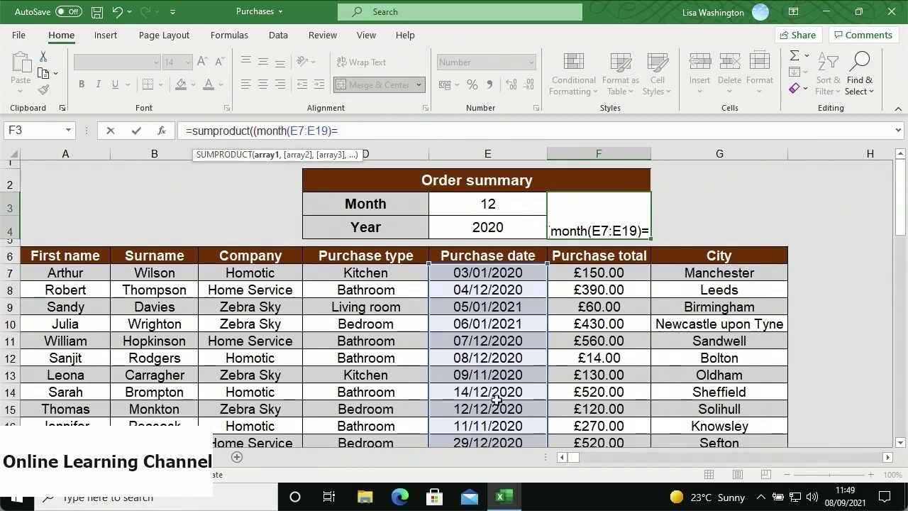
pyautogui.click(502, 207)
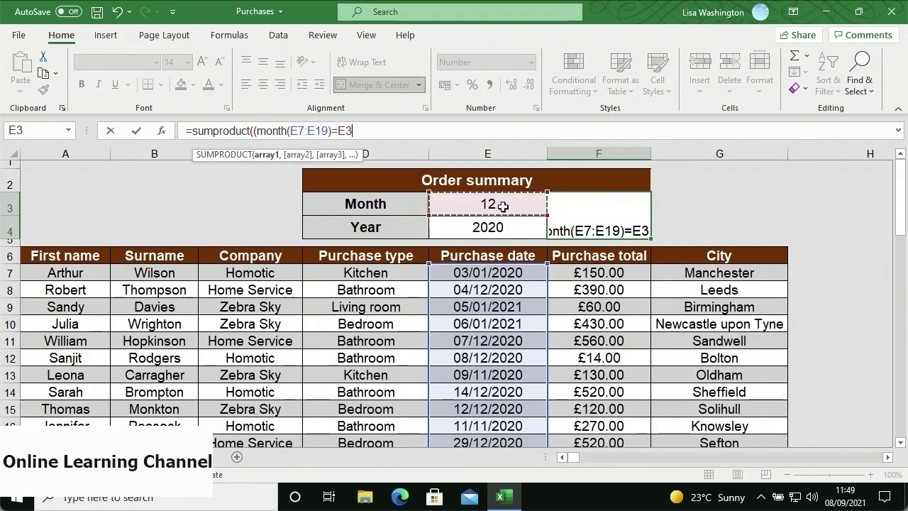
pyautogui.write(')')
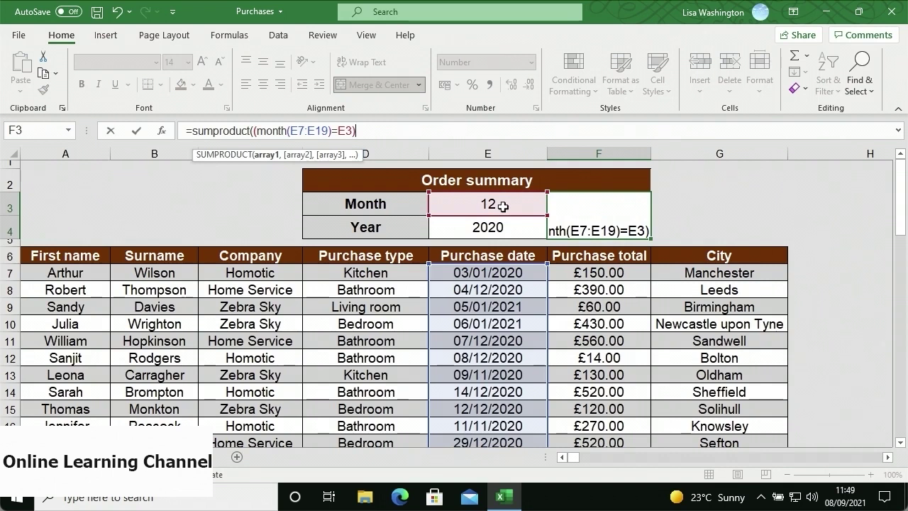
# - Complete the order summary formula by multiplying by the year condition *(year(E7:E19)=E4)) and enter it
pyautogui.write('*')
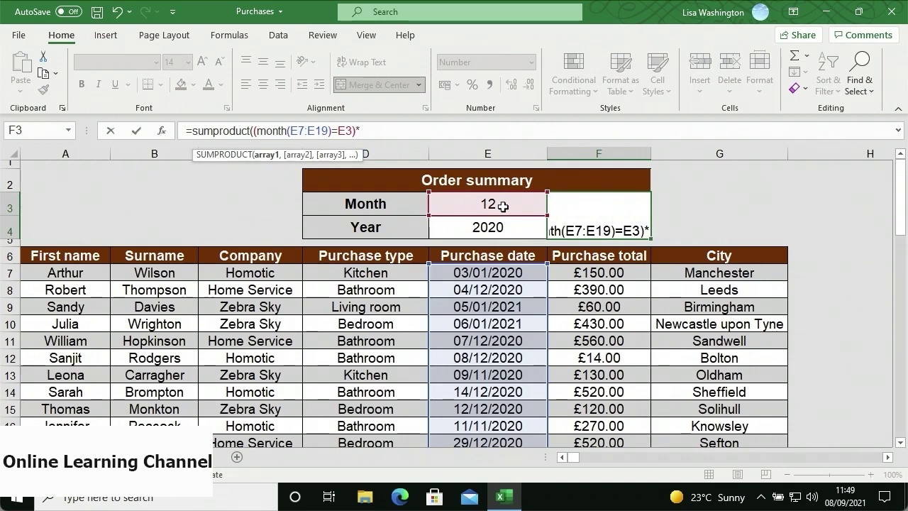
pyautogui.write('(y')
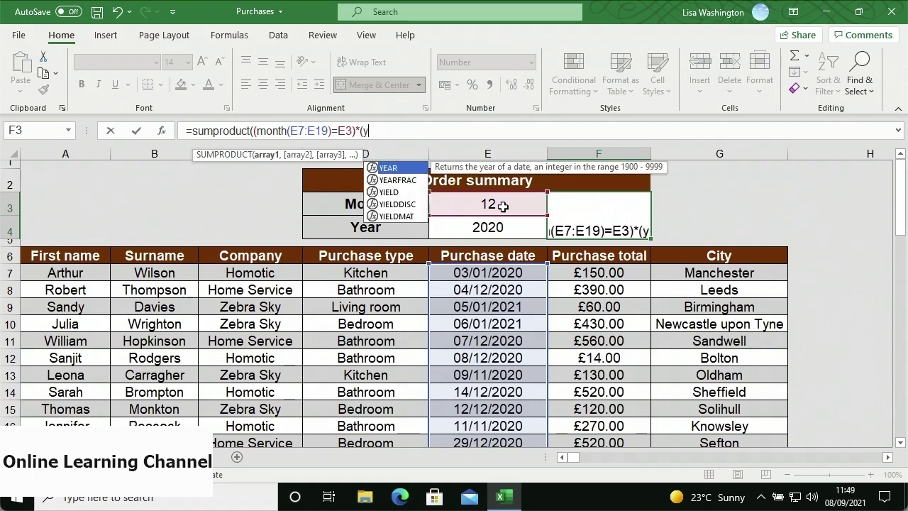
pyautogui.write('ear(')
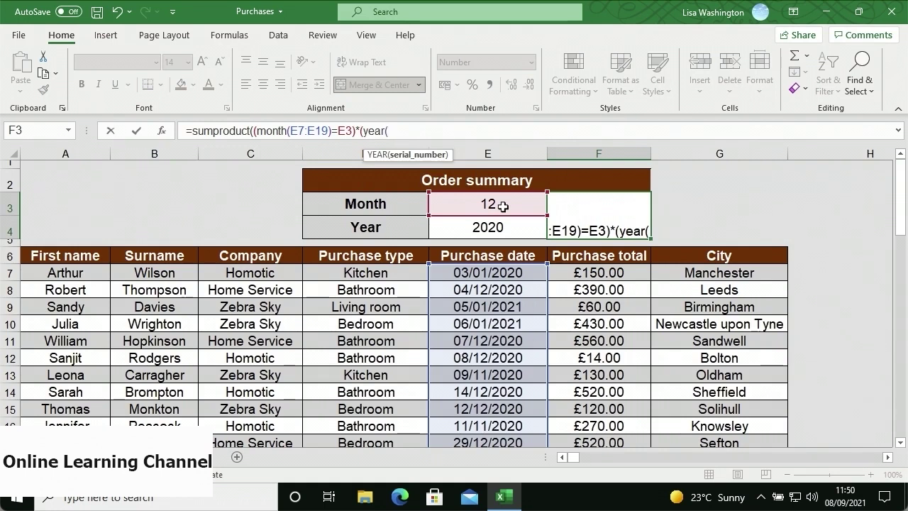
pyautogui.write('E7:E')
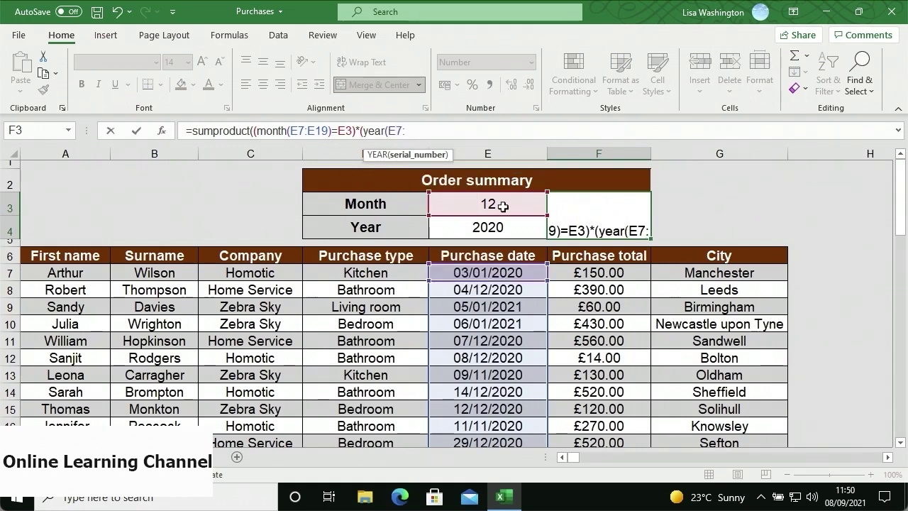
pyautogui.write('19')
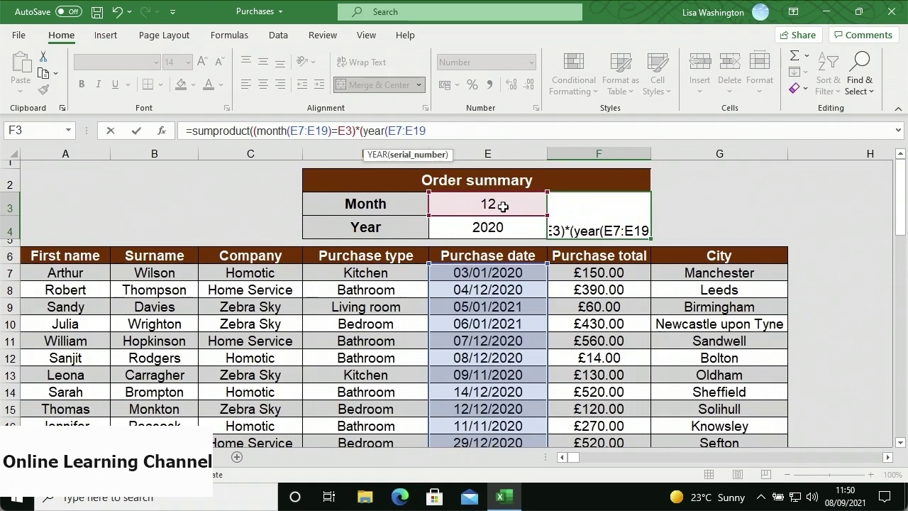
pyautogui.write(')')
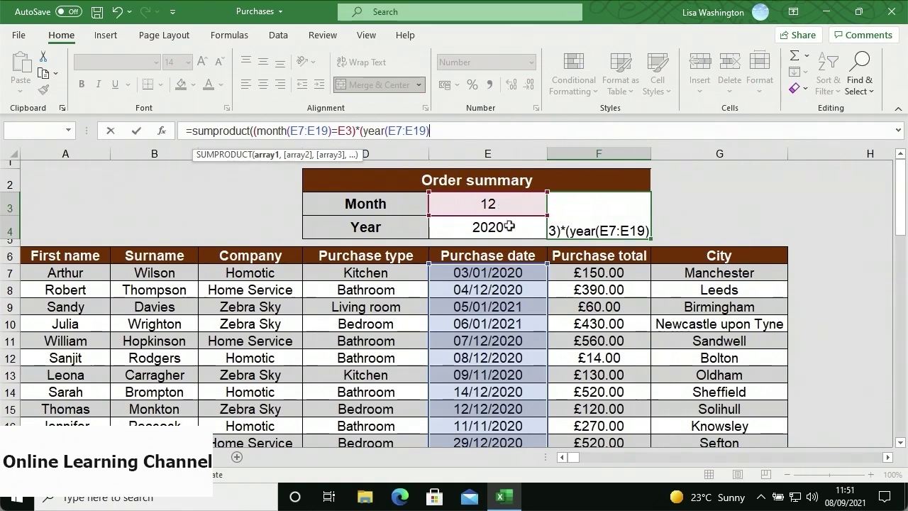
pyautogui.write('=')
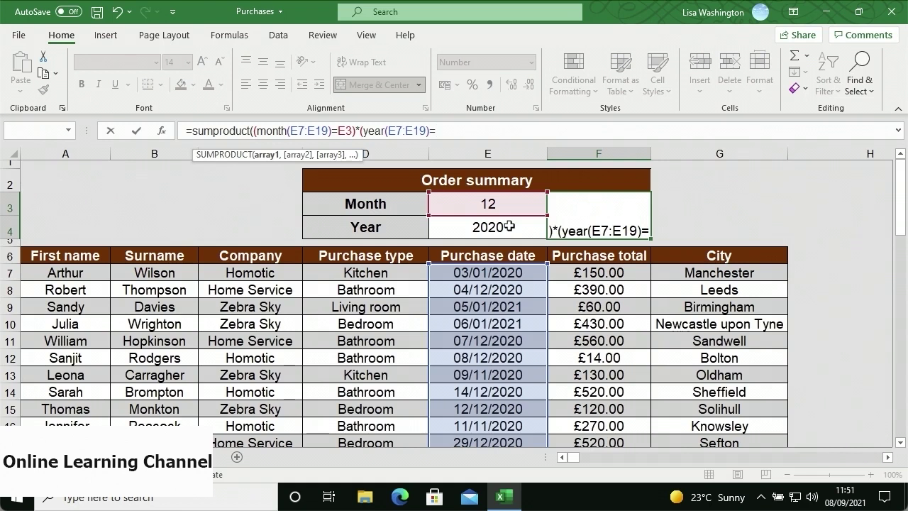
pyautogui.click(509, 225)
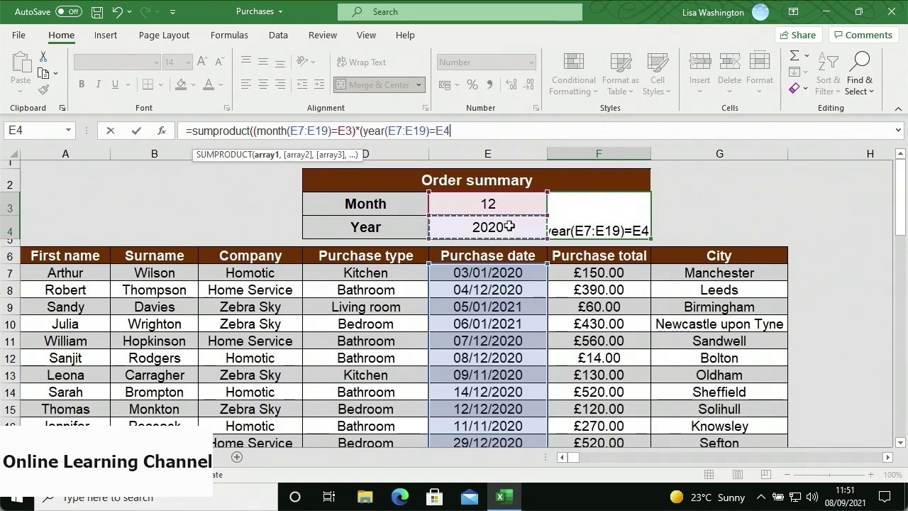
pyautogui.write('))')
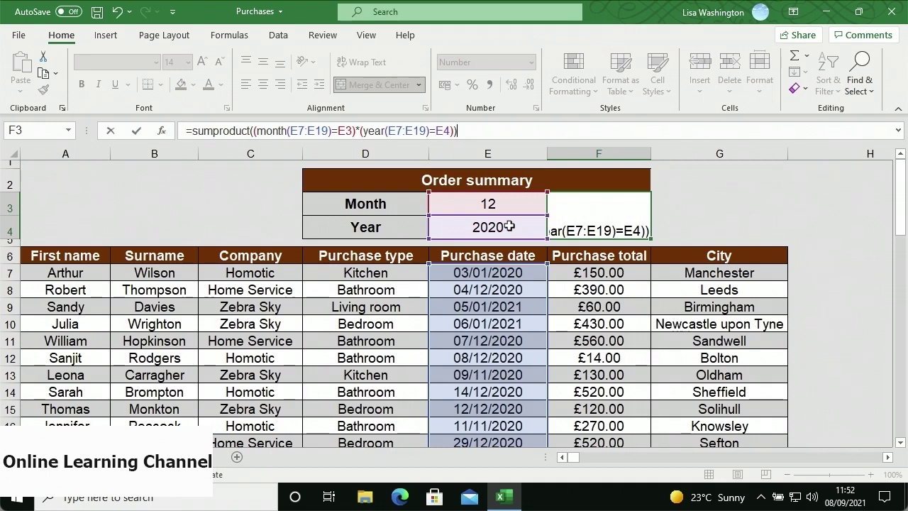
pyautogui.press('Return')
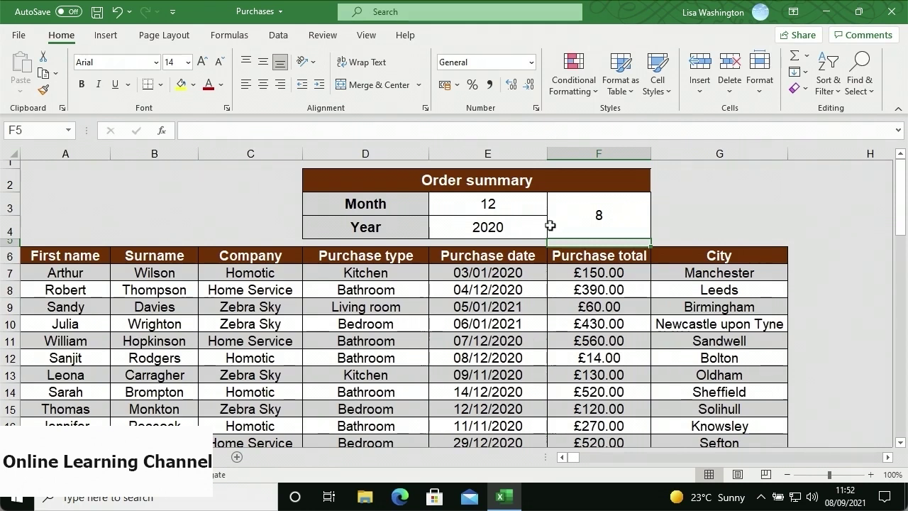
# - Set the month in the order summary to 11
pyautogui.click(520, 209)
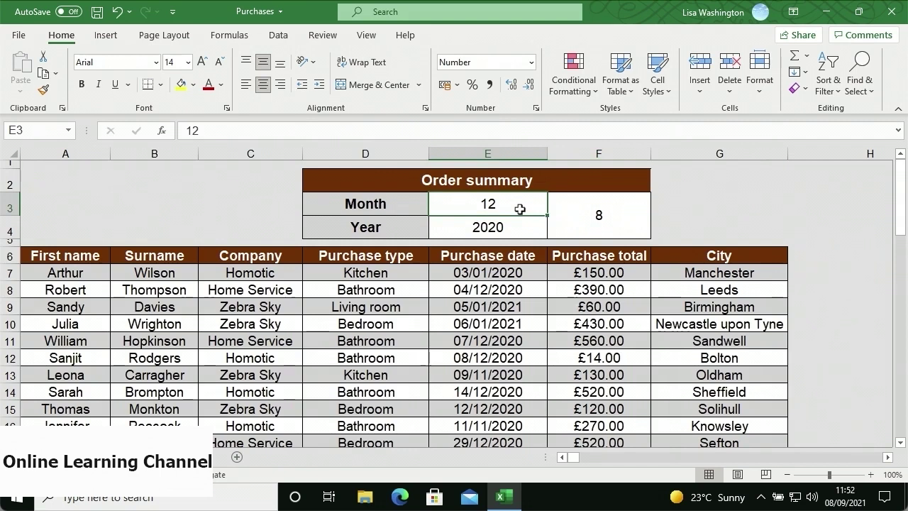
pyautogui.write('11')
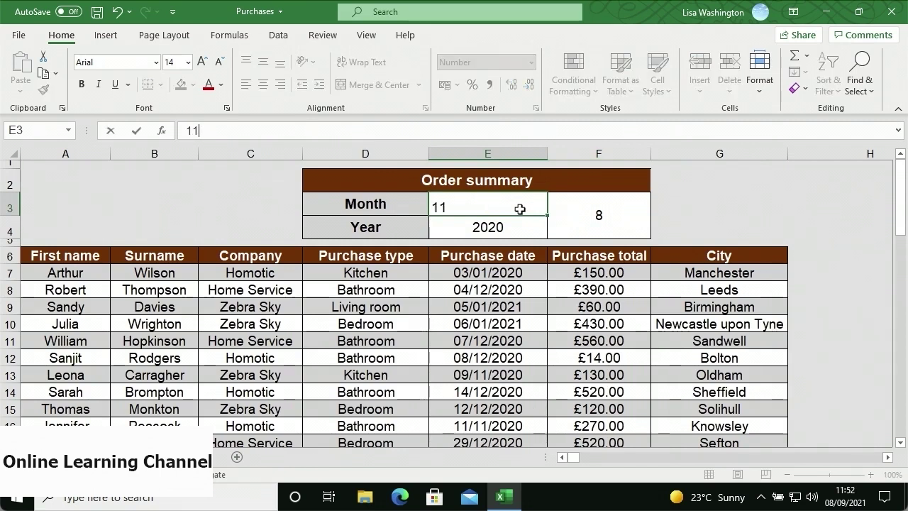
pyautogui.click(520, 225)
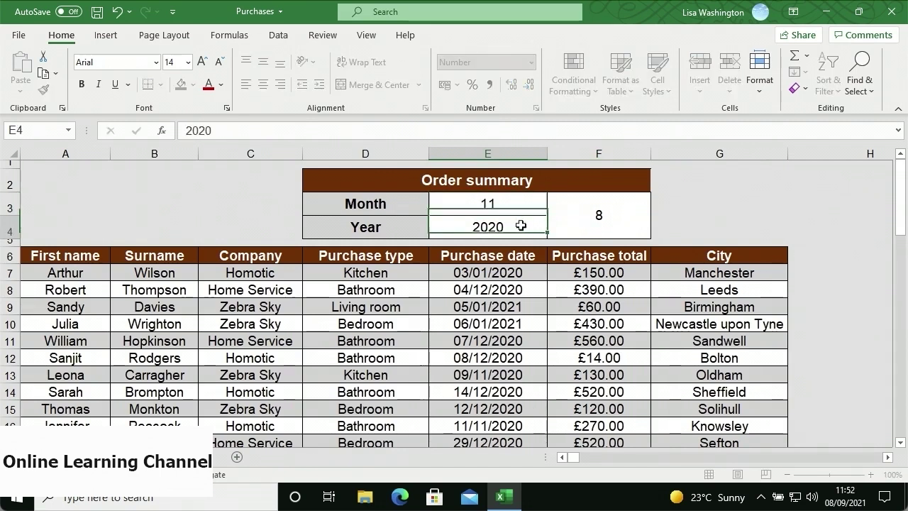
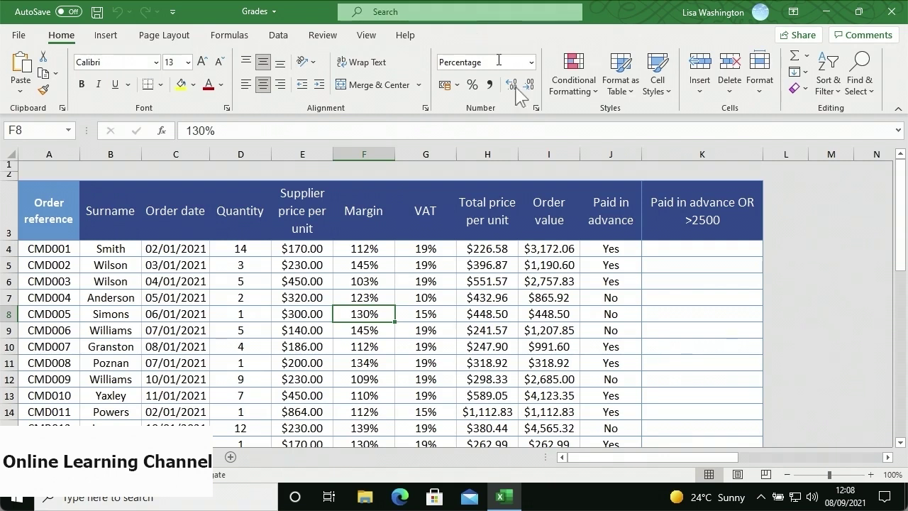
# - In the Grades workbook's cell K4, begin an IF formula with the condition =if(or(J4="Yes", I4>=2500),
pyautogui.click(681, 253)
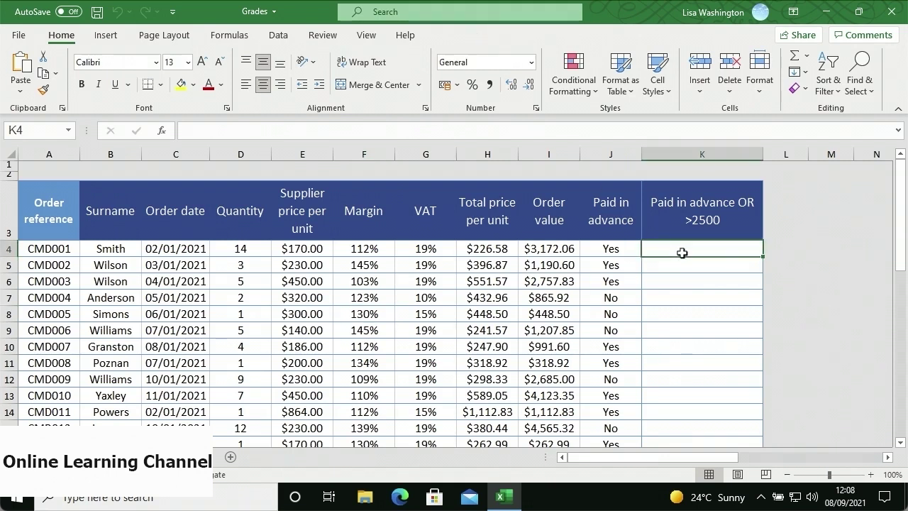
pyautogui.write('=if(')
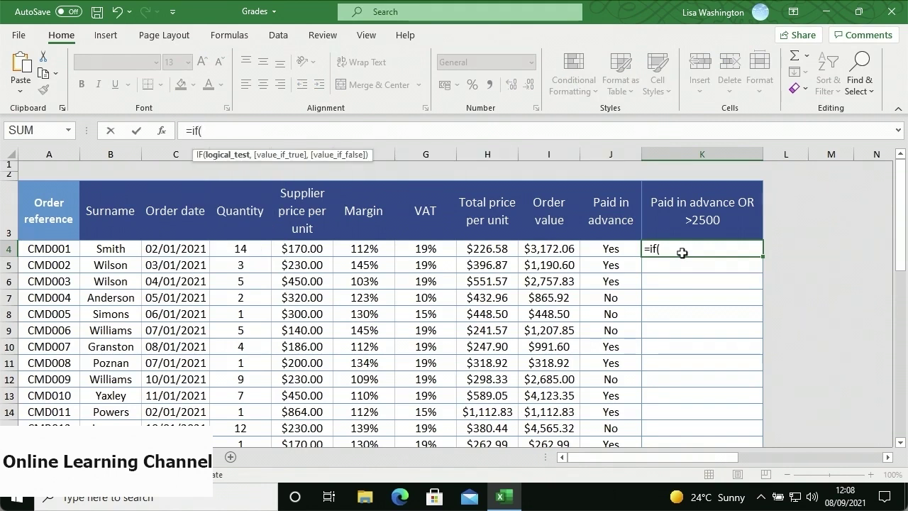
pyautogui.write('or(')
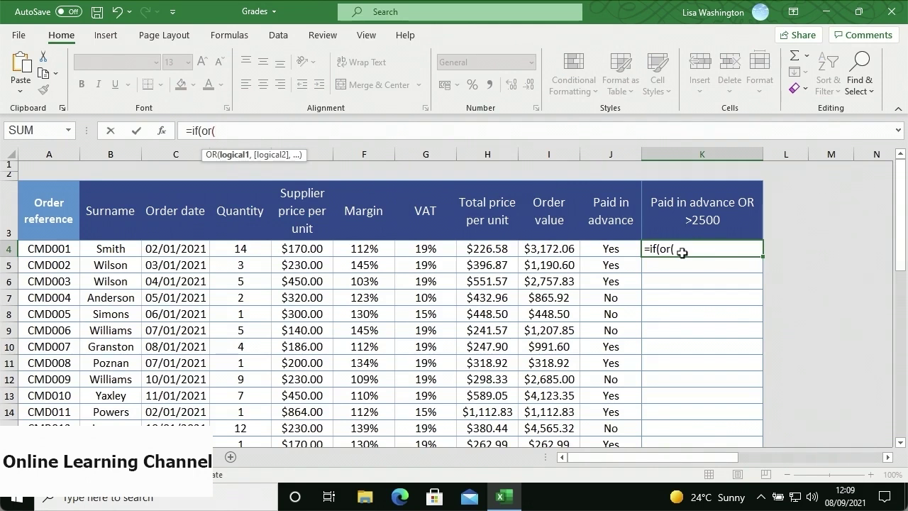
pyautogui.click(627, 248)
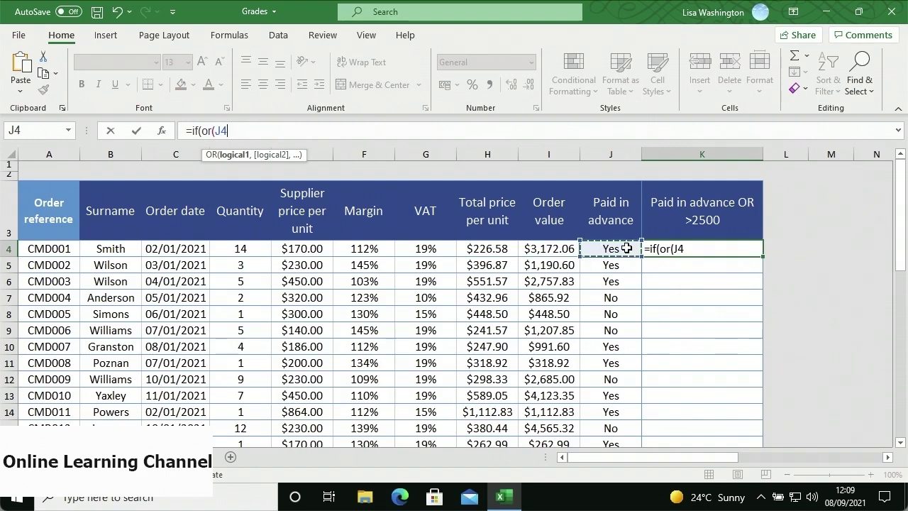
pyautogui.write('="Yes"')
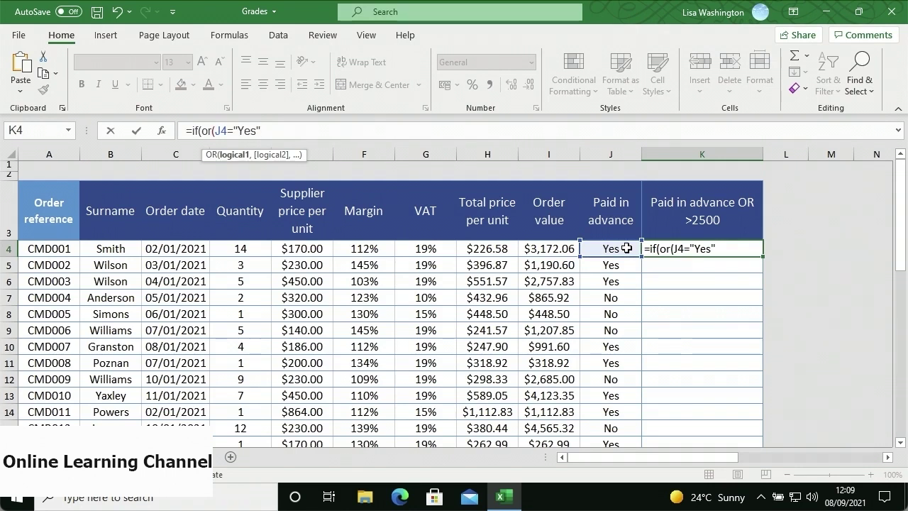
pyautogui.write(',')
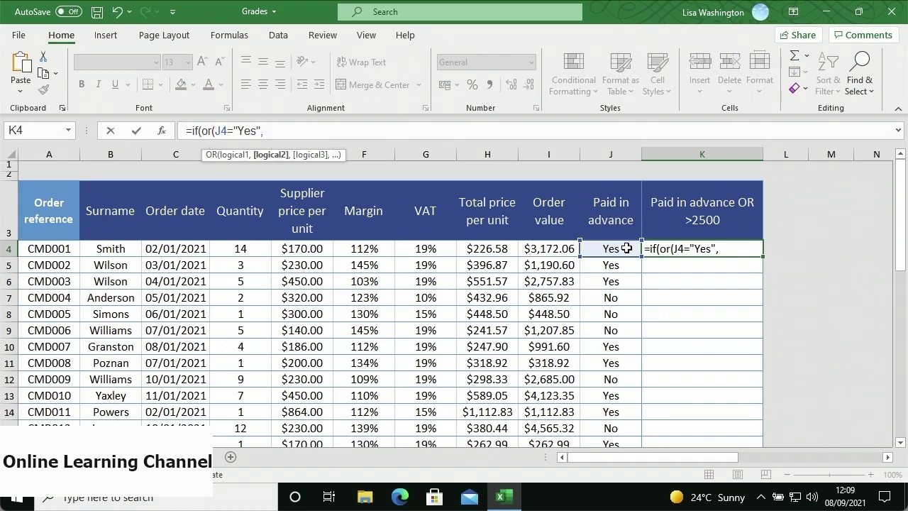
pyautogui.click(567, 250)
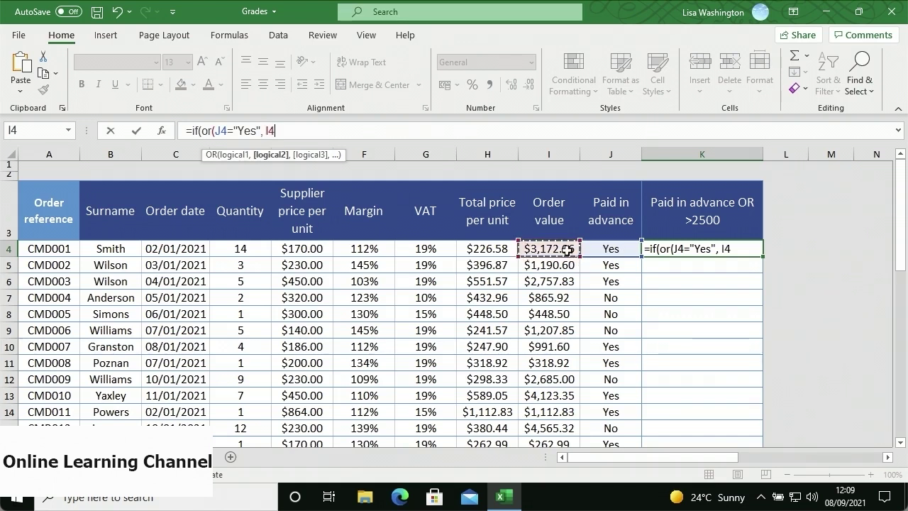
pyautogui.write('>=2500')
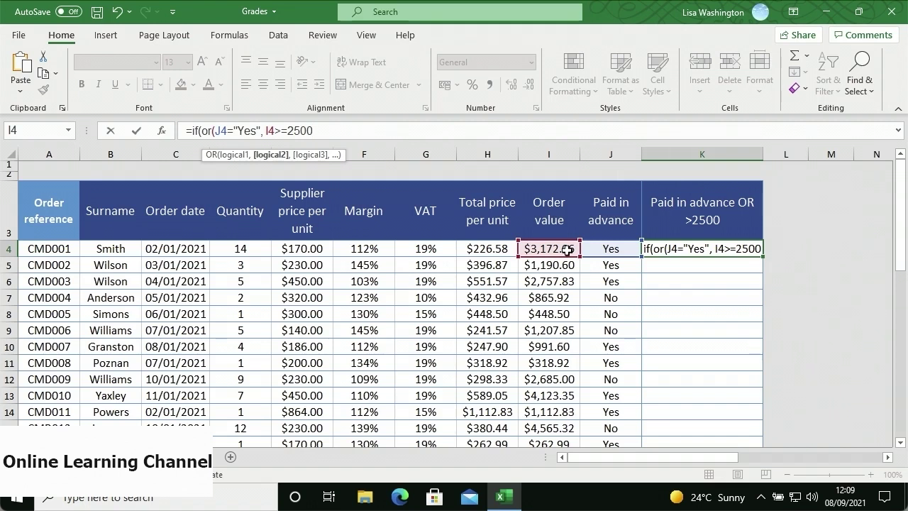
pyautogui.write('),')
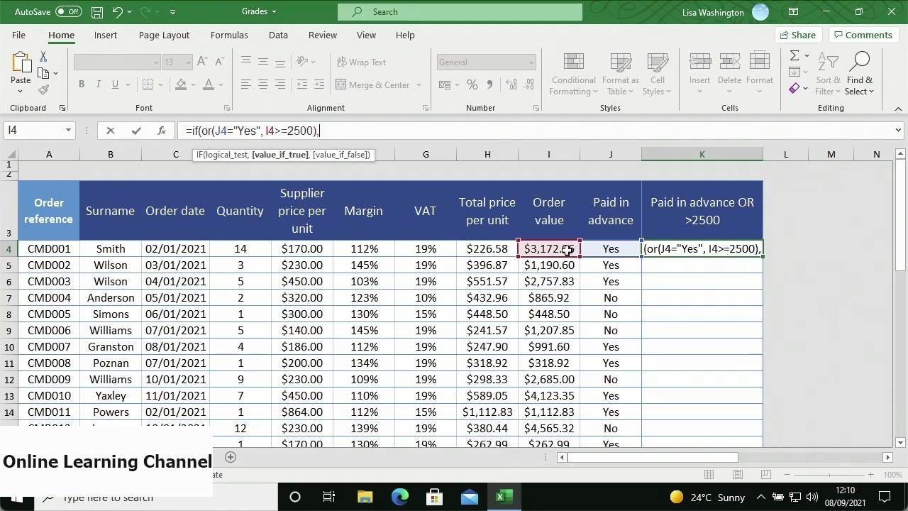
# - Complete the K4 formula with I4*0.8 as the true result and I4 as the false result, and enter it
pyautogui.click(567, 250)
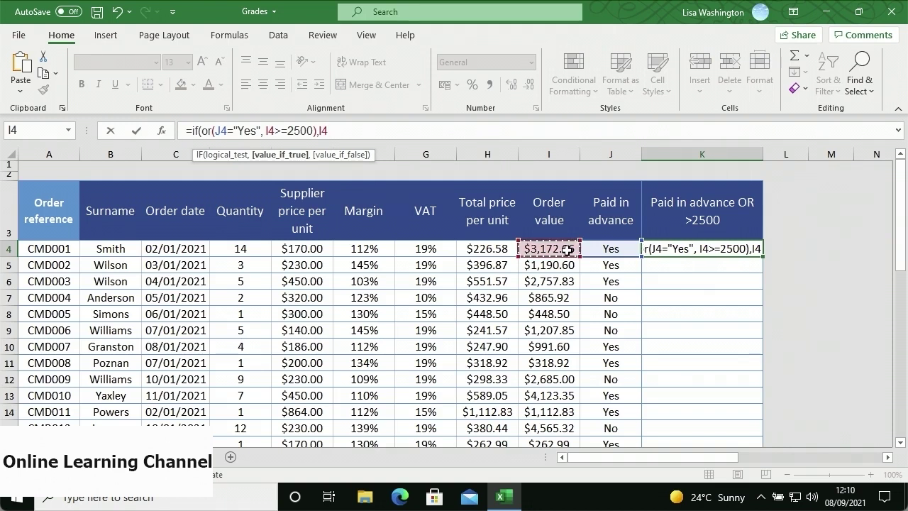
pyautogui.write('*')
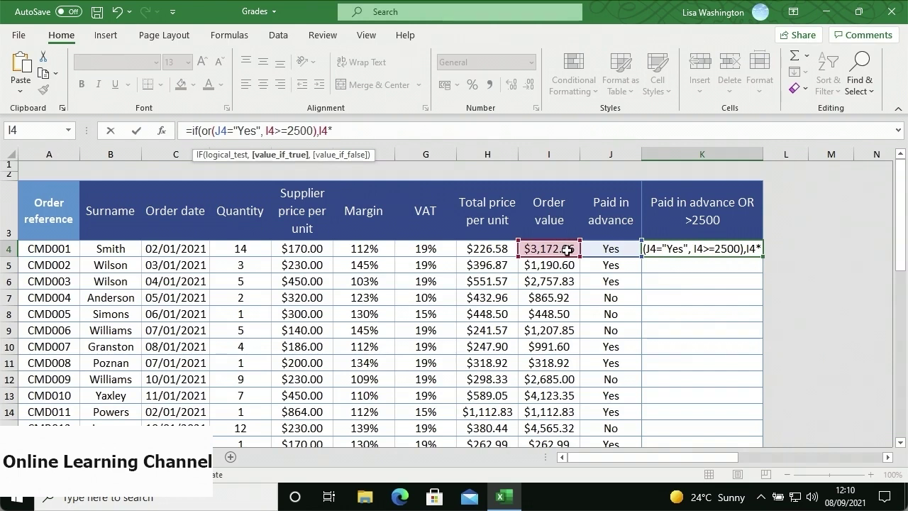
pyautogui.write('0.8')
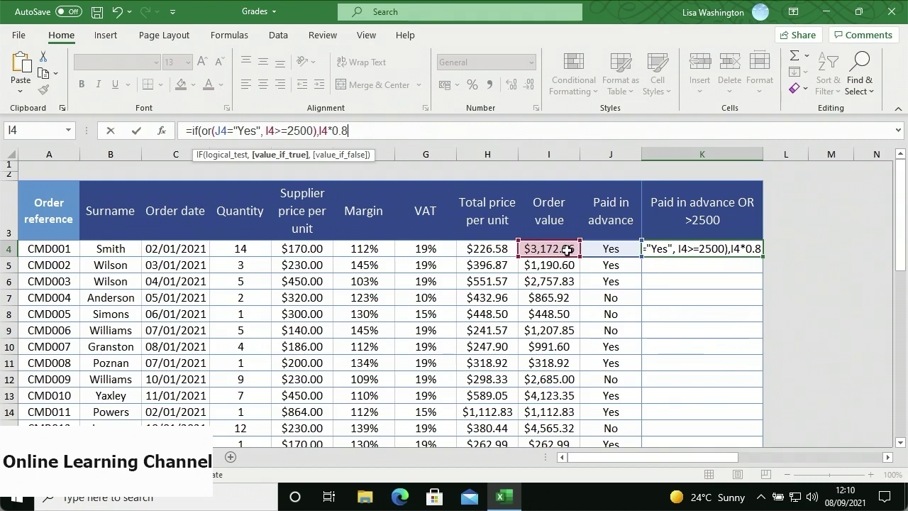
pyautogui.write(',')
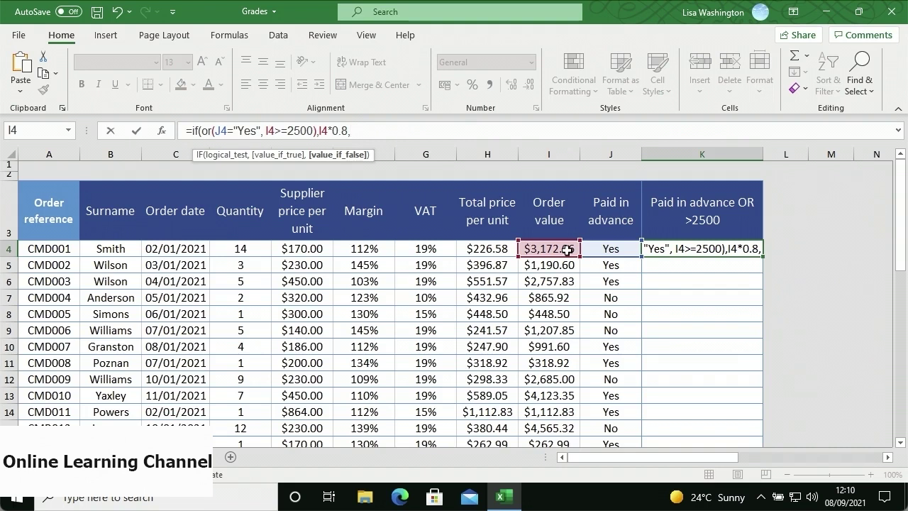
pyautogui.click(567, 250)
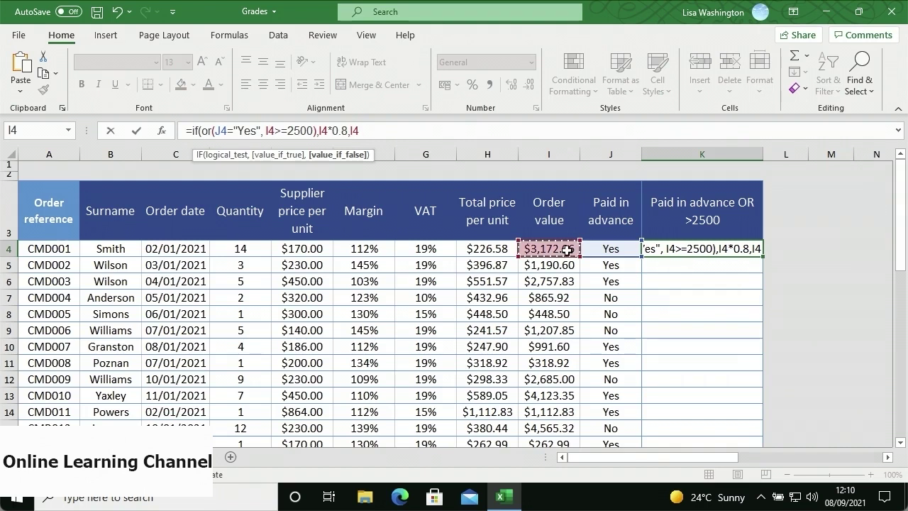
pyautogui.write(')')
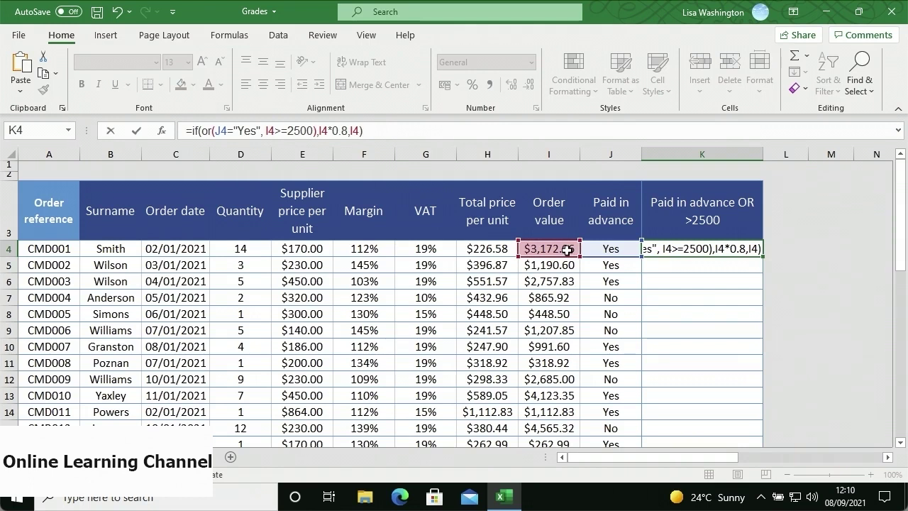
pyautogui.press('Return')
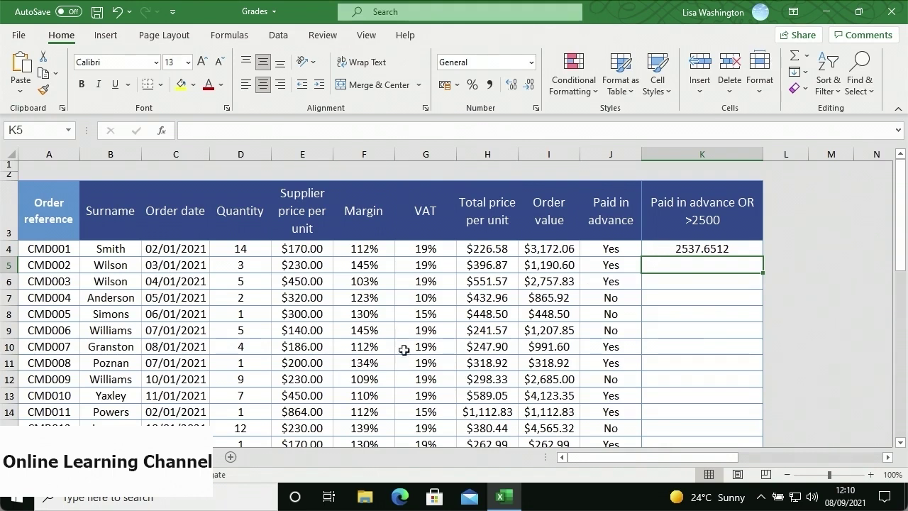
# - On the next sheet, with the student scores, enter =not(E2<75) in cell F2 of the Pass? column
pyautogui.hotkey('ctrl', 'pagedown')
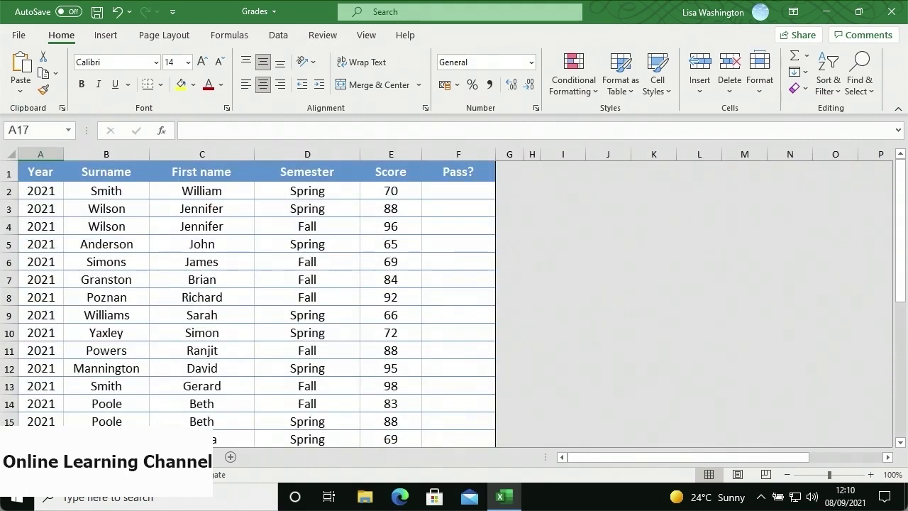
pyautogui.click(455, 193)
pyautogui.write('=not(')
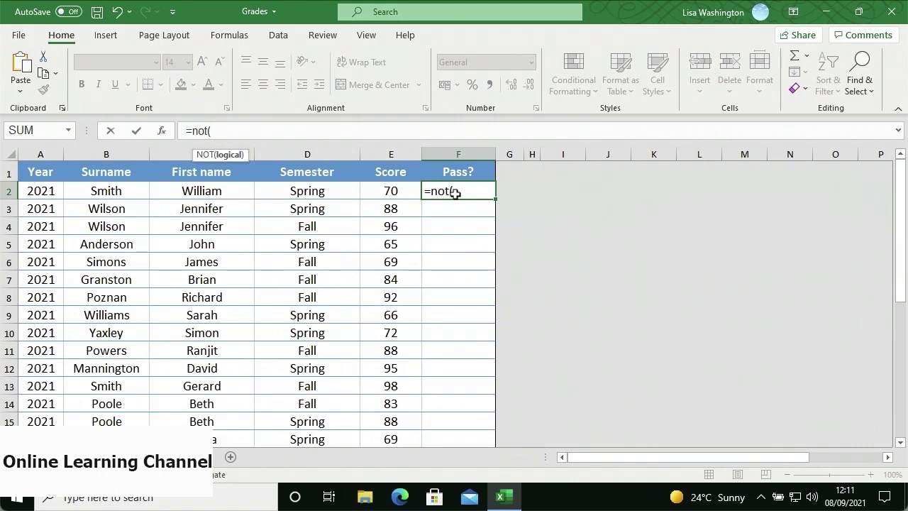
pyautogui.click(415, 192)
pyautogui.write('<75')
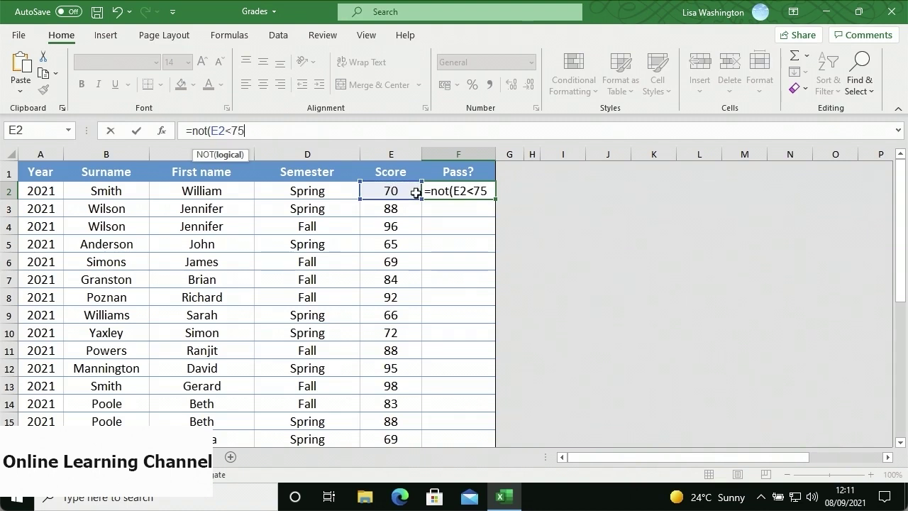
pyautogui.write(')')
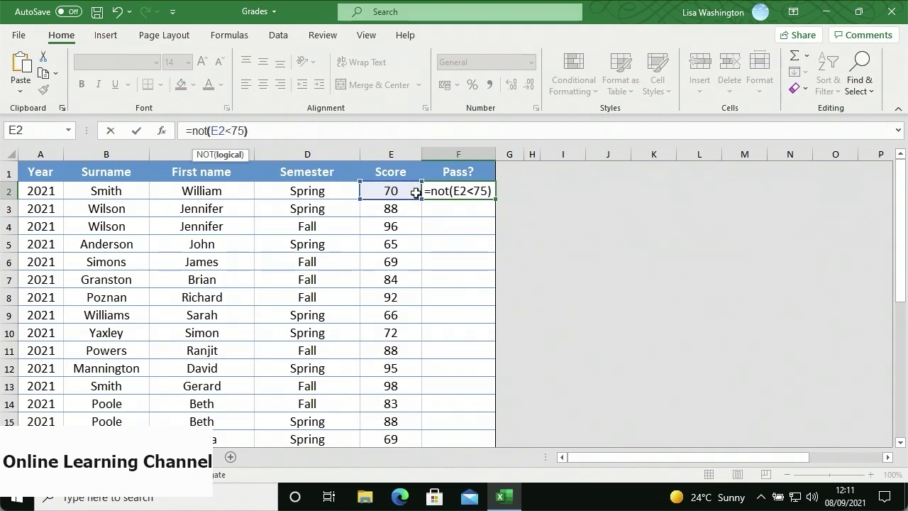
pyautogui.press('Return')
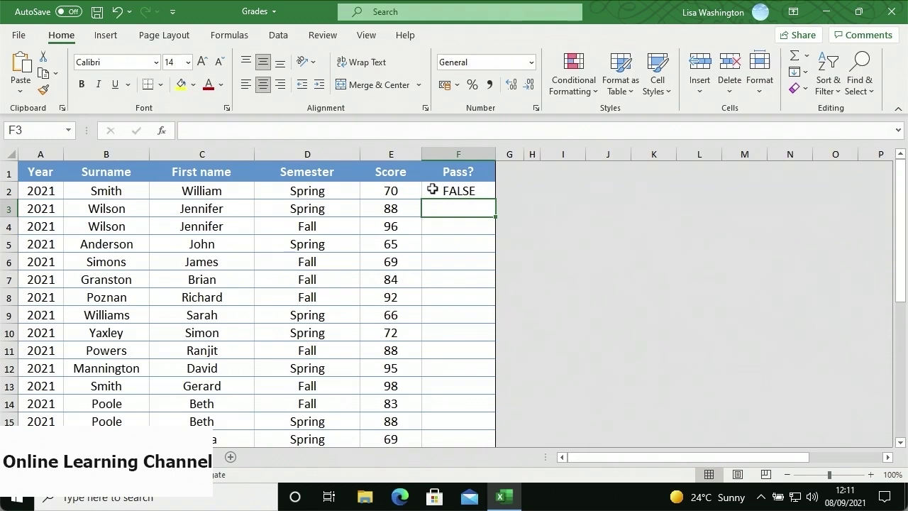
# - Fill the NOT formula from F2 down the rest of the Pass? column
pyautogui.click(432, 189)
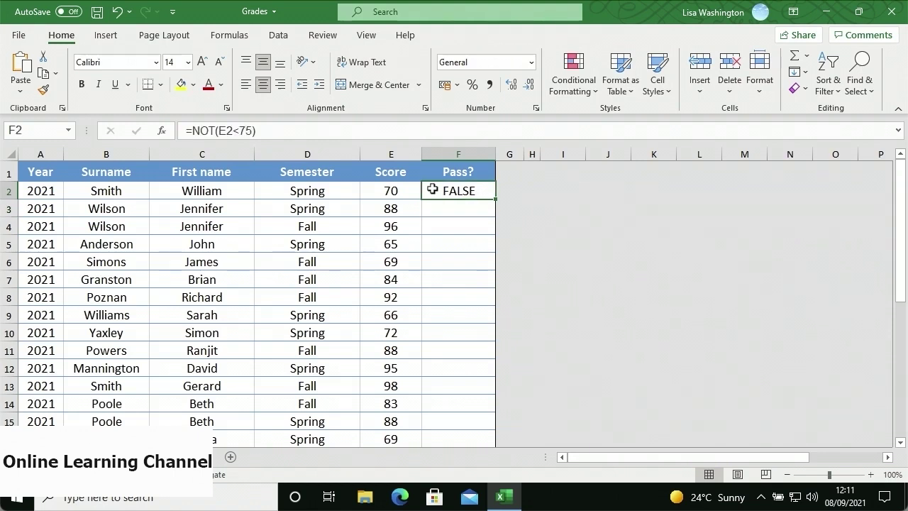
pyautogui.doubleClick(494, 199)
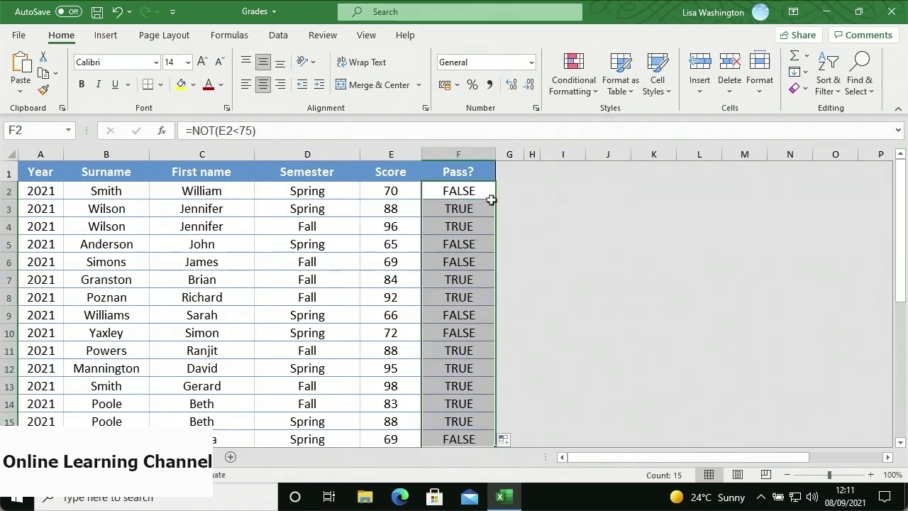
pyautogui.click(482, 209)
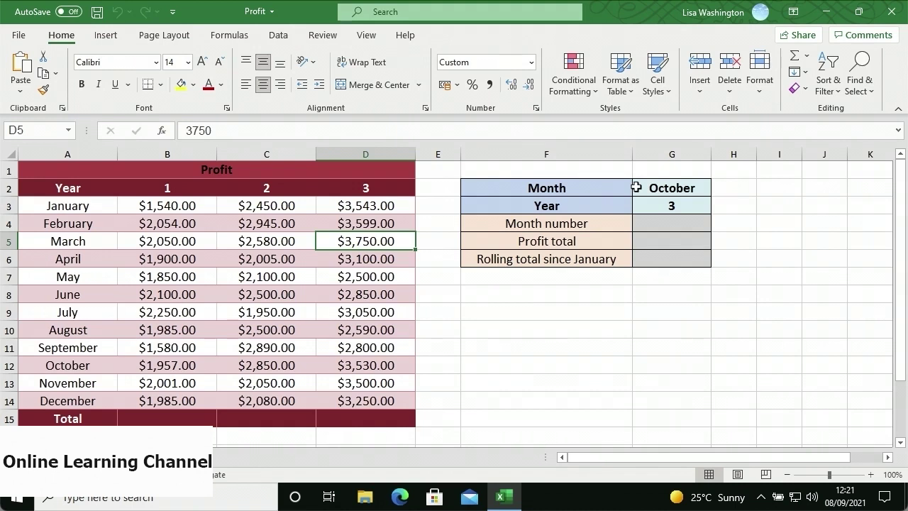
# - Enter =match(G2,A3:A14,0) in cell G4 to return the month number as an exact match
pyautogui.click(642, 219)
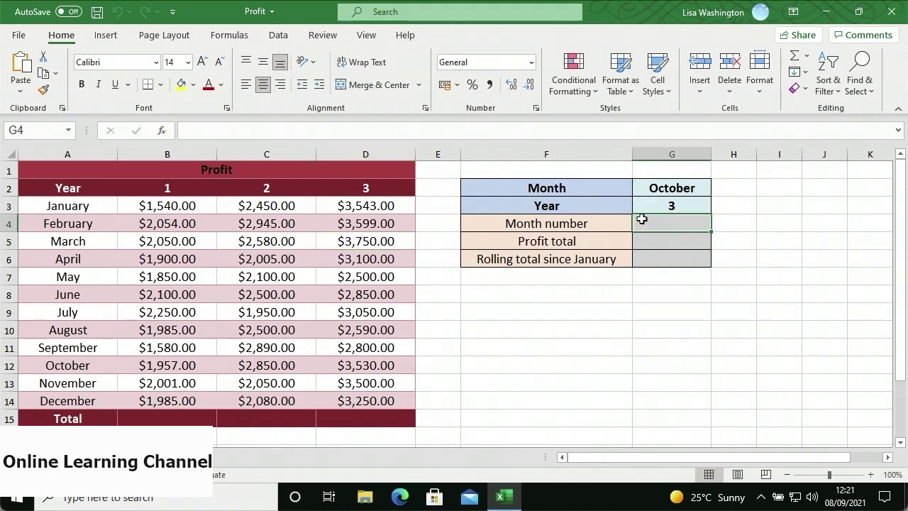
pyautogui.write('=m')
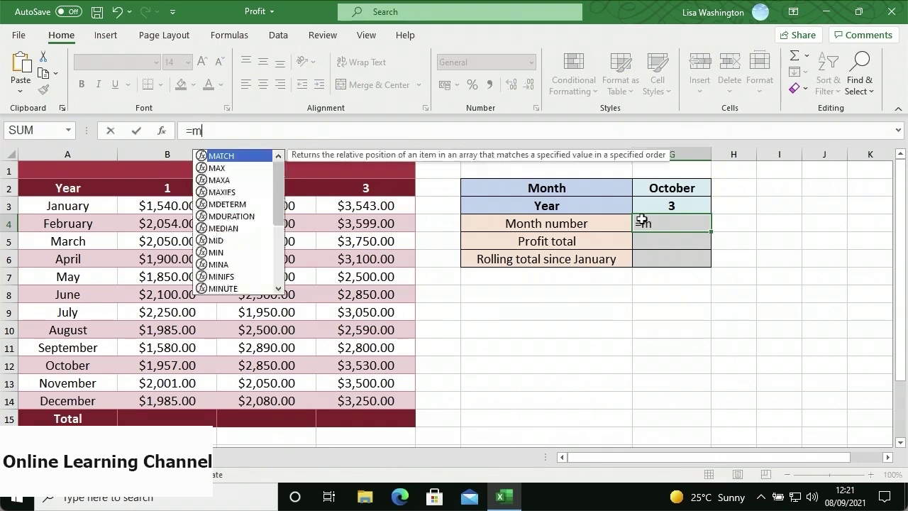
pyautogui.write('atch(')
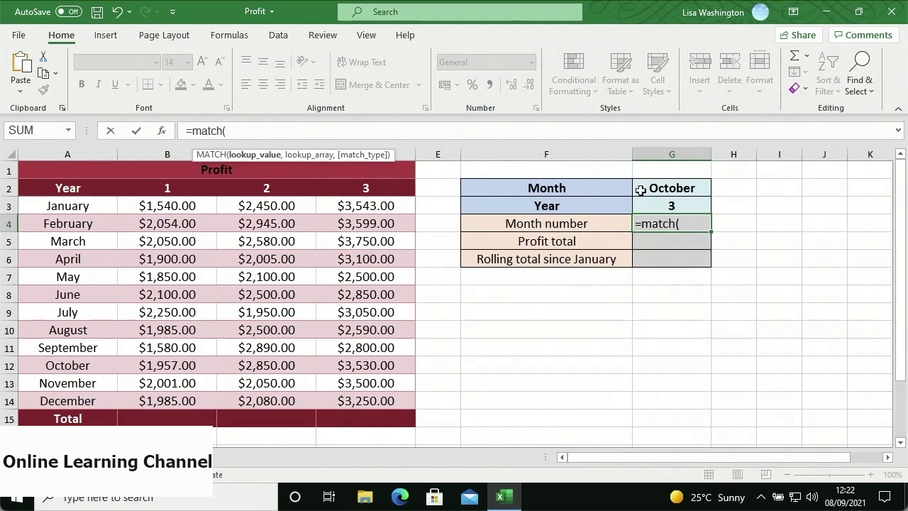
pyautogui.click(639, 189)
pyautogui.write(',')
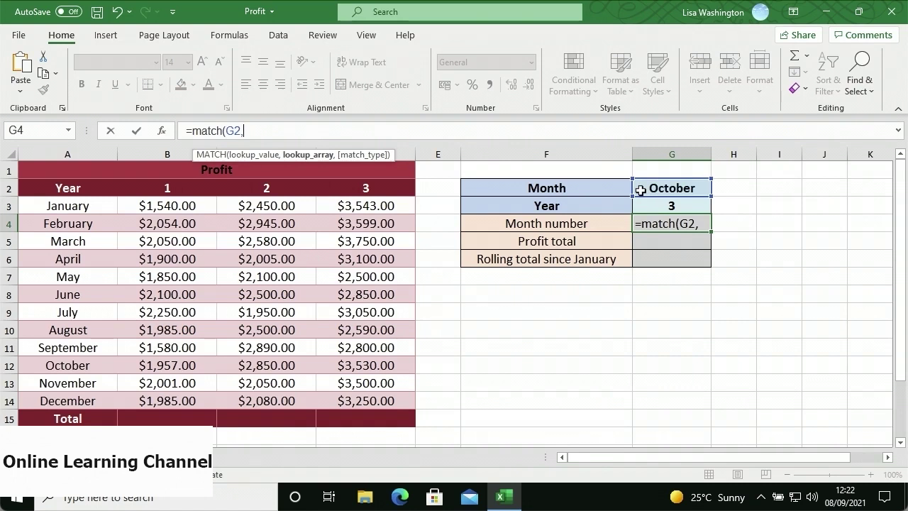
pyautogui.moveTo(101, 207); pyautogui.dragTo(80, 402)
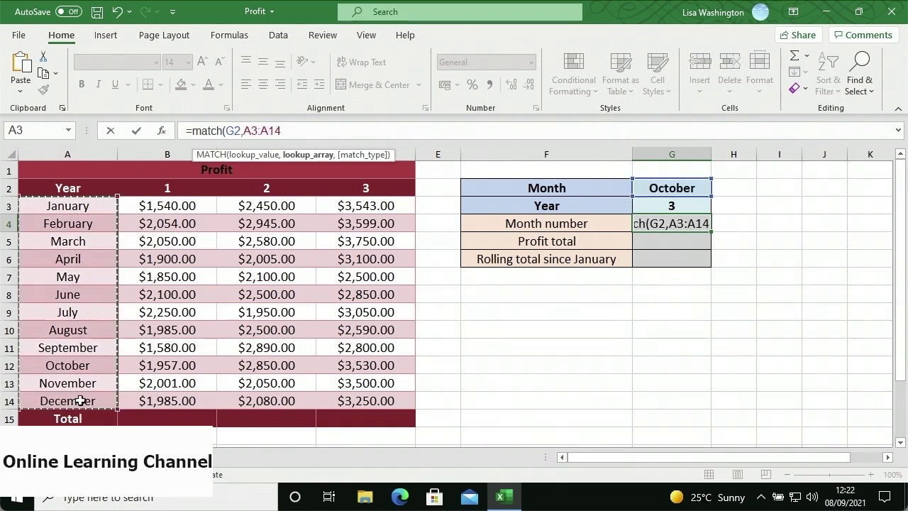
pyautogui.write(',')
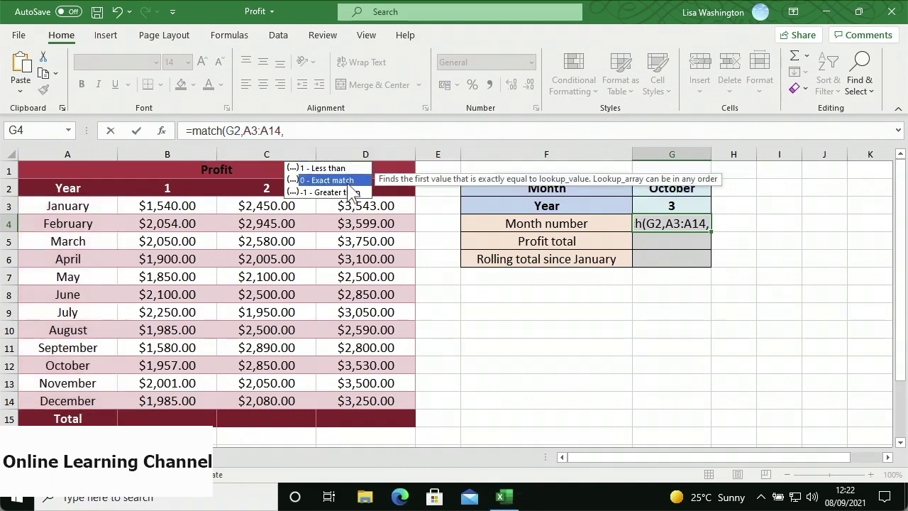
pyautogui.doubleClick(346, 181)
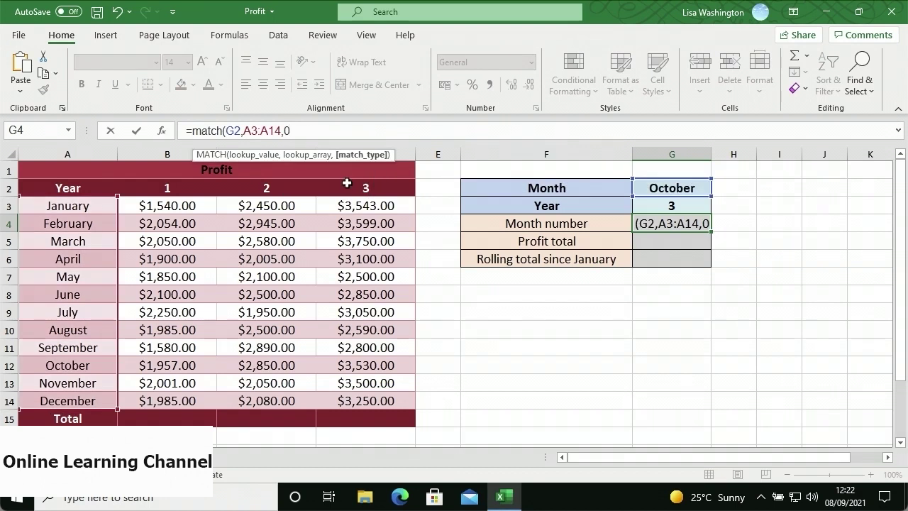
pyautogui.write(')')
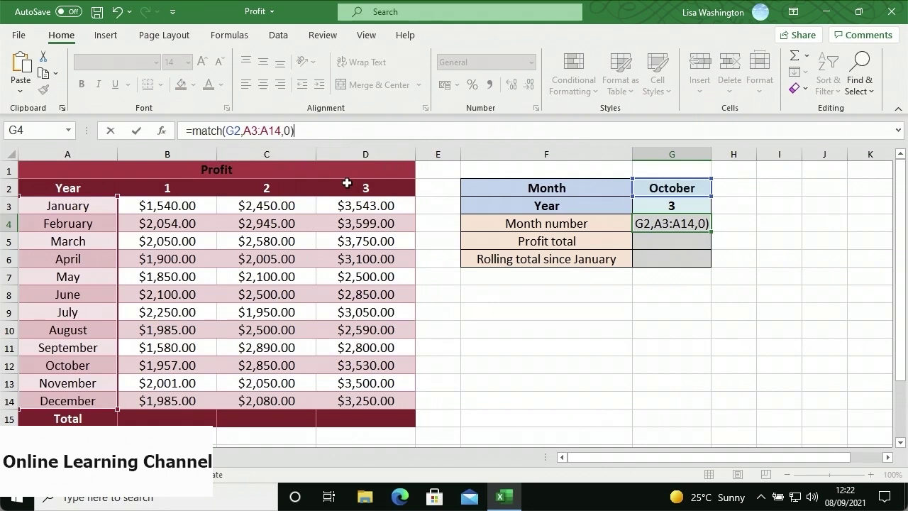
pyautogui.press('Return')
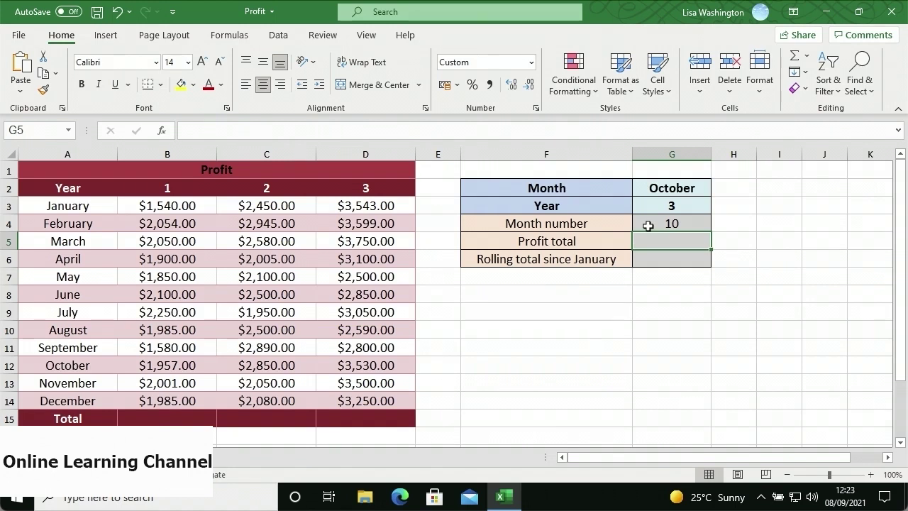
# - Enter =offset(A2,G4,G3) in cell G5 to return the profit total for the chosen month and year
pyautogui.write('=offset')
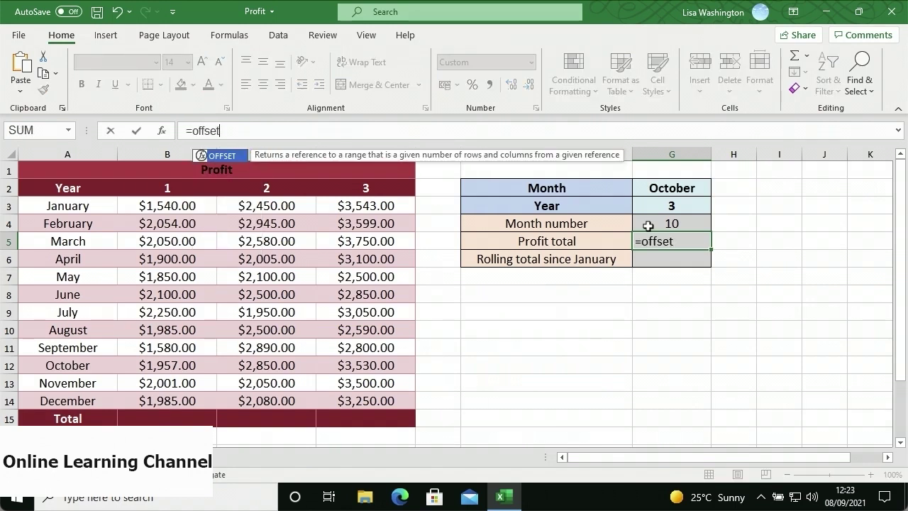
pyautogui.write('(')
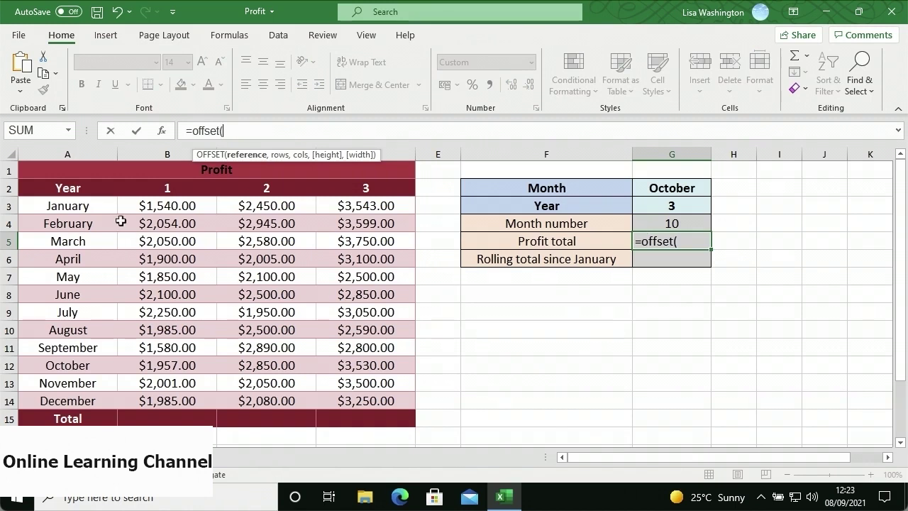
pyautogui.click(101, 188)
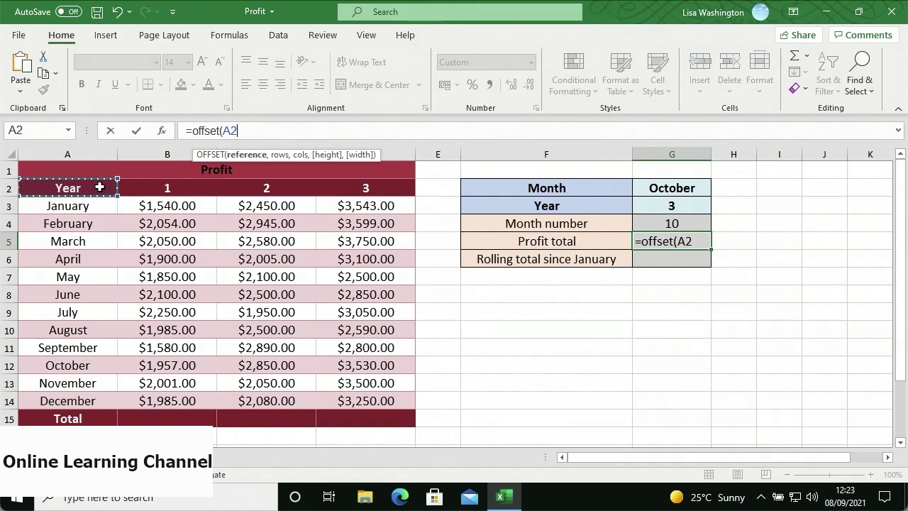
pyautogui.write(',')
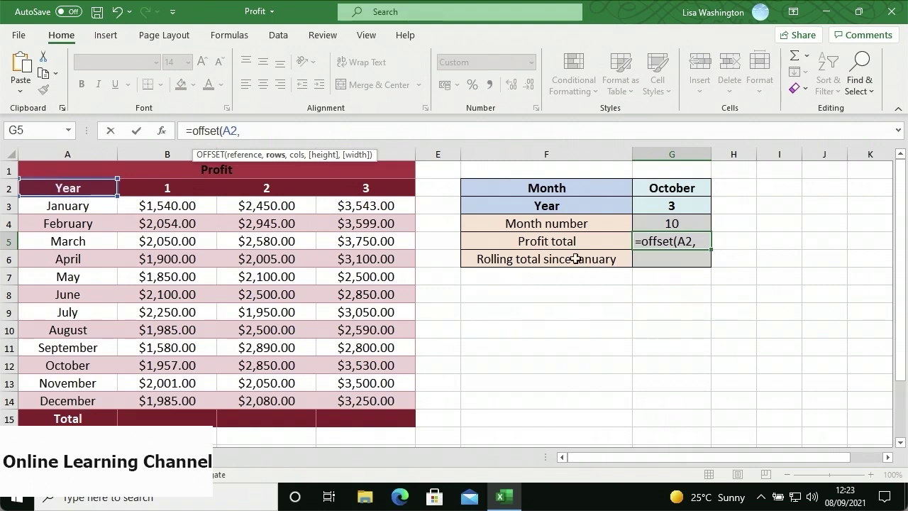
pyautogui.click(644, 222)
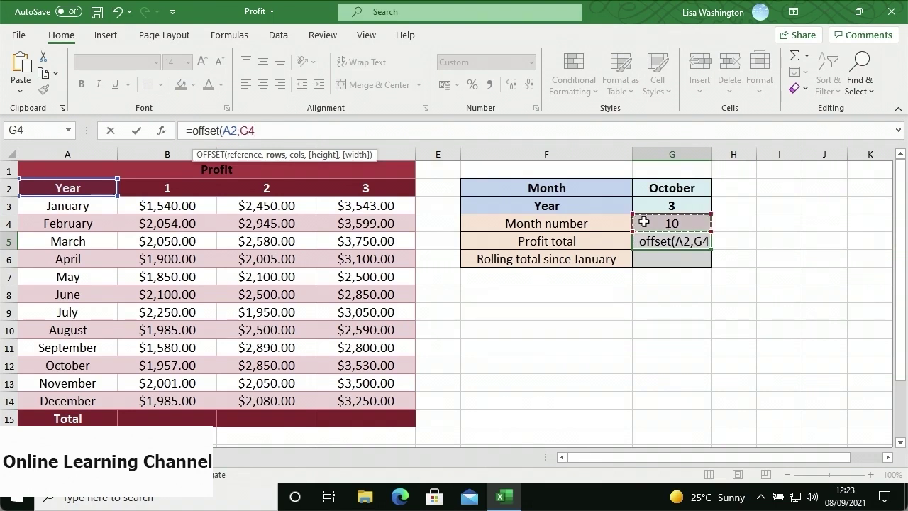
pyautogui.write(',')
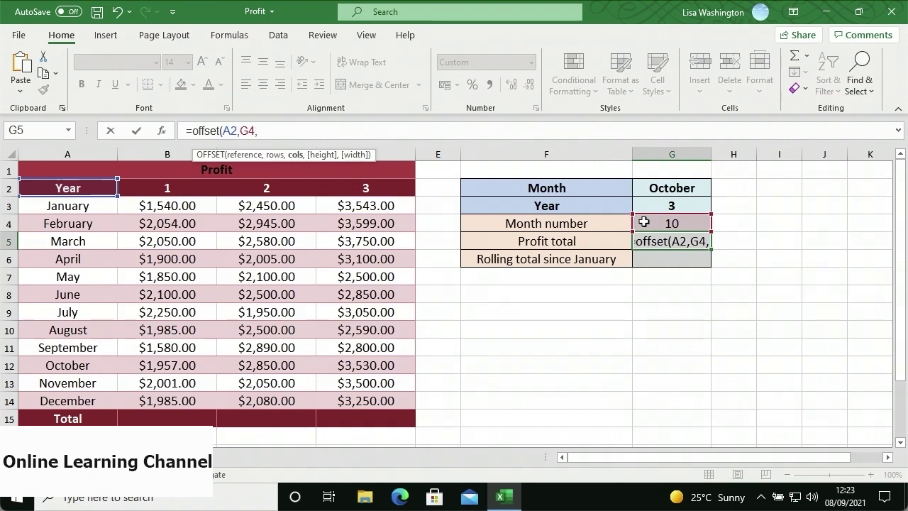
pyautogui.click(644, 205)
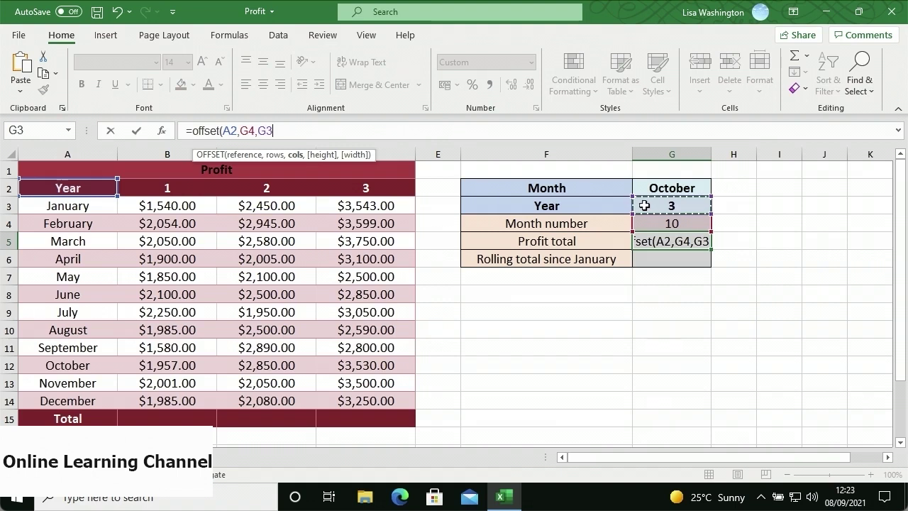
pyautogui.write(')')
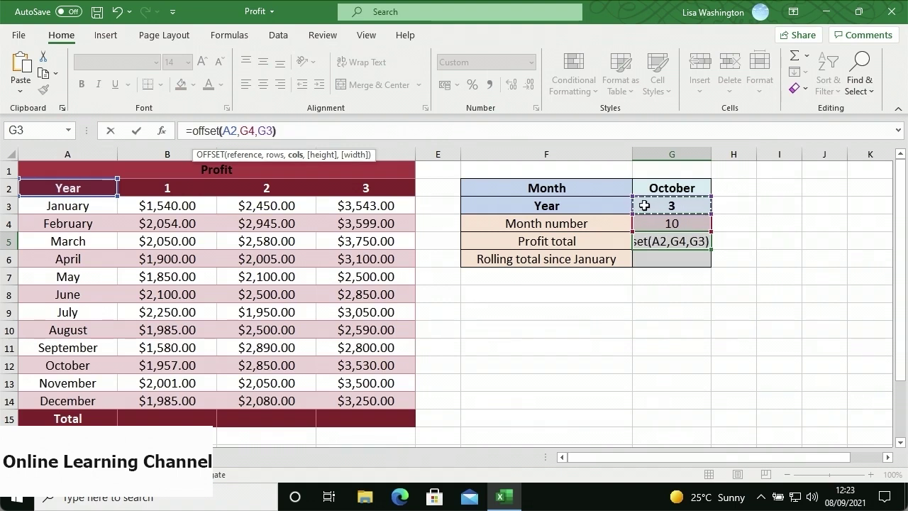
pyautogui.press('Return')
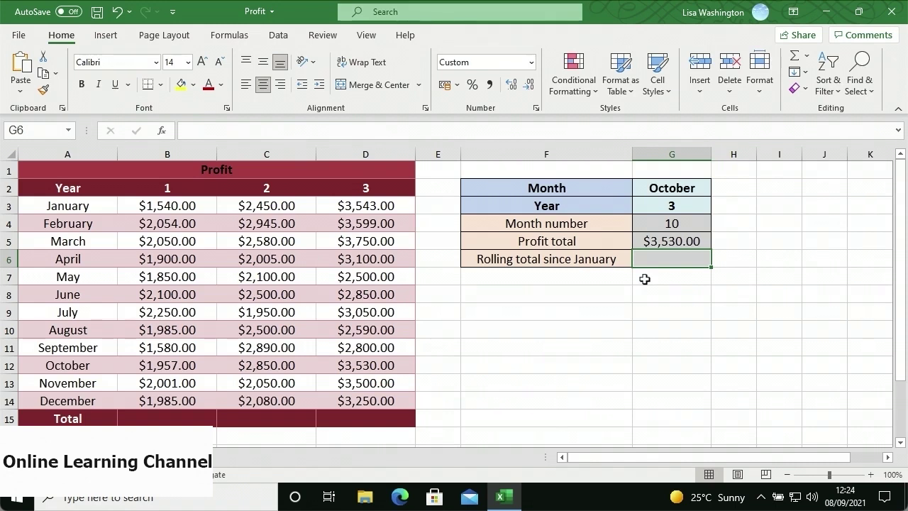
# - Enter =sum(offset(A2,1,G3,G4,1)) in cell G6 to calculate the rolling total since January
pyautogui.write('=sum(')
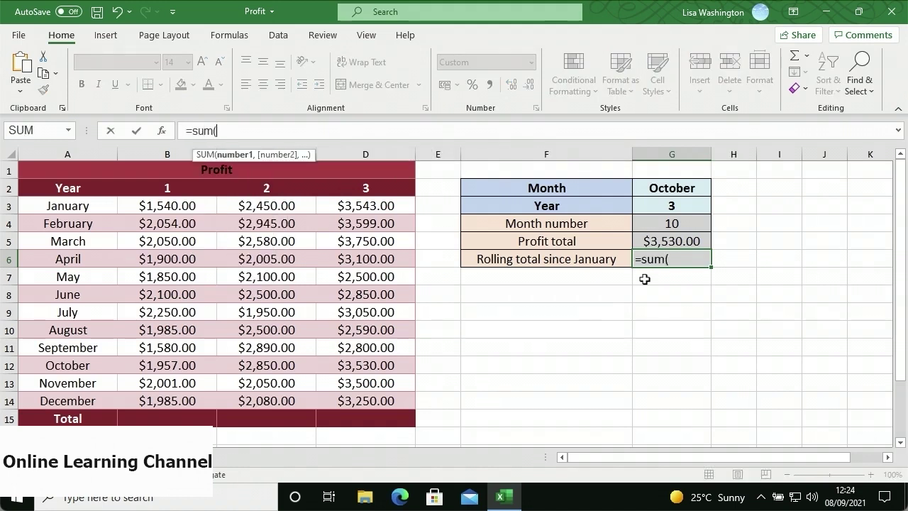
pyautogui.write('offset(')
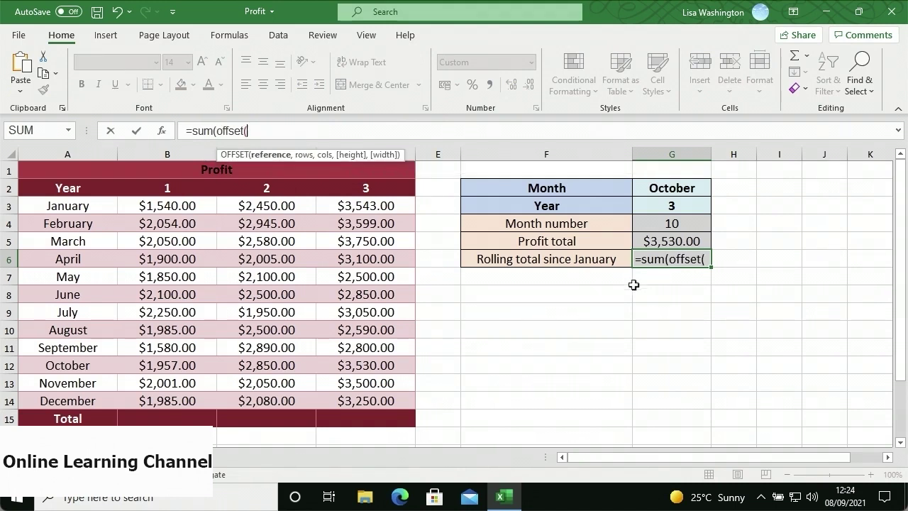
pyautogui.click(95, 188)
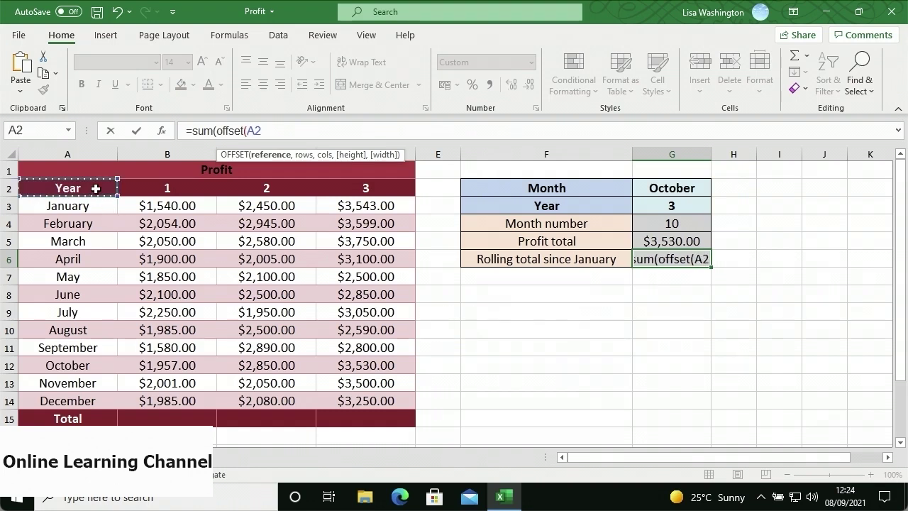
pyautogui.write(',')
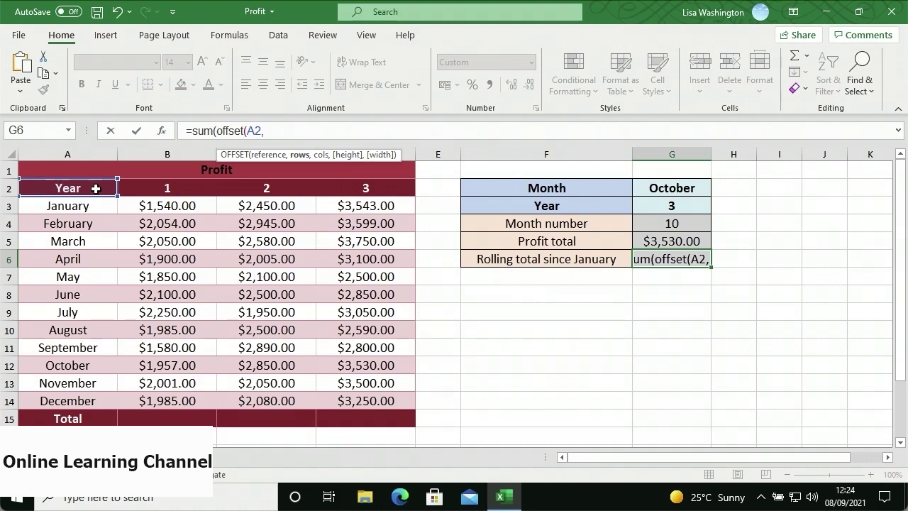
pyautogui.write('1,')
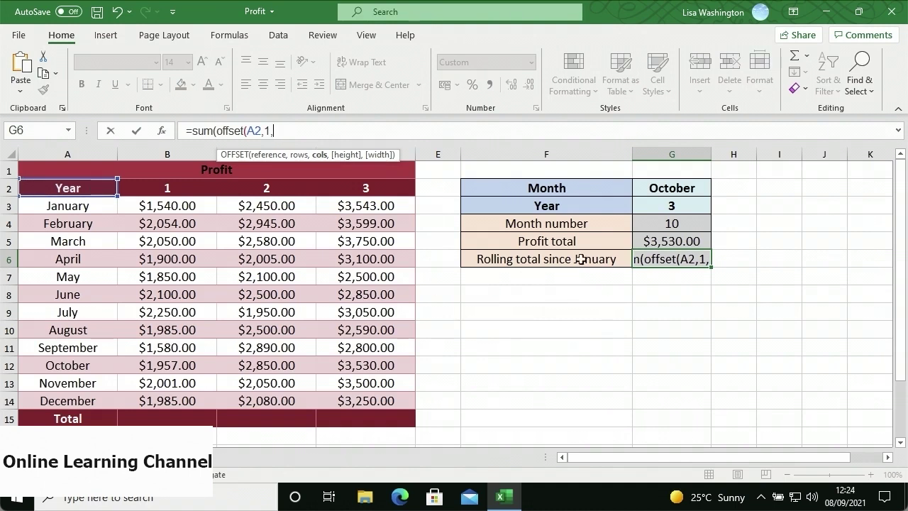
pyautogui.click(641, 208)
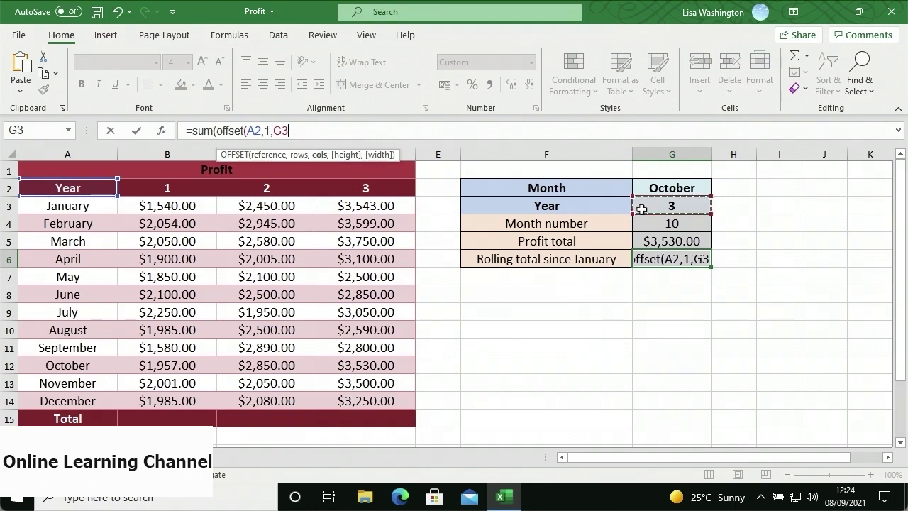
pyautogui.write(',')
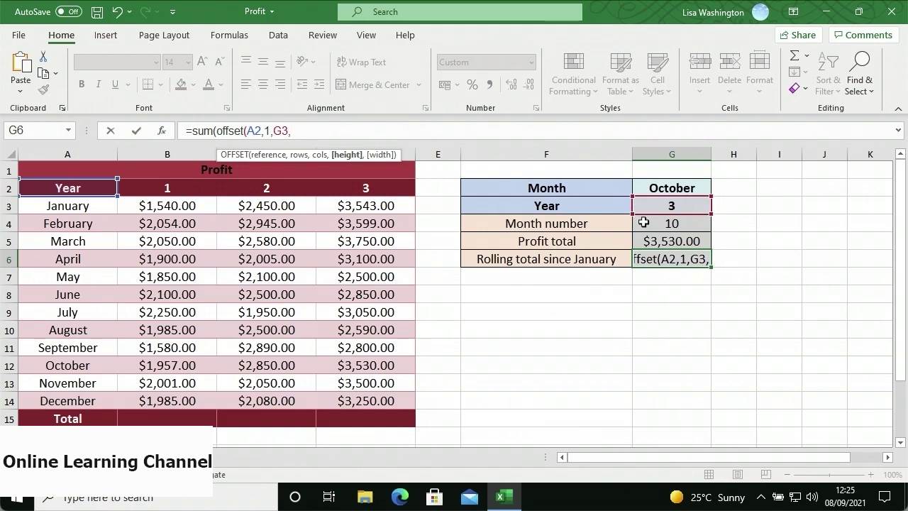
pyautogui.click(644, 223)
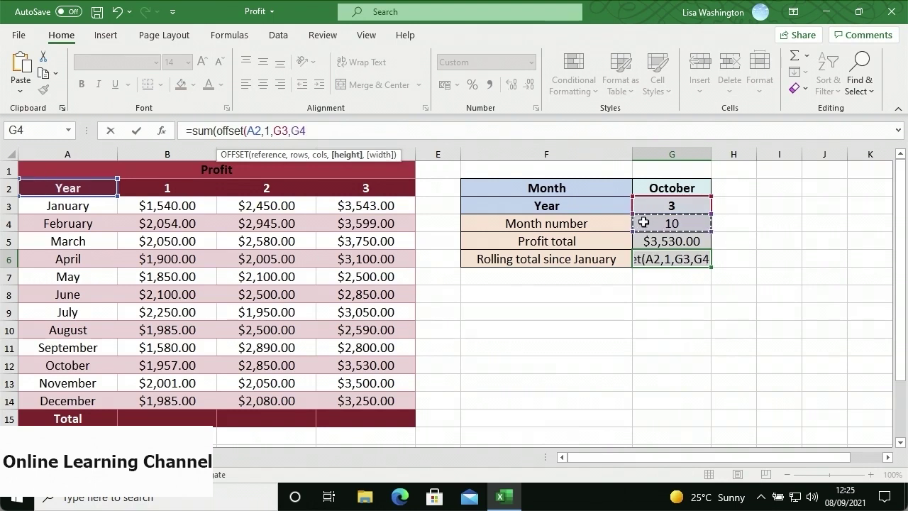
pyautogui.write(',')
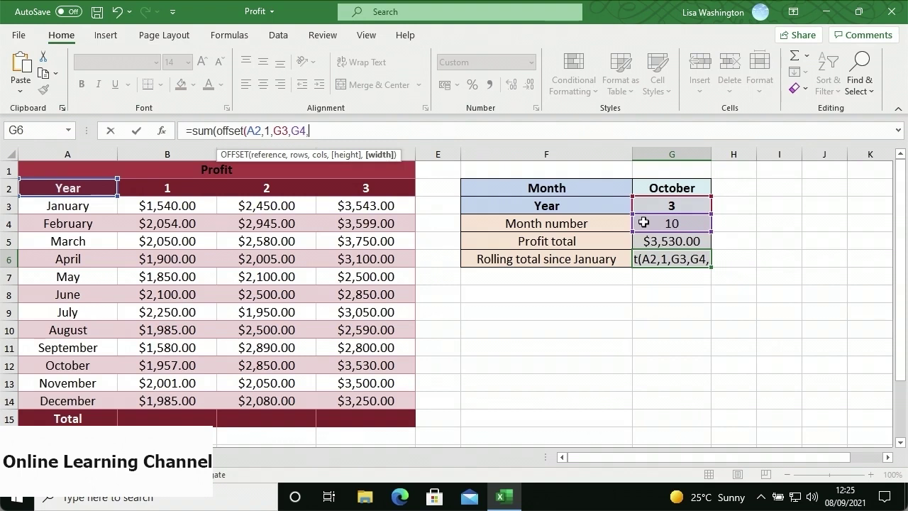
pyautogui.write('1')
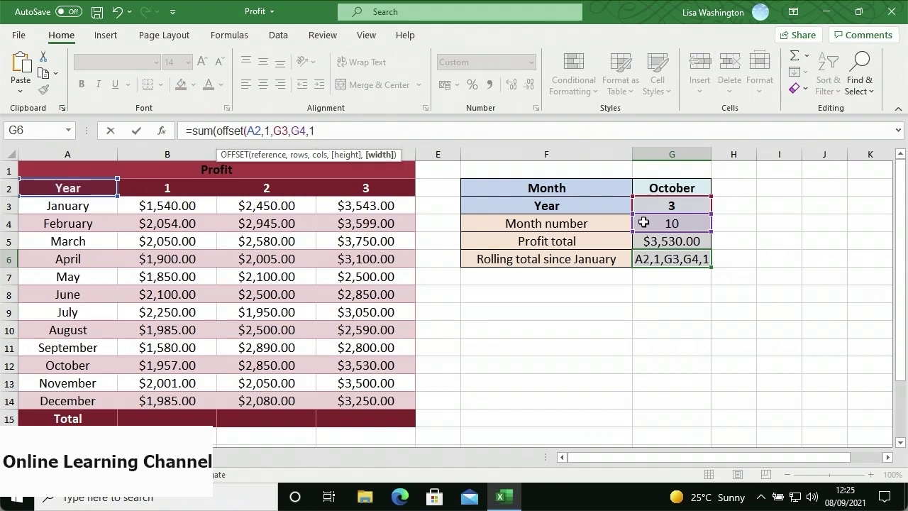
pyautogui.write(')')
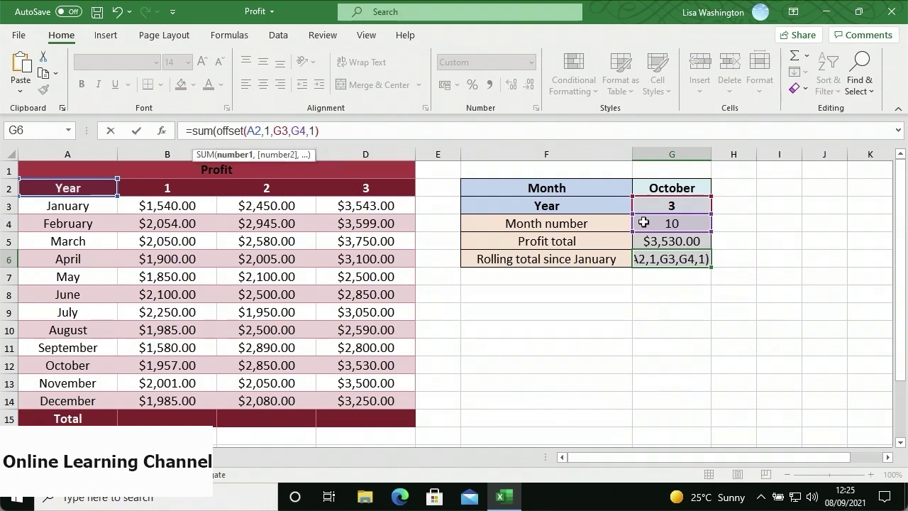
pyautogui.press('Return')
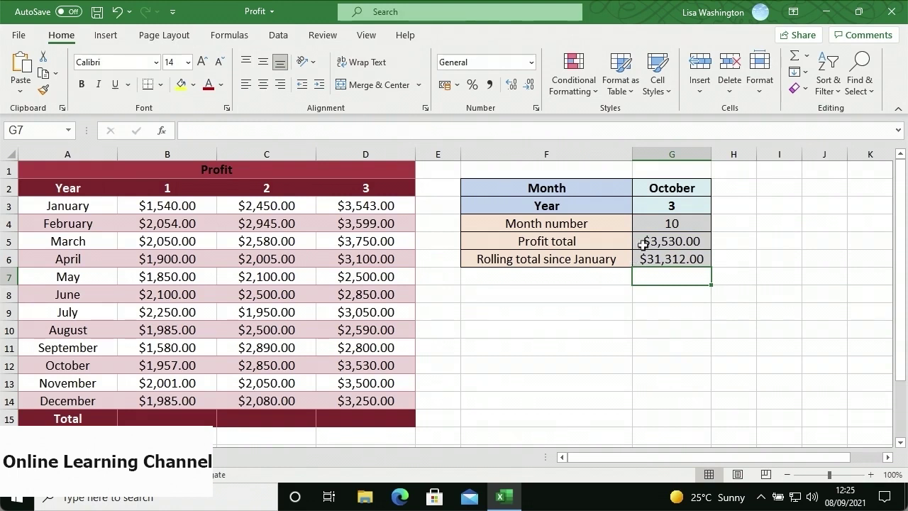
# - Set the Year in cell G3 to 2
pyautogui.click(644, 206)
pyautogui.write('2')
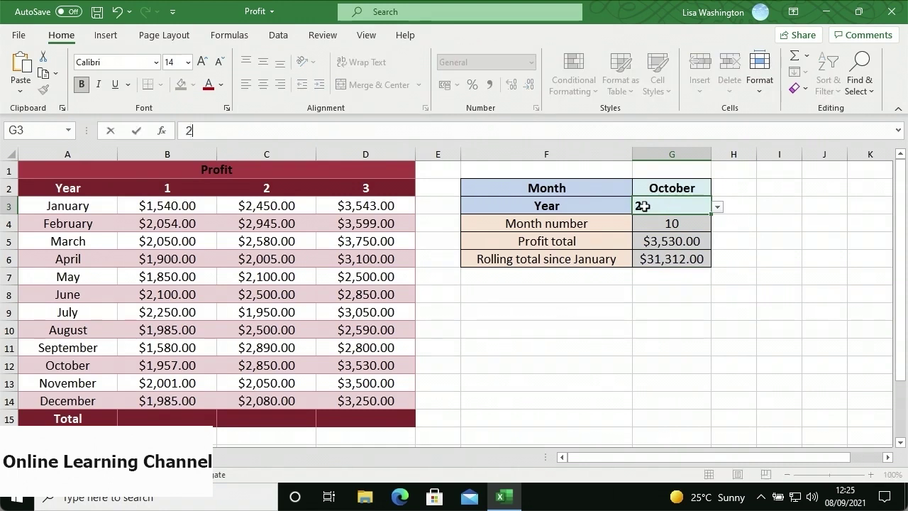
pyautogui.click(646, 220)
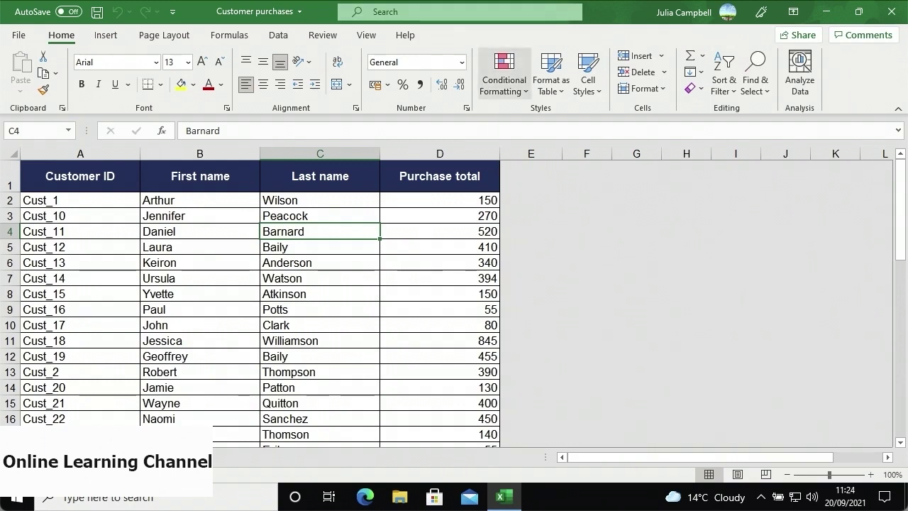
# - Apply the Red - White Color Scale conditional formatting to the Purchase total values in D2:D35
pyautogui.moveTo(458, 203); pyautogui.dragTo(453, 424)
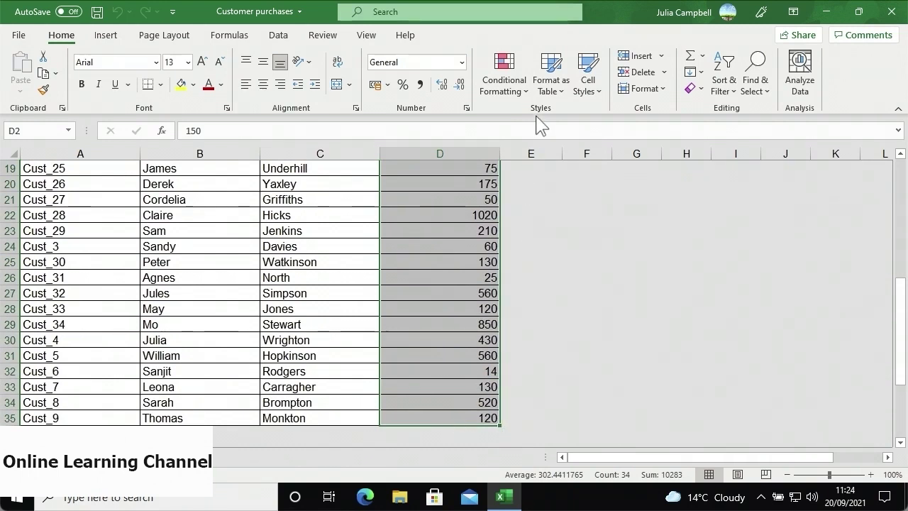
pyautogui.click(526, 92)
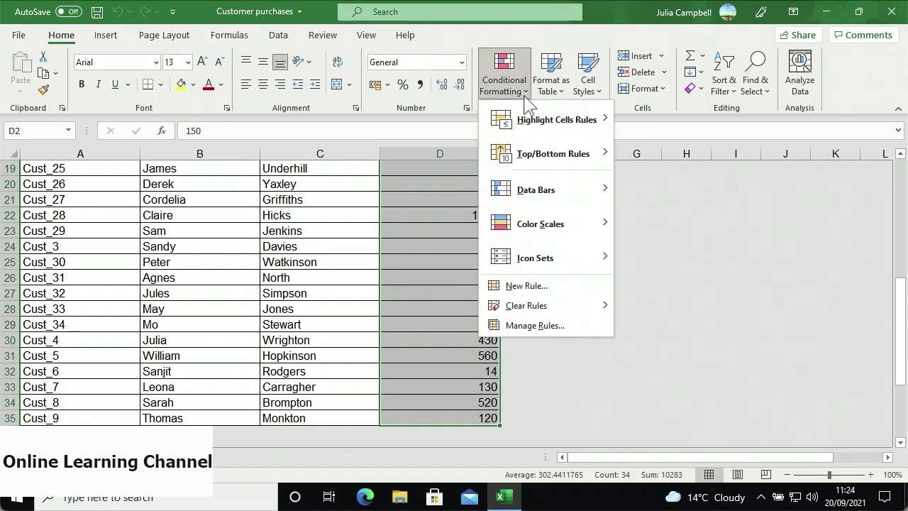
pyautogui.moveTo(569, 219)
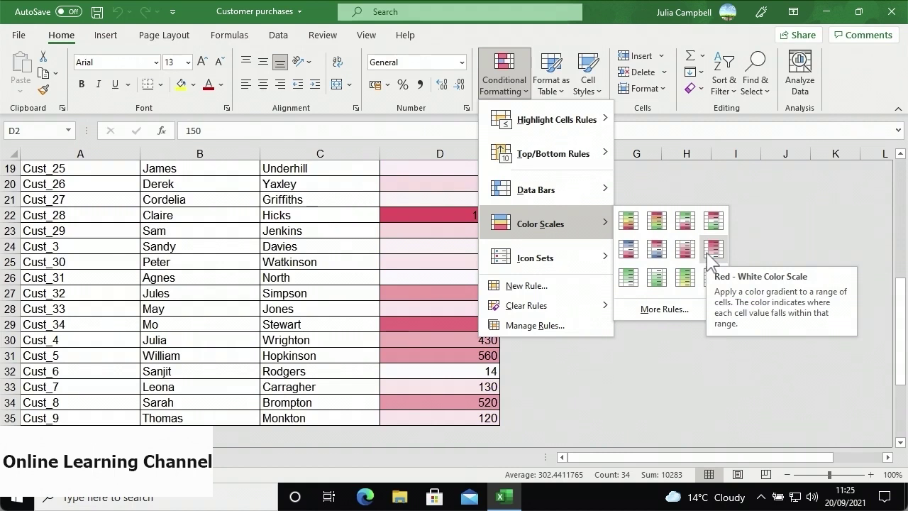
pyautogui.click(712, 249)
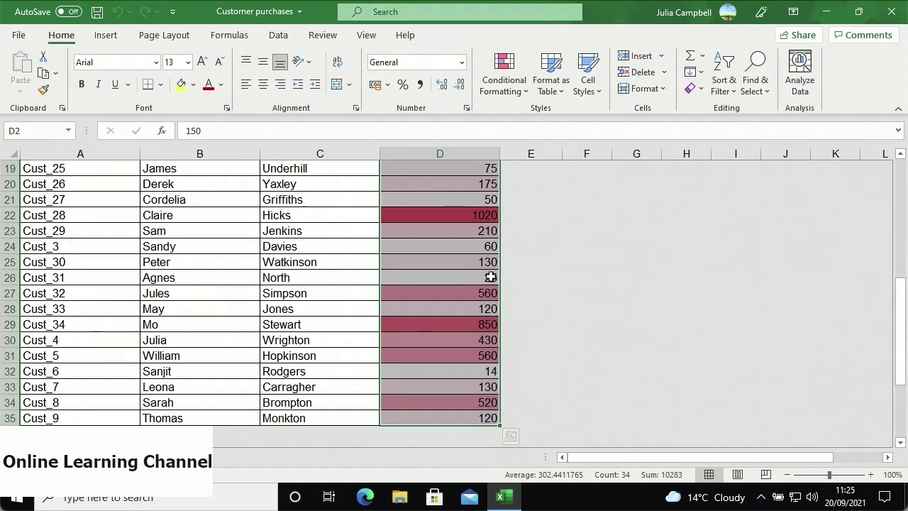
pyautogui.scroll(3, 490, 277)
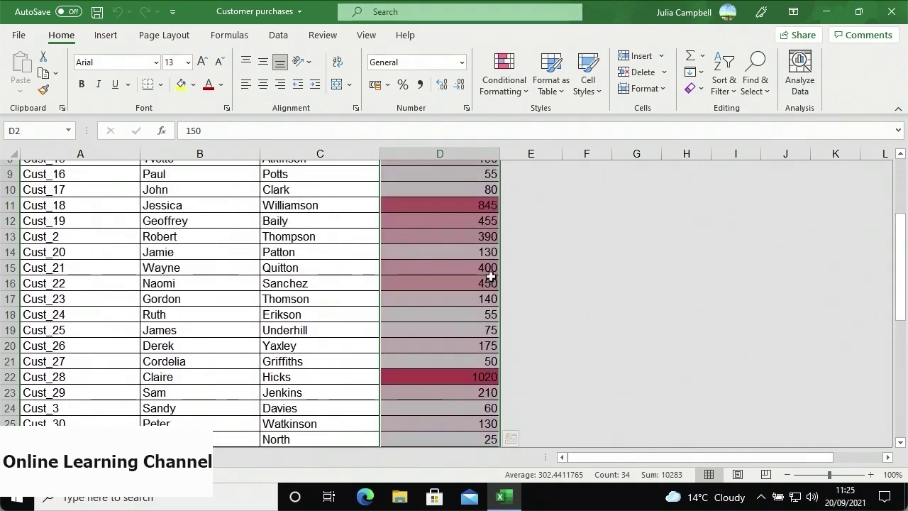
pyautogui.scroll(3, 490, 277)
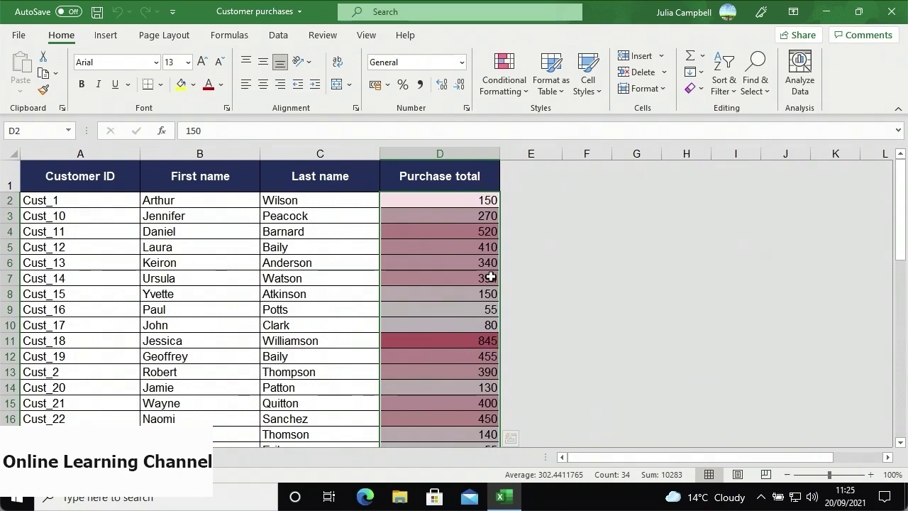
# - Clear the conditional formatting rules from the selected Purchase total cells
pyautogui.click(525, 95)
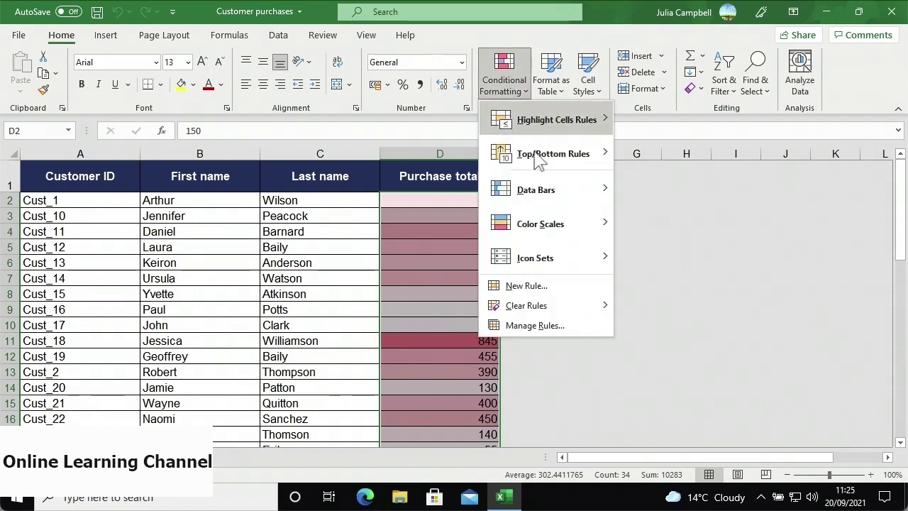
pyautogui.moveTo(557, 302)
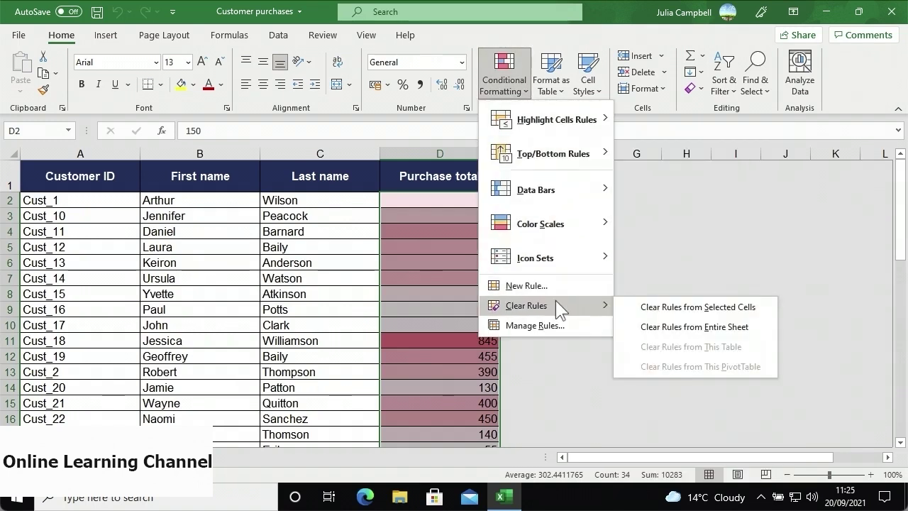
pyautogui.click(650, 312)
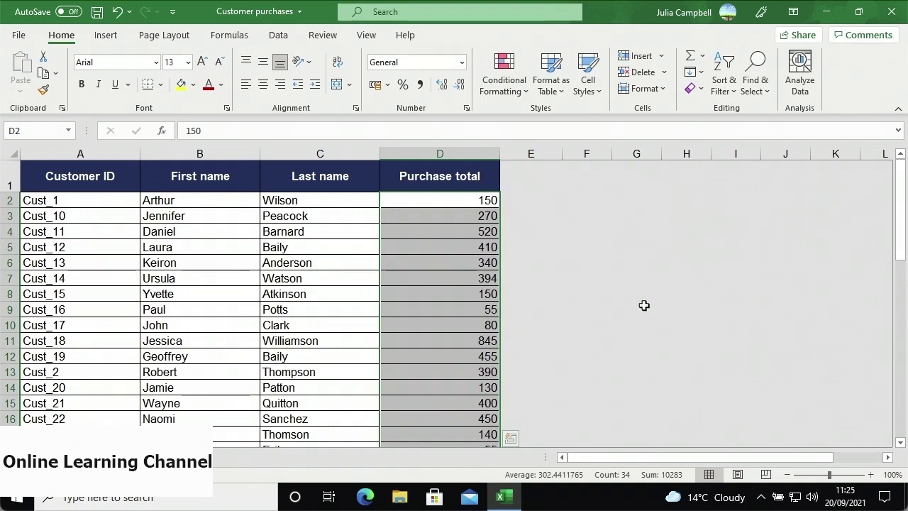
# - Add a custom data bar rule with a yellow solid fill and no border to the Purchase total values in D2:D35
pyautogui.click(505, 99)
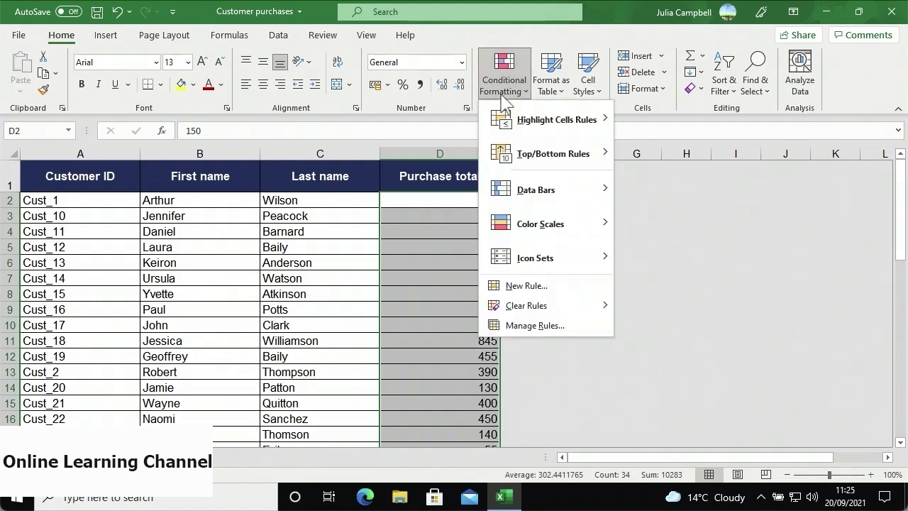
pyautogui.moveTo(565, 190)
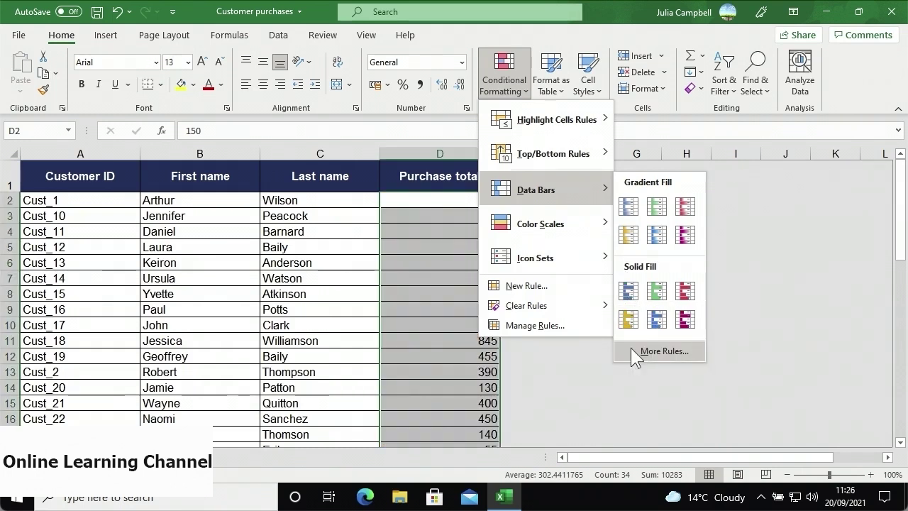
pyautogui.click(631, 348)
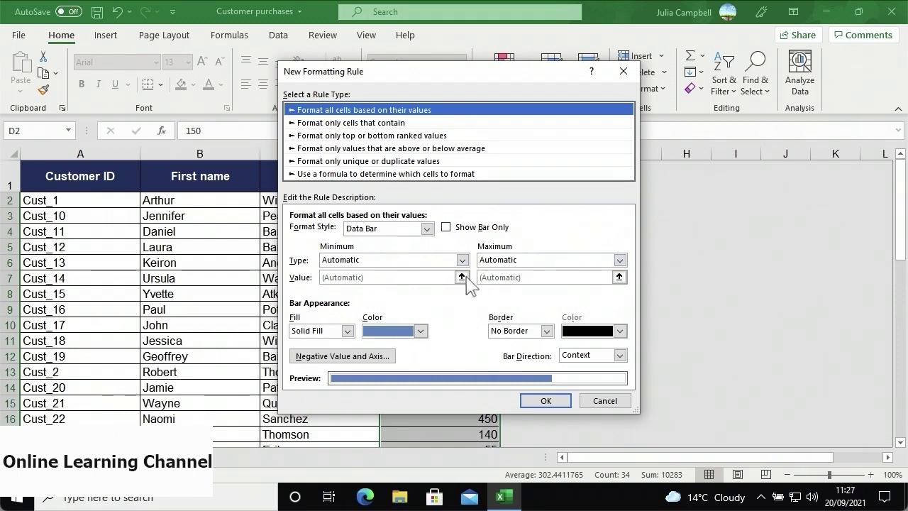
pyautogui.click(348, 331)
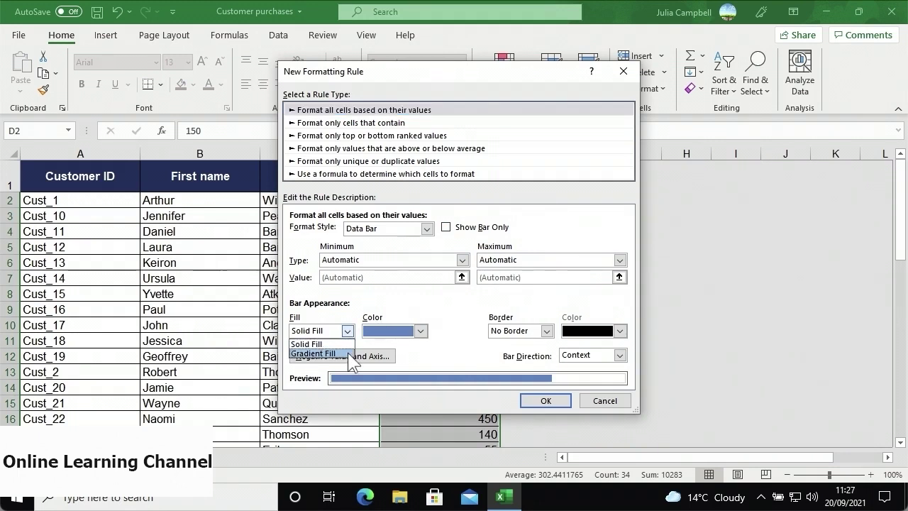
pyautogui.press('Up')
pyautogui.press('Return')
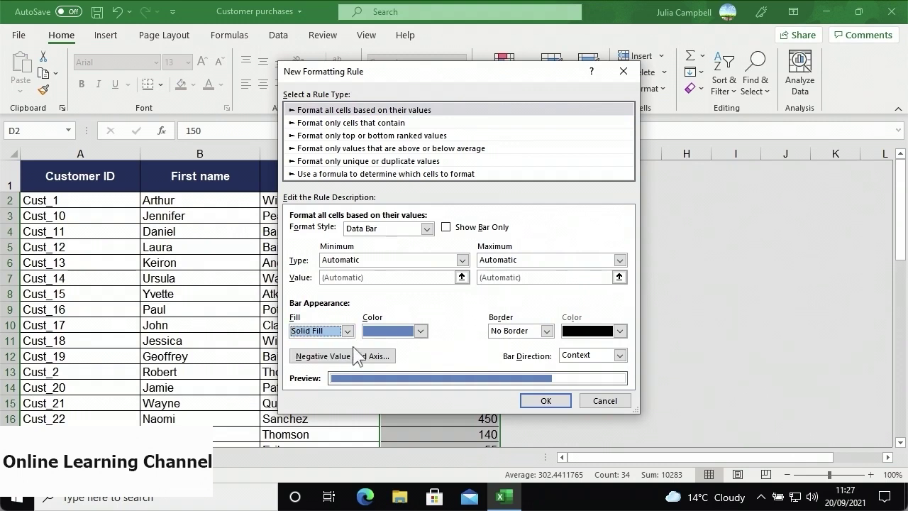
pyautogui.click(420, 331)
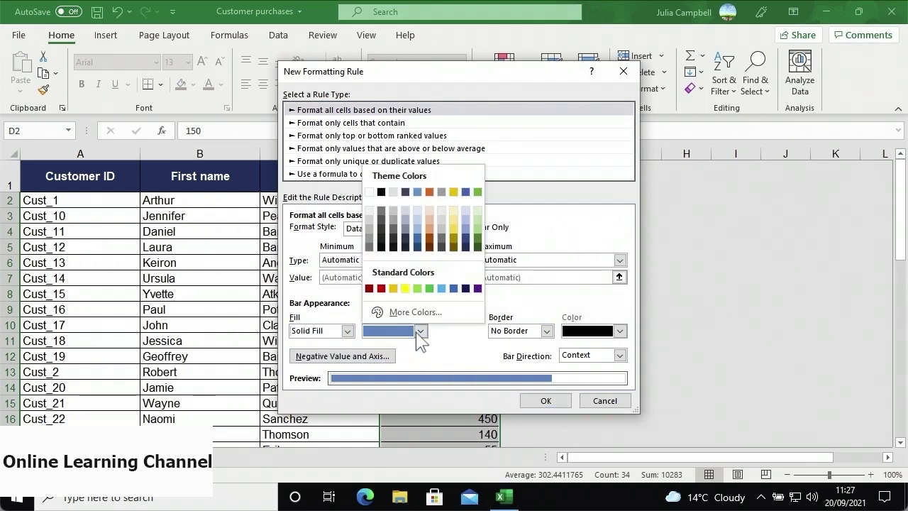
pyautogui.click(453, 229)
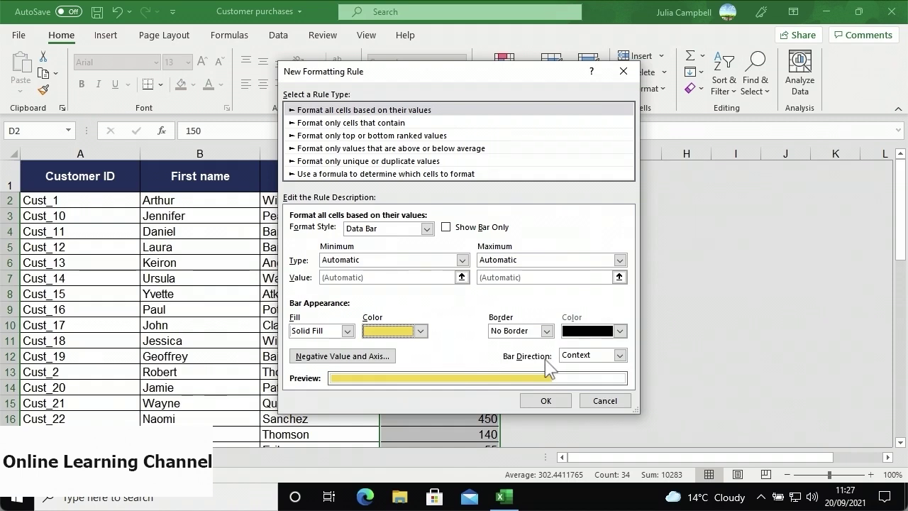
pyautogui.click(543, 401)
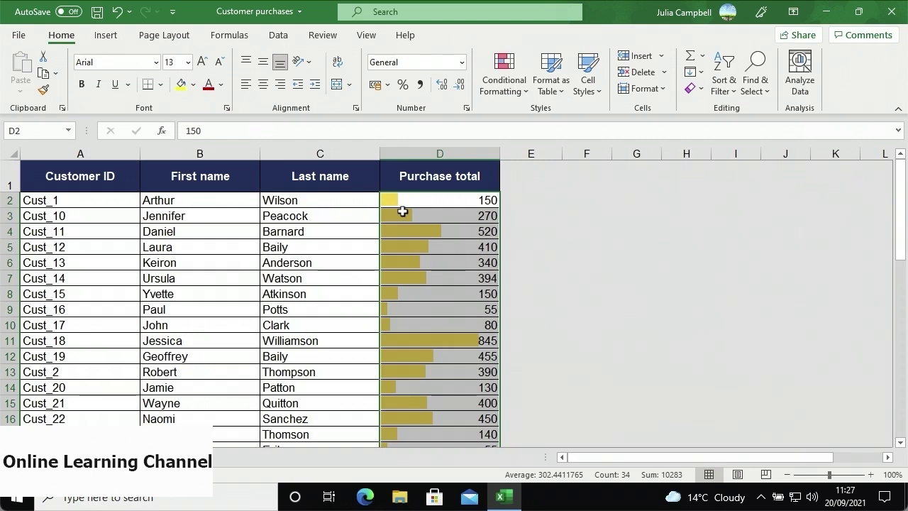
# - Open the conditional formatting options for the selected Purchase total values
pyautogui.click(525, 92)
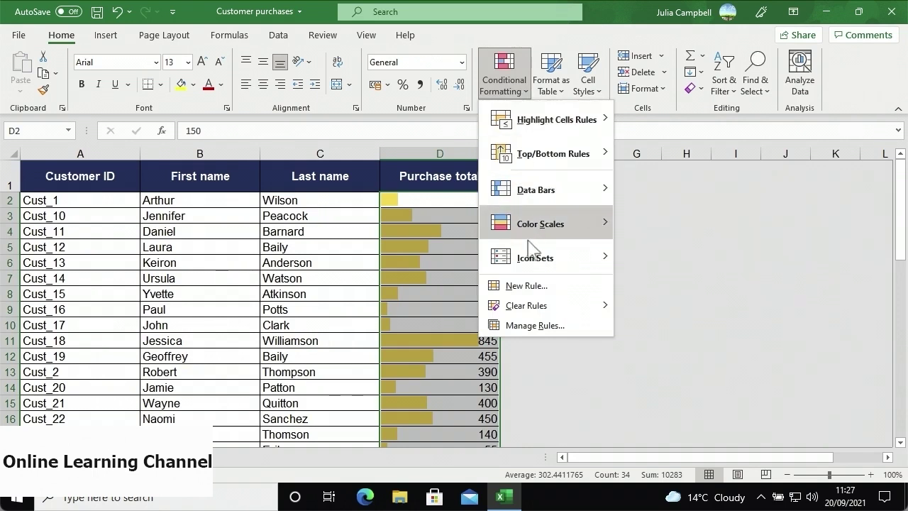
pyautogui.moveTo(536, 267)
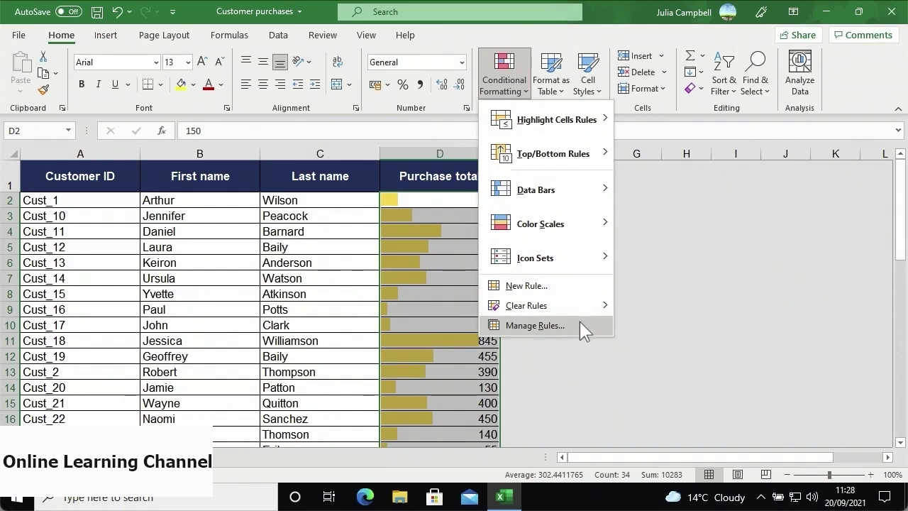
# - Review the Data Bar rule's settings in the conditional formatting rules manager and delete the rule from cells D2:D35
pyautogui.click(580, 325)
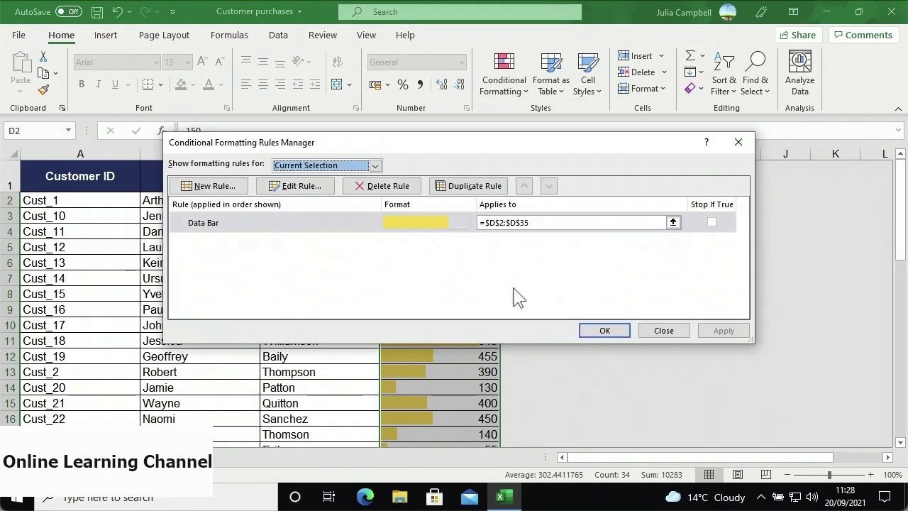
pyautogui.click(376, 166)
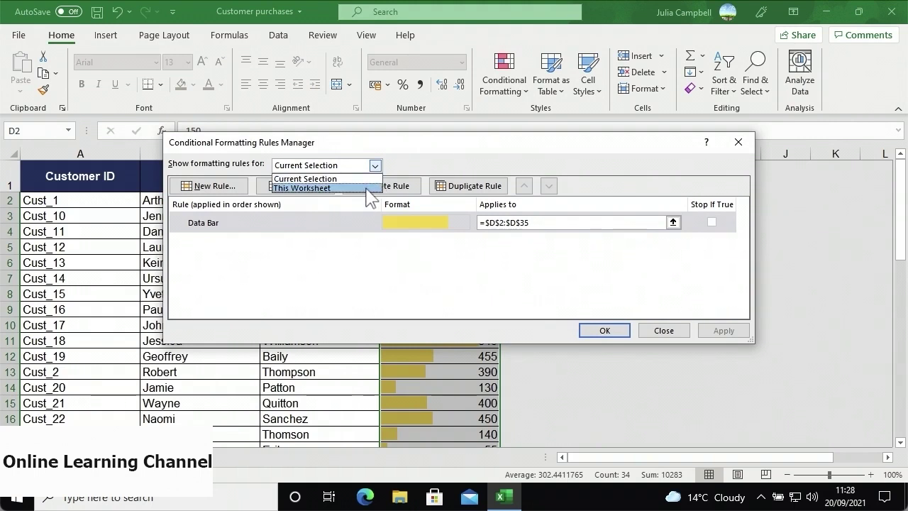
pyautogui.click(333, 247)
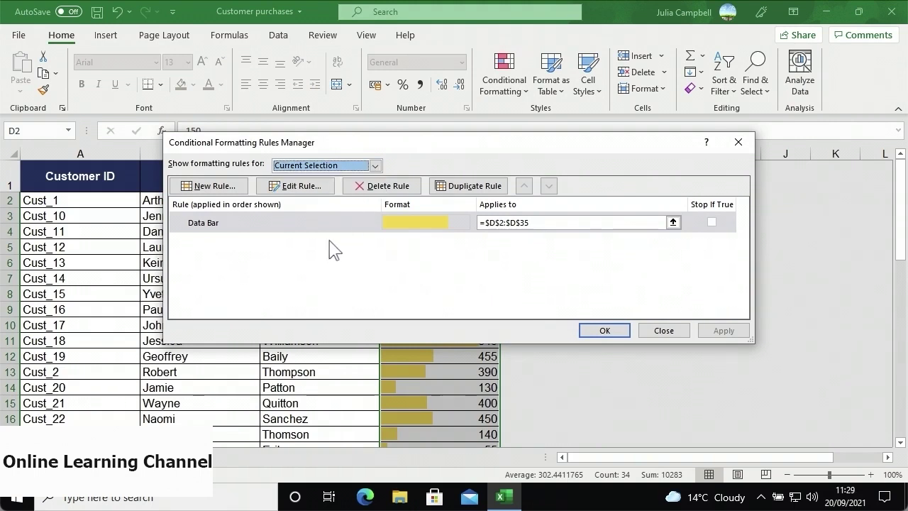
pyautogui.click(262, 225)
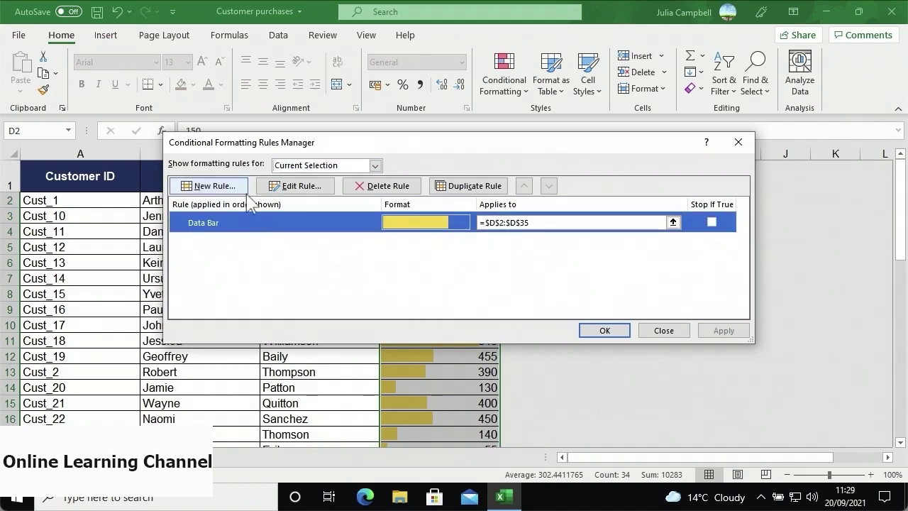
pyautogui.click(330, 188)
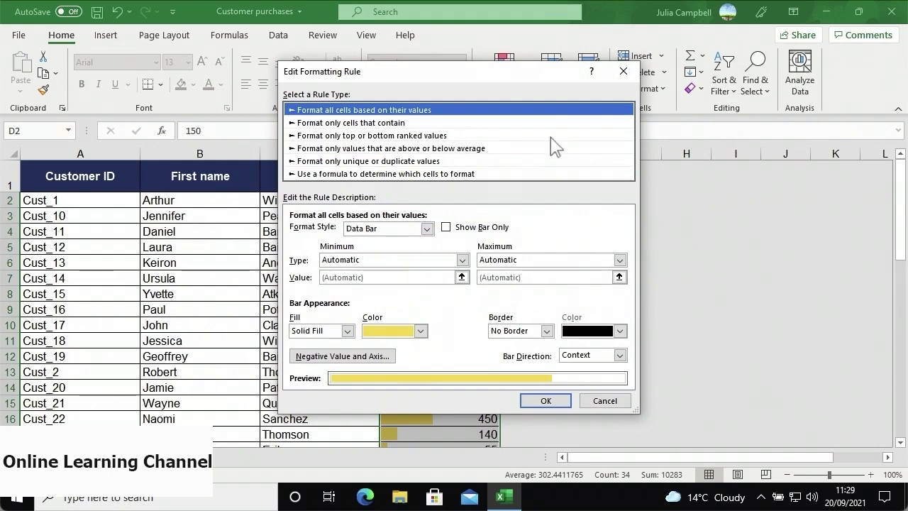
pyautogui.click(623, 72)
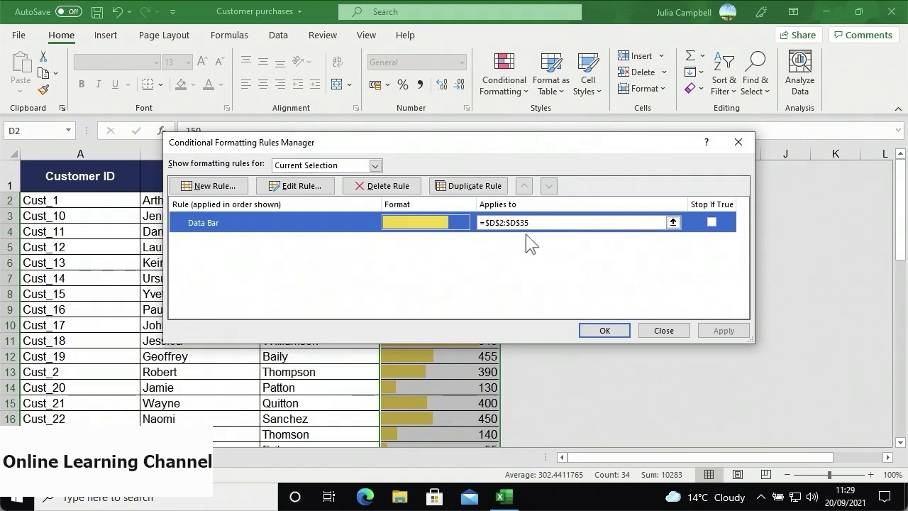
pyautogui.click(416, 187)
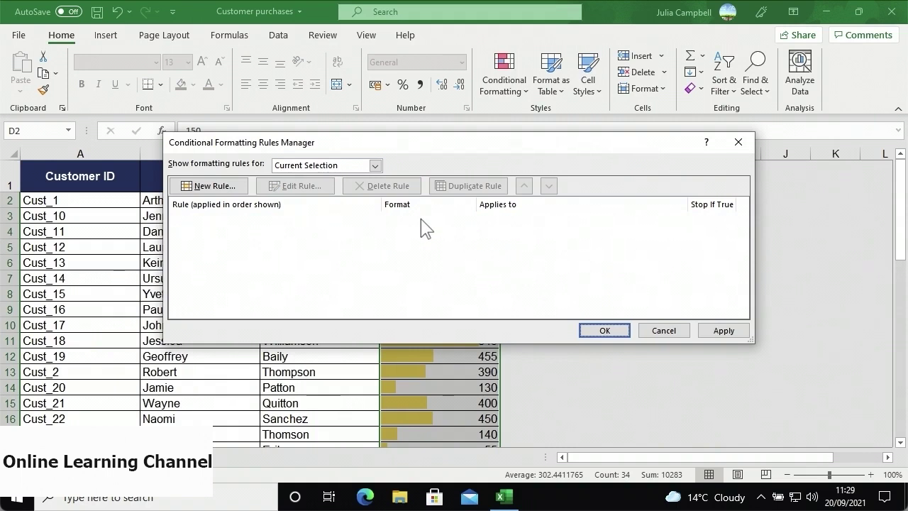
pyautogui.click(603, 330)
pyautogui.click(487, 292)
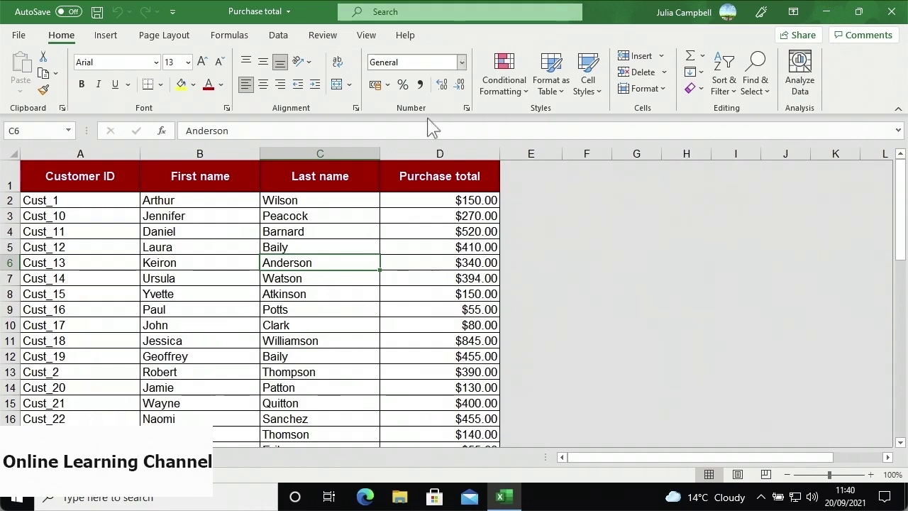
# - Start a new conditional formatting rule for cells A2:D35 that formats all duplicate values
pyautogui.moveTo(124, 204); pyautogui.dragTo(454, 426)
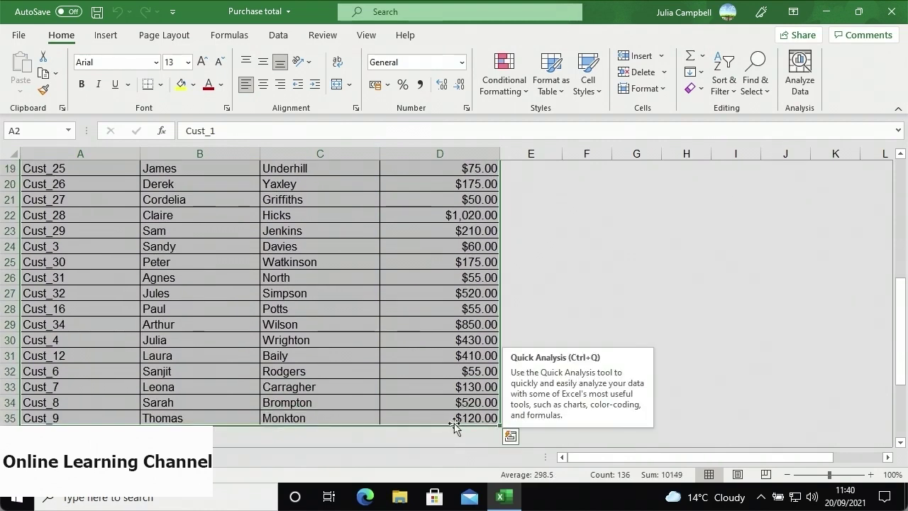
pyautogui.click(526, 95)
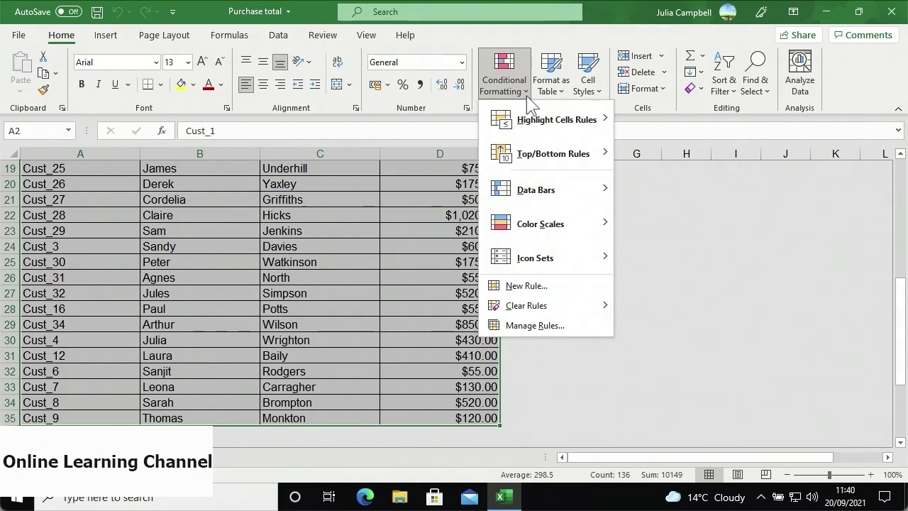
pyautogui.moveTo(538, 156)
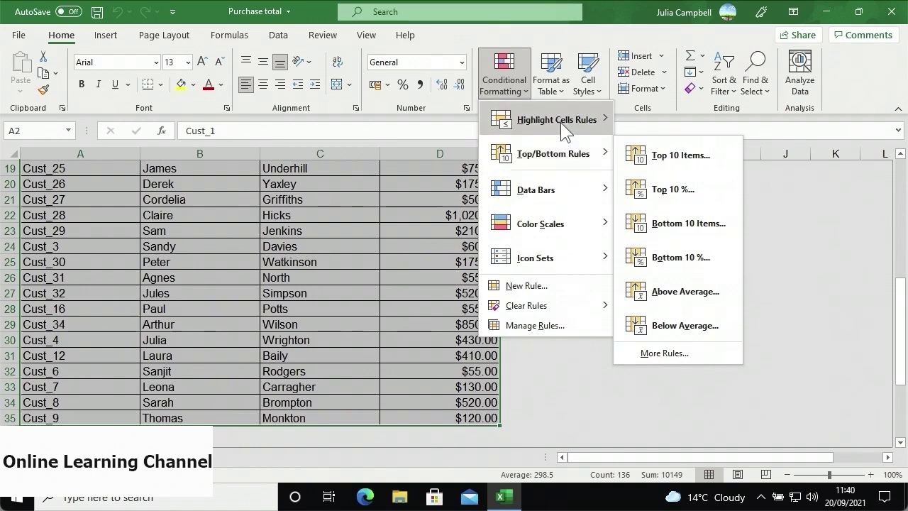
pyautogui.moveTo(561, 122)
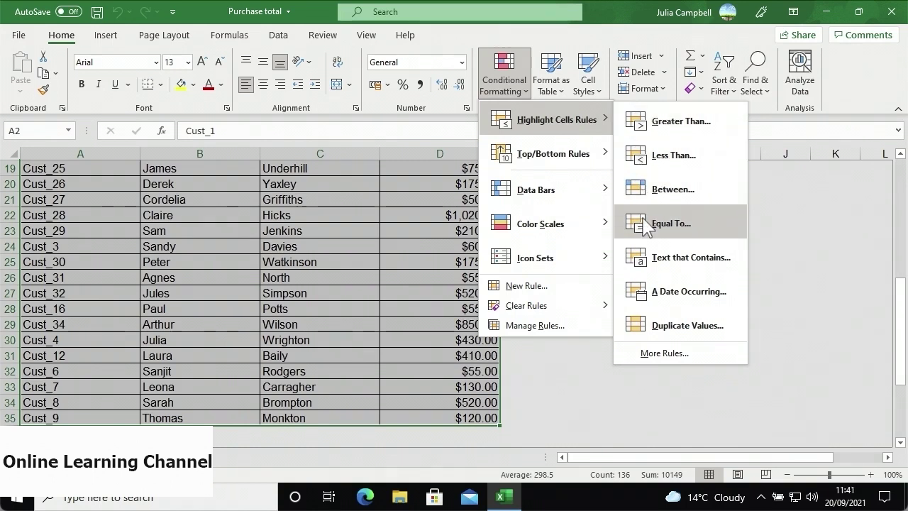
pyautogui.click(642, 352)
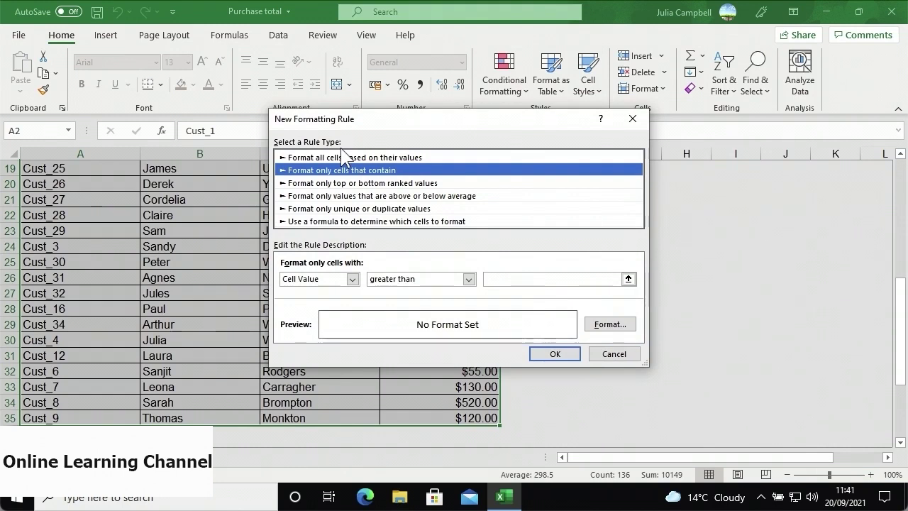
pyautogui.click(323, 210)
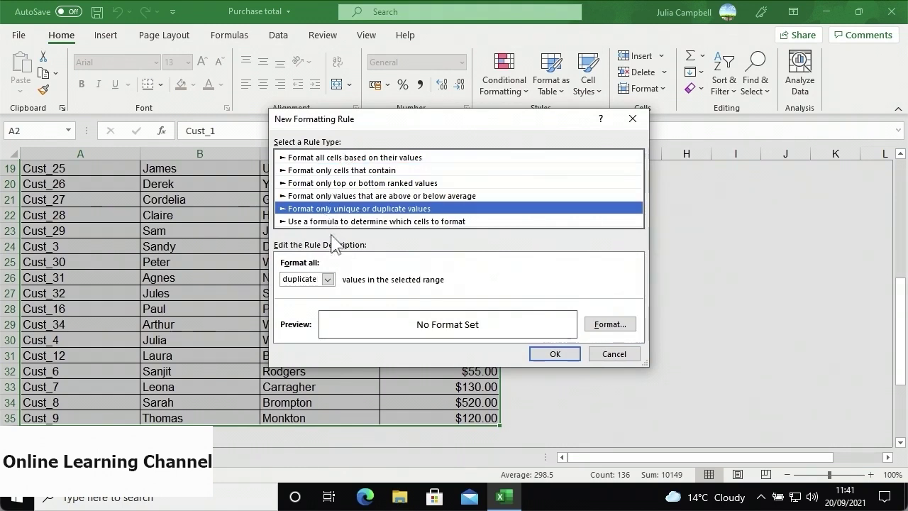
pyautogui.click(326, 282)
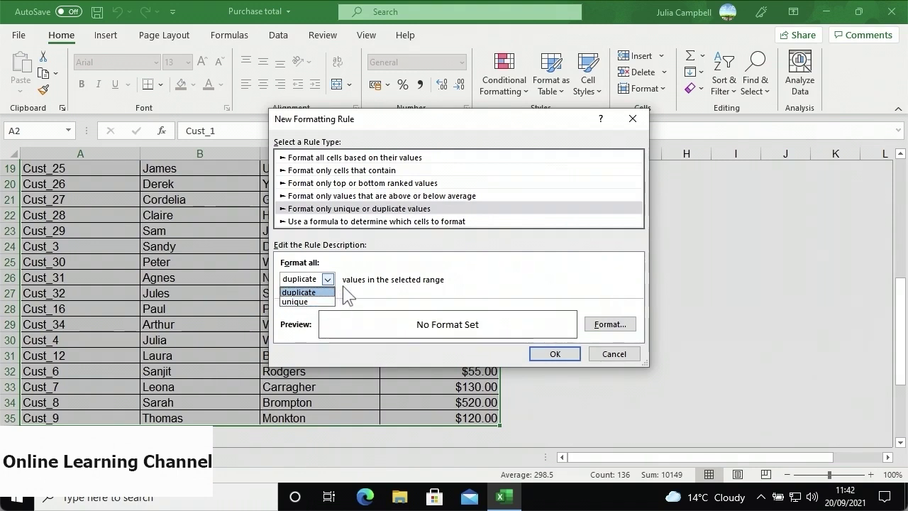
pyautogui.click(345, 293)
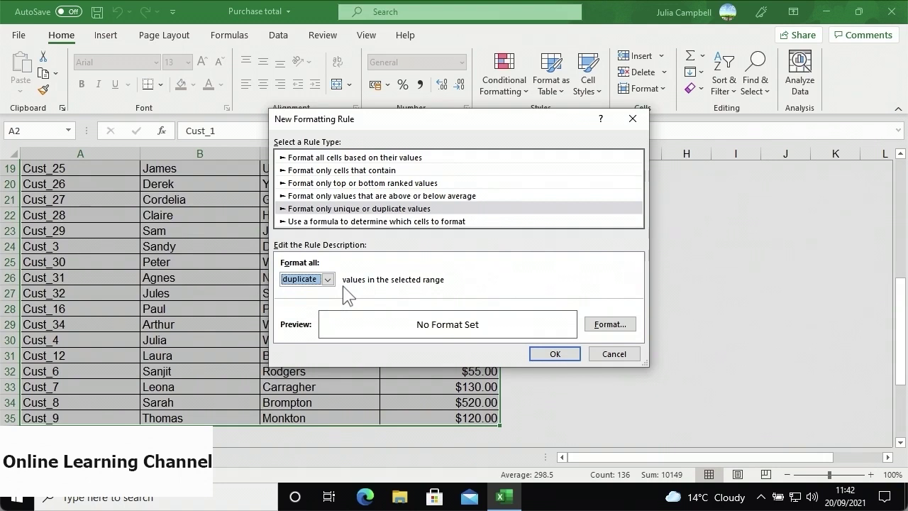
# - Set the duplicate values rule's format to bold text with a light orange fill and apply the rule
pyautogui.click(609, 324)
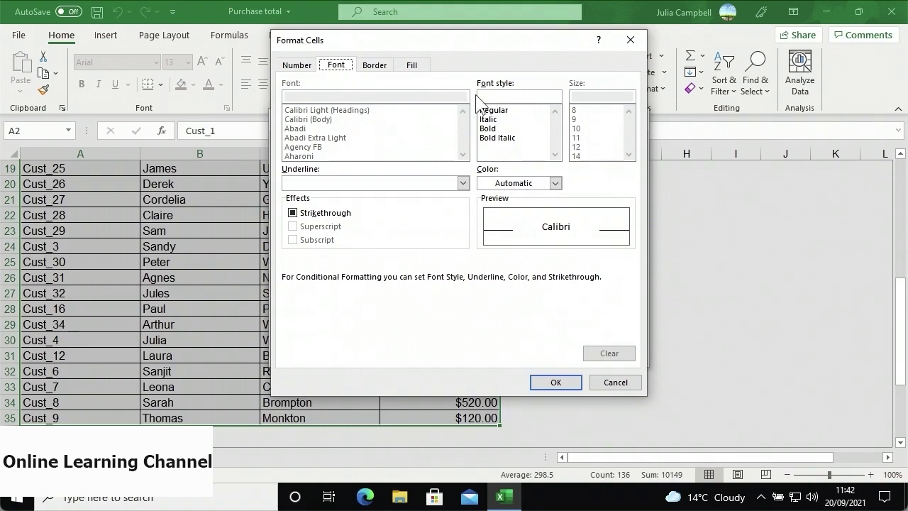
pyautogui.click(495, 127)
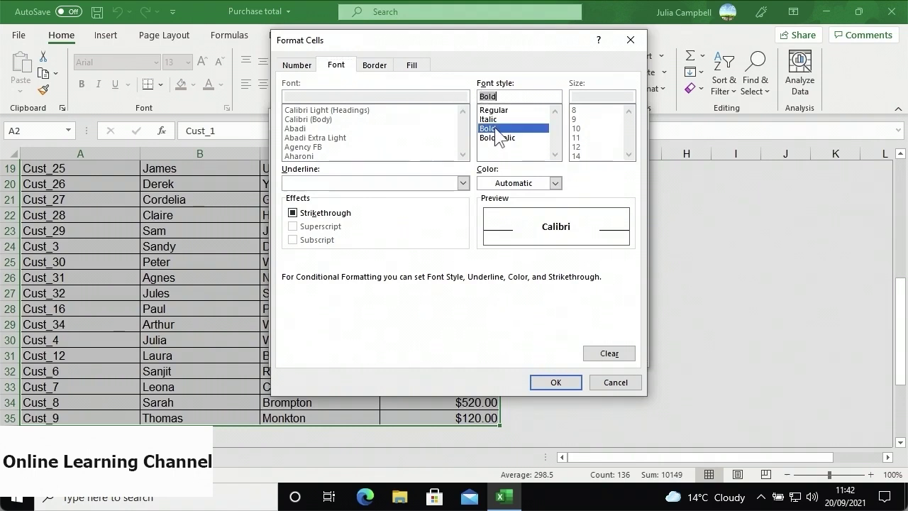
pyautogui.click(417, 67)
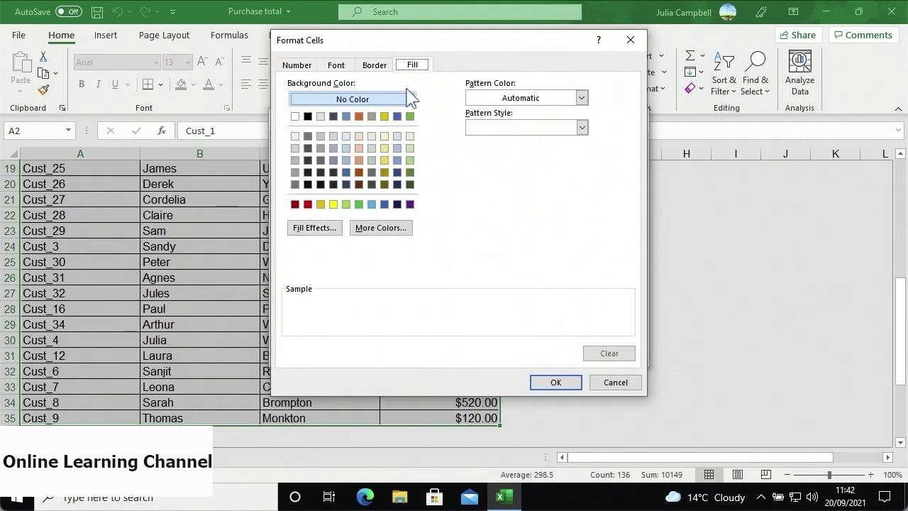
pyautogui.click(359, 161)
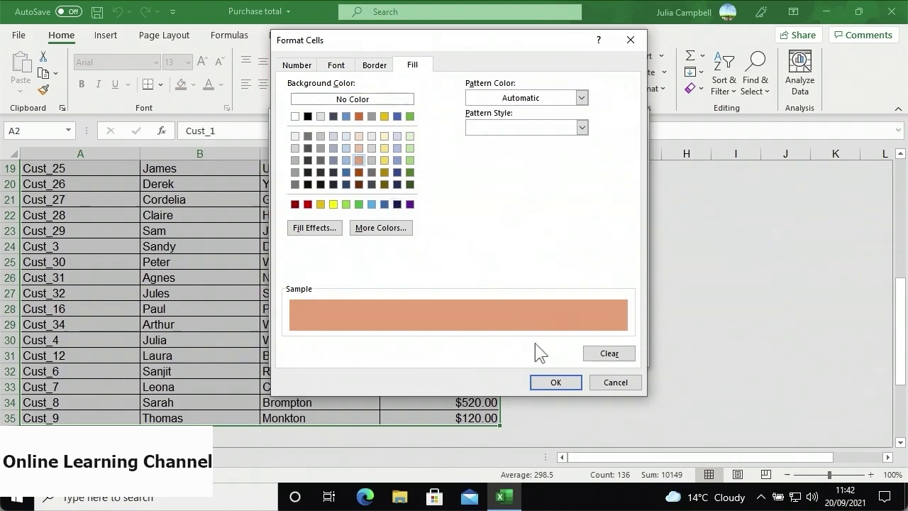
pyautogui.click(556, 382)
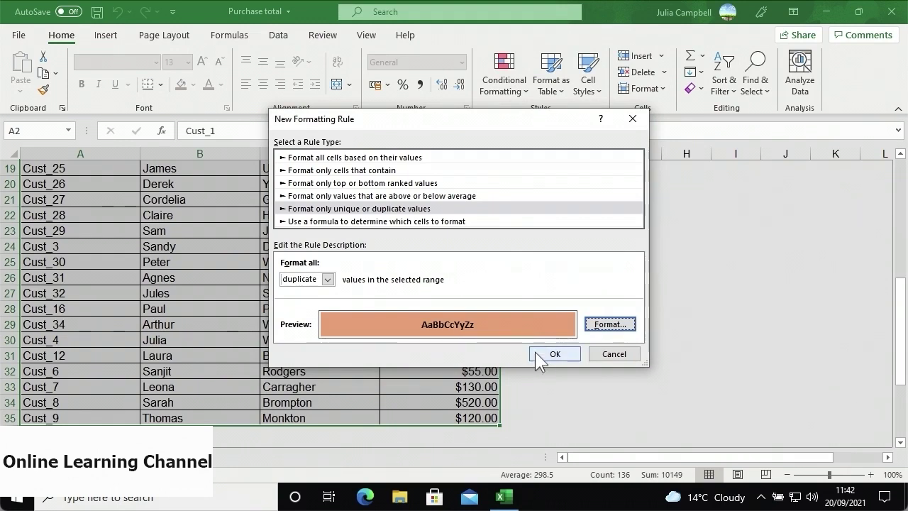
pyautogui.click(553, 354)
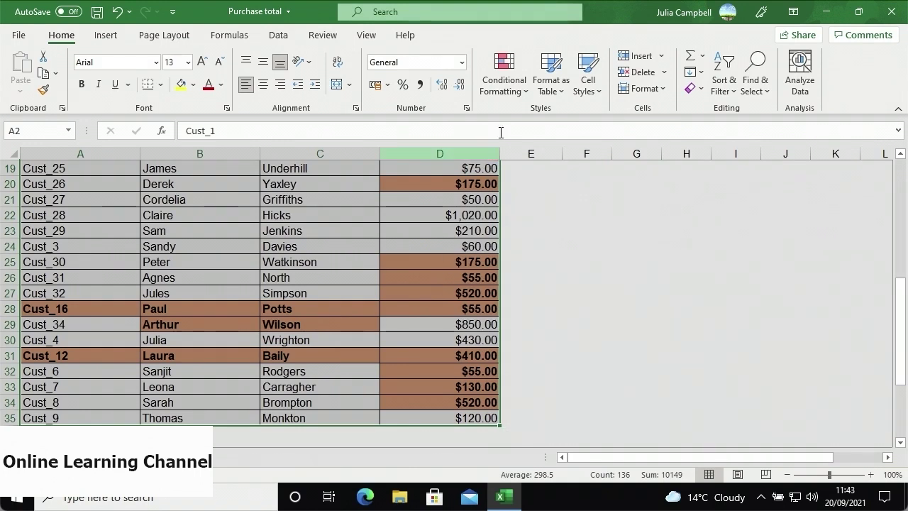
# - Change the range of the Duplicate Values rule to the purchase totals in =$D$2:$D$35 and apply the change
pyautogui.click(517, 94)
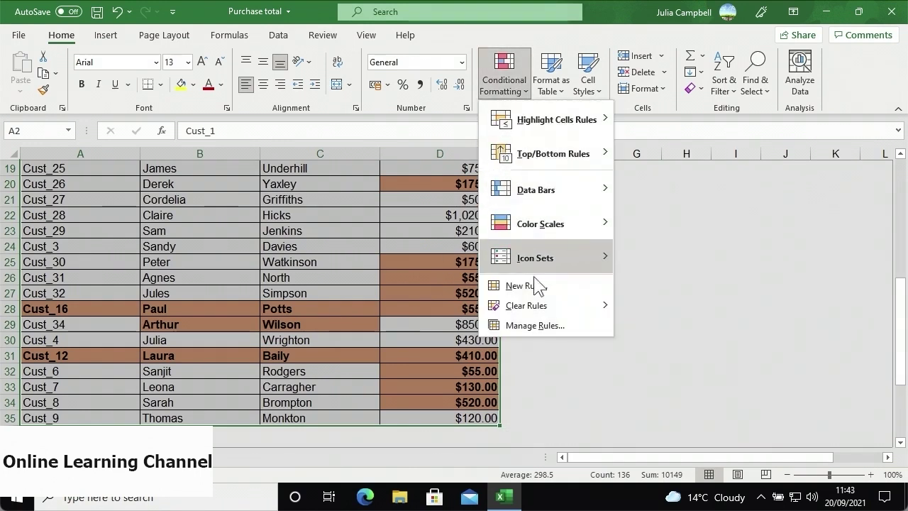
pyautogui.click(525, 326)
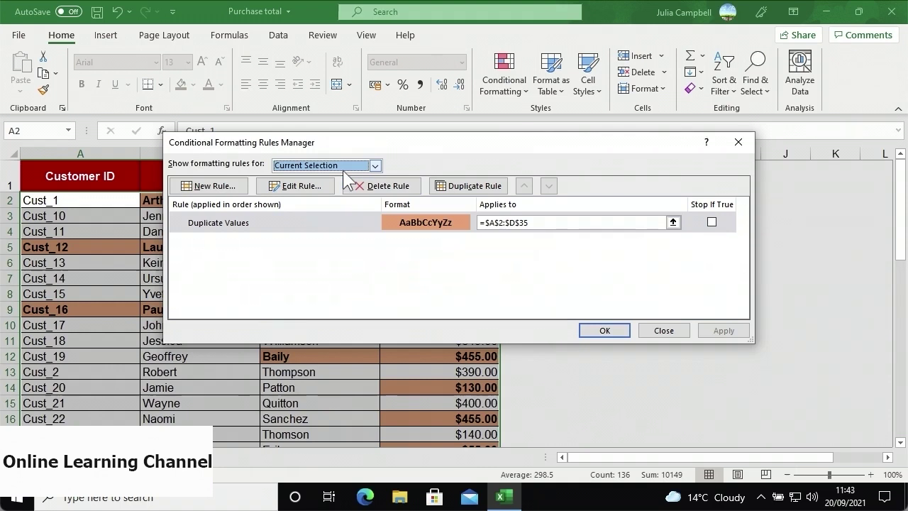
pyautogui.click(309, 227)
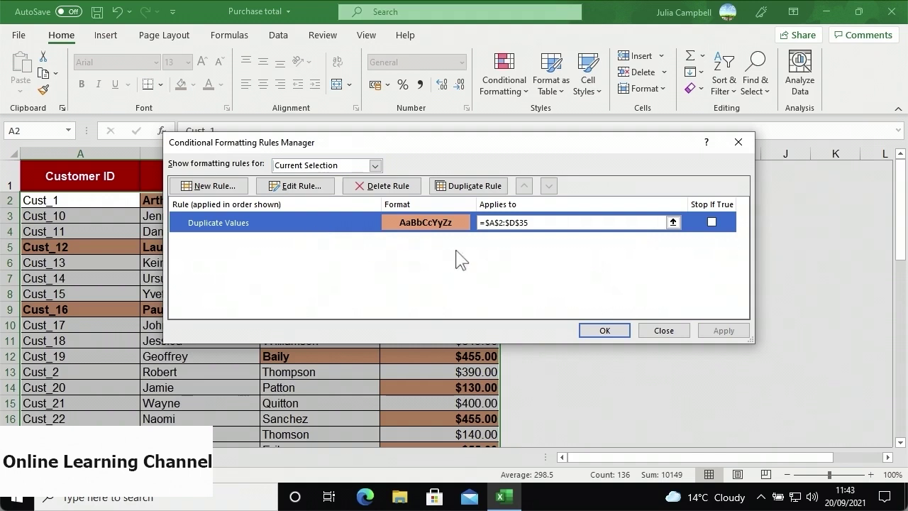
pyautogui.click(673, 223)
pyautogui.scroll(-6, 666, 223)
pyautogui.moveTo(479, 400); pyautogui.dragTo(458, 196)
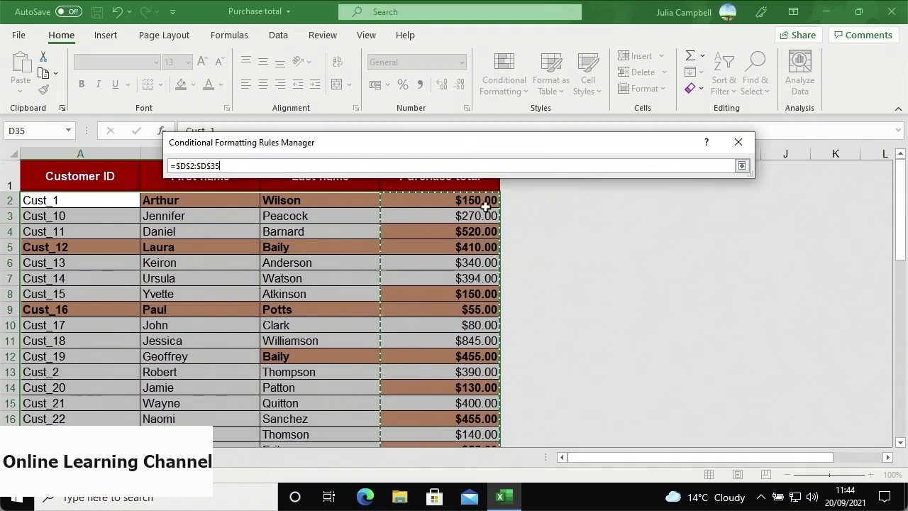
pyautogui.click(741, 166)
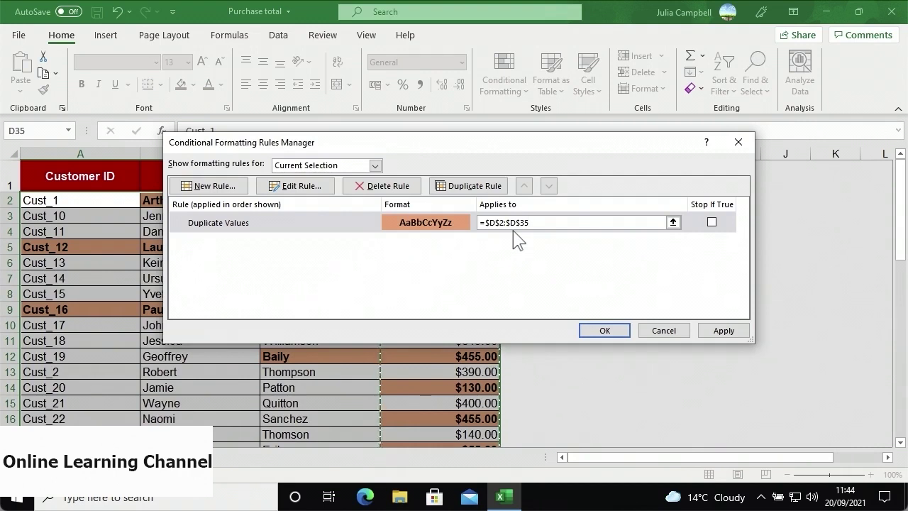
pyautogui.click(708, 338)
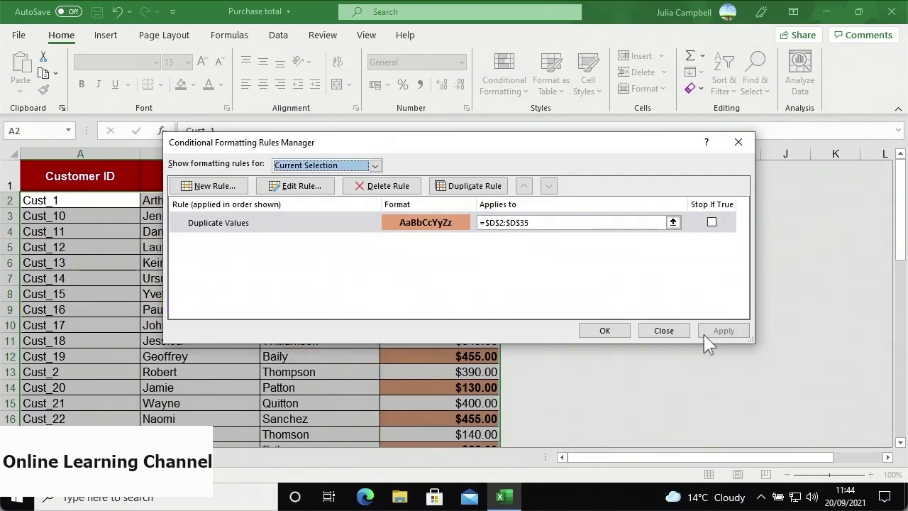
pyautogui.click(604, 331)
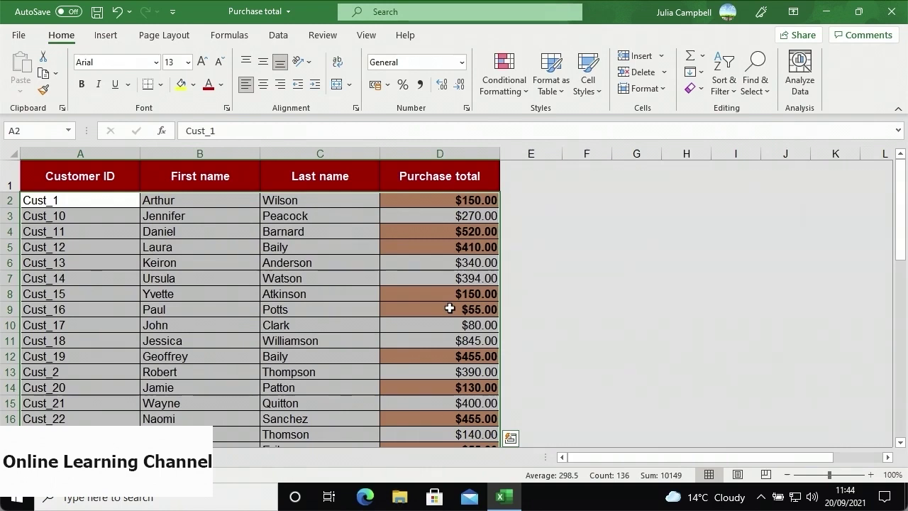
# - Start an Equal To highlight rule for the selected cells A2:D35 that formats cells equal to 390
pyautogui.click(500, 91)
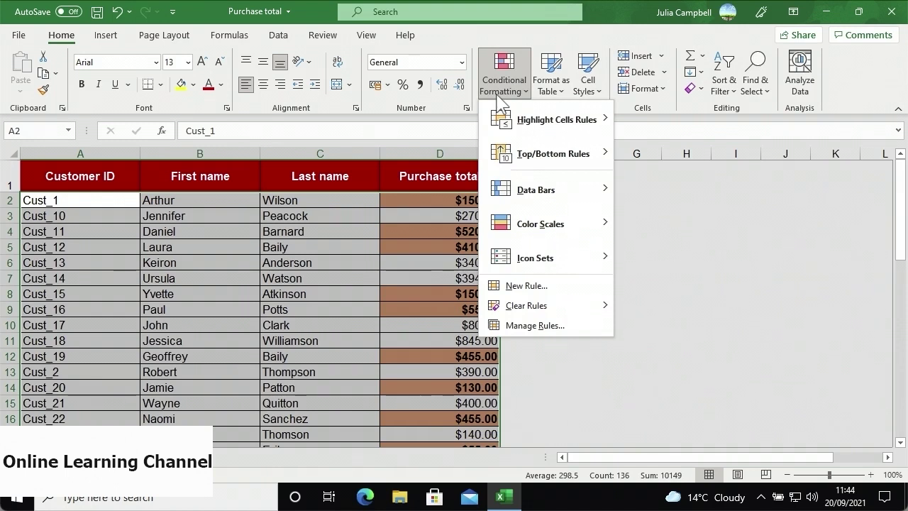
pyautogui.moveTo(511, 119)
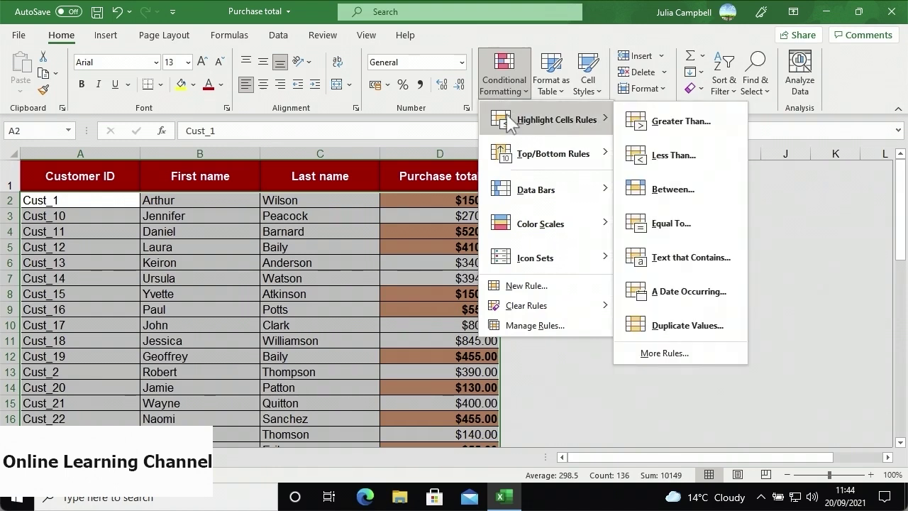
pyautogui.click(667, 223)
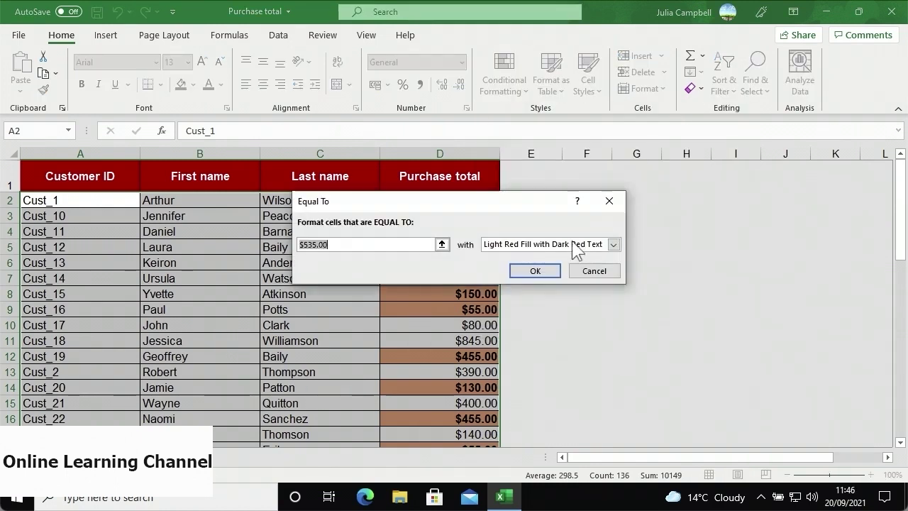
pyautogui.click(405, 243)
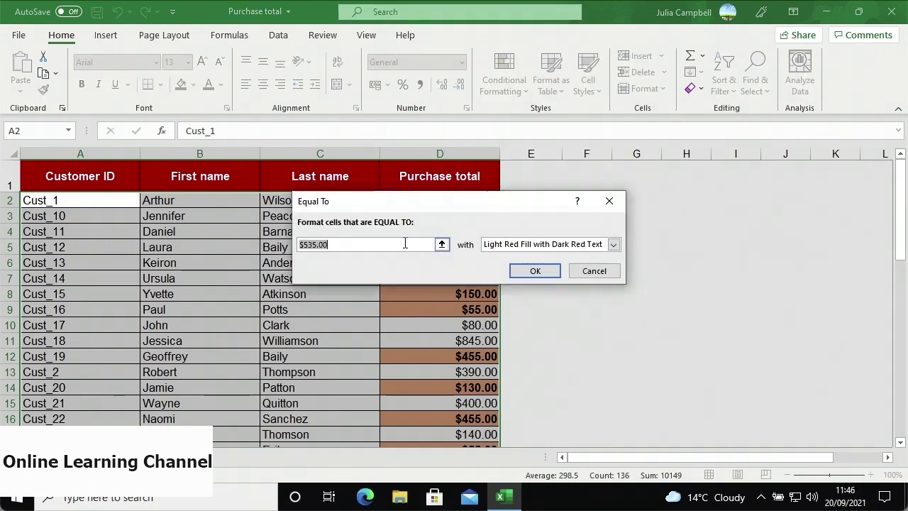
pyautogui.write('390')
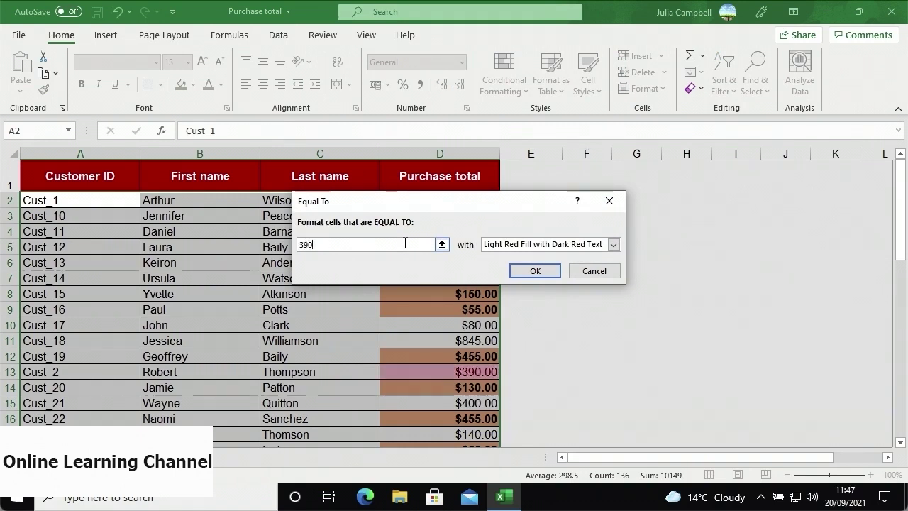
# - Give the Equal To rule a custom format with white font colour and strikethrough turned off, and apply the rule
pyautogui.click(612, 244)
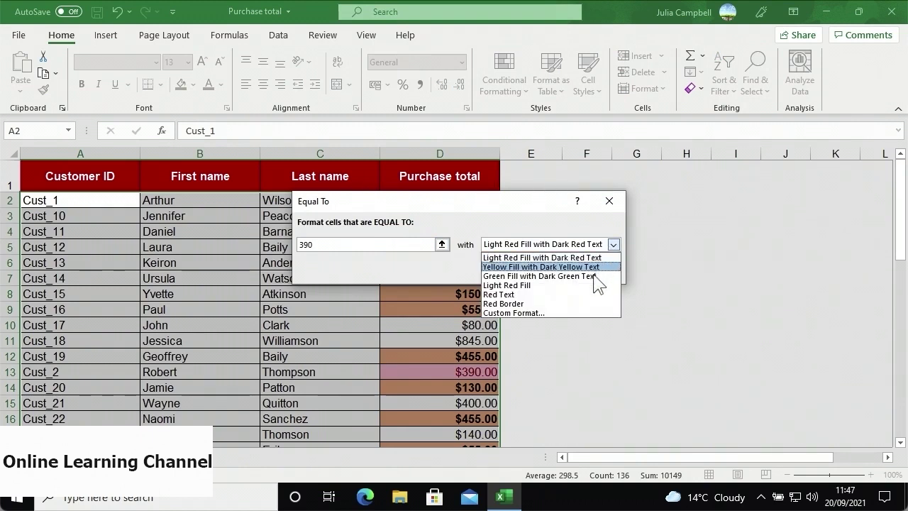
pyautogui.click(583, 313)
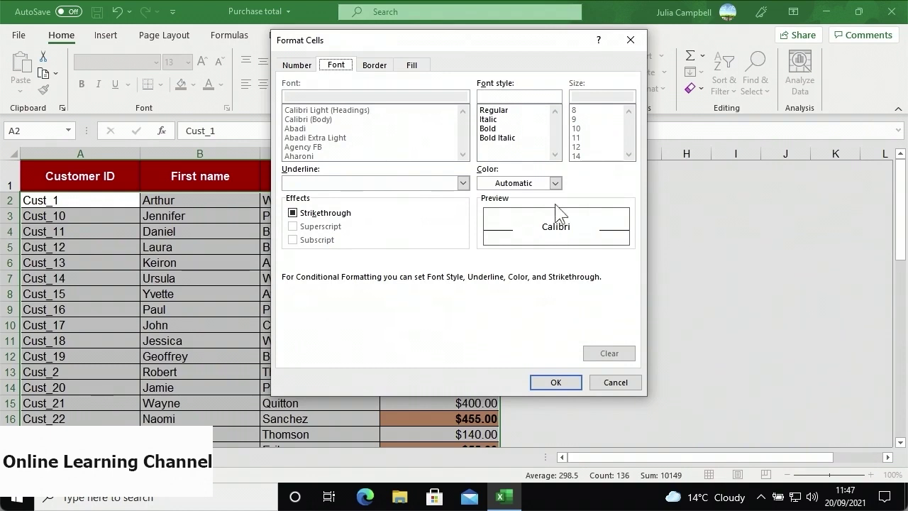
pyautogui.click(557, 183)
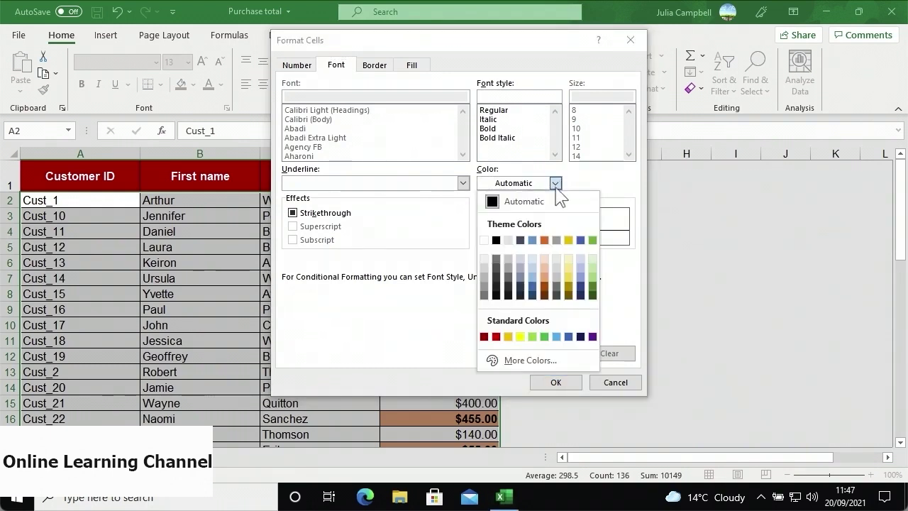
pyautogui.click(484, 241)
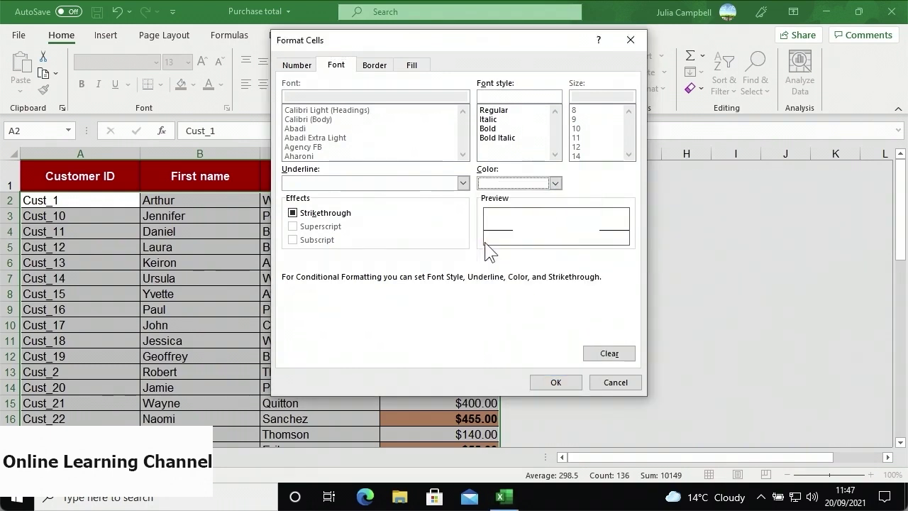
pyautogui.click(294, 216)
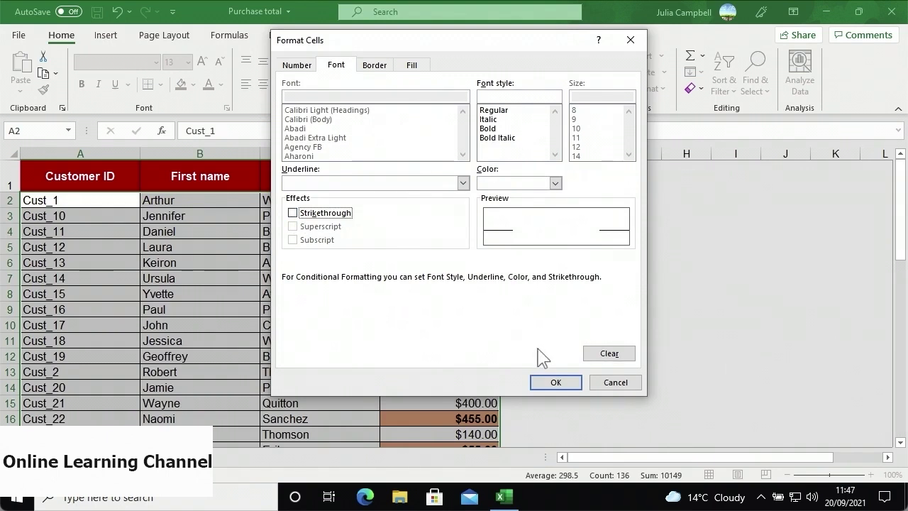
pyautogui.click(546, 383)
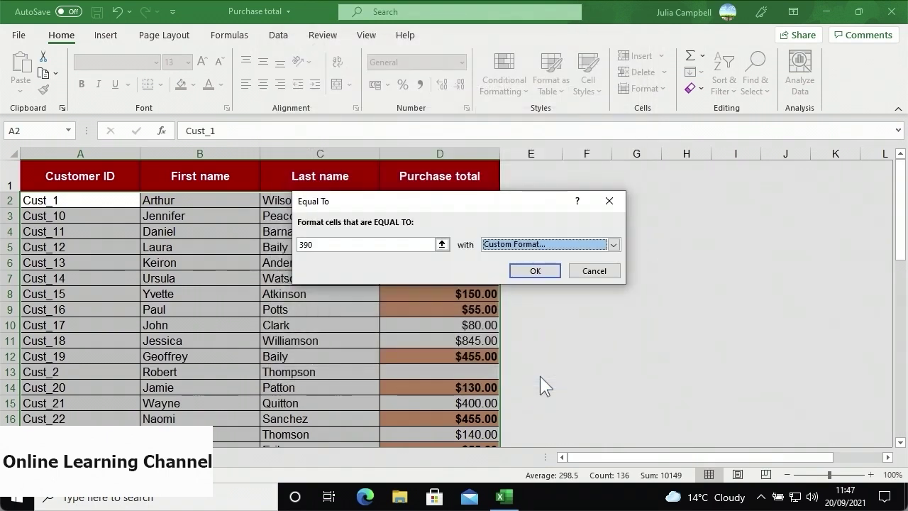
pyautogui.click(520, 271)
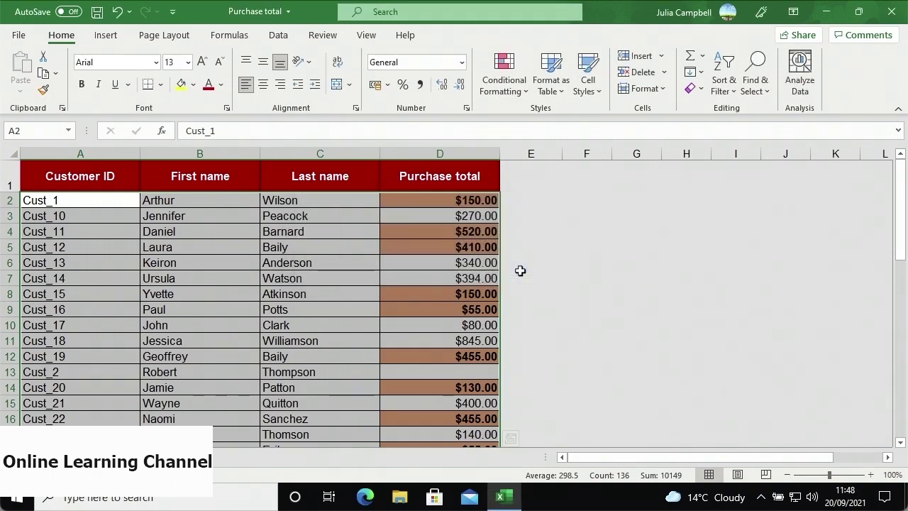
# - Replace the purchase total in cell D13 with 100
pyautogui.click(441, 373)
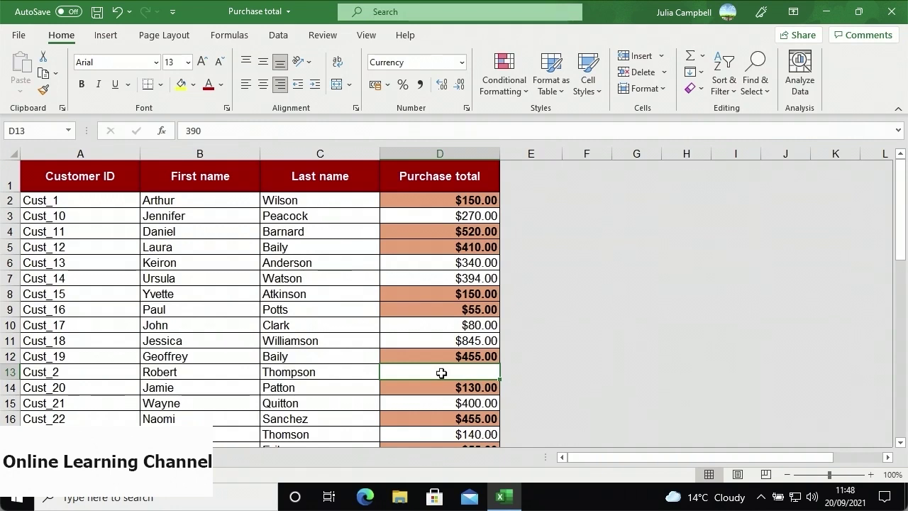
pyautogui.write('100')
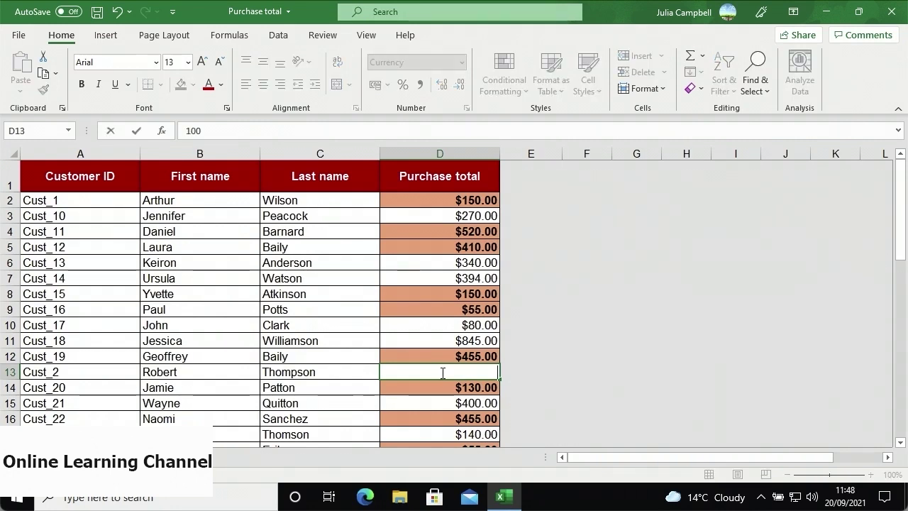
pyautogui.click(438, 358)
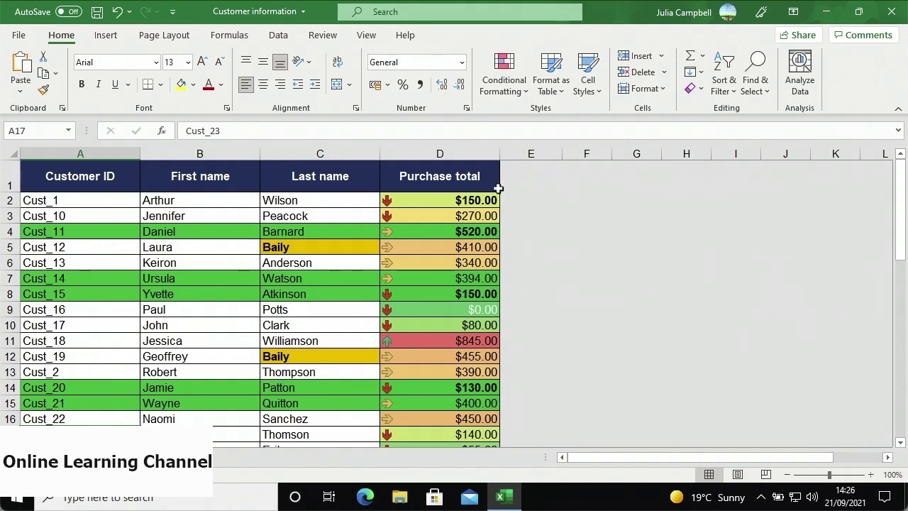
# - List this worksheet's conditional formatting rules, turn on Stop If True for the =$D1048575>400 formula rule and apply the change
pyautogui.click(527, 97)
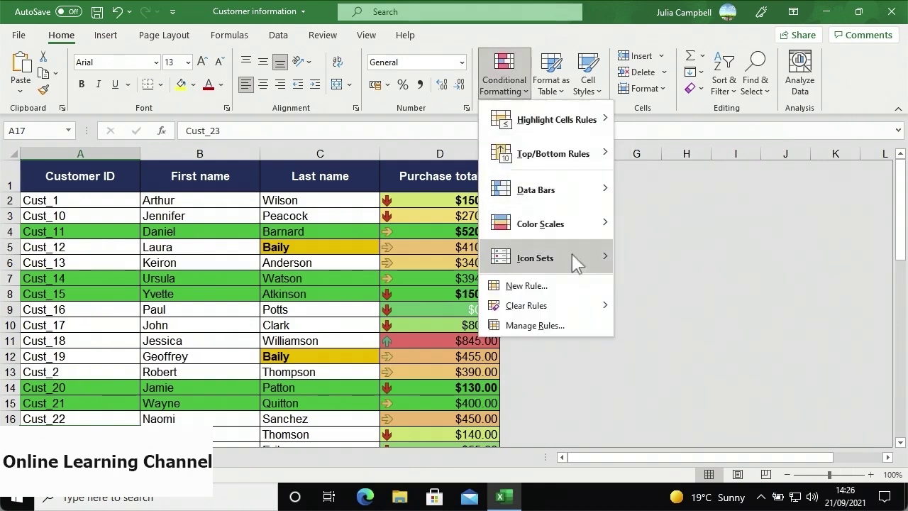
pyautogui.click(582, 324)
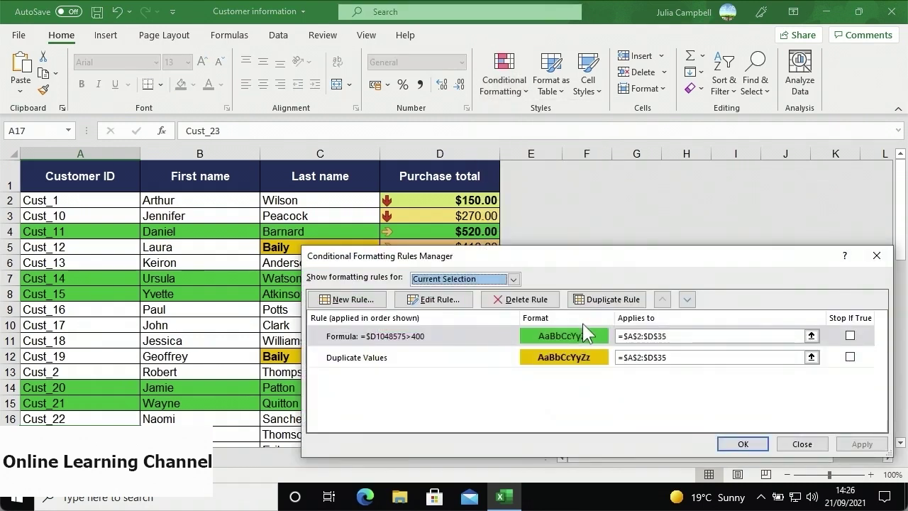
pyautogui.click(514, 280)
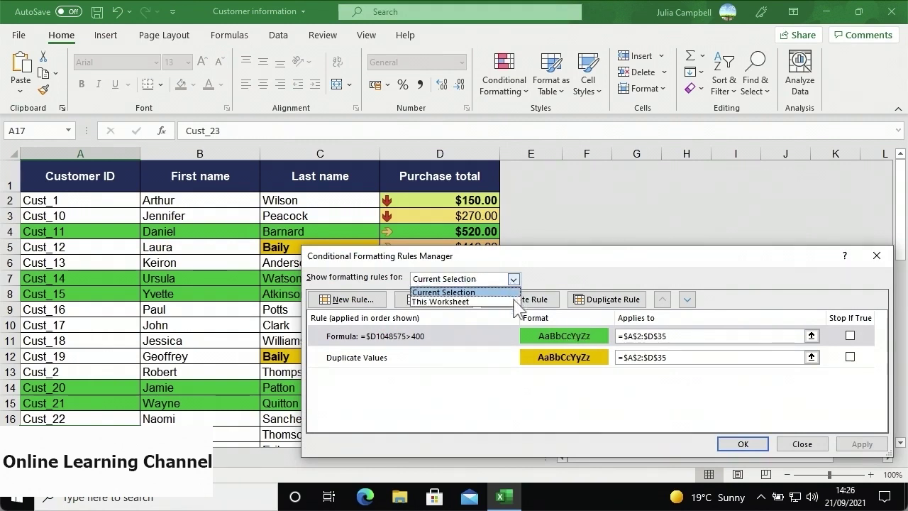
pyautogui.click(512, 301)
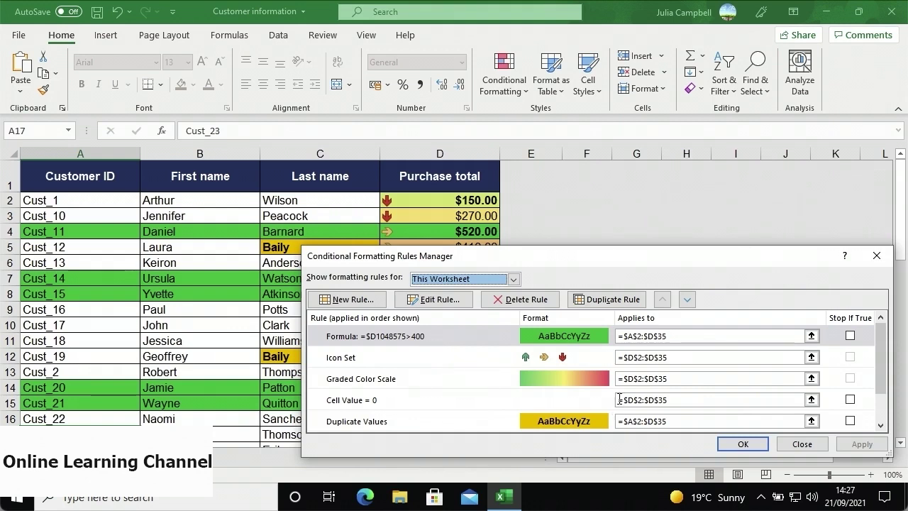
pyautogui.click(849, 336)
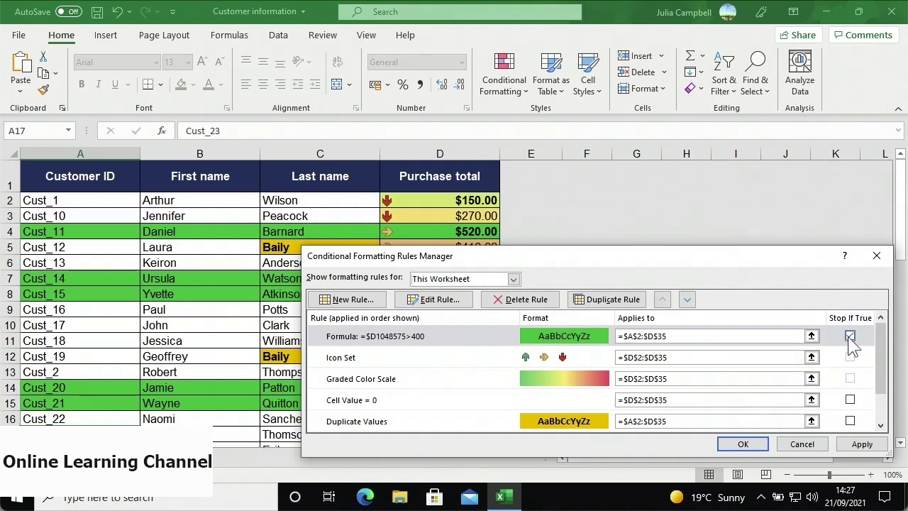
pyautogui.click(849, 445)
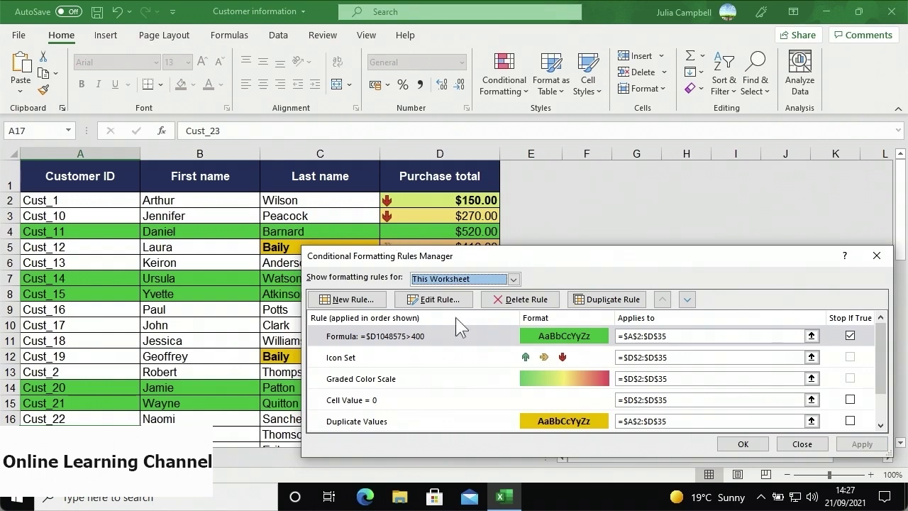
# - Delete the =$D1048575>400 formula rule and move the Cell Value = 0 rule to first place in the rule order
pyautogui.click(465, 338)
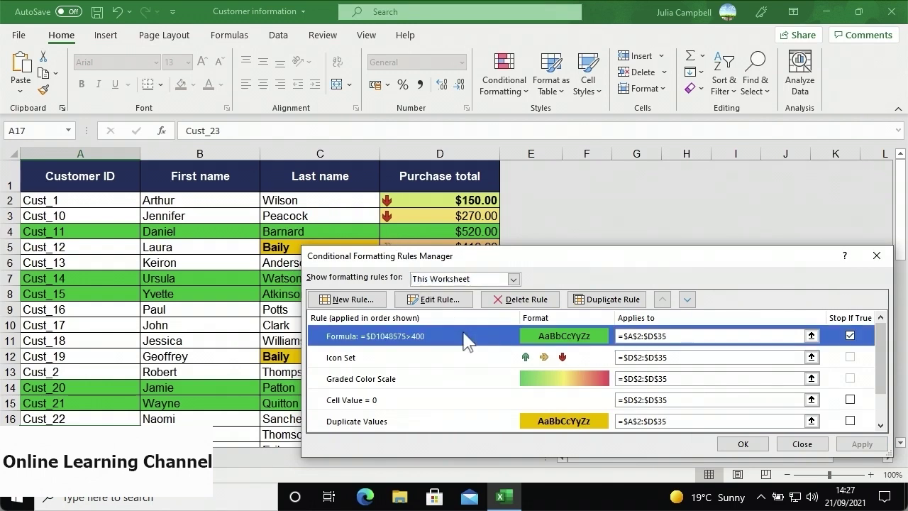
pyautogui.click(495, 301)
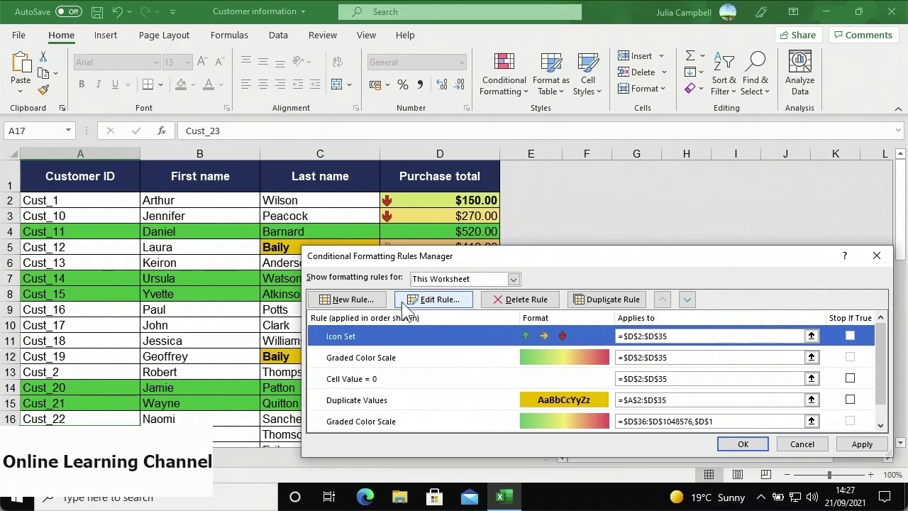
pyautogui.click(394, 383)
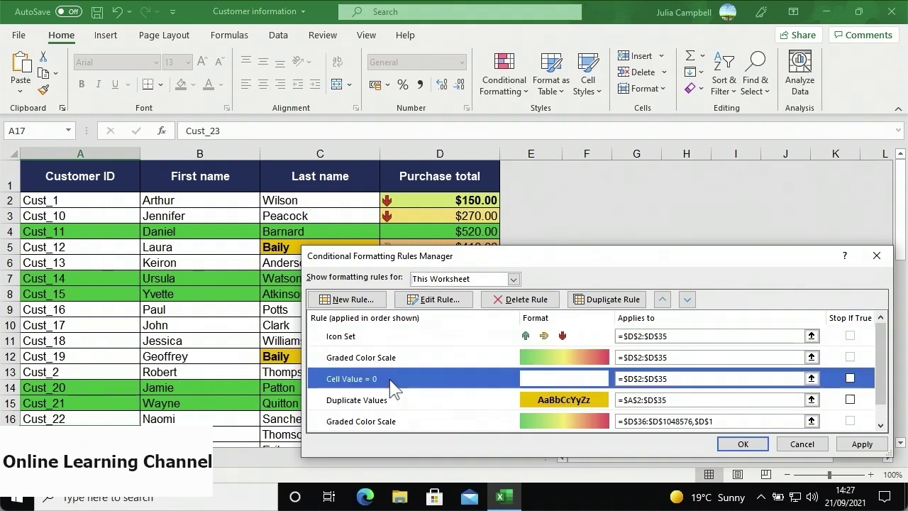
pyautogui.click(663, 301)
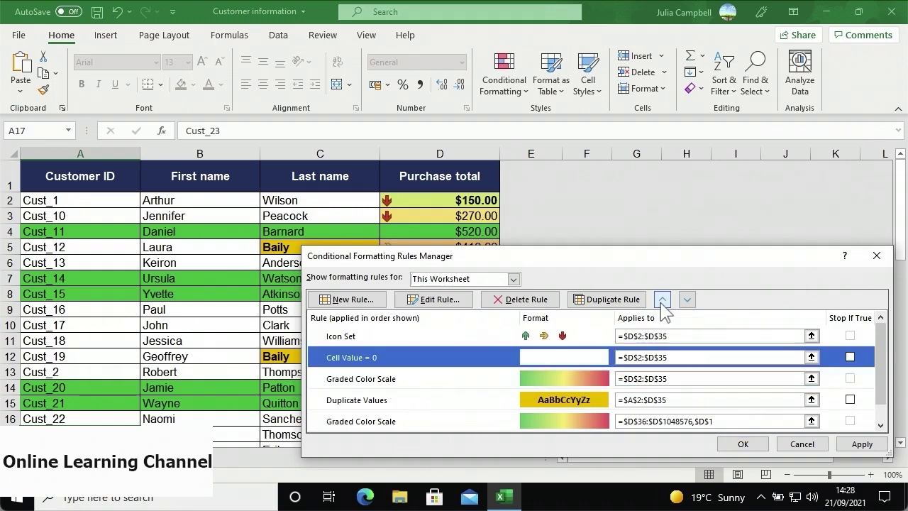
pyautogui.click(663, 302)
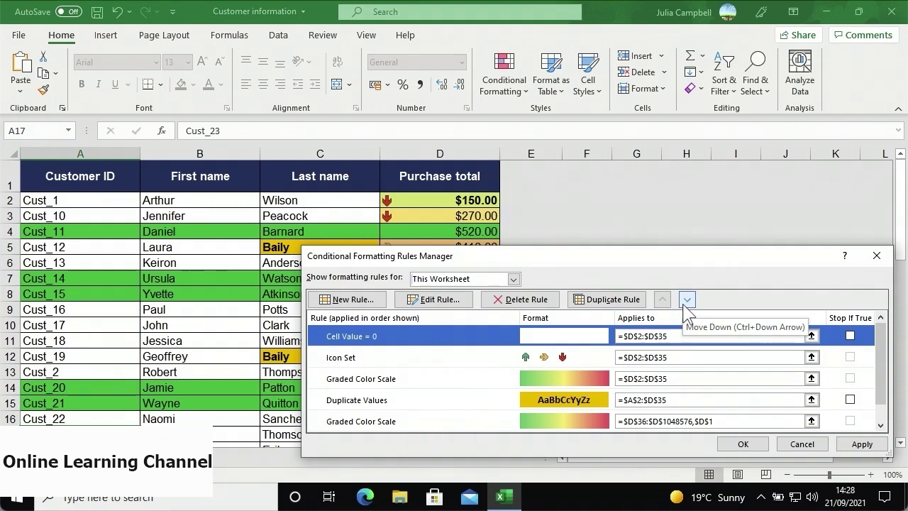
# - Delete the Graded Color Scale rule for =$D$2:$D$35, apply the rule changes and close the rules manager
pyautogui.click(403, 383)
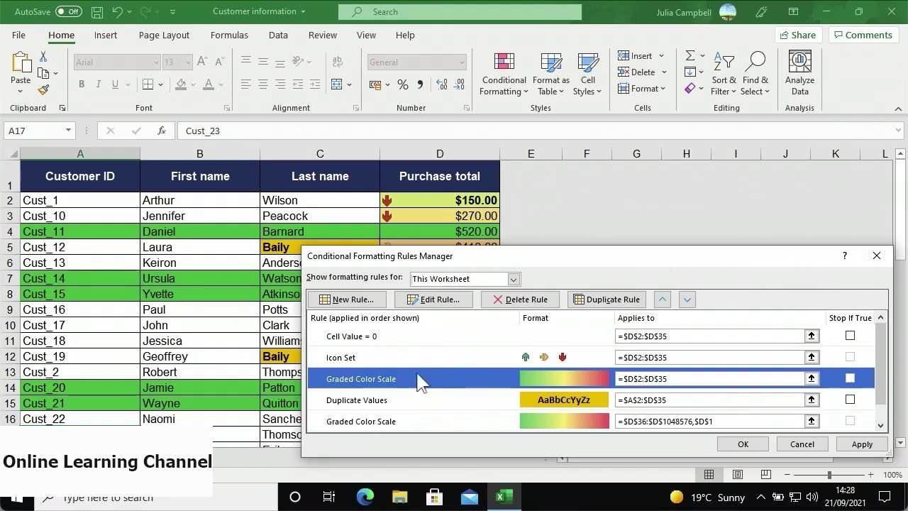
pyautogui.click(499, 305)
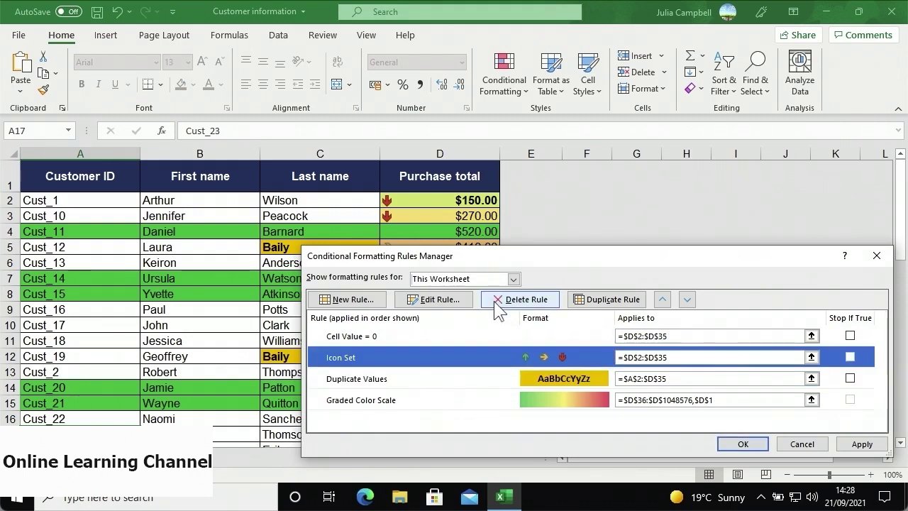
pyautogui.click(844, 445)
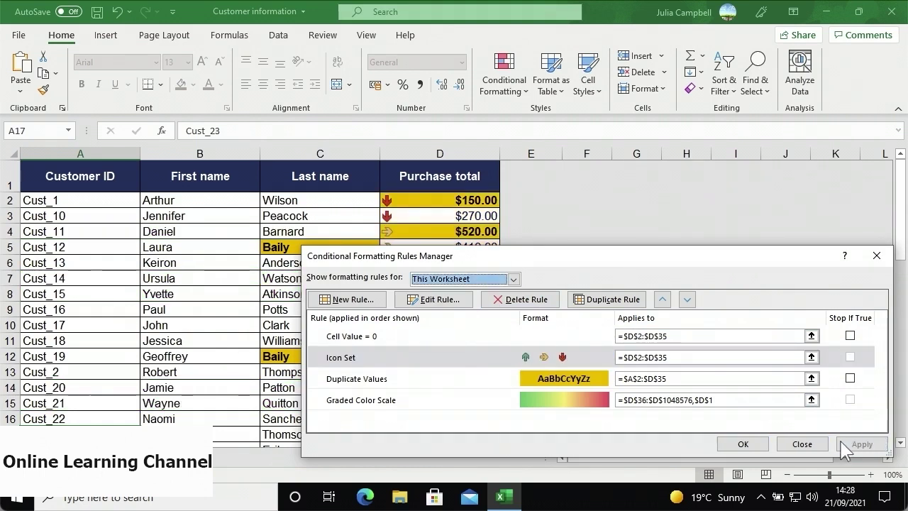
pyautogui.click(756, 445)
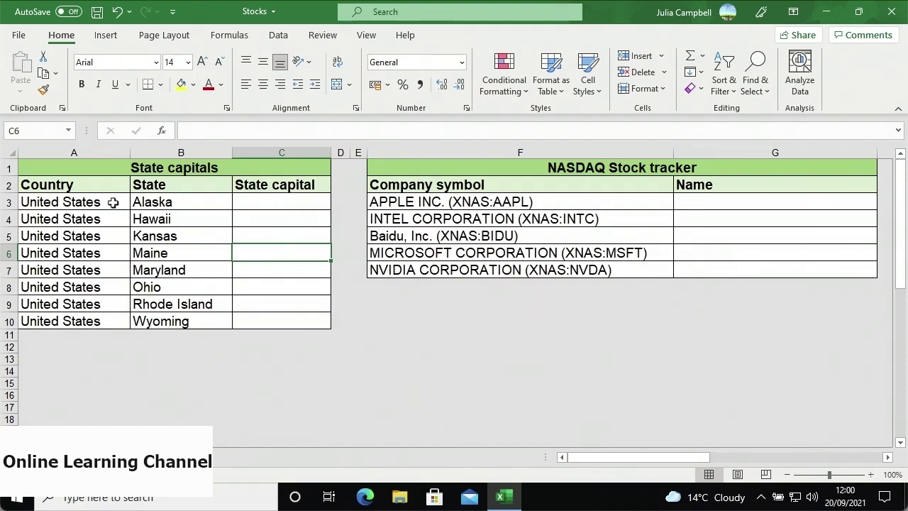
# - In the Stocks workbook, convert the countries and states in cells A3:B10 to the Geography data type
pyautogui.moveTo(113, 202); pyautogui.dragTo(178, 319)
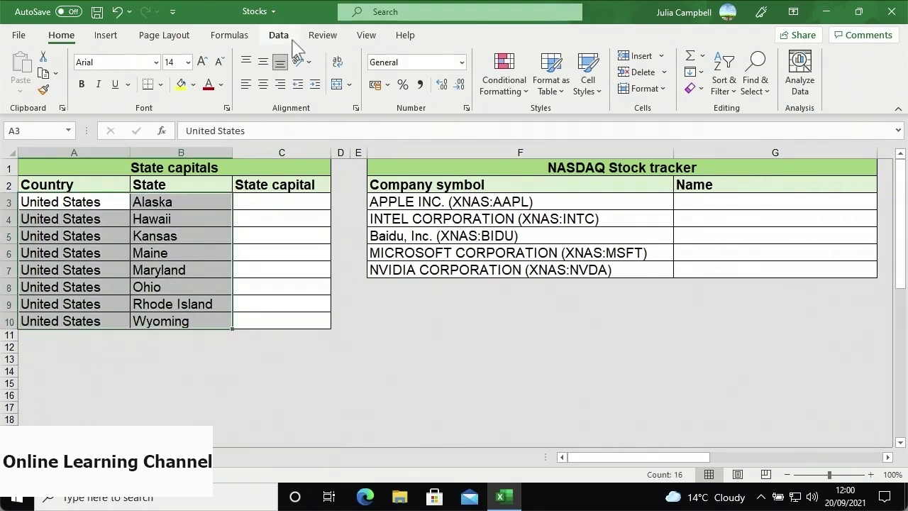
pyautogui.click(293, 42)
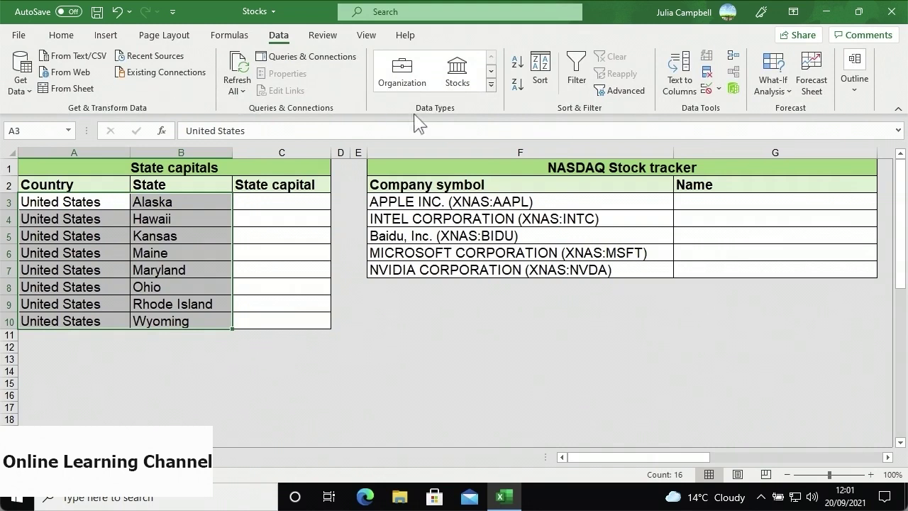
pyautogui.click(491, 85)
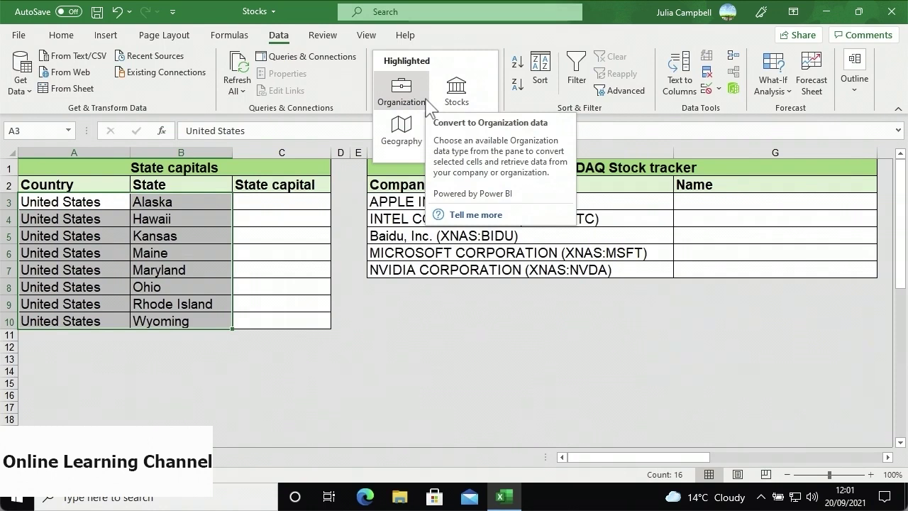
pyautogui.click(400, 127)
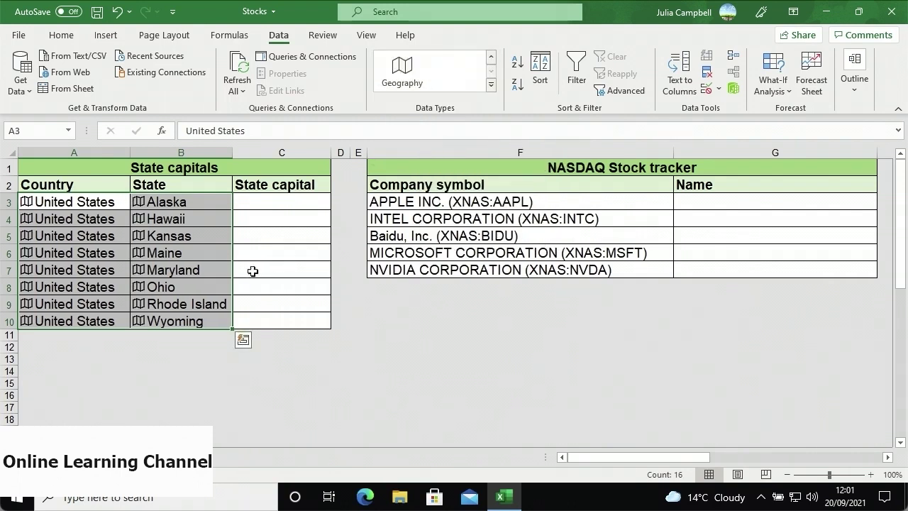
pyautogui.click(212, 270)
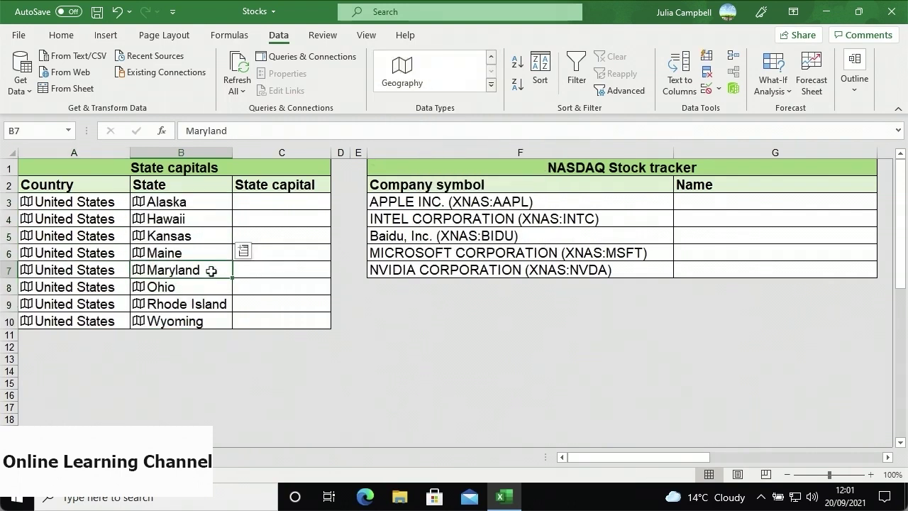
# - View the Geography data card for Maryland and look through its details
pyautogui.click(141, 272)
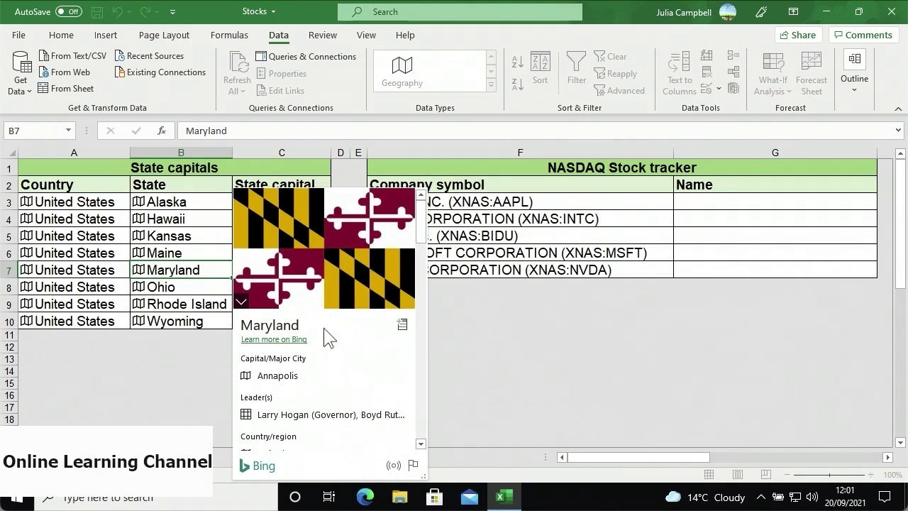
pyautogui.scroll(-1, 422, 260)
pyautogui.scroll(-4, 422, 277)
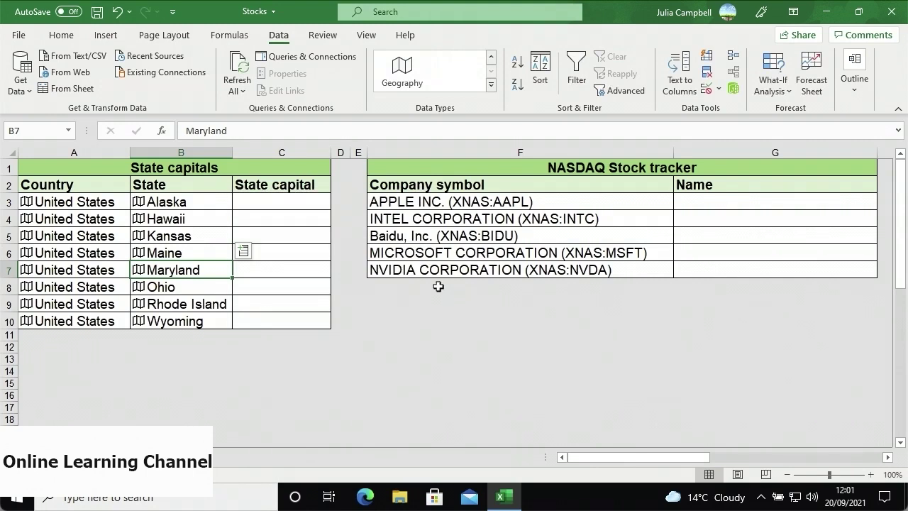
pyautogui.rightClick(213, 273)
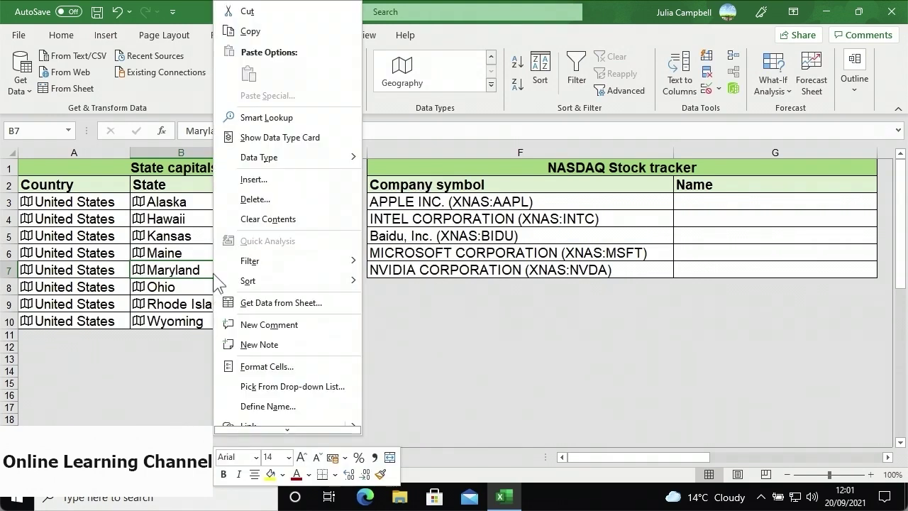
pyautogui.click(264, 142)
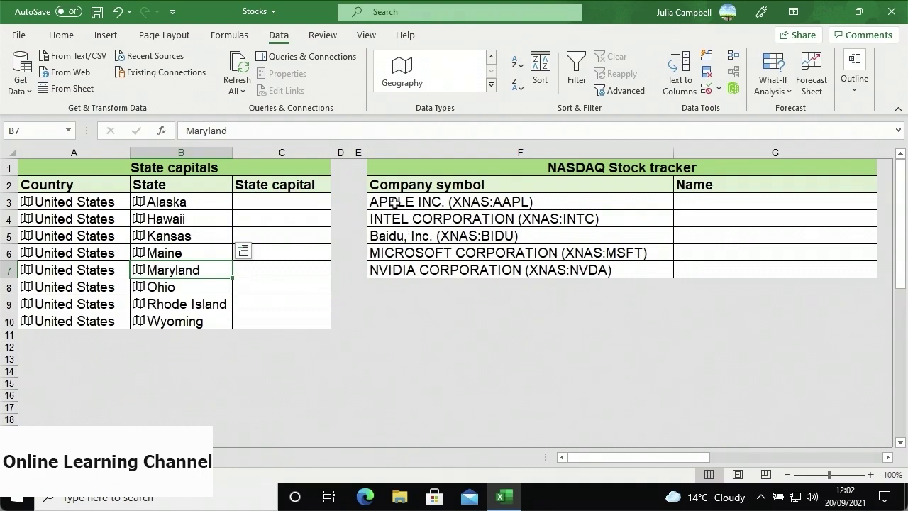
# - Convert the company symbols in cells F3:F7 to the Stocks data type
pyautogui.moveTo(394, 203); pyautogui.dragTo(428, 269)
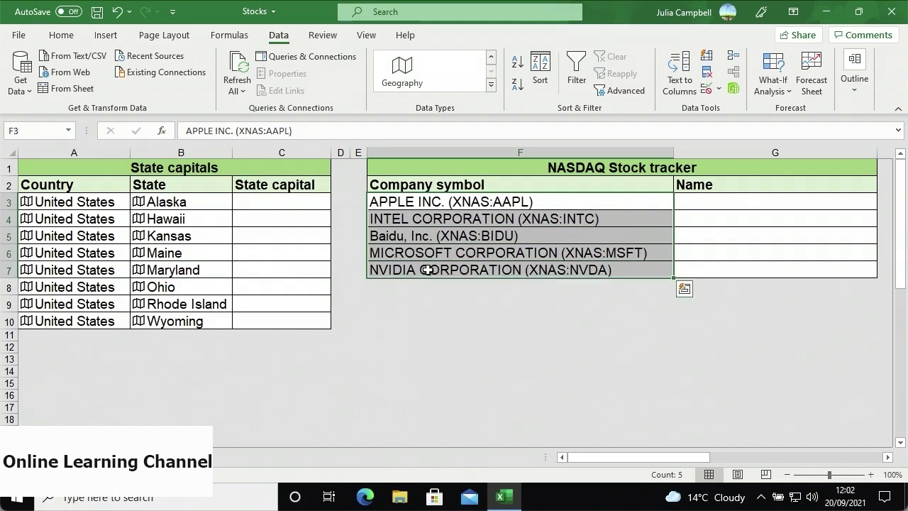
pyautogui.click(490, 85)
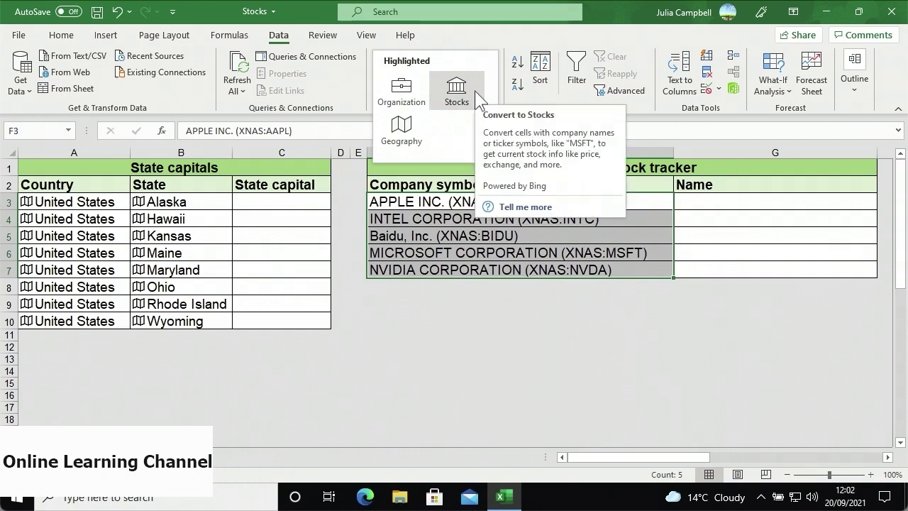
pyautogui.click(475, 91)
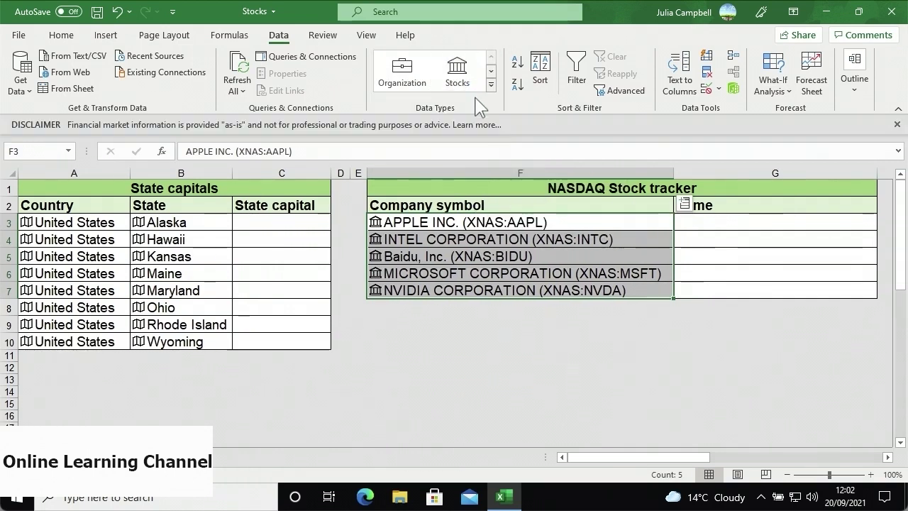
# - View the stock data card for Apple in F3, look through its fields and close it
pyautogui.click(446, 221)
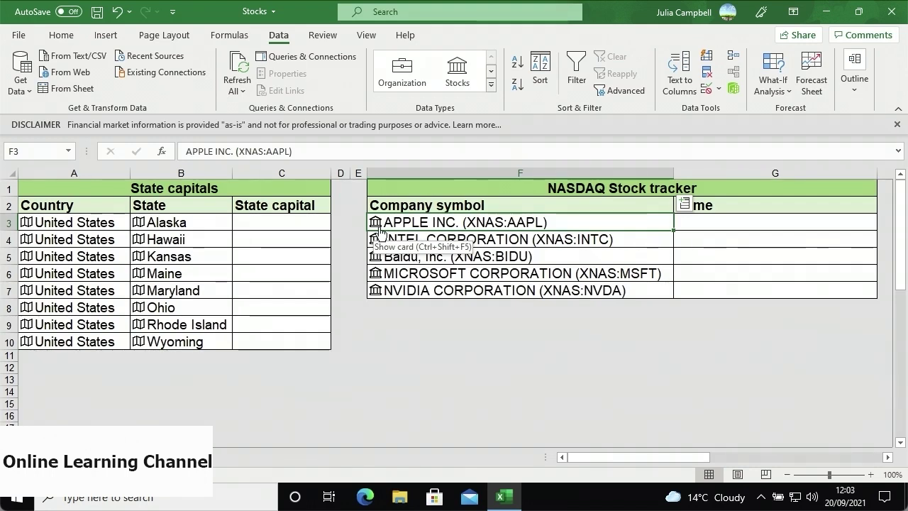
pyautogui.click(376, 224)
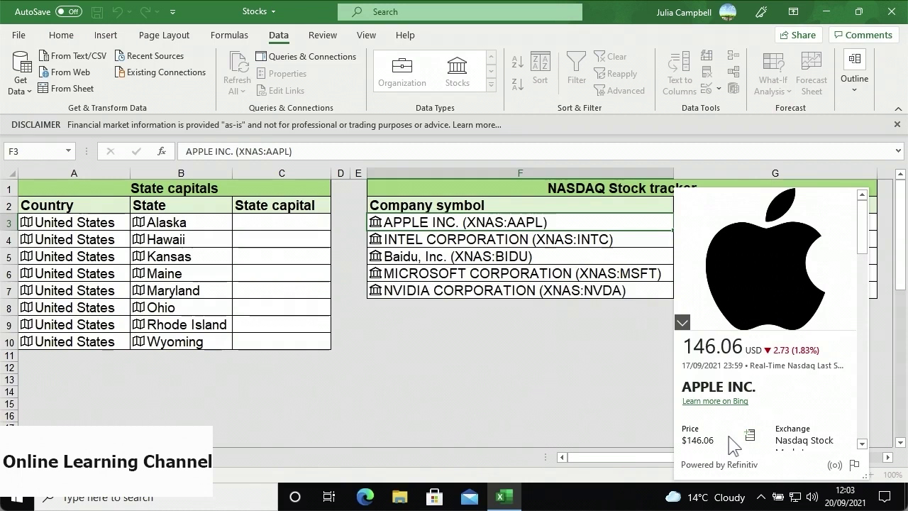
pyautogui.scroll(-5, 732, 445)
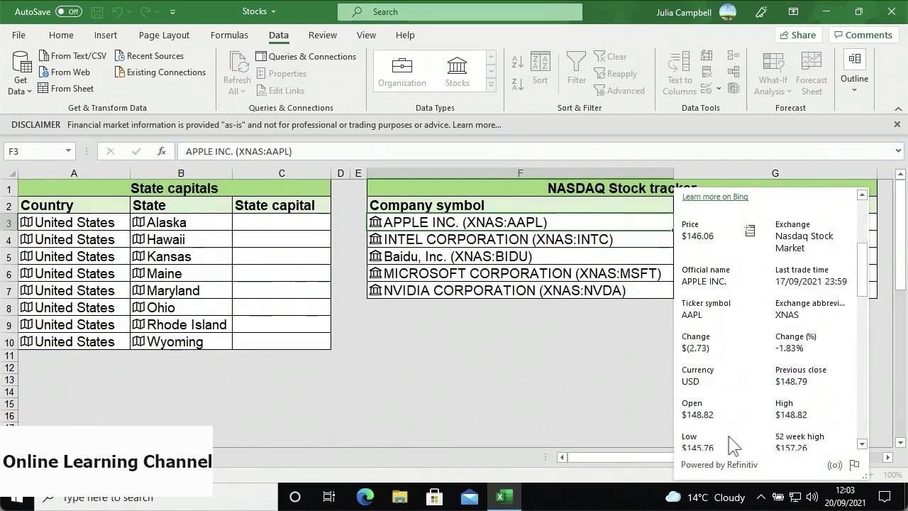
pyautogui.press('Escape')
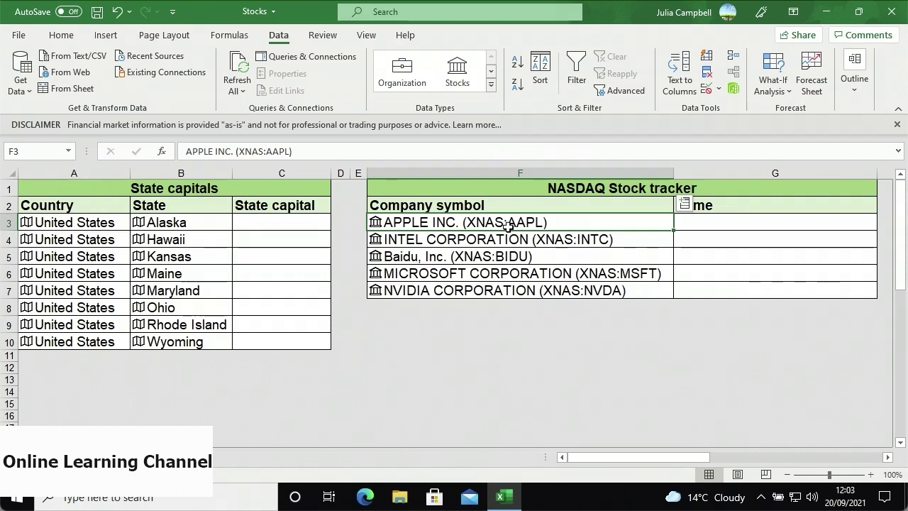
# - Extract the Name field of the Apple stock in F3 into G3 and fill the formula down to G7
pyautogui.click(683, 210)
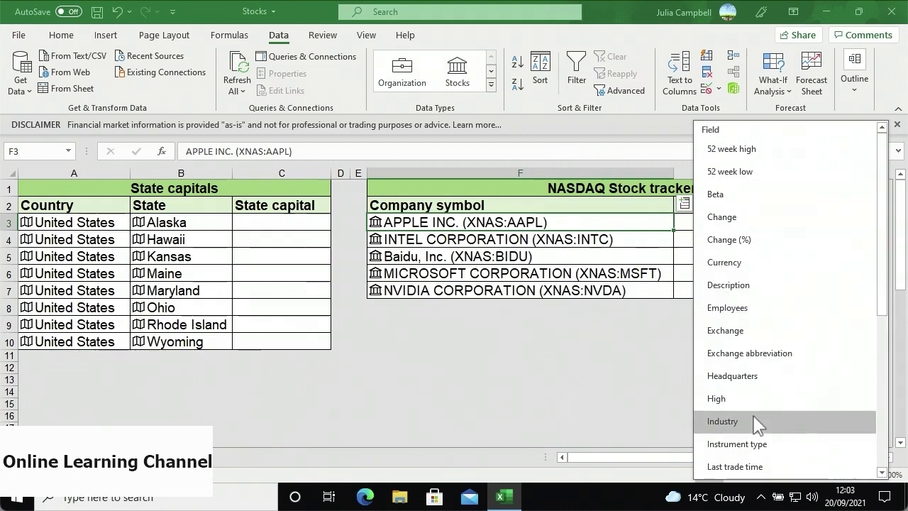
pyautogui.scroll(-3, 755, 424)
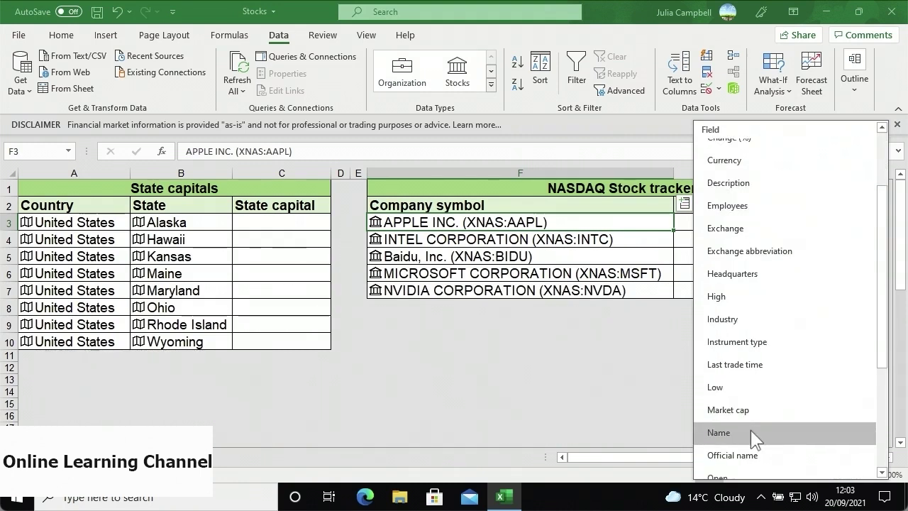
pyautogui.click(750, 432)
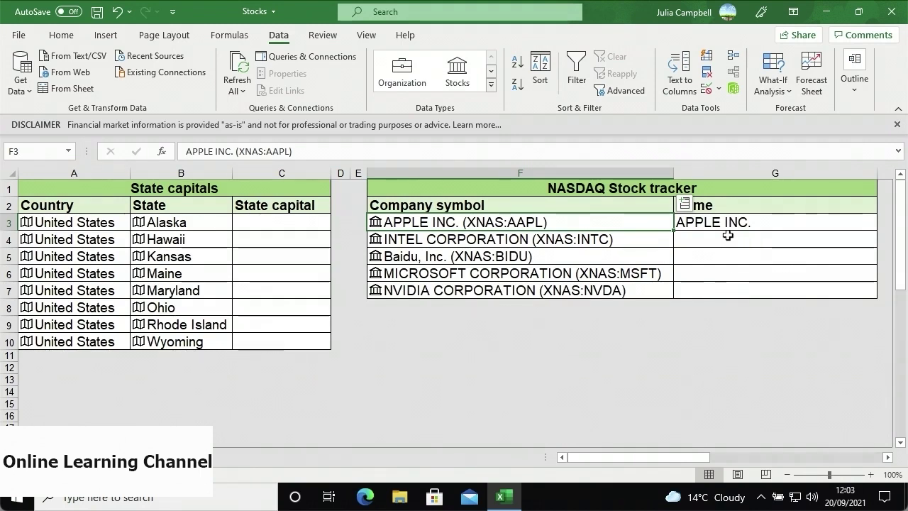
pyautogui.click(704, 225)
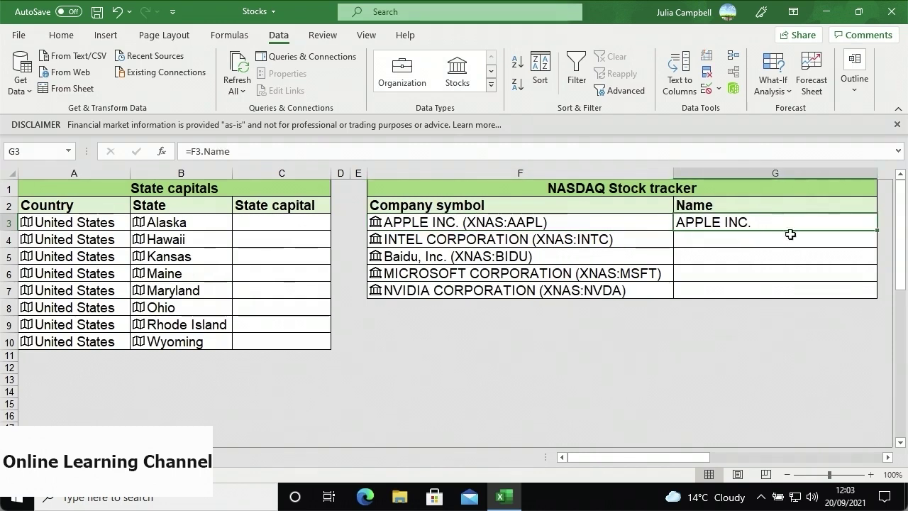
pyautogui.doubleClick(876, 230)
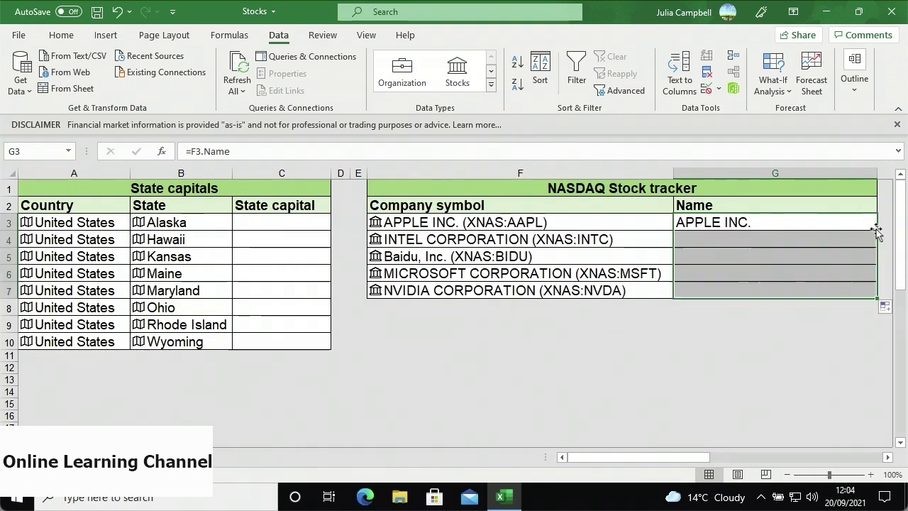
pyautogui.click(849, 256)
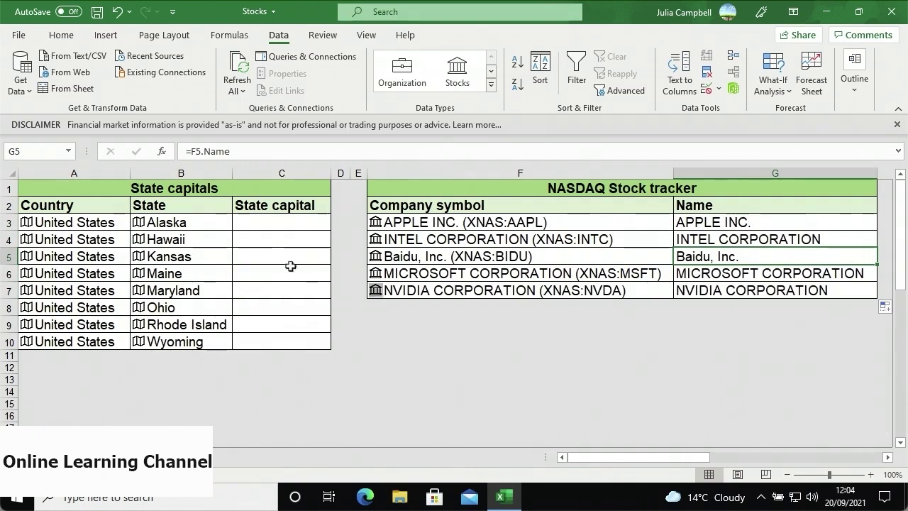
# - Extract the Capital/Major City field for Alaska in B3 into C3 and fill the formula down to C10
pyautogui.click(194, 224)
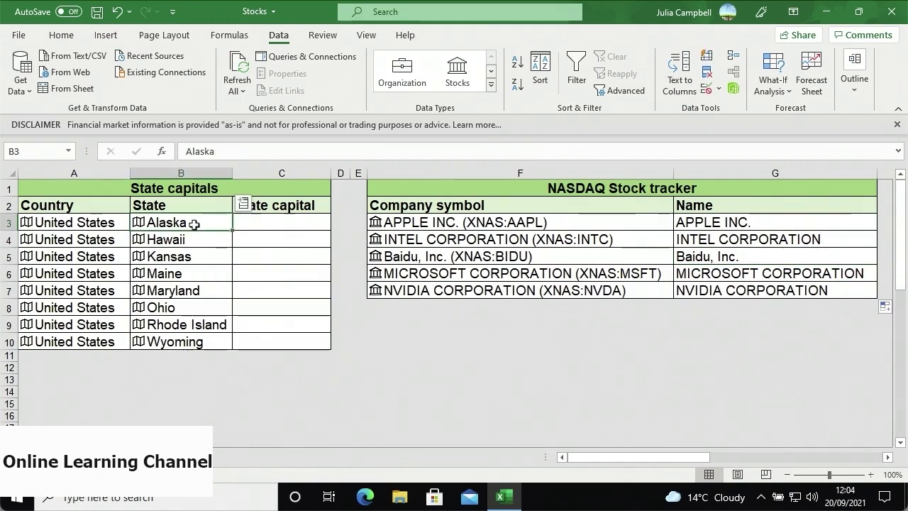
pyautogui.click(243, 204)
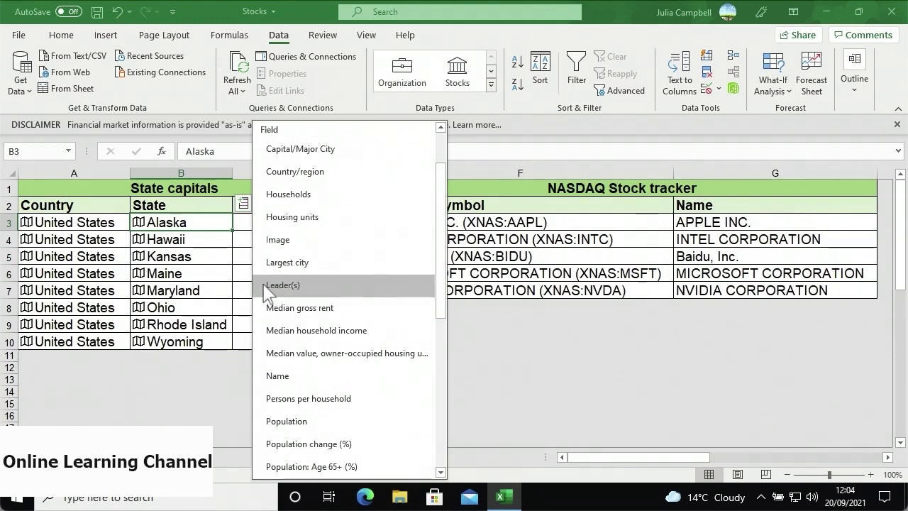
pyautogui.click(354, 151)
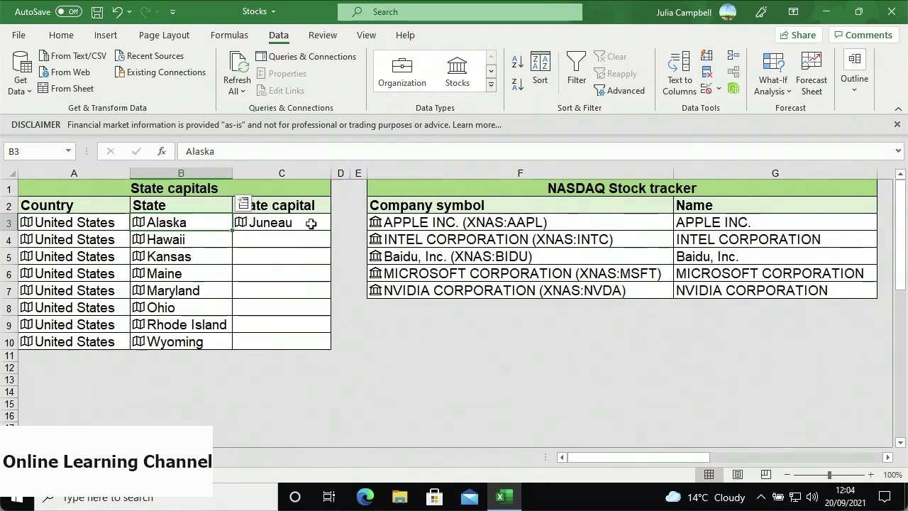
pyautogui.click(311, 224)
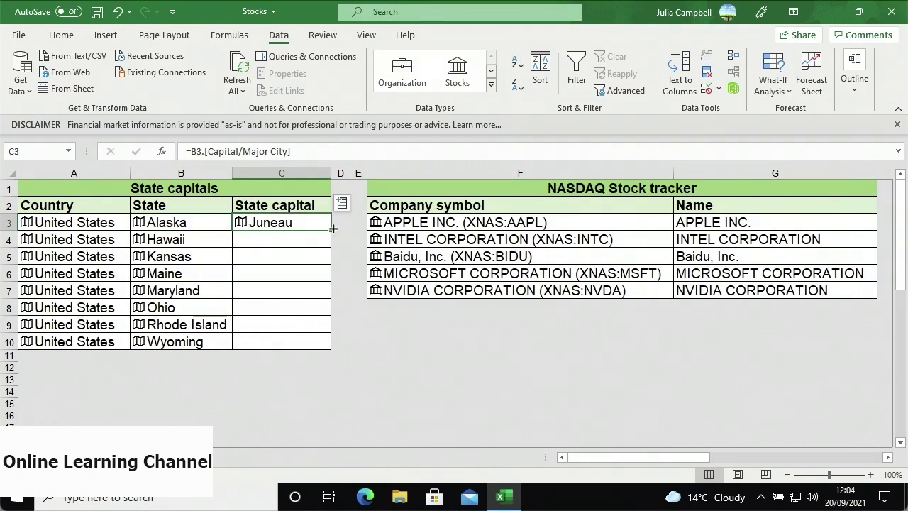
pyautogui.doubleClick(332, 228)
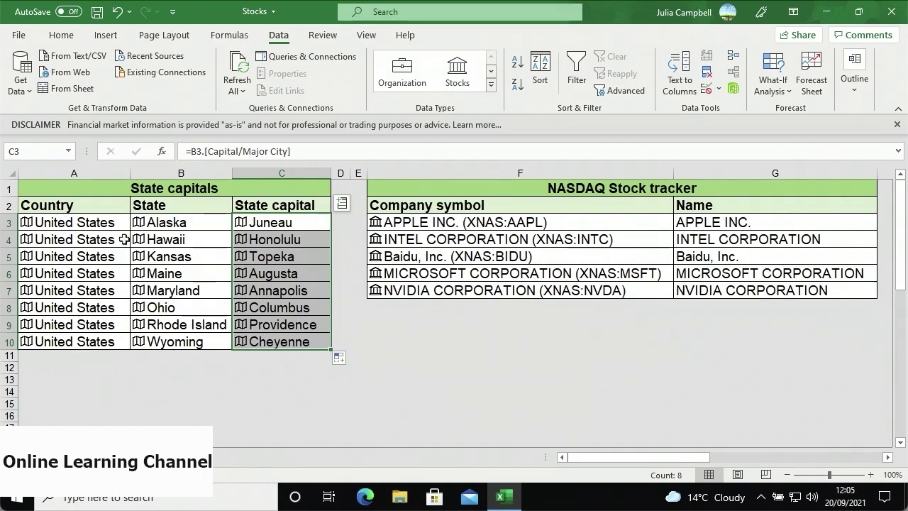
# - Convert the Geography data types in cells A3:B10 back to text
pyautogui.moveTo(99, 223); pyautogui.dragTo(196, 343)
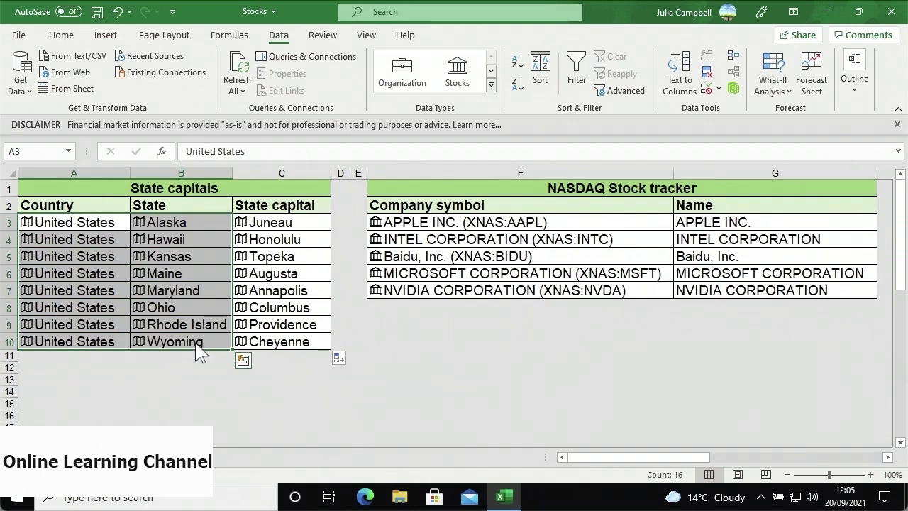
pyautogui.rightClick(199, 347)
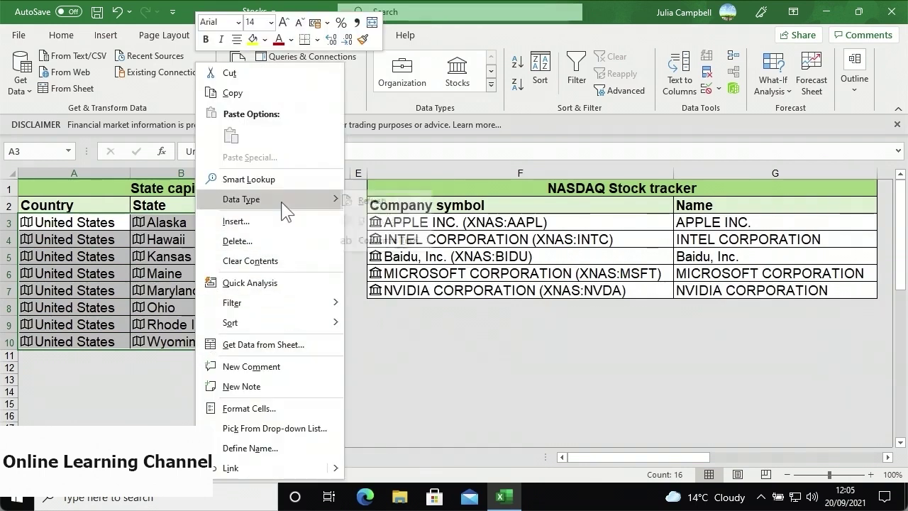
pyautogui.moveTo(284, 208)
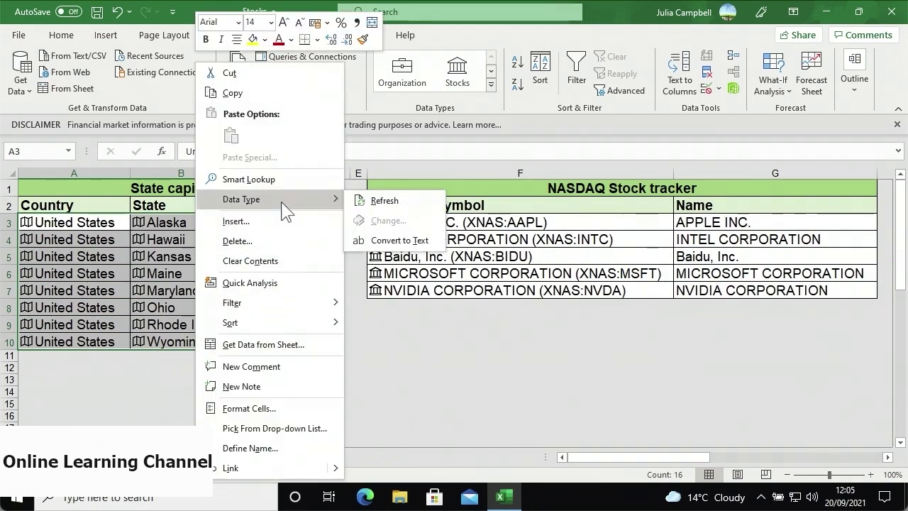
pyautogui.click(356, 243)
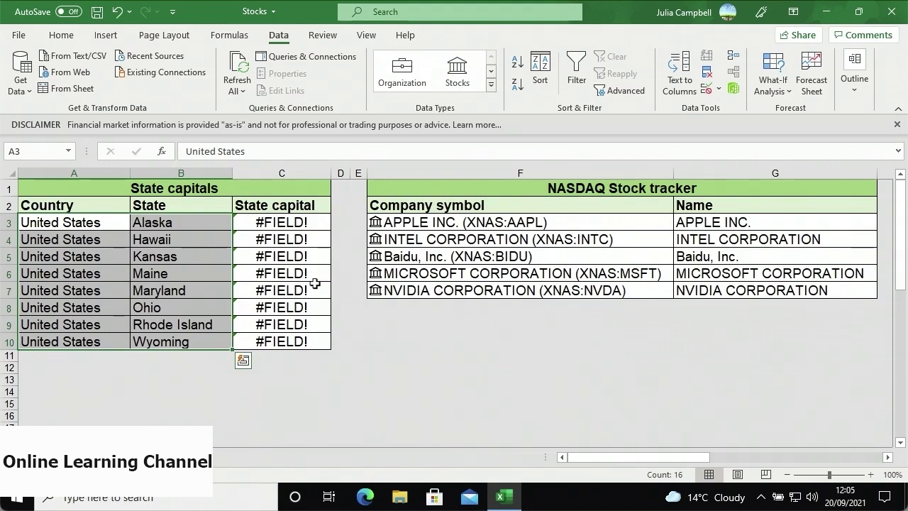
# - Clear the contents of the State capital cells C3:C10
pyautogui.moveTo(316, 222); pyautogui.dragTo(297, 349)
pyautogui.rightClick(294, 342)
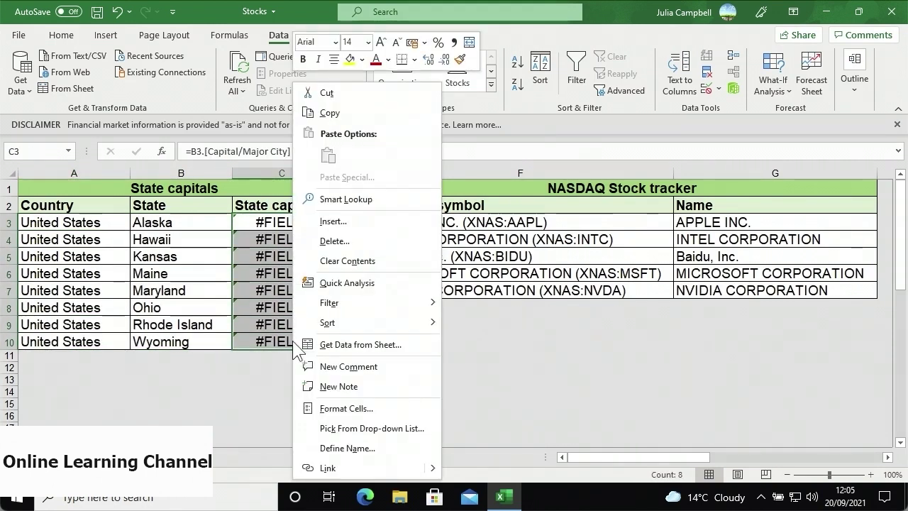
pyautogui.click(337, 264)
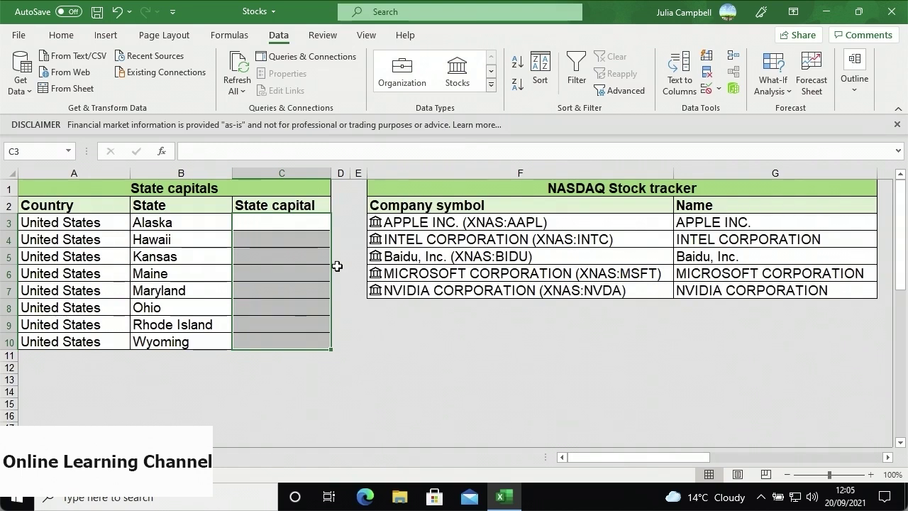
# - Refresh the Stocks data types of the companies in cells F3:F7
pyautogui.moveTo(415, 224); pyautogui.dragTo(428, 295)
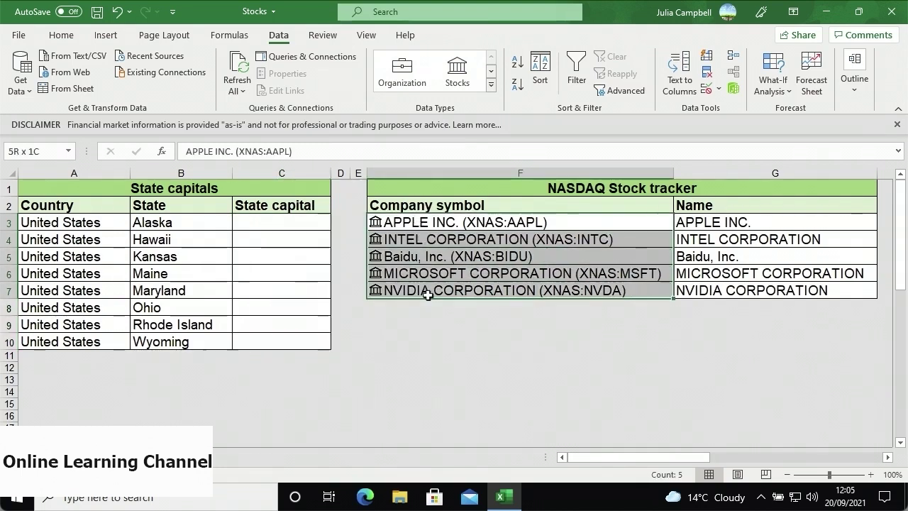
pyautogui.rightClick(428, 293)
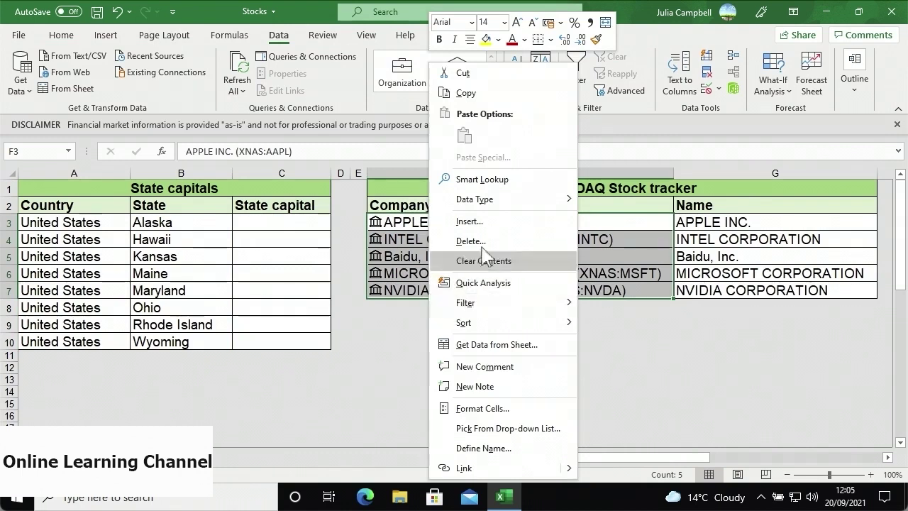
pyautogui.moveTo(517, 204)
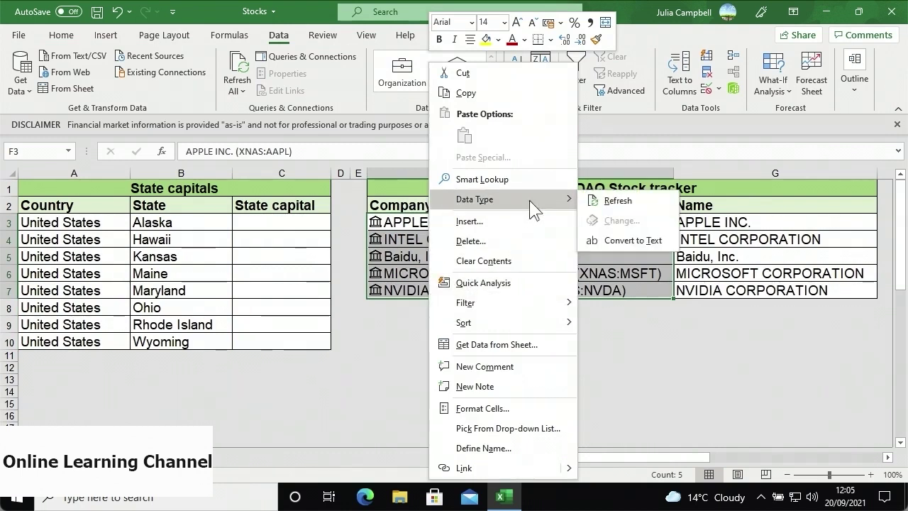
pyautogui.click(589, 199)
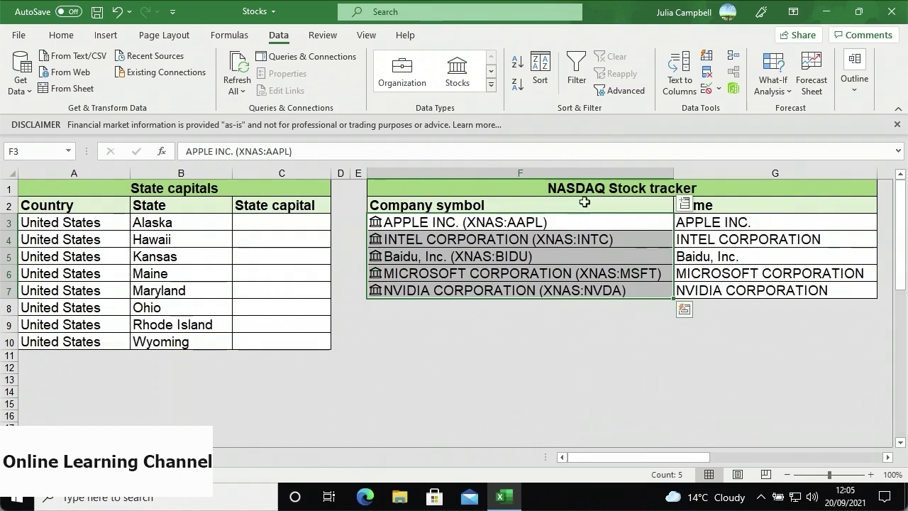
pyautogui.click(573, 221)
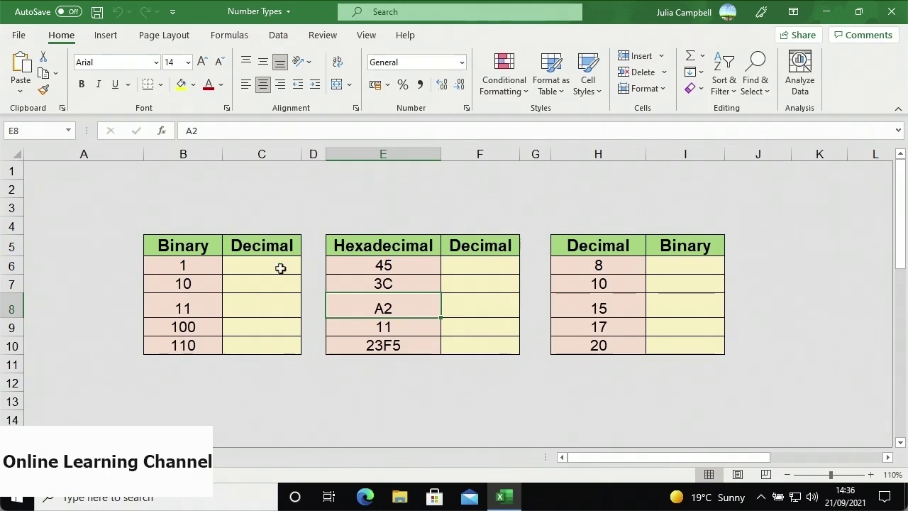
# - Convert the binary number in B6 to decimal in C6 with =BIN2DEC(B6) and fill the formula down to C10
pyautogui.click(234, 266)
pyautogui.write('=BIN2')
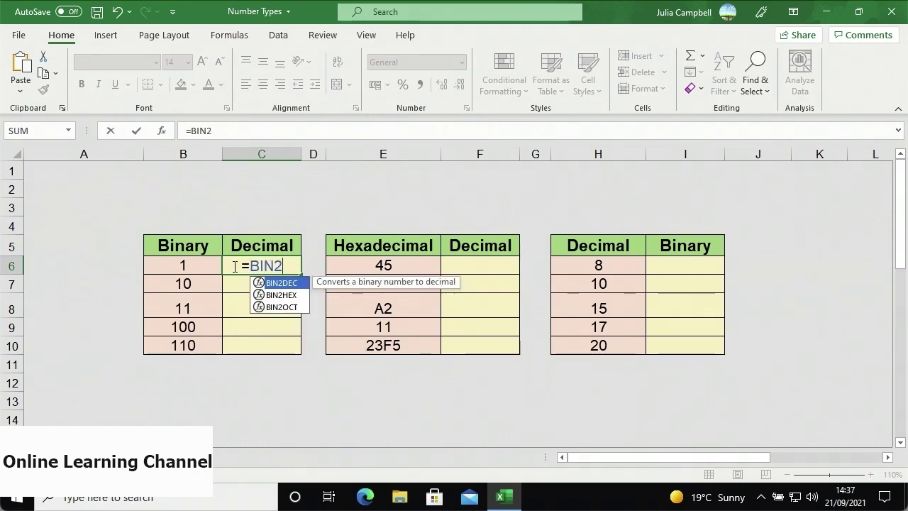
pyautogui.doubleClick(273, 286)
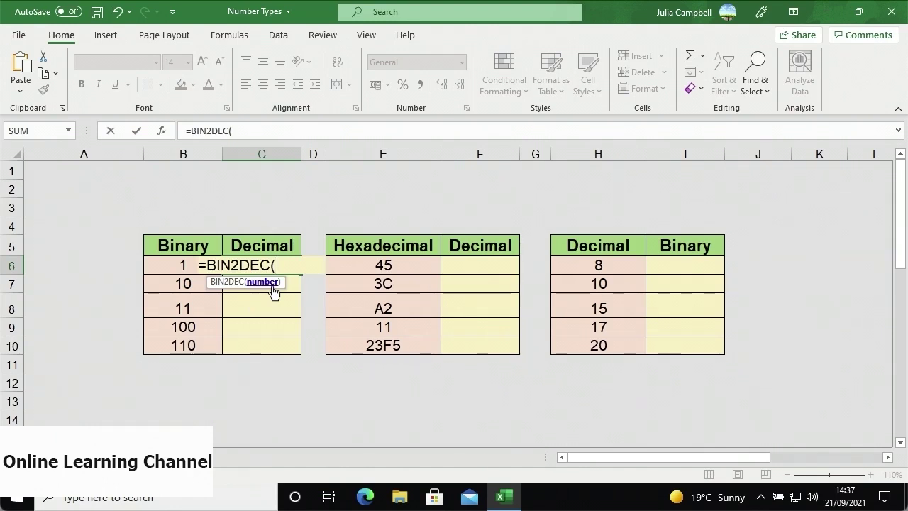
pyautogui.click(188, 266)
pyautogui.write(')')
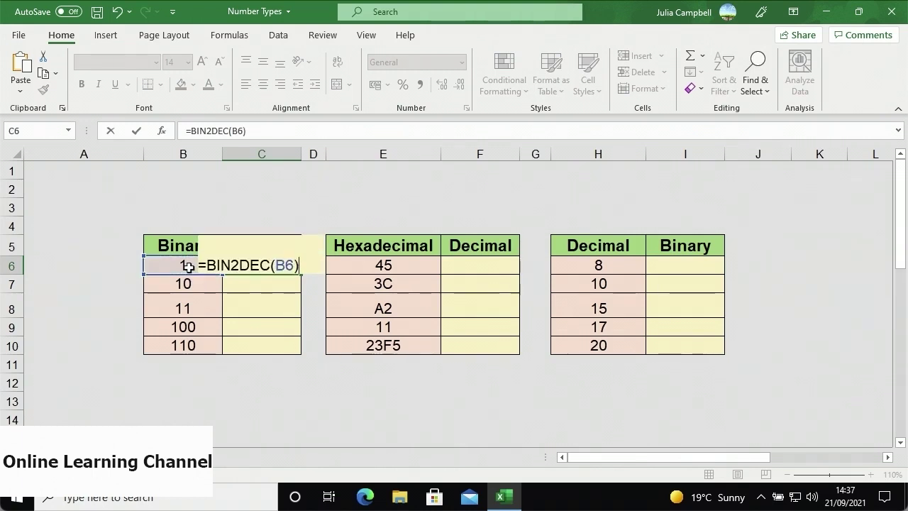
pyautogui.press('Return')
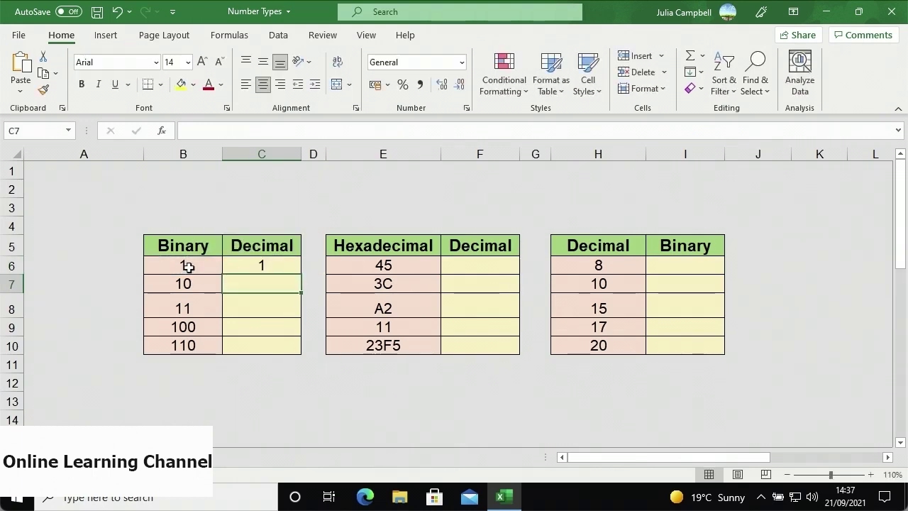
pyautogui.click(280, 266)
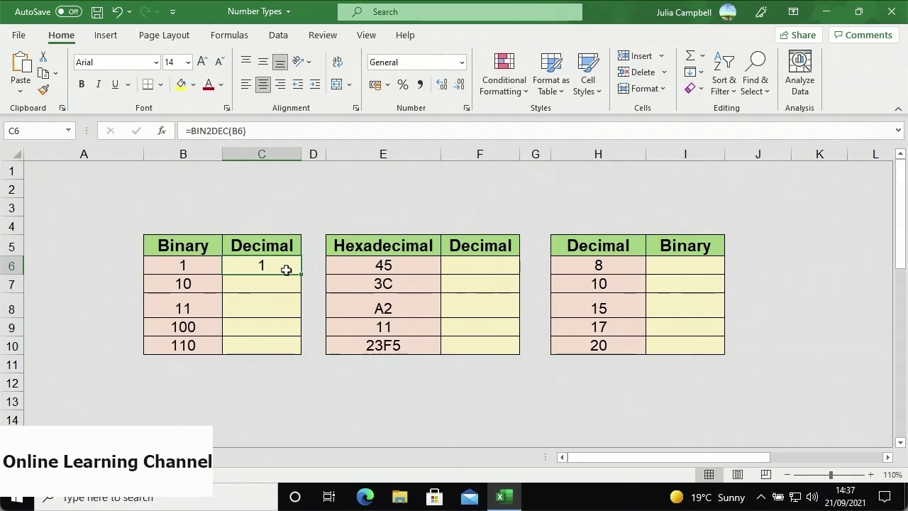
pyautogui.doubleClick(301, 274)
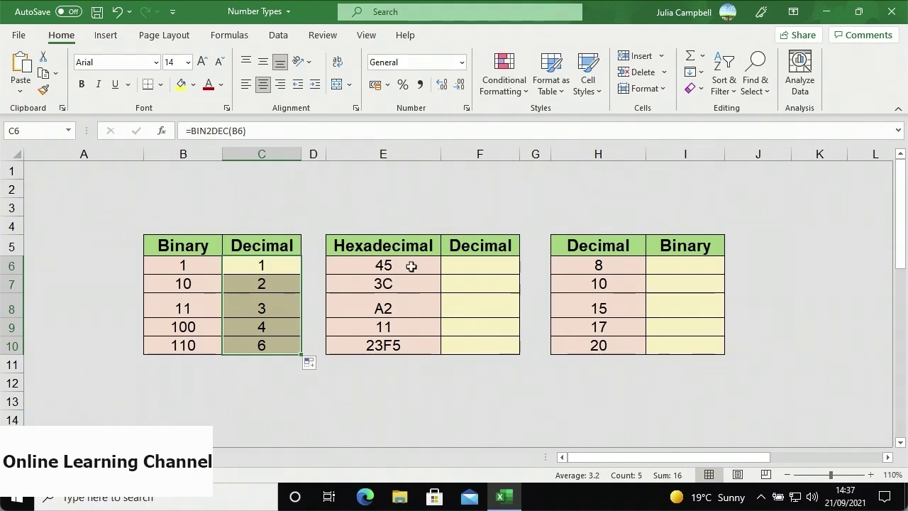
# - Convert the hexadecimal number in E6 to decimal in F6 with =HEX2DEC(E6)
pyautogui.click(453, 264)
pyautogui.write('=')
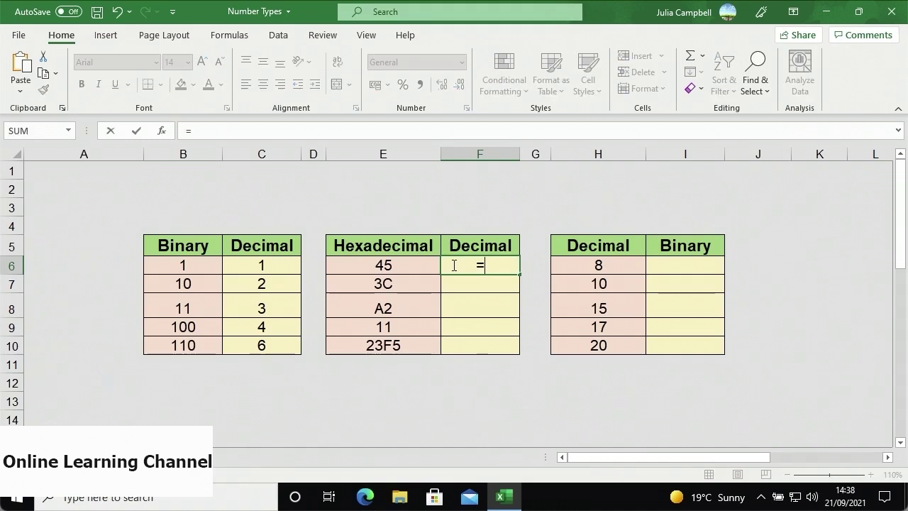
pyautogui.write('HEX2')
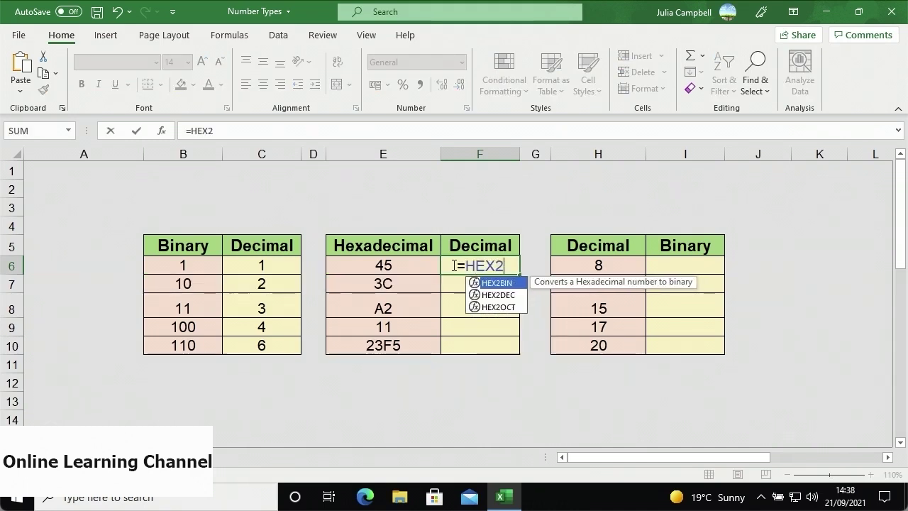
pyautogui.write('DEC')
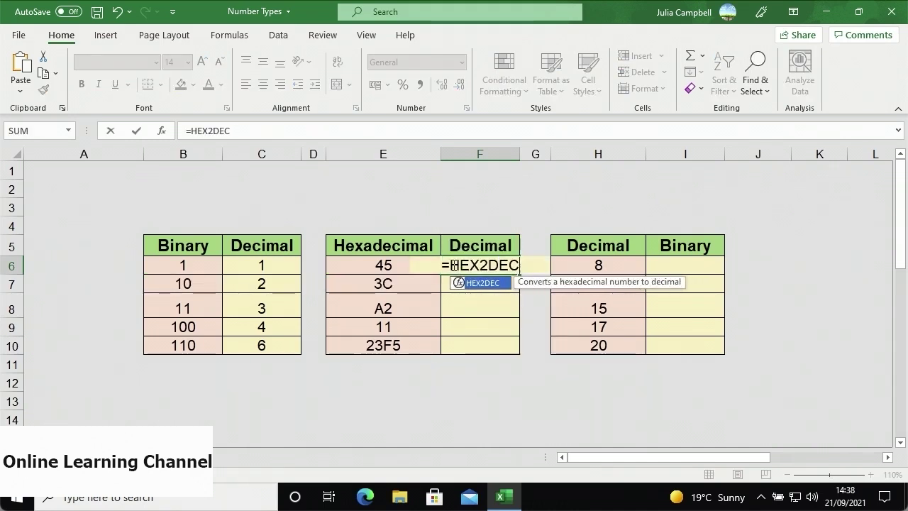
pyautogui.write('(')
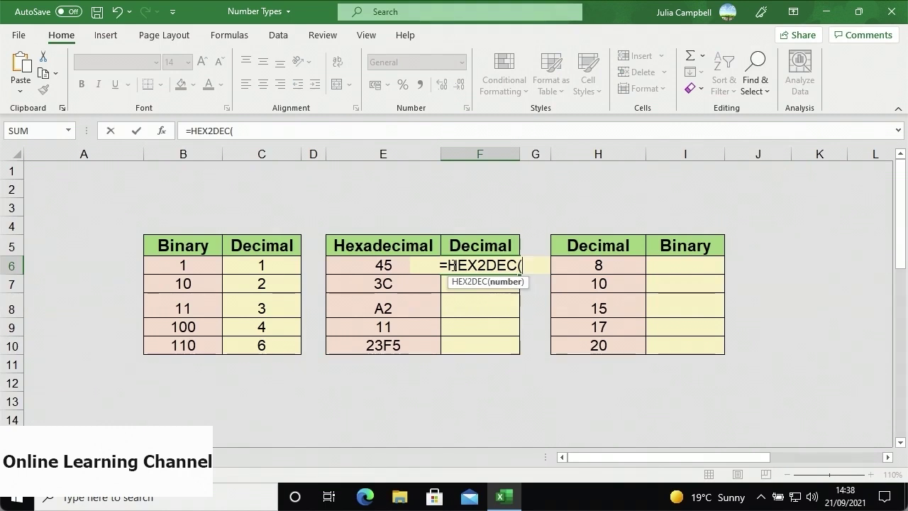
pyautogui.click(403, 268)
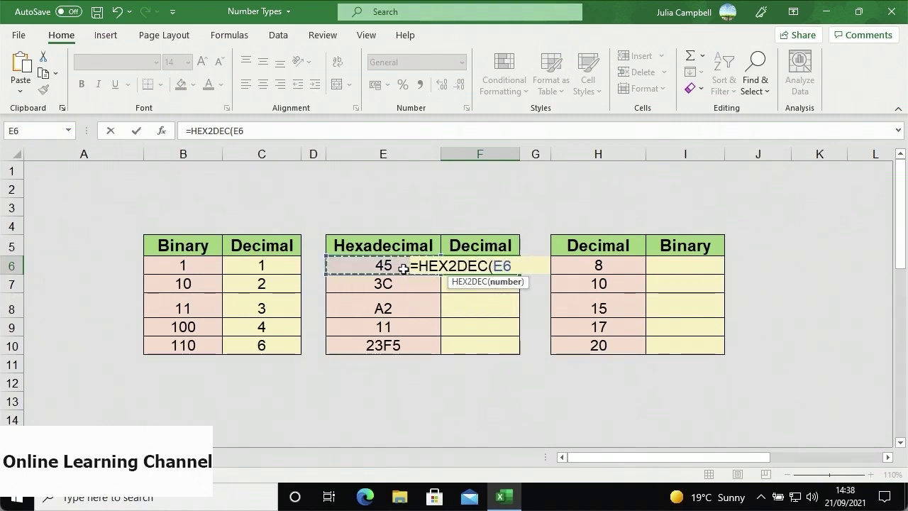
pyautogui.write(')')
pyautogui.press('Return')
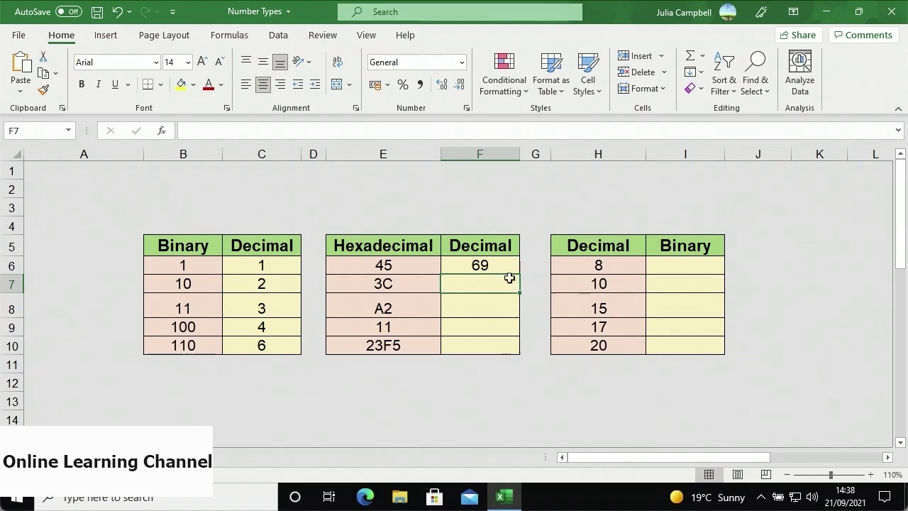
# - Convert the decimal number in H6 to binary in I6 with =DEC2BIN(H6) and fill the formula down the Binary column
pyautogui.click(658, 265)
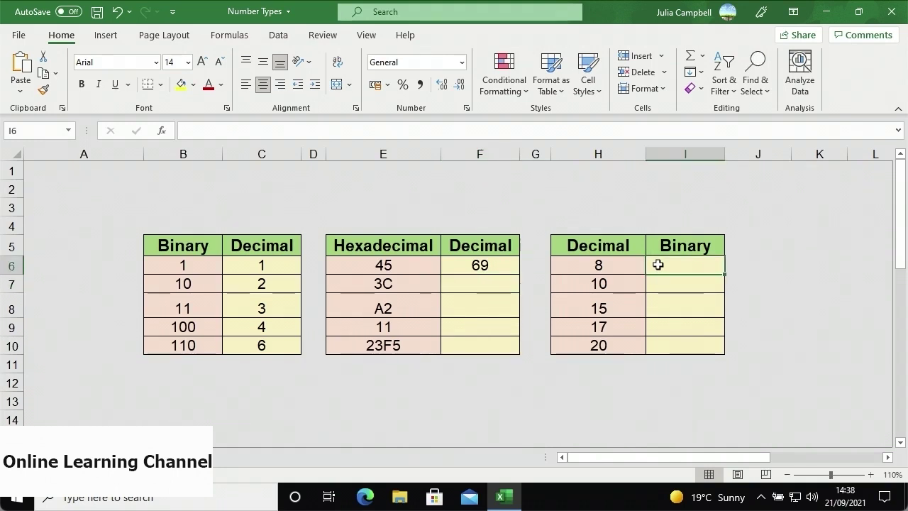
pyautogui.write('=')
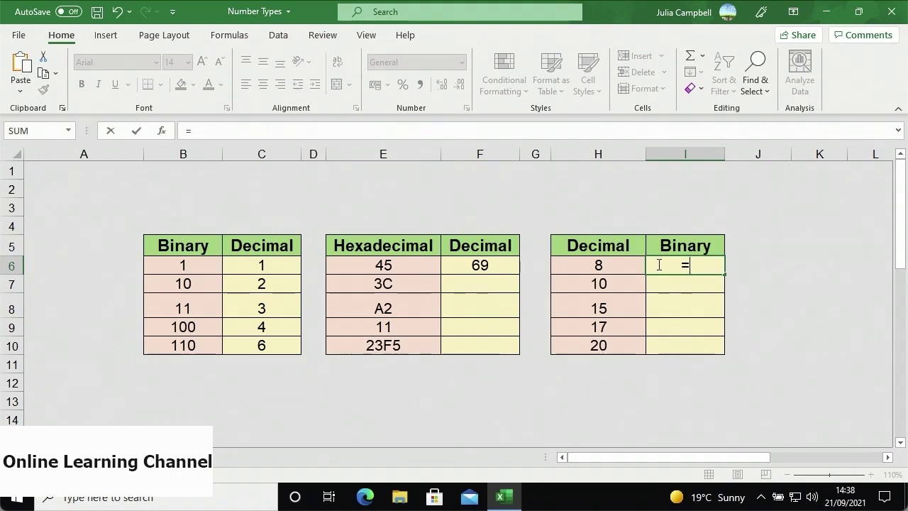
pyautogui.write('DEC2BIN(')
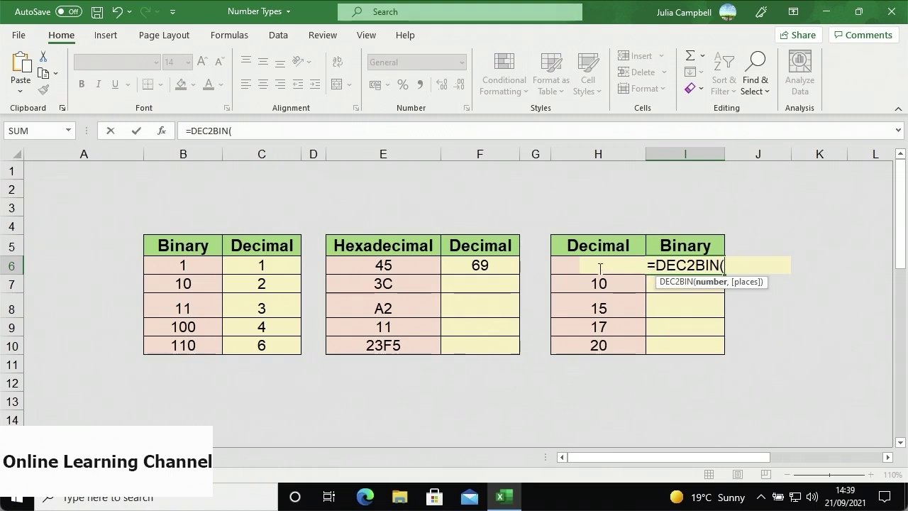
pyautogui.click(573, 264)
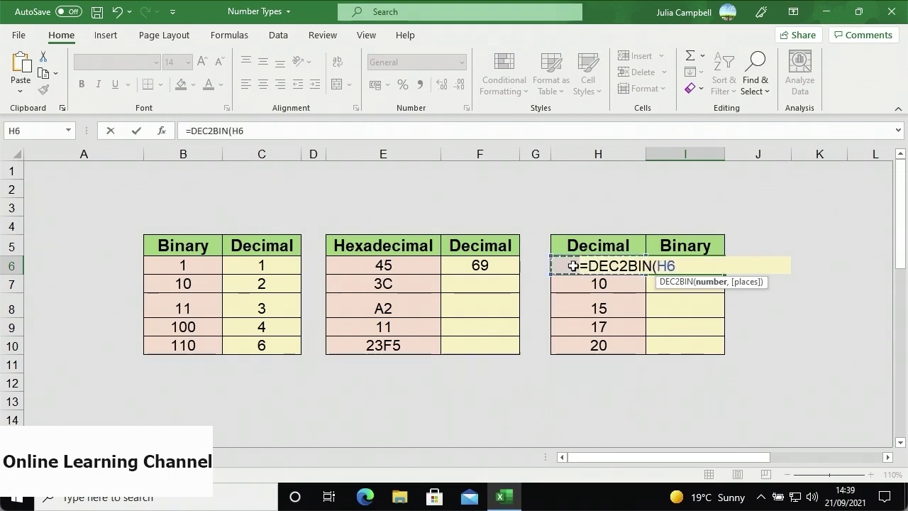
pyautogui.write(')')
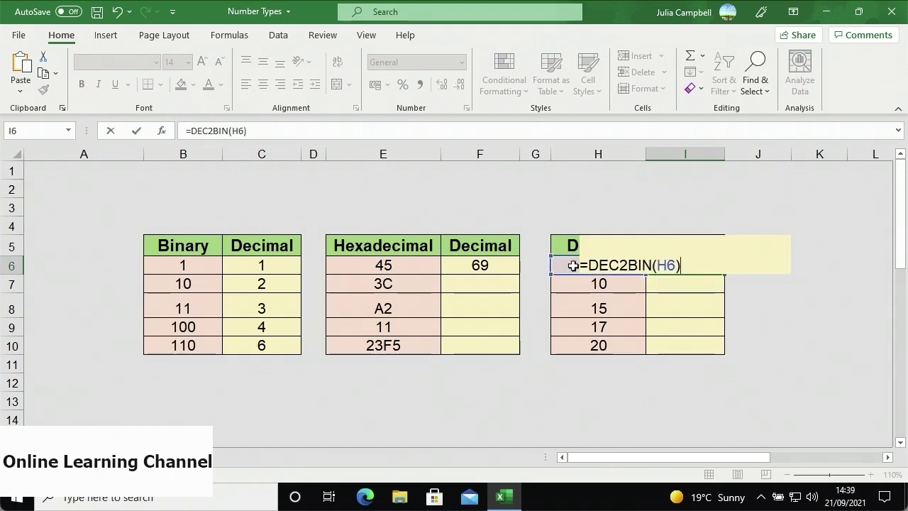
pyautogui.press('Return')
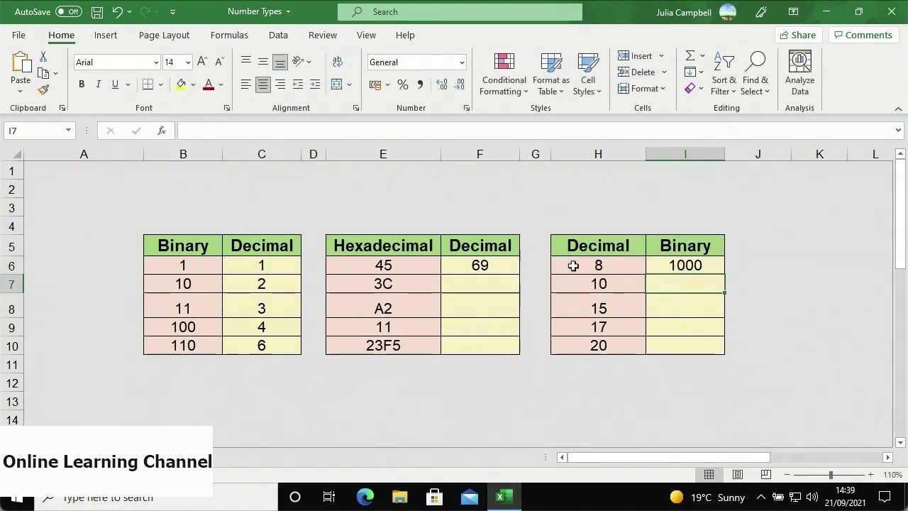
pyautogui.click(656, 269)
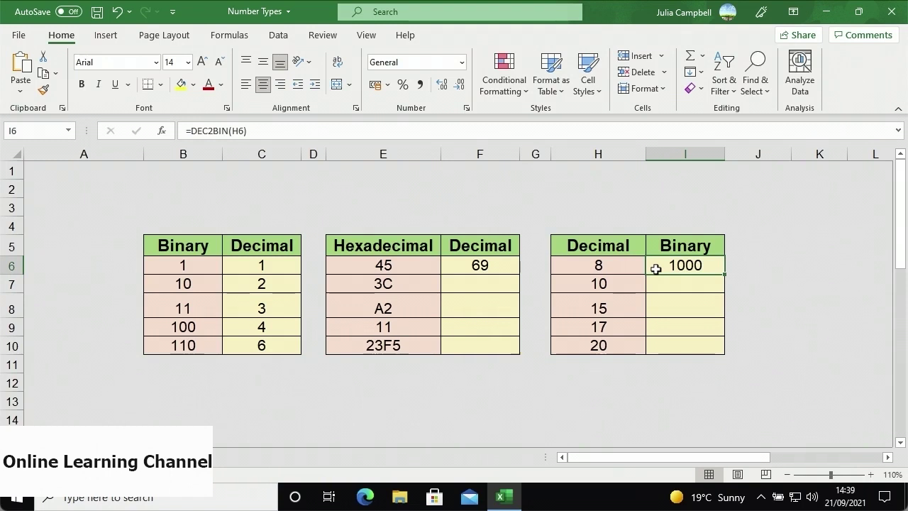
pyautogui.doubleClick(724, 274)
pyautogui.click(713, 284)
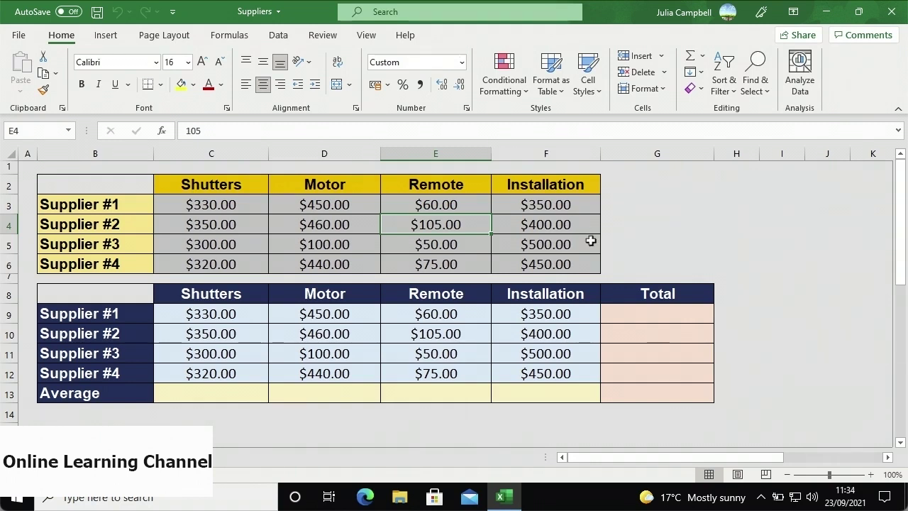
# - Total the Supplier #1 costs in G9 of the Suppliers workbook with =SUM(C9:F9)
pyautogui.click(629, 310)
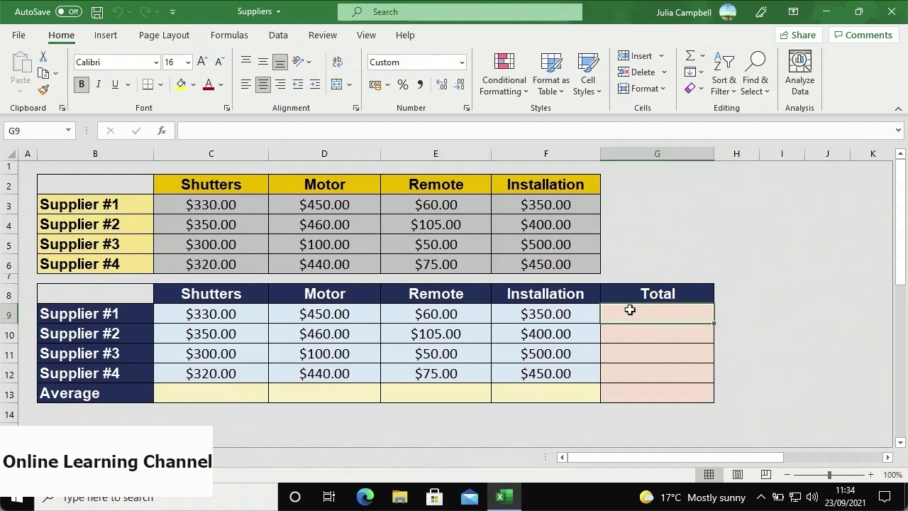
pyautogui.write('=')
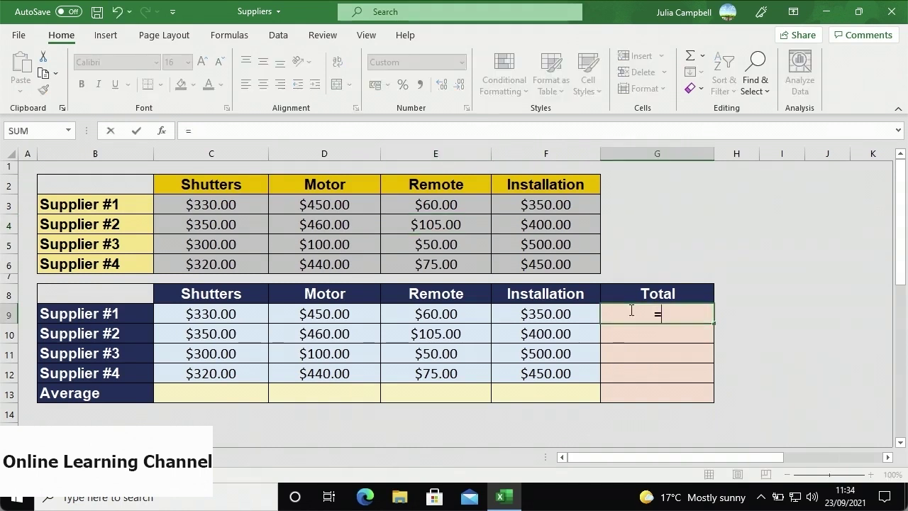
pyautogui.write('SUM(')
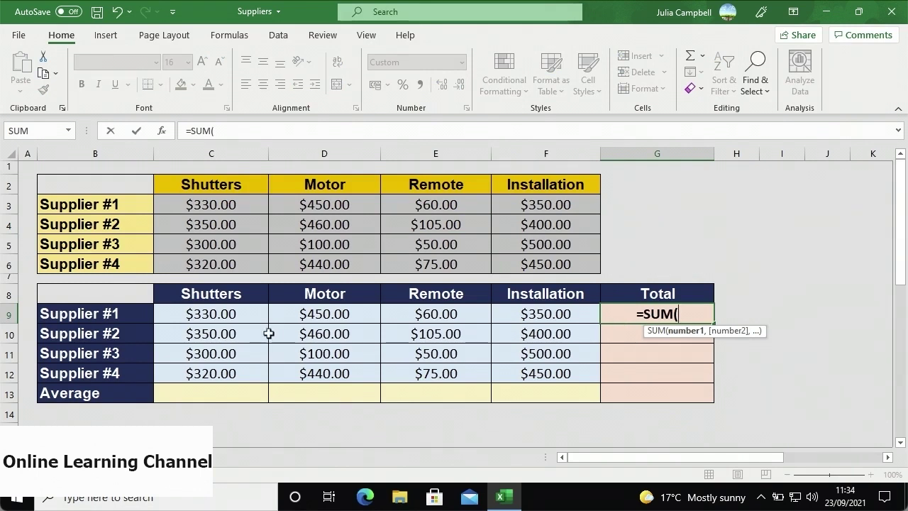
pyautogui.moveTo(248, 316); pyautogui.dragTo(534, 321)
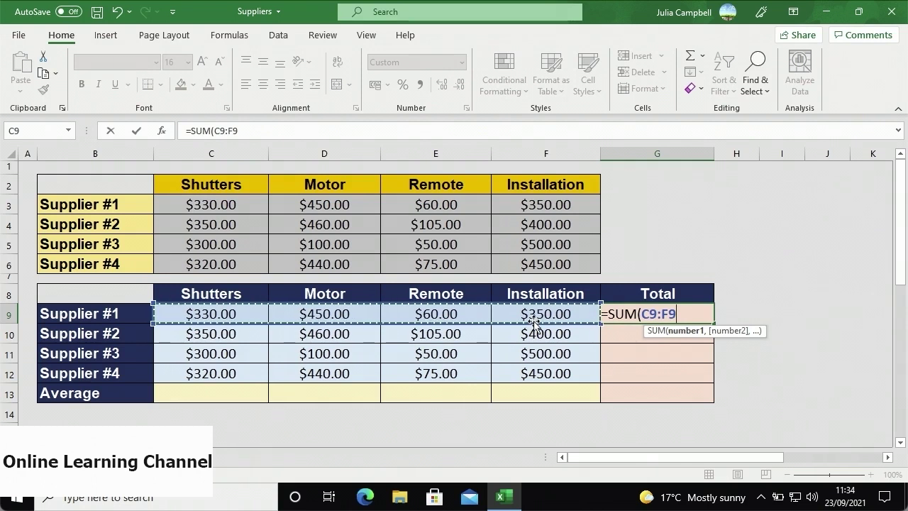
pyautogui.write(')')
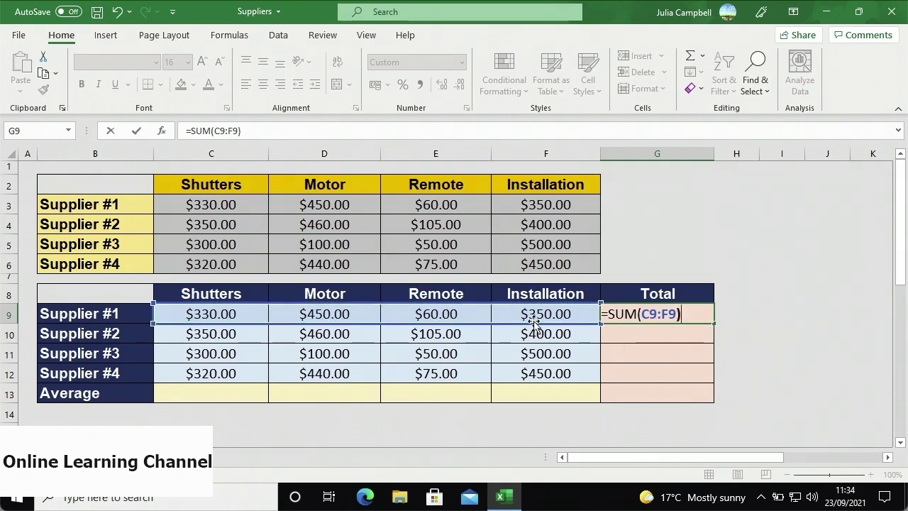
pyautogui.press('Return')
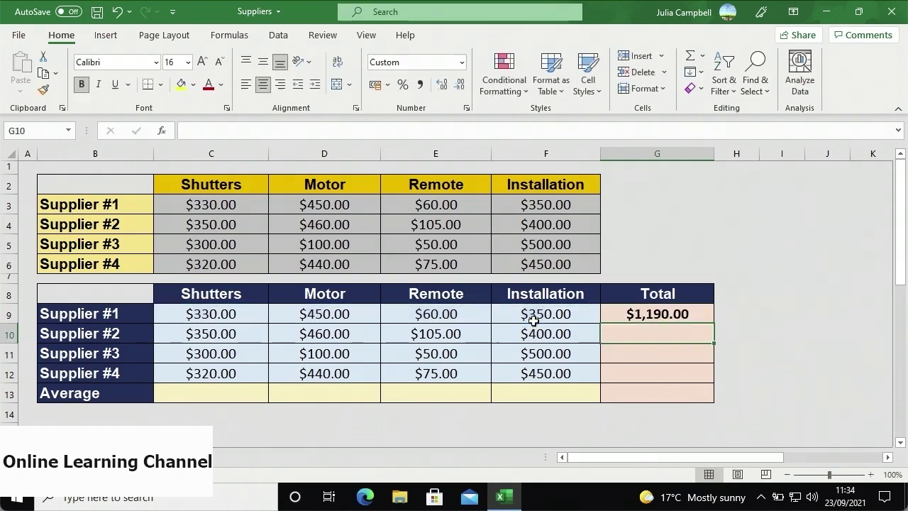
# - Fill the Total formula from G9 down to G12 and check the copied formula for Supplier #4
pyautogui.click(613, 319)
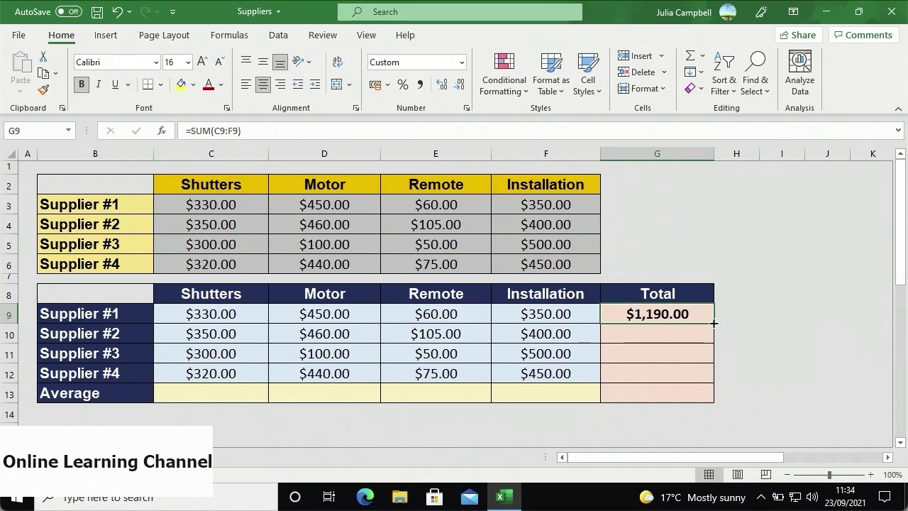
pyautogui.moveTo(713, 322); pyautogui.dragTo(709, 382)
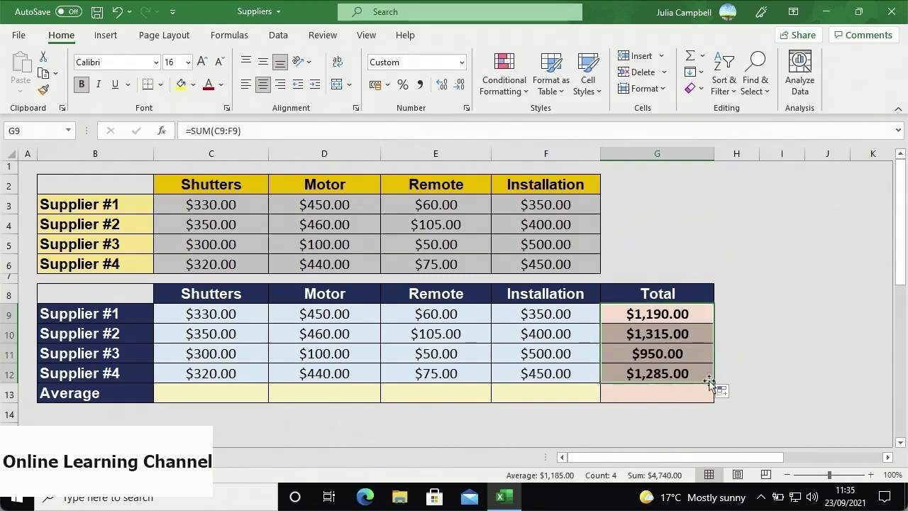
pyautogui.click(693, 377)
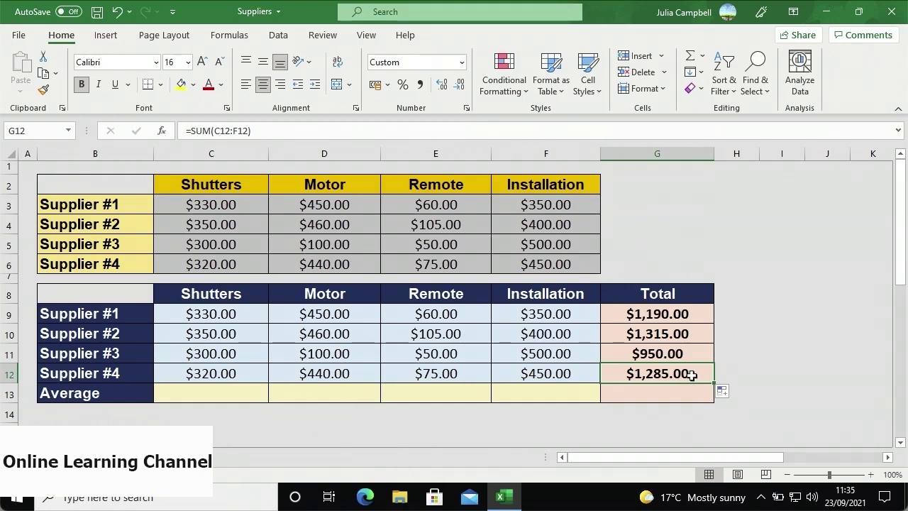
# - Calculate the average Shutters cost in C13 with =AVERAGE(C9:C12)
pyautogui.click(254, 392)
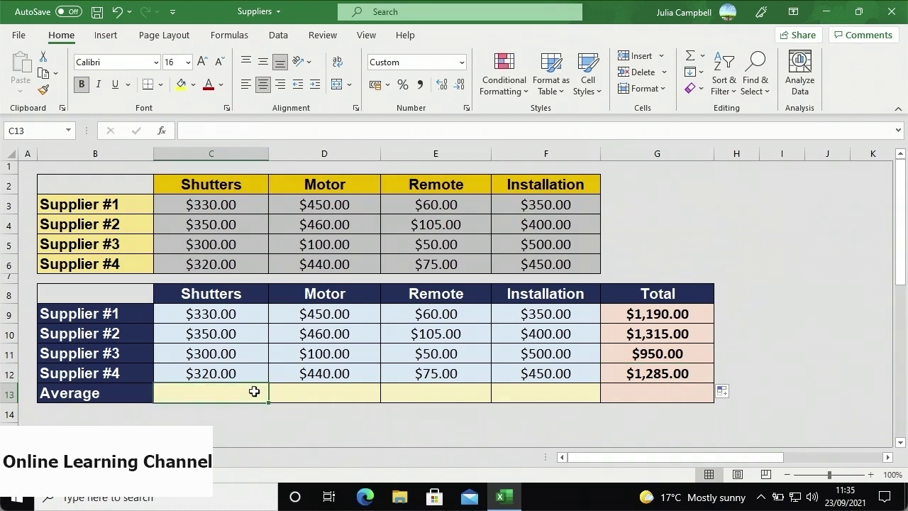
pyautogui.write('=AV')
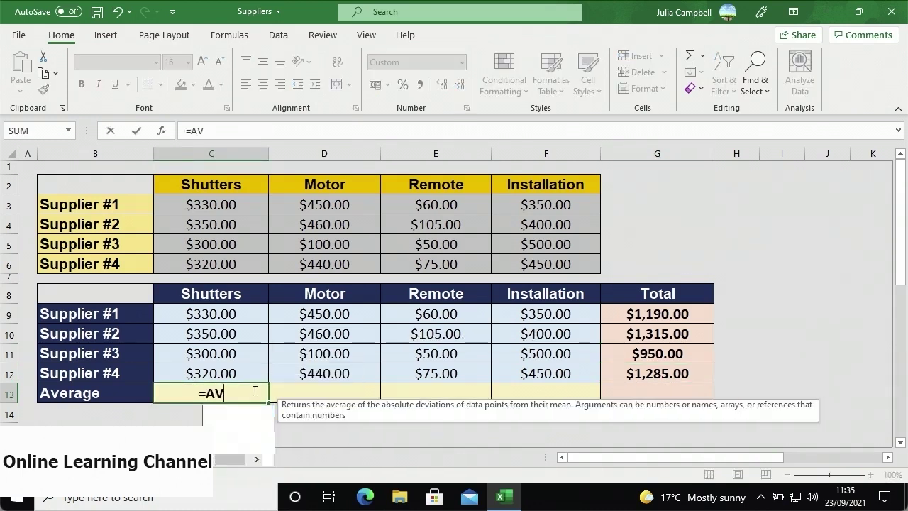
pyautogui.write('ERAGE(')
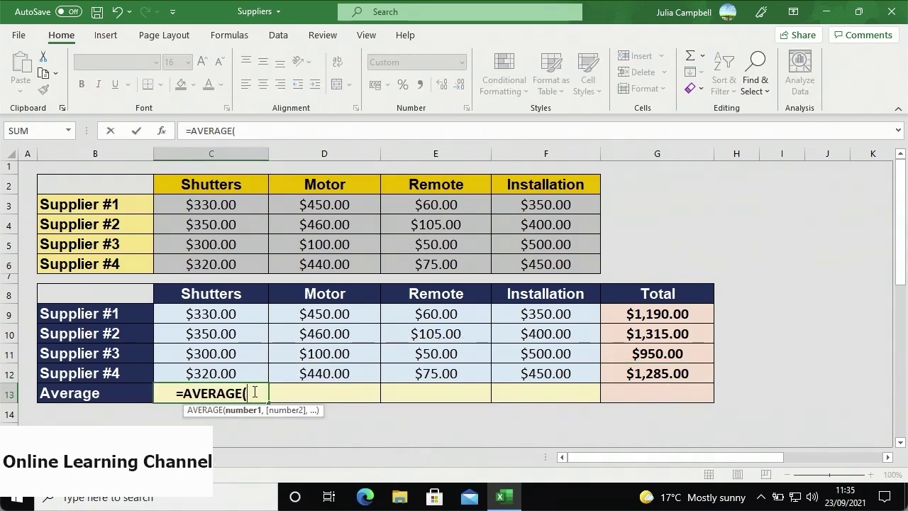
pyautogui.moveTo(253, 314); pyautogui.dragTo(246, 381)
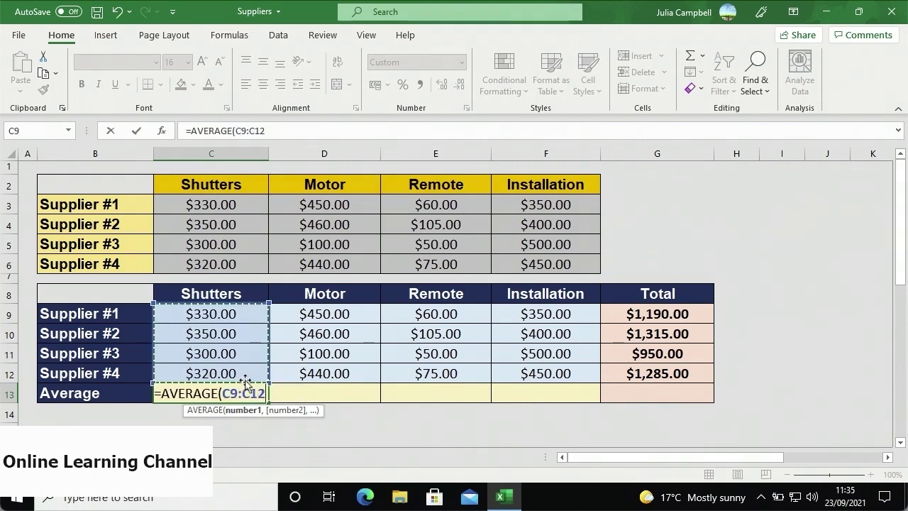
pyautogui.write(')')
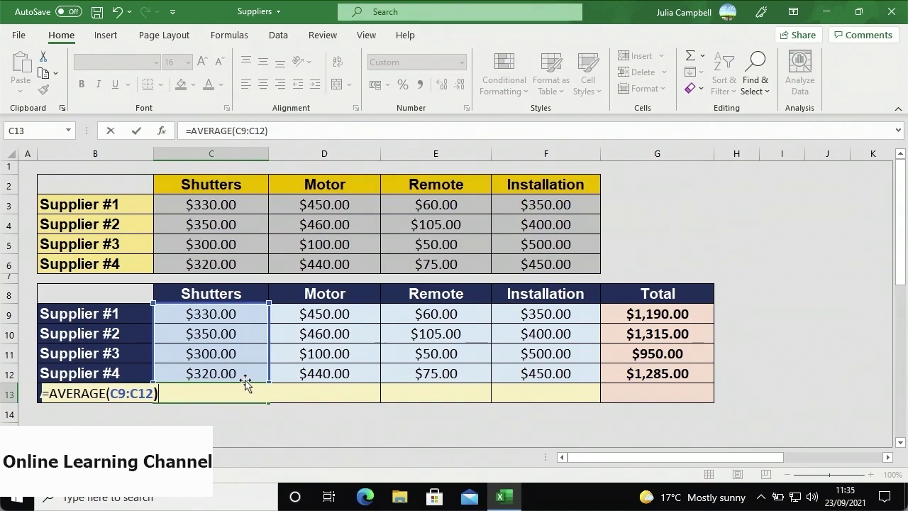
pyautogui.press('Return')
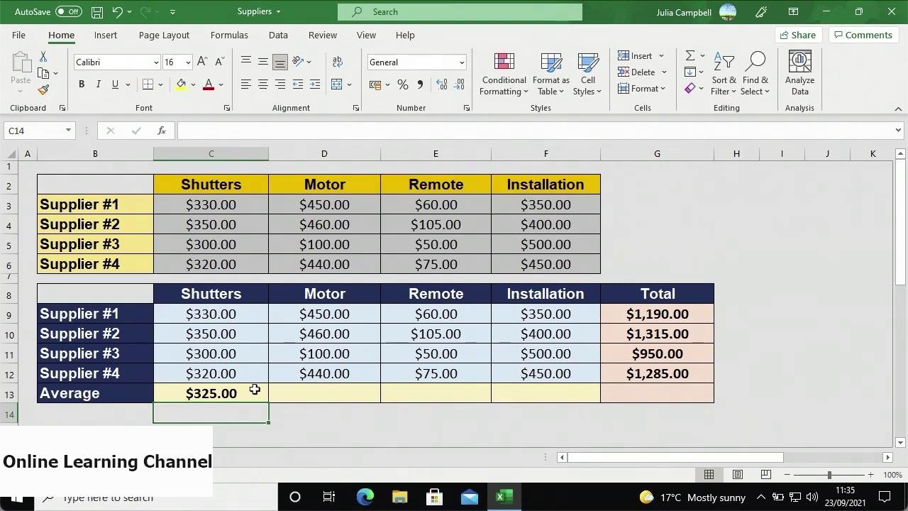
# - Copy the Average formula from C13 into D13, fill it across to G13 and check the copied formula in the Total column
pyautogui.click(281, 394)
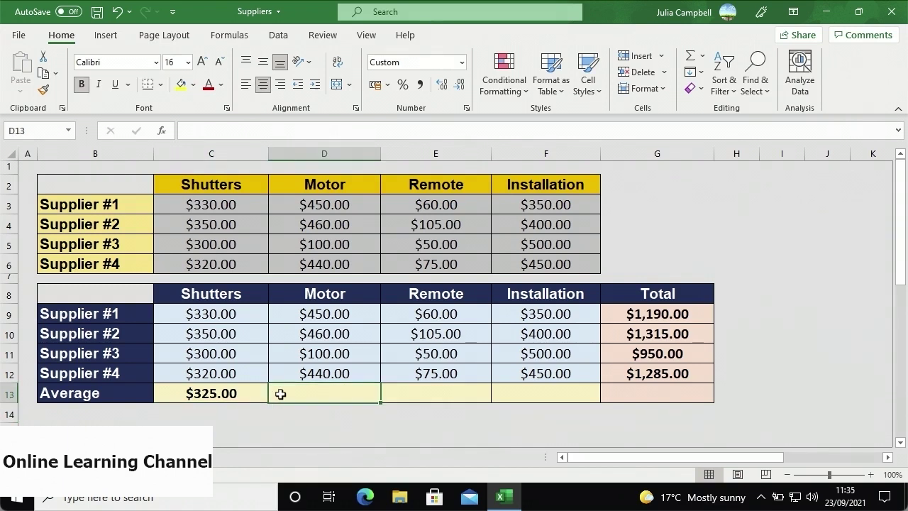
pyautogui.hotkey('ctrl', 'r')
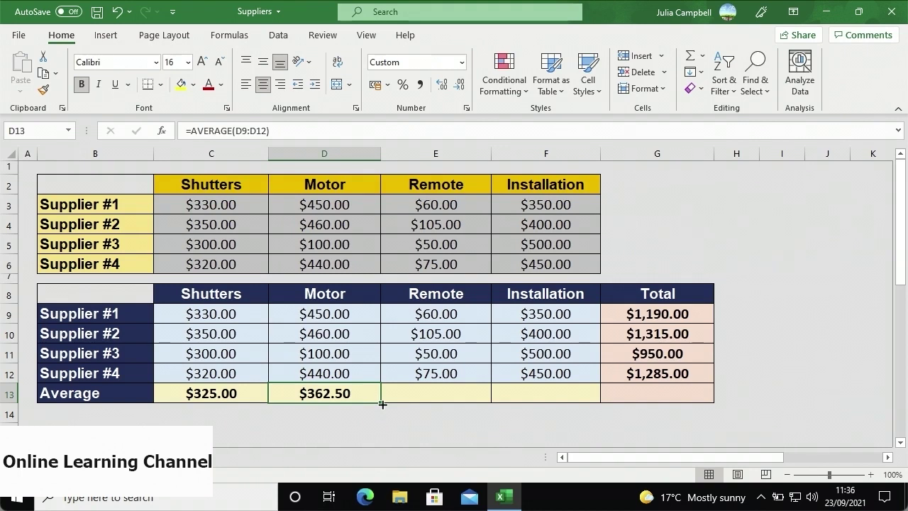
pyautogui.moveTo(382, 404); pyautogui.dragTo(674, 398)
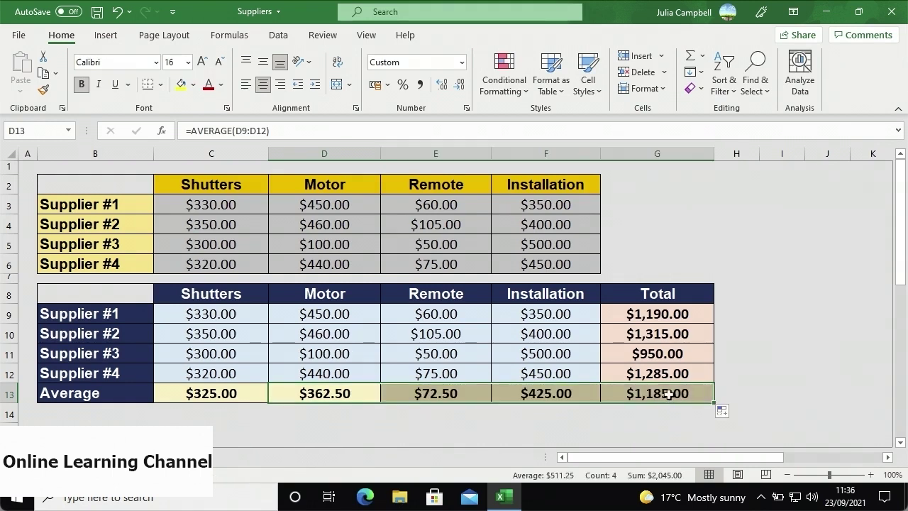
pyautogui.click(669, 394)
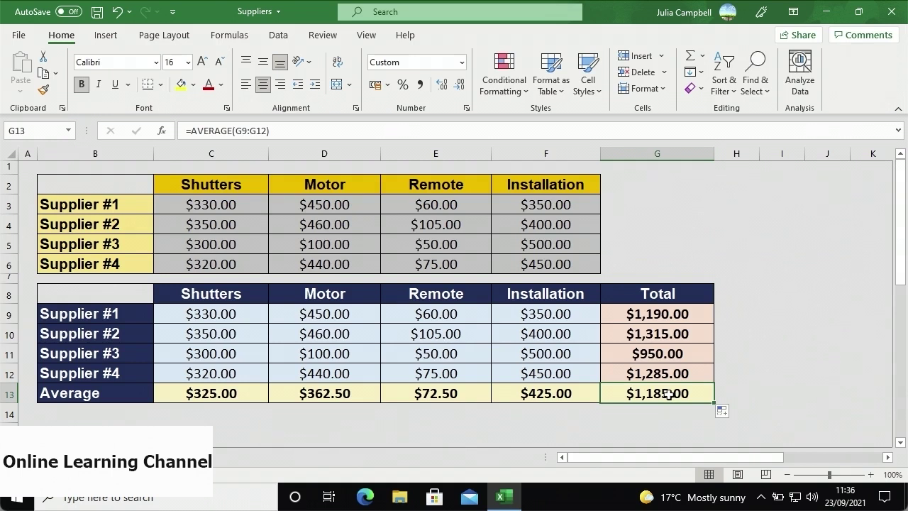
# - Replace the Supplier #3 Remote cost in E11 with 100
pyautogui.click(447, 353)
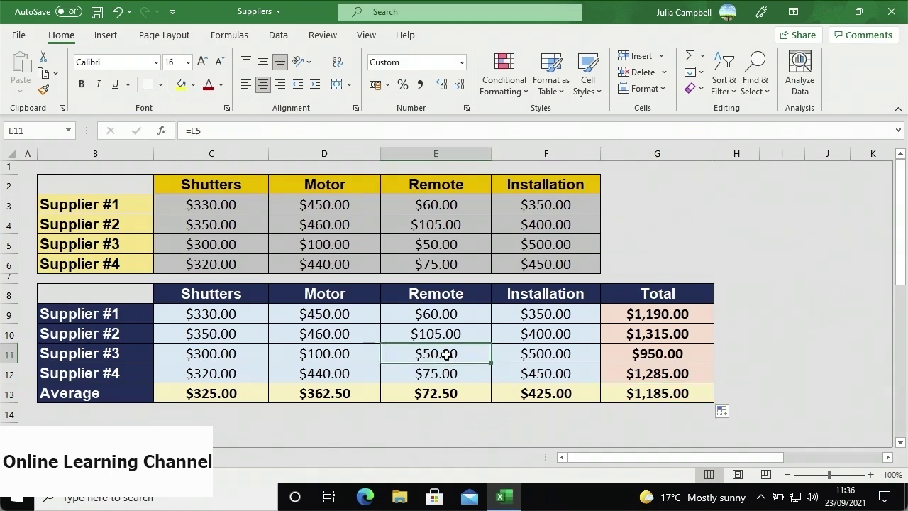
pyautogui.write('100')
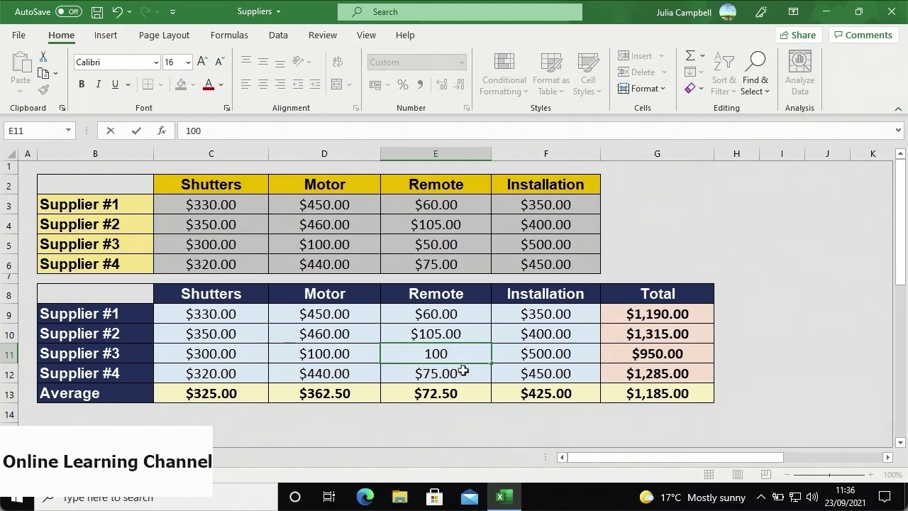
pyautogui.click(463, 371)
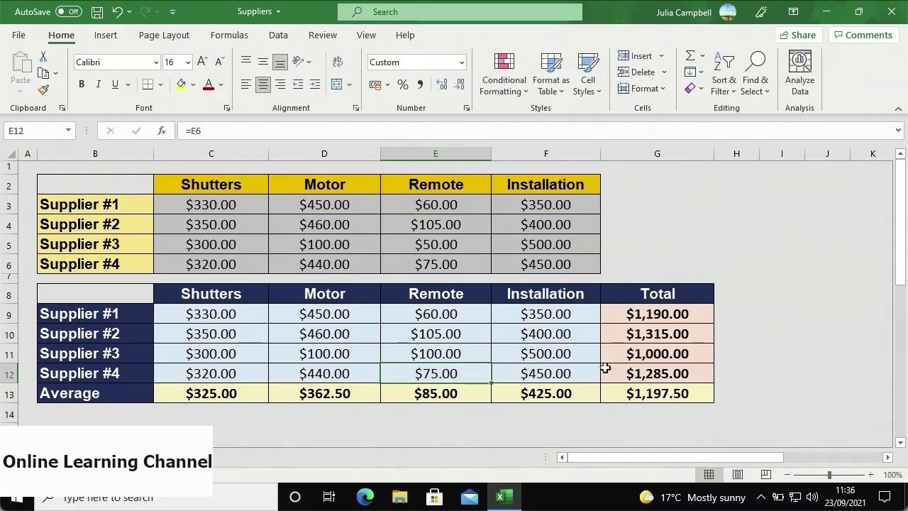
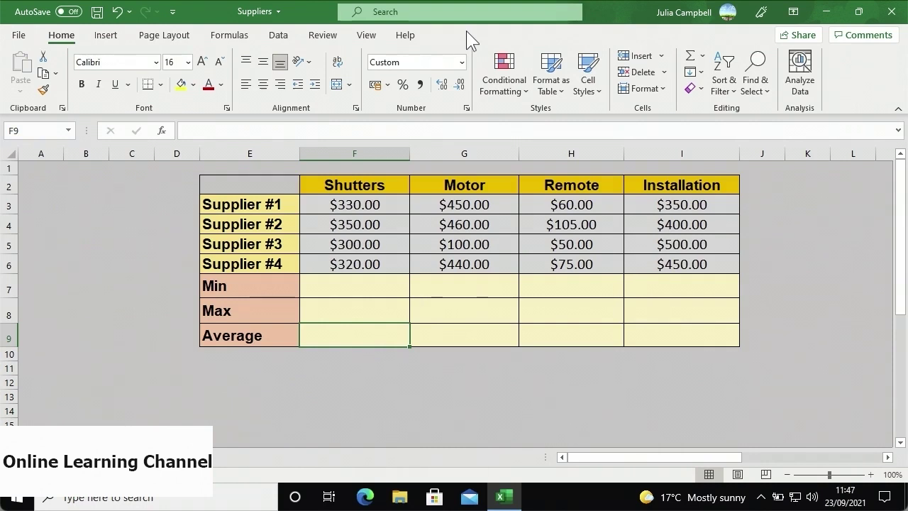
# - Calculate the minimum Shutters cost in F7 of the Min/Max/Average table with =MIN(F3:F6)
pyautogui.click(361, 281)
pyautogui.write('=MIN(')
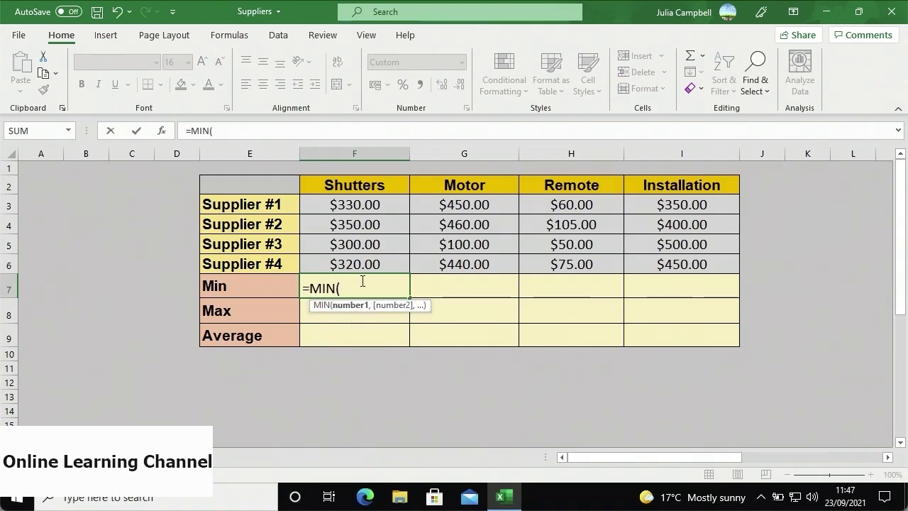
pyautogui.moveTo(360, 205); pyautogui.dragTo(357, 263)
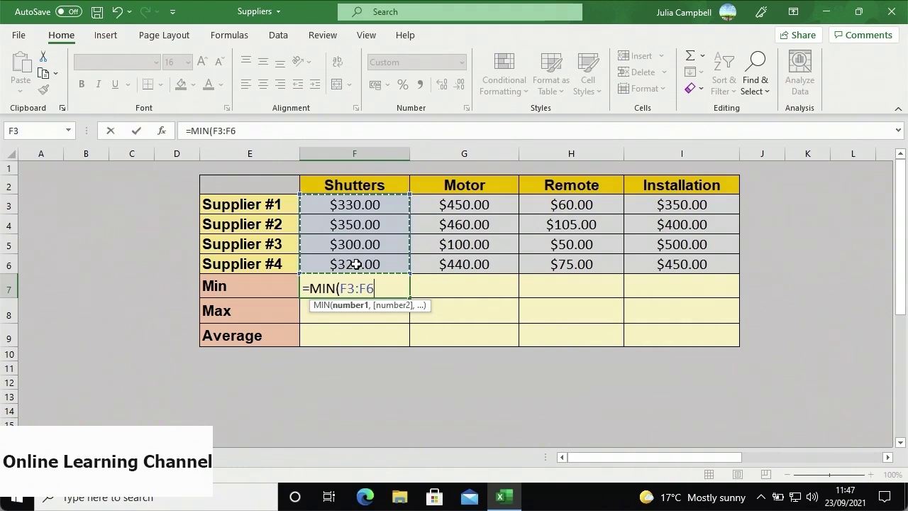
pyautogui.write(')')
pyautogui.press('Return')
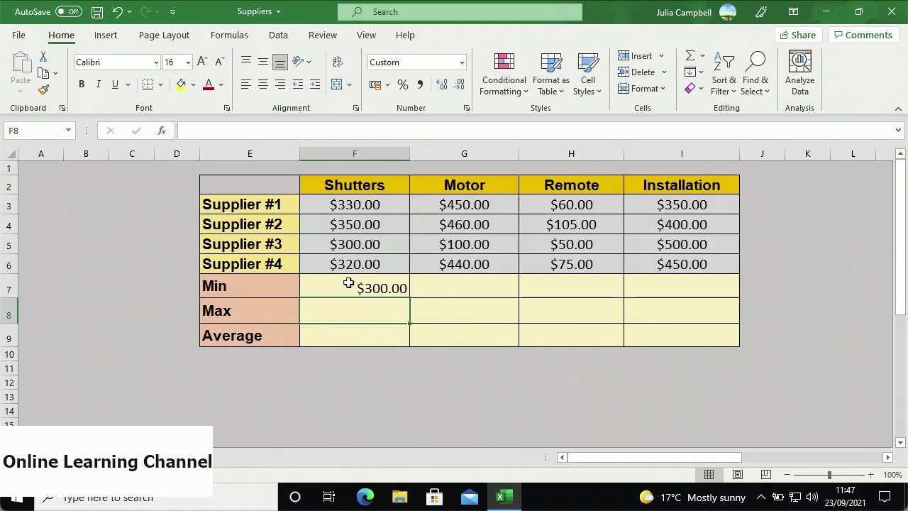
# - Calculate the minimum Motor cost in G7 with the AutoSum Min function over G3:G6
pyautogui.click(424, 287)
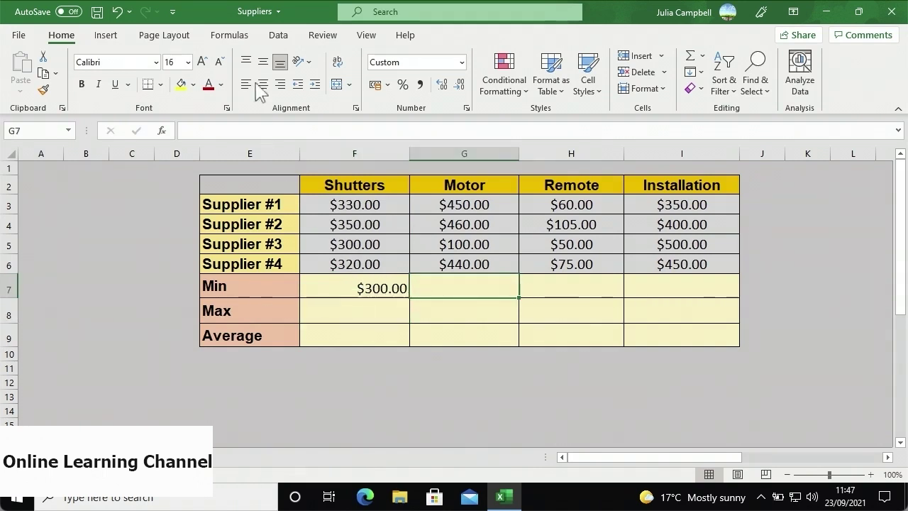
pyautogui.click(237, 42)
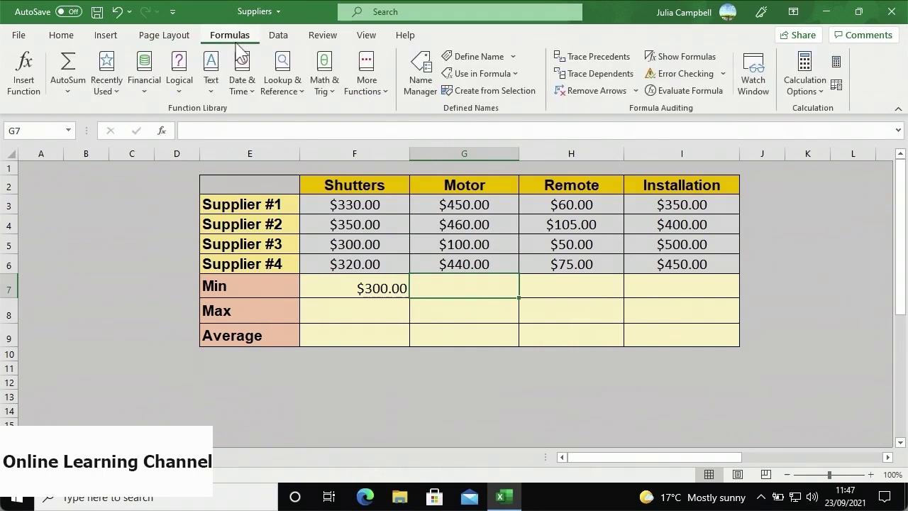
pyautogui.click(74, 95)
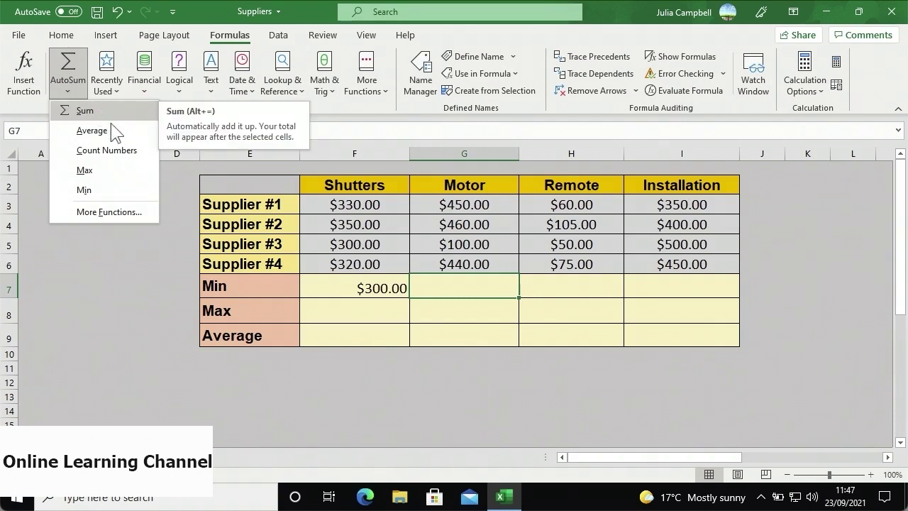
pyautogui.click(108, 190)
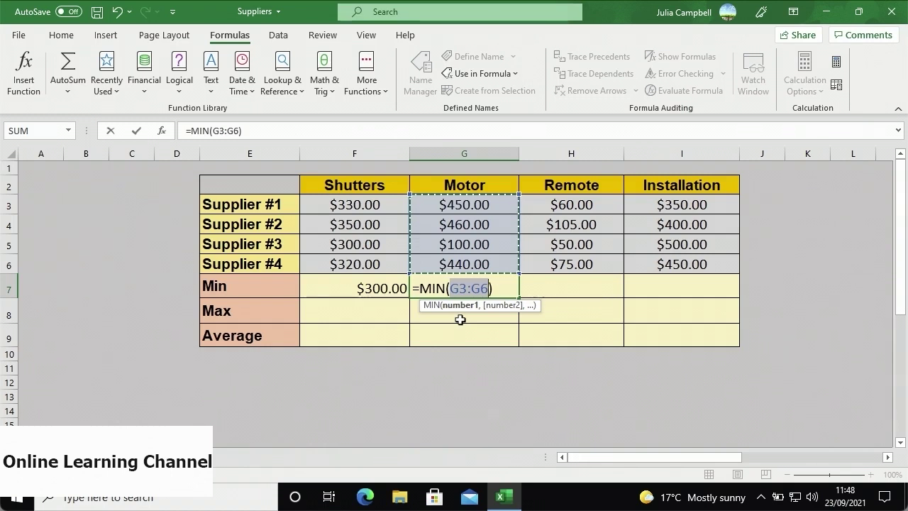
pyautogui.press('Return')
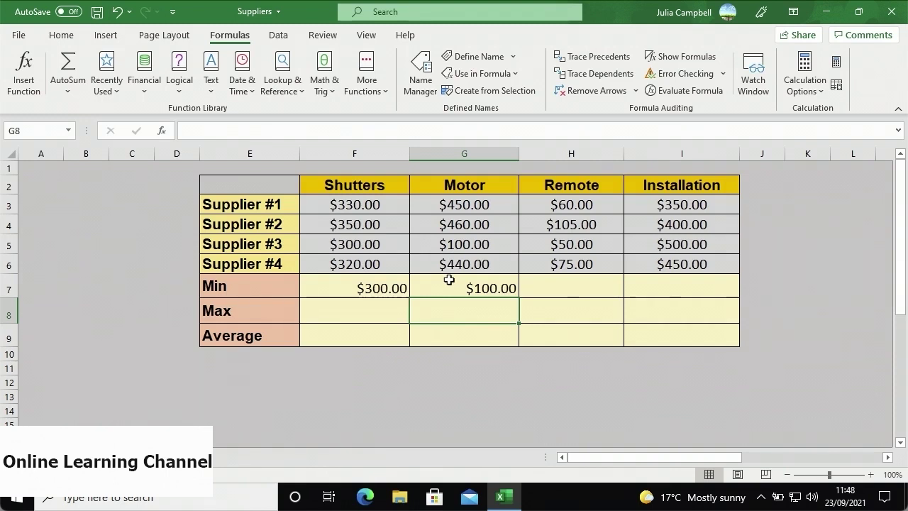
# - Calculate the maximum Shutters cost in F8 with =MAX(F3:F6)
pyautogui.click(388, 310)
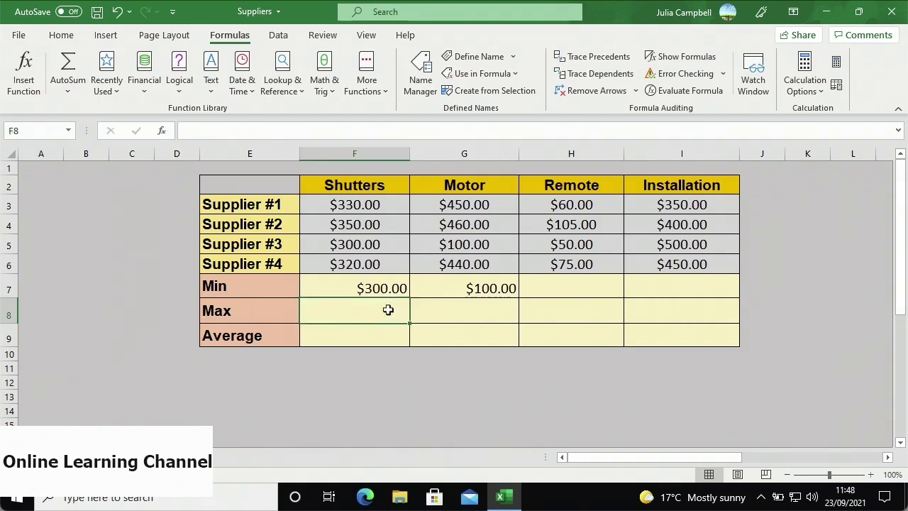
pyautogui.click(79, 97)
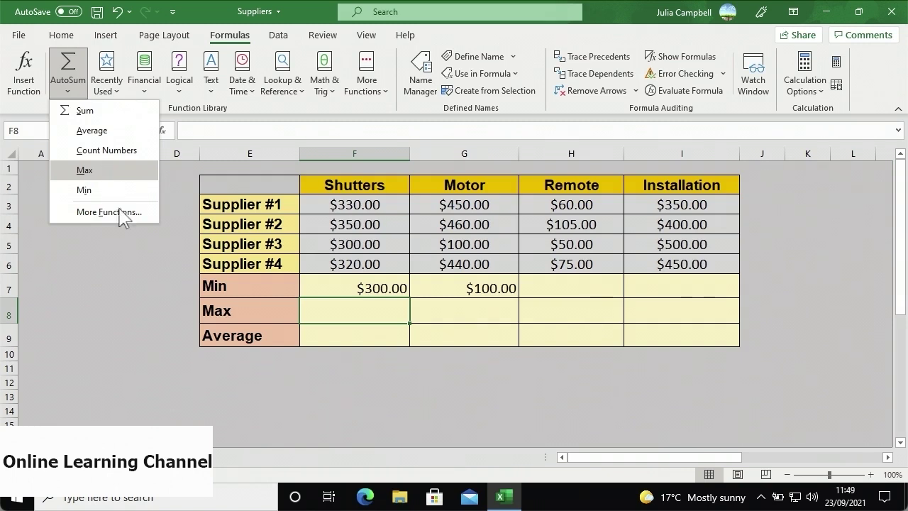
pyautogui.click(132, 246)
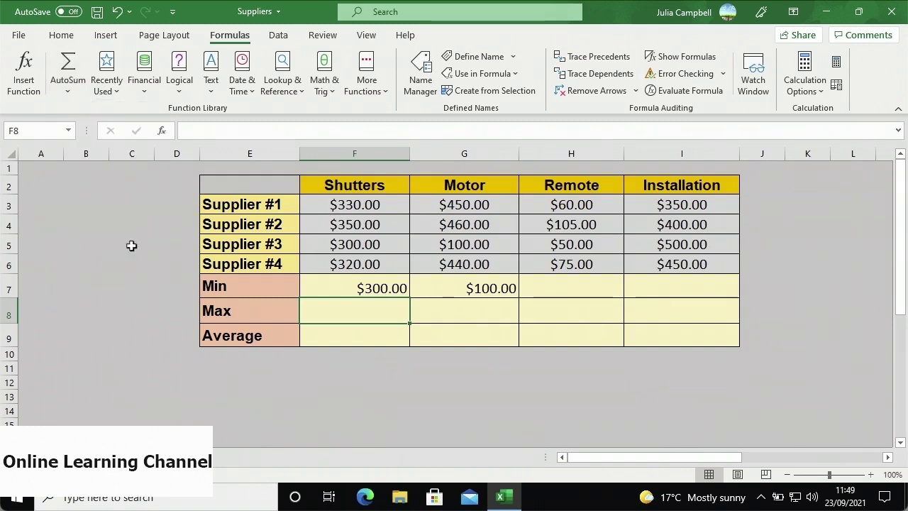
pyautogui.write('=MAX(')
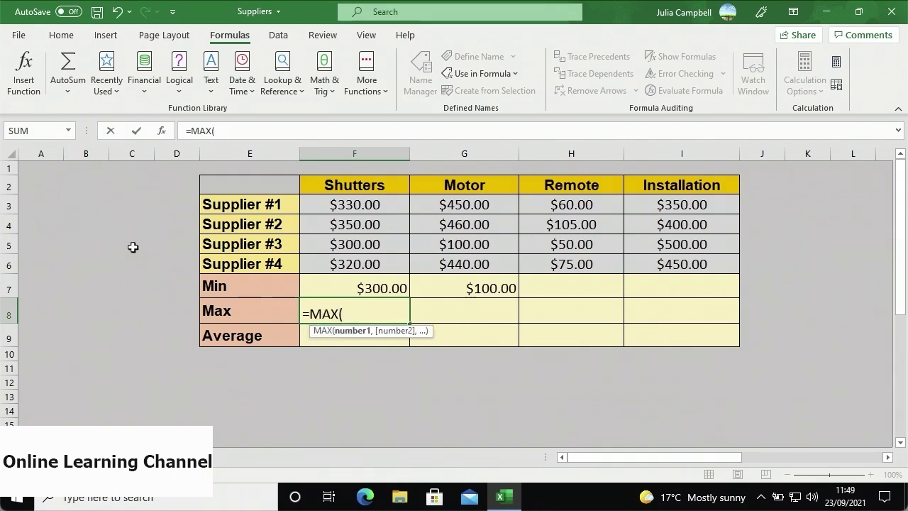
pyautogui.moveTo(310, 205); pyautogui.dragTo(315, 260)
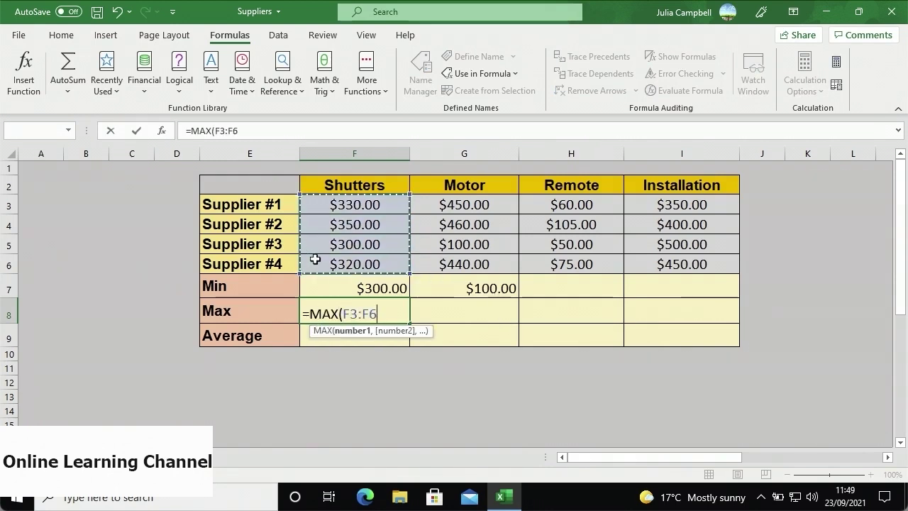
pyautogui.write(')')
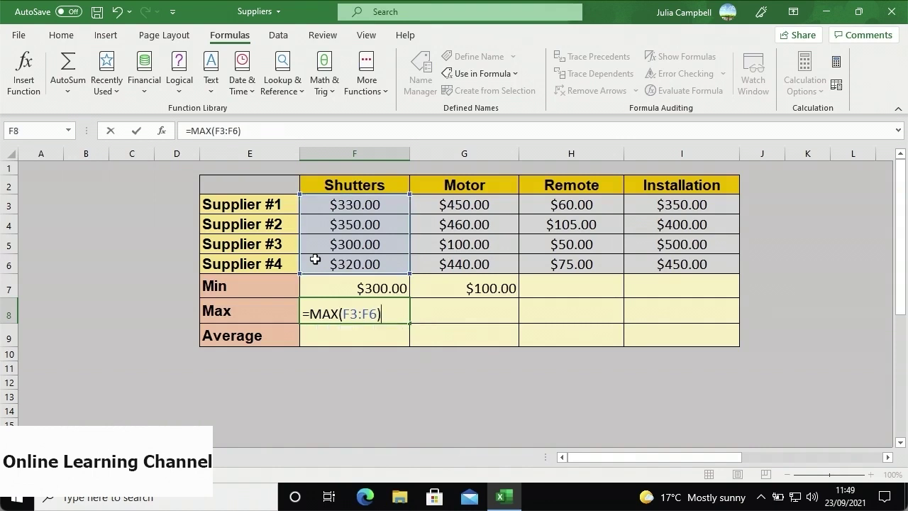
pyautogui.press('Return')
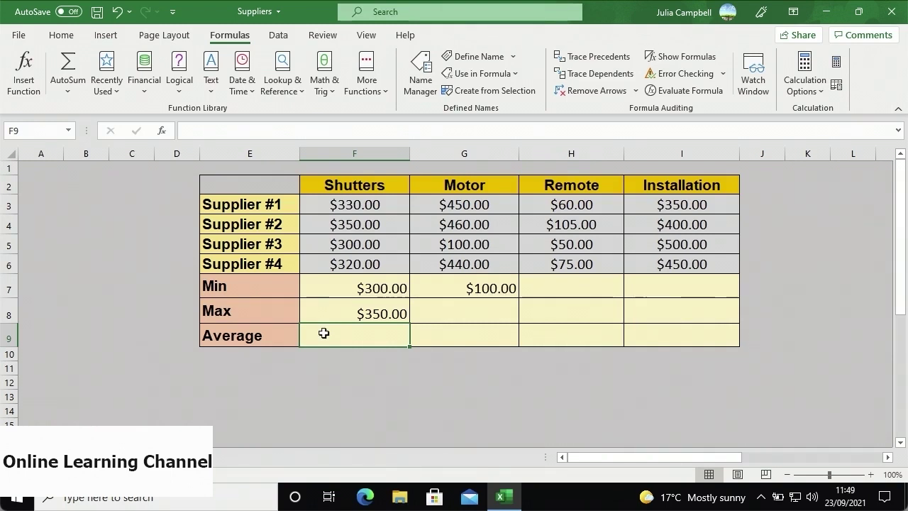
# - Average the Shutters minimum and maximum in F9 with =AVERAGE(F7:F8)
pyautogui.write('=AVERAGE(')
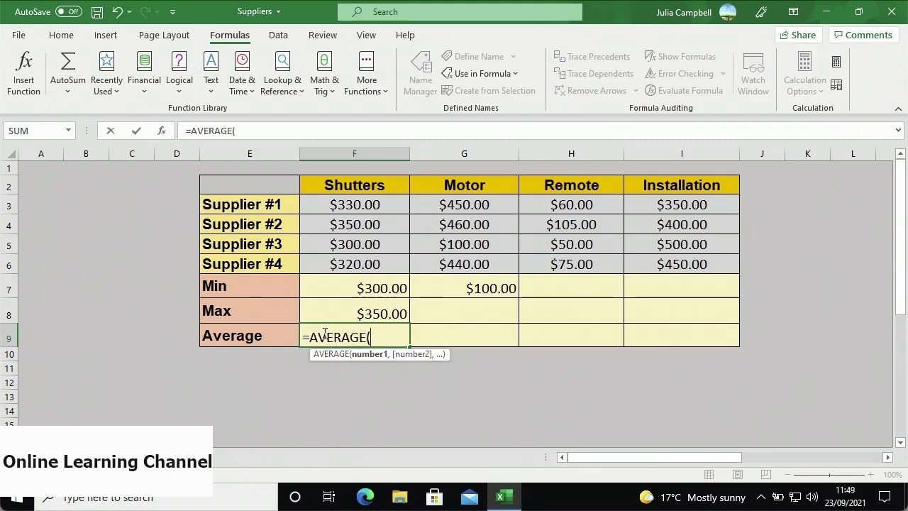
pyautogui.click(336, 287)
pyautogui.moveTo(337, 303); pyautogui.dragTo(336, 310)
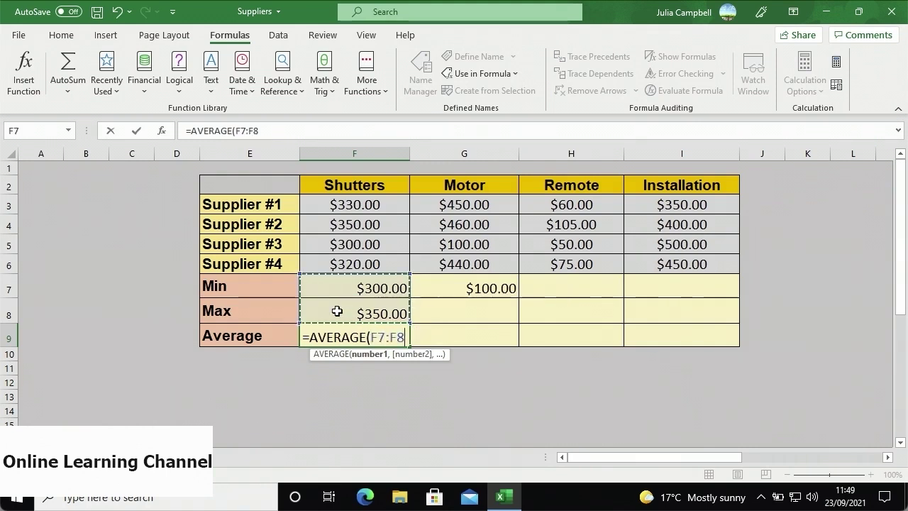
pyautogui.write(')')
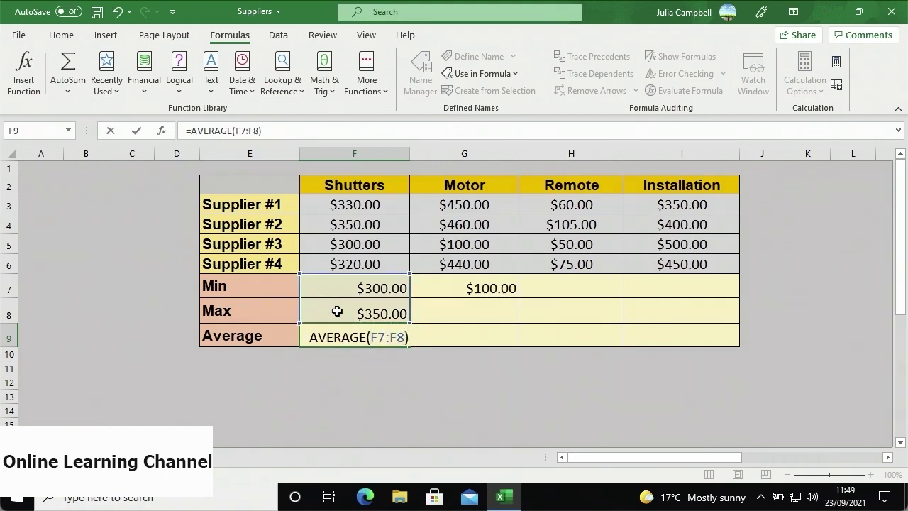
pyautogui.press('Return')
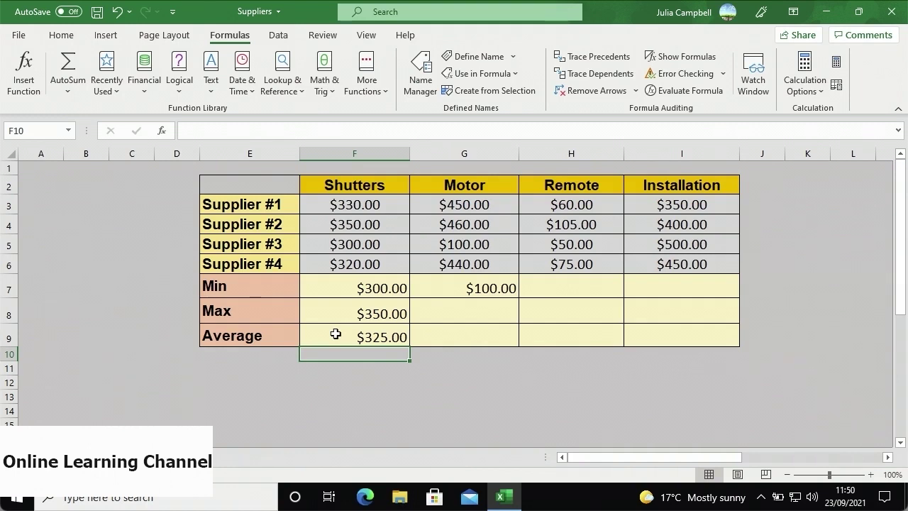
# - Display the worksheet's formulas to review the Min, Max and Average calculations, and switch back to showing values
pyautogui.click(336, 334)
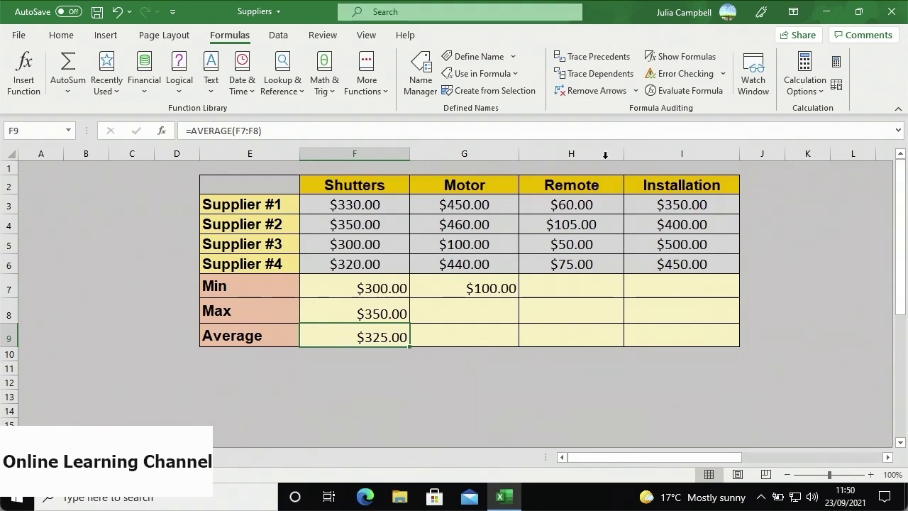
pyautogui.click(674, 63)
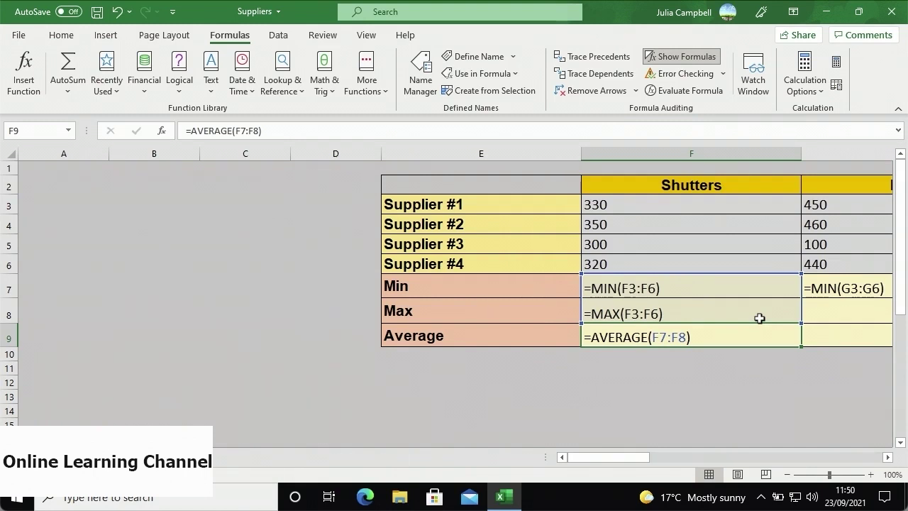
pyautogui.click(693, 61)
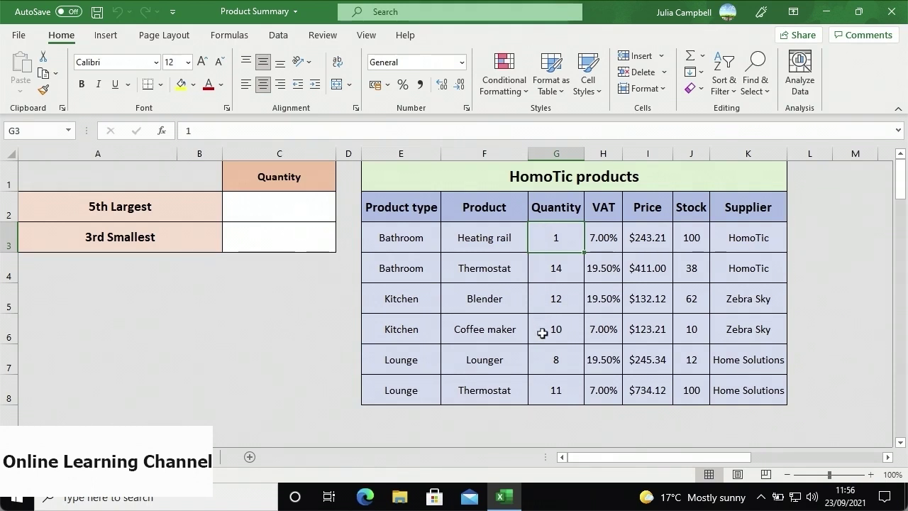
# - Find the 5th largest quantity in C2 with =LARGE(G3:G8,5)
pyautogui.click(322, 213)
pyautogui.write('=')
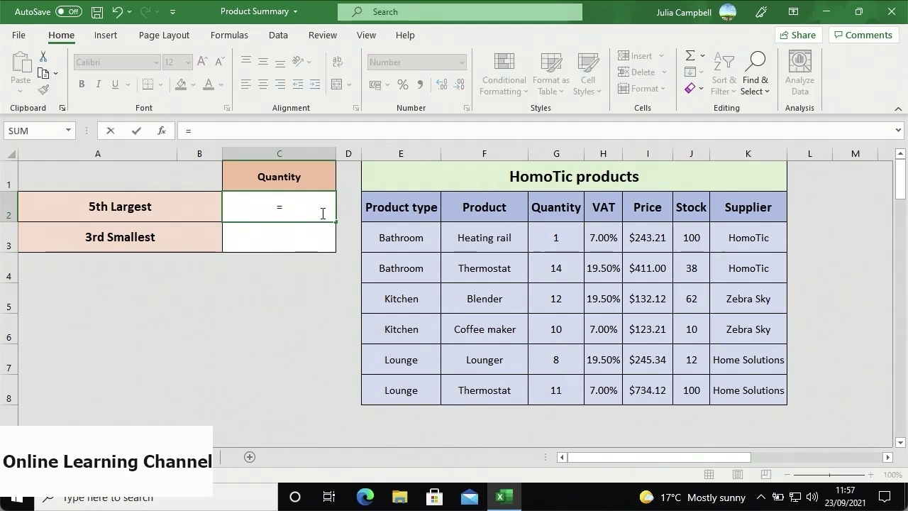
pyautogui.write('LARGE(')
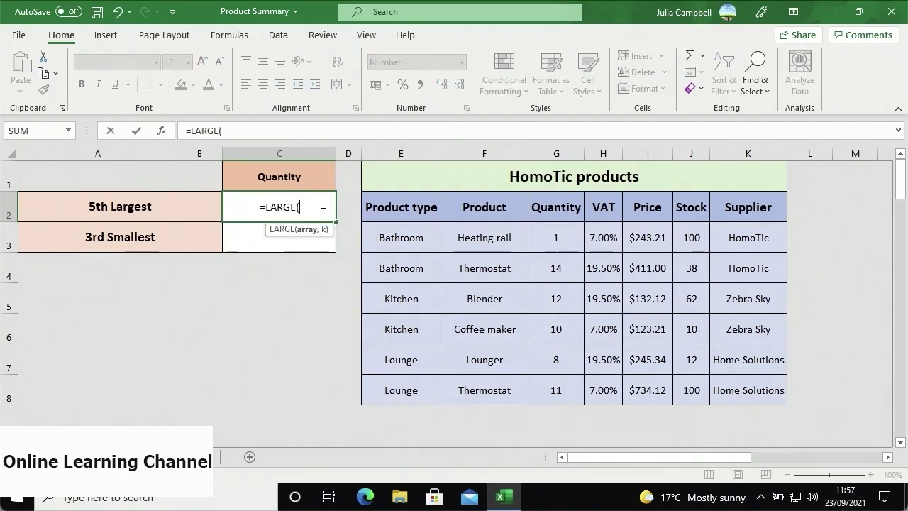
pyautogui.moveTo(548, 235); pyautogui.dragTo(551, 389)
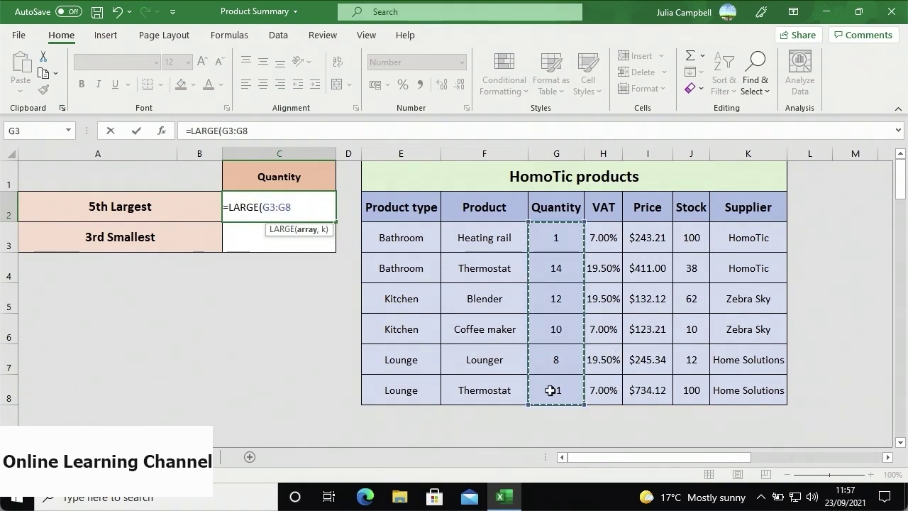
pyautogui.write(',')
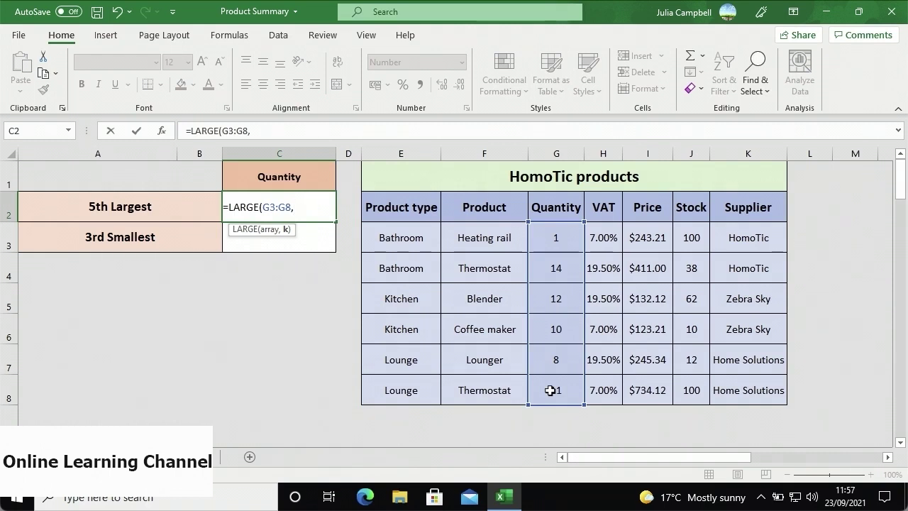
pyautogui.write('5')
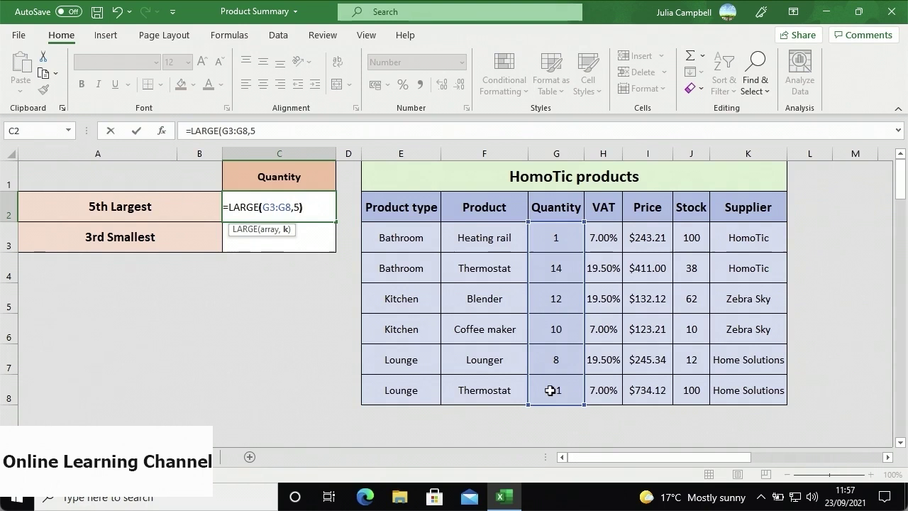
pyautogui.write(')')
pyautogui.press('Return')
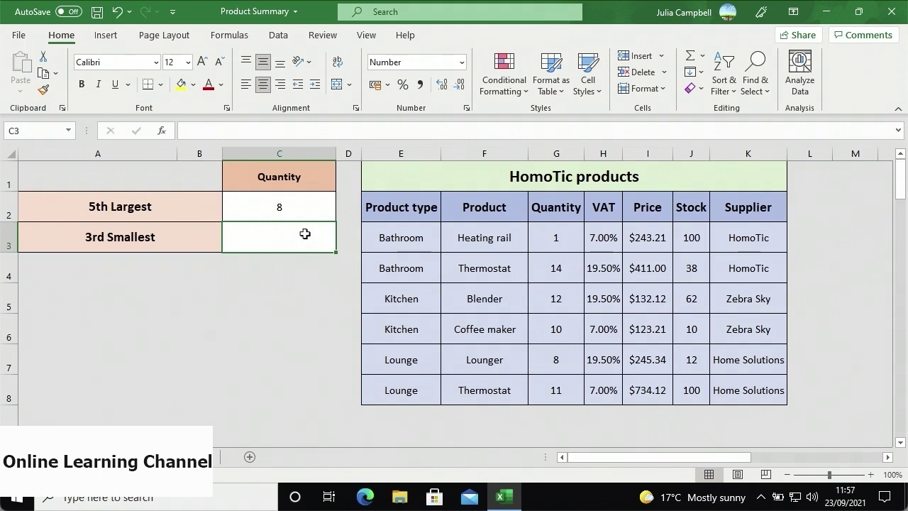
# - Find the 3rd smallest quantity in C3 with =SMALL(G3:G8,3)
pyautogui.write('=SMALL(')
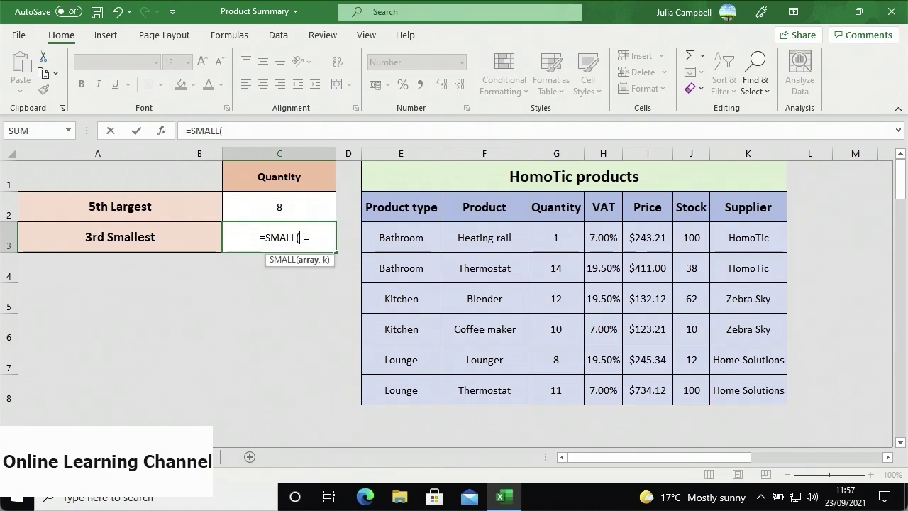
pyautogui.moveTo(541, 239); pyautogui.dragTo(558, 392)
pyautogui.write(',')
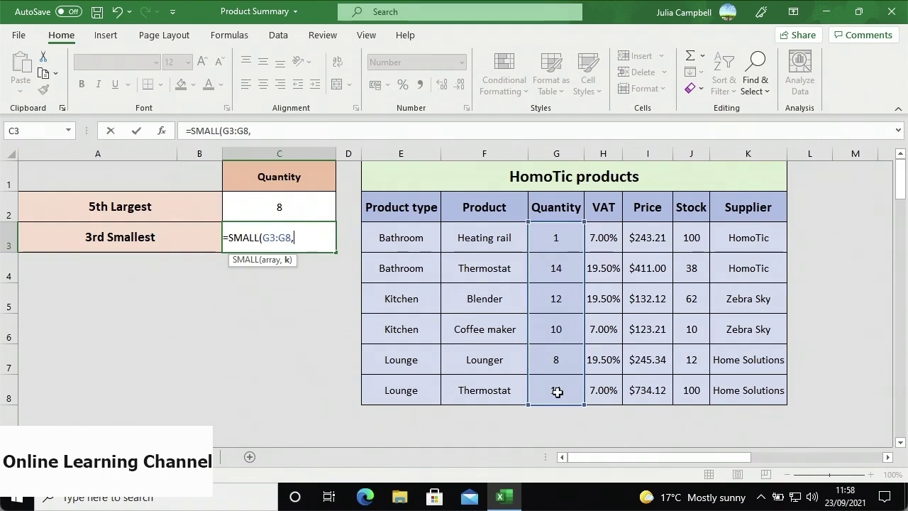
pyautogui.write('3)')
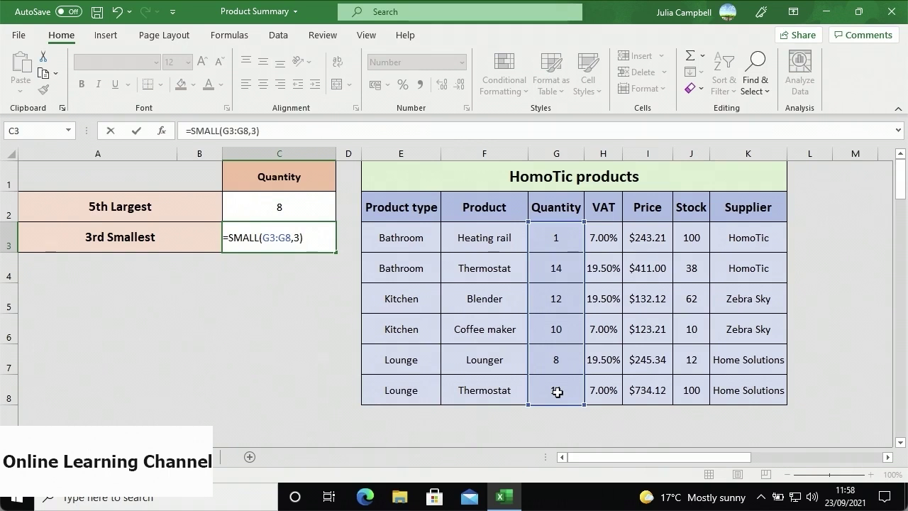
pyautogui.press('Return')
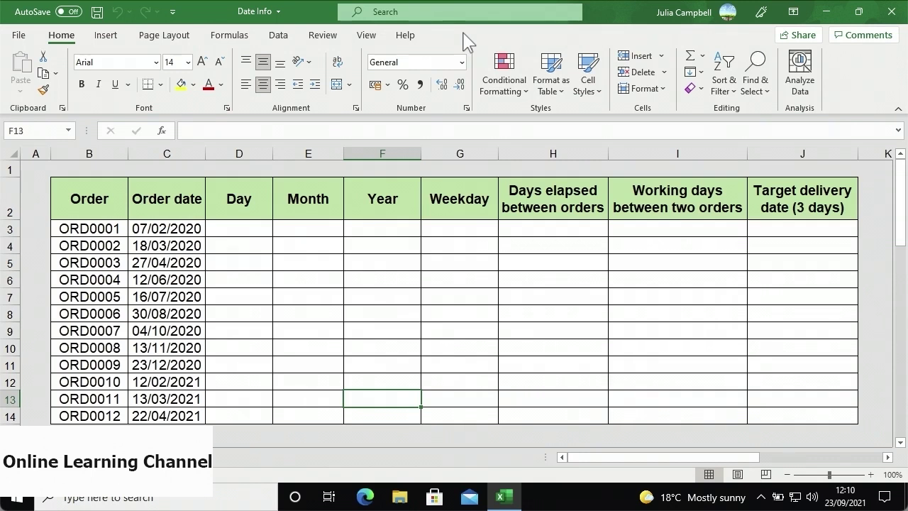
# - Extract the day of the first order's date in D3 of the Date Info workbook with =DAY(C3)
pyautogui.click(260, 231)
pyautogui.write('=DAY(')
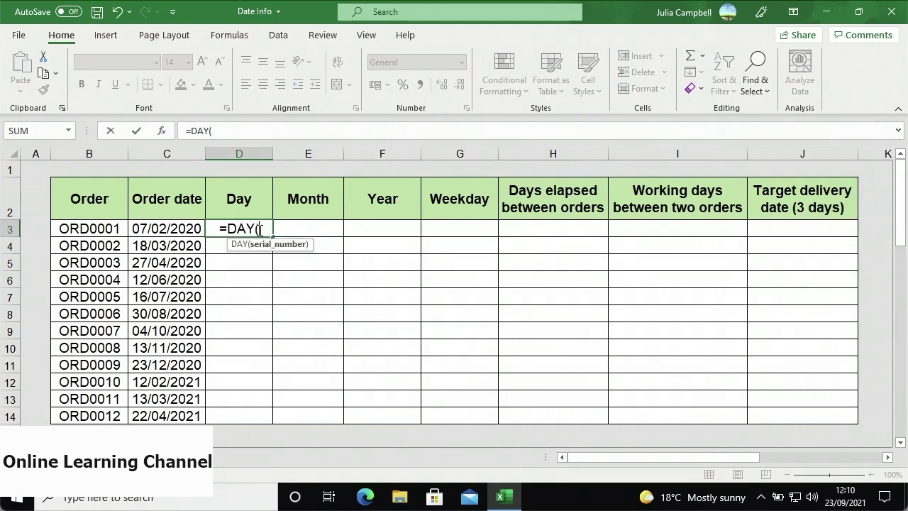
pyautogui.click(198, 230)
pyautogui.write(')')
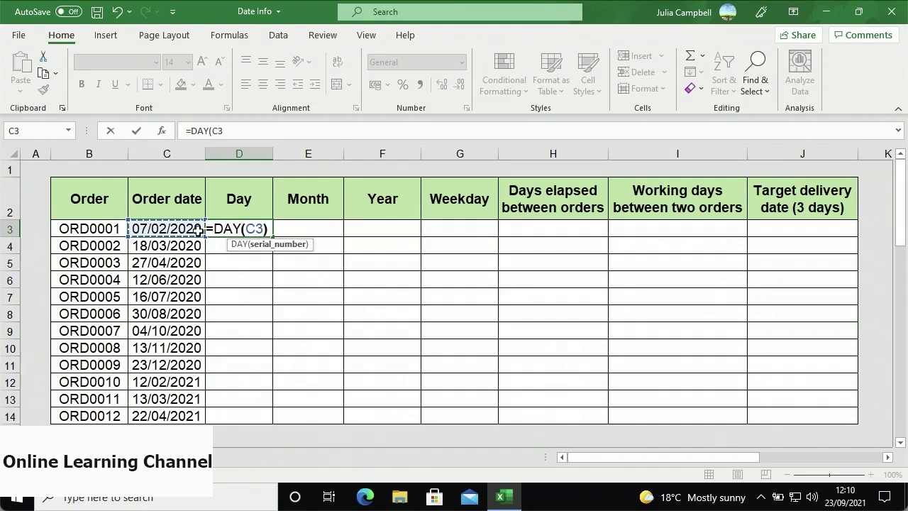
pyautogui.press('Return')
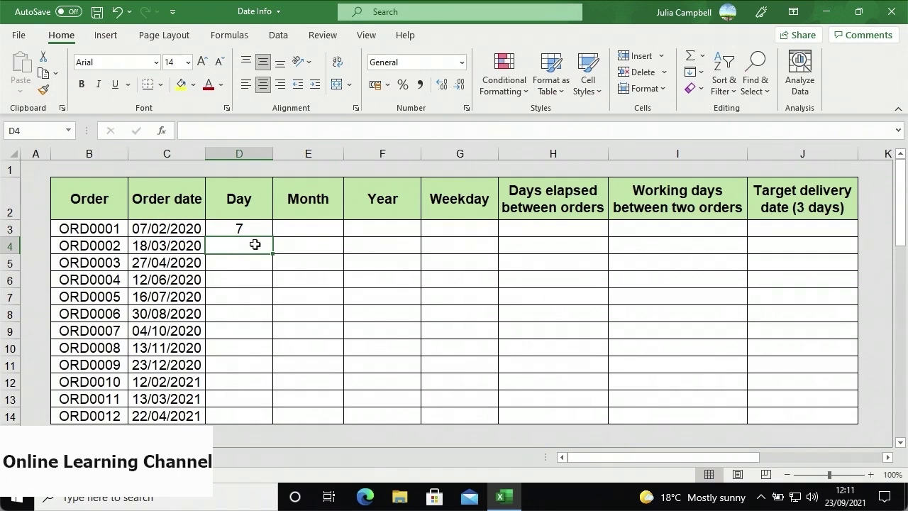
# - Extract the month of the first order's date in E3 with =MONTH(C3)
pyautogui.click(278, 228)
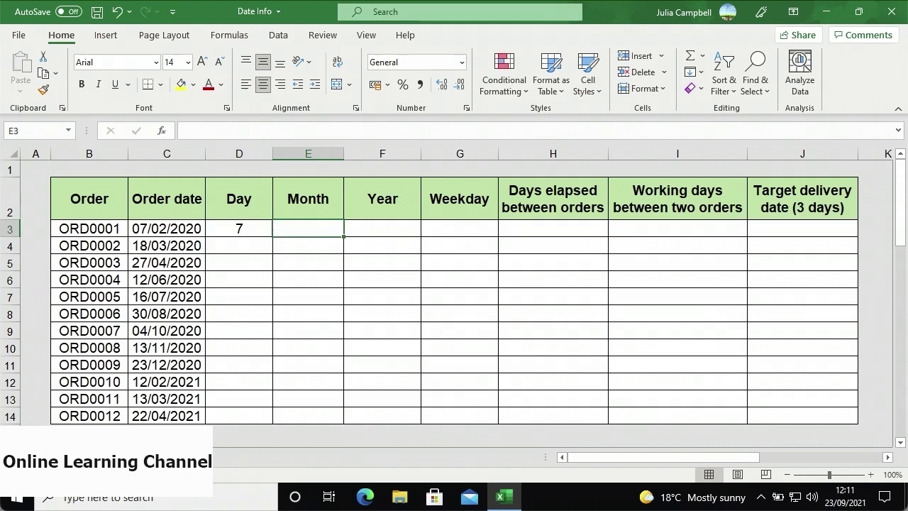
pyautogui.write('=MONTH(')
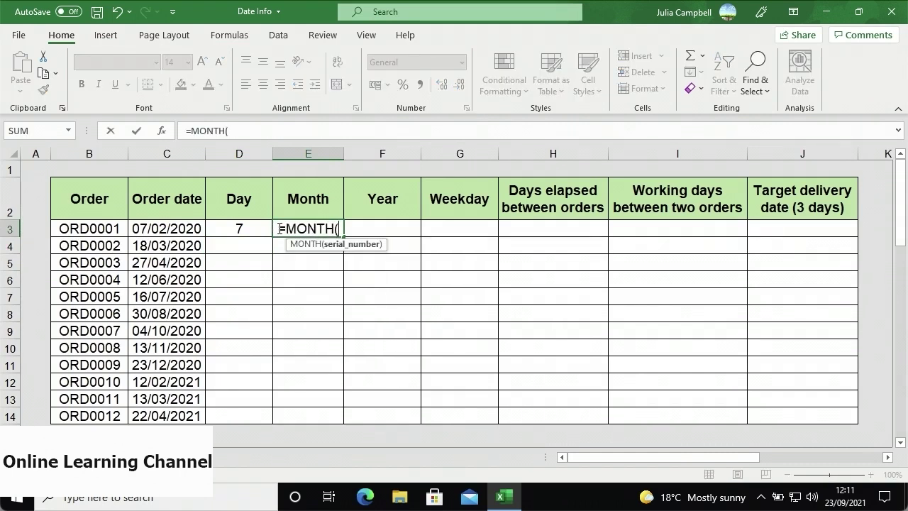
pyautogui.click(199, 230)
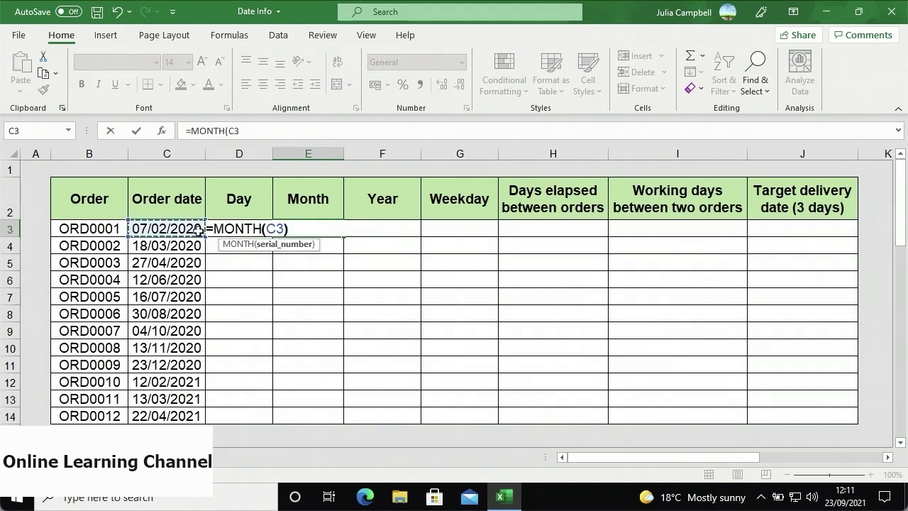
pyautogui.write(')')
pyautogui.press('Return')
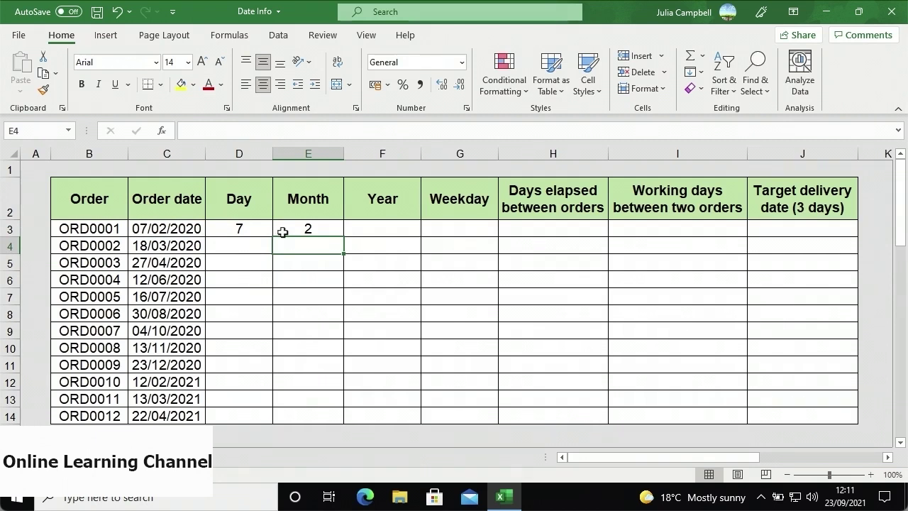
# - Extract the year of the first order's date in F3 with =YEAR(C3)
pyautogui.click(357, 232)
pyautogui.write('=YEAR(')
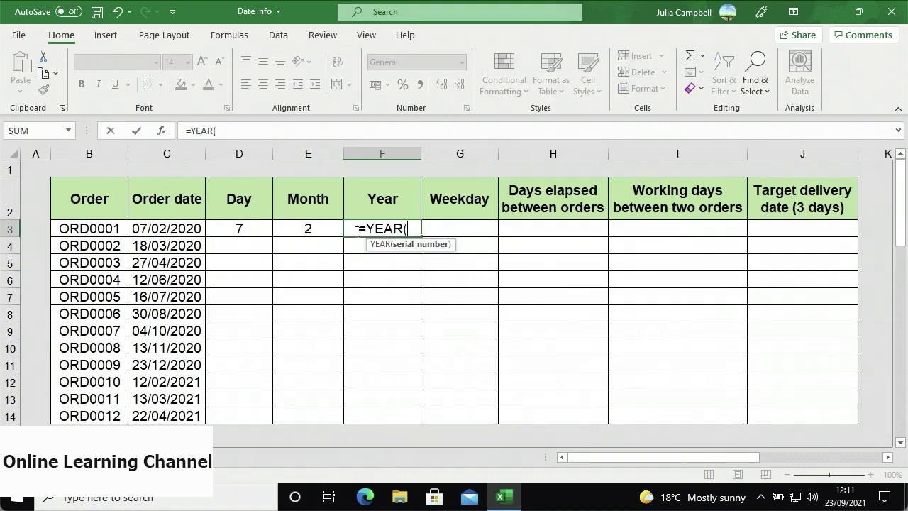
pyautogui.click(202, 229)
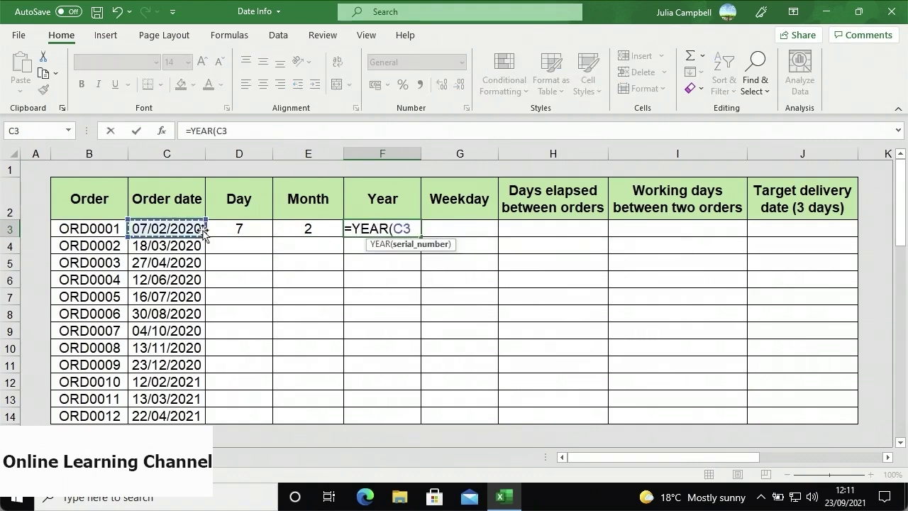
pyautogui.write(')')
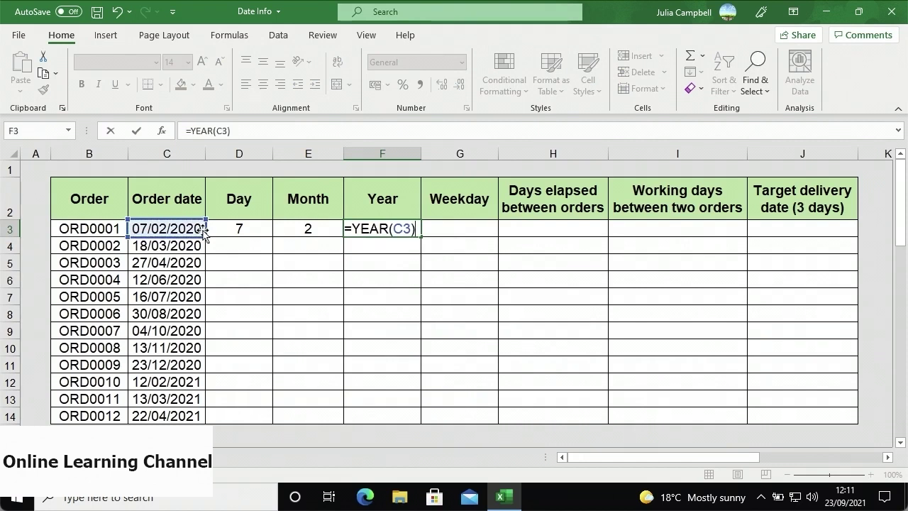
pyautogui.press('Return')
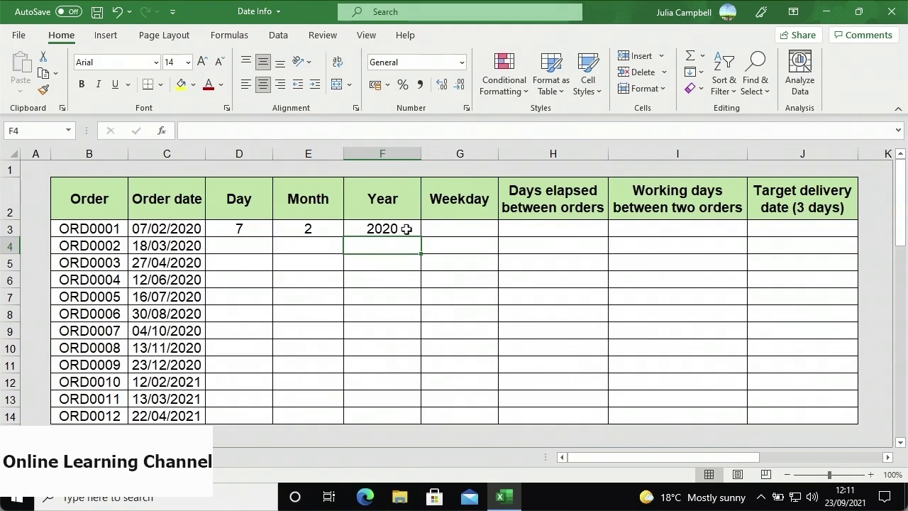
# - Calculate the first order's weekday number in G3 with =WEEKDAY(C3,2), counting 1 (Monday) through 7 (Sunday)
pyautogui.click(453, 228)
pyautogui.write('=')
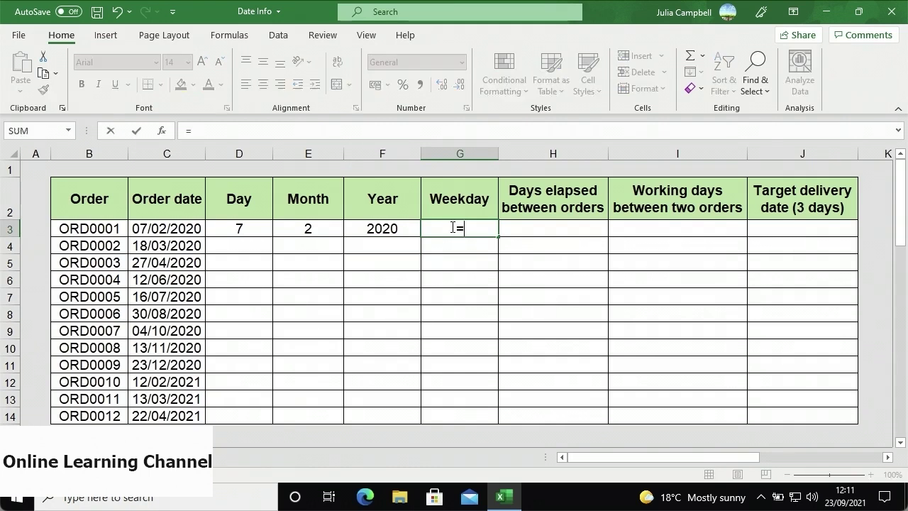
pyautogui.write('WEEKDAY(')
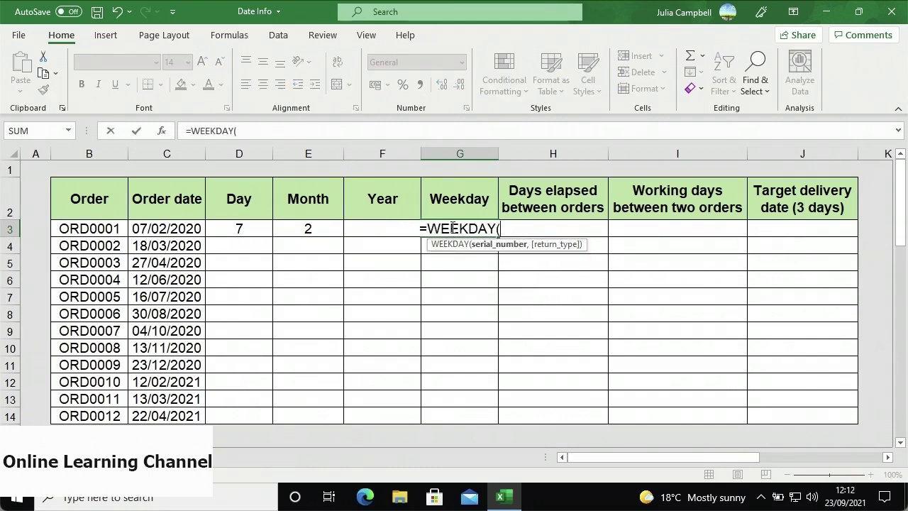
pyautogui.click(201, 229)
pyautogui.write(',')
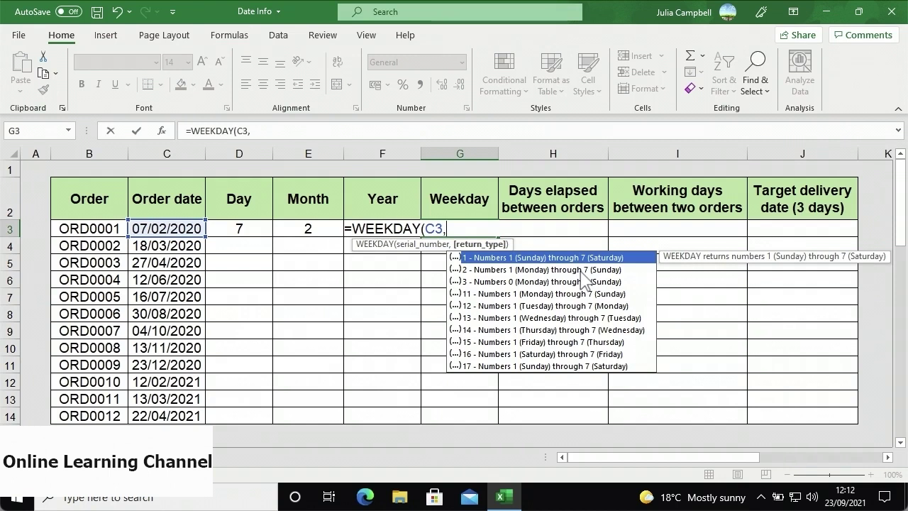
pyautogui.doubleClick(579, 270)
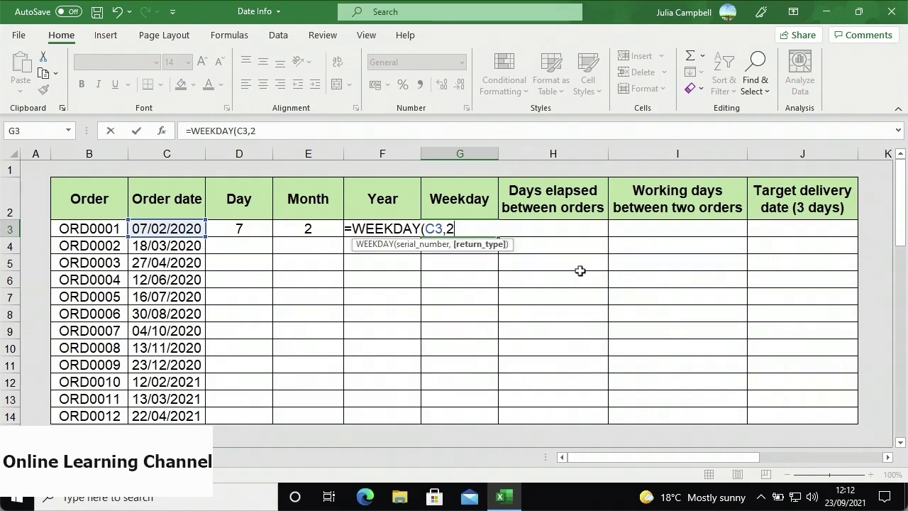
pyautogui.write(')')
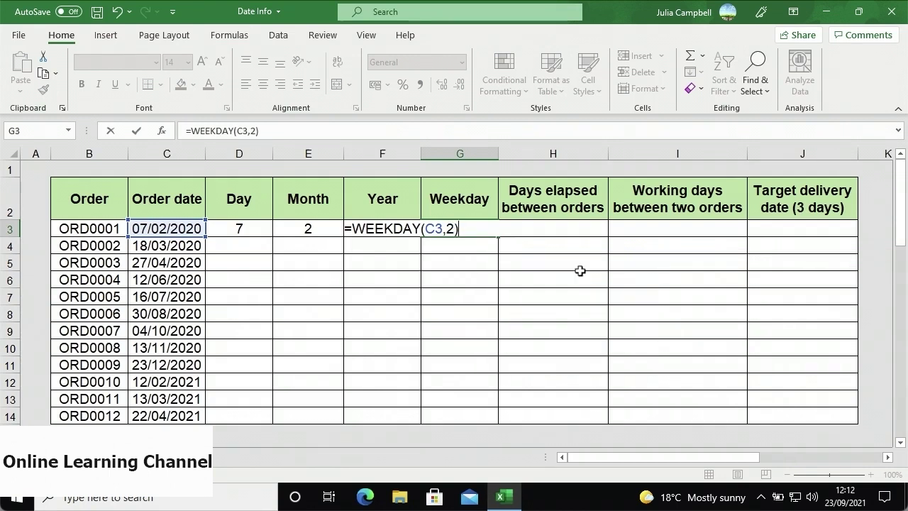
pyautogui.press('Return')
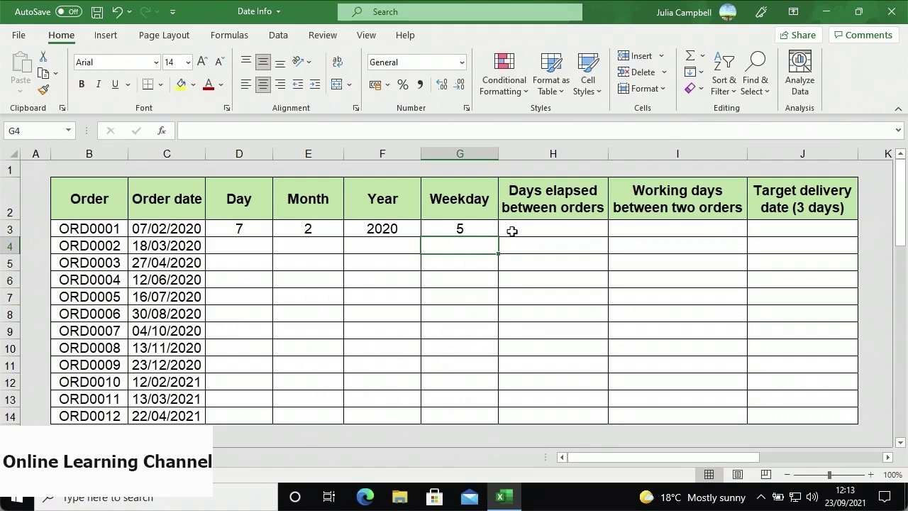
# - Calculate the days elapsed between the first two orders in H3 with =DAYS360(C3,C4,TRUE), using the European method
pyautogui.click(511, 231)
pyautogui.write('=')
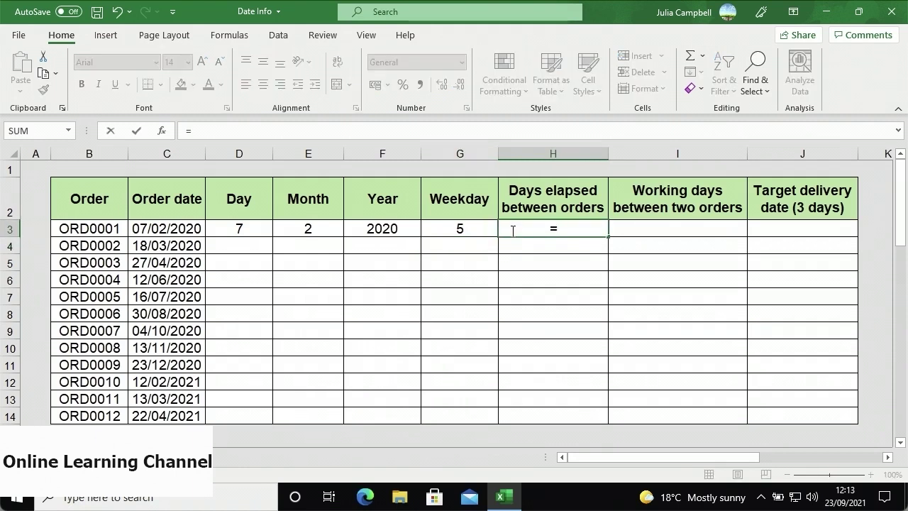
pyautogui.write('DAYS360(')
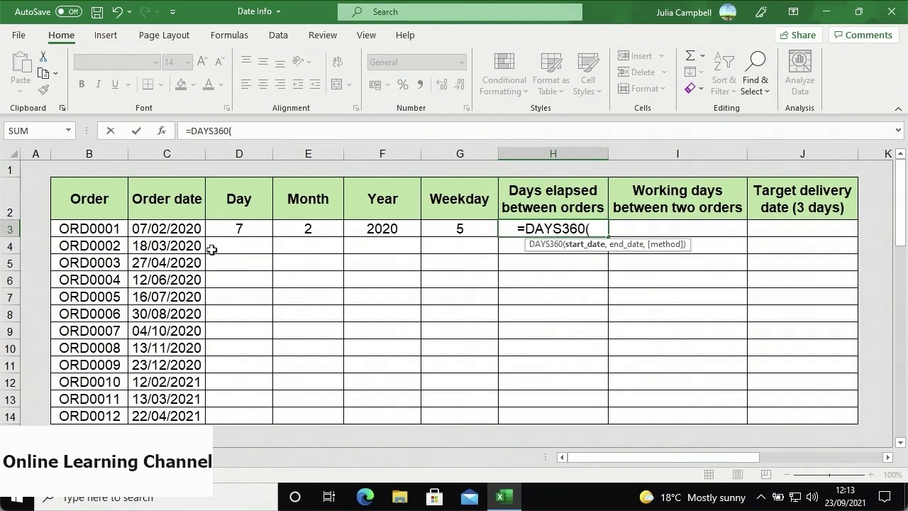
pyautogui.click(194, 231)
pyautogui.write(',')
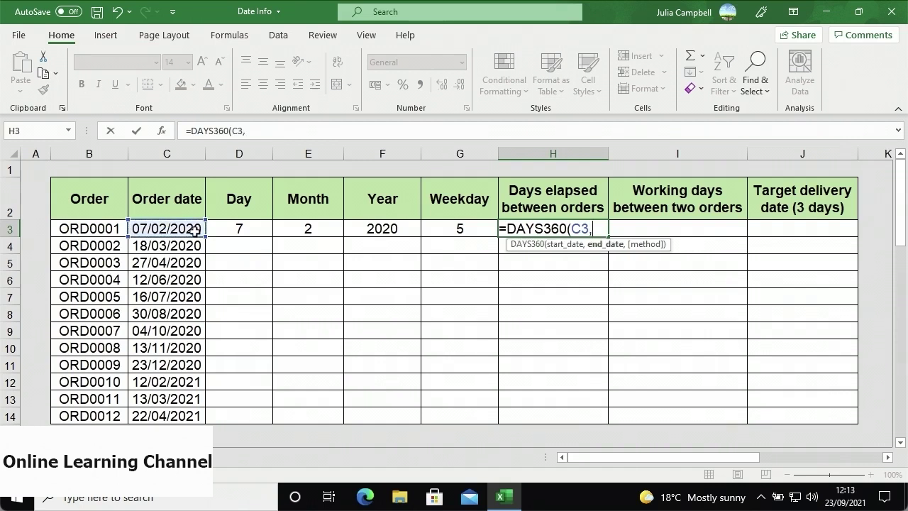
pyautogui.click(192, 247)
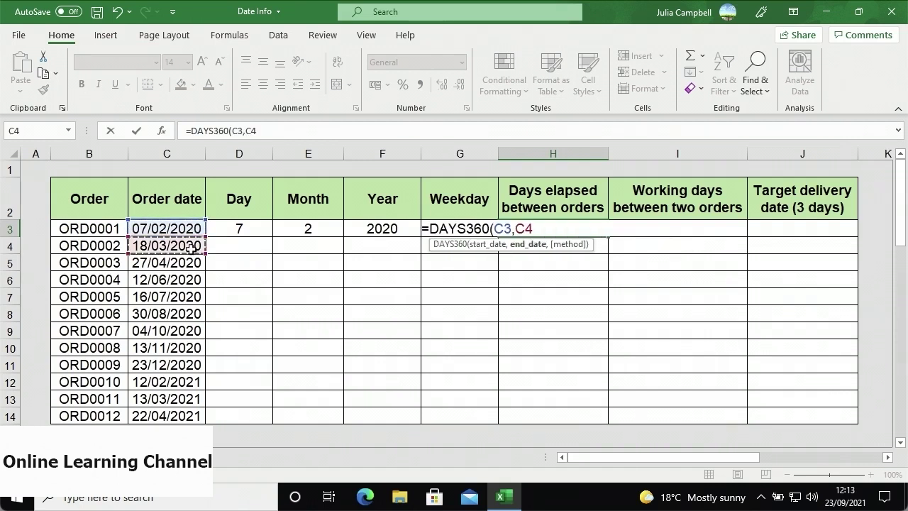
pyautogui.write(',')
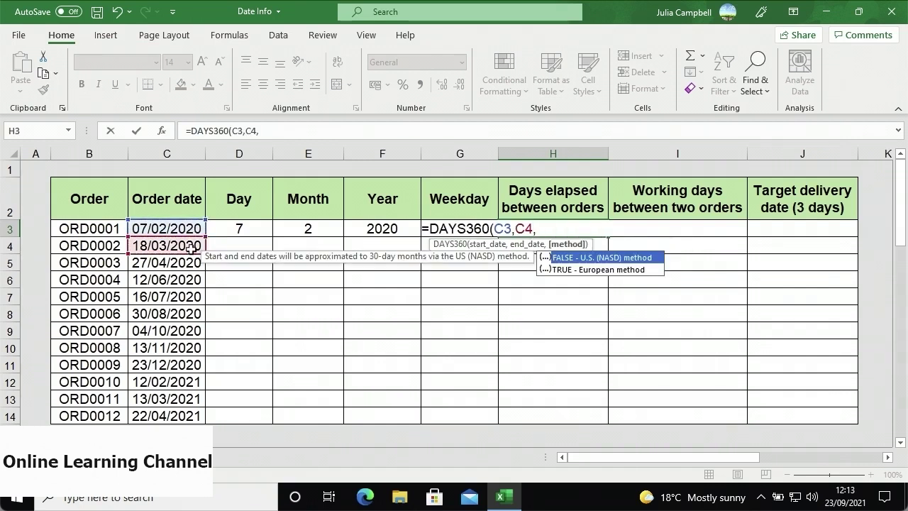
pyautogui.doubleClick(563, 270)
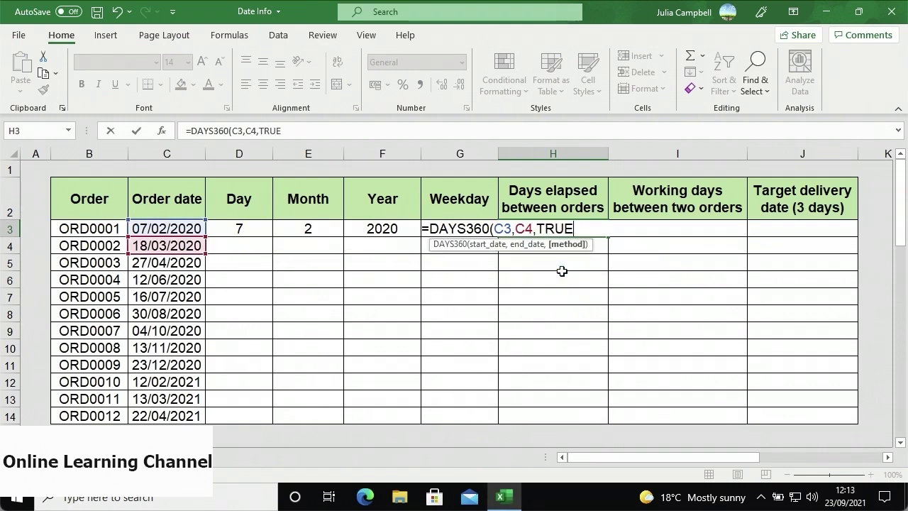
pyautogui.write(')')
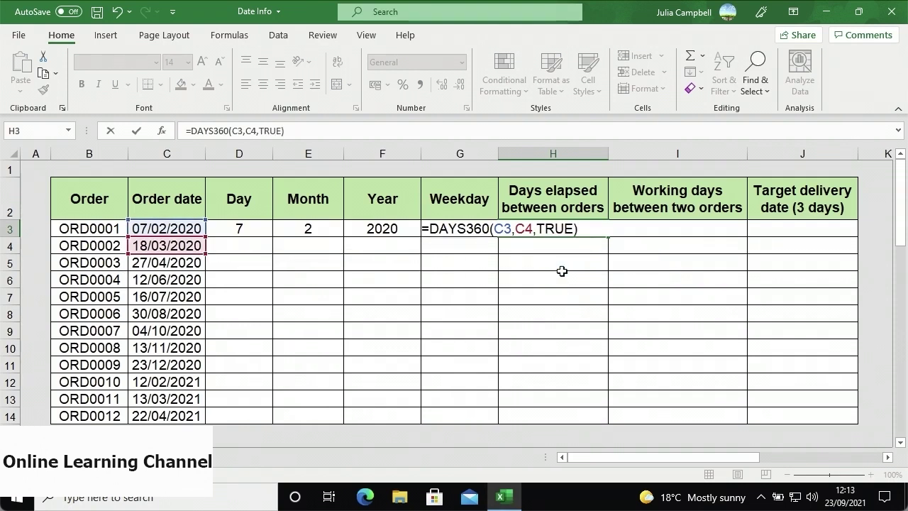
pyautogui.press('Return')
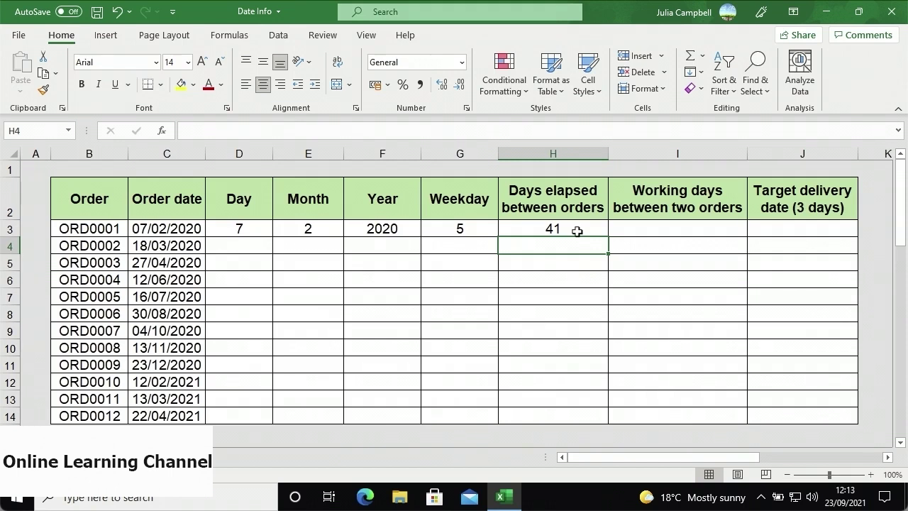
# - Calculate the working days between the first two orders in I3 with =NETWORKDAYS(C3,C4,C3), treating the first order date as a holiday
pyautogui.click(614, 231)
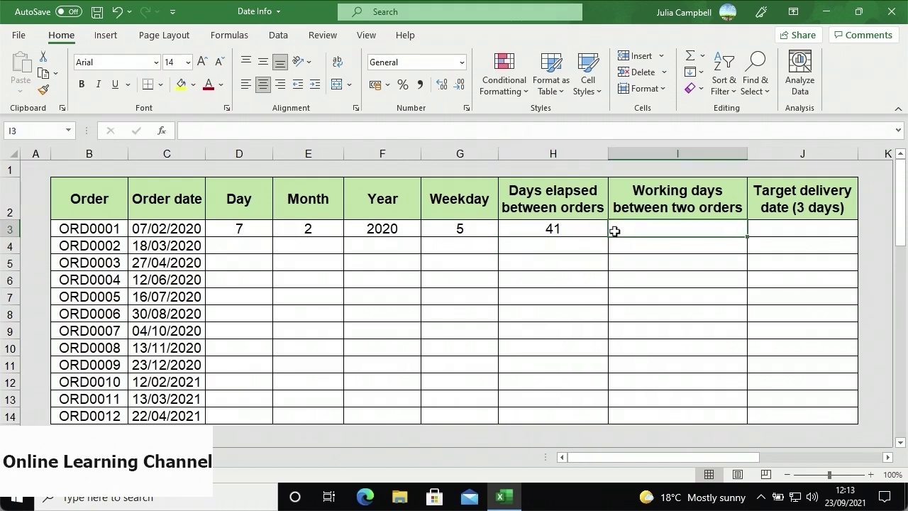
pyautogui.write('=NET')
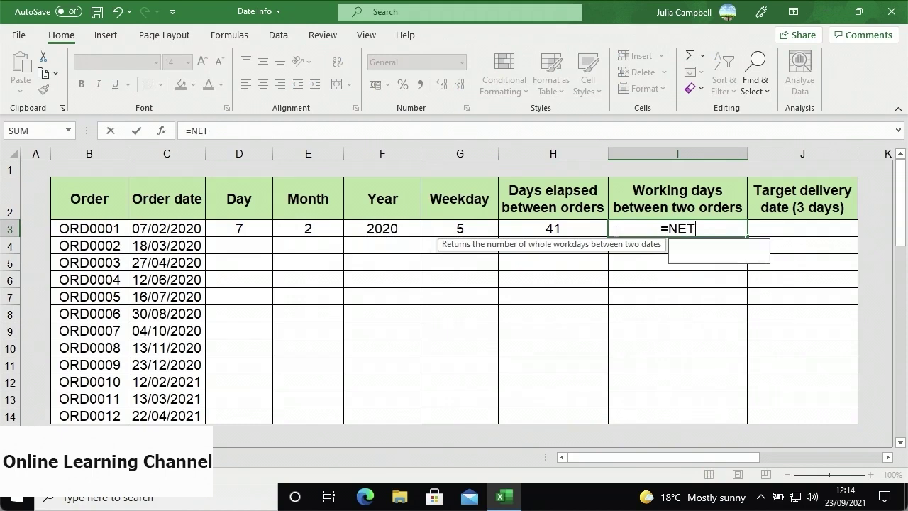
pyautogui.write('WORKDAYS(')
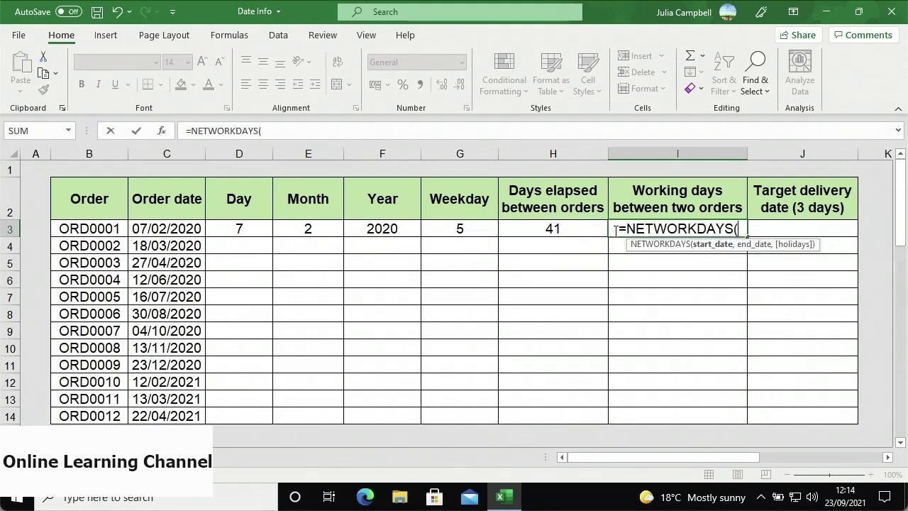
pyautogui.click(193, 229)
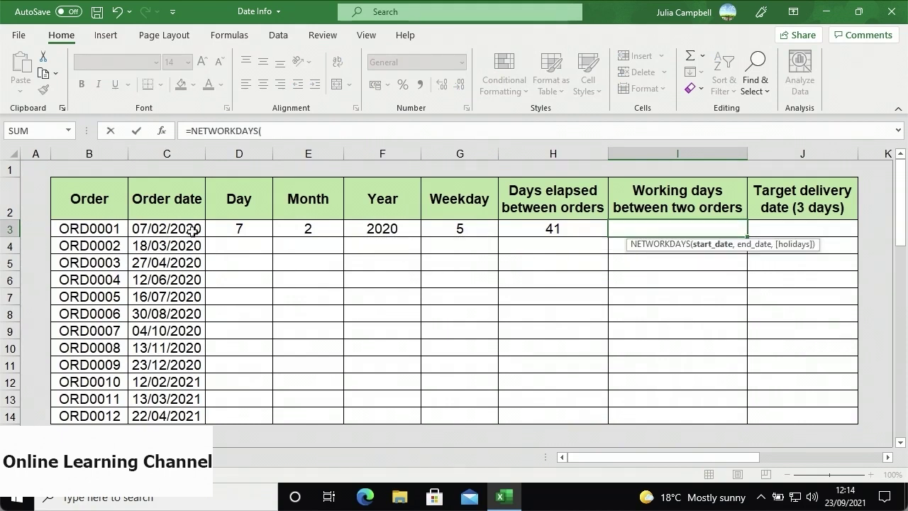
pyautogui.write(',')
pyautogui.click(190, 246)
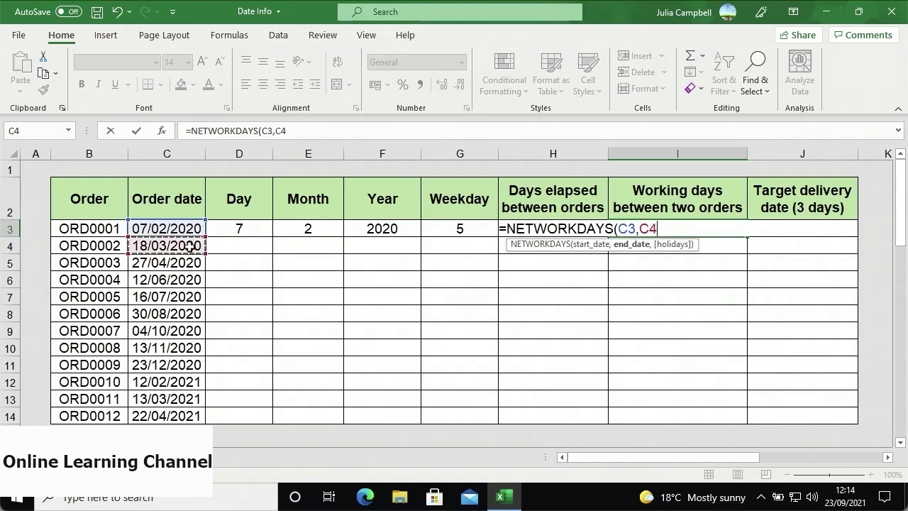
pyautogui.write(',')
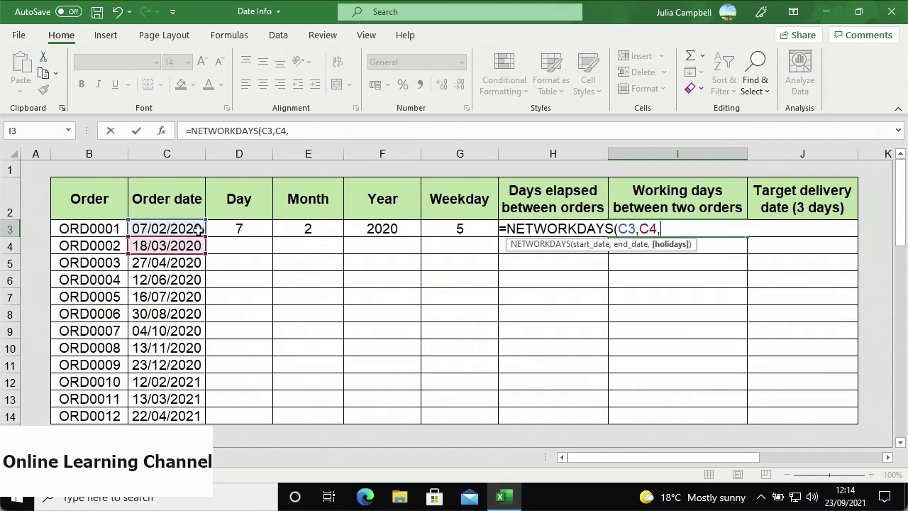
pyautogui.click(199, 230)
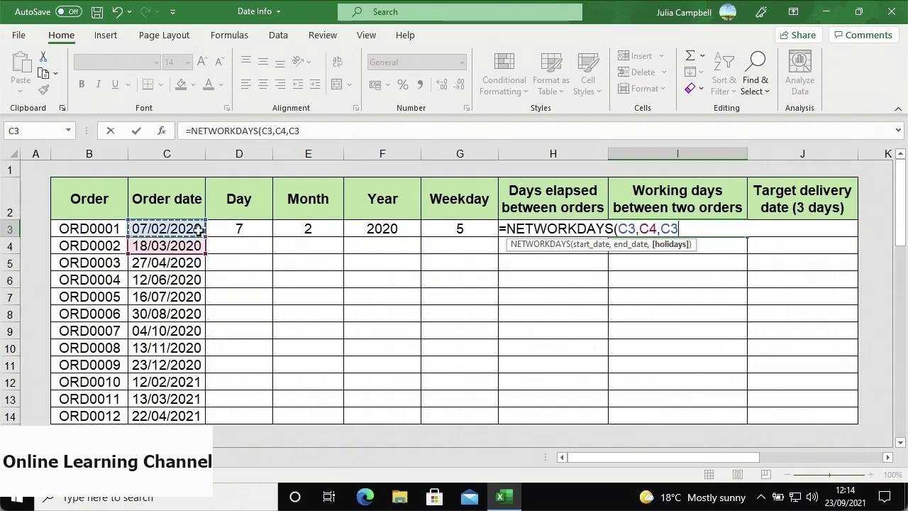
pyautogui.write(')')
pyautogui.press('Return')
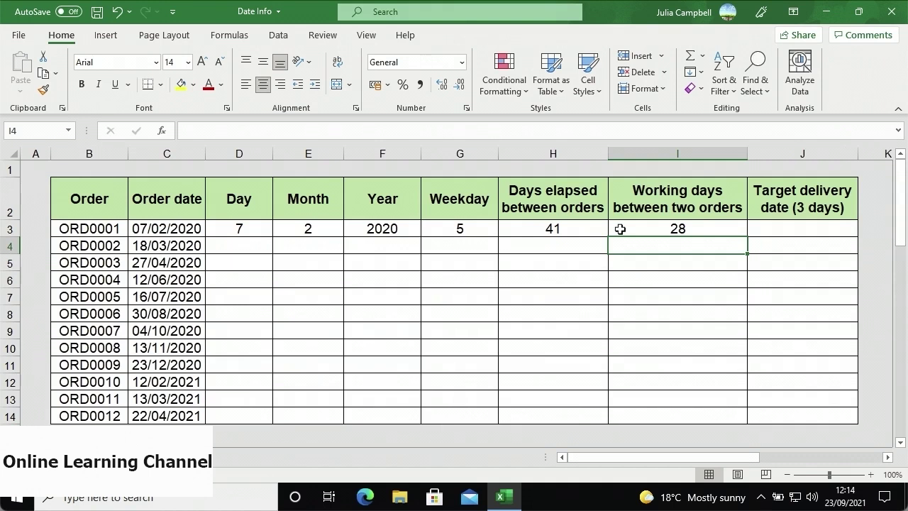
# - Calculate the first order's target delivery date, three working days after ordering, in J3 with =WORKDAY(C3,3)
pyautogui.click(759, 227)
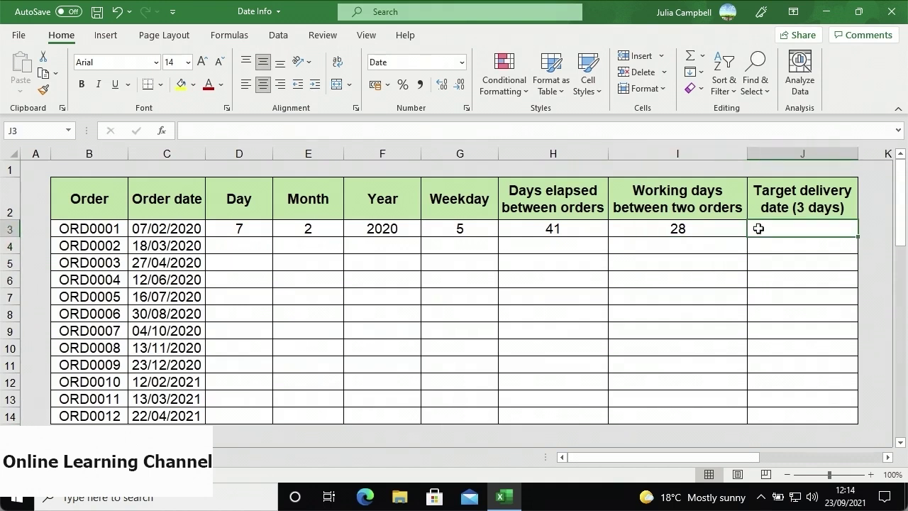
pyautogui.write('=WOR')
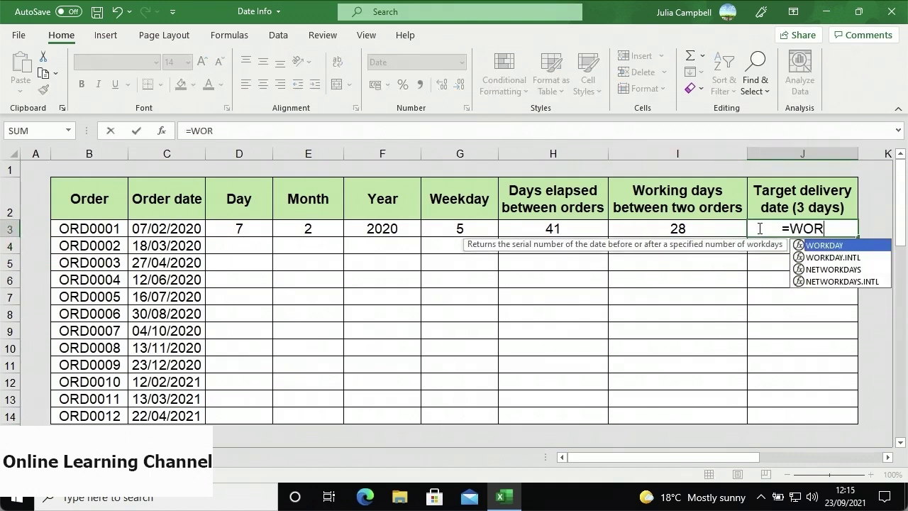
pyautogui.write('KDAY(')
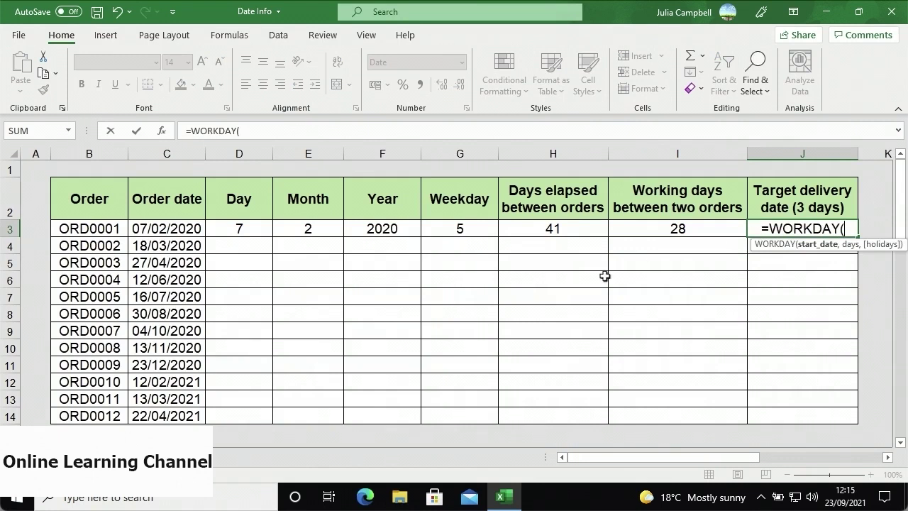
pyautogui.click(185, 231)
pyautogui.write(',')
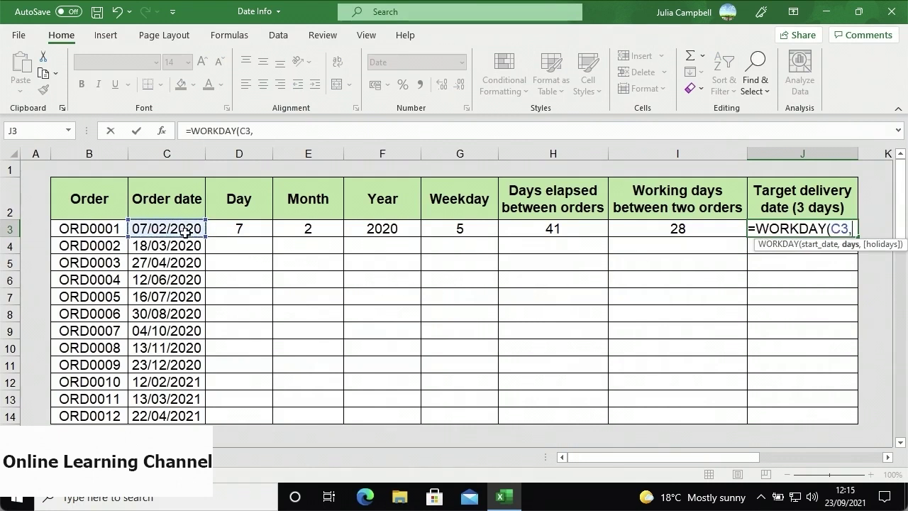
pyautogui.write('3')
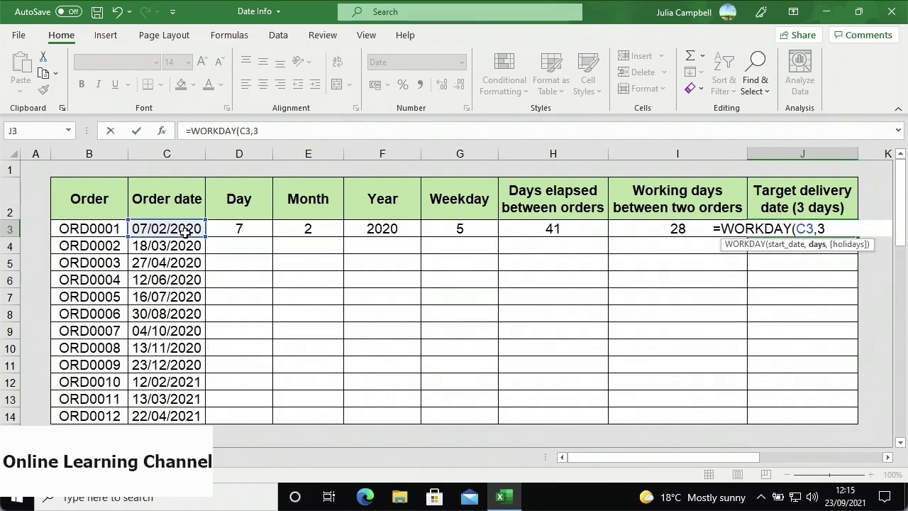
pyautogui.write(')')
pyautogui.press('Return')
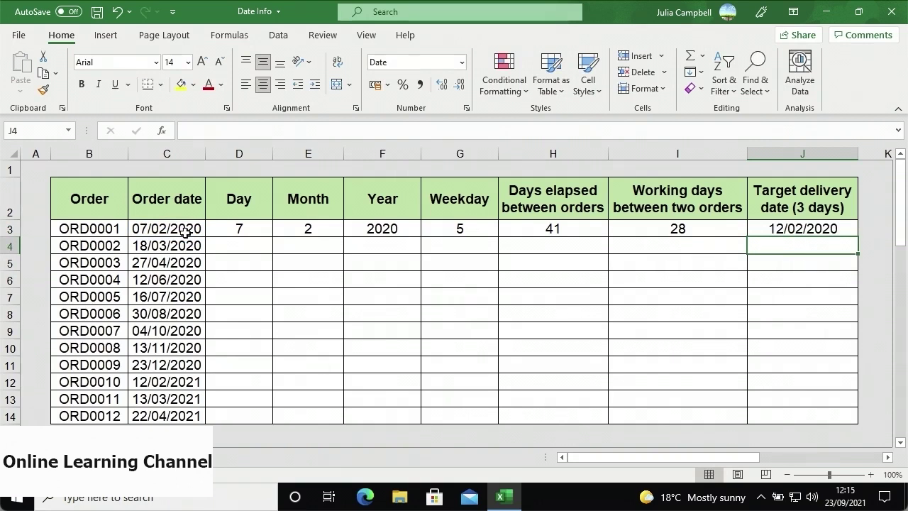
# - Calculate the second order's target delivery date in J4 with =WORKDAY.INTL(C4,3,1), using Saturday and Sunday as the weekend
pyautogui.write('=')
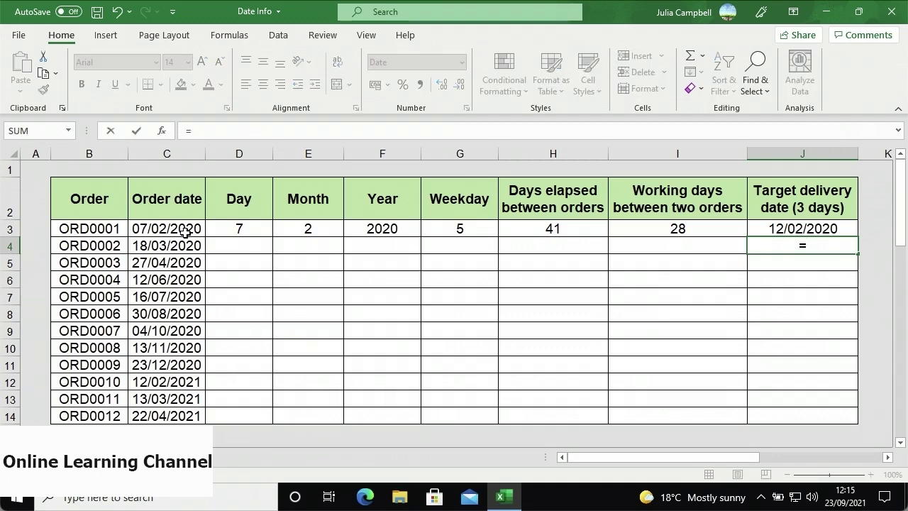
pyautogui.write('WORKDAY.IN')
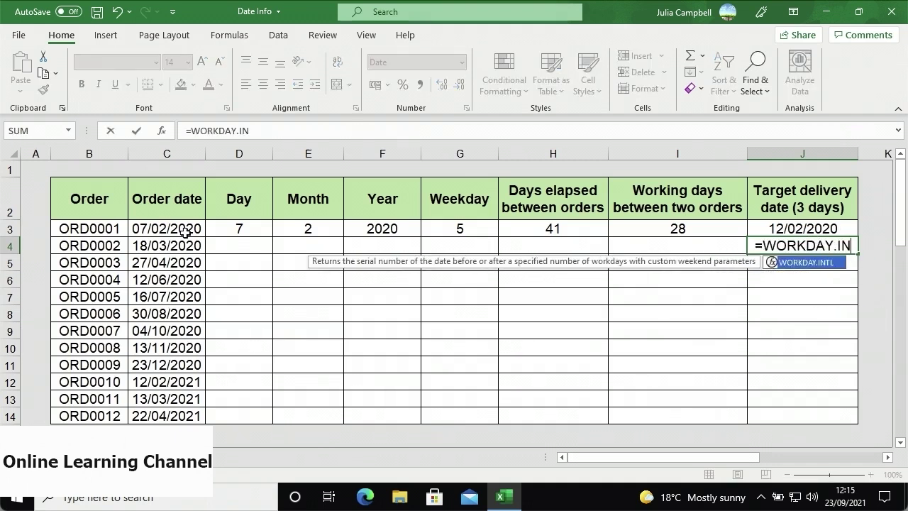
pyautogui.write('TL(')
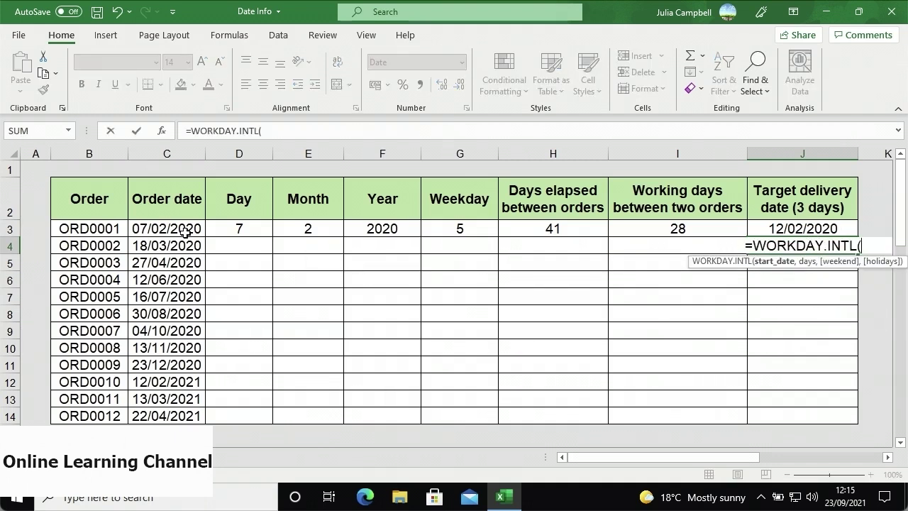
pyautogui.click(186, 245)
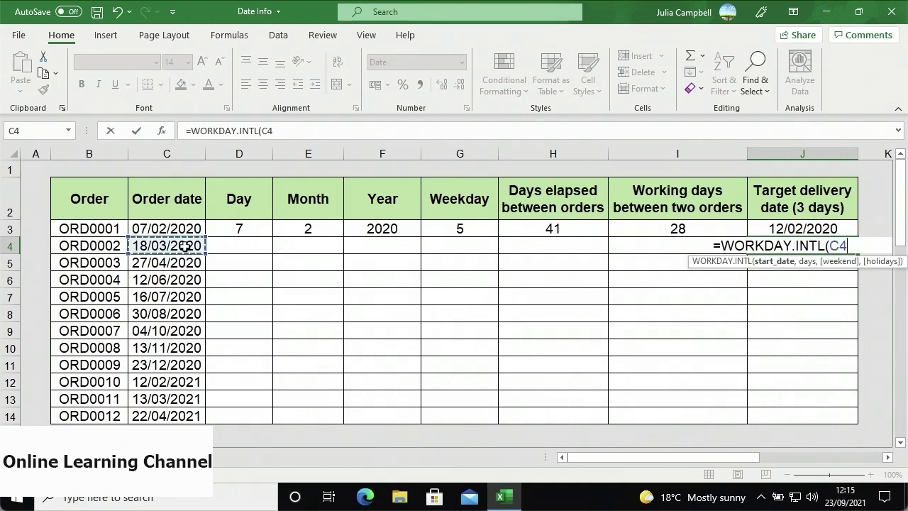
pyautogui.write(',3')
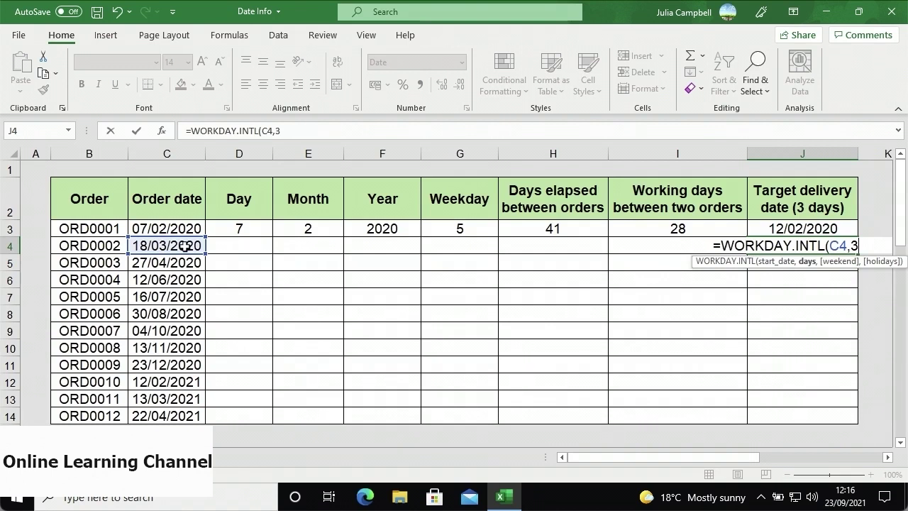
pyautogui.write(',')
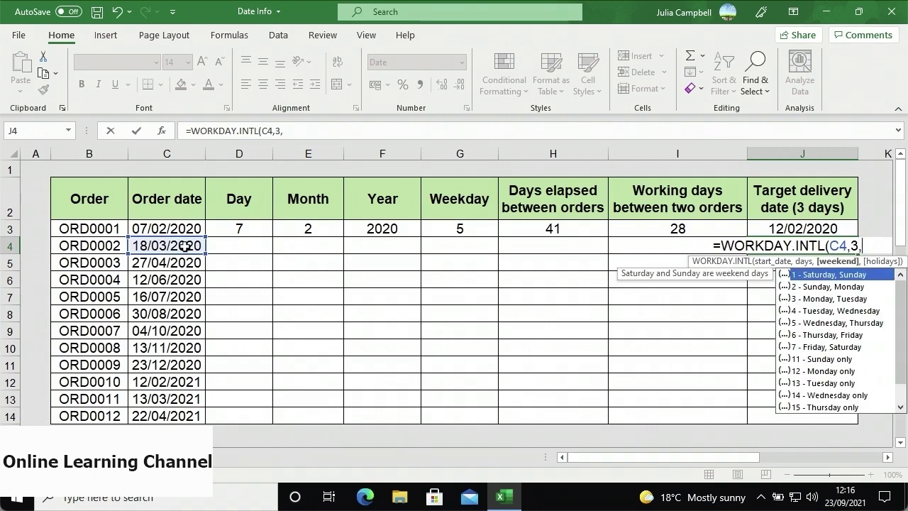
pyautogui.doubleClick(867, 274)
pyautogui.write(')')
pyautogui.press('Return')
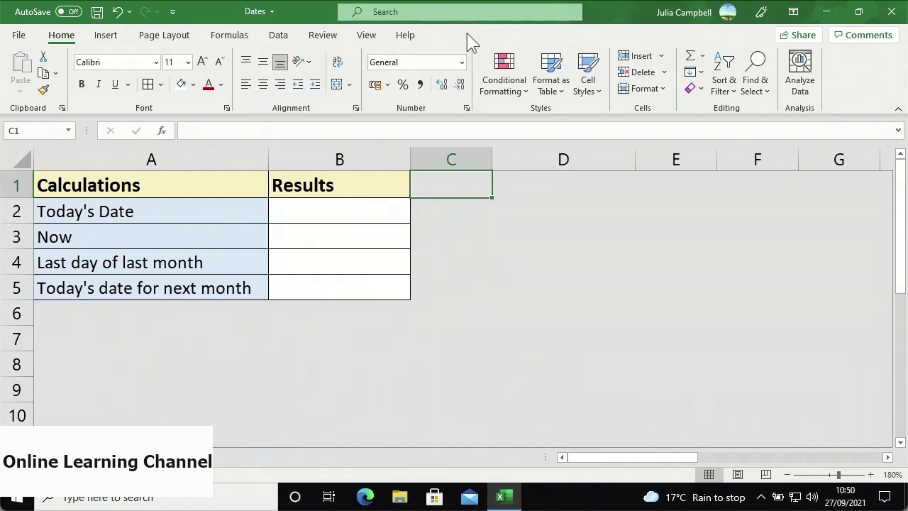
# - Return today's date in B2 of the Dates workbook with =TODAY()
pyautogui.click(375, 203)
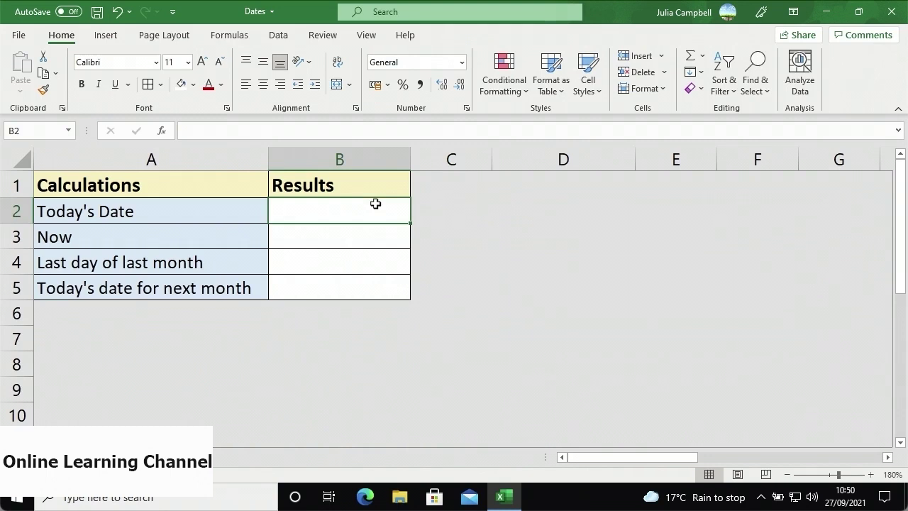
pyautogui.write('=TO')
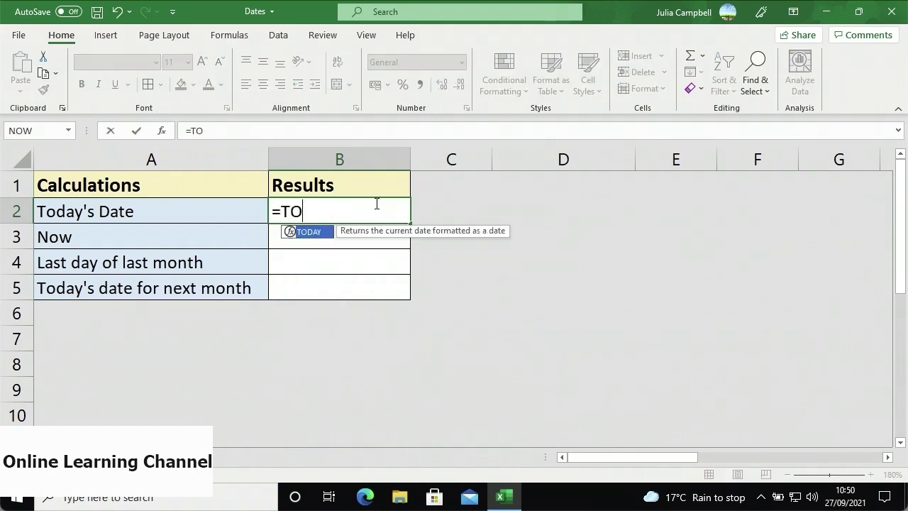
pyautogui.write('DAY(')
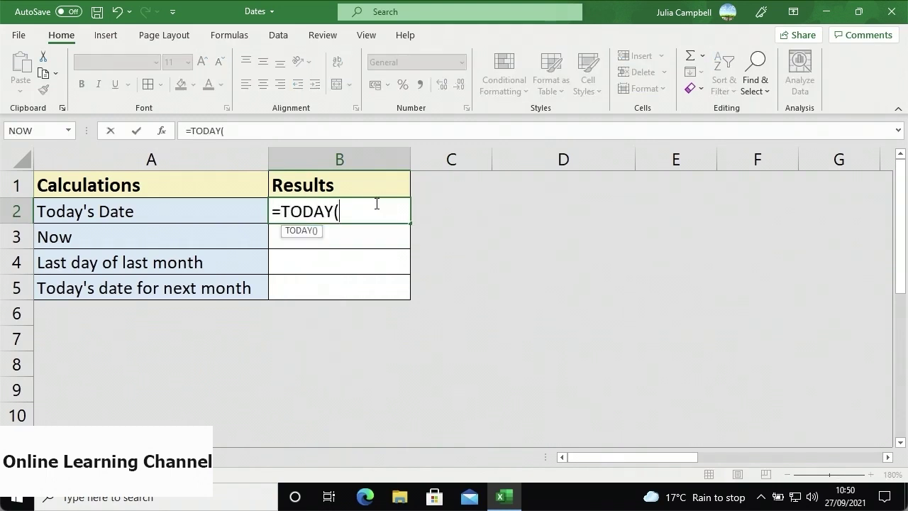
pyautogui.write(')')
pyautogui.press('Return')
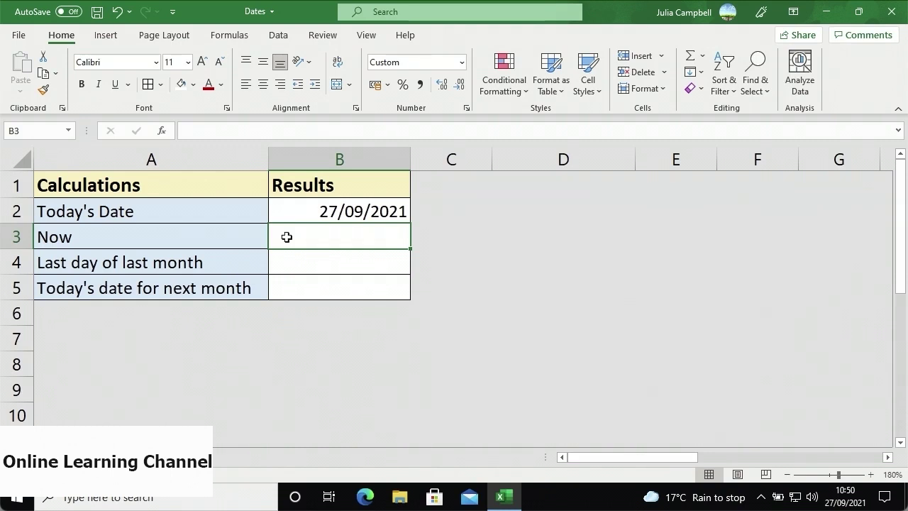
# - Return the current date and time in B3 with =NOW()
pyautogui.write('=NOW(')
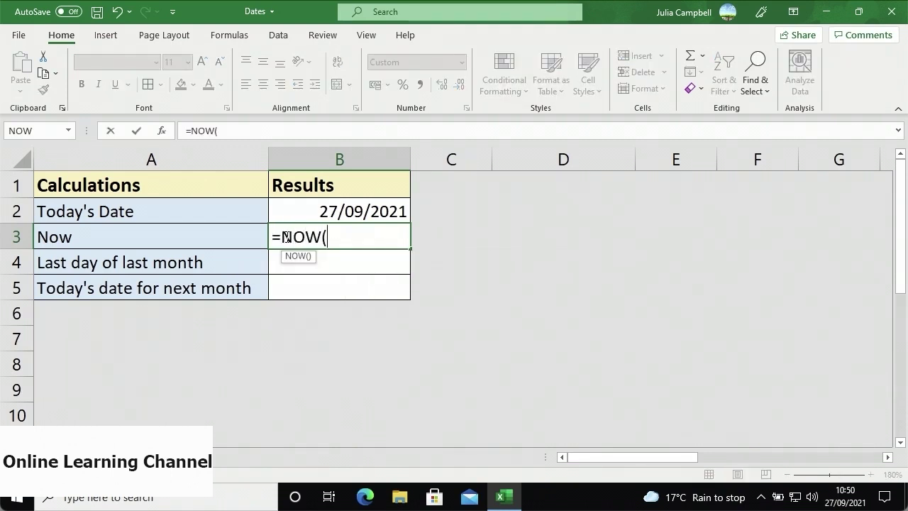
pyautogui.write(')')
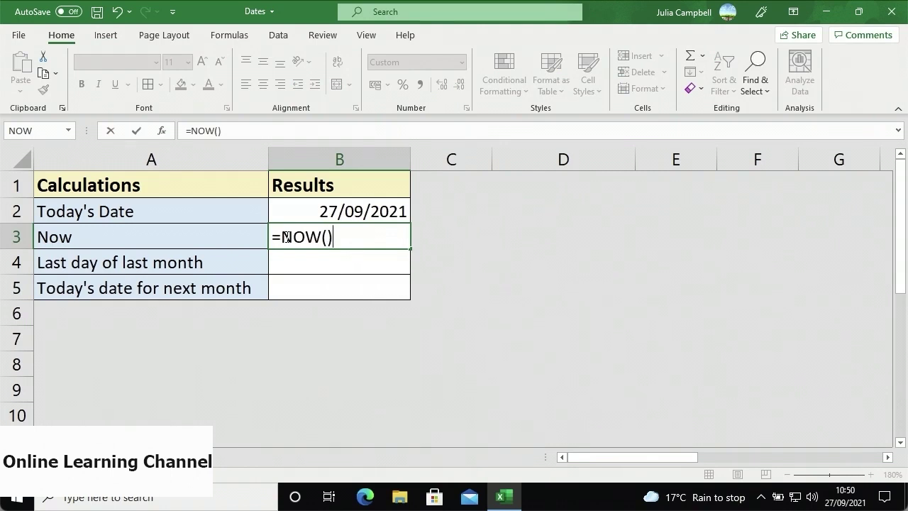
pyautogui.press('Return')
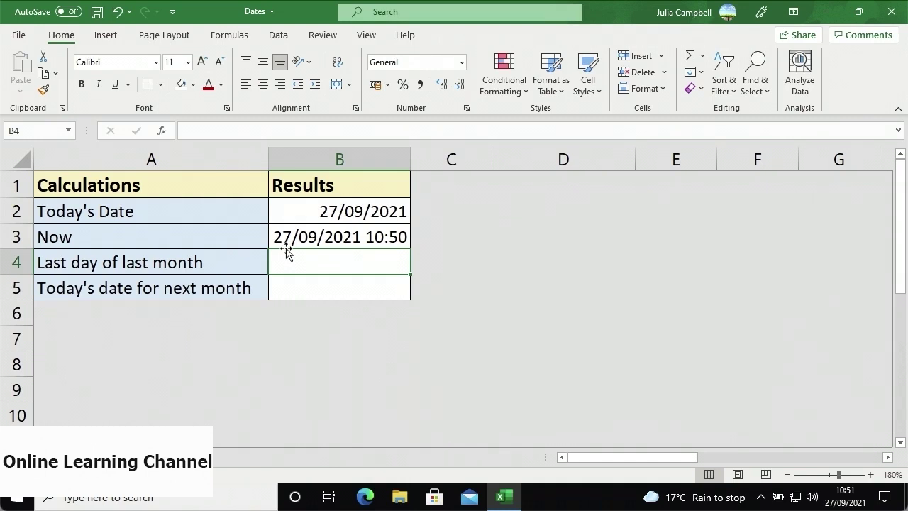
# - Calculate the last day of the previous month in B4 with =EOMONTH(B2,-1), based on today's date
pyautogui.write('=EOMONTH(')
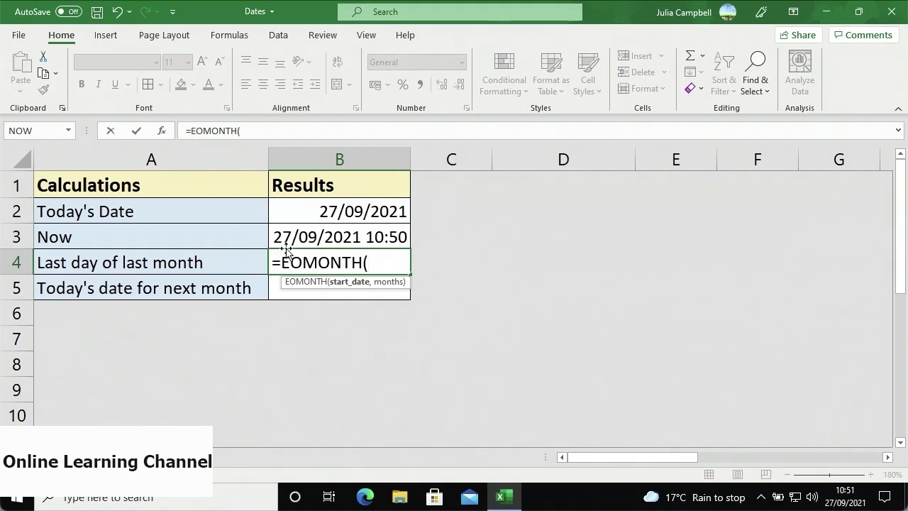
pyautogui.click(305, 212)
pyautogui.write(',')
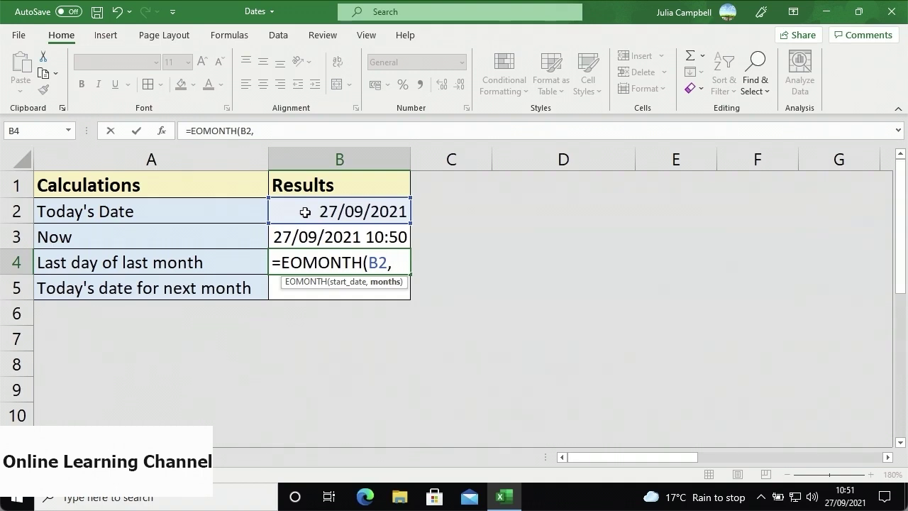
pyautogui.write('-1)')
pyautogui.hotkey('ctrl', 'Return')
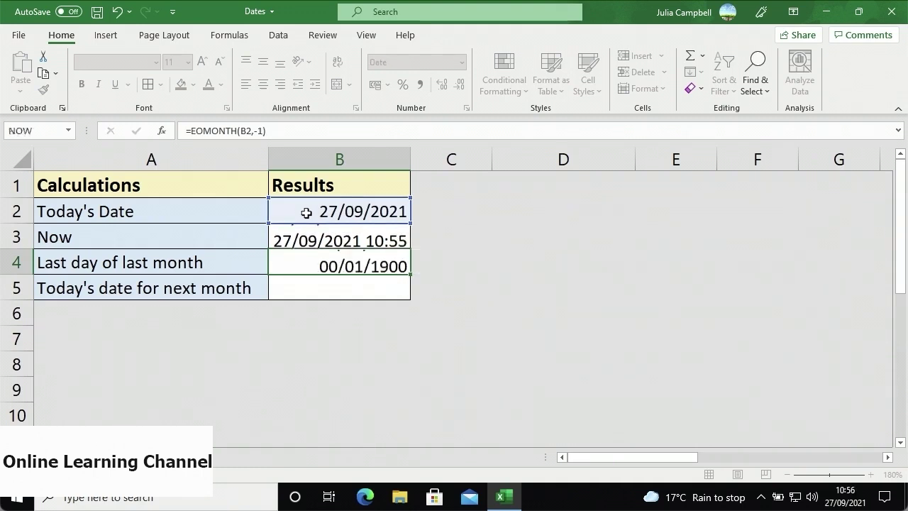
pyautogui.press('Return')
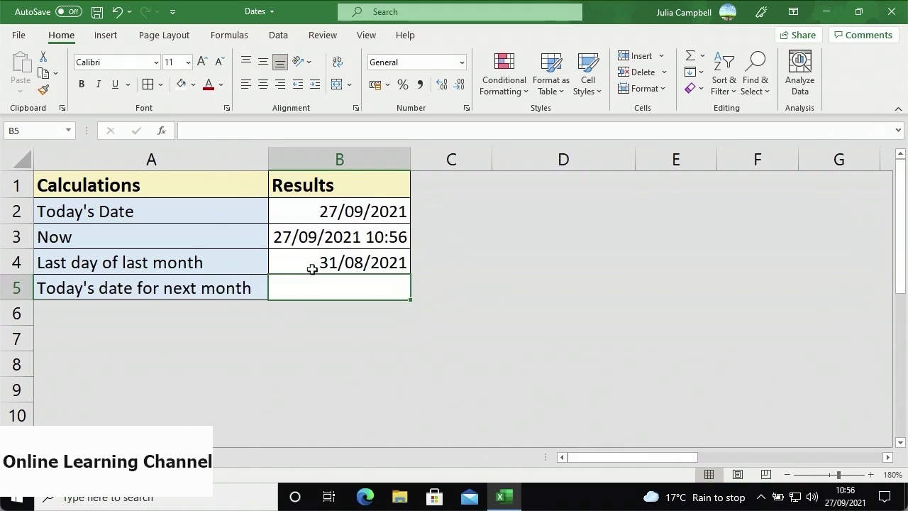
# - Calculate today's date for next month in B5 with =EDATE(B2,1)
pyautogui.write('=')
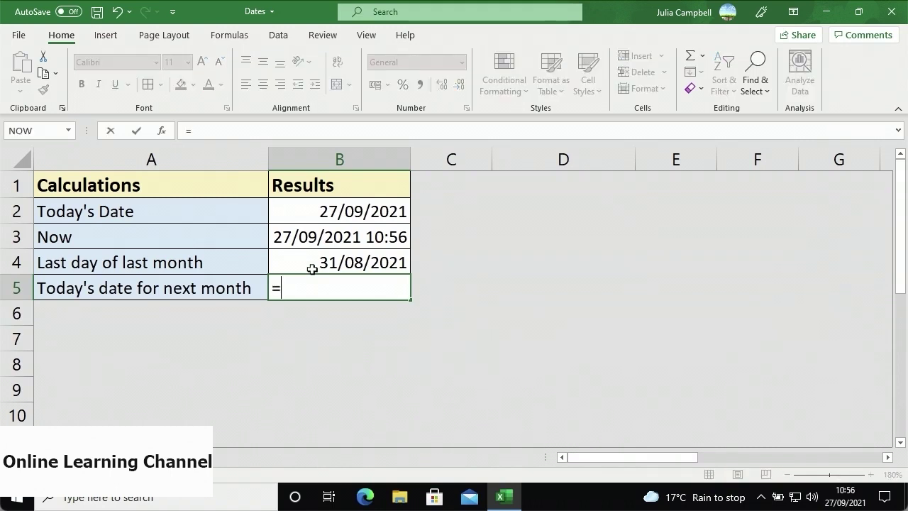
pyautogui.write('EDATE(')
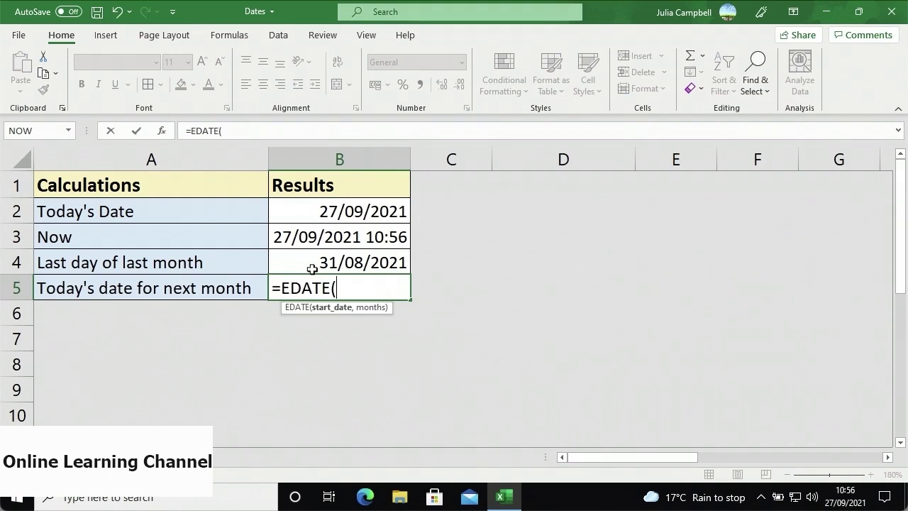
pyautogui.click(315, 215)
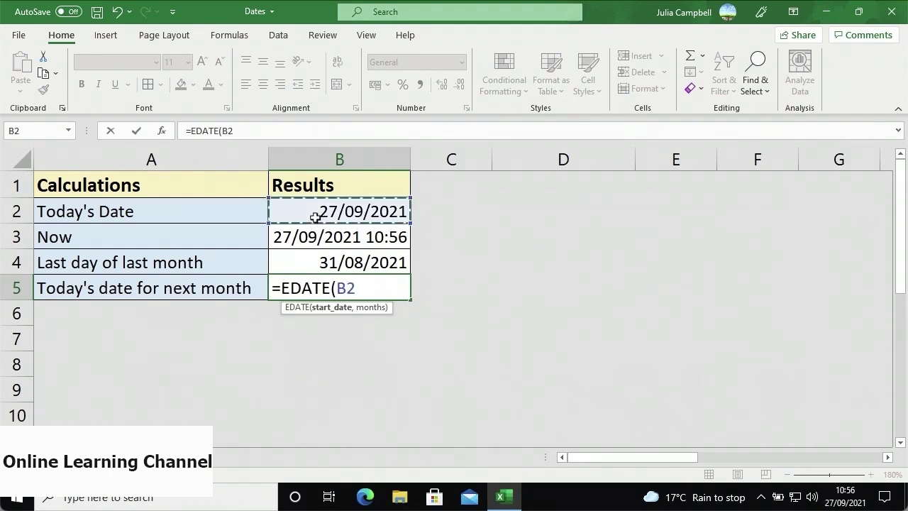
pyautogui.write(',')
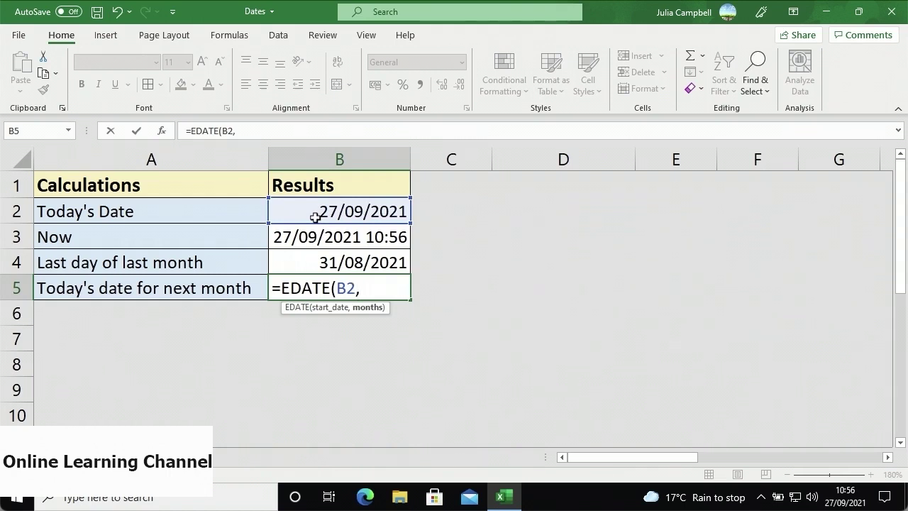
pyautogui.write('1)')
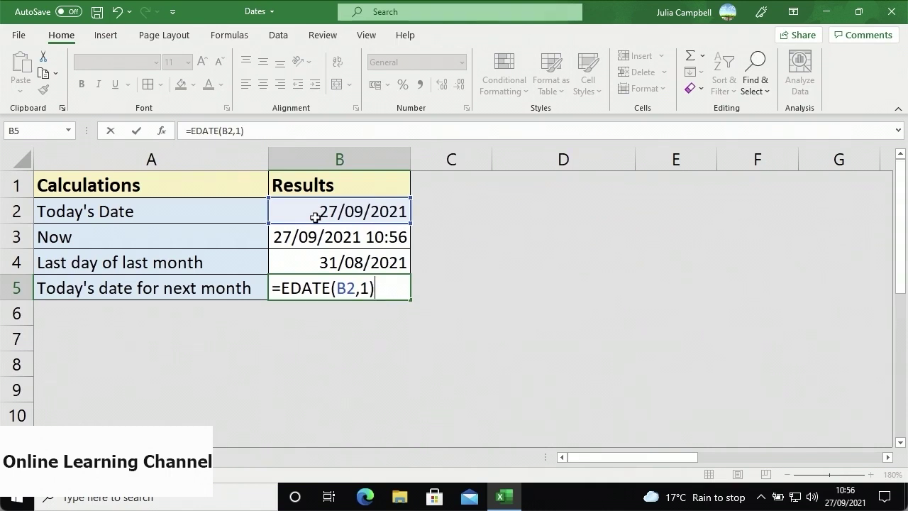
pyautogui.press('Return')
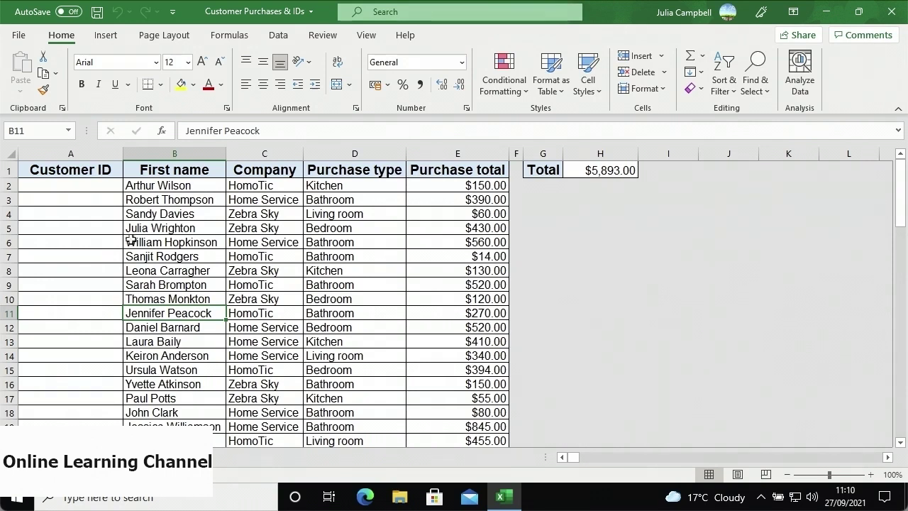
# - Start a VLOOKUP in A2 of the customer purchases sheet, looking up B2 in the table range A2:B20 of the ID sheet
pyautogui.hotkey('ctrl', 'pagedown')
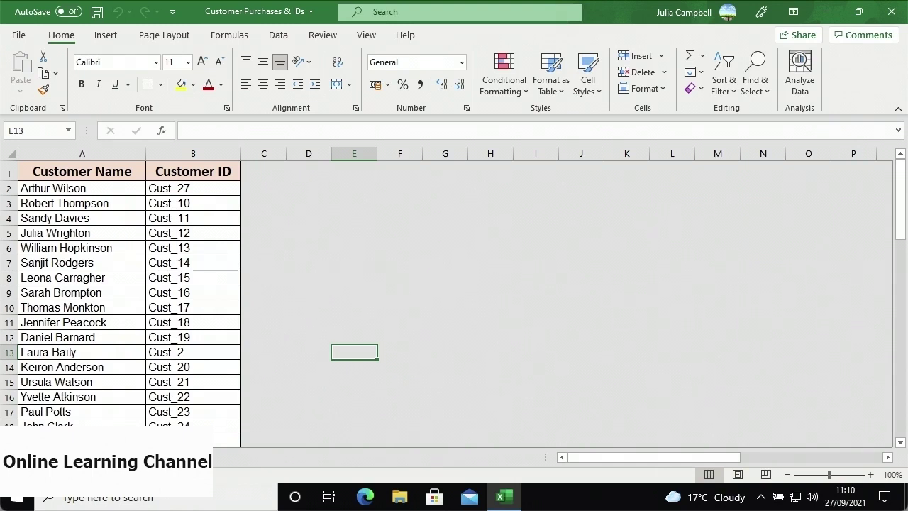
pyautogui.hotkey('ctrl', 'pagedown')
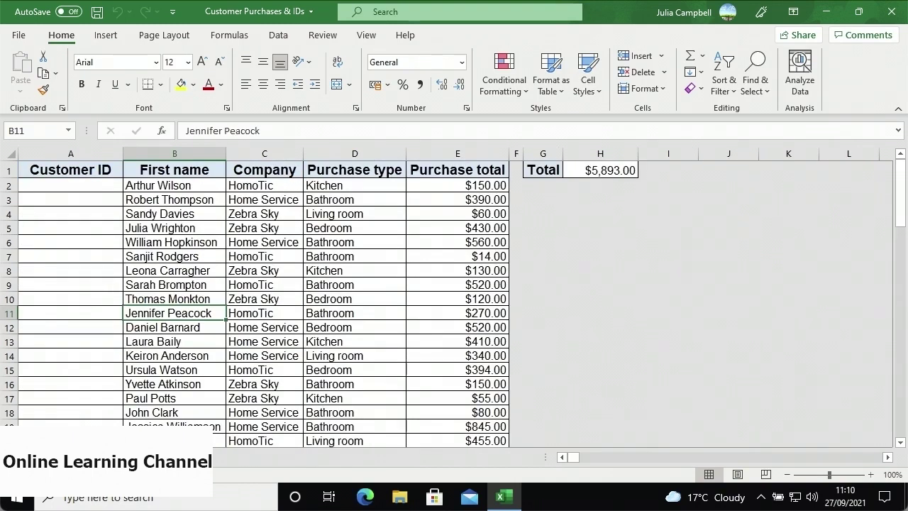
pyautogui.click(100, 190)
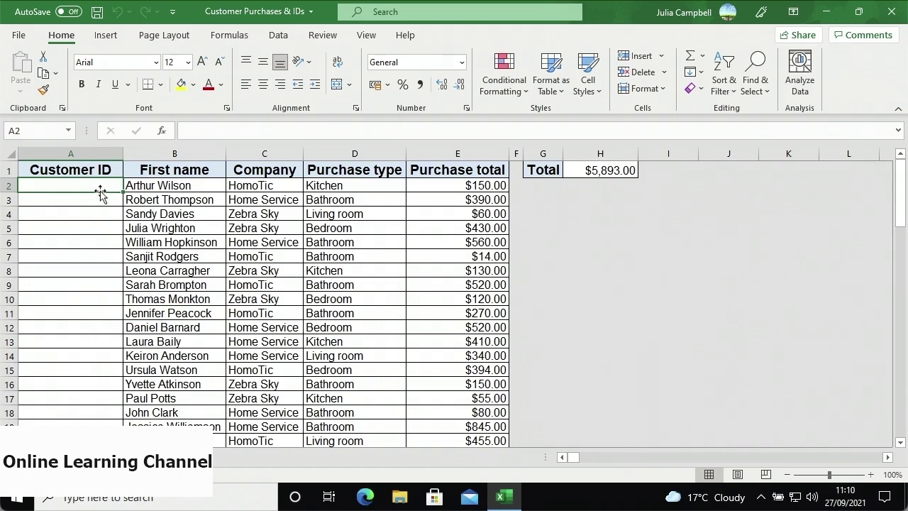
pyautogui.write('=VLOOKUP(')
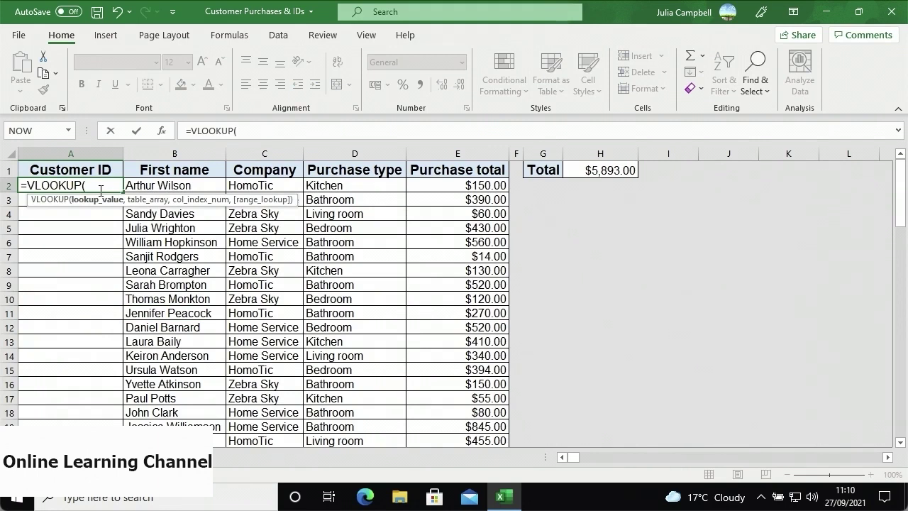
pyautogui.click(130, 186)
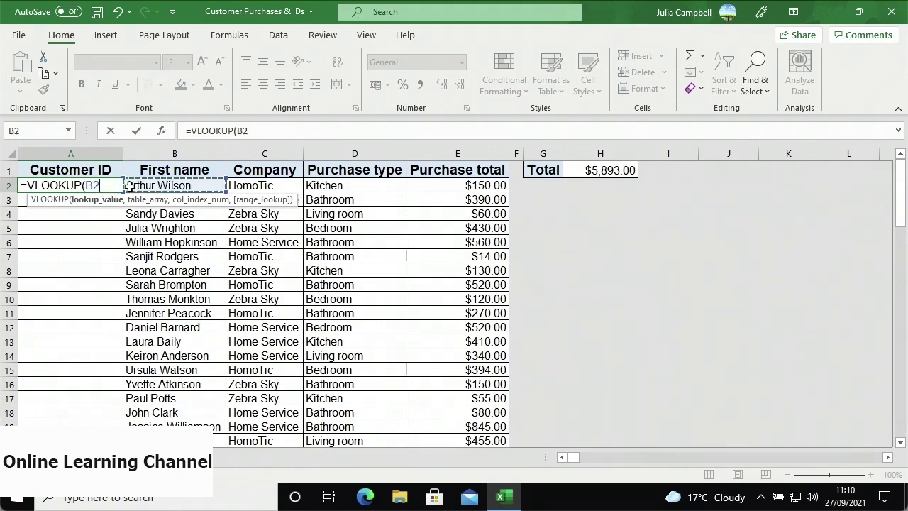
pyautogui.write(',')
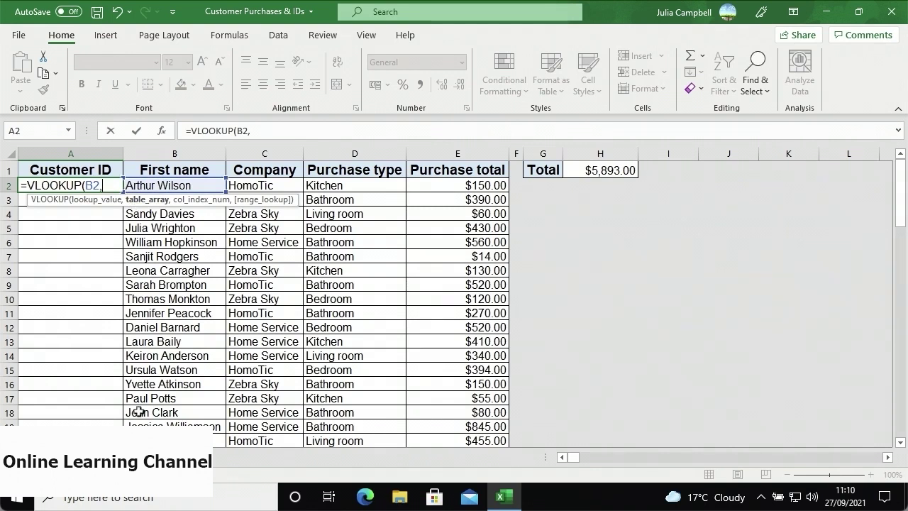
pyautogui.hotkey('ctrl', 'pagedown')
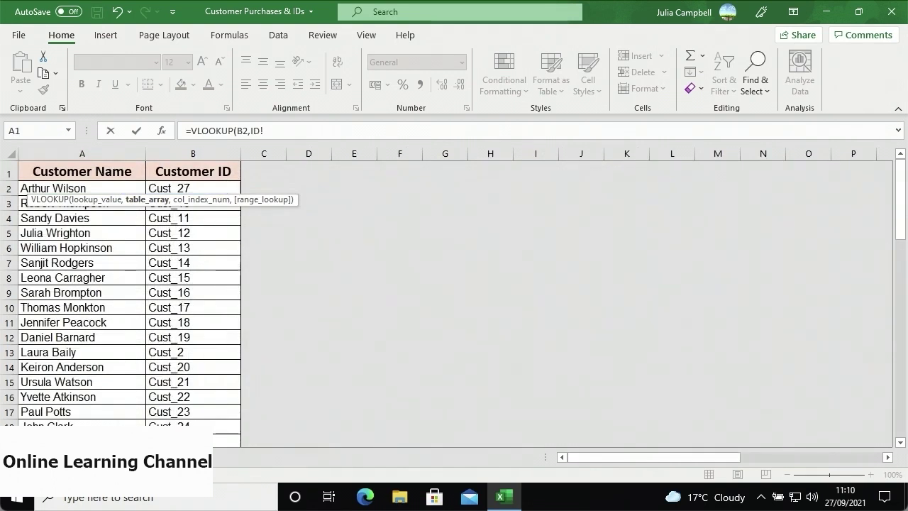
pyautogui.moveTo(135, 187); pyautogui.dragTo(175, 422)
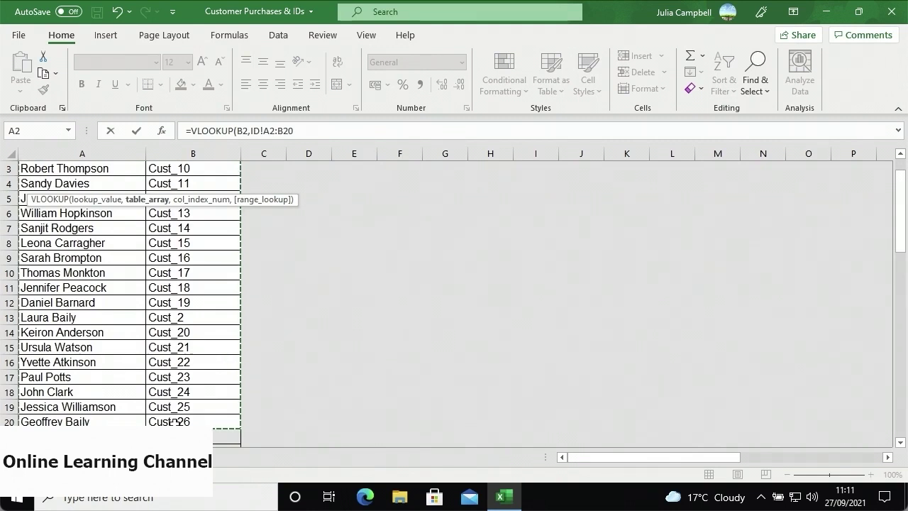
# - Lock the lookup table's rows as ID!A$2:B$20 and complete the A2 formula with column 2 and FALSE for an exact match
pyautogui.click(270, 132)
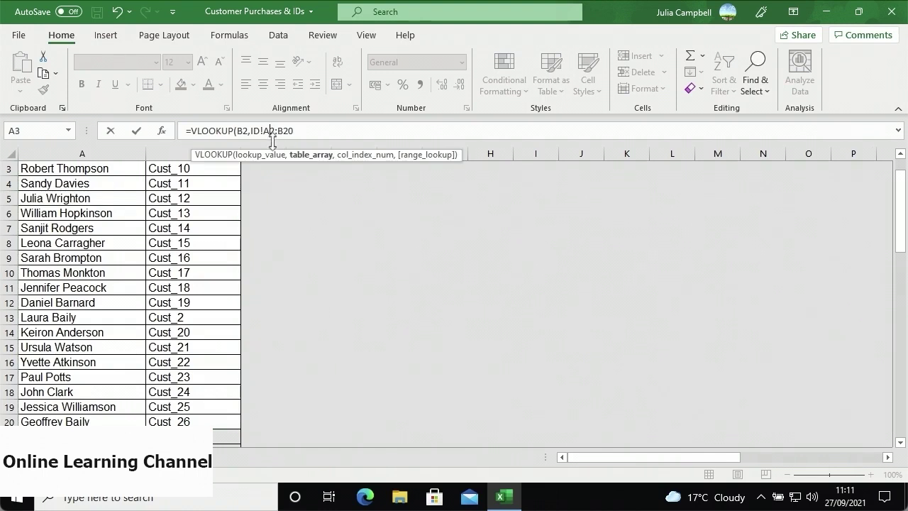
pyautogui.write('$')
pyautogui.click(293, 134)
pyautogui.write('$20')
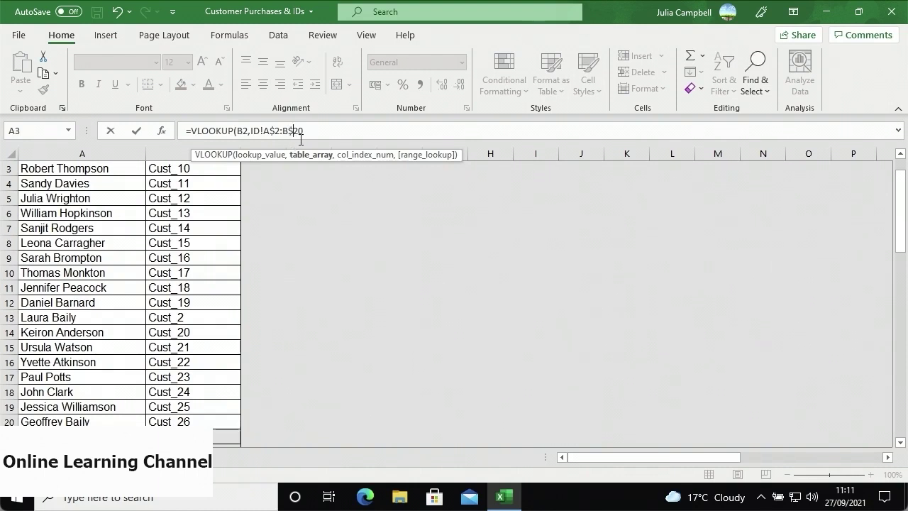
pyautogui.write(',')
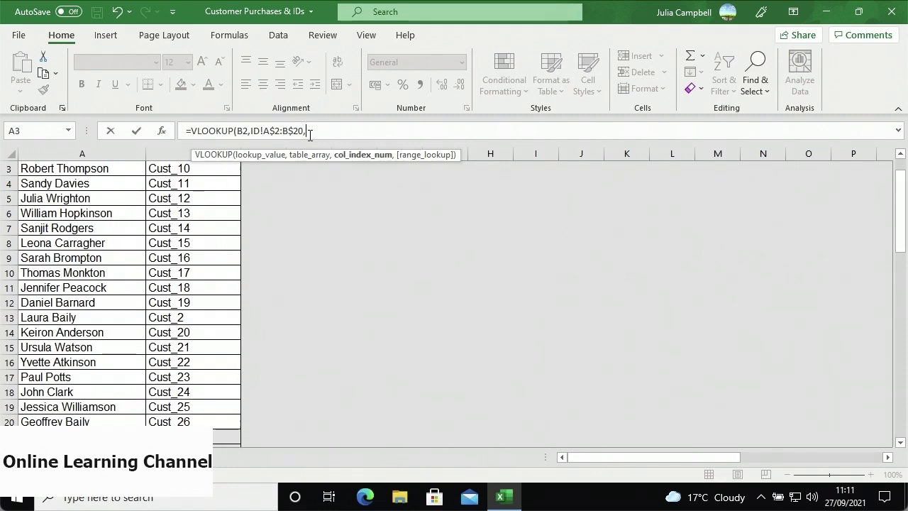
pyautogui.write('2,')
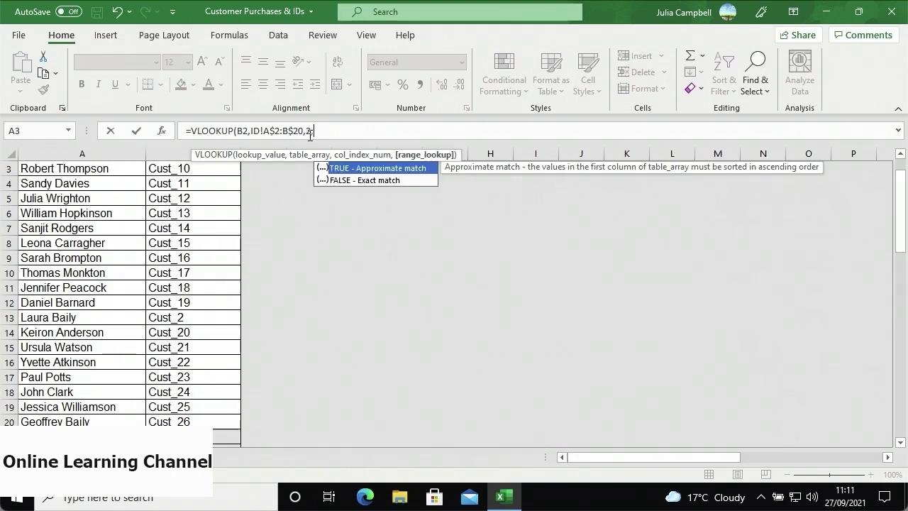
pyautogui.doubleClick(332, 180)
pyautogui.write(')')
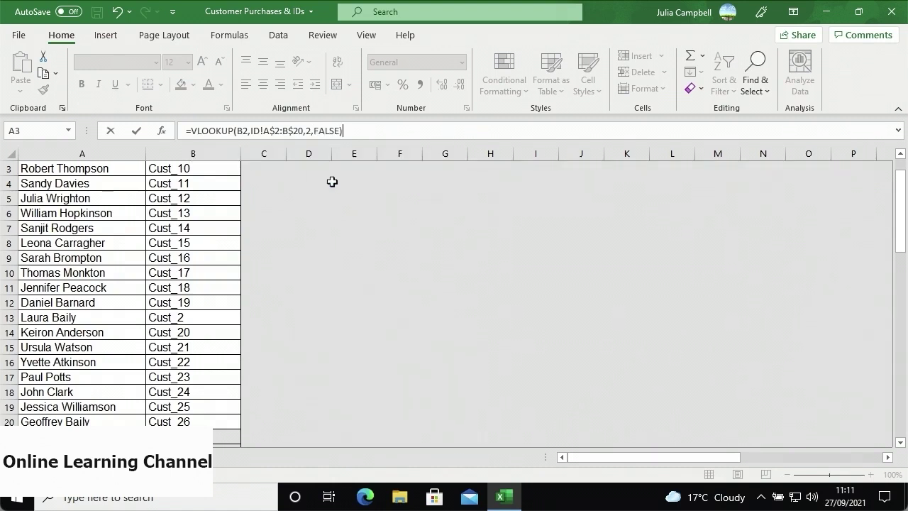
pyautogui.press('Return')
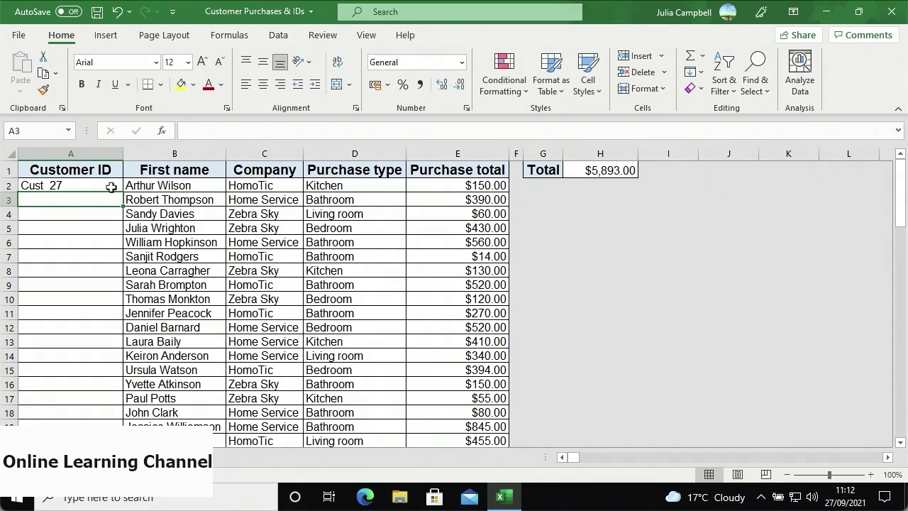
# - Start a VLOOKUP in A3 for B3, using an array constant that pairs the row 3 to 5 customers' names with their customer IDs
pyautogui.write('=')
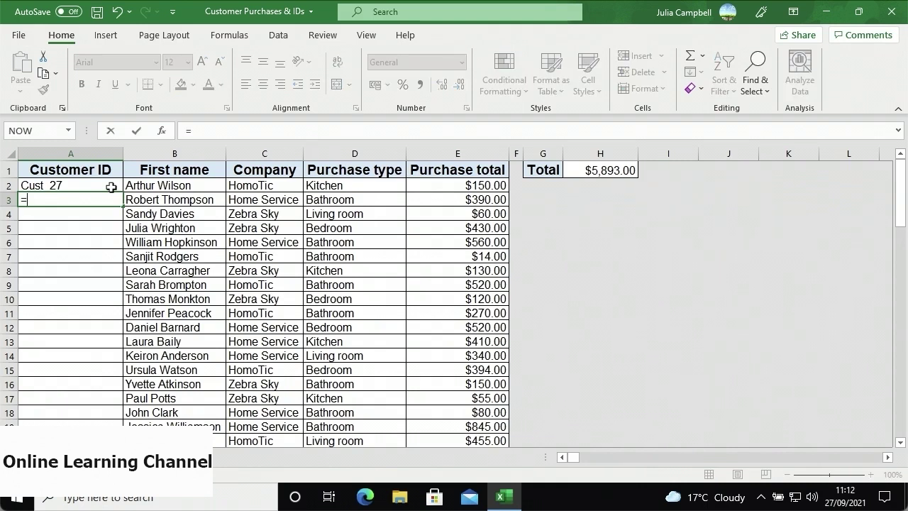
pyautogui.write('VLOOKUP(')
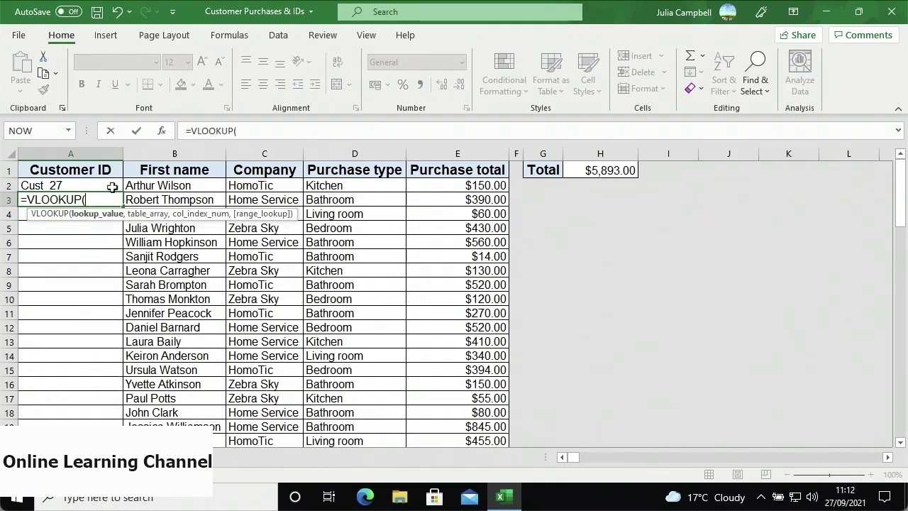
pyautogui.click(127, 199)
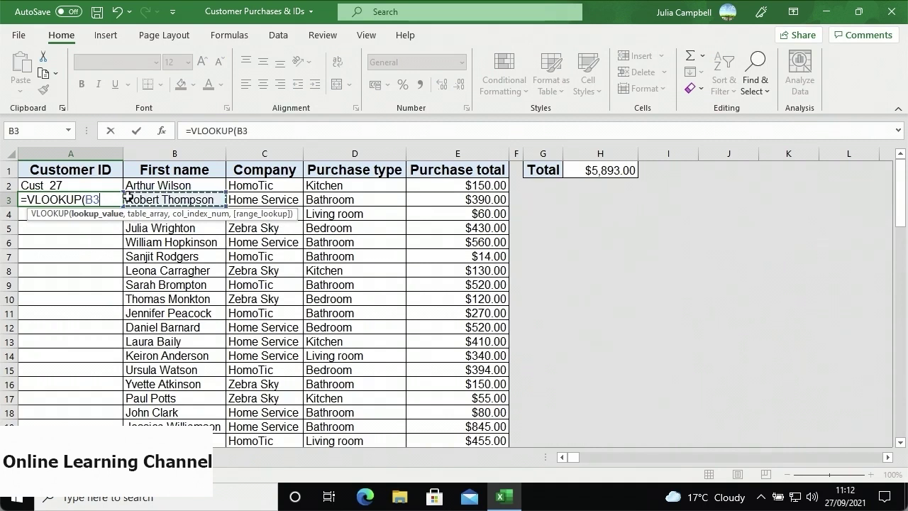
pyautogui.write(',')
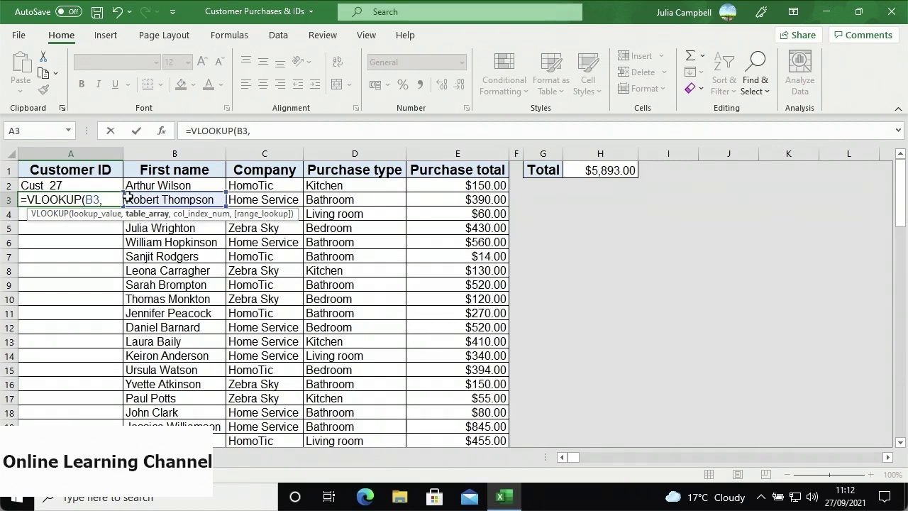
pyautogui.write('{"Robert Thompson"')
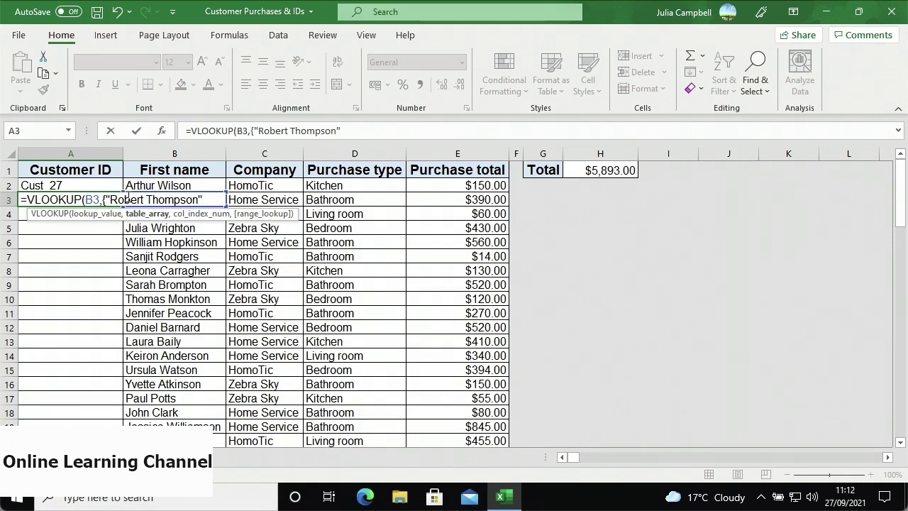
pyautogui.write(',"Cust_10"')
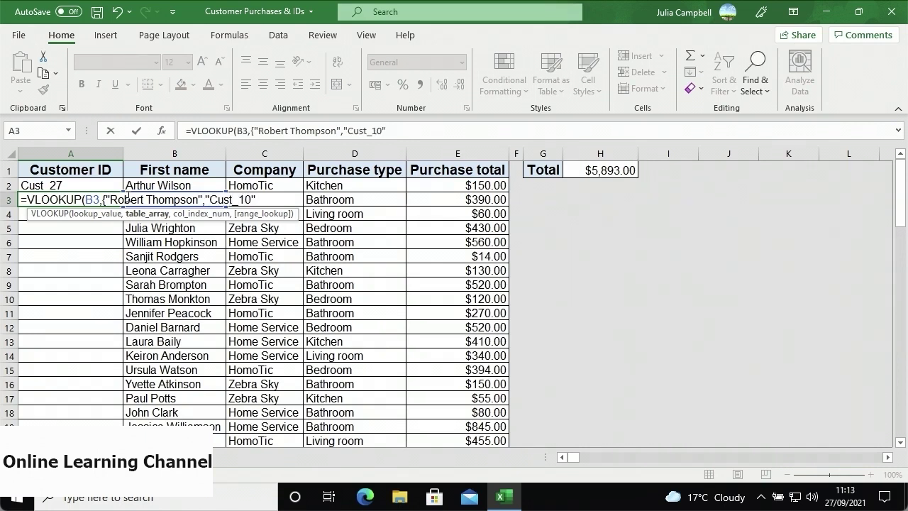
pyautogui.write(';"Sandy Davies","Cust_11";')
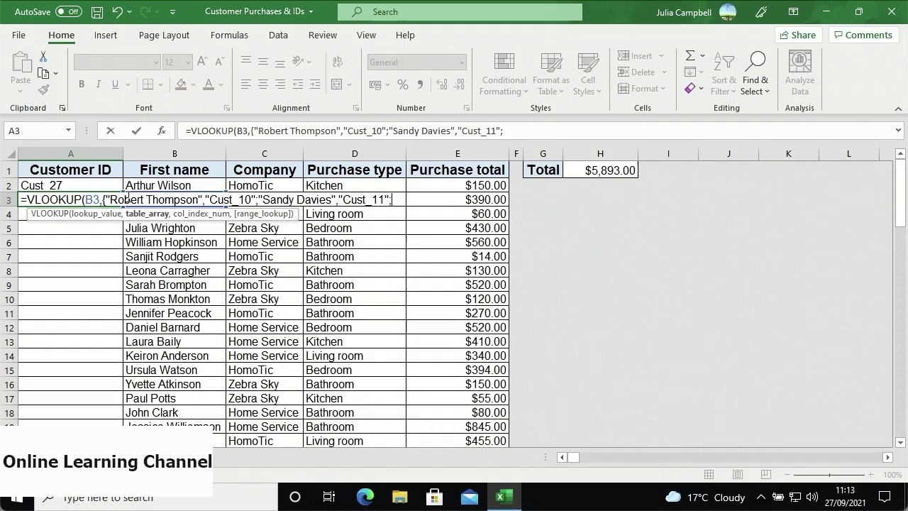
pyautogui.write('"Julia W')
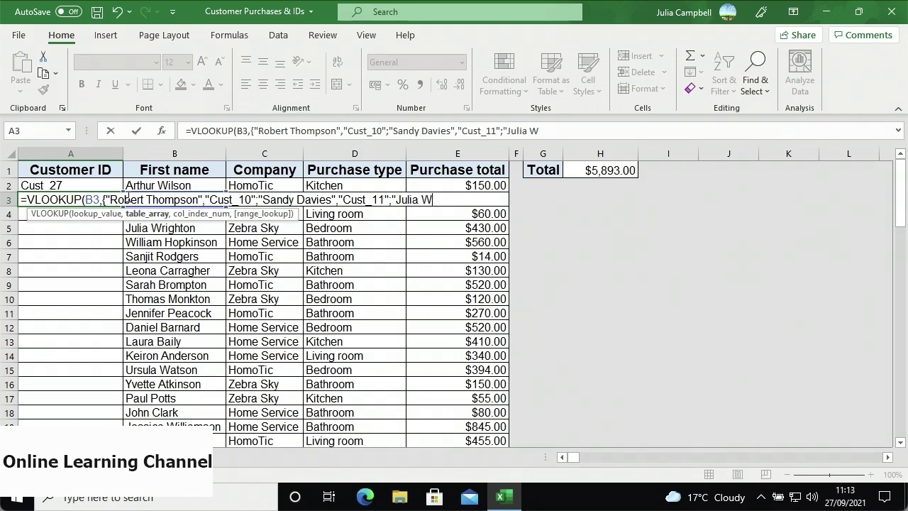
pyautogui.write('righton","Cust_12"')
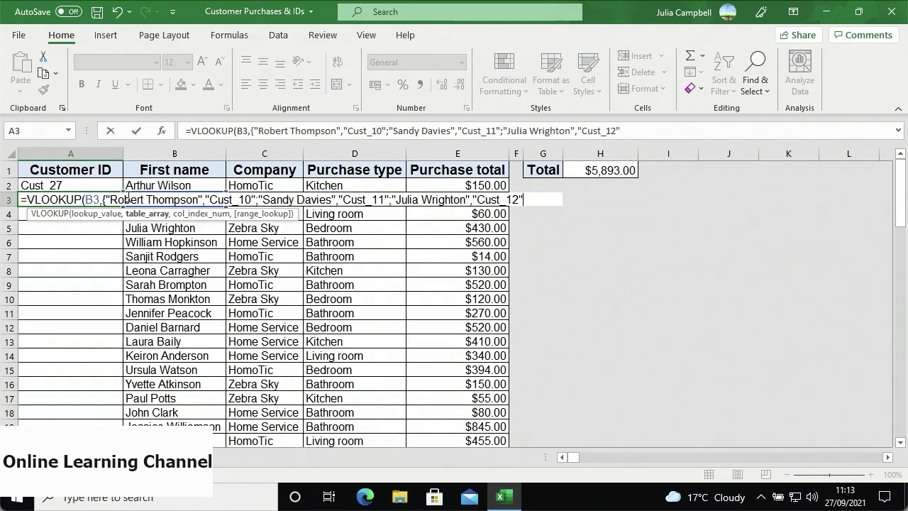
pyautogui.write('}')
# - Complete the A3 lookup with column 2 and FALSE for an exact match, and fill the formula down to A6
pyautogui.write(',')
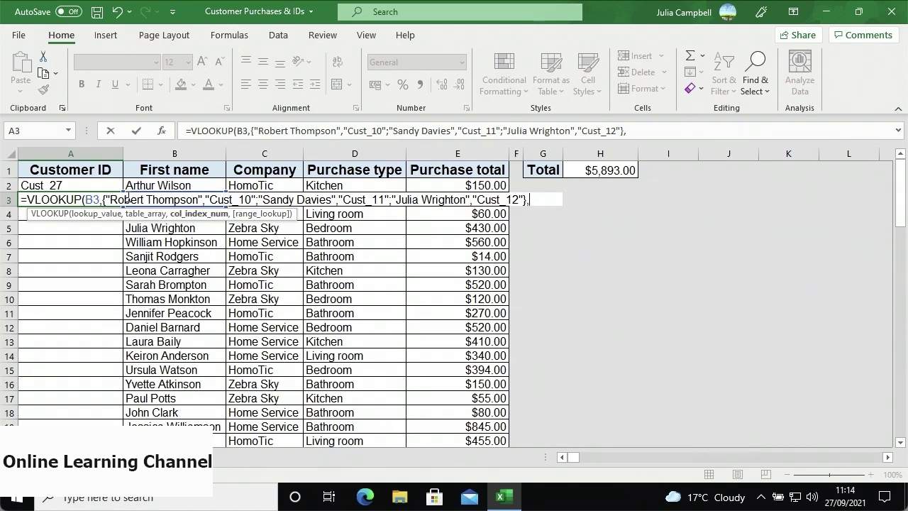
pyautogui.write('2,')
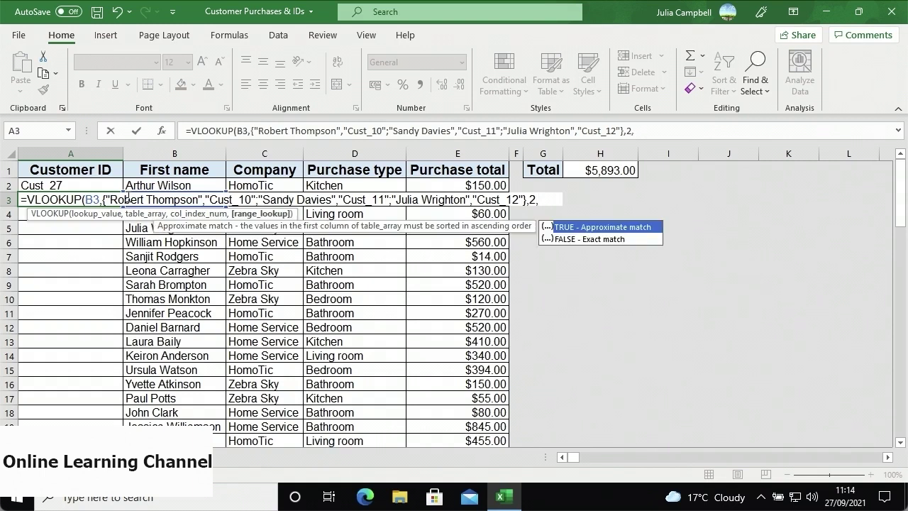
pyautogui.doubleClick(550, 240)
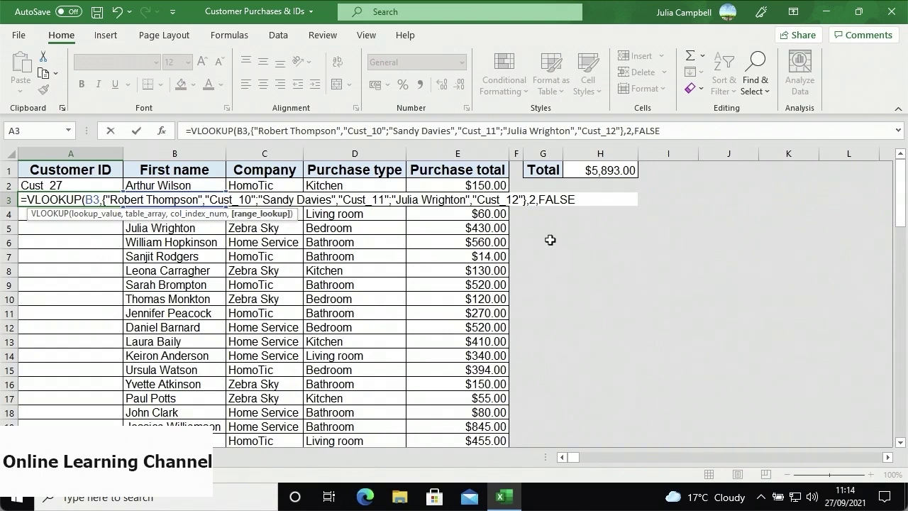
pyautogui.write(')')
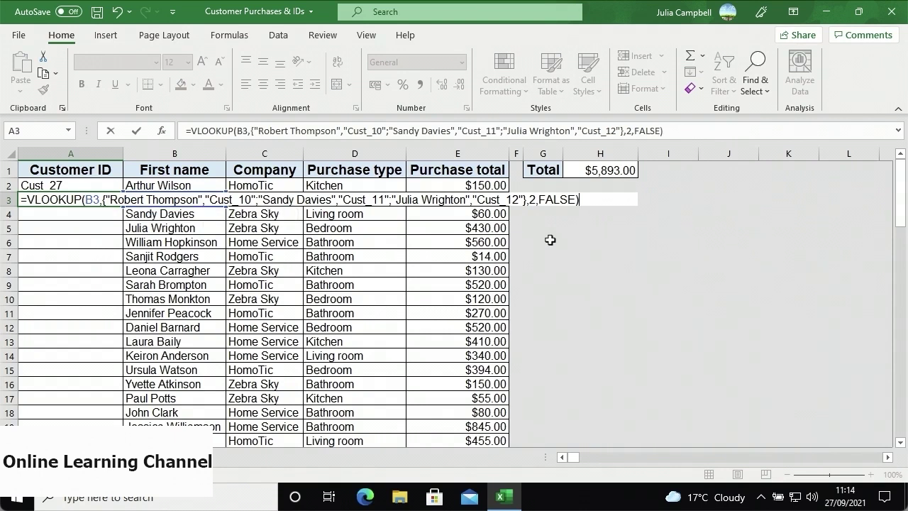
pyautogui.press('Return')
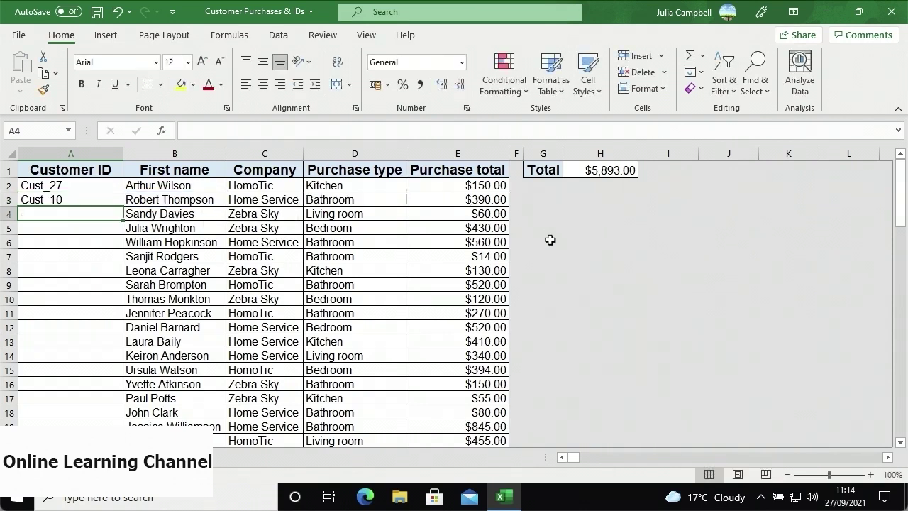
pyautogui.click(103, 200)
pyautogui.moveTo(123, 205); pyautogui.dragTo(117, 246)
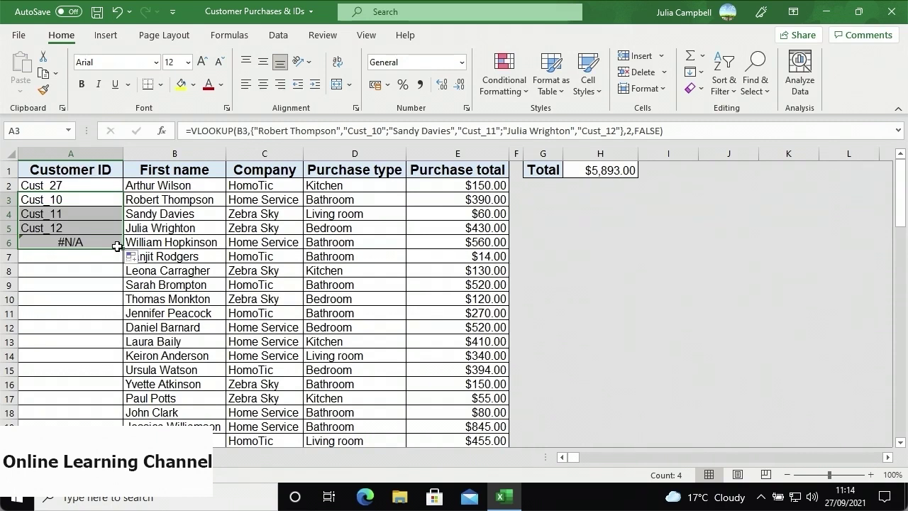
# - Inspect which cells the HomeService named range covers in the Supplier Price workbook
pyautogui.click(107, 213)
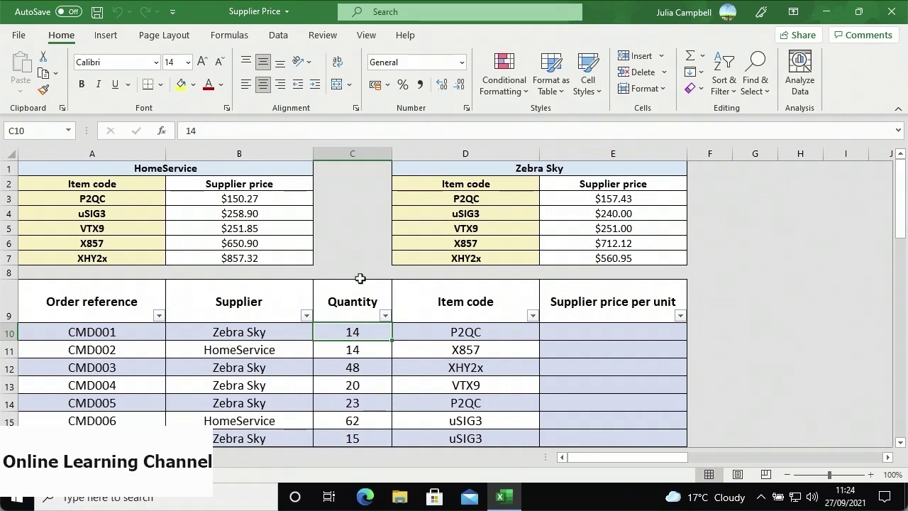
pyautogui.click(68, 130)
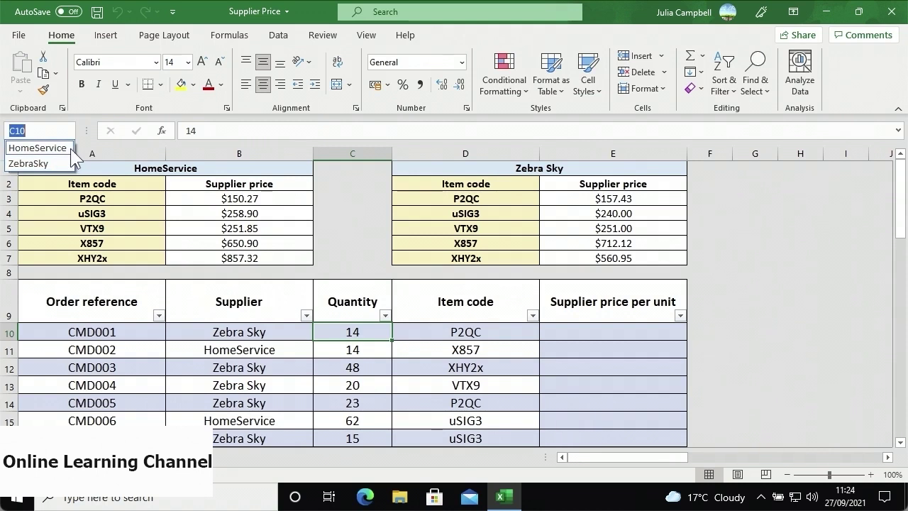
pyautogui.click(71, 151)
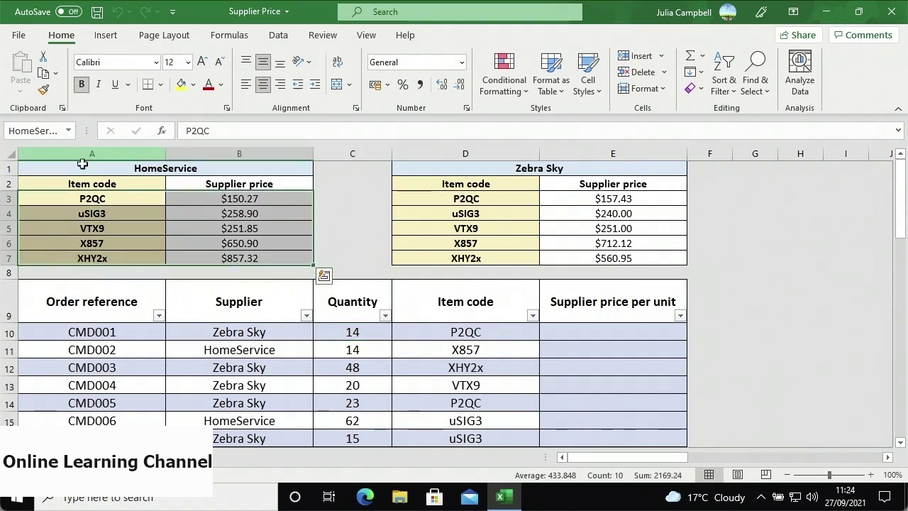
pyautogui.click(139, 242)
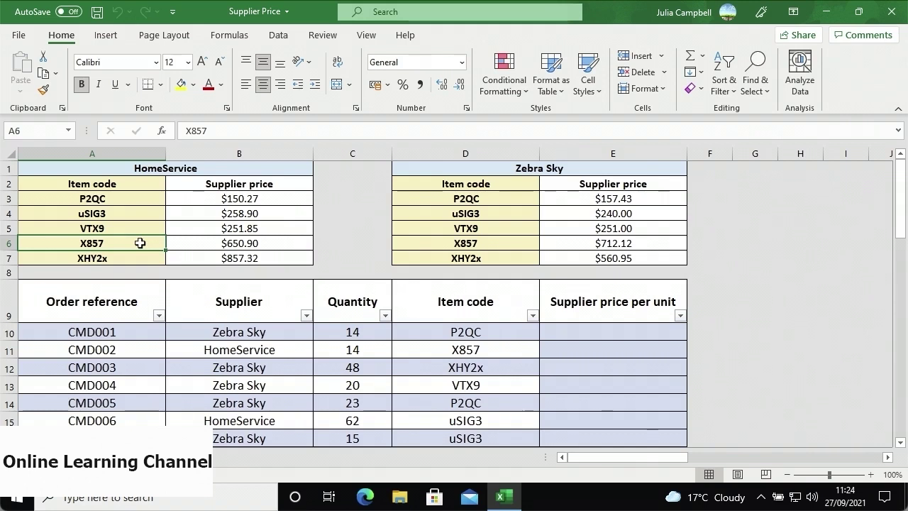
# - Start a VLOOKUP in E10 of the Supplier price per unit column, with item code D10 as the lookup value
pyautogui.click(550, 330)
pyautogui.write('=V')
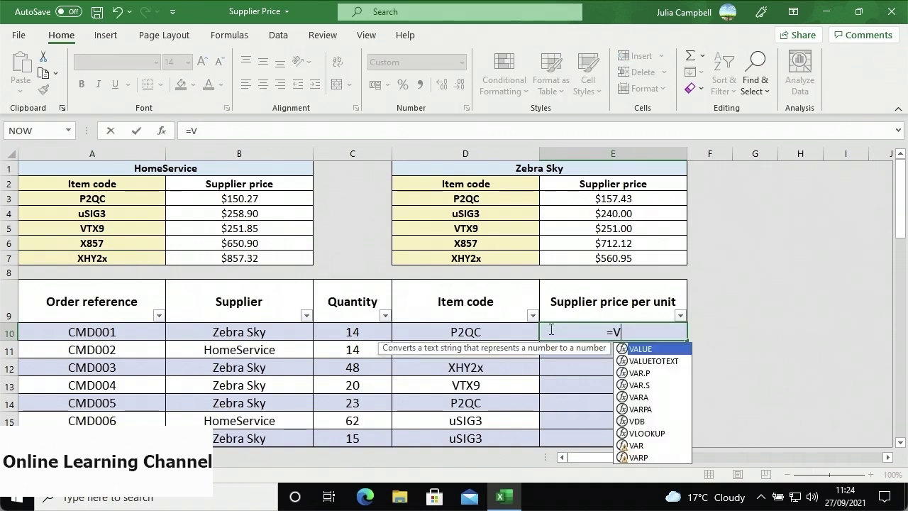
pyautogui.write('LOOKUP(')
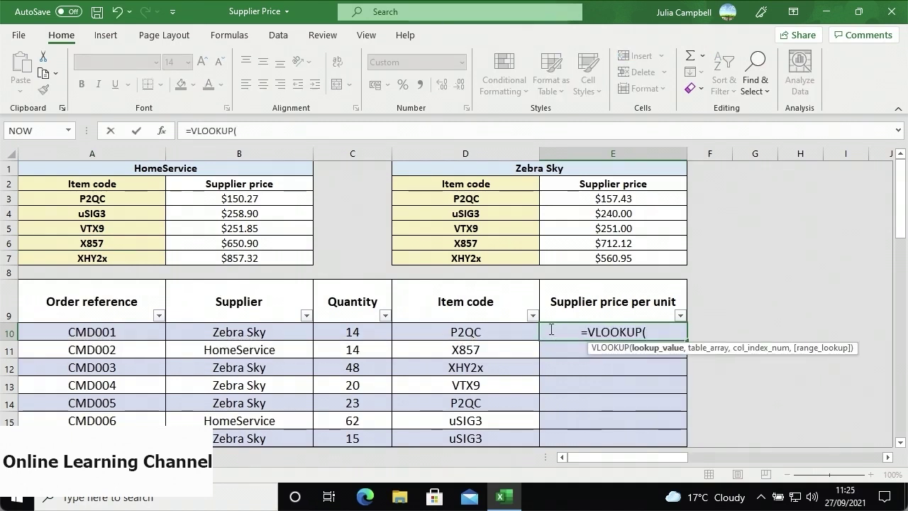
pyautogui.click(507, 332)
pyautogui.write(',')
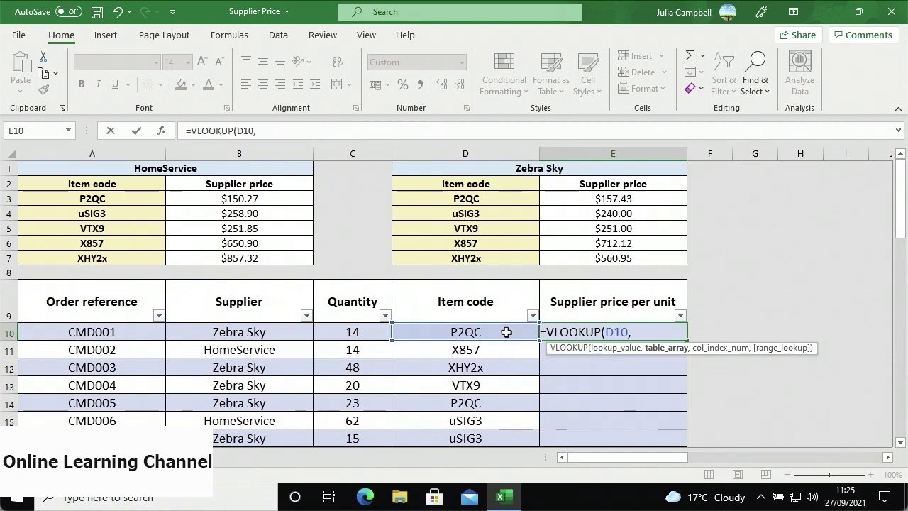
# - Nest an IF as the table array that uses the ZebraSky range when B10="Zebra Sky" and the HomeService range otherwise
pyautogui.write('IF(')
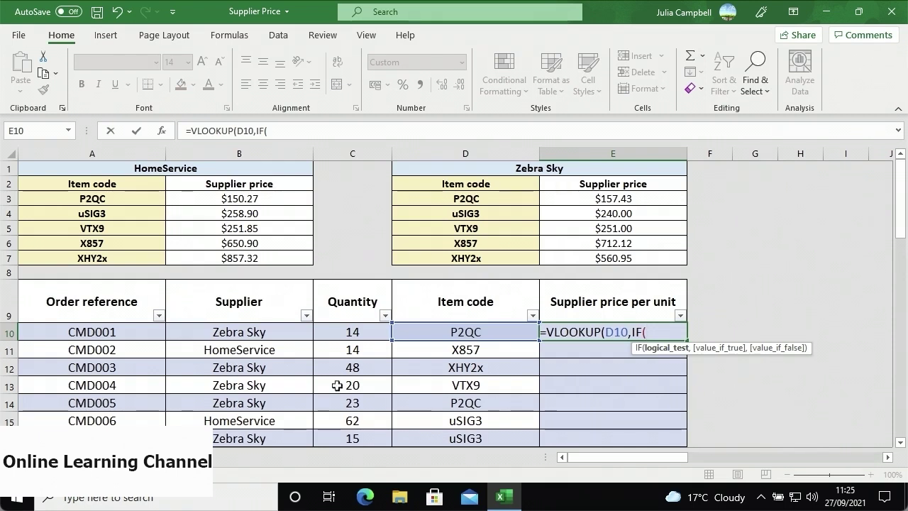
pyautogui.click(286, 337)
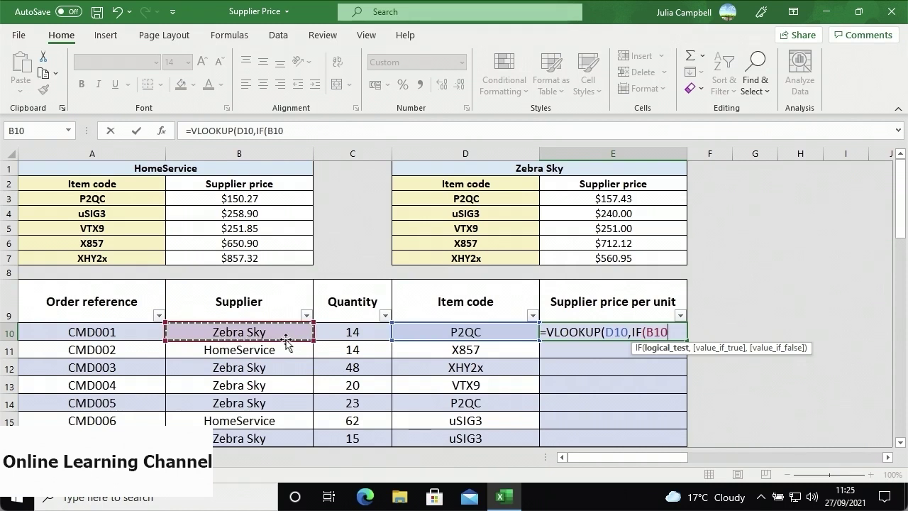
pyautogui.write('="Zebra Sky",')
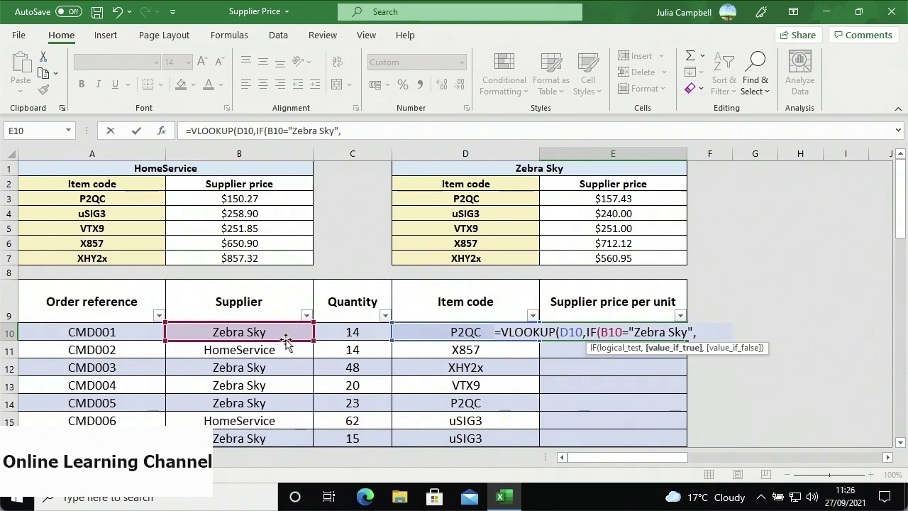
pyautogui.write('zebr')
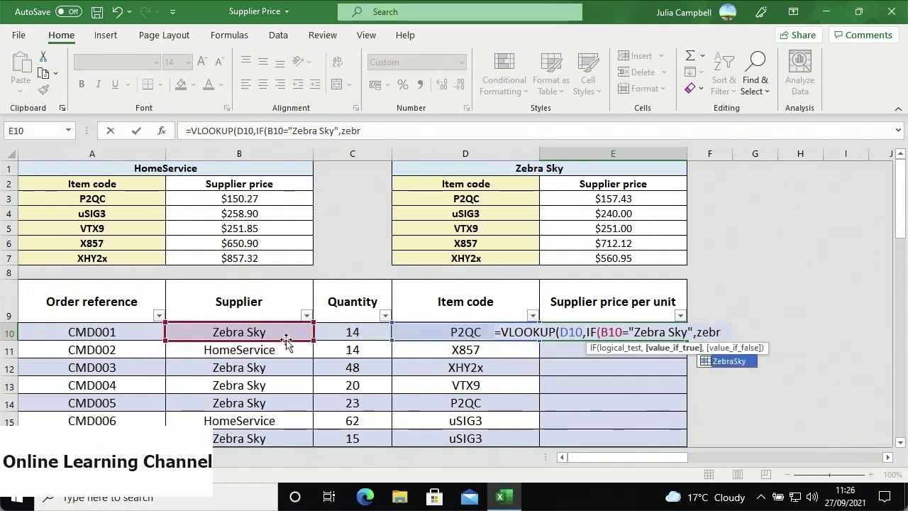
pyautogui.doubleClick(746, 363)
pyautogui.write(',')
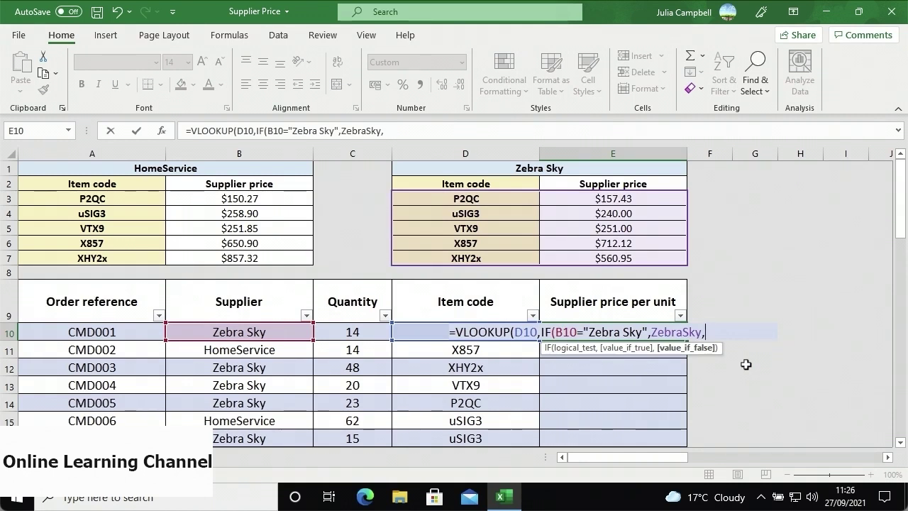
pyautogui.write('Hom')
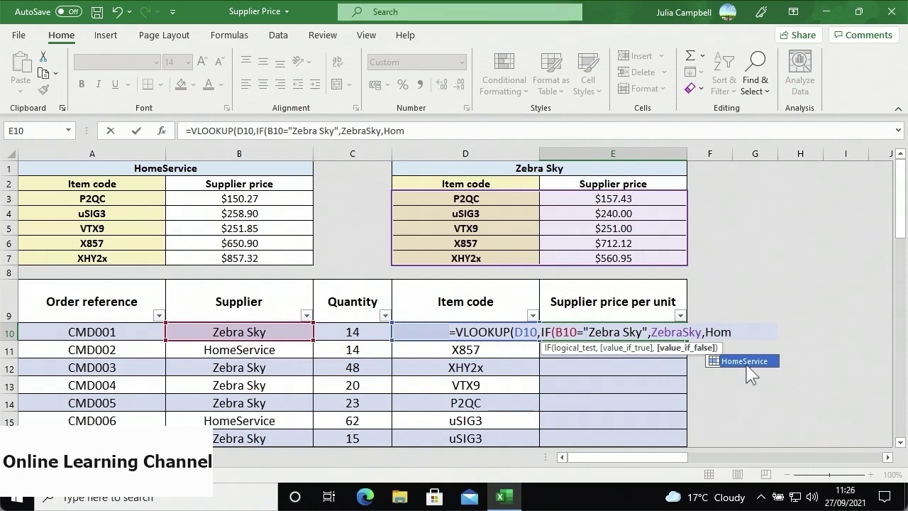
pyautogui.doubleClick(745, 361)
pyautogui.write('),')
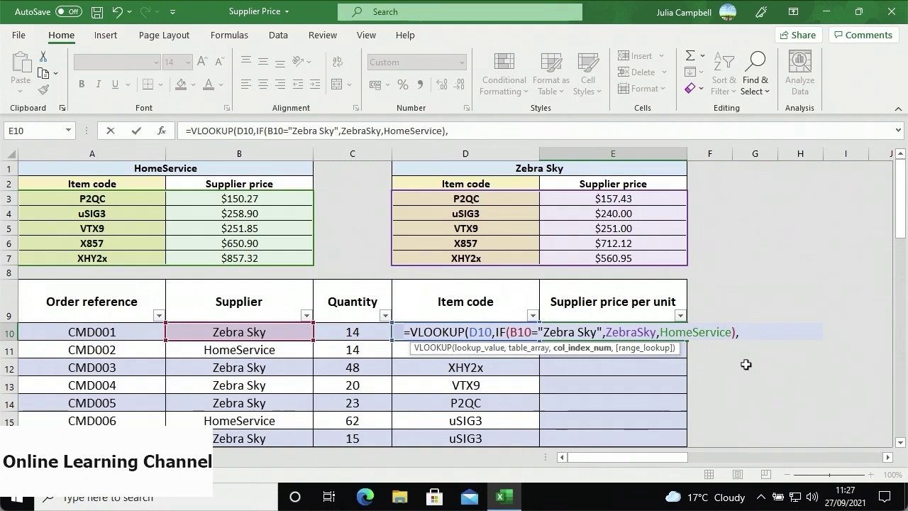
# - Complete the E10 lookup with column 2 and FALSE for an exact match
pyautogui.write('2,')
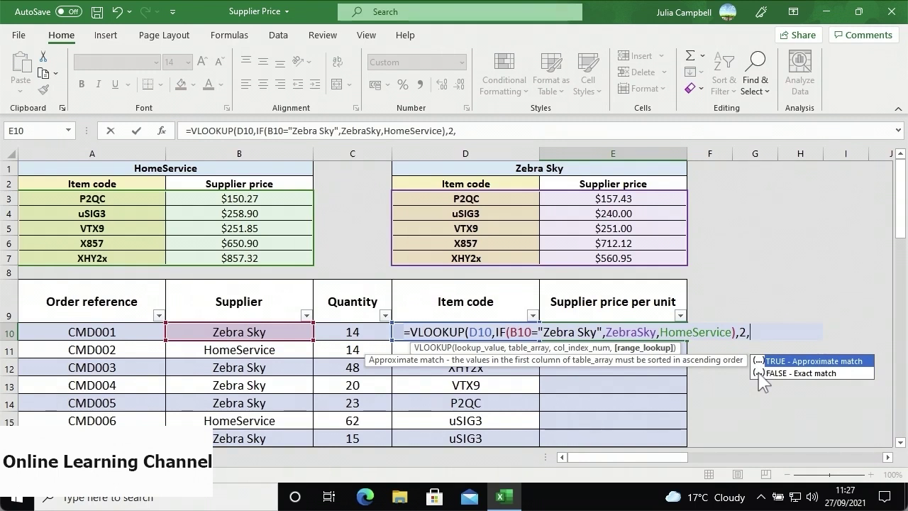
pyautogui.doubleClick(759, 374)
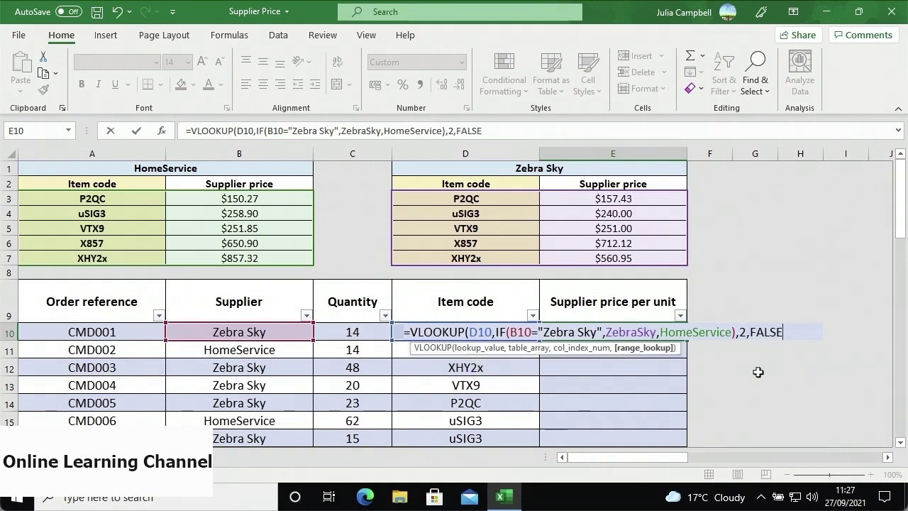
pyautogui.write(')')
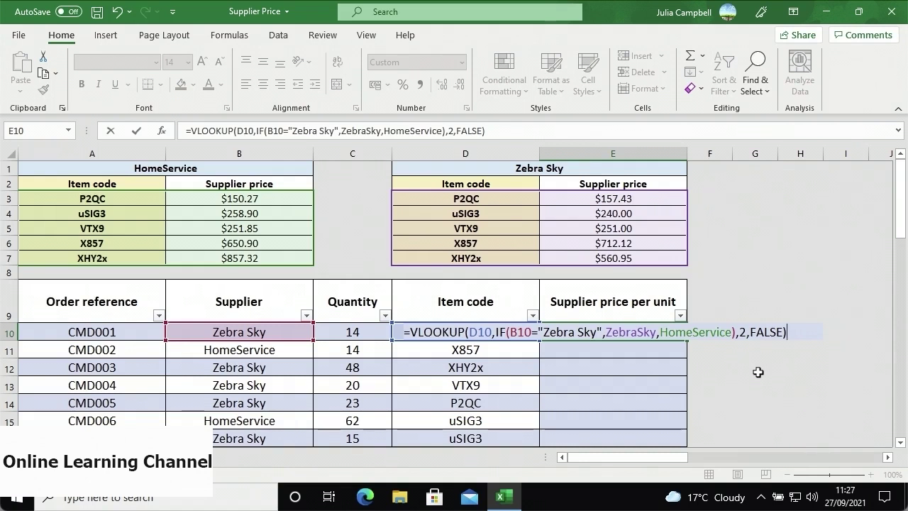
pyautogui.press('Return')
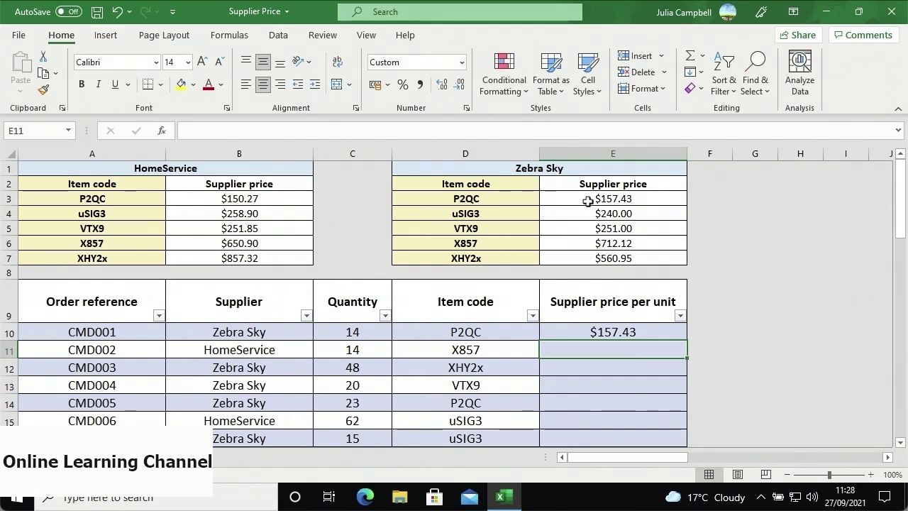
# - Fill the E10 supplier price formula down to E21
pyautogui.click(658, 333)
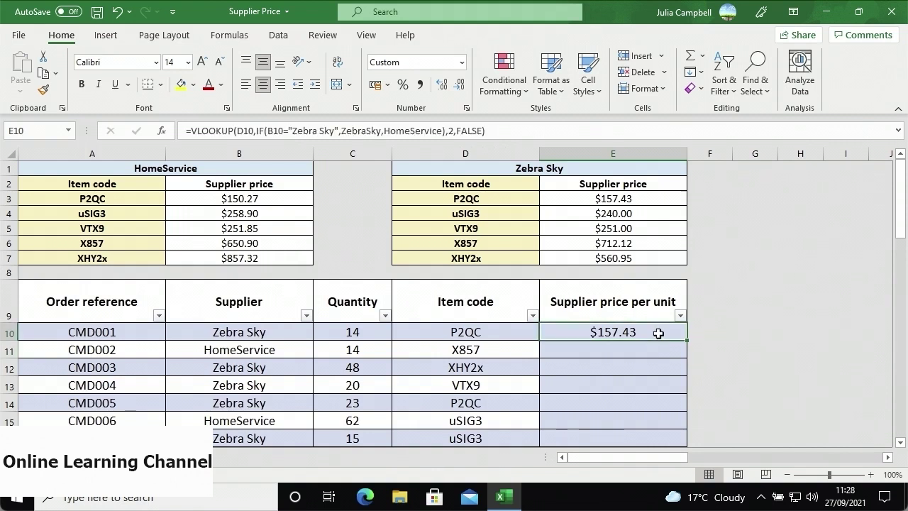
pyautogui.moveTo(686, 340); pyautogui.dragTo(680, 425)
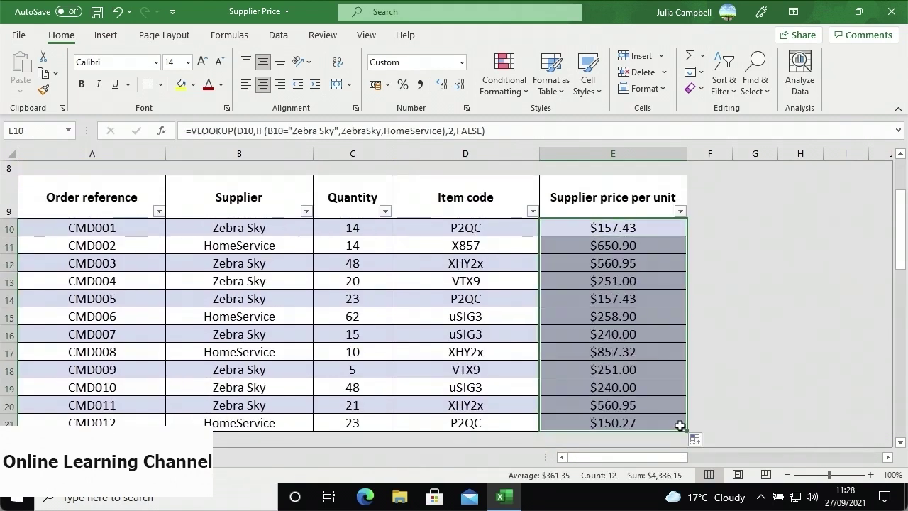
pyautogui.scroll(3, 679, 426)
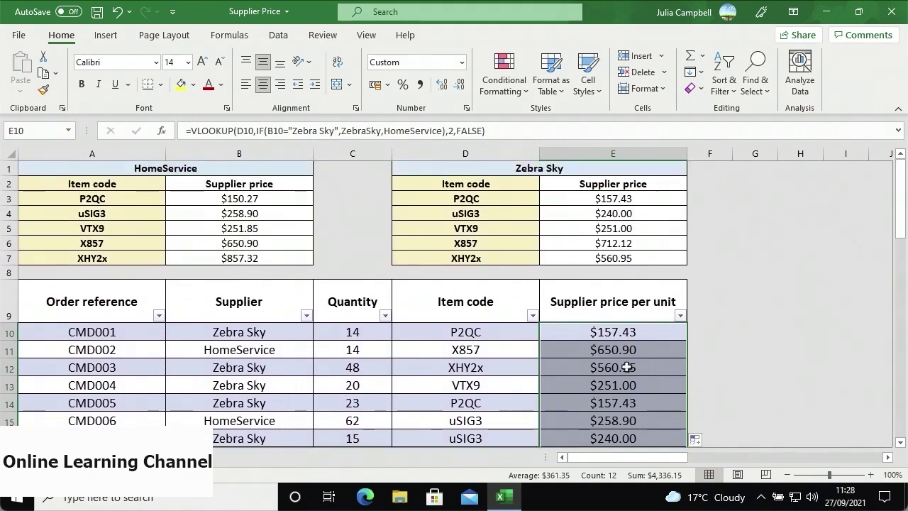
pyautogui.click(579, 349)
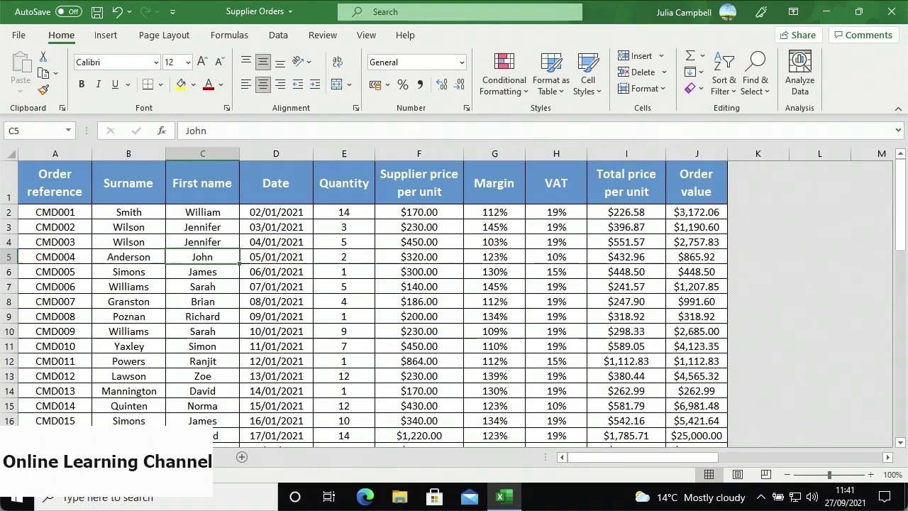
# - Start an XLOOKUP in C4 for the order reference on the search sheet of Supplier Orders, looking up the date in C2
pyautogui.click(192, 456)
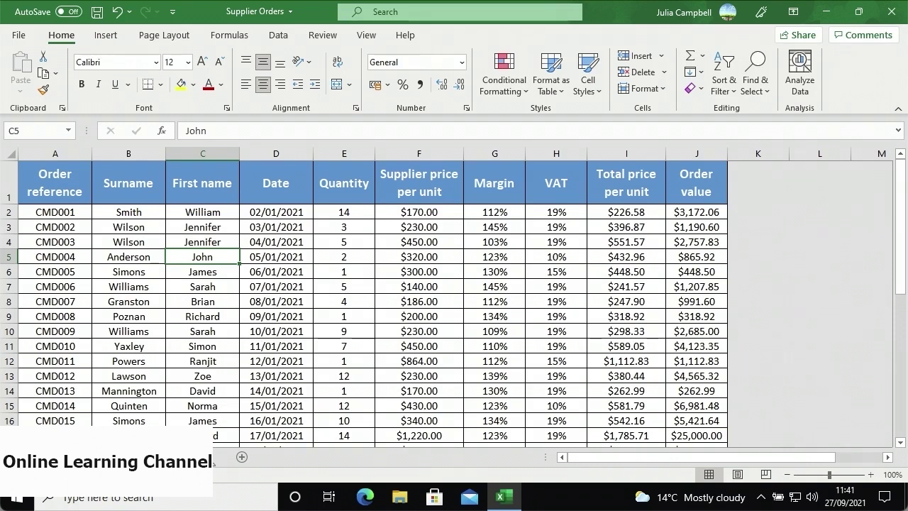
pyautogui.hotkey('ctrl', 'pagedown')
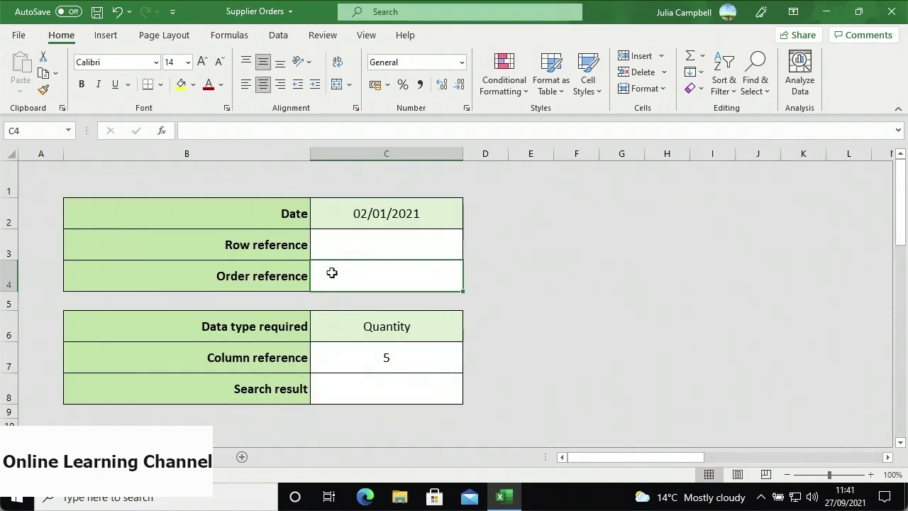
pyautogui.write('=XL')
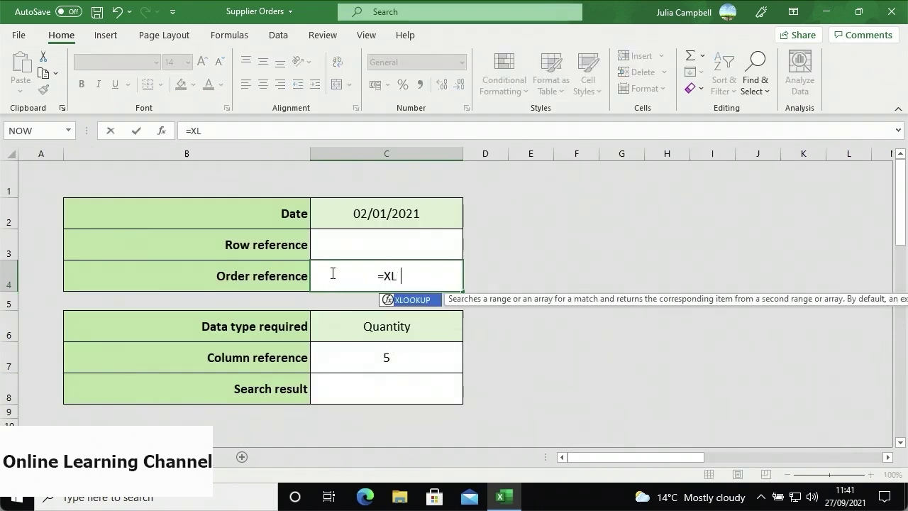
pyautogui.write('OOKUP(')
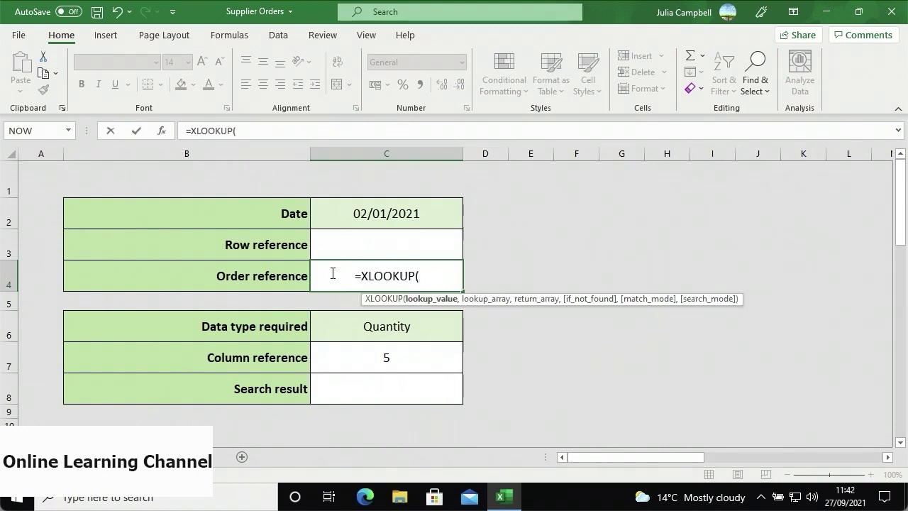
pyautogui.click(329, 218)
pyautogui.write(',')
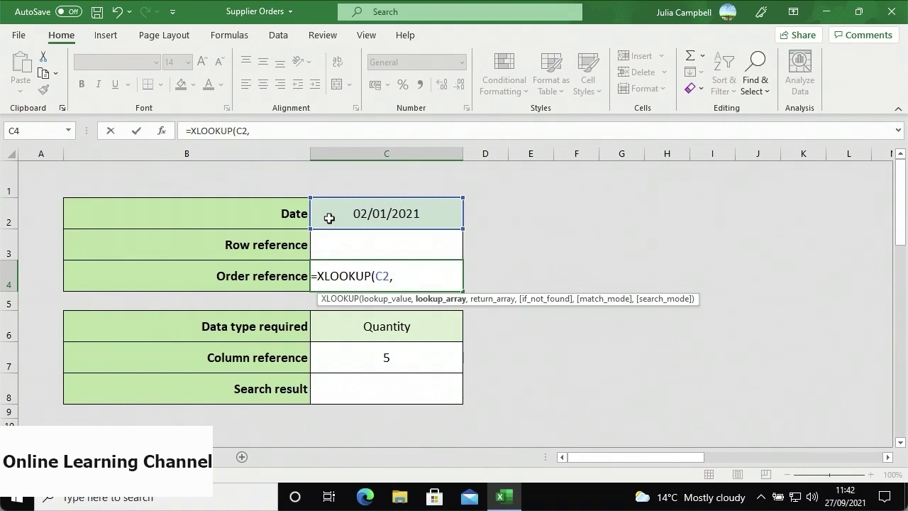
# - Complete the XLOOKUP with D1:D22 of the Supplier orders sheet as lookup array and A1:A22 as return array
pyautogui.click(163, 457)
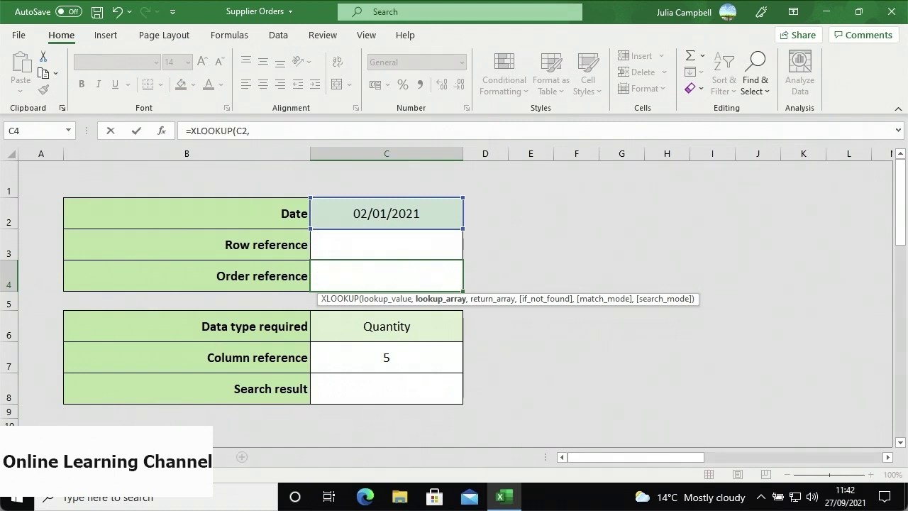
pyautogui.moveTo(255, 186); pyautogui.dragTo(272, 428)
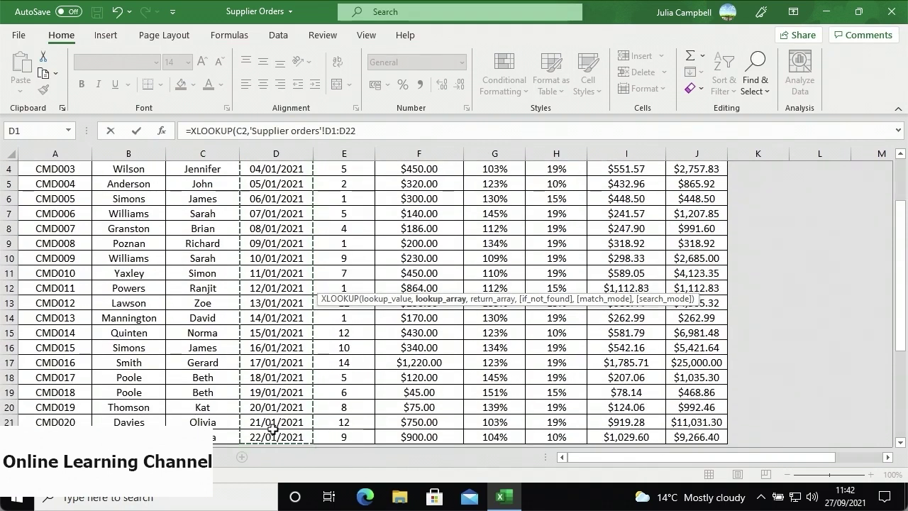
pyautogui.write(',')
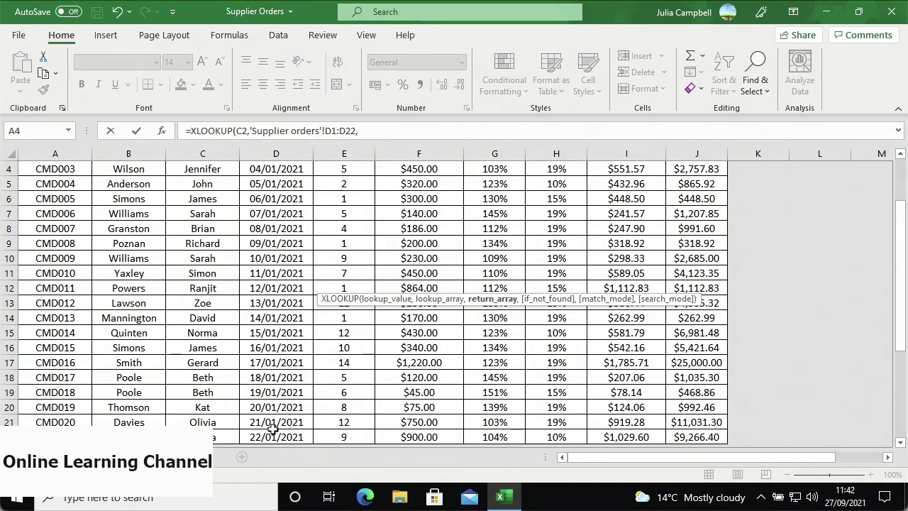
pyautogui.moveTo(57, 434); pyautogui.dragTo(52, 155)
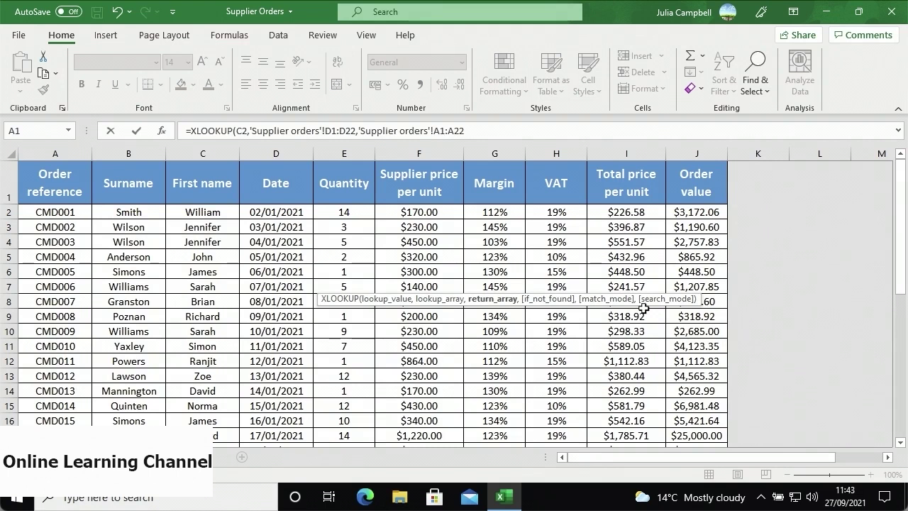
pyautogui.write(')')
pyautogui.press('Return')
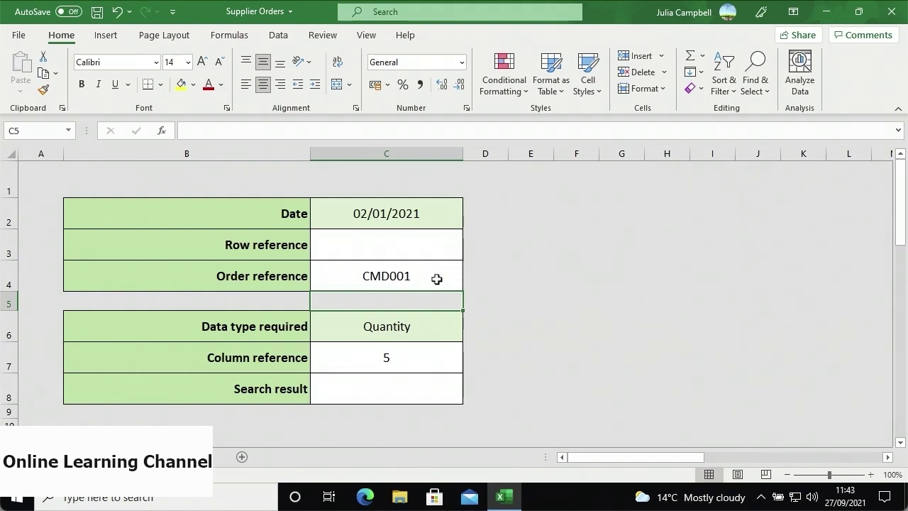
# - Enter an XMATCH formula in C3 for the row reference, looking up the C2 date in D1:D22 of the Supplier orders sheet
pyautogui.click(397, 247)
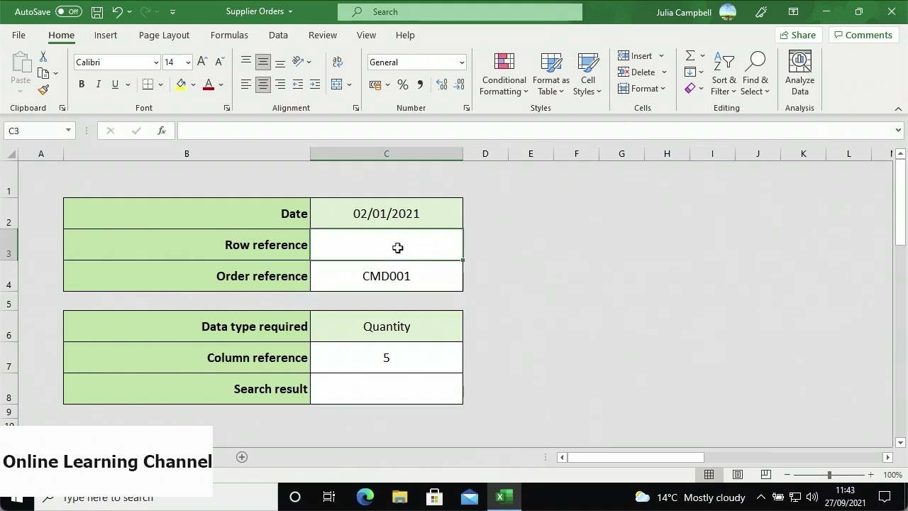
pyautogui.write('=')
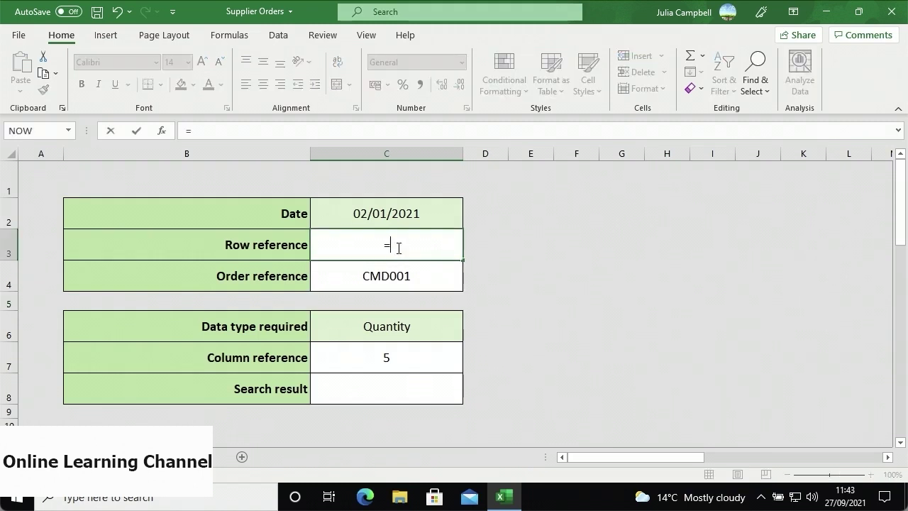
pyautogui.write('XMATCH(')
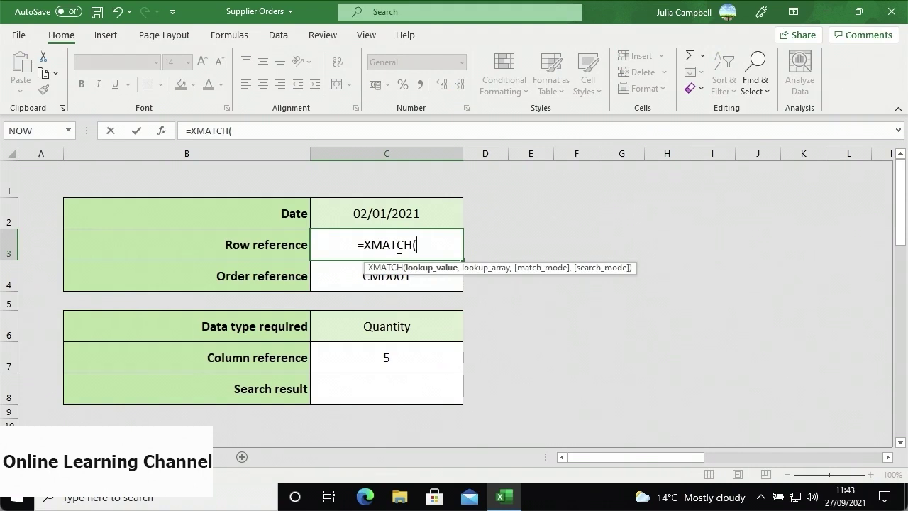
pyautogui.click(331, 217)
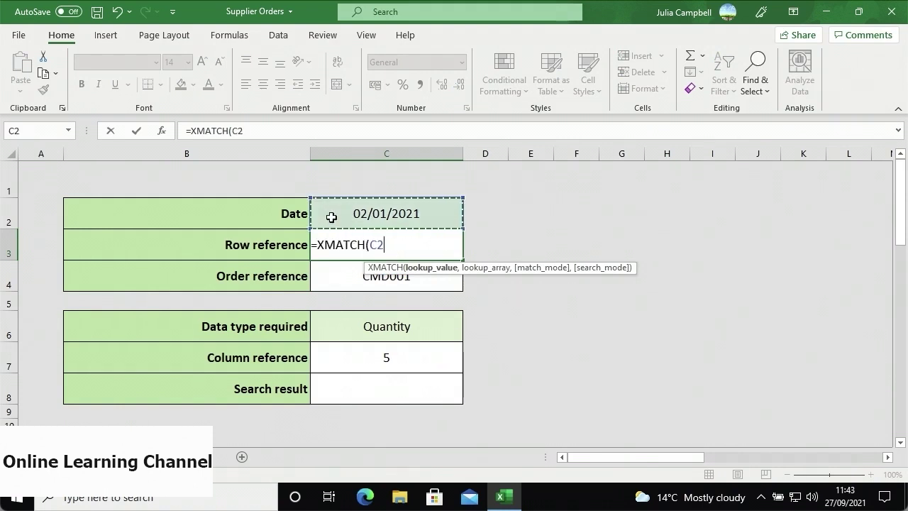
pyautogui.write(',')
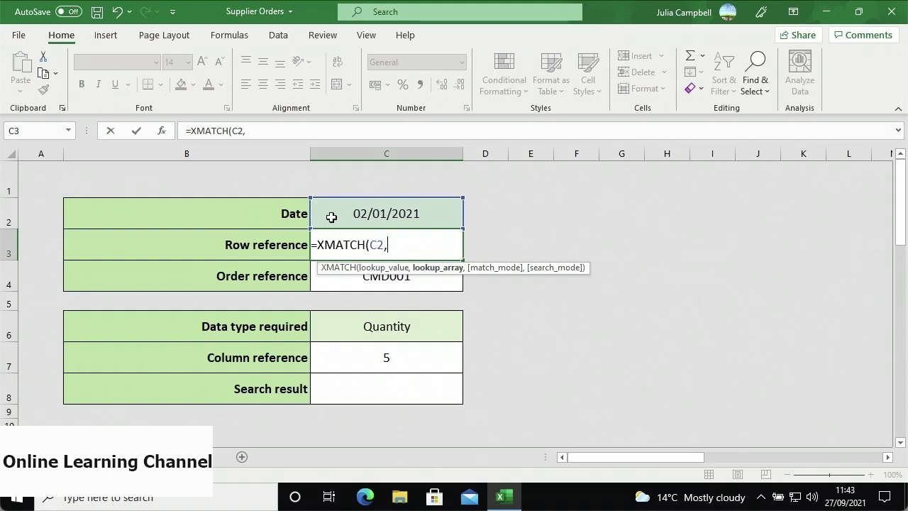
pyautogui.click(99, 457)
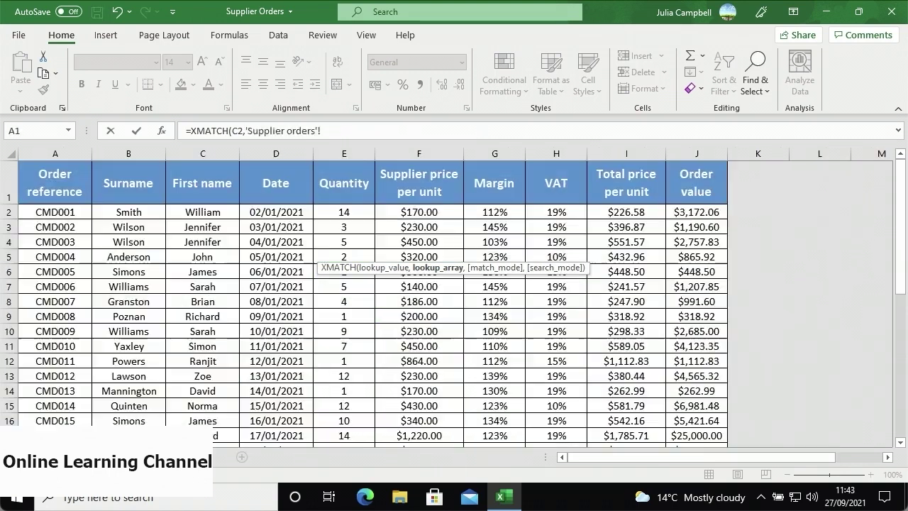
pyautogui.moveTo(274, 183); pyautogui.dragTo(272, 425)
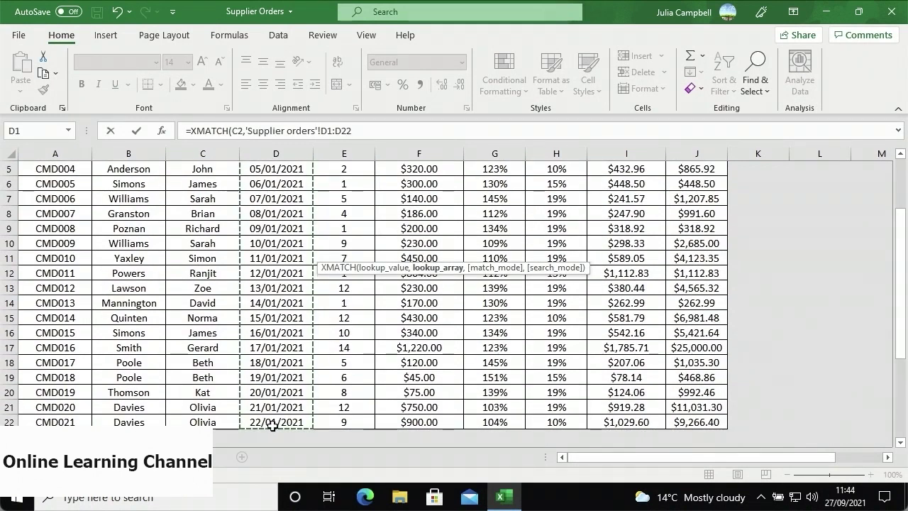
pyautogui.write(')')
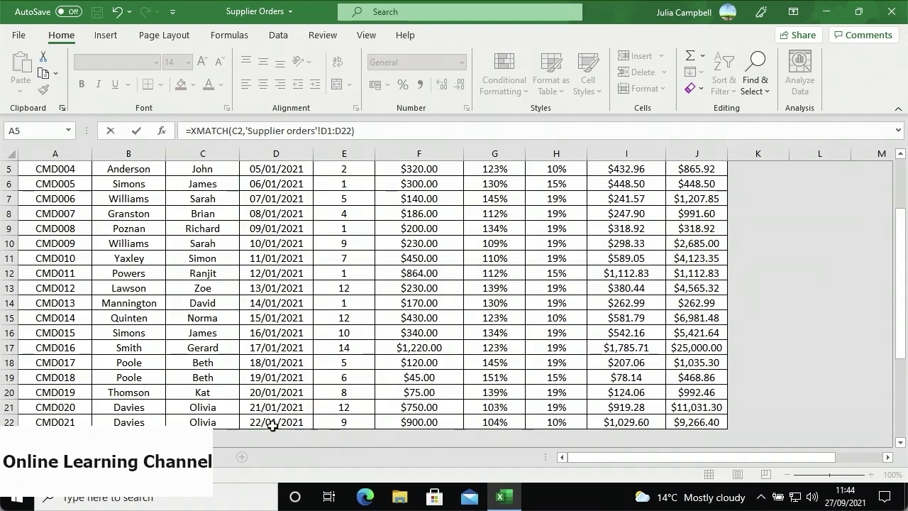
pyautogui.press('Return')
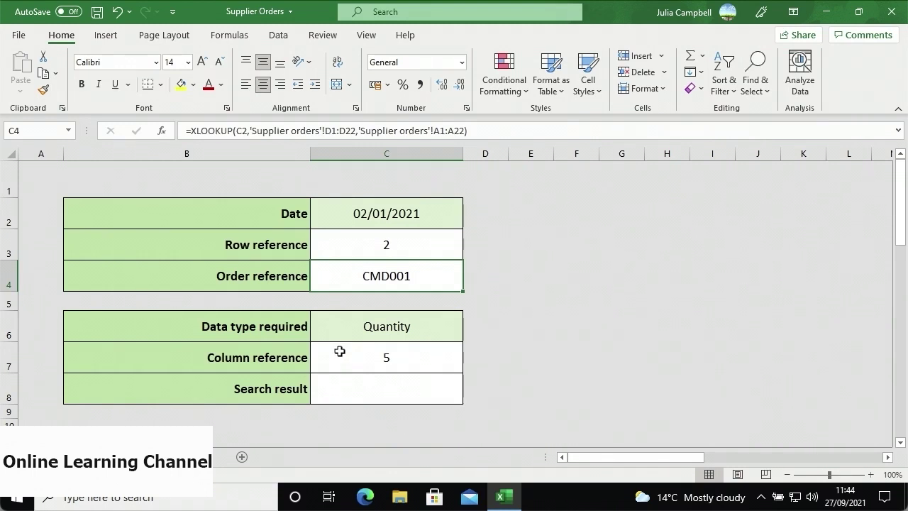
# - Enter the formula =INDEX('Supplier orders'!A1:J22,Summary!C3,Summary!C7) in cell C8 for the search result
pyautogui.click(346, 388)
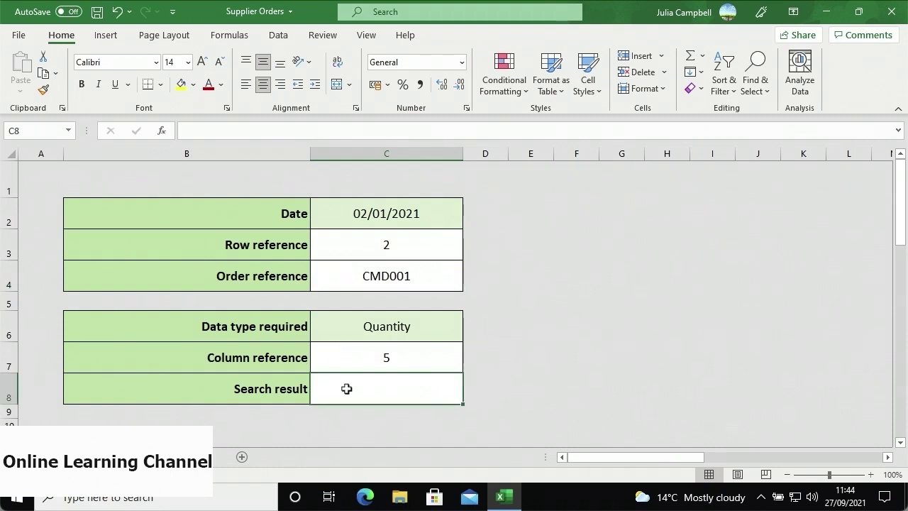
pyautogui.write('=INDEX(')
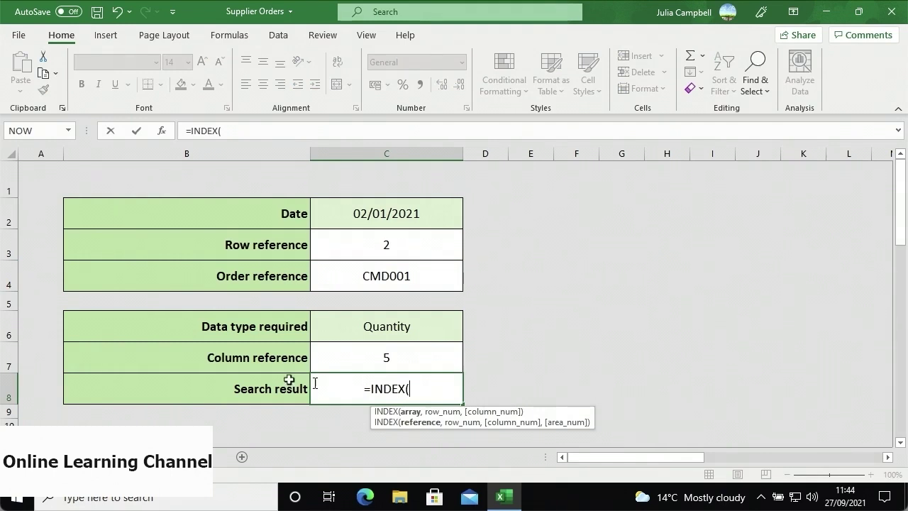
pyautogui.click(93, 457)
pyautogui.moveTo(78, 419); pyautogui.dragTo(681, 154)
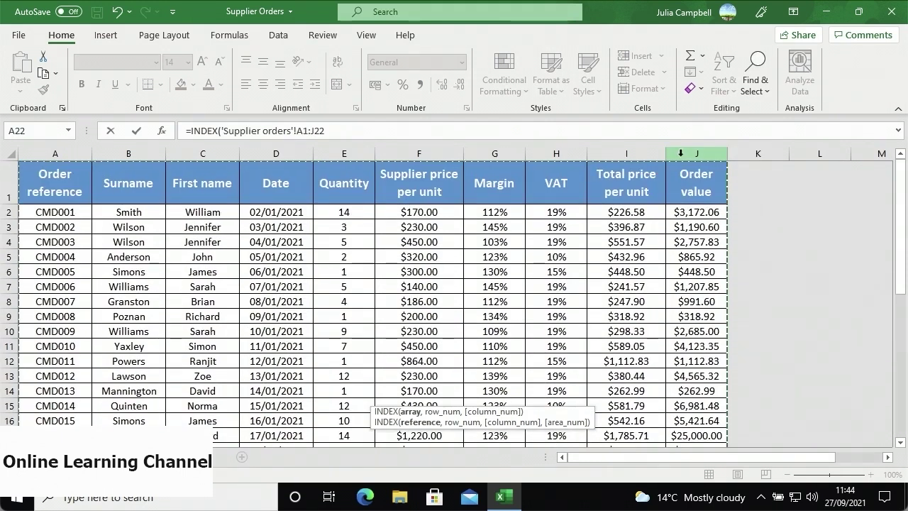
pyautogui.write(',')
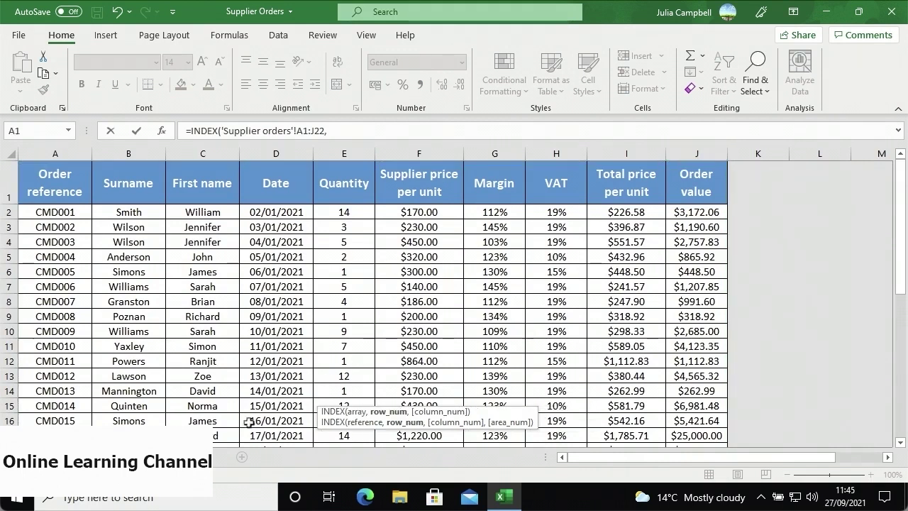
pyautogui.click(202, 457)
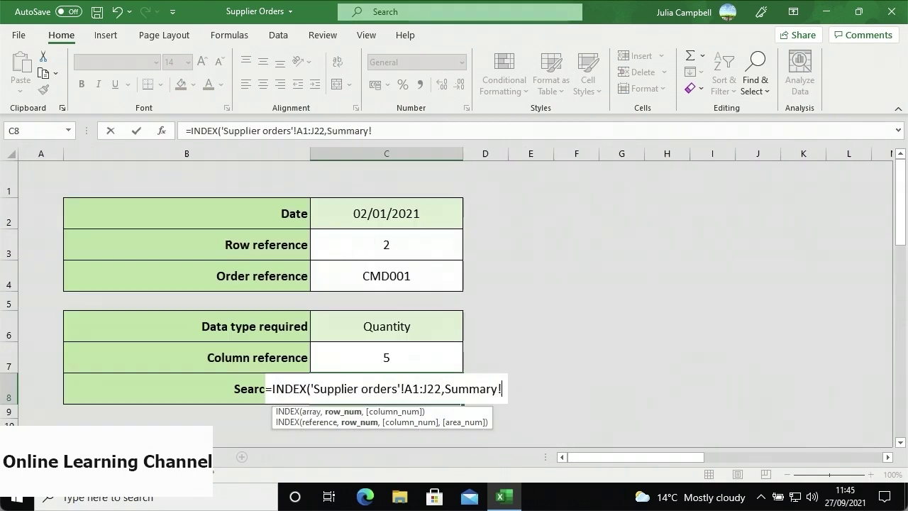
pyautogui.click(332, 246)
pyautogui.write(',Summary!C7')
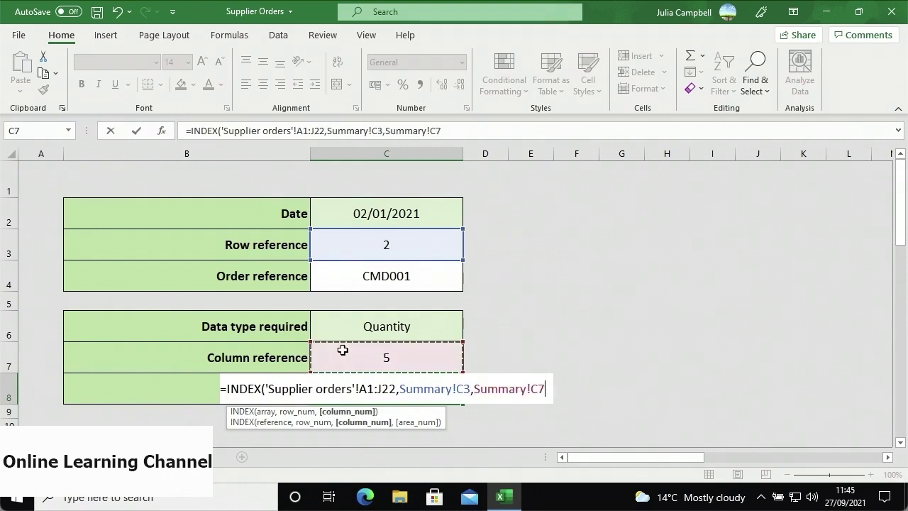
pyautogui.click(343, 350)
pyautogui.write(')')
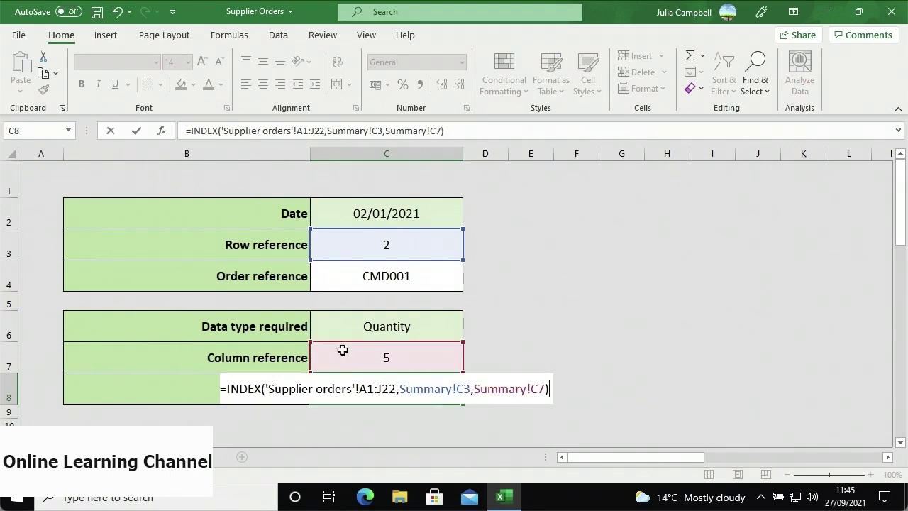
pyautogui.press('Return')
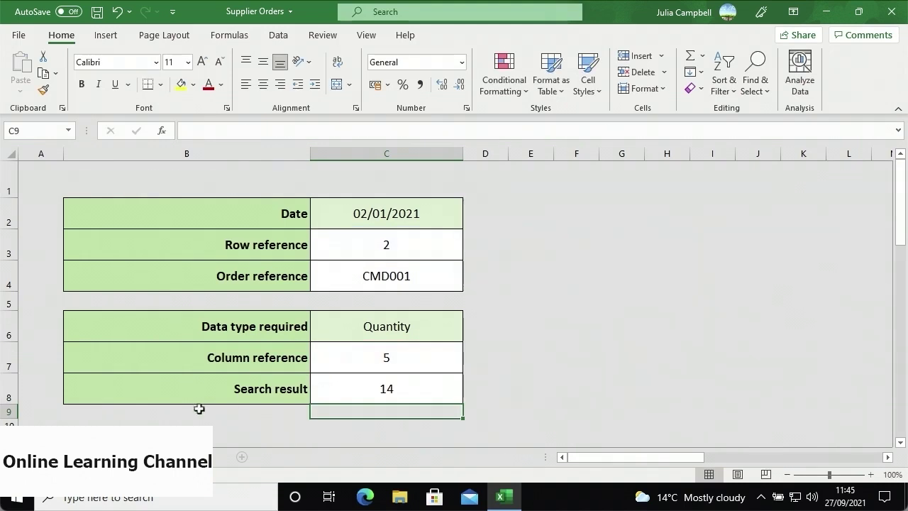
pyautogui.click(225, 457)
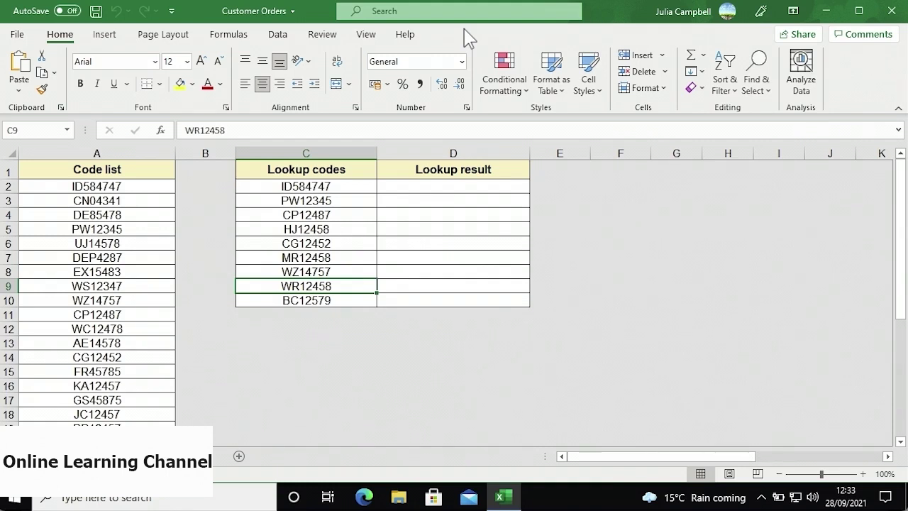
# - Start a VLOOKUP formula in D2 with lookup value C2, table array A2:A21, column index 1 and exact match FALSE
pyautogui.click(407, 186)
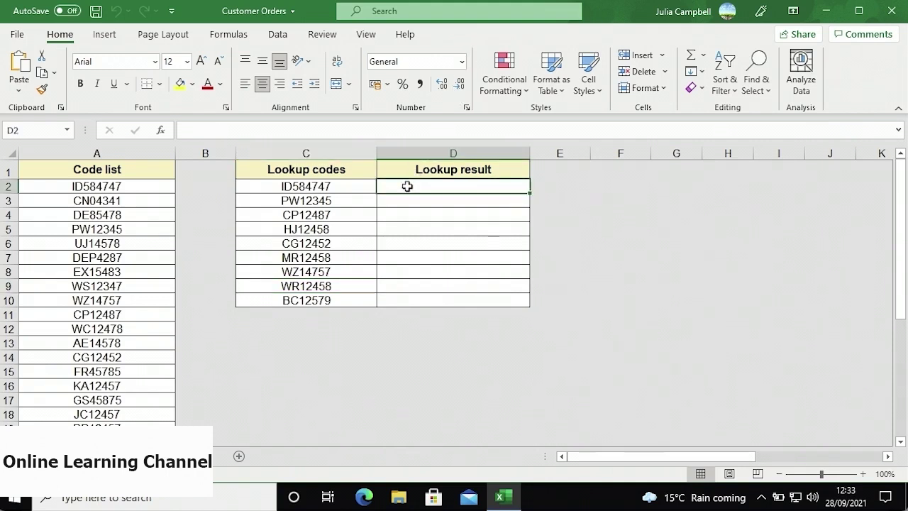
pyautogui.write('=VLOOKUP(')
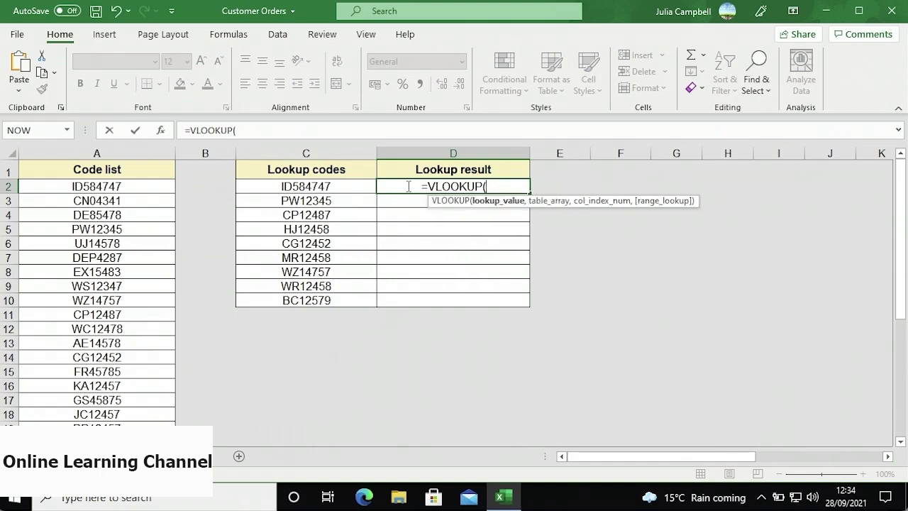
pyautogui.click(366, 185)
pyautogui.write(',')
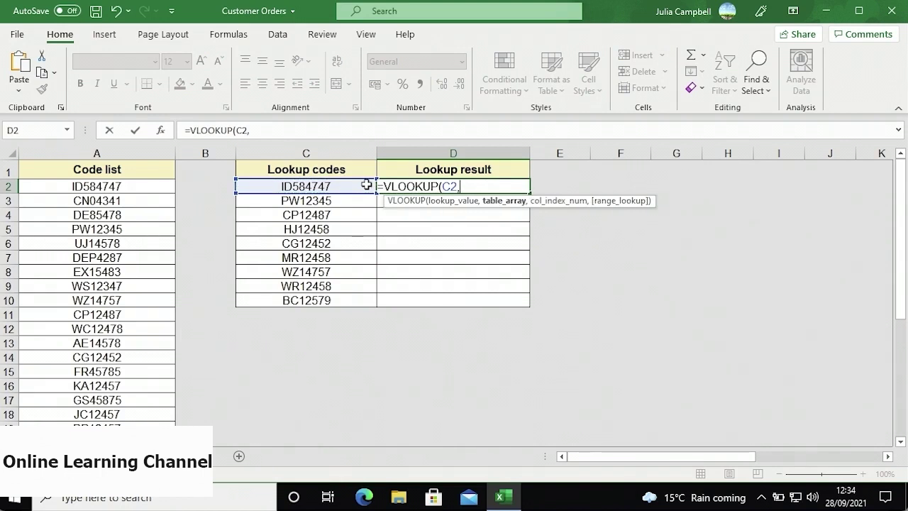
pyautogui.moveTo(150, 186); pyautogui.dragTo(122, 424)
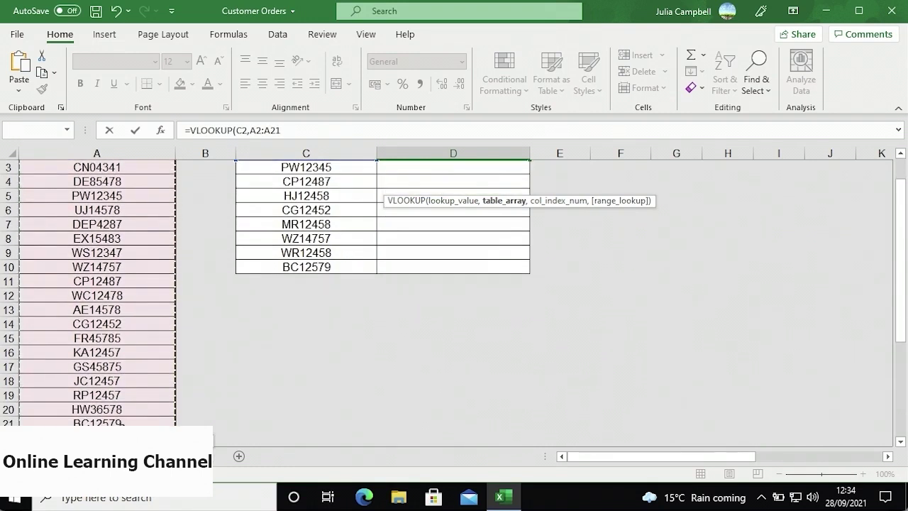
pyautogui.write(',')
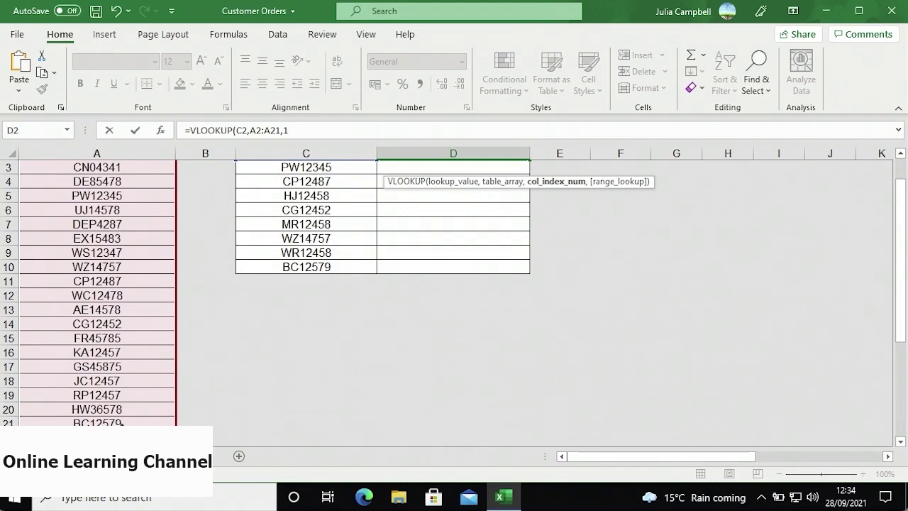
pyautogui.write('1,')
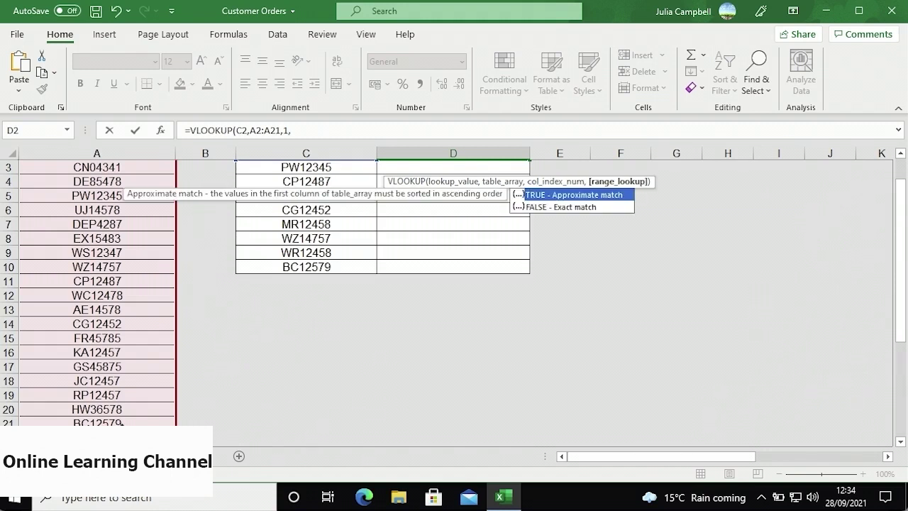
pyautogui.doubleClick(532, 206)
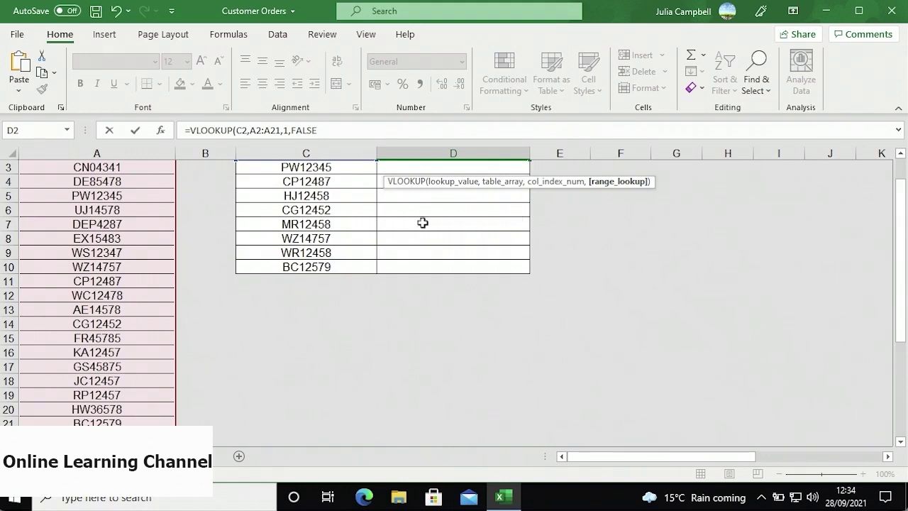
# - Lock the rows of the VLOOKUP table array as A$2:A$21 and complete the formula in D2
pyautogui.click(257, 132)
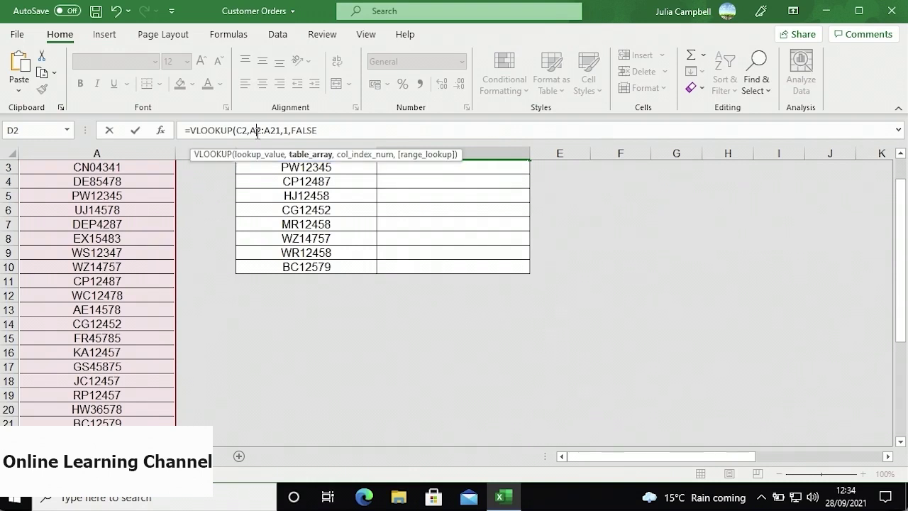
pyautogui.write('$')
pyautogui.click(276, 132)
pyautogui.write('$')
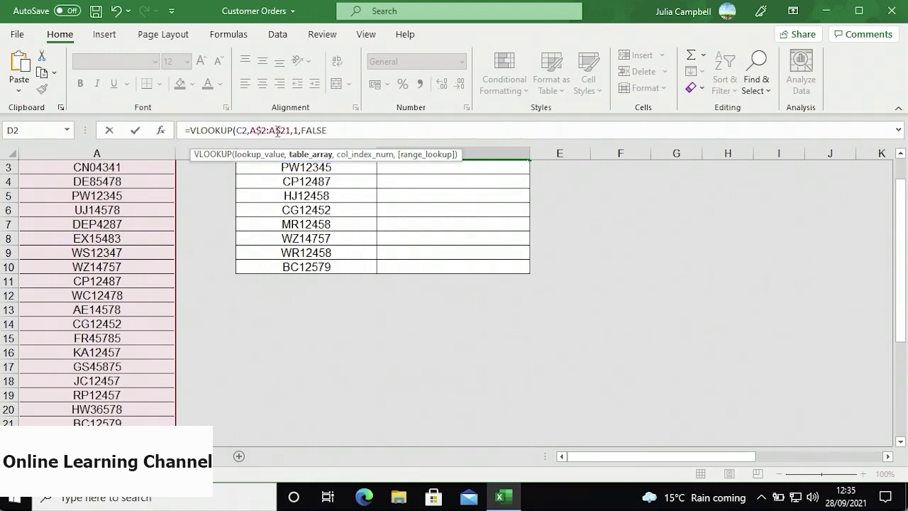
pyautogui.click(334, 132)
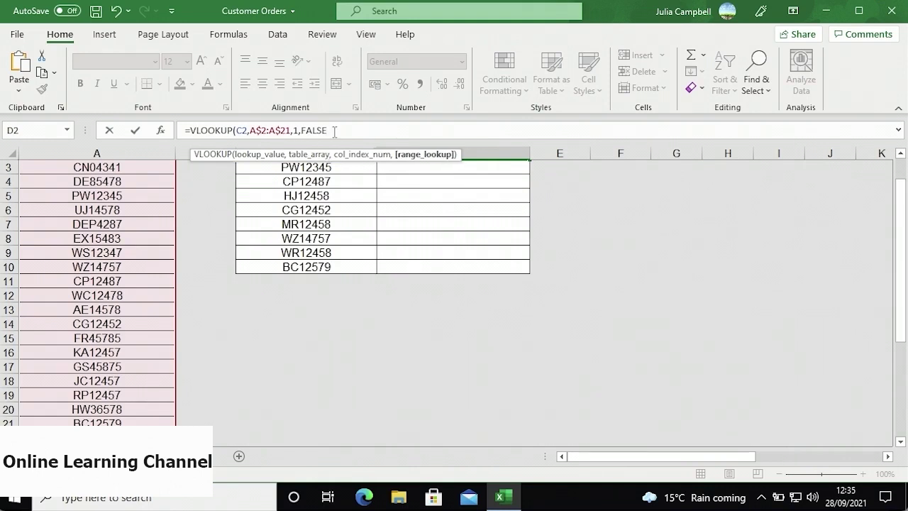
pyautogui.write(')')
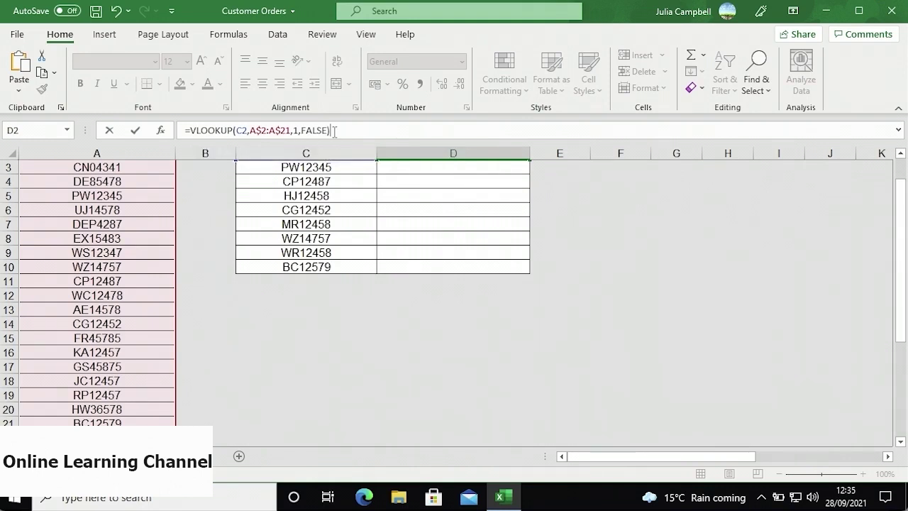
pyautogui.press('Return')
pyautogui.scroll(1, 338, 172)
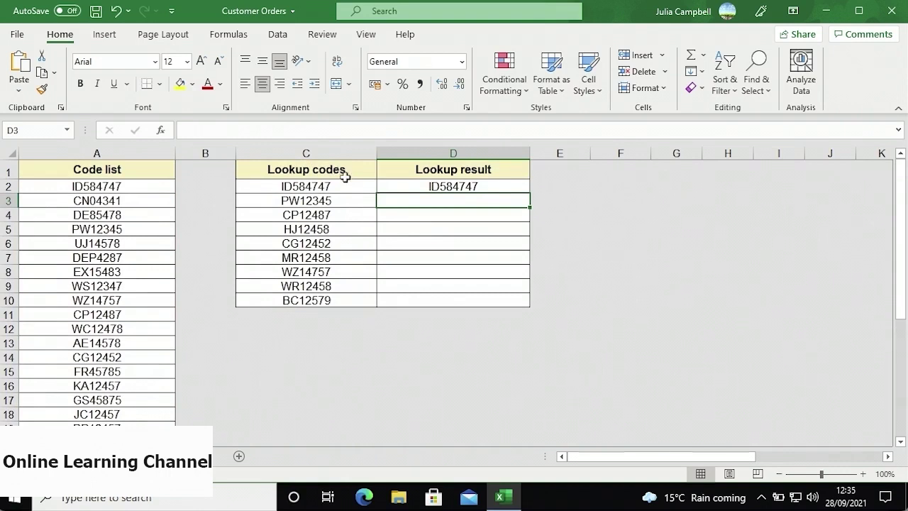
# - Copy the VLOOKUP formula from D2 down the Lookup result column to D10
pyautogui.click(386, 184)
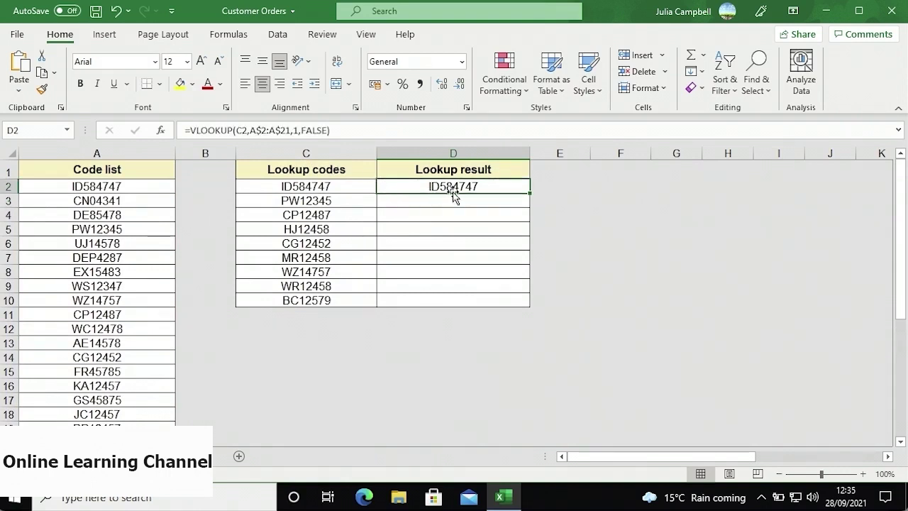
pyautogui.doubleClick(528, 192)
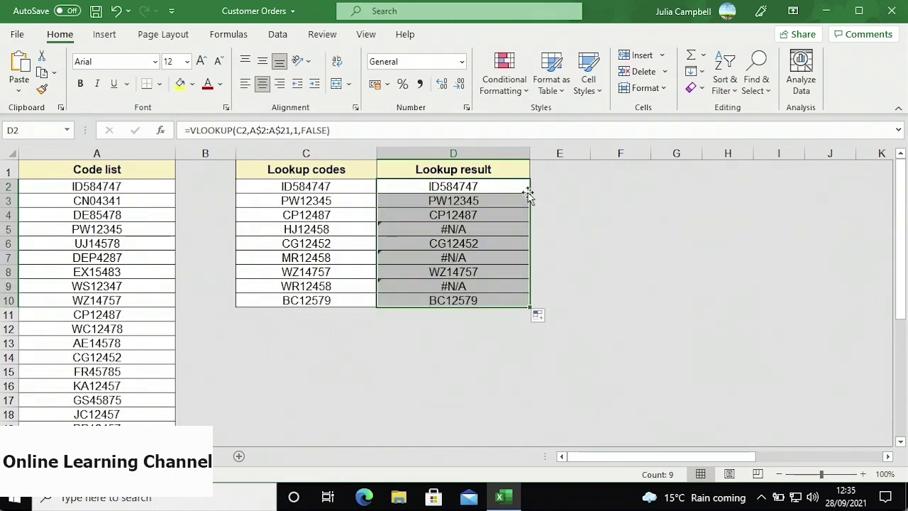
pyautogui.click(506, 213)
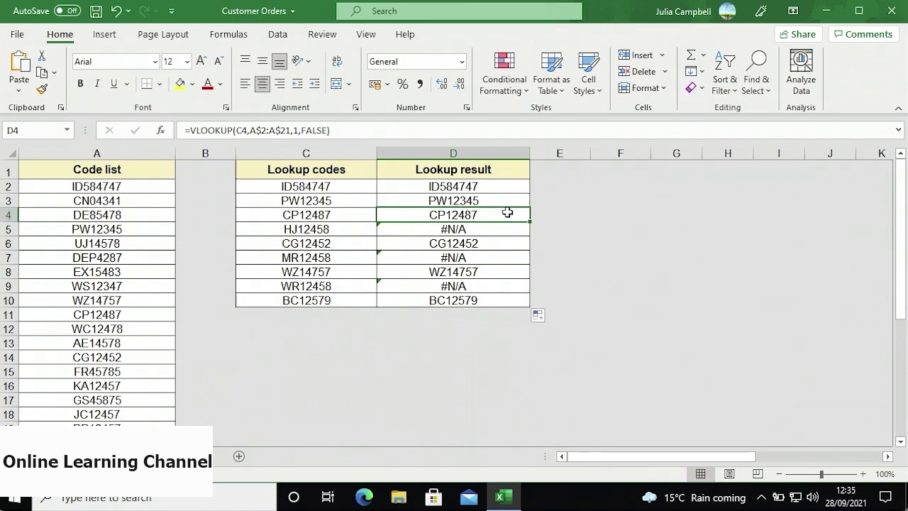
# - Examine the error explanation and the error-checking options for the lookup result in D5
pyautogui.click(476, 230)
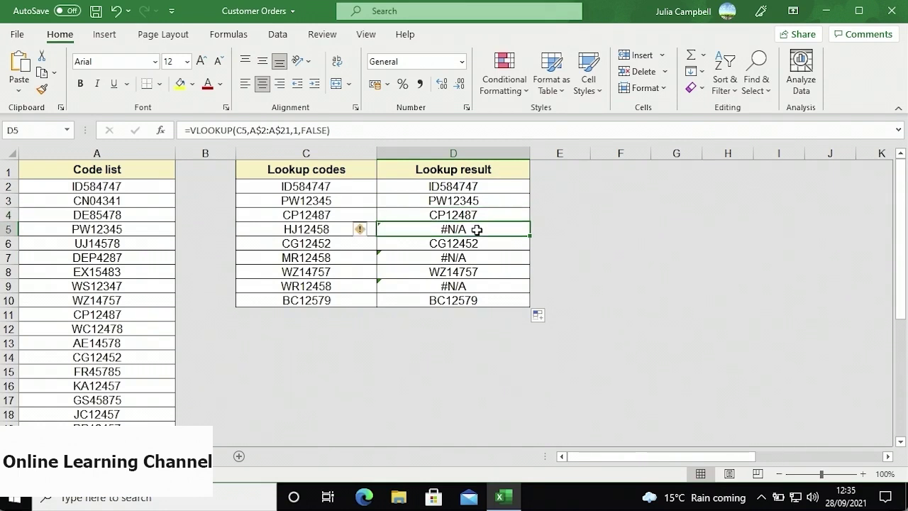
pyautogui.moveTo(363, 234)
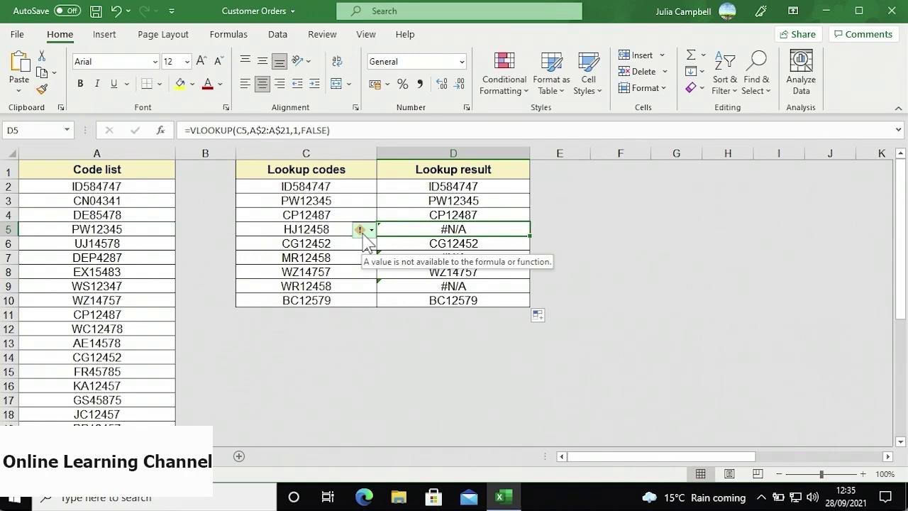
pyautogui.click(363, 232)
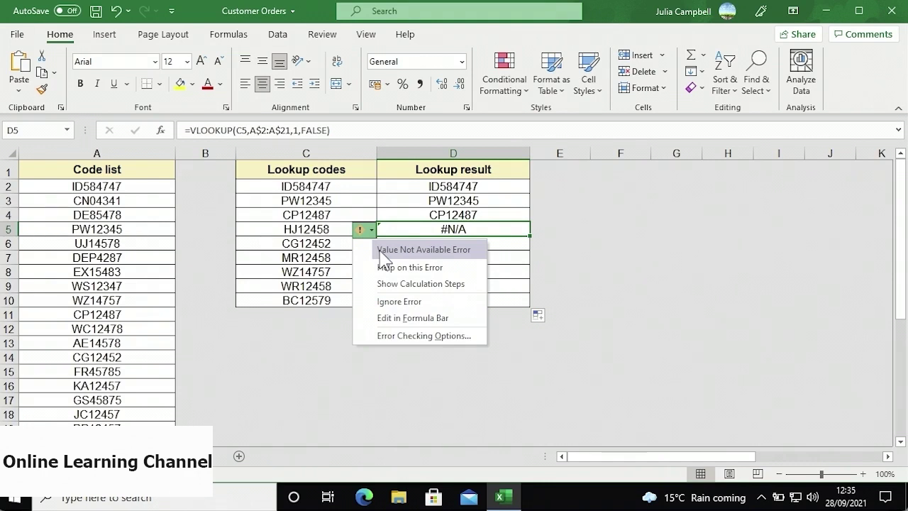
pyautogui.click(400, 228)
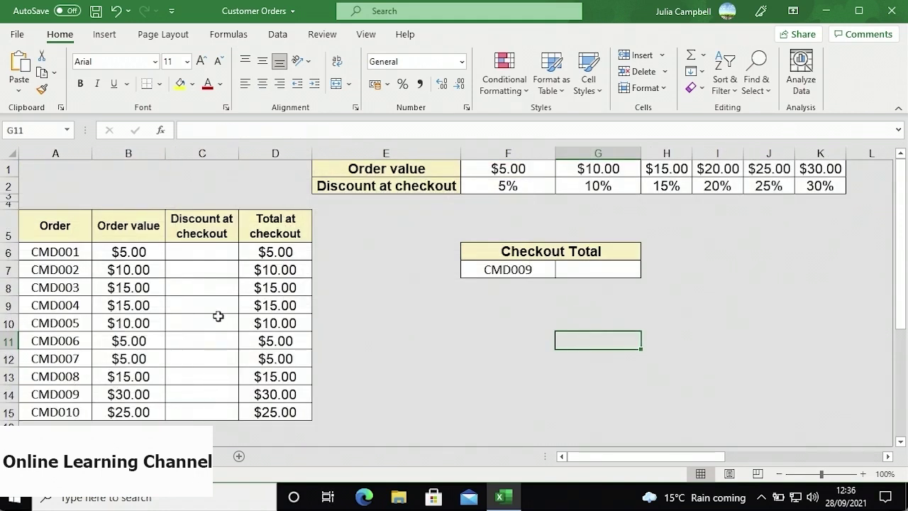
# - Start an HLOOKUP formula in C6 with B6 as the lookup value and F1:K2 as the table array
pyautogui.click(212, 255)
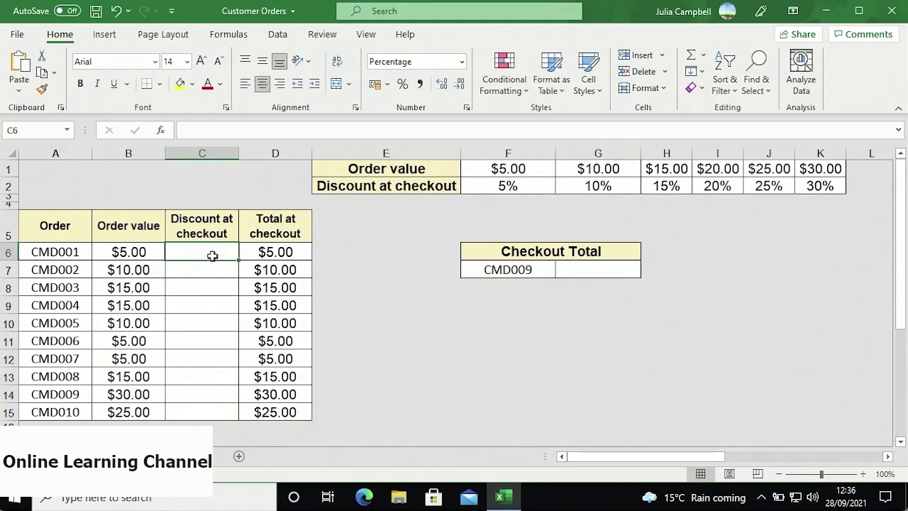
pyautogui.write('=HLOOKUP')
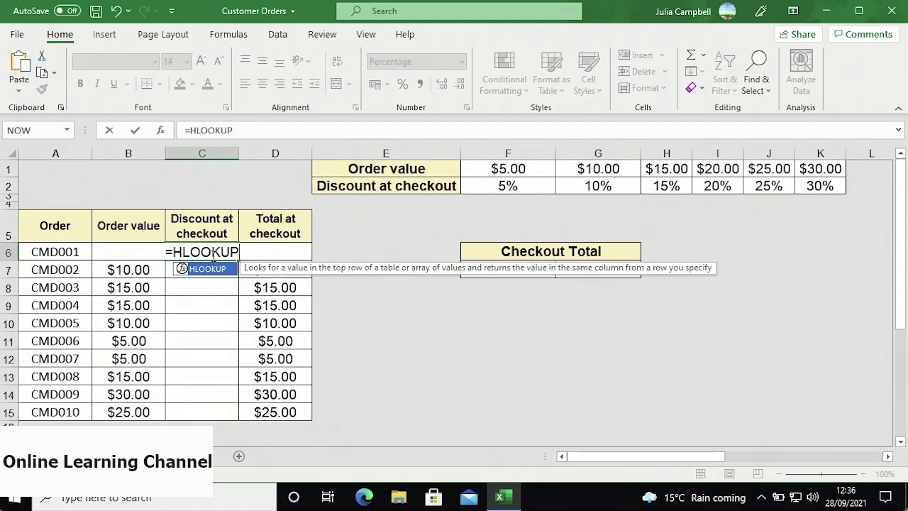
pyautogui.write('(')
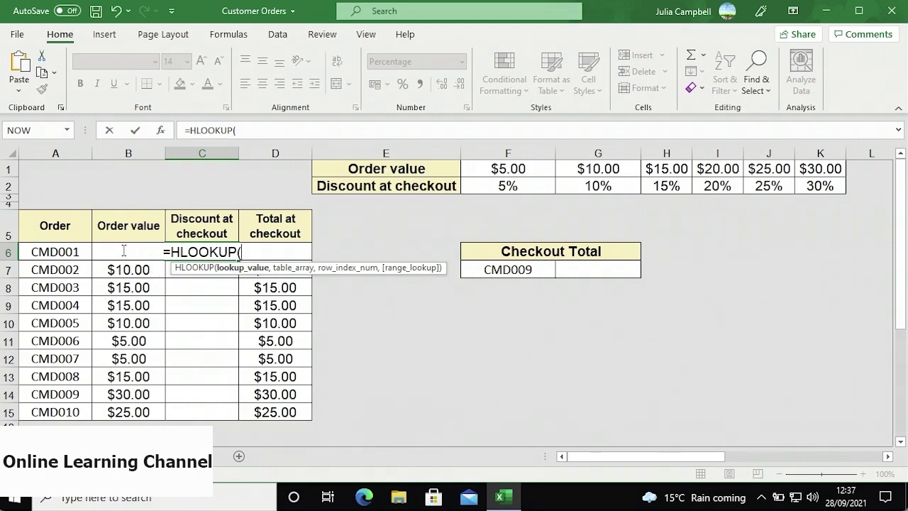
pyautogui.write('B6,')
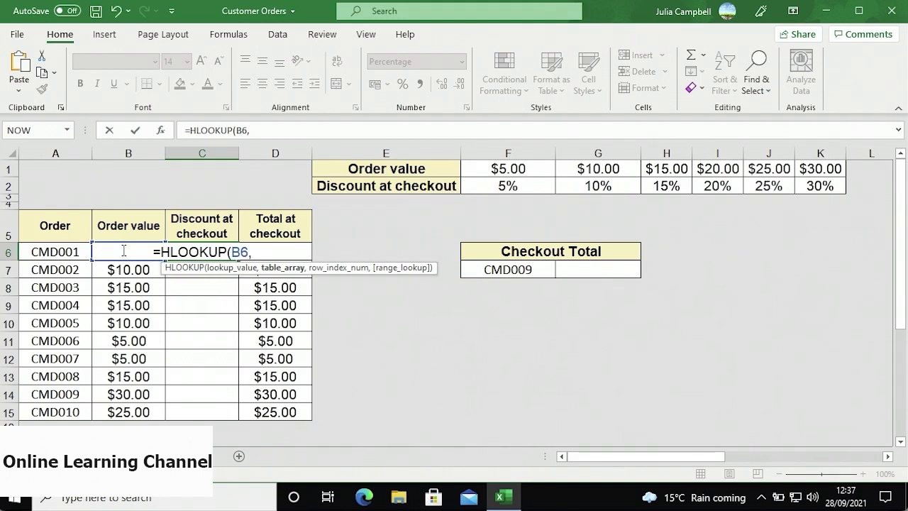
pyautogui.moveTo(482, 169); pyautogui.dragTo(798, 187)
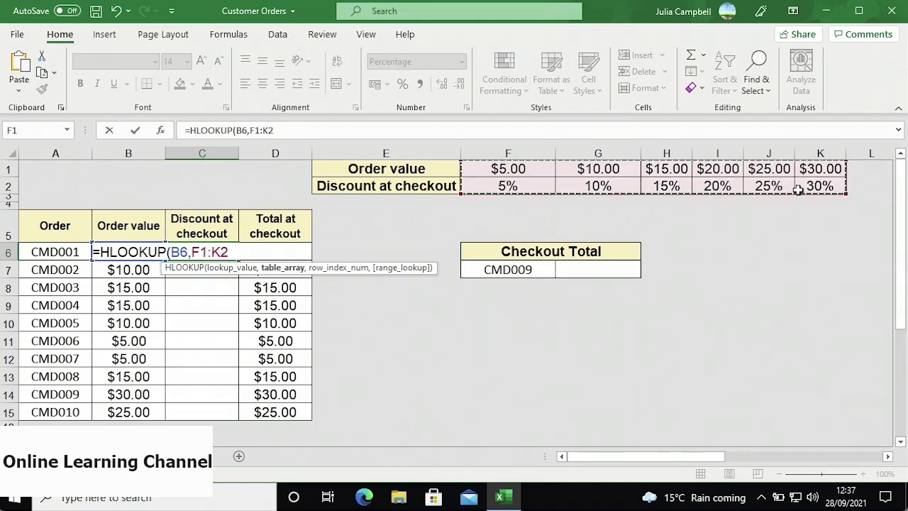
# - Lock the rows of the HLOOKUP table array in the C6 formula as F$1:K$2
pyautogui.click(254, 130)
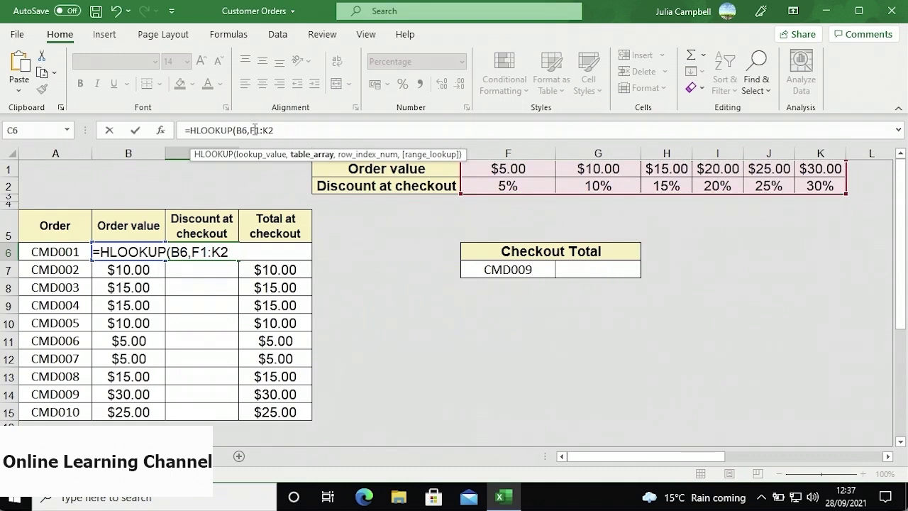
pyautogui.write('$')
pyautogui.click(273, 130)
pyautogui.write('$')
pyautogui.click(289, 131)
pyautogui.write(',')
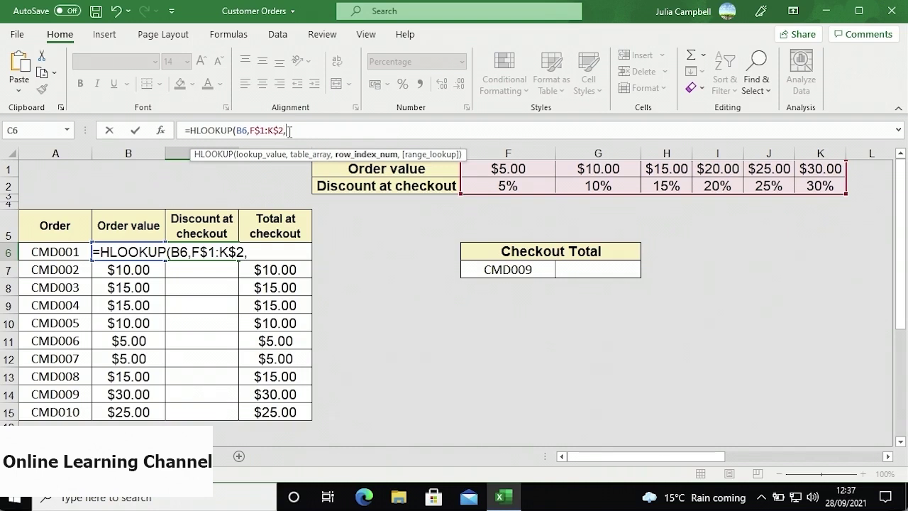
# - Complete the HLOOKUP formula in C6 with row index number 2 and FALSE for an exact match
pyautogui.write('2,')
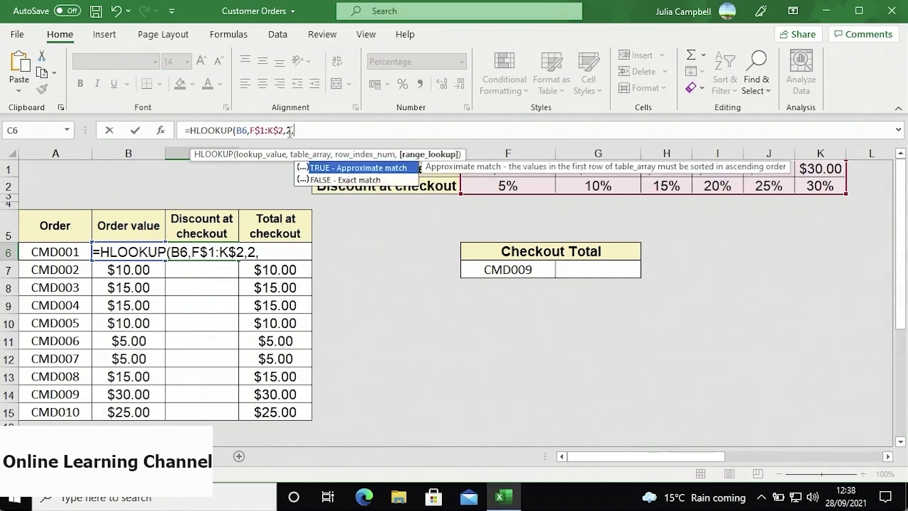
pyautogui.doubleClick(318, 181)
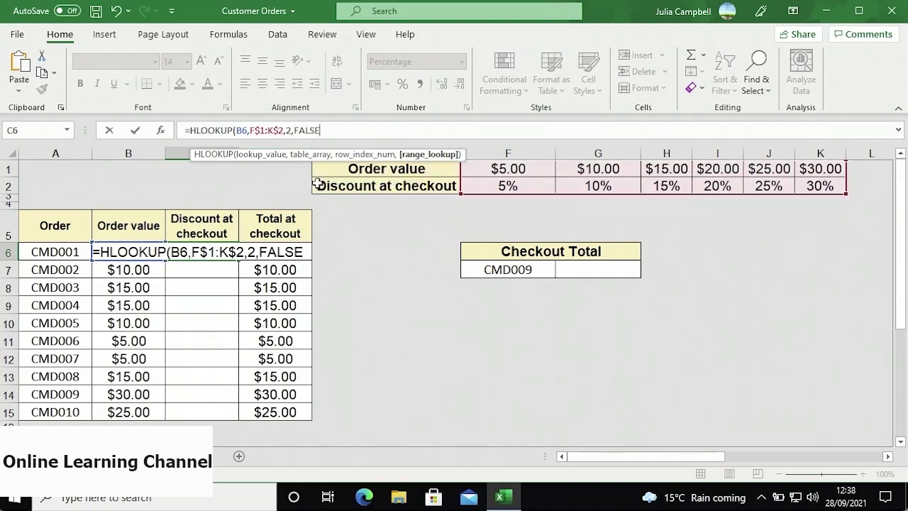
pyautogui.write(')')
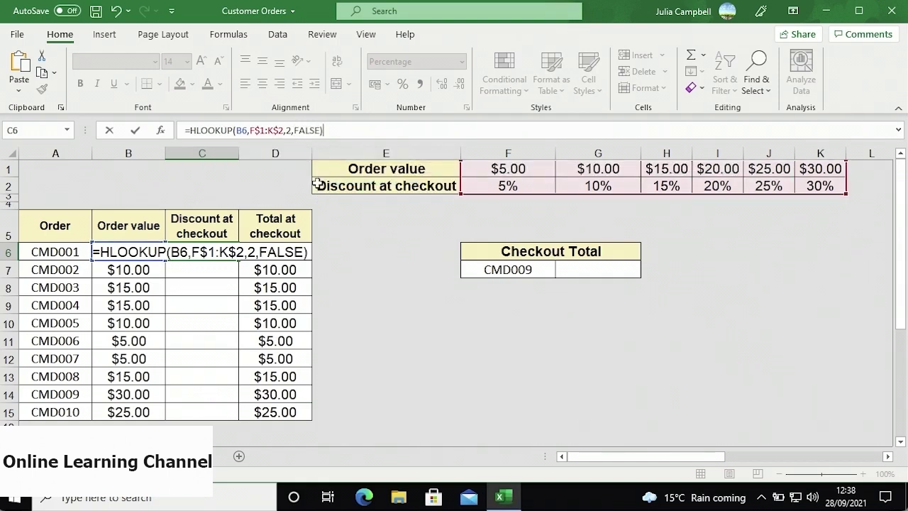
pyautogui.press('Return')
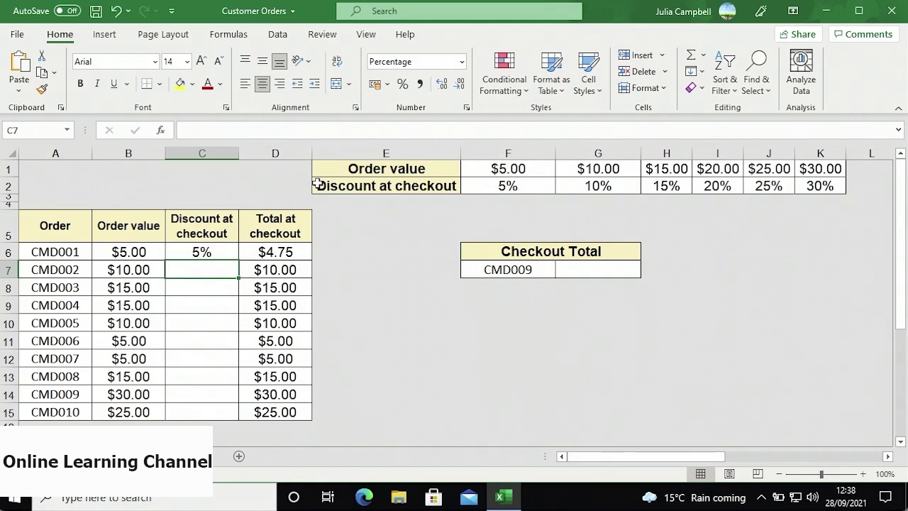
# - Copy the HLOOKUP formula from C6 down the Discount at checkout column to C15
pyautogui.click(230, 254)
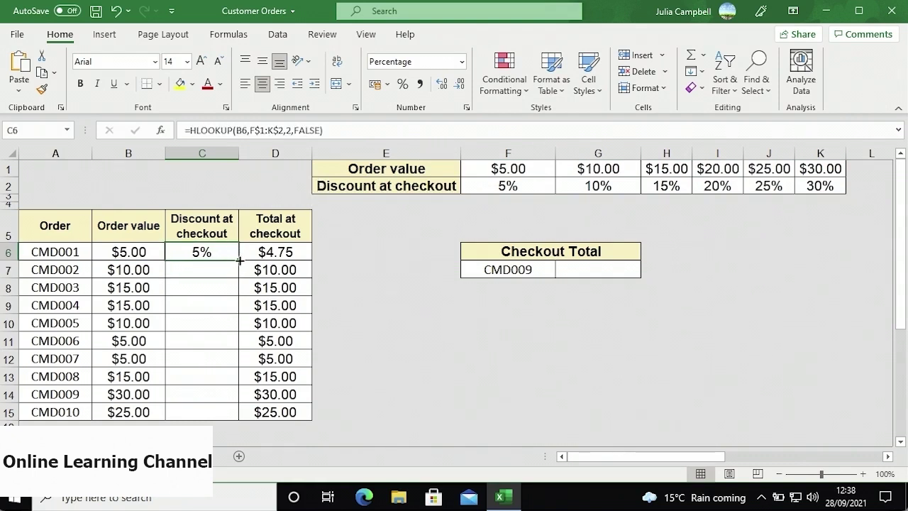
pyautogui.doubleClick(240, 261)
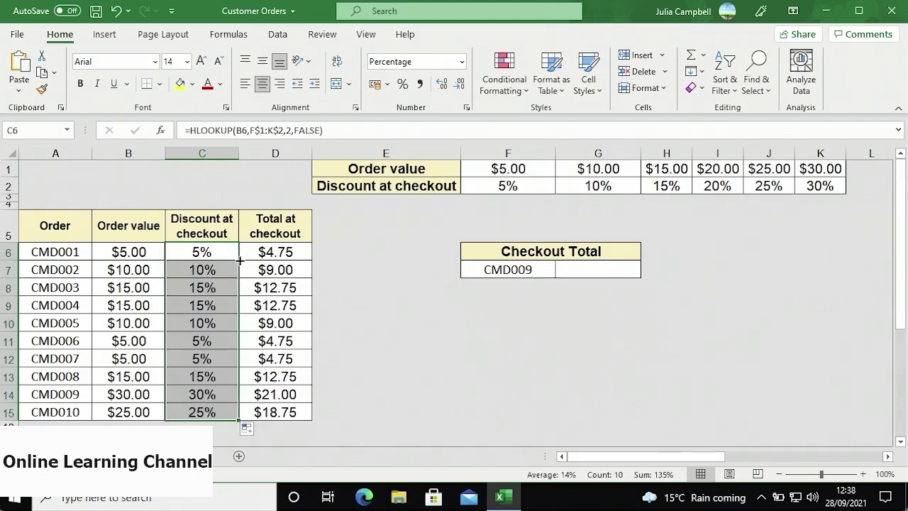
pyautogui.click(227, 271)
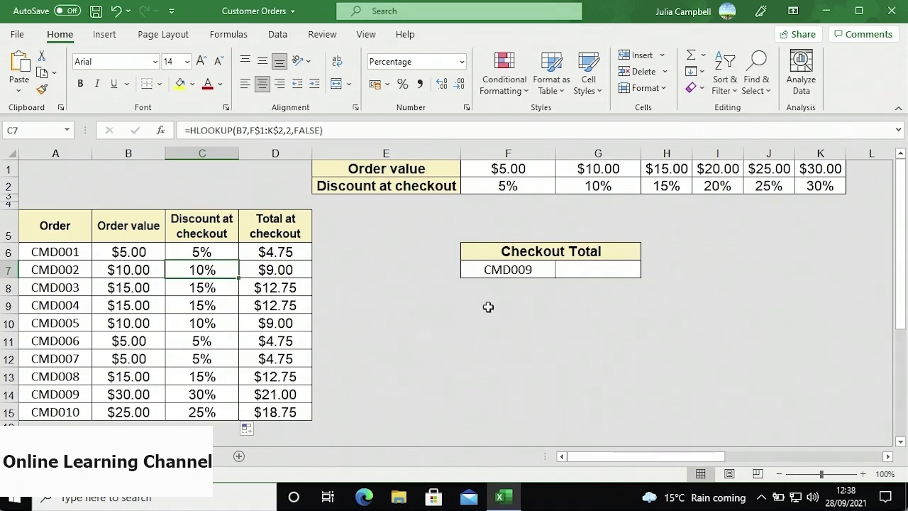
# - Enter an XLOOKUP formula in G7 with F7 as the lookup value, A6:A15 as the lookup array and D6:D15 as the return array
pyautogui.click(563, 269)
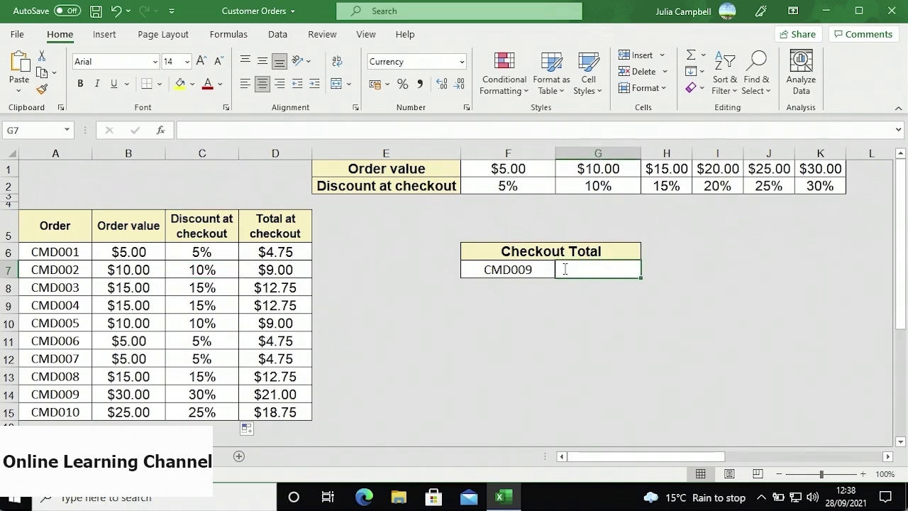
pyautogui.write('=XLOOKUP(')
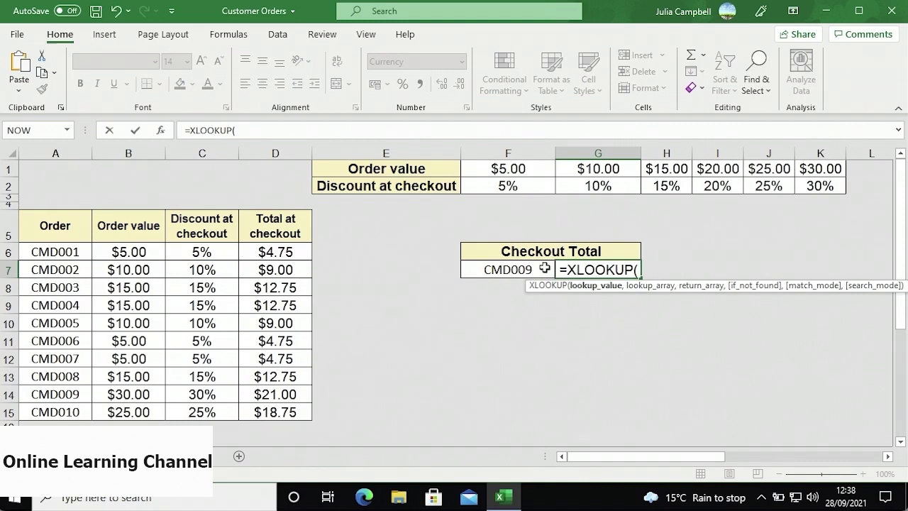
pyautogui.click(545, 269)
pyautogui.write(',')
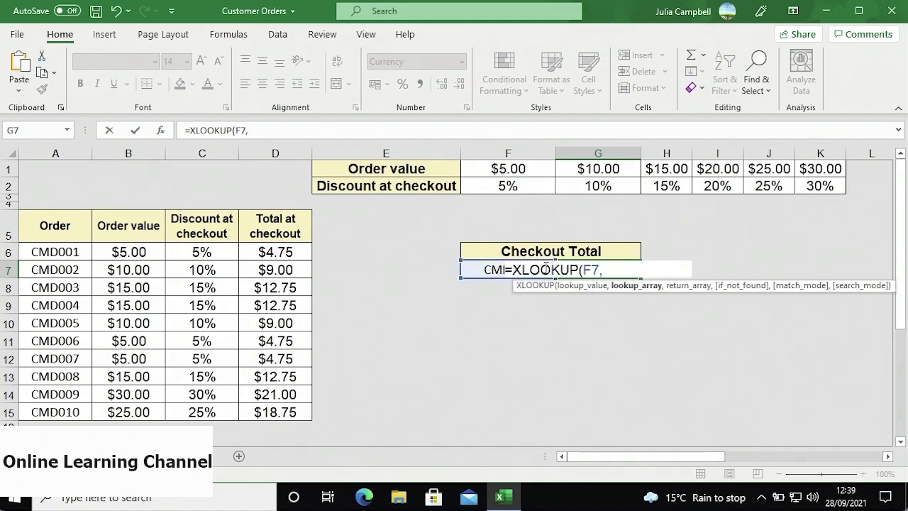
pyautogui.moveTo(84, 252); pyautogui.dragTo(74, 412)
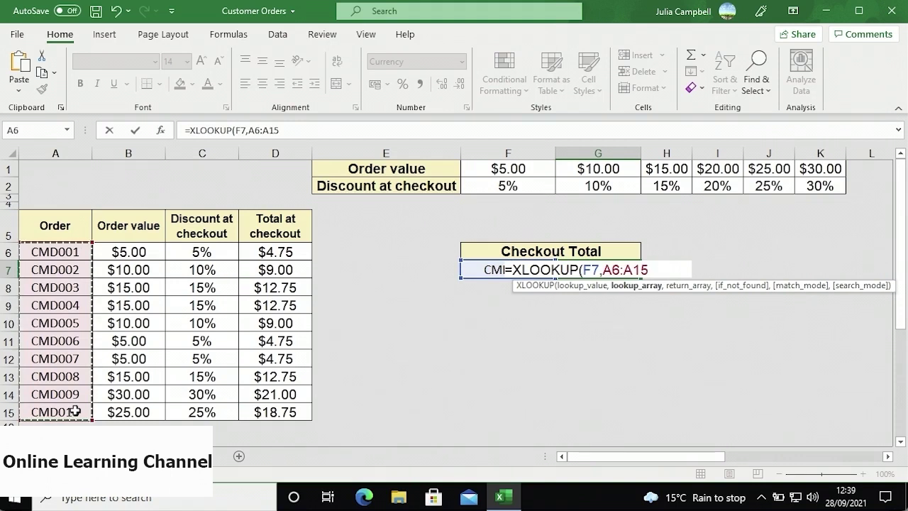
pyautogui.write(',')
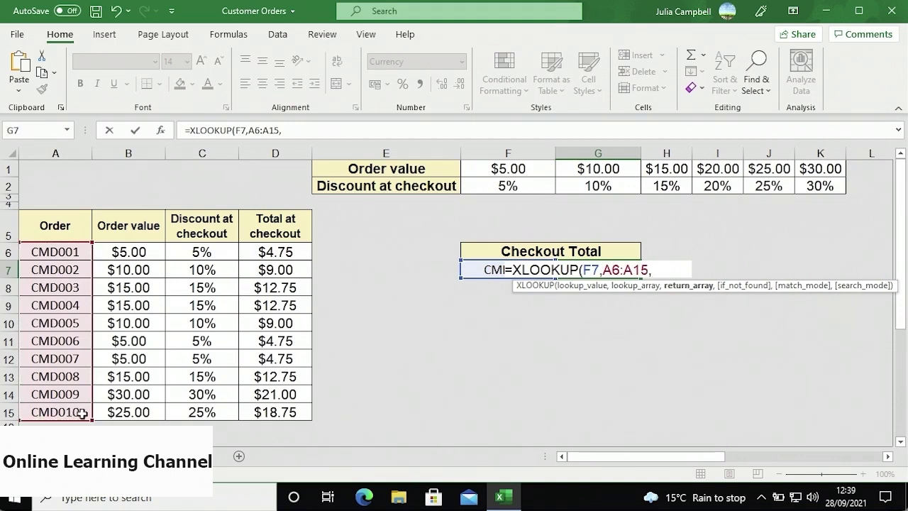
pyautogui.moveTo(259, 250); pyautogui.dragTo(288, 412)
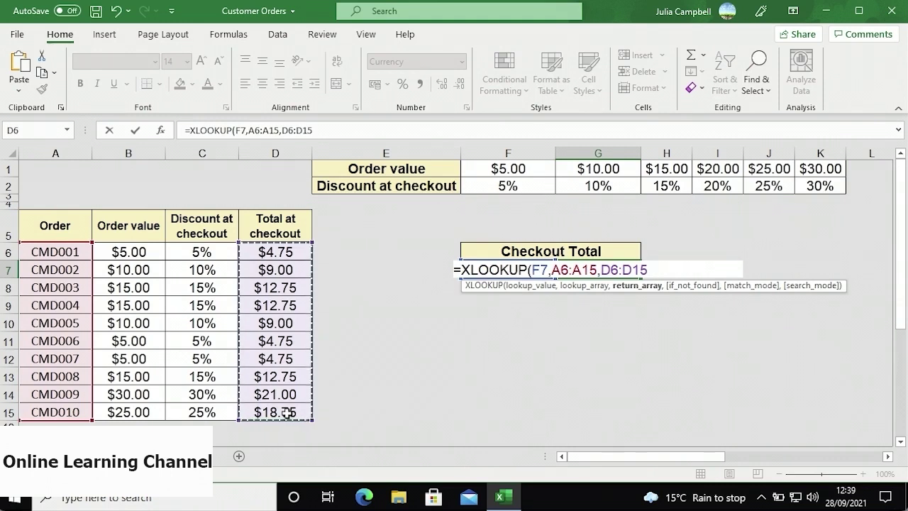
pyautogui.write(')')
pyautogui.press('Return')
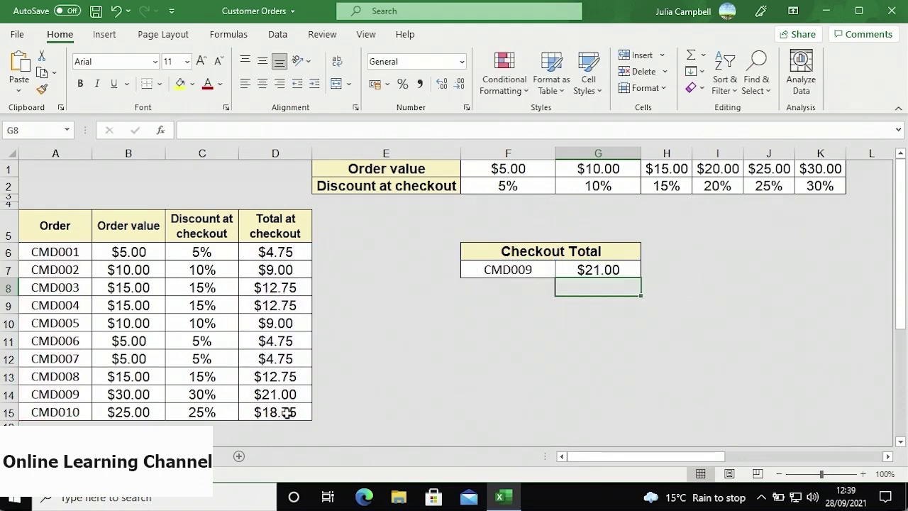
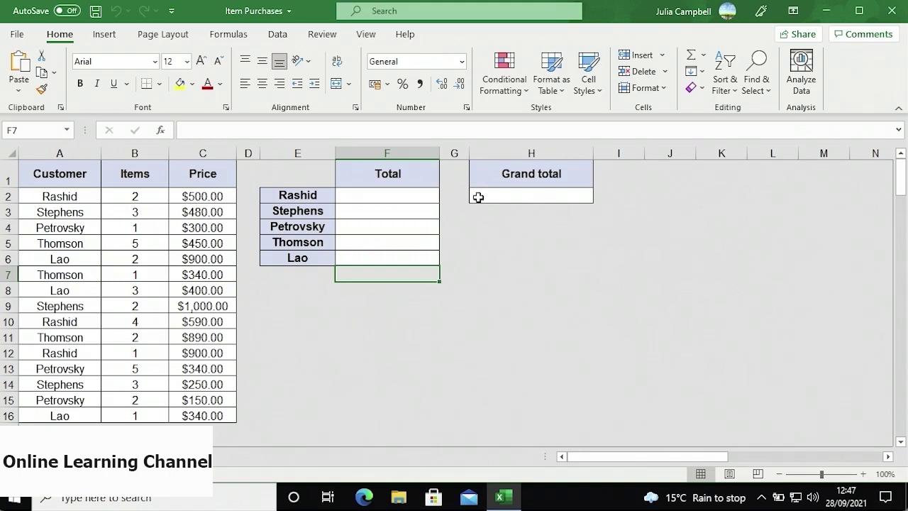
# - Calculate the grand total in H2 of the Item Purchases workbook with SUMPRODUCT of B2:B16 and C2:C16
pyautogui.click(479, 198)
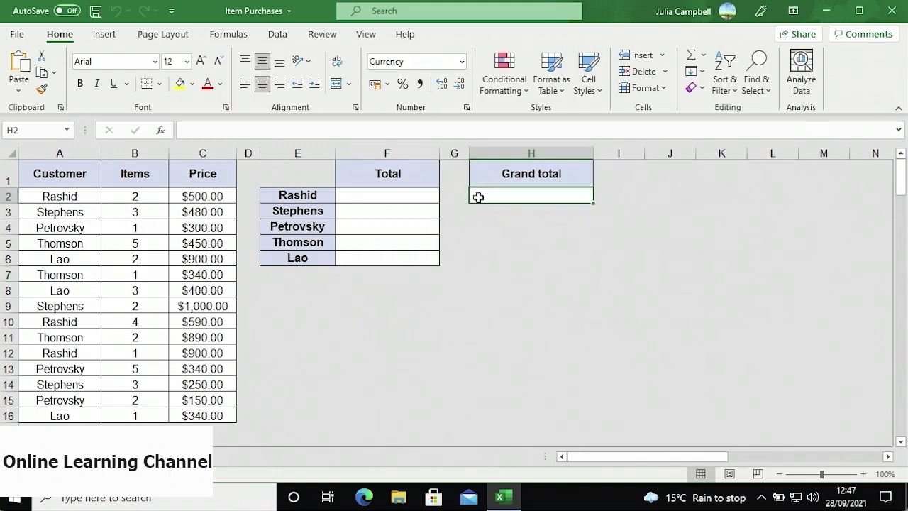
pyautogui.write('=')
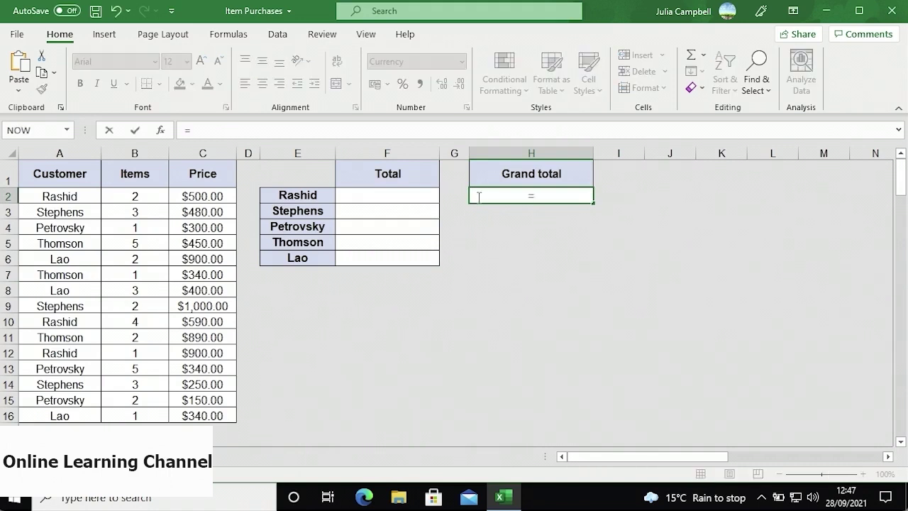
pyautogui.write('SUMPRODUCT(')
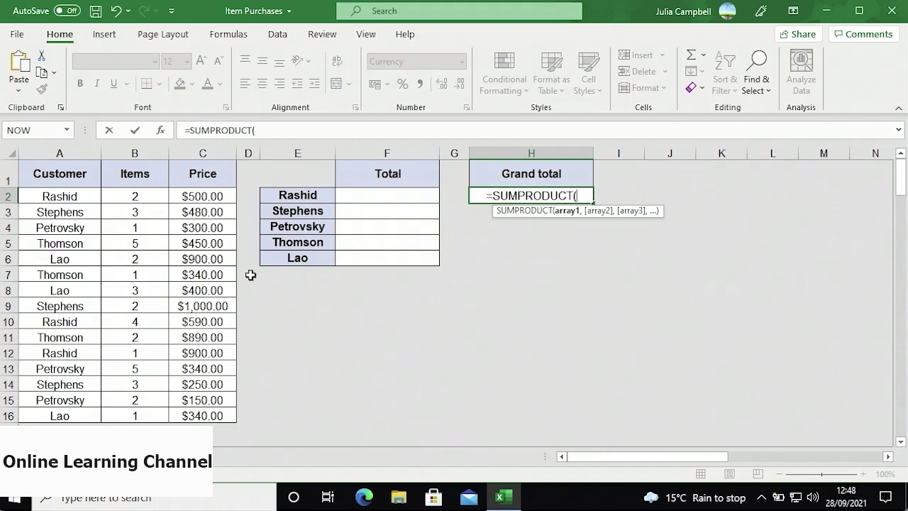
pyautogui.moveTo(150, 197); pyautogui.dragTo(145, 416)
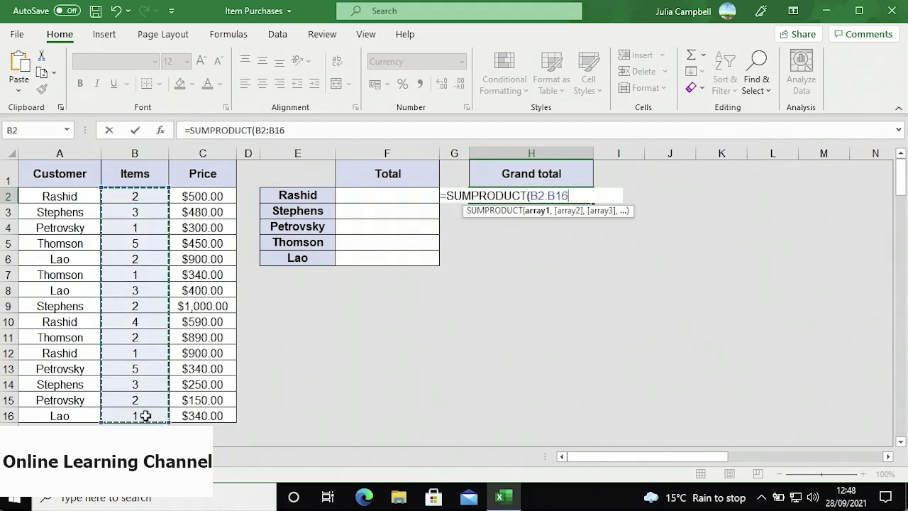
pyautogui.write(',')
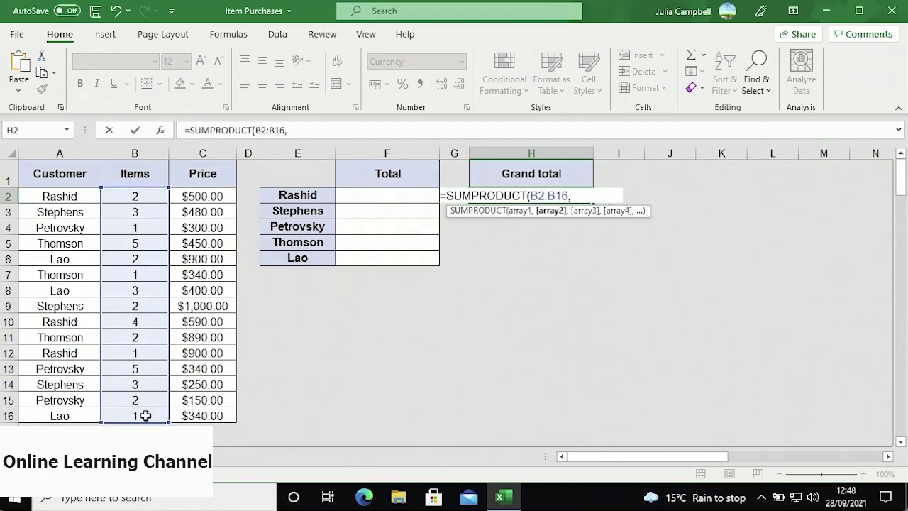
pyautogui.moveTo(178, 414); pyautogui.dragTo(186, 198)
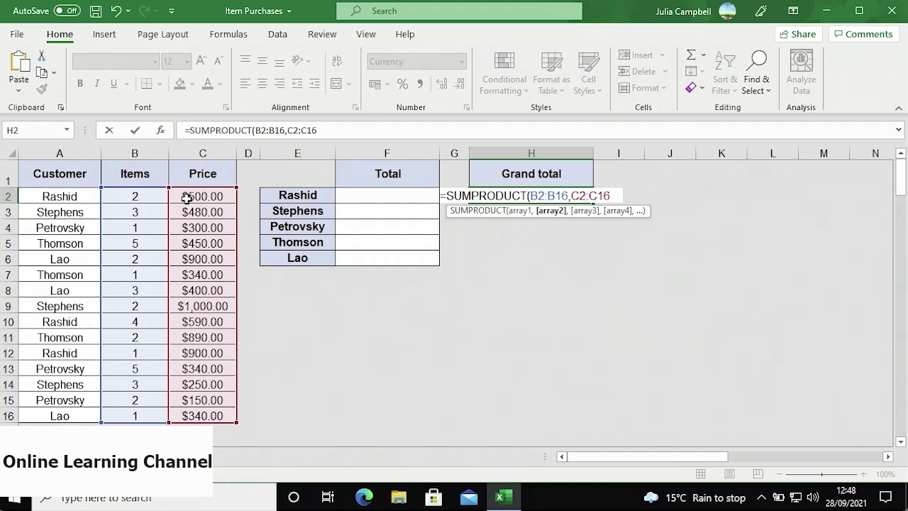
pyautogui.write(')')
pyautogui.press('Return')
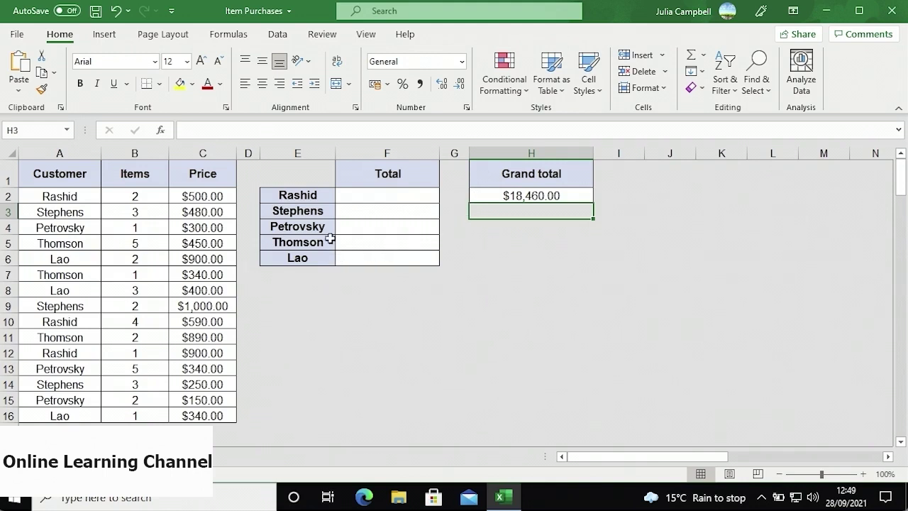
# - Start a SUMPRODUCT formula in F2 with the condition that the customers in A2:A16 equal E2
pyautogui.click(350, 198)
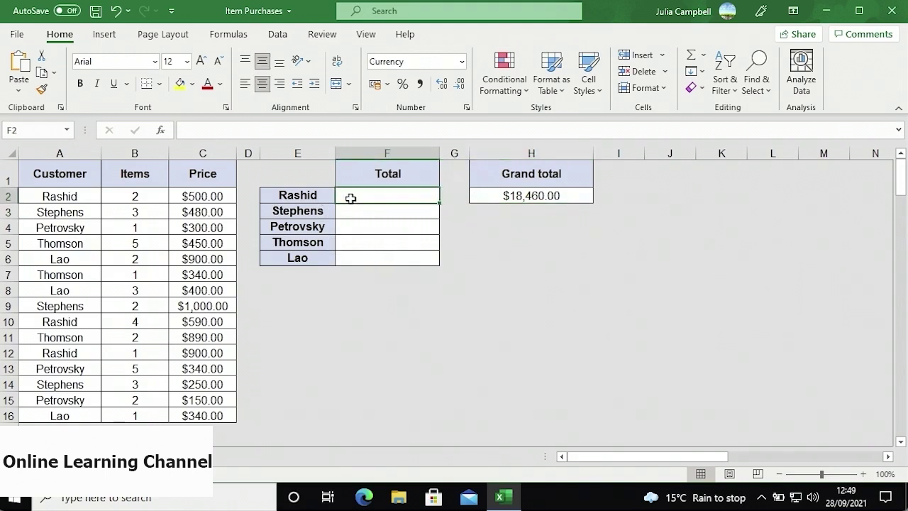
pyautogui.write('=SUMP')
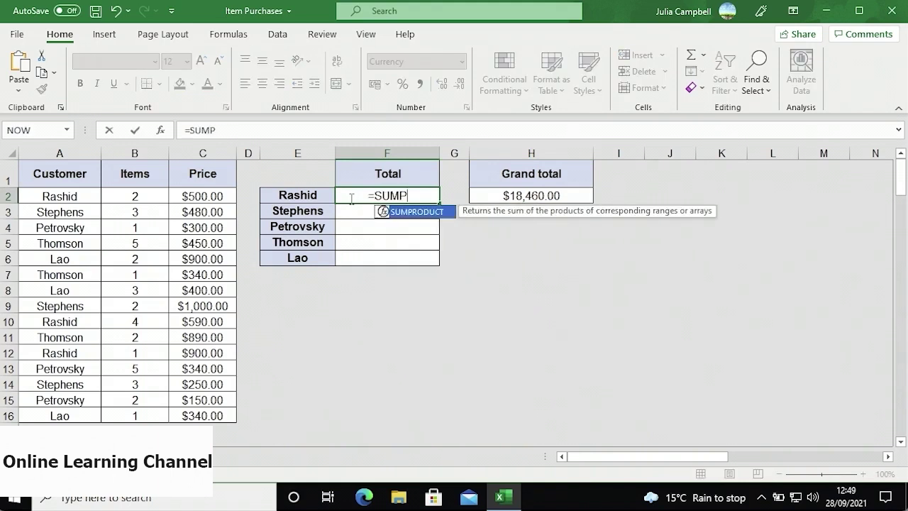
pyautogui.write('RODUCT(')
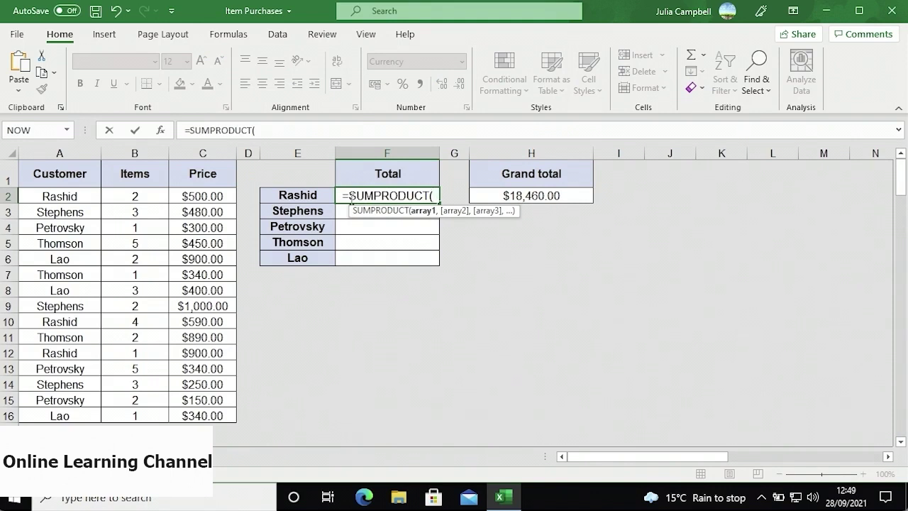
pyautogui.write('(')
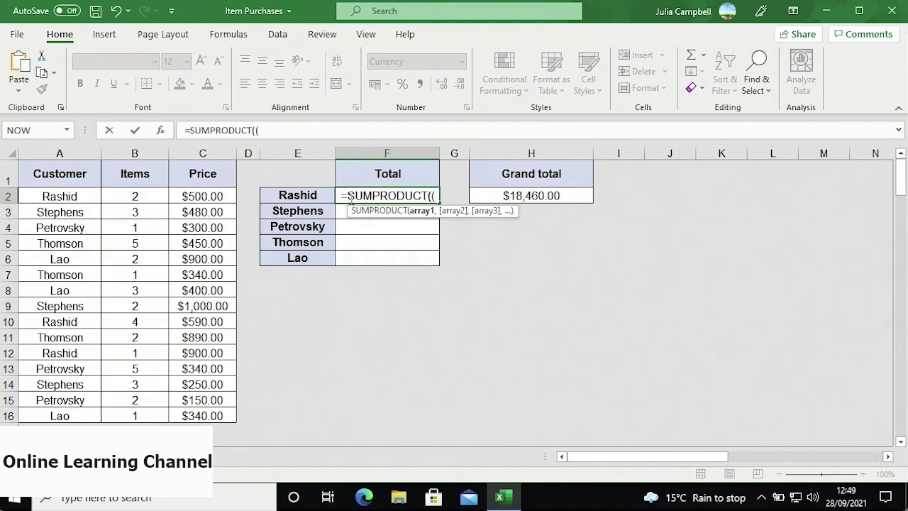
pyautogui.moveTo(87, 199); pyautogui.dragTo(65, 411)
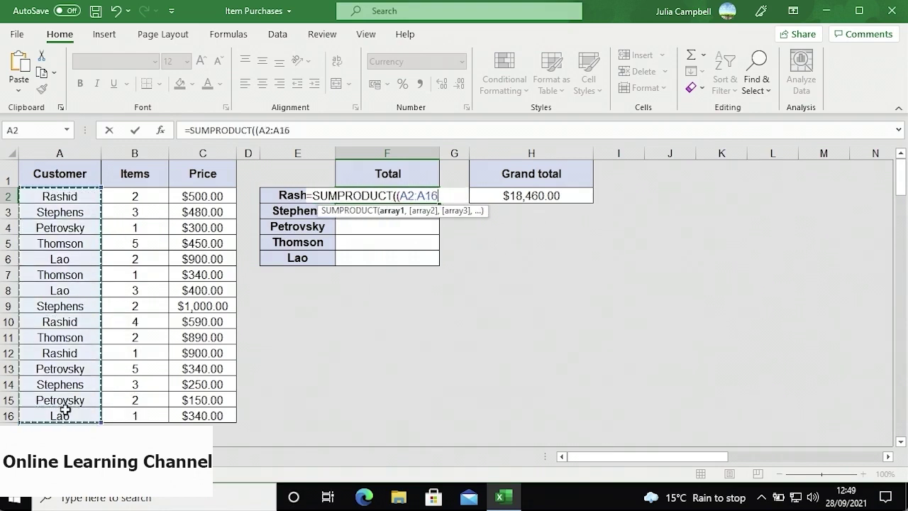
pyautogui.write('=')
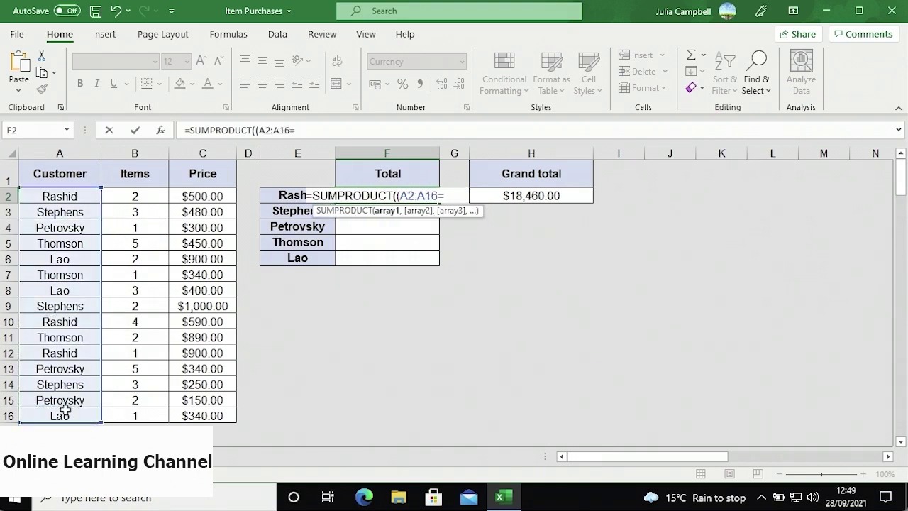
pyautogui.click(266, 198)
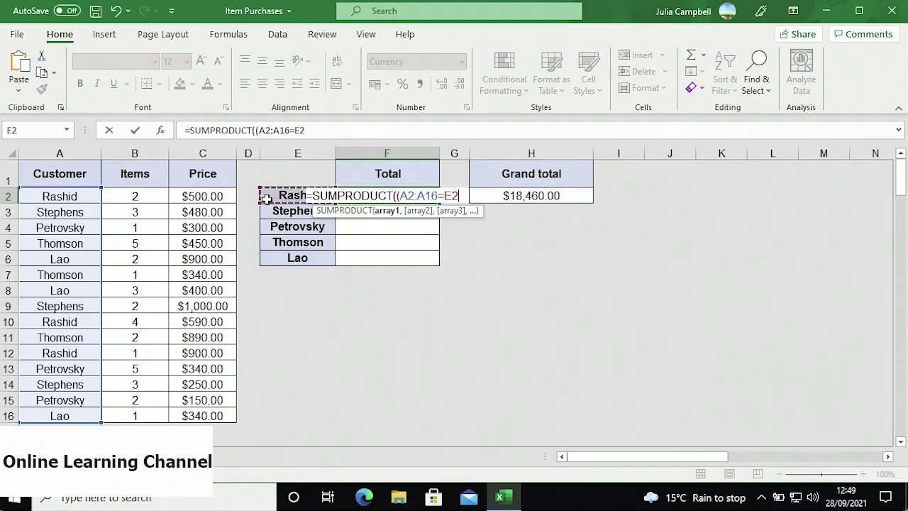
# - Multiply the customer condition in the F2 formula by the items in B2:B16 and the prices in C2:C16, closing all parentheses
pyautogui.write(')*(')
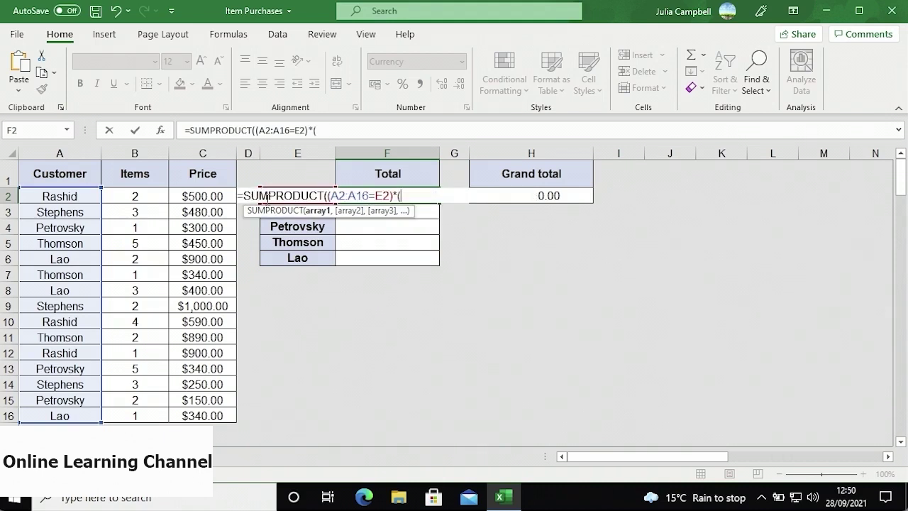
pyautogui.moveTo(156, 201); pyautogui.dragTo(124, 414)
pyautogui.write(')')
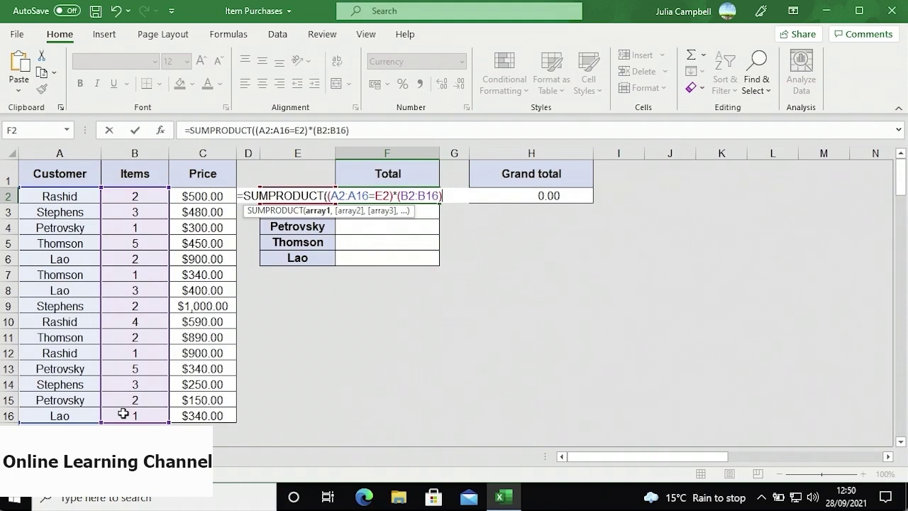
pyautogui.write('*(')
pyautogui.moveTo(179, 415); pyautogui.dragTo(219, 196)
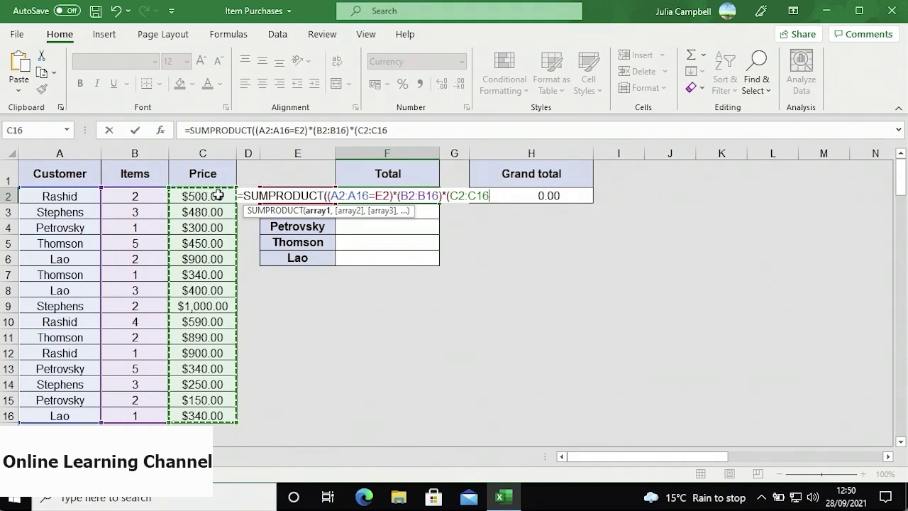
pyautogui.write('))')
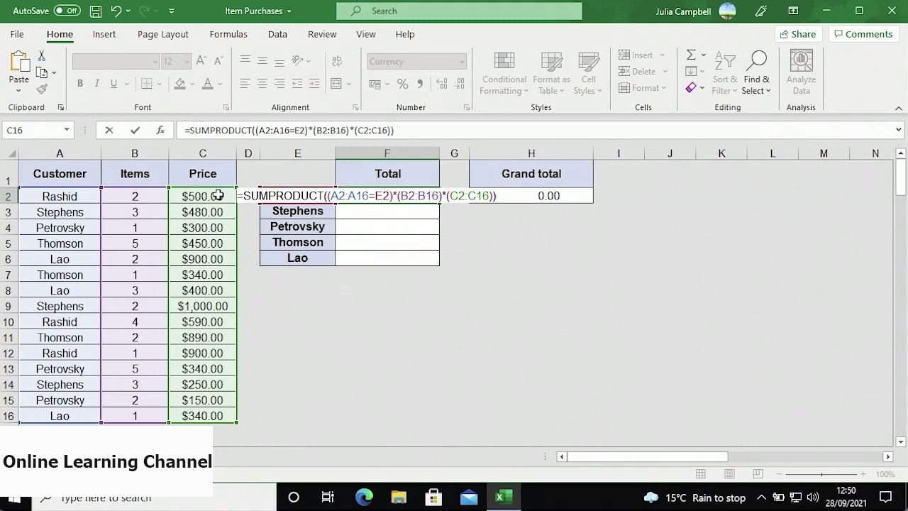
# - Lock the row references in the F2 formula as A$2:A$16, B$2:B$16 and C$2:C$16, leaving E2 relative, and enter it
pyautogui.click(264, 130)
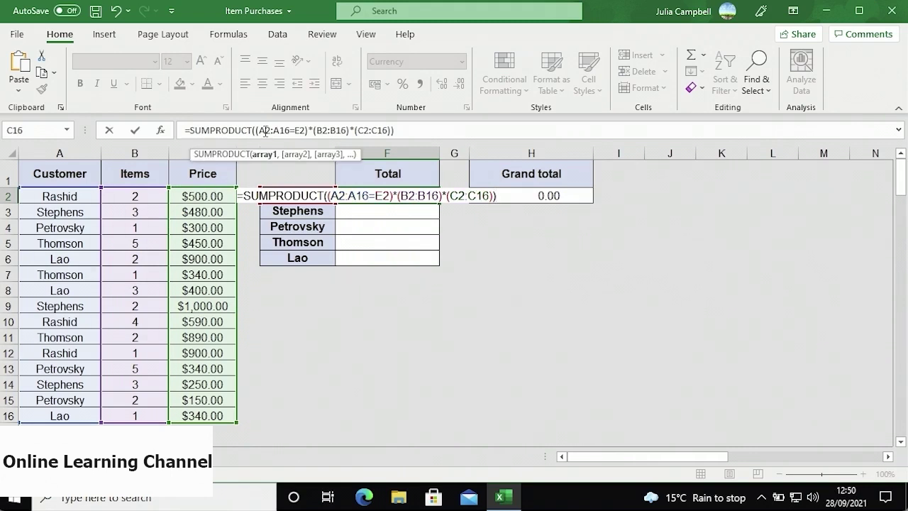
pyautogui.write('$')
pyautogui.click(286, 130)
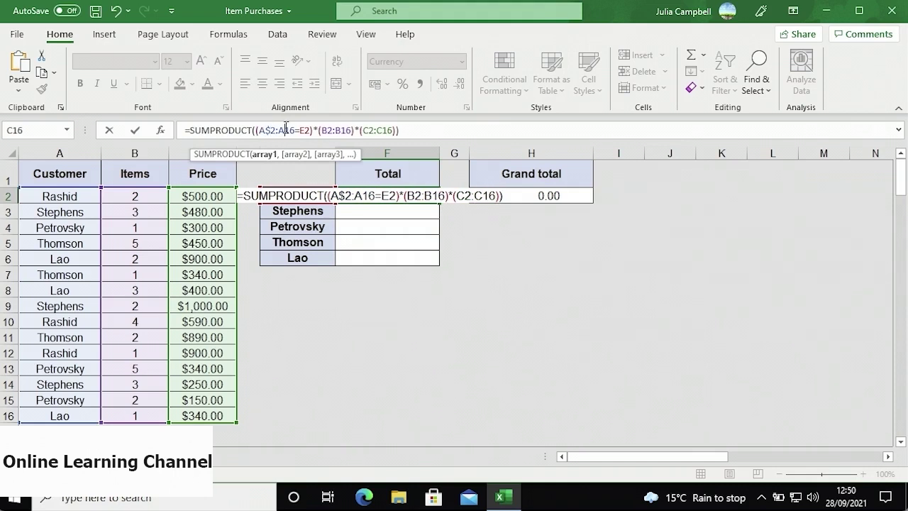
pyautogui.write('$')
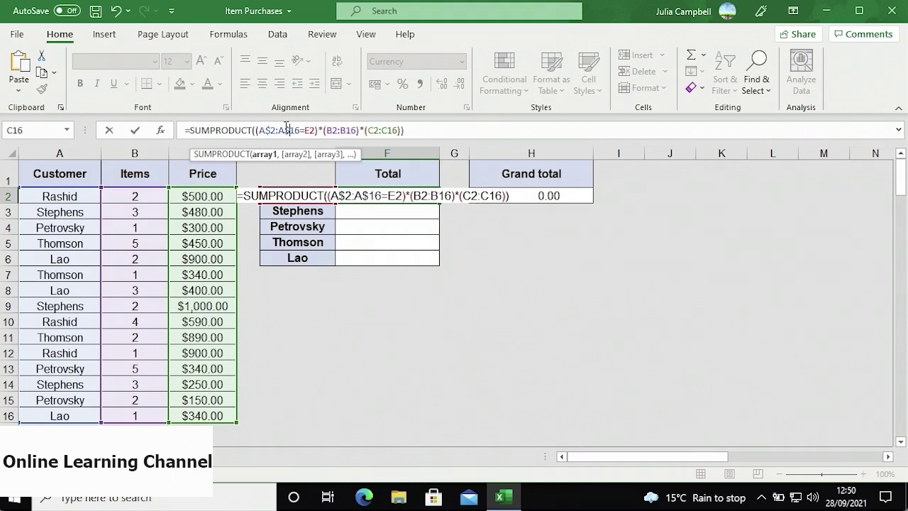
pyautogui.click(332, 130)
pyautogui.write('$')
pyautogui.click(353, 130)
pyautogui.write('$')
pyautogui.click(385, 130)
pyautogui.write('$')
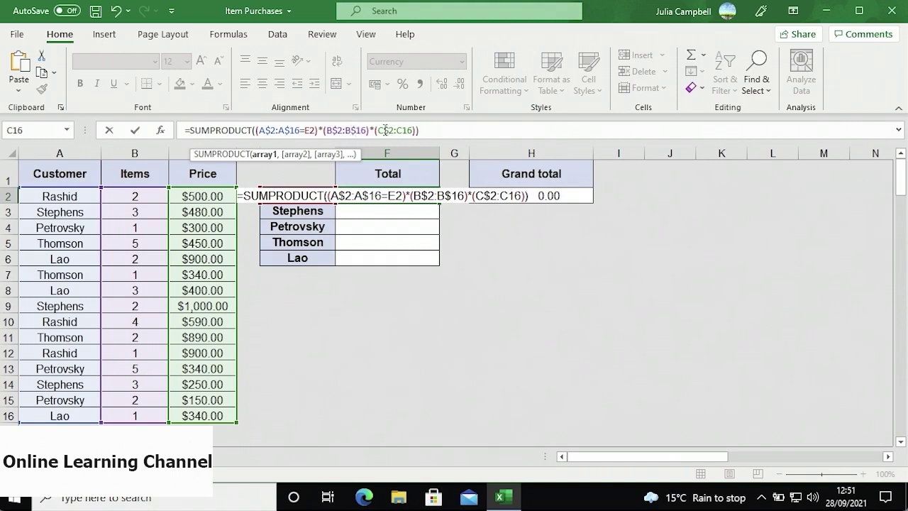
pyautogui.click(401, 130)
pyautogui.write('$')
pyautogui.press('Return')
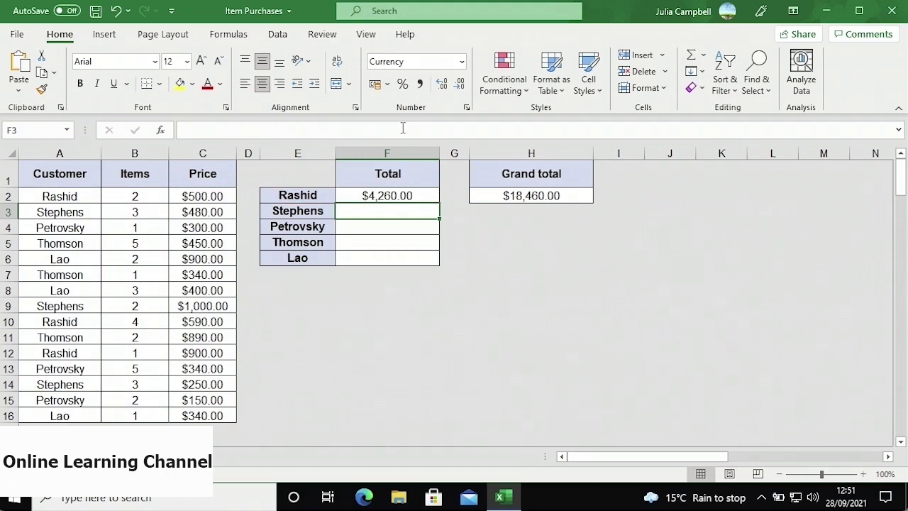
# - Fill the customer total formula from F2 down through F6 for the remaining customers
pyautogui.click(418, 196)
pyautogui.moveTo(438, 204); pyautogui.dragTo(439, 263)
pyautogui.click(425, 212)
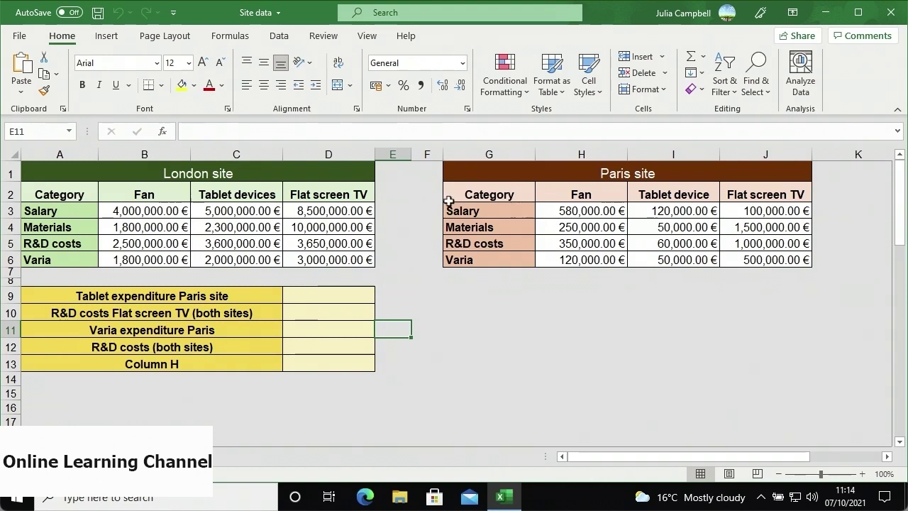
# - In the Site data workbook, enter a formula in D9 that references the Paris tablet salary cell I3
pyautogui.click(353, 297)
pyautogui.write('=')
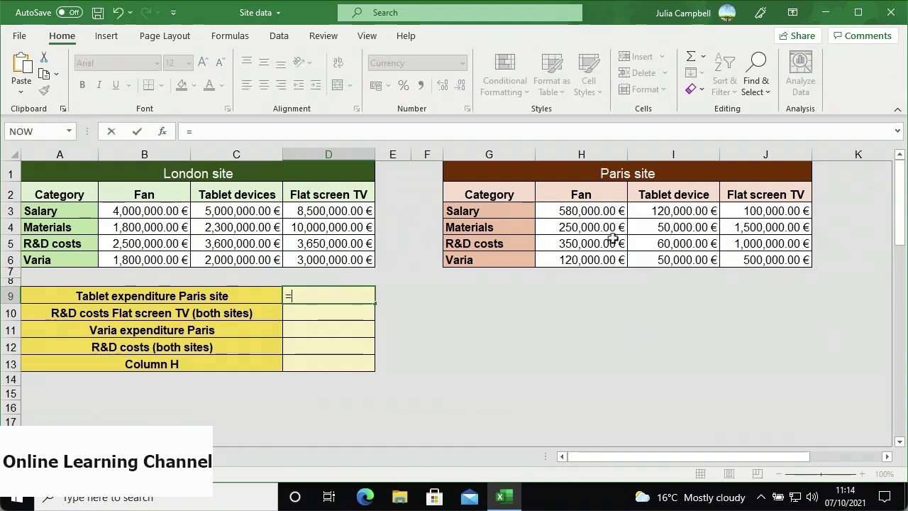
pyautogui.click(641, 213)
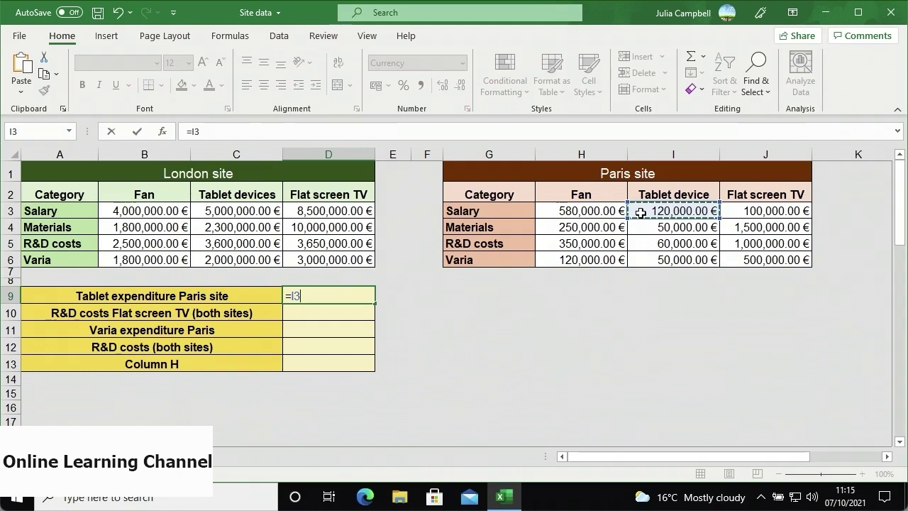
pyautogui.press('Return')
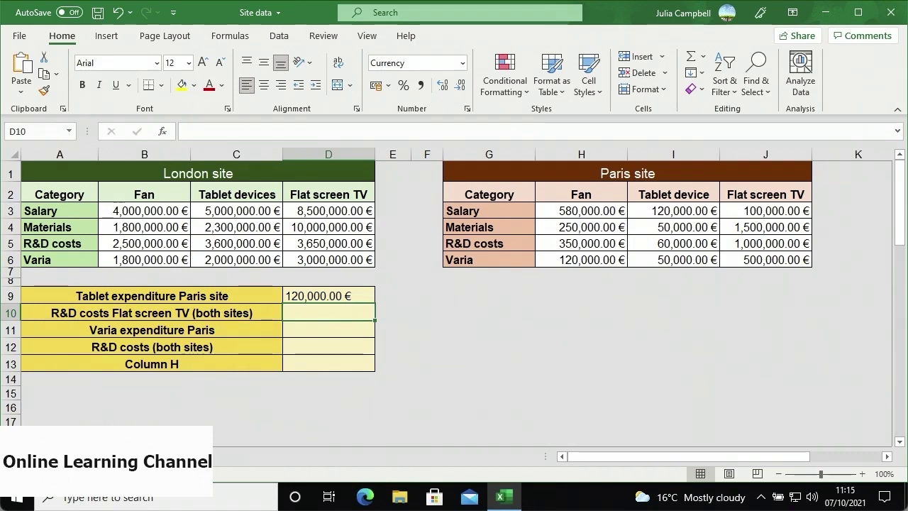
# - Enter a formula in D10 that adds the flat screen TV R&D costs of both sites, D5+J5
pyautogui.write('=')
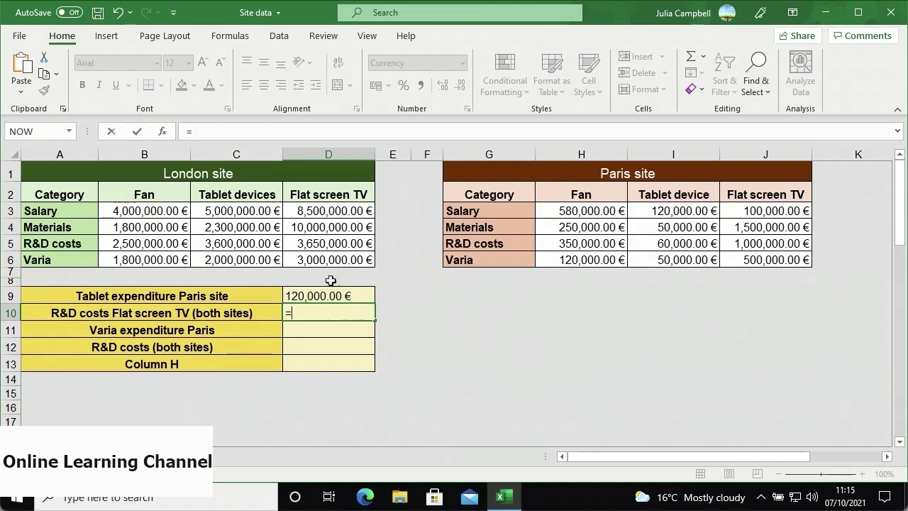
pyautogui.click(314, 244)
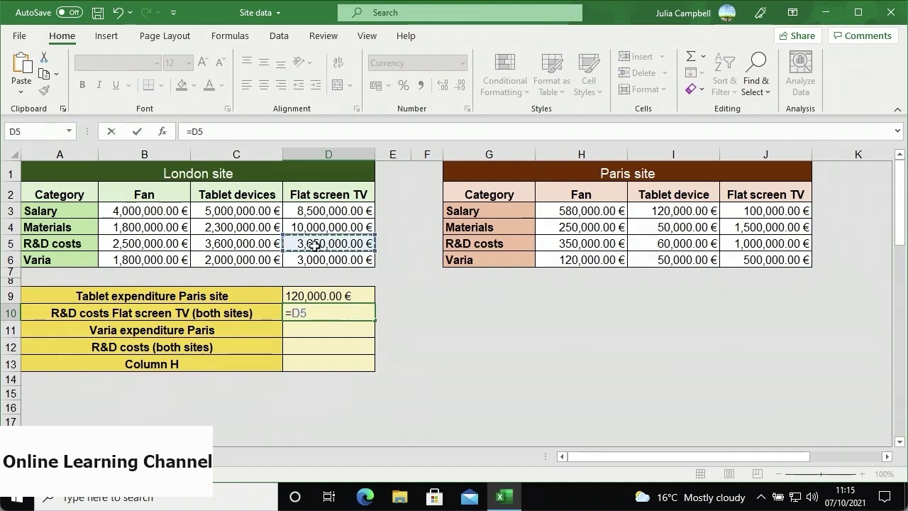
pyautogui.write('++')
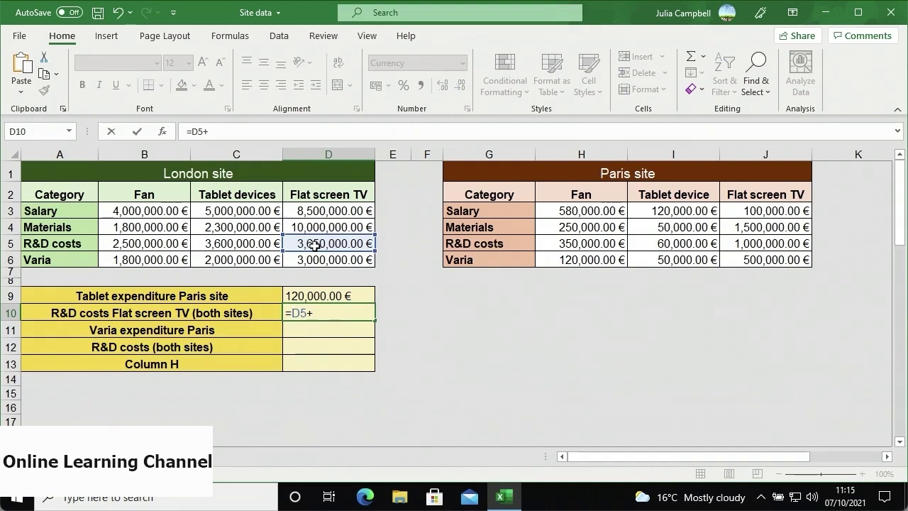
pyautogui.click(725, 246)
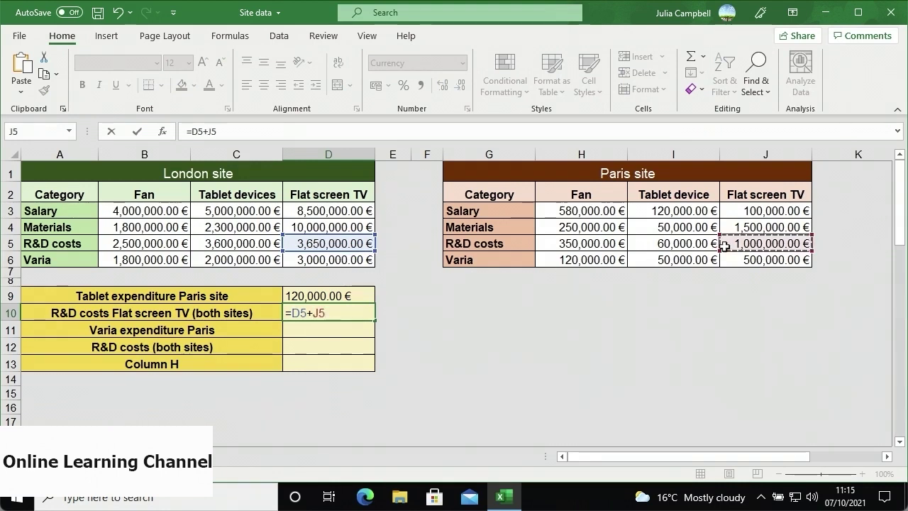
pyautogui.press('Return')
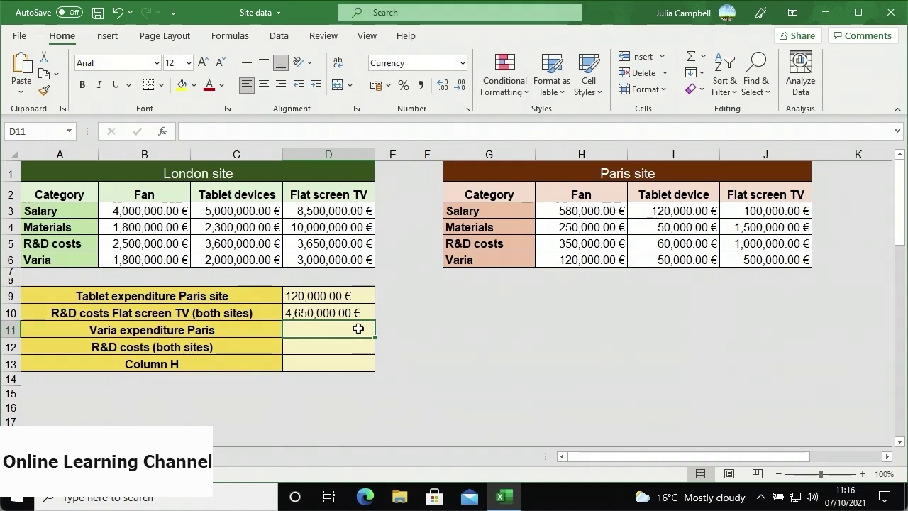
# - Calculate the Paris Varia expenditure in D11 with SUM of H6:J6
pyautogui.write('=SUM(')
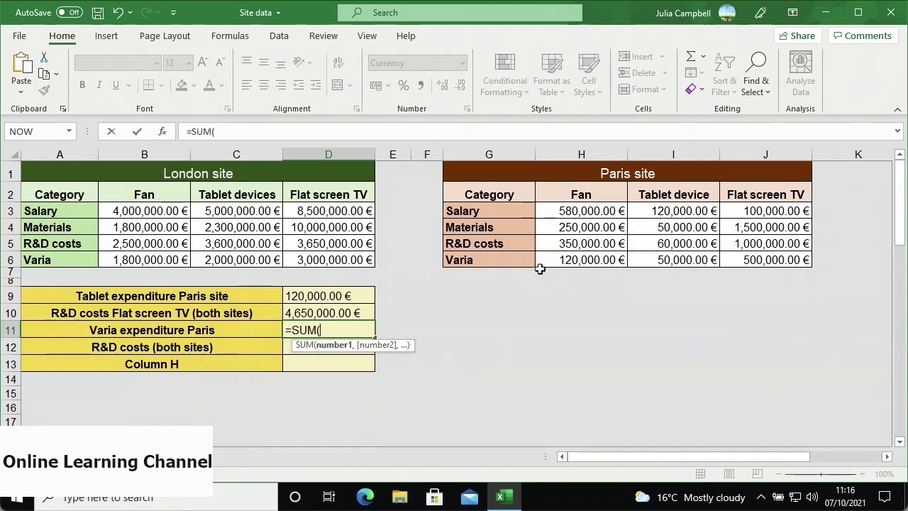
pyautogui.moveTo(543, 264); pyautogui.dragTo(735, 262)
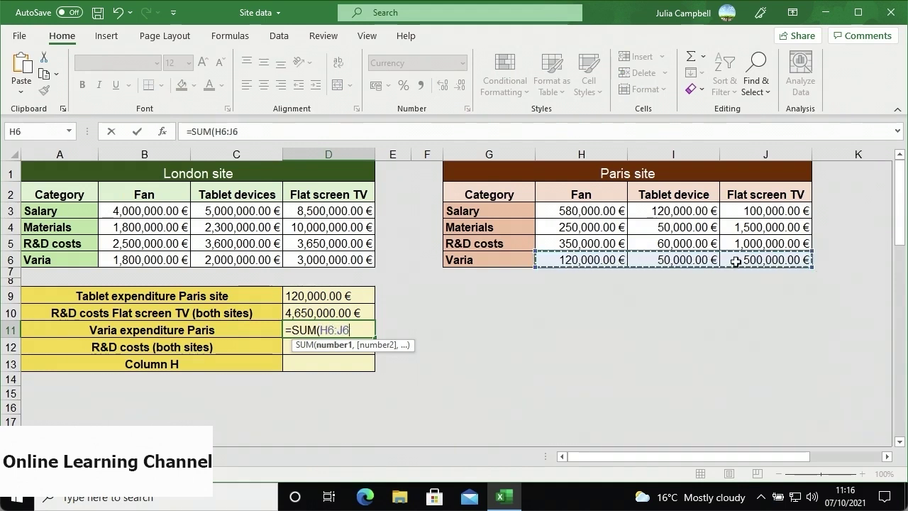
pyautogui.write(')')
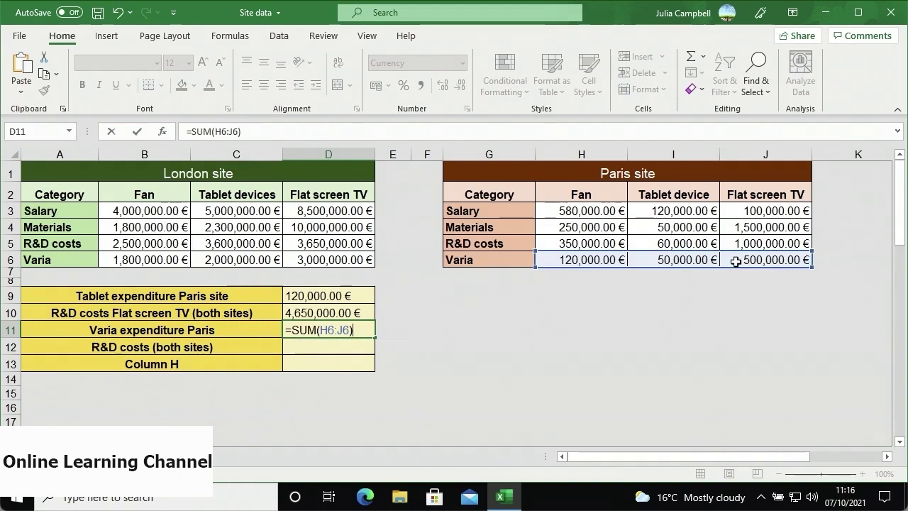
pyautogui.press('Return')
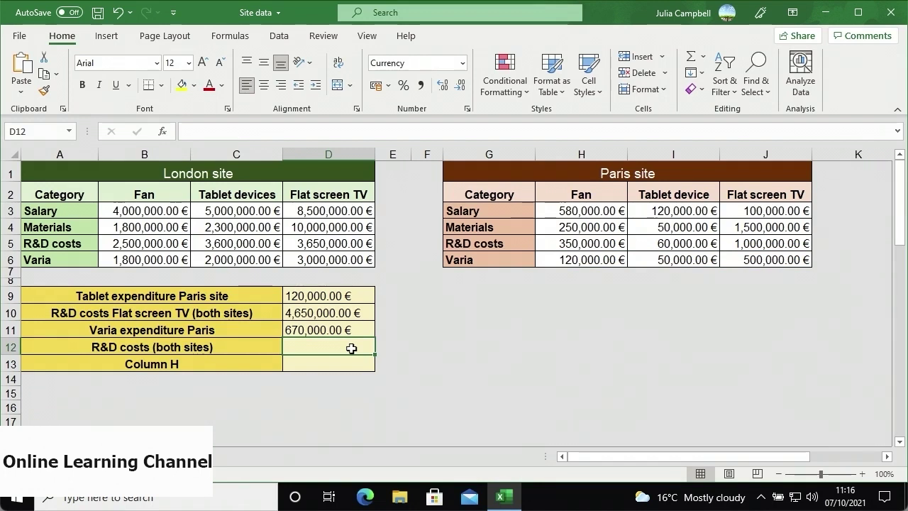
# - Calculate the R&D costs of both sites in D12 with one SUM of the separately bracketed ranges B5:D5 and H5:J5
pyautogui.write('=SUM(')
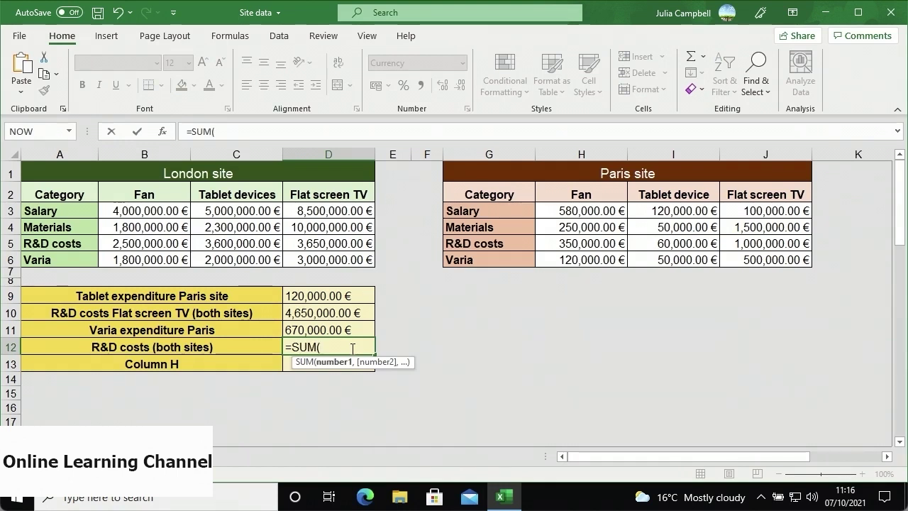
pyautogui.write('(')
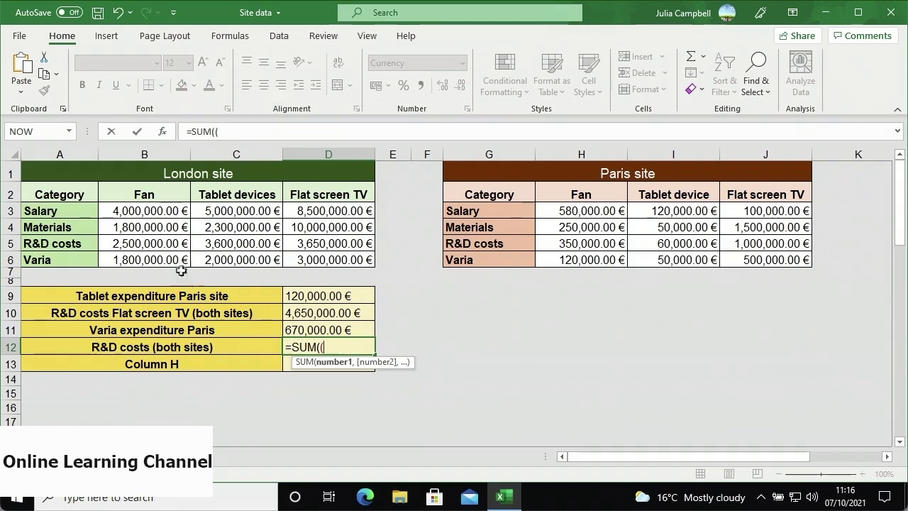
pyautogui.moveTo(168, 243); pyautogui.dragTo(310, 240)
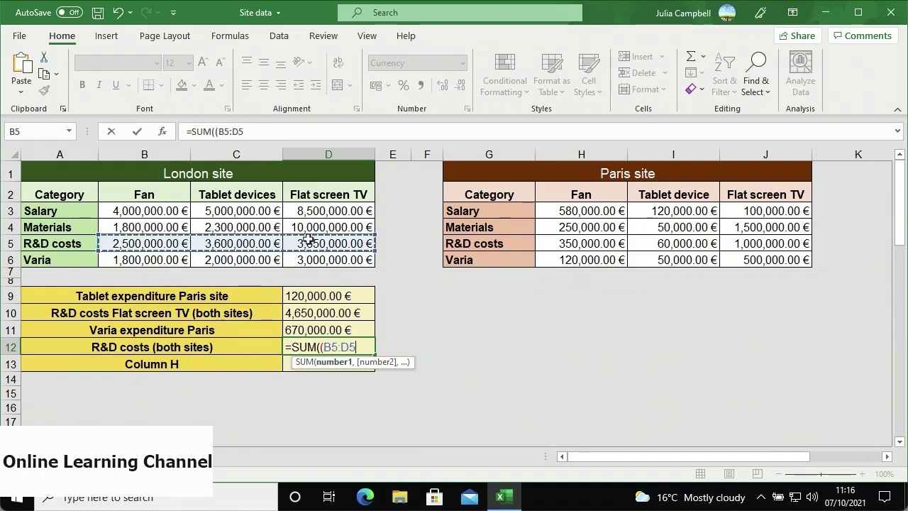
pyautogui.write('),(')
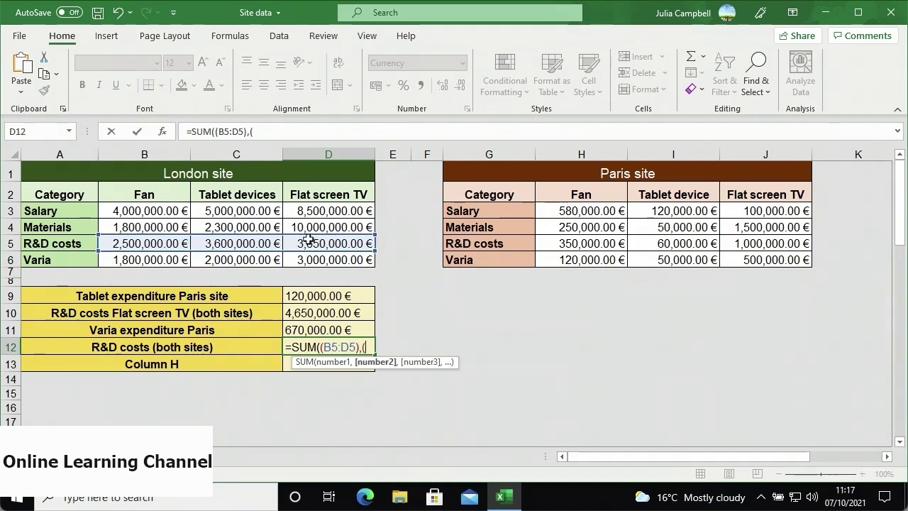
pyautogui.moveTo(541, 244); pyautogui.dragTo(729, 242)
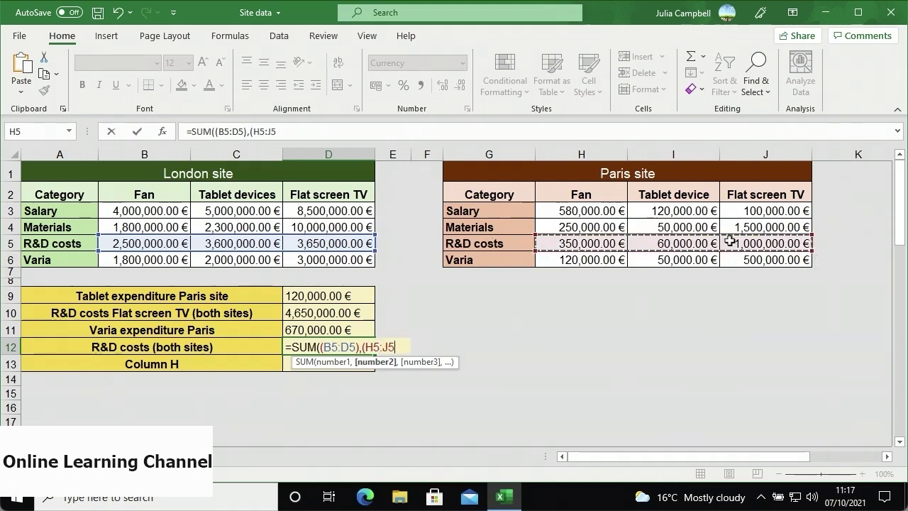
pyautogui.write('))')
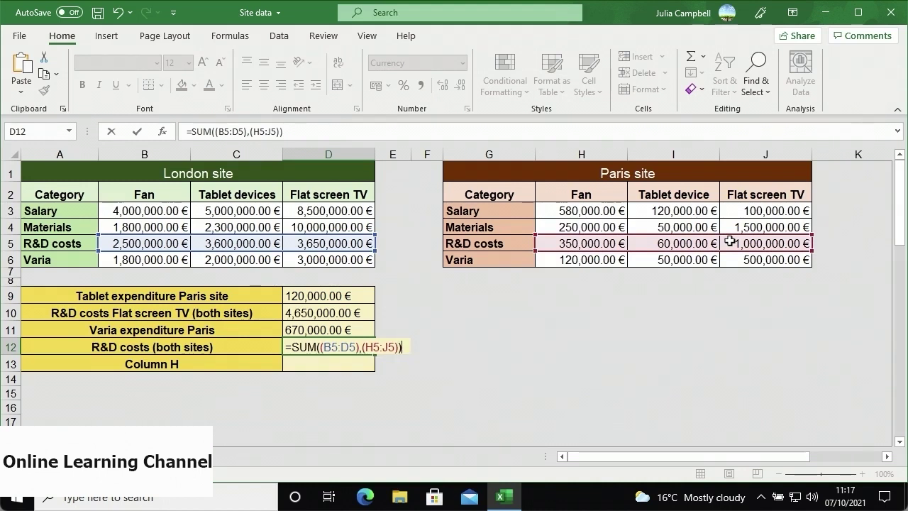
pyautogui.press('Return')
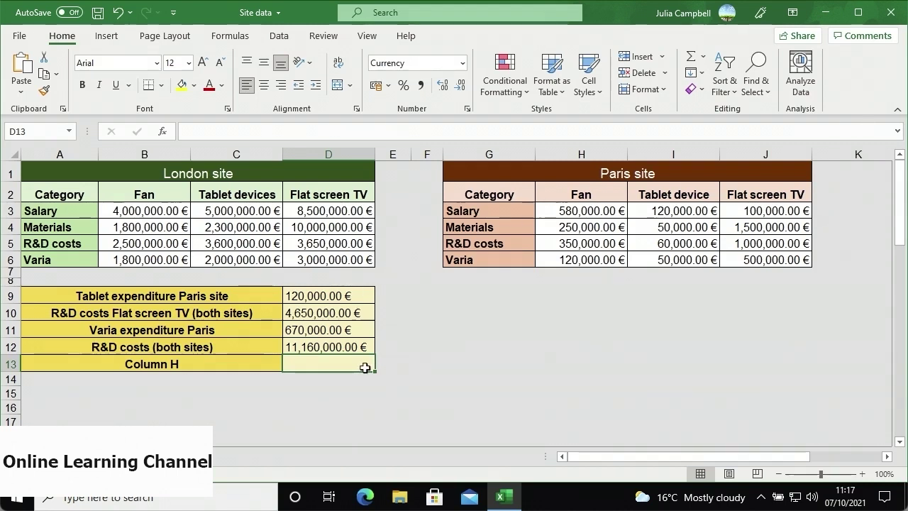
# - Total the entire column H in D13 with SUM(H:H)
pyautogui.write('=SUM(')
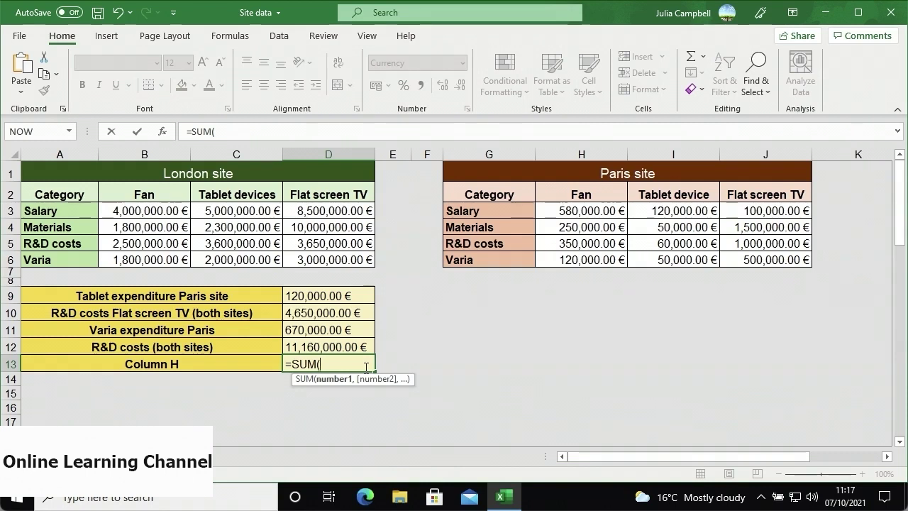
pyautogui.write('H:H')
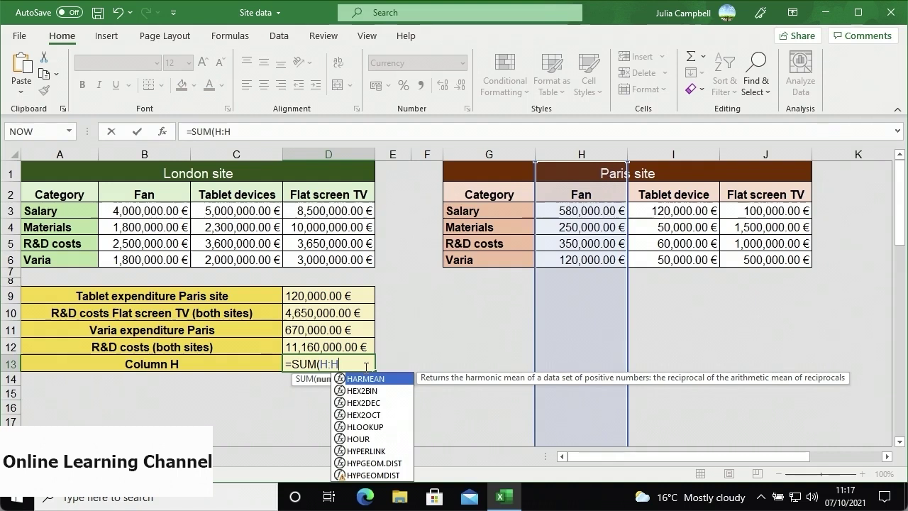
pyautogui.write(')')
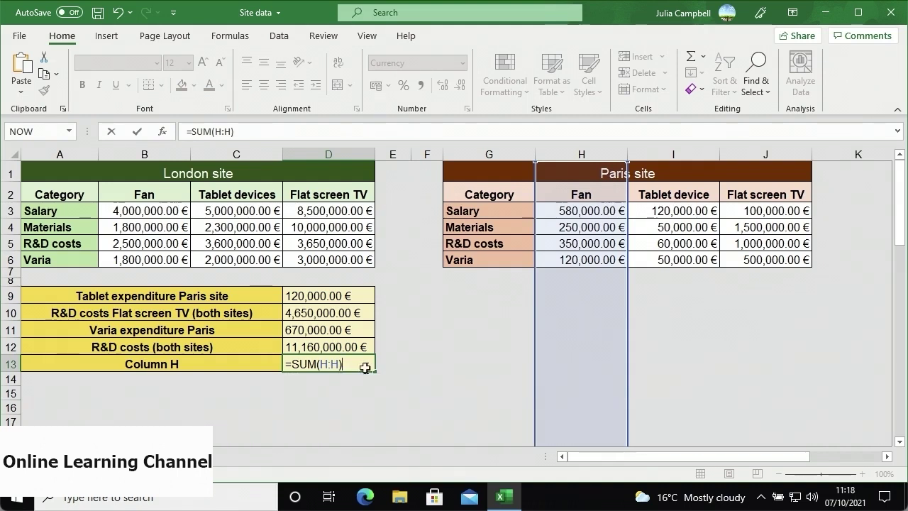
pyautogui.press('Return')
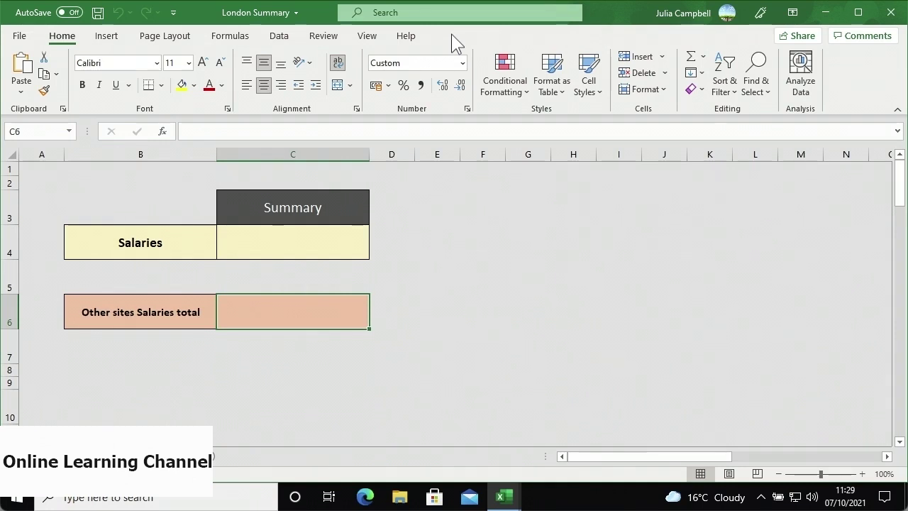
# - In the London Summary workbook, total the salaries in C4 with SUM of C5:F5 on the London sheet
pyautogui.click(329, 234)
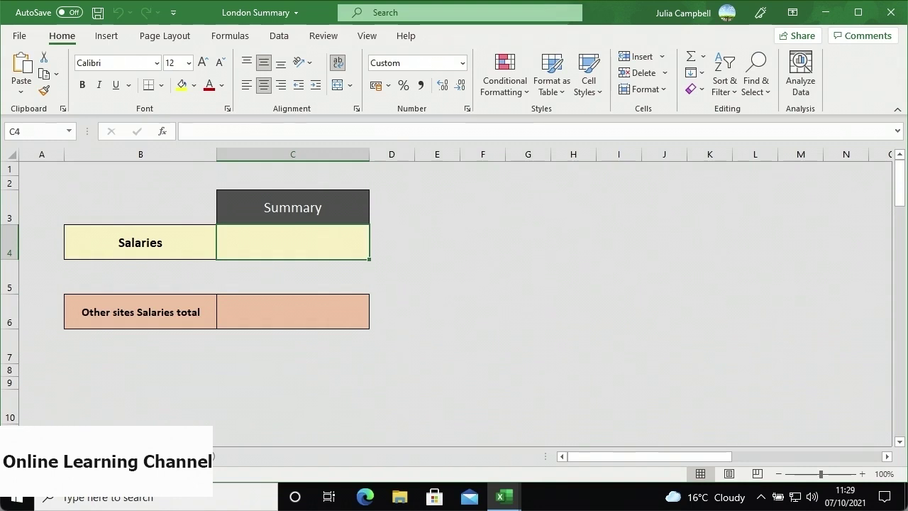
pyautogui.write('=SUM(')
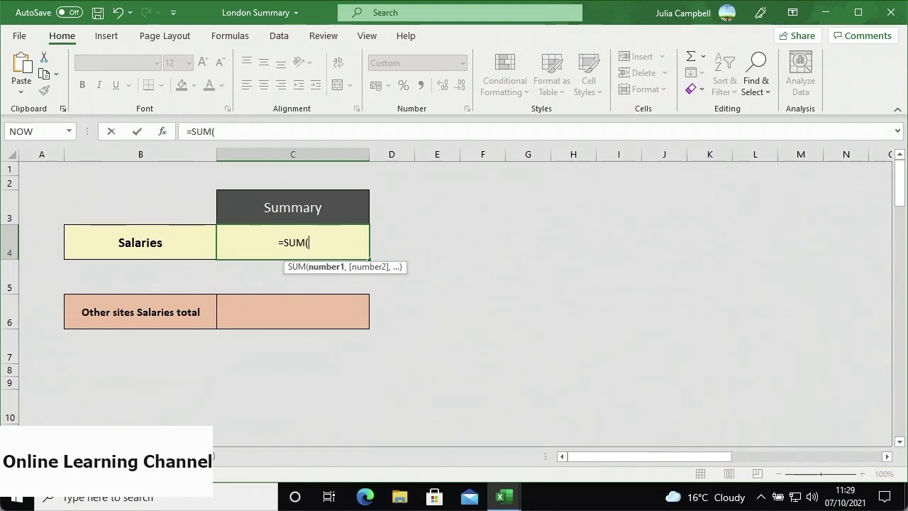
pyautogui.click(142, 457)
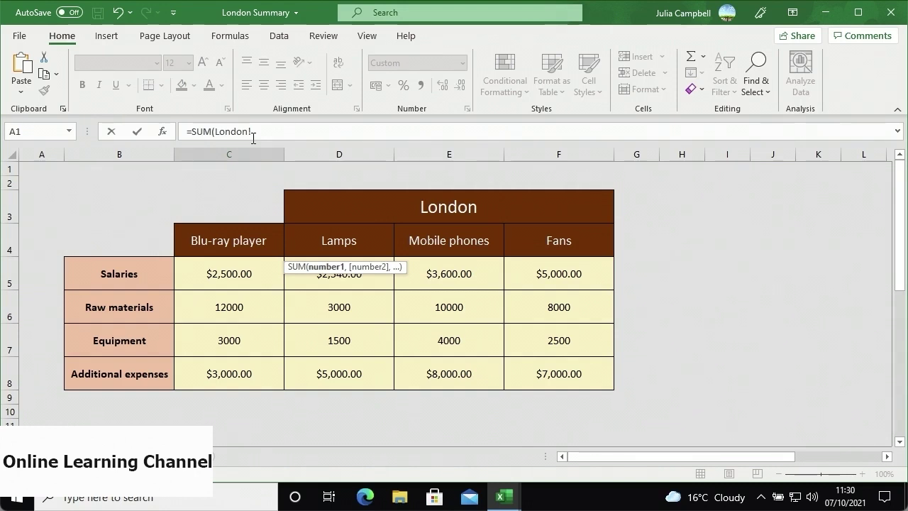
pyautogui.moveTo(233, 270); pyautogui.dragTo(529, 264)
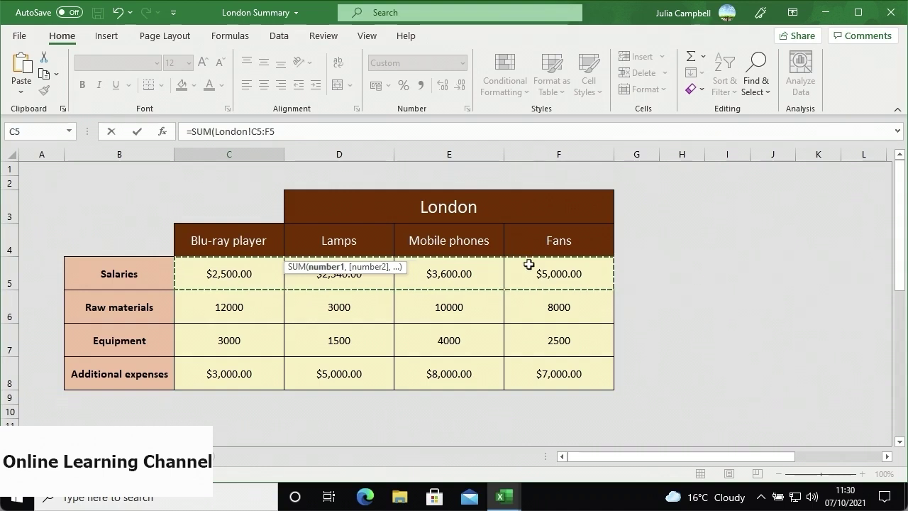
pyautogui.press('Return')
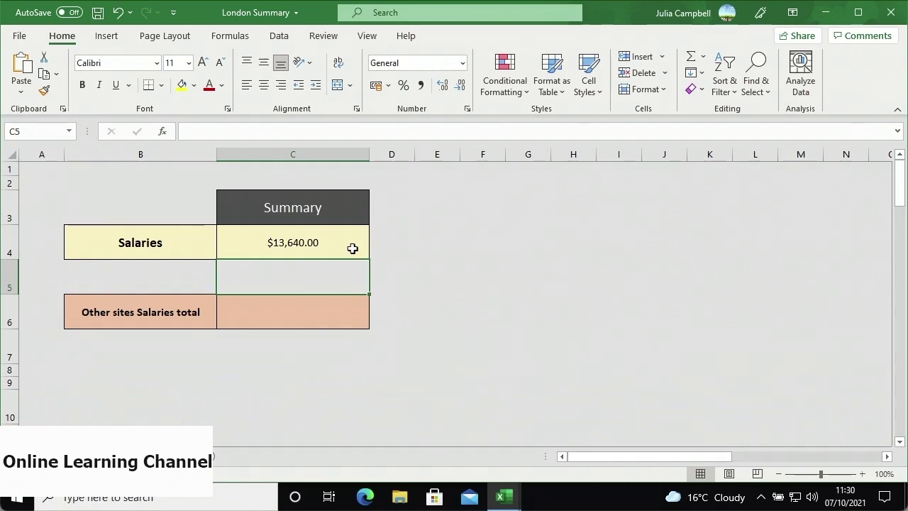
# - Total the other sites' salaries in C6 with one SUM of the separately bracketed C4:F4 ranges on Paris-Berlin.xlsx's Berlin and Paris sheets
pyautogui.click(325, 313)
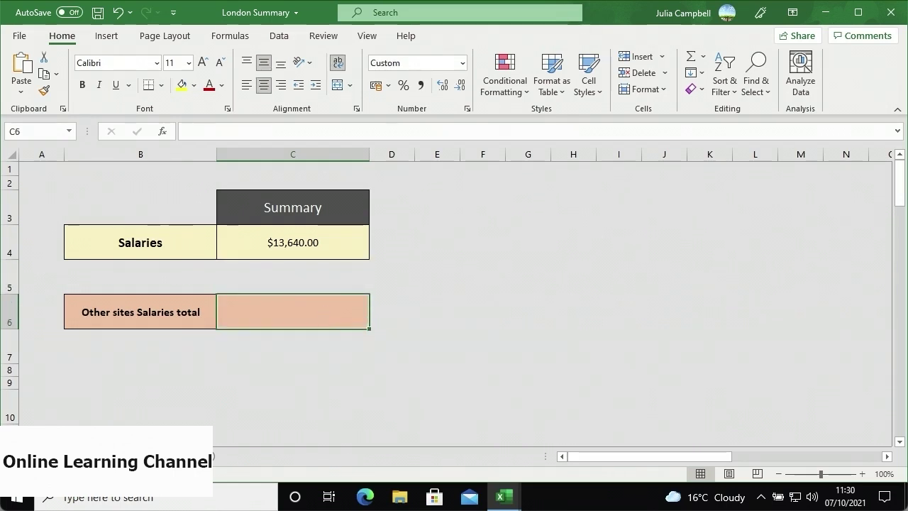
pyautogui.write('=SUM(')
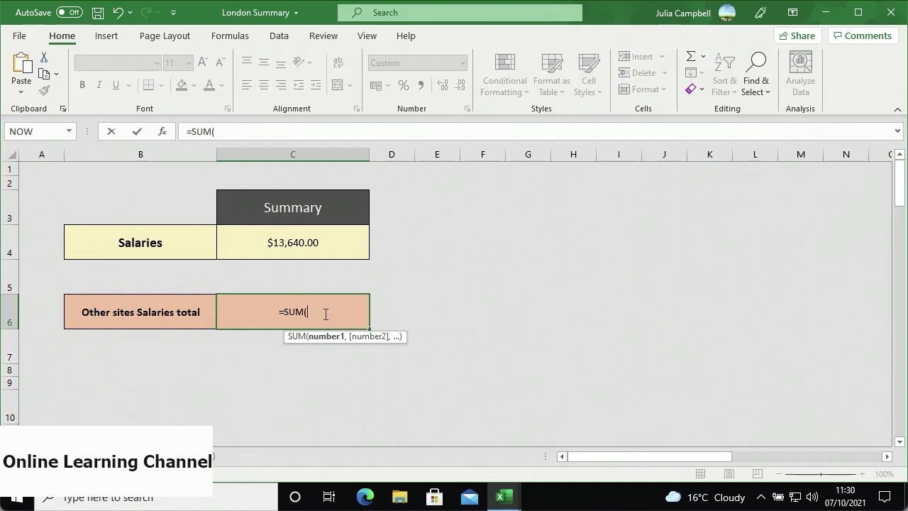
pyautogui.write('(')
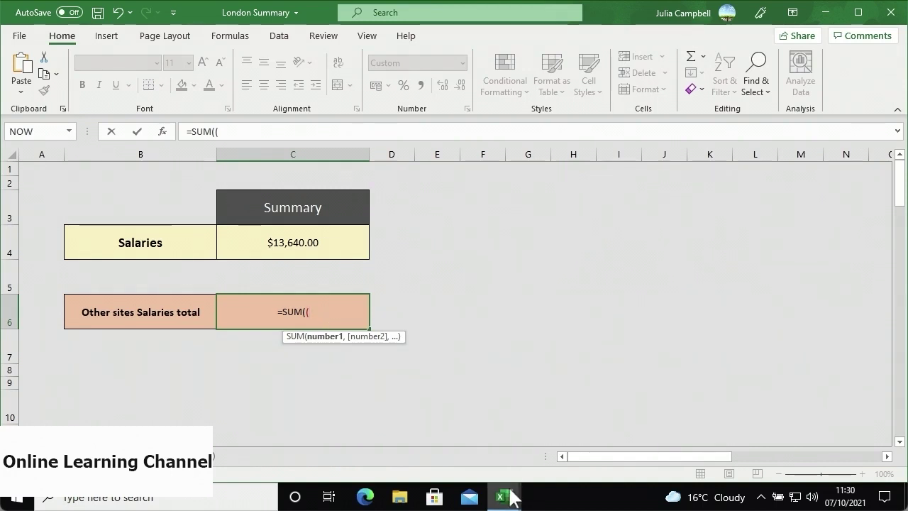
pyautogui.moveTo(511, 495)
pyautogui.click(542, 449)
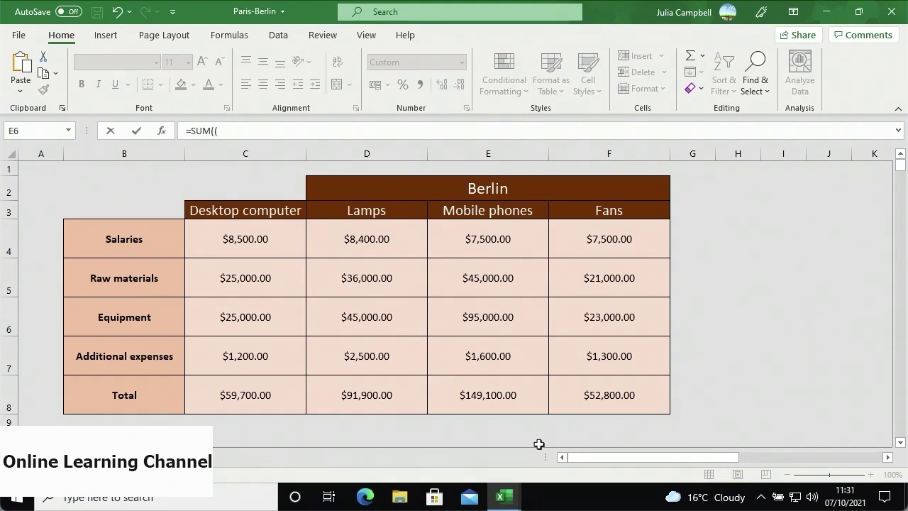
pyautogui.moveTo(286, 251); pyautogui.dragTo(571, 253)
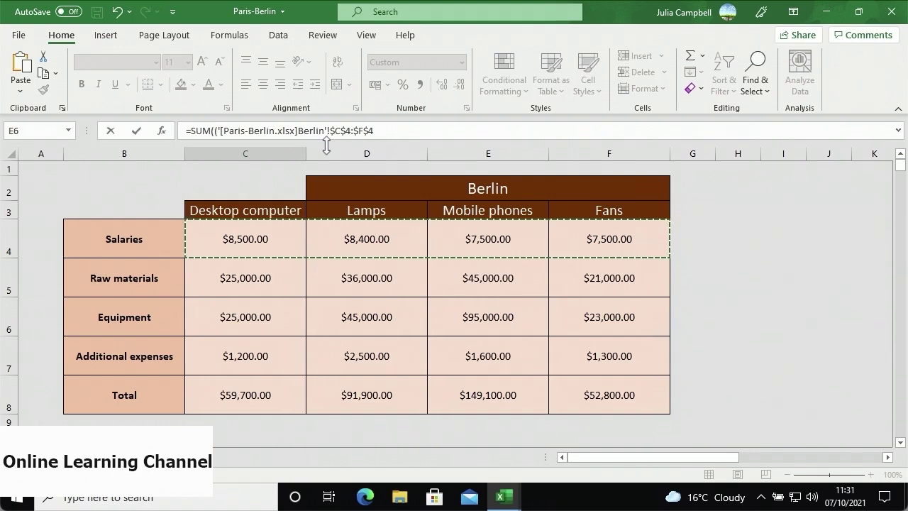
pyautogui.write('),(')
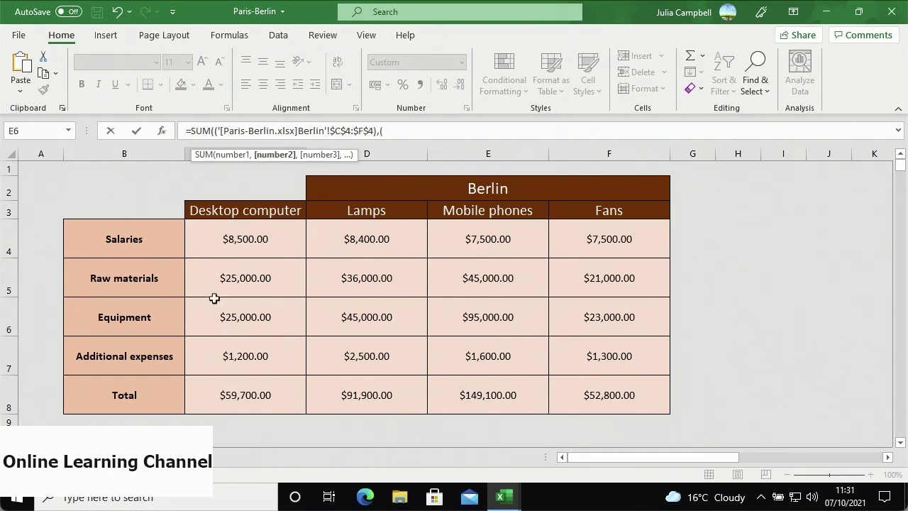
pyautogui.click(66, 456)
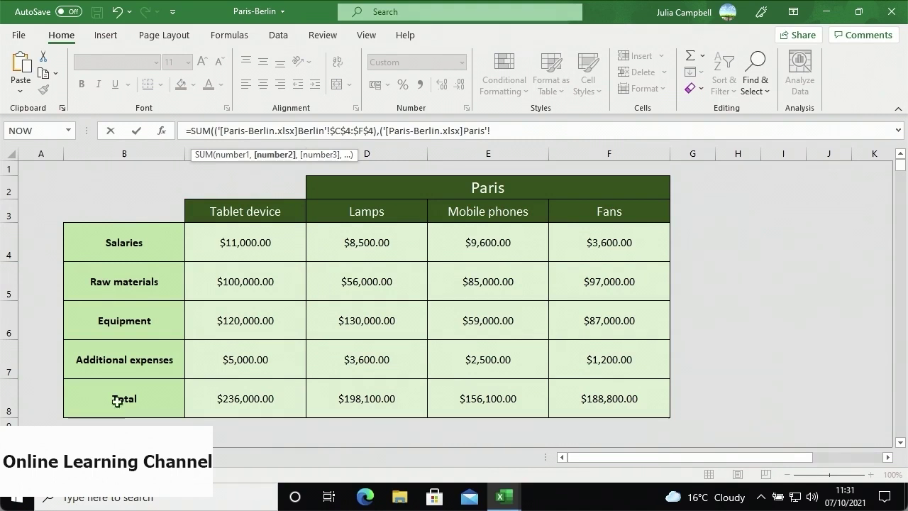
pyautogui.moveTo(226, 245); pyautogui.dragTo(583, 244)
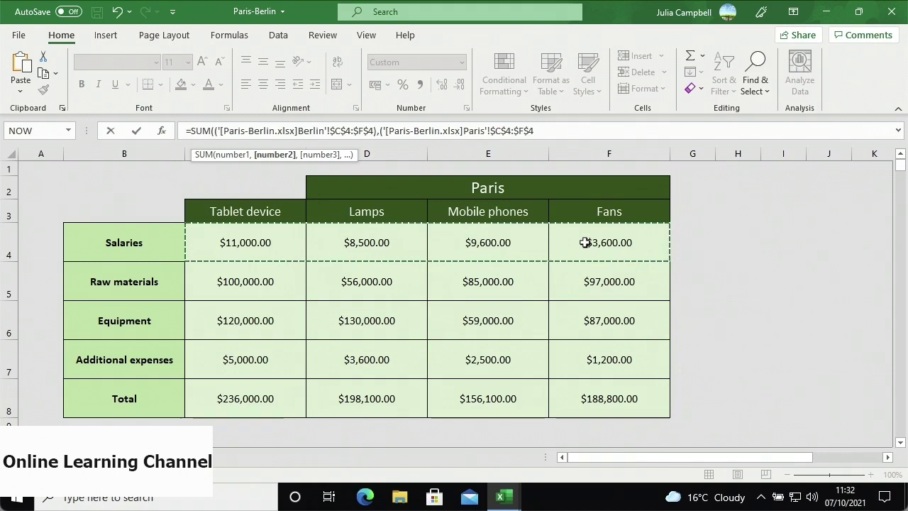
pyautogui.write('))')
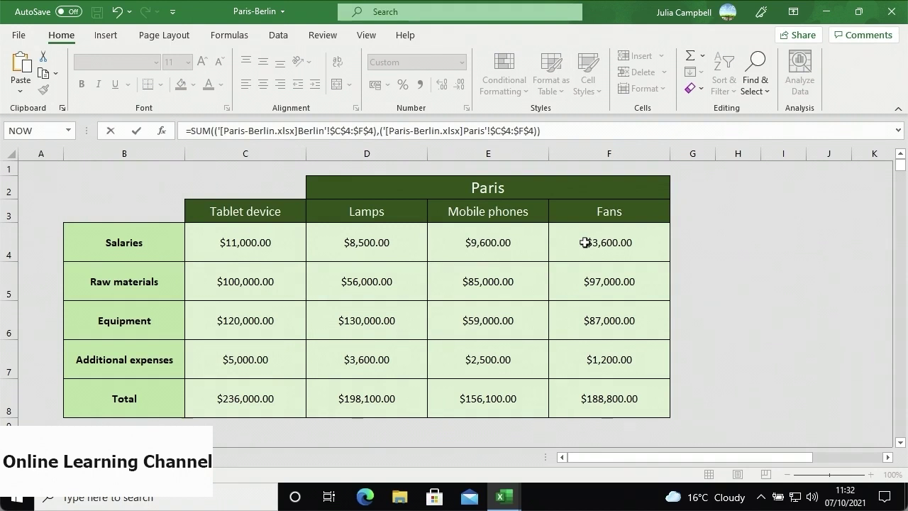
pyautogui.press('Return')
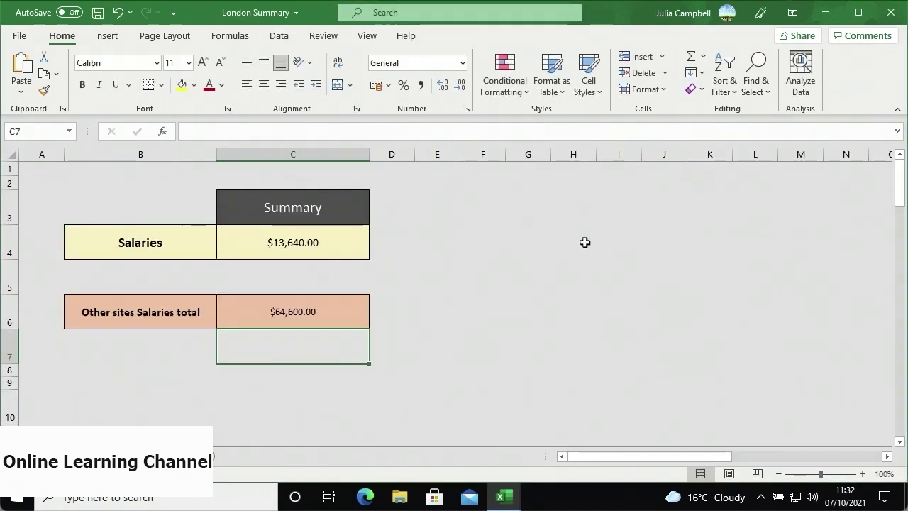
# - Select the other sites' salaries total in C6 and close the Paris-Berlin workbook
pyautogui.click(350, 312)
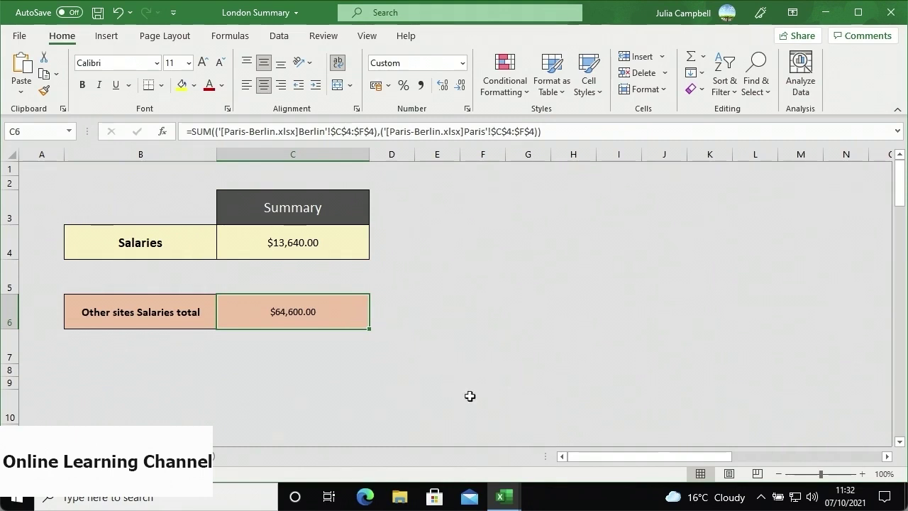
pyautogui.moveTo(502, 495)
pyautogui.click(645, 387)
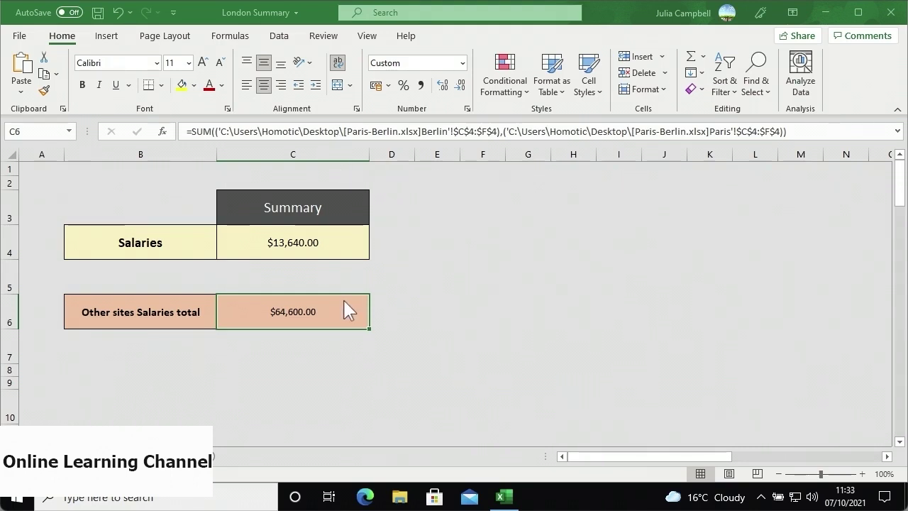
# - Copy C6 into C7 as a value only and apply the $ English (United States) accounting format
pyautogui.hotkey('ctrl', 'c')
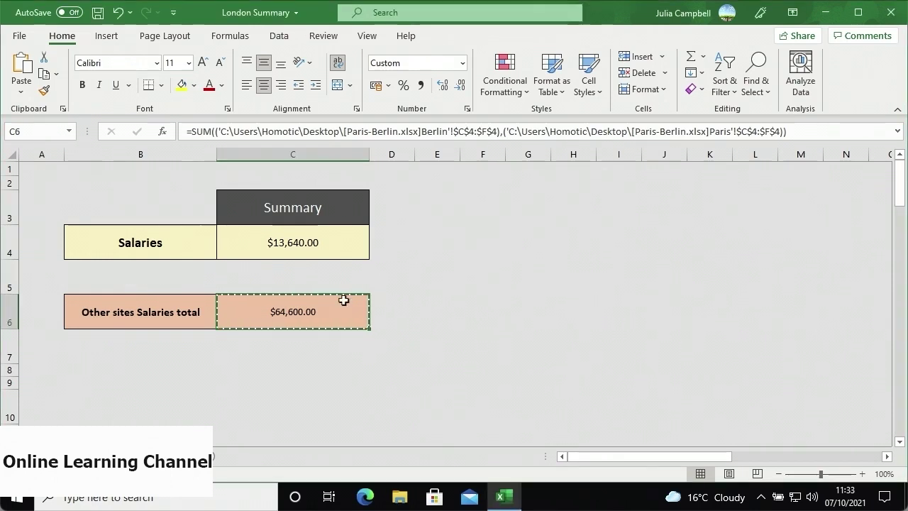
pyautogui.click(349, 350)
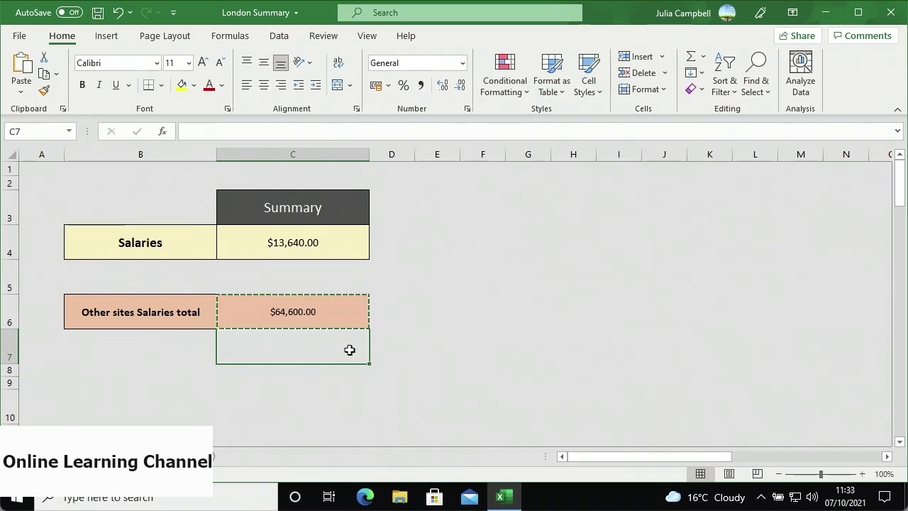
pyautogui.rightClick(349, 350)
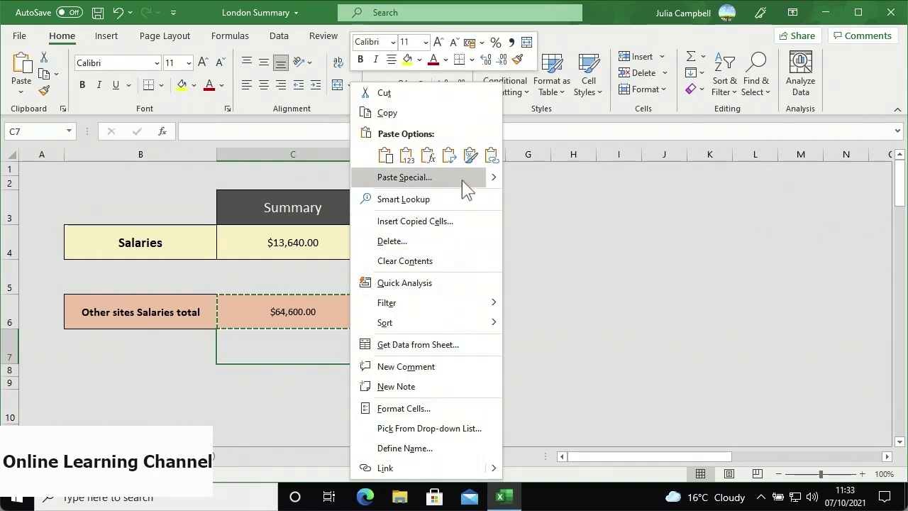
pyautogui.moveTo(491, 183)
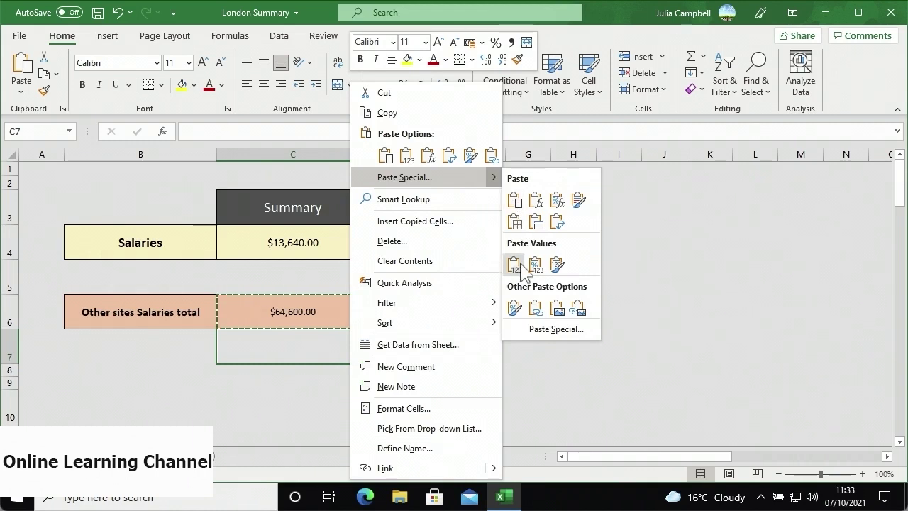
pyautogui.click(520, 268)
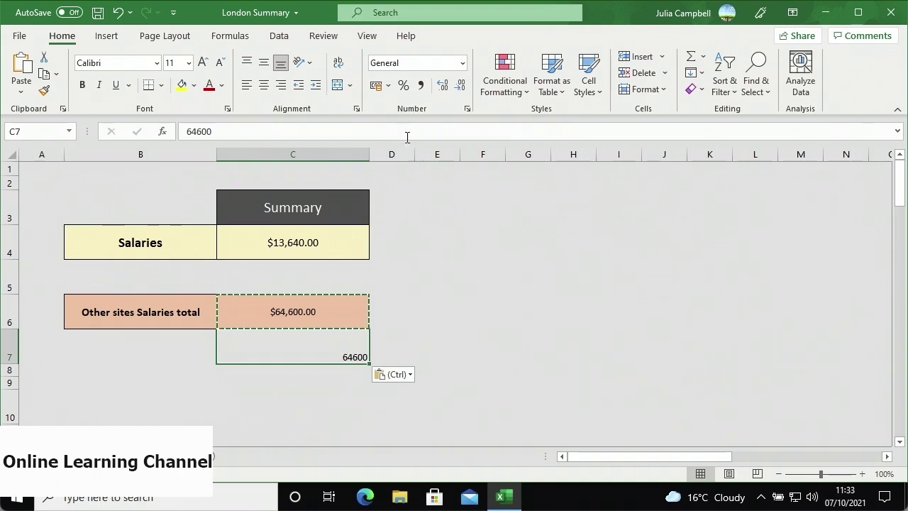
pyautogui.click(390, 86)
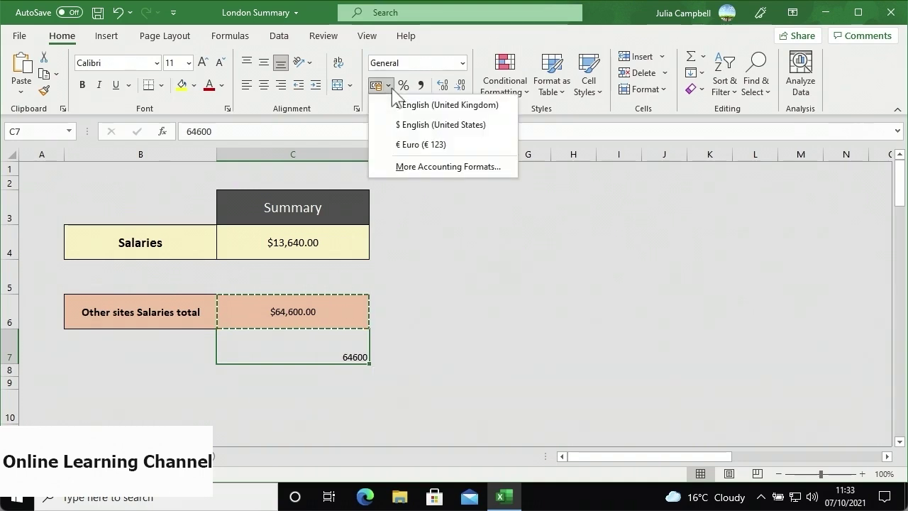
pyautogui.click(395, 125)
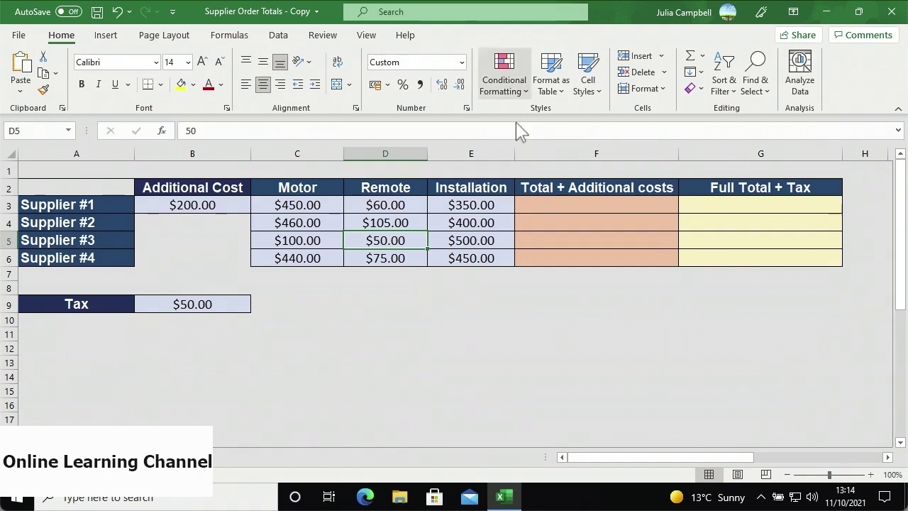
# - In the Supplier Order Totals - Copy workbook, calculate Supplier #1's total with additional costs in F3 using SUM(B3,C3:E3)
pyautogui.click(537, 202)
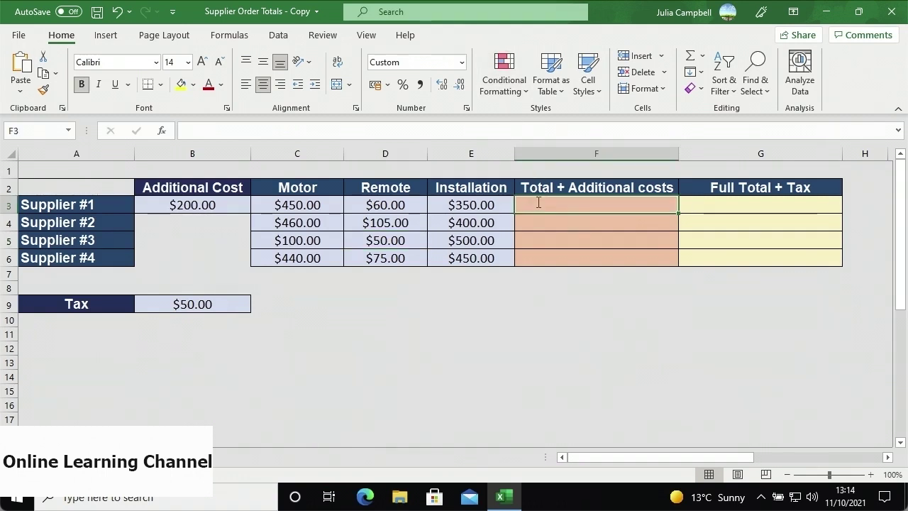
pyautogui.write('=SUM(')
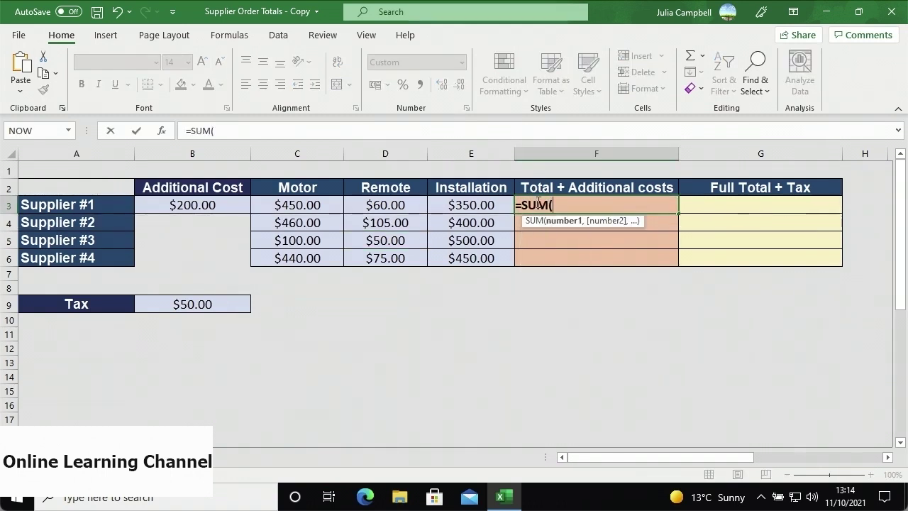
pyautogui.click(243, 210)
pyautogui.write(',')
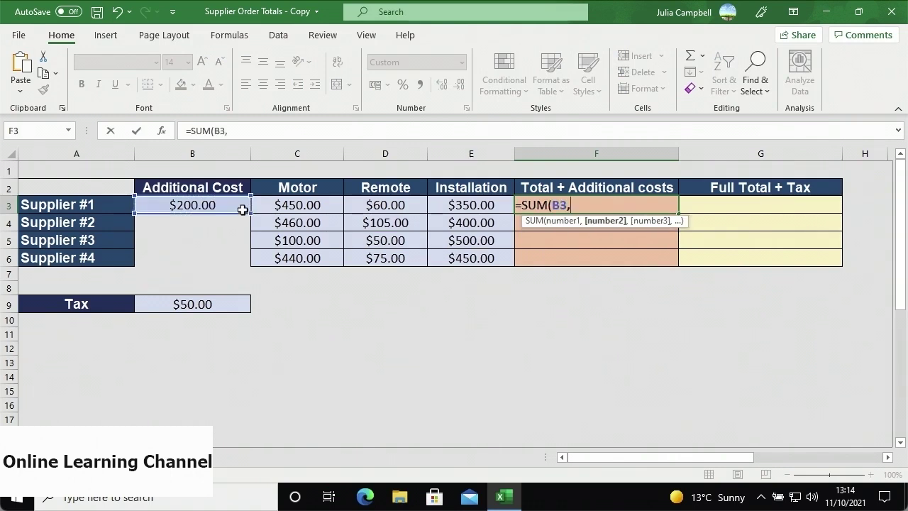
pyautogui.moveTo(263, 205); pyautogui.dragTo(438, 205)
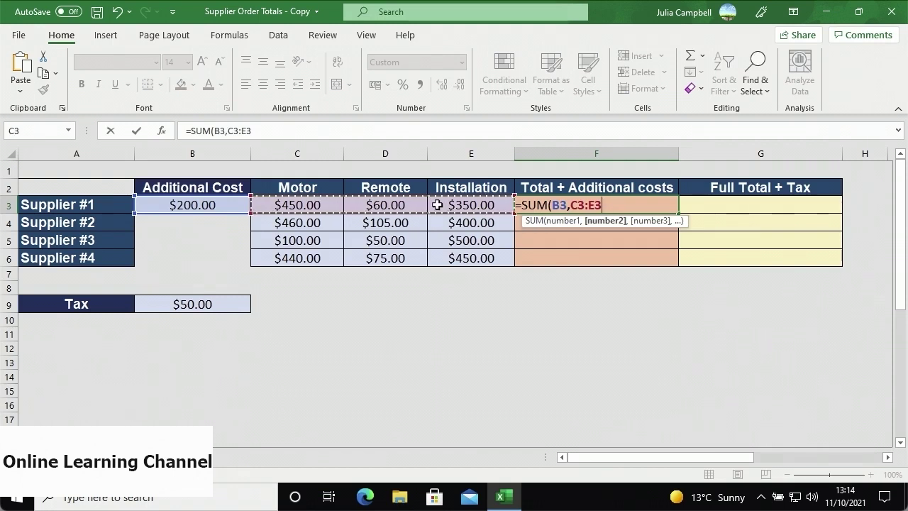
pyautogui.write(')')
pyautogui.press('Return')
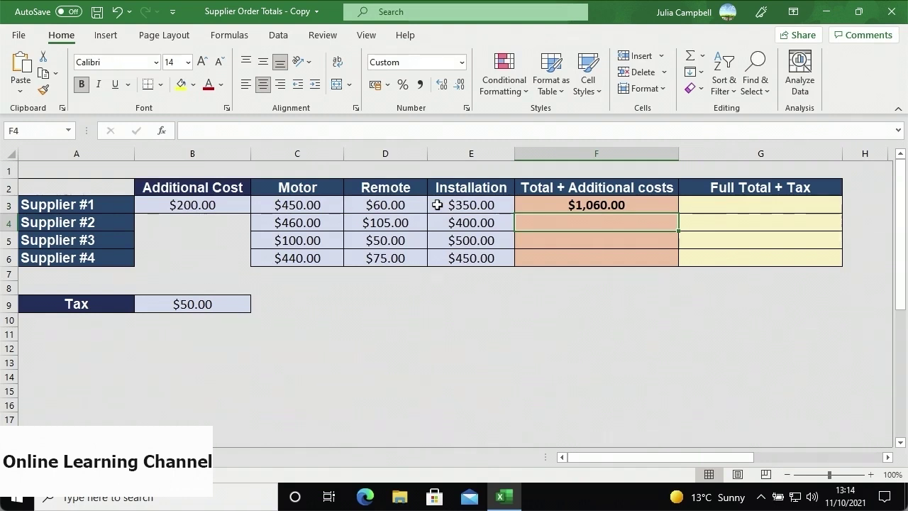
# - Fill the relative-reference SUM formula from F3 down to F6 and inspect the copy in F4
pyautogui.click(645, 203)
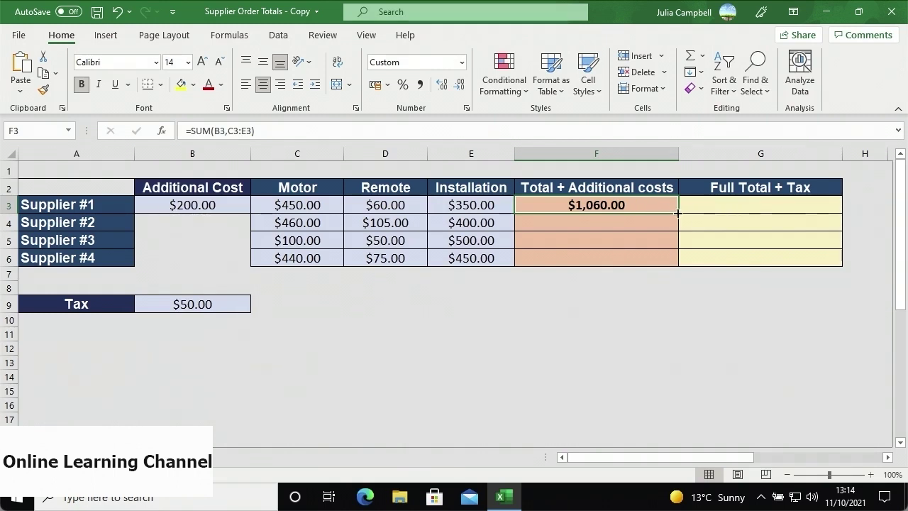
pyautogui.moveTo(678, 213); pyautogui.dragTo(675, 260)
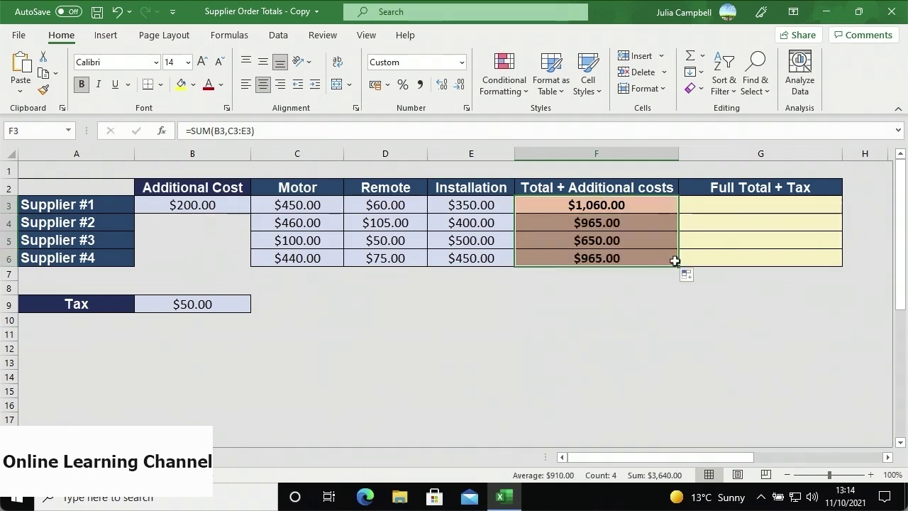
pyautogui.click(648, 225)
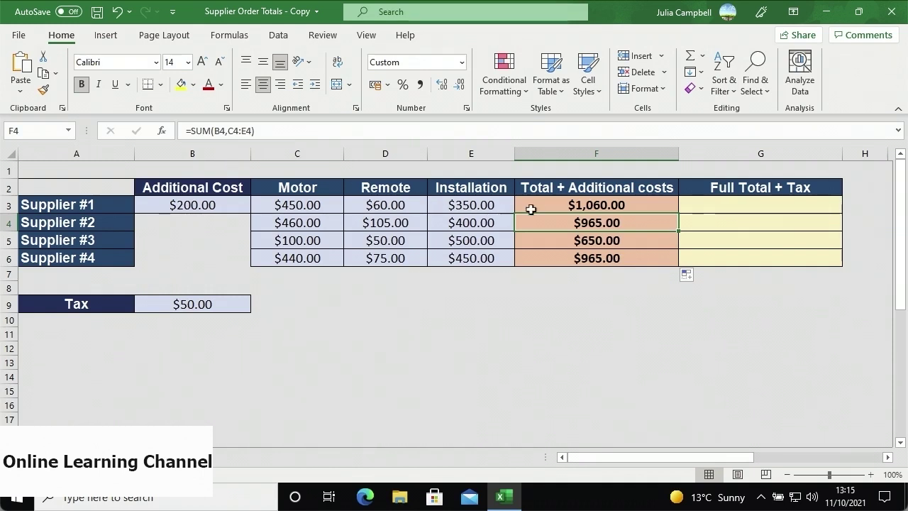
# - Make the additional cost reference absolute in F3 so the formula reads =SUM($B$3,C3:E3)
pyautogui.click(537, 207)
pyautogui.doubleClick(537, 207)
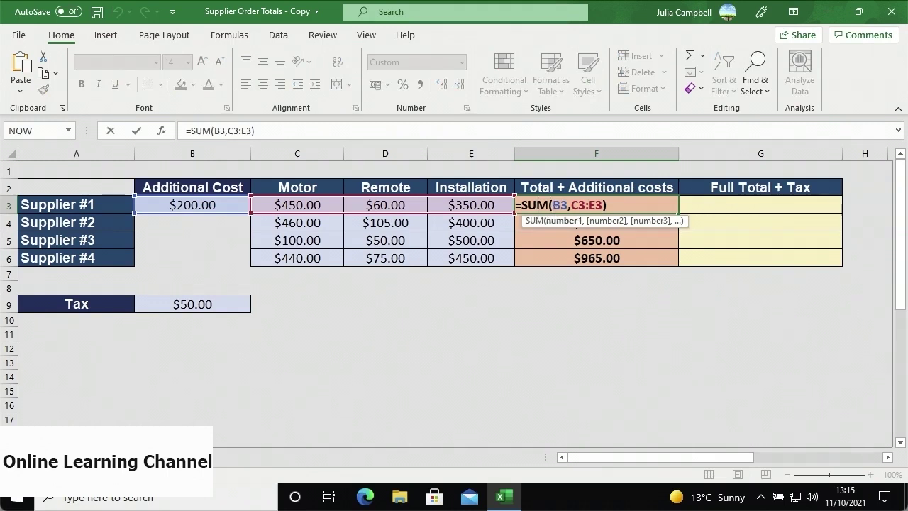
pyautogui.write('$')
pyautogui.press('Right')
pyautogui.write('$')
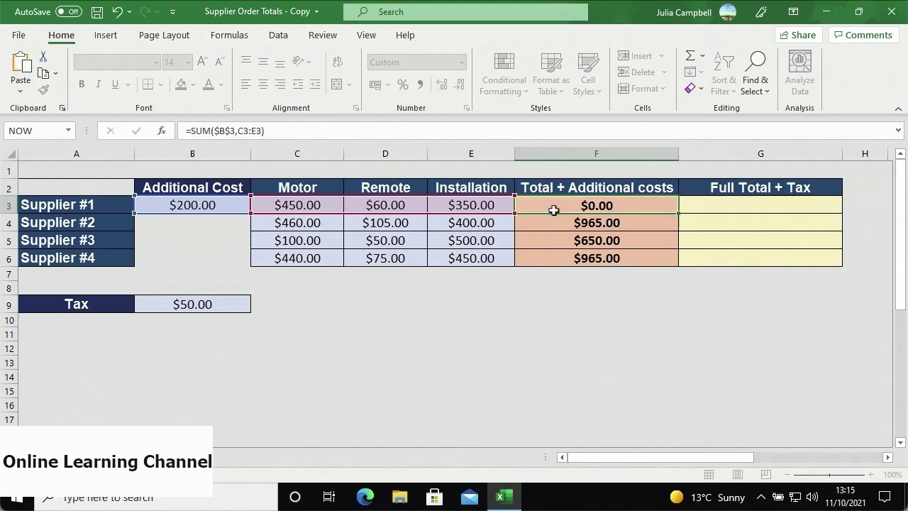
pyautogui.press('Return')
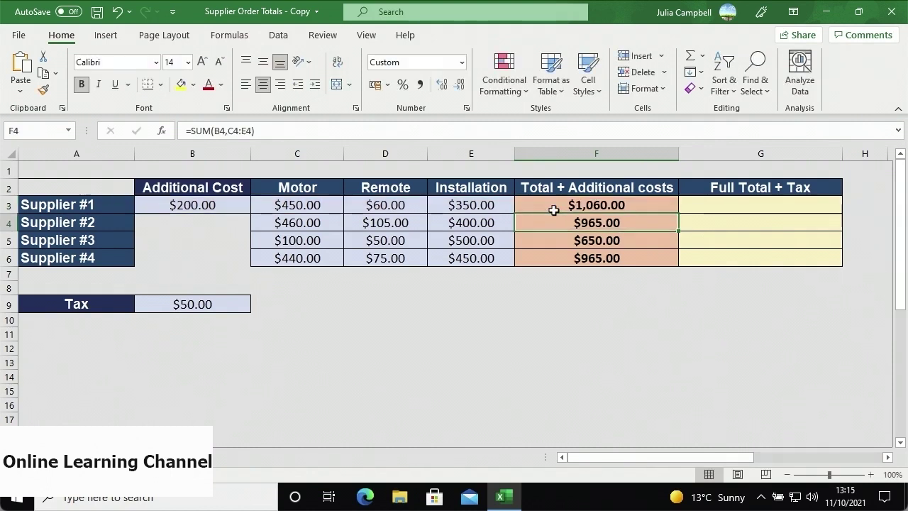
# - Fill the F3 formula with the absolute reference down to F6 and check the copied formulas in F4, F5 and F6
pyautogui.click(667, 201)
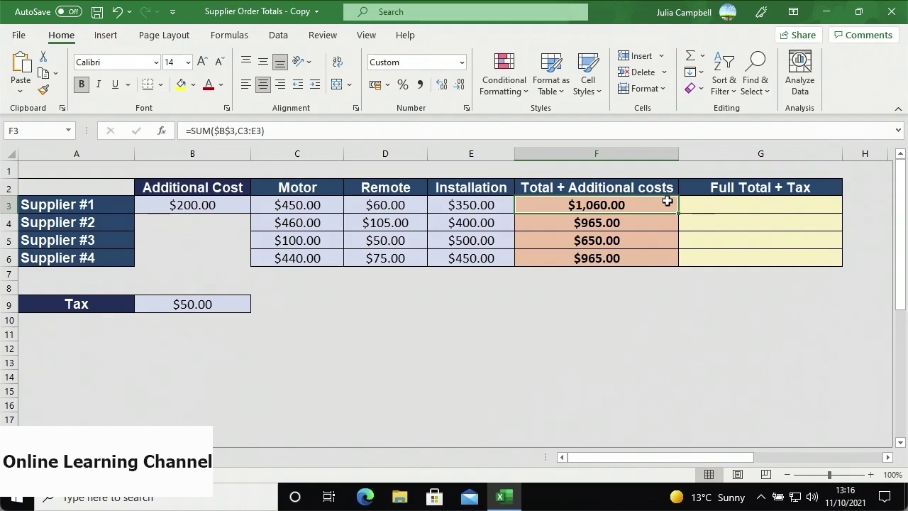
pyautogui.moveTo(678, 213); pyautogui.dragTo(674, 259)
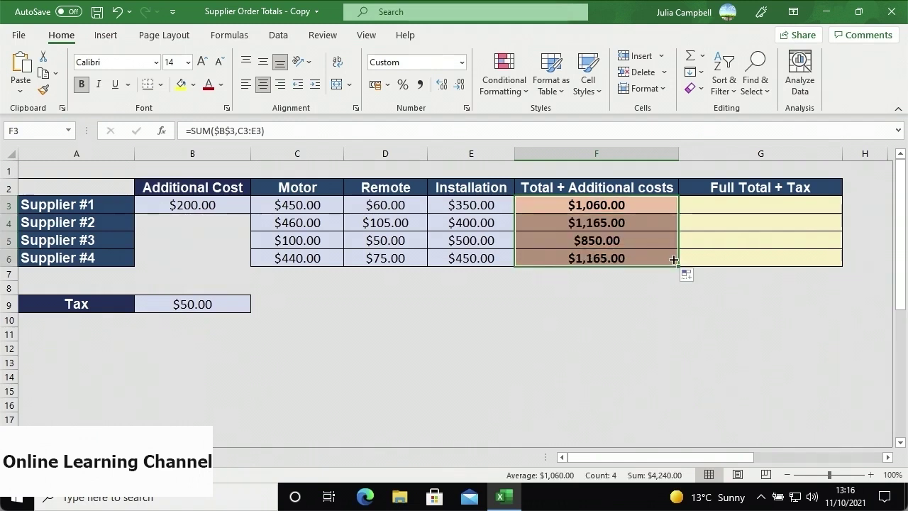
pyautogui.click(642, 225)
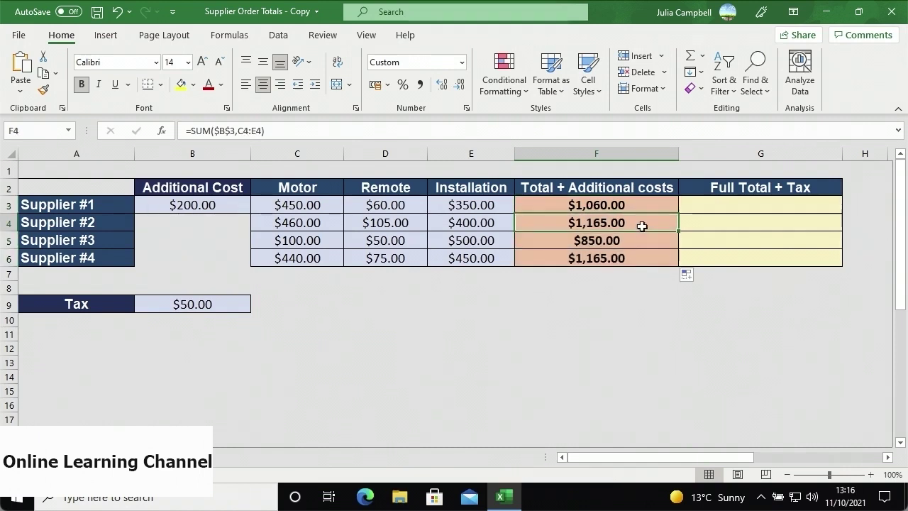
pyautogui.click(644, 235)
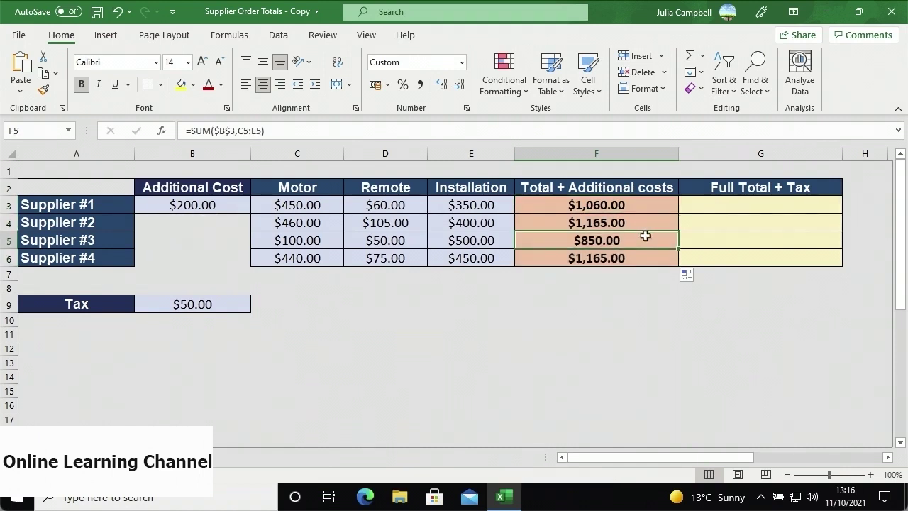
pyautogui.click(641, 256)
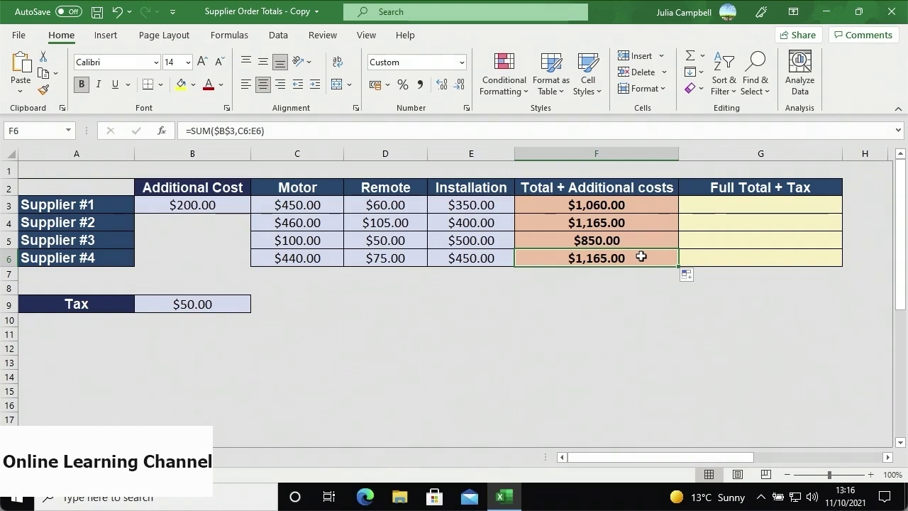
# - Calculate Supplier #1's full total including tax in G3 with =SUM((F3),B$9), keeping the tax row reference absolute
pyautogui.click(692, 208)
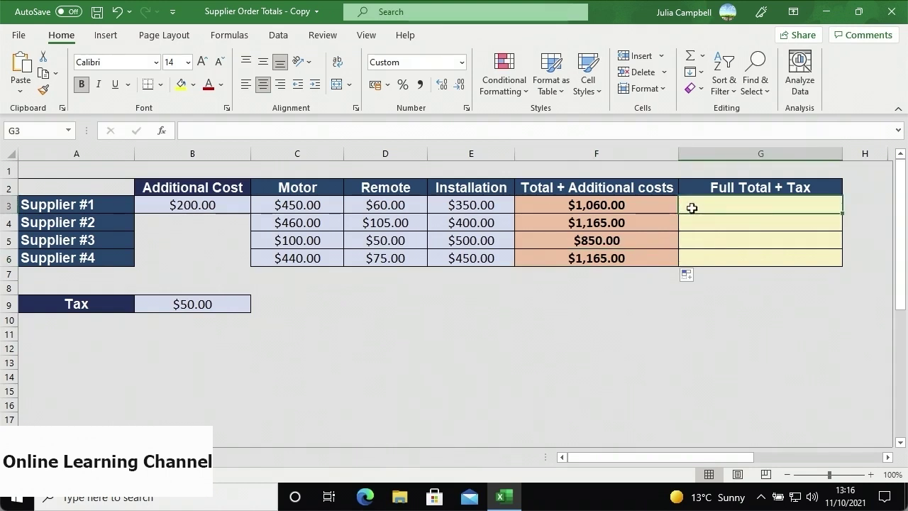
pyautogui.write('=SUM((')
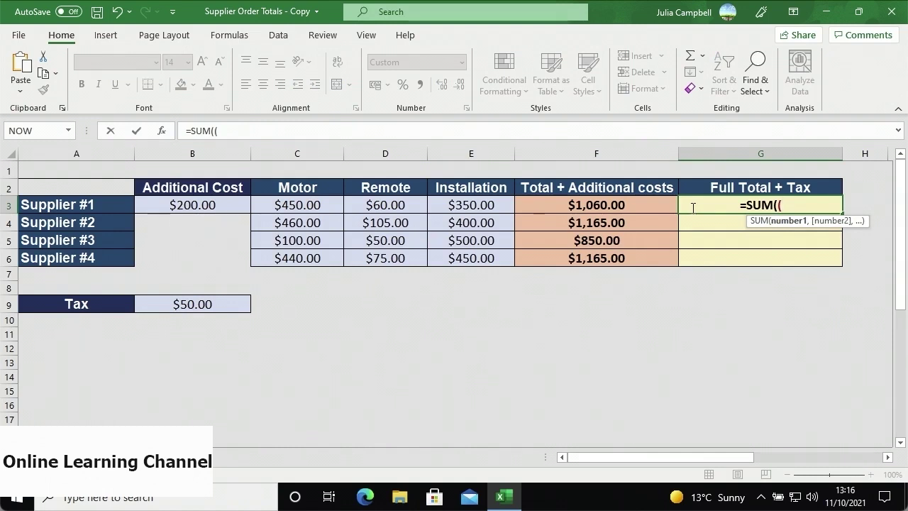
pyautogui.click(663, 206)
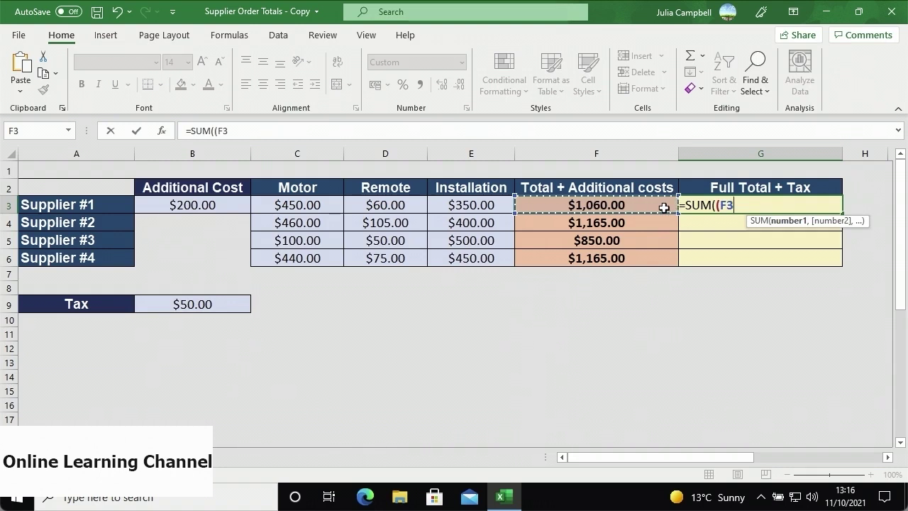
pyautogui.write('),')
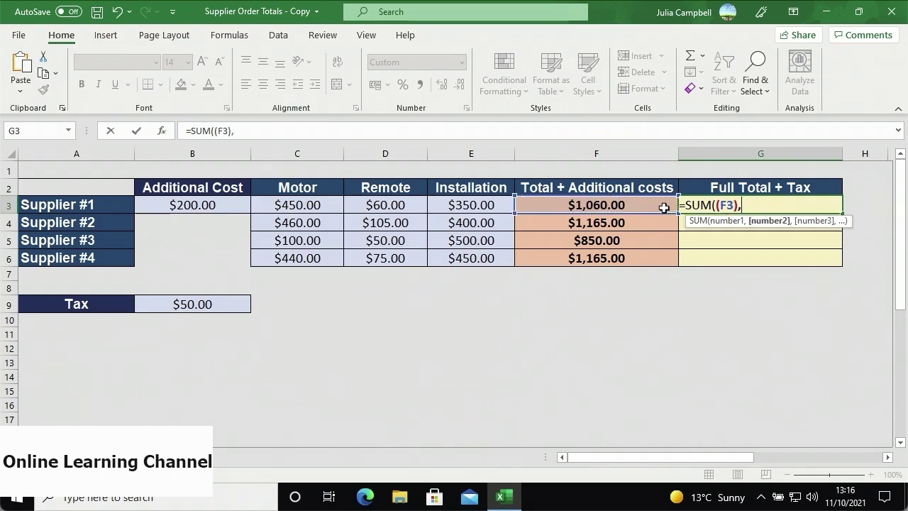
pyautogui.click(238, 307)
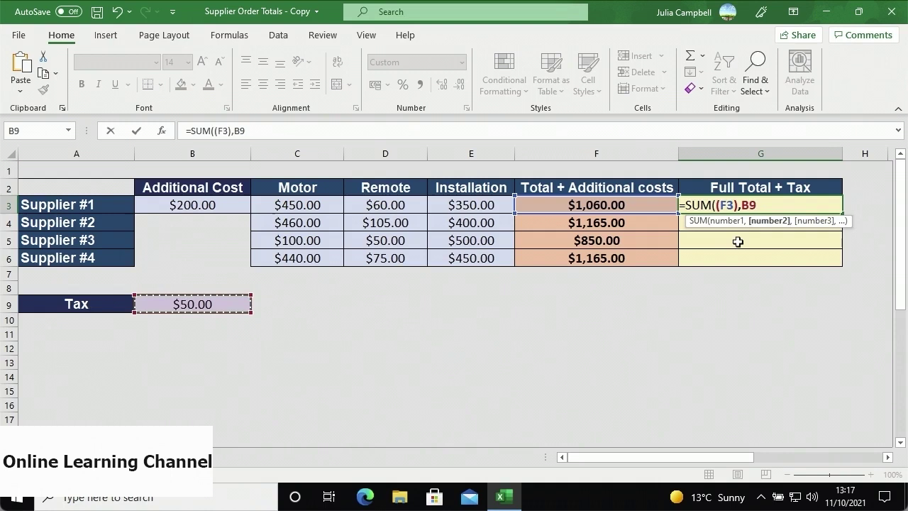
pyautogui.press('Left')
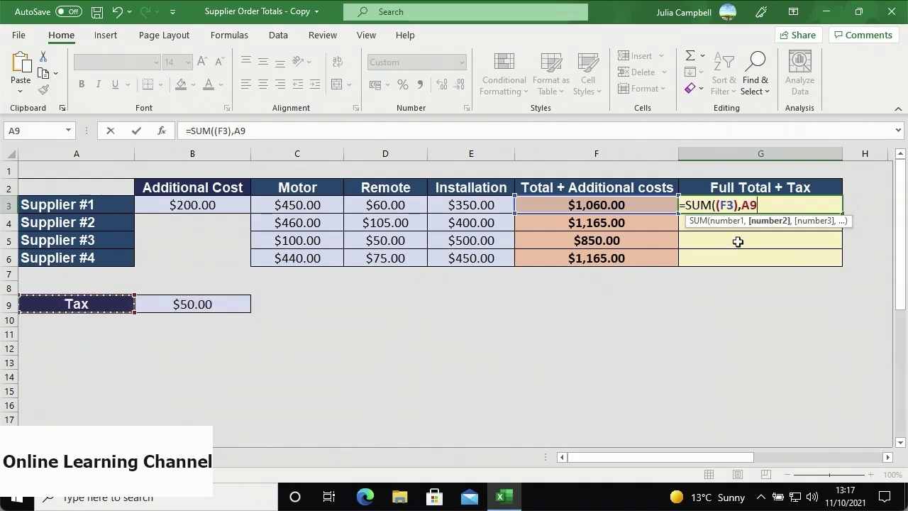
pyautogui.press('Right')
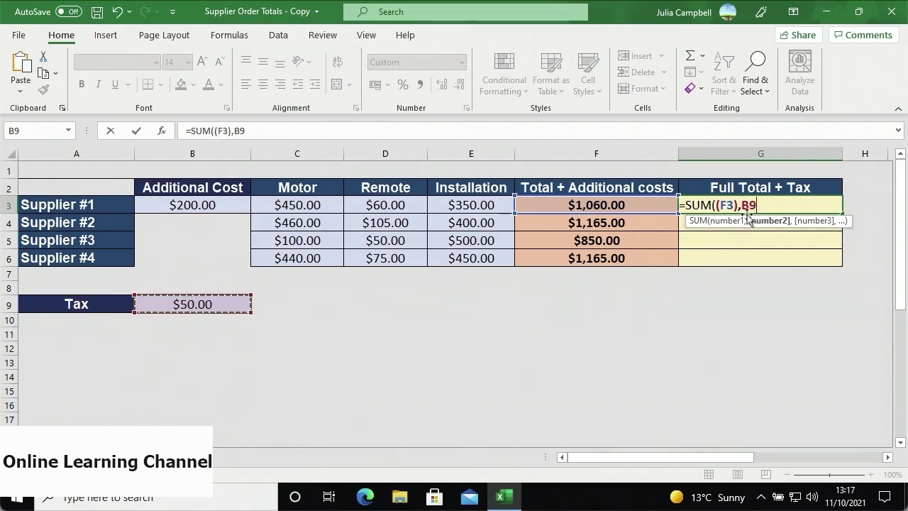
pyautogui.click(749, 209)
pyautogui.write('$')
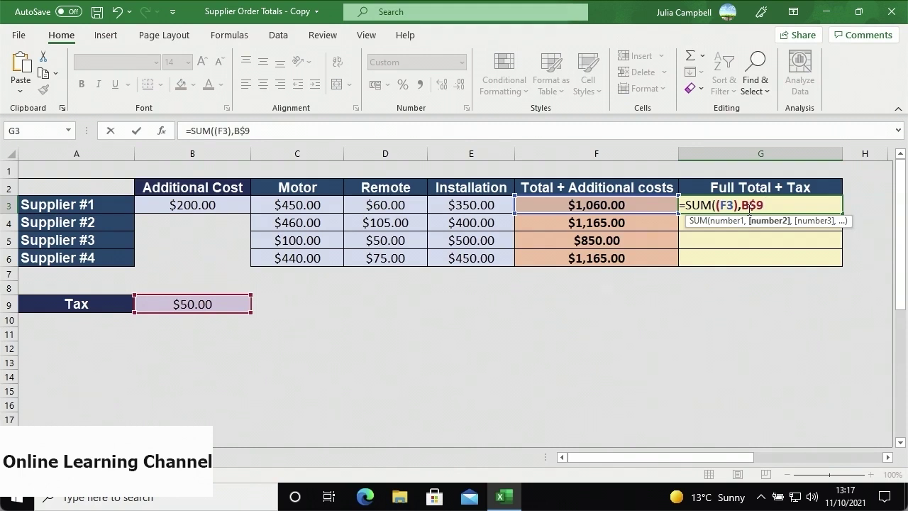
pyautogui.write(')')
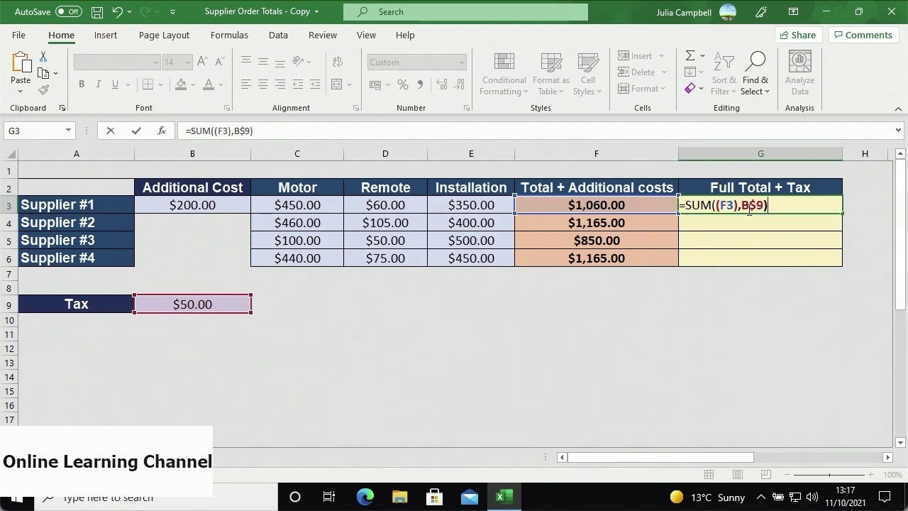
pyautogui.press('Return')
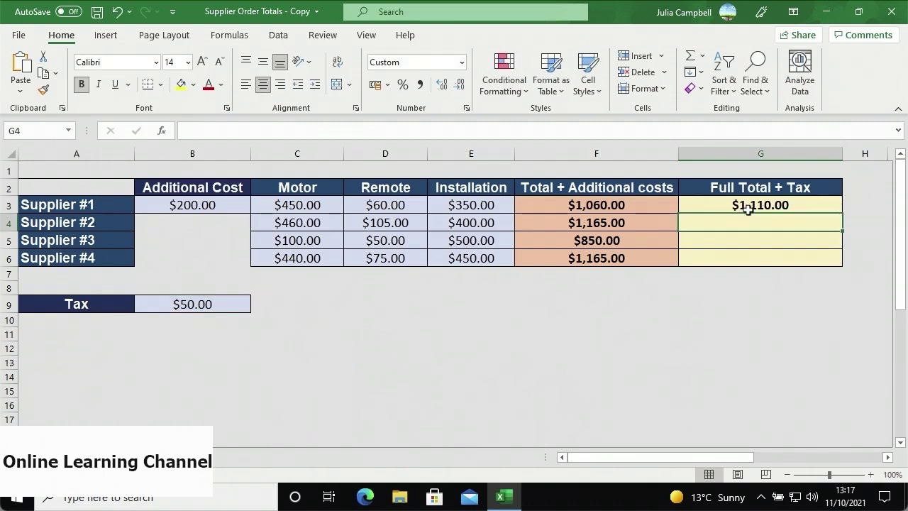
# - Fill the full total plus tax formula from G3 down to G6 and select the Supplier #3 result
pyautogui.click(800, 204)
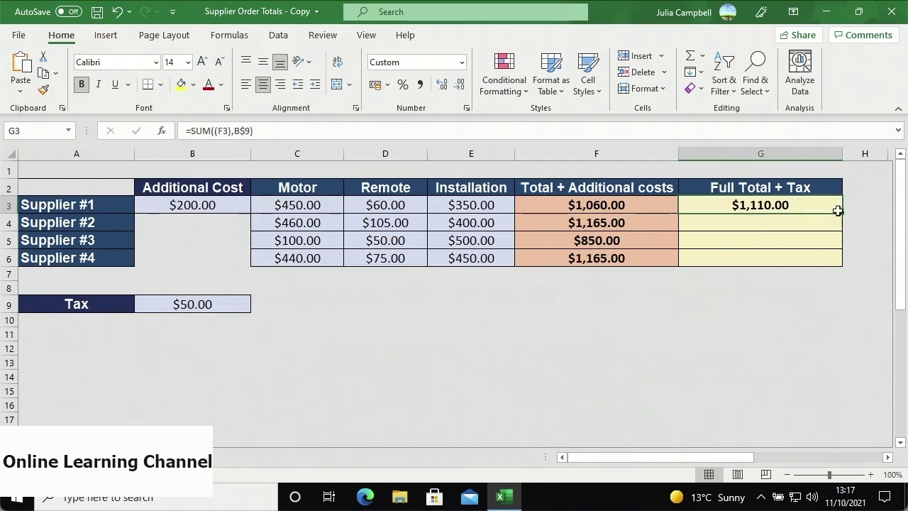
pyautogui.moveTo(842, 213); pyautogui.dragTo(838, 263)
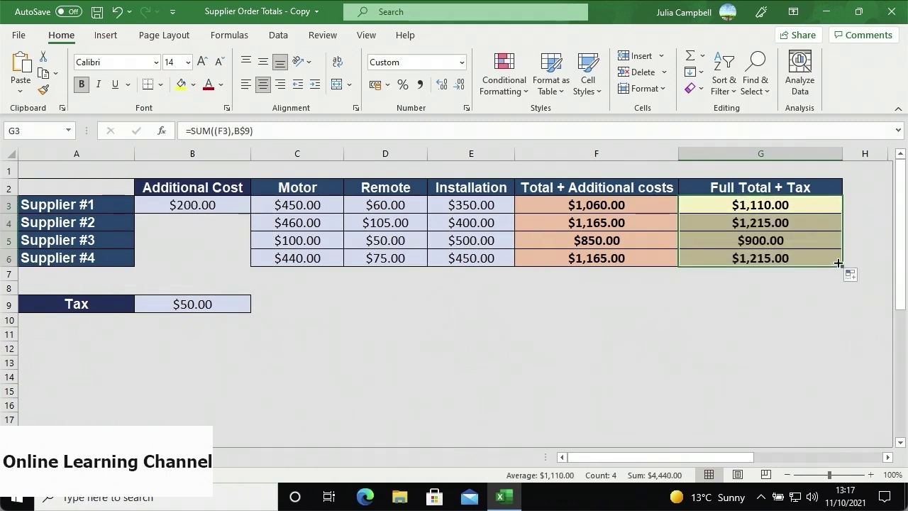
pyautogui.click(817, 242)
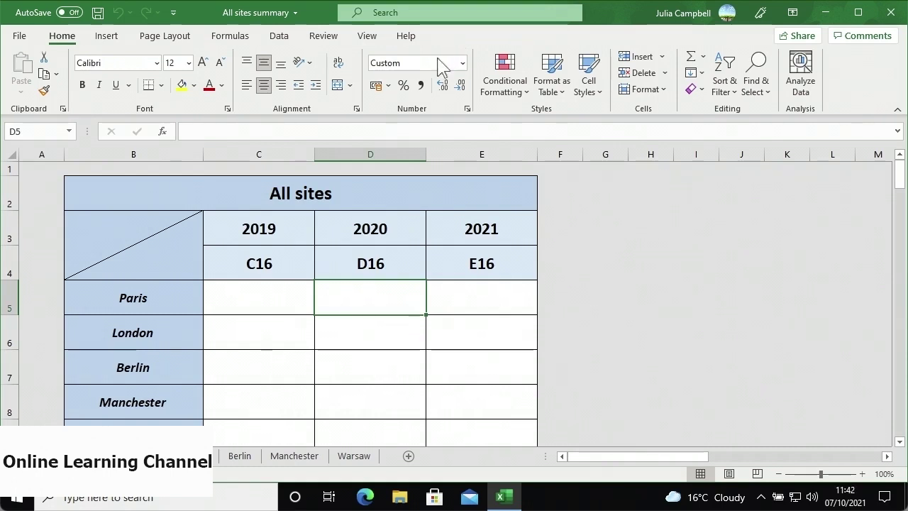
# - In the All sites summary workbook, examine the Berlin sheet's yearly totals in row 16 and return to the All sites table
pyautogui.click(237, 457)
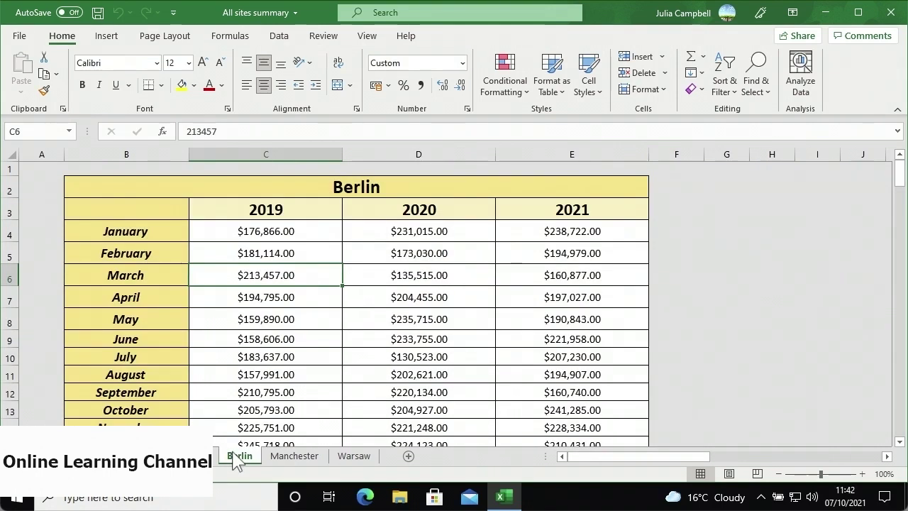
pyautogui.scroll(-2, 244, 426)
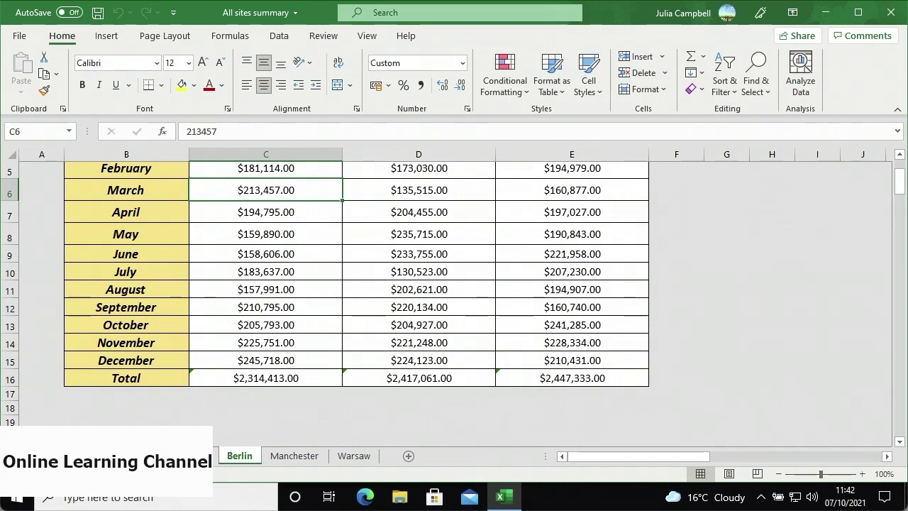
pyautogui.click(163, 456)
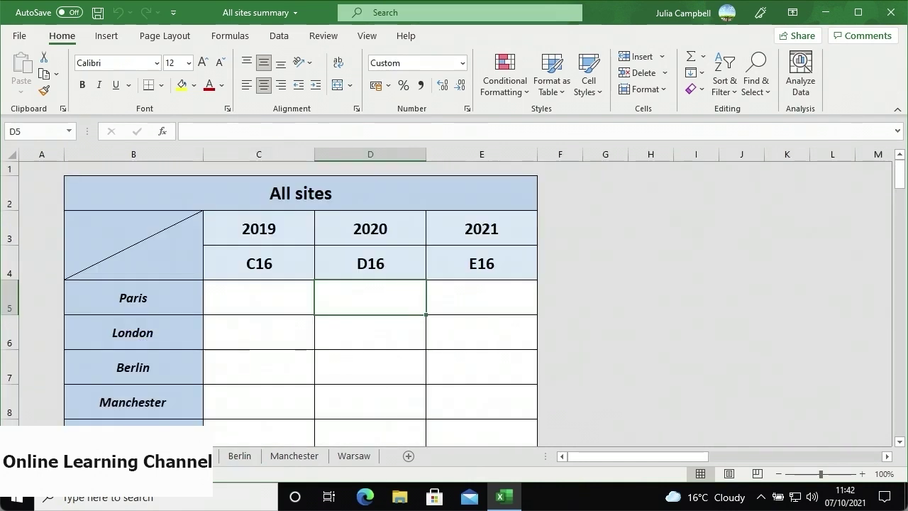
# - Pull Paris's 2019 total into C5 with the direct sheet reference =Paris!C16
pyautogui.click(255, 304)
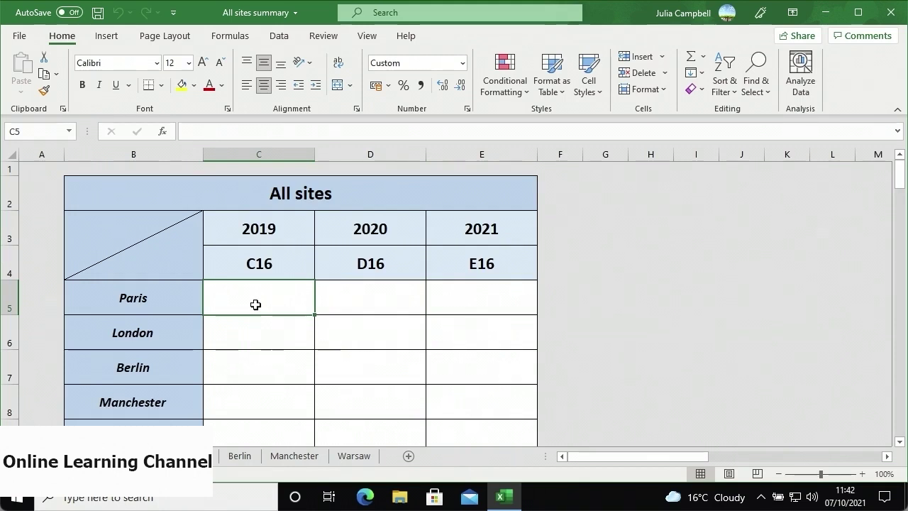
pyautogui.write('=Paris')
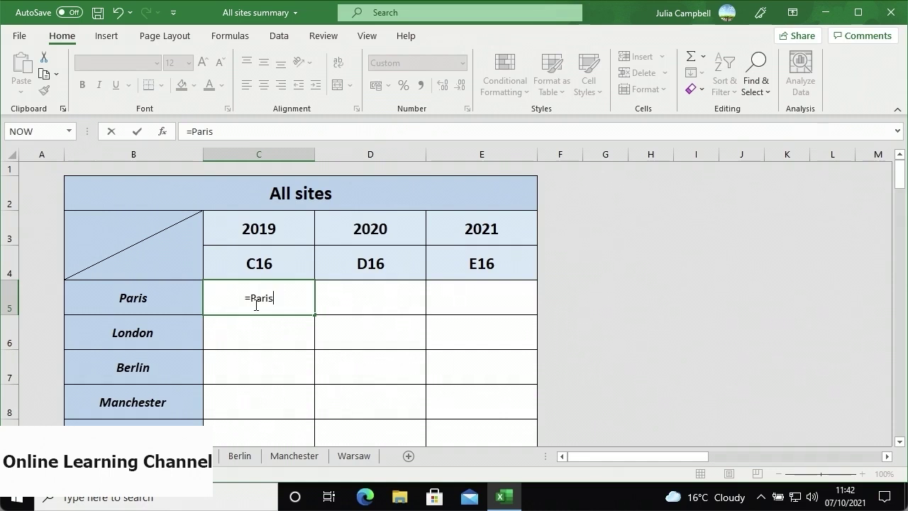
pyautogui.write('!C16')
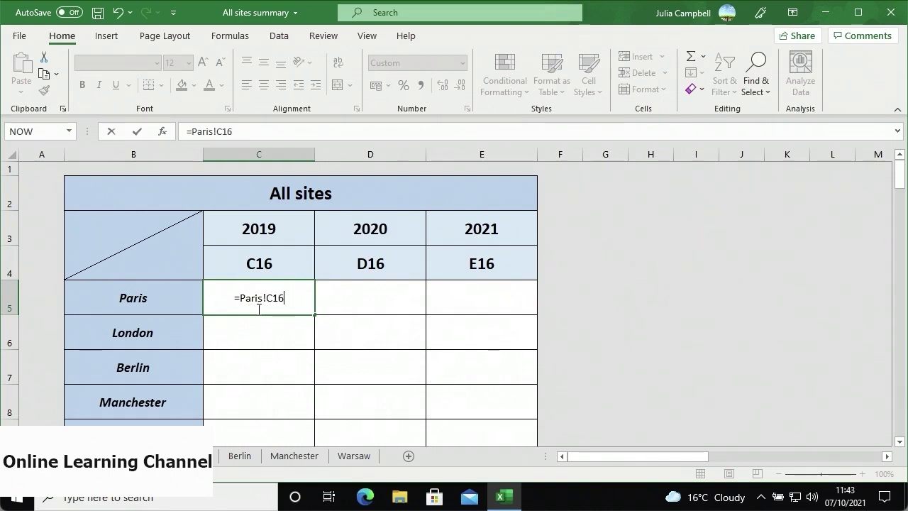
pyautogui.press('Return')
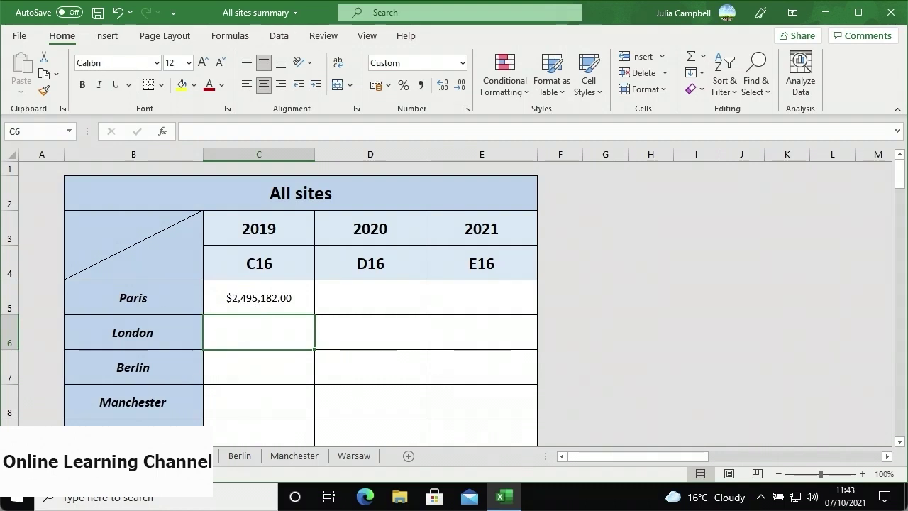
# - Compare the C5 result with the 2019 total on the Paris sheet and return to the All sites table
pyautogui.click(164, 455)
pyautogui.scroll(-1, 205, 421)
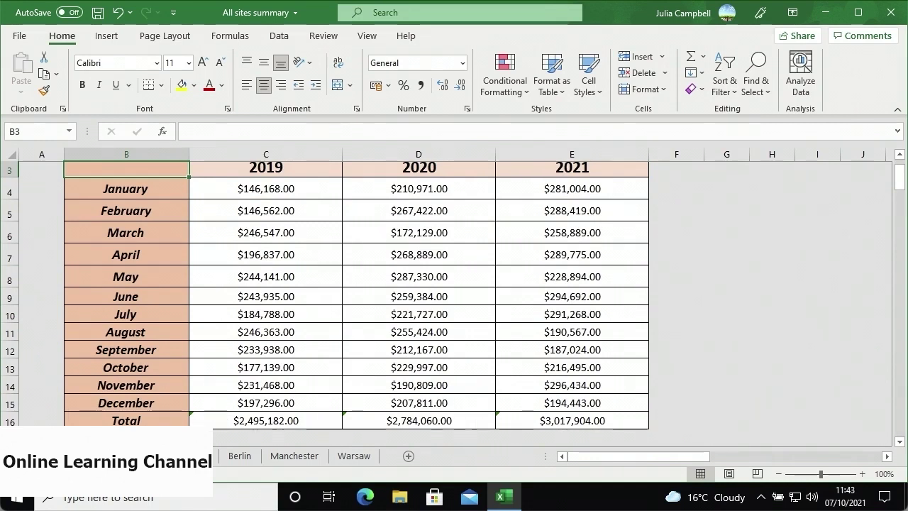
pyautogui.press('Return')
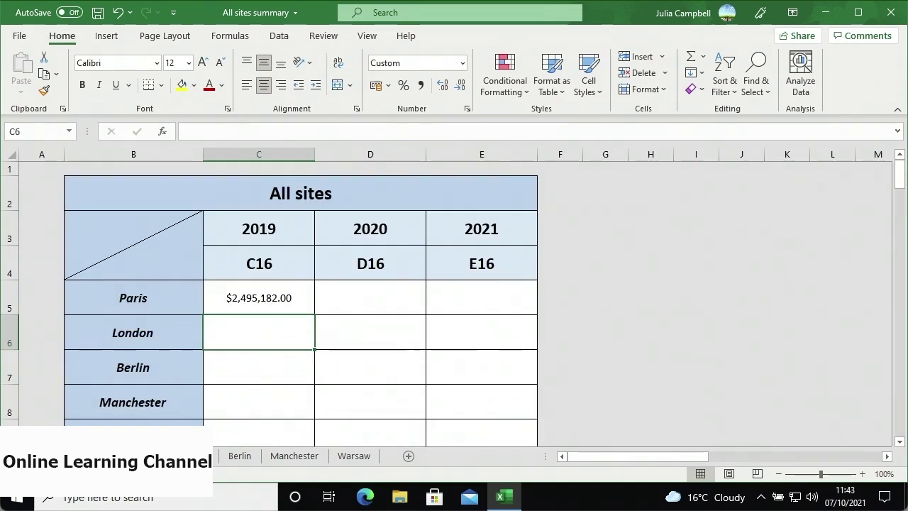
# - Replace the direct reference in C5 with =INDIRECT(B5&"!"&C4), taking the sheet name from B5 and the cell address from C4
pyautogui.click(304, 299)
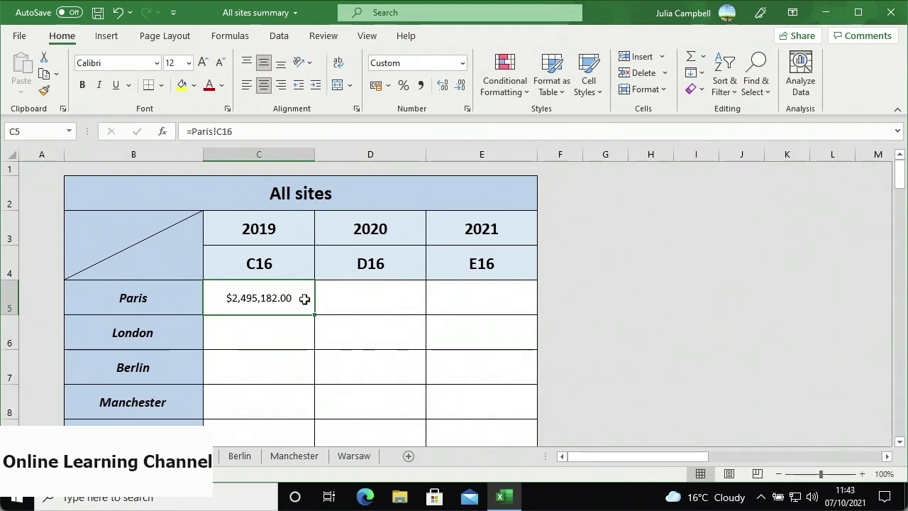
pyautogui.press('BackSpace')
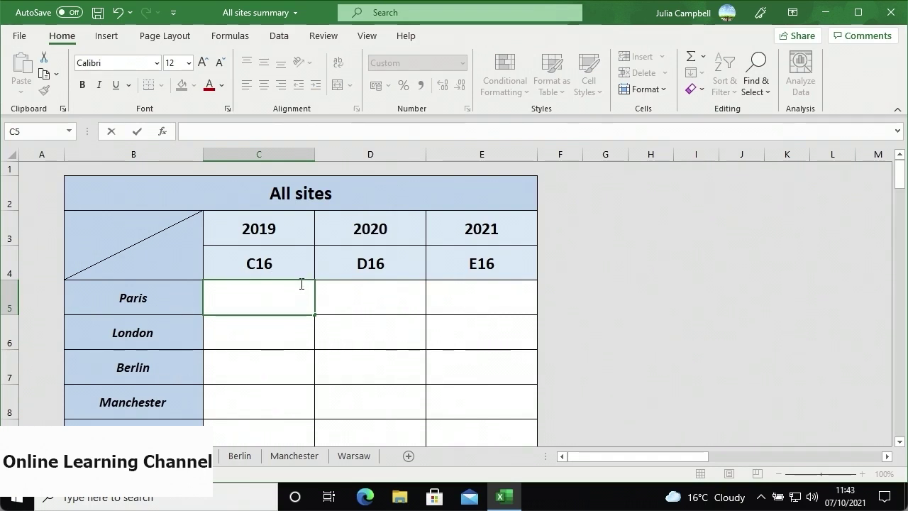
pyautogui.write('=')
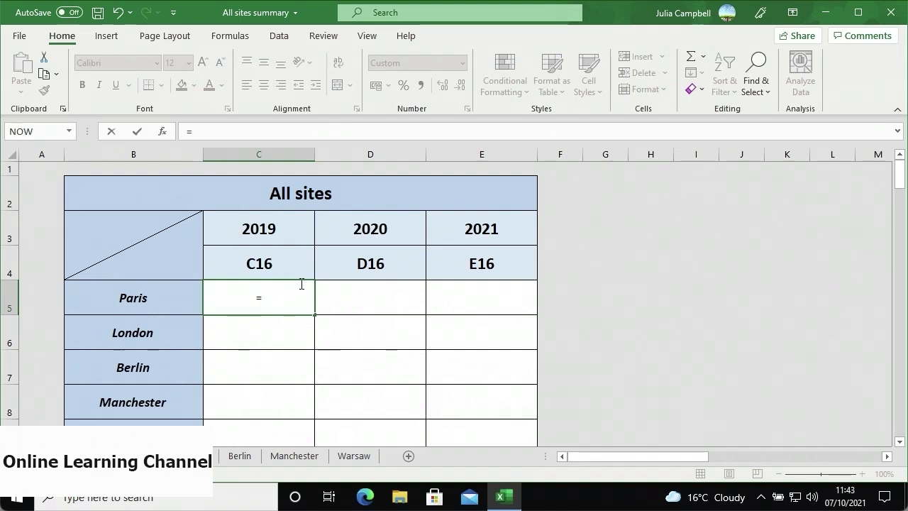
pyautogui.write('INDIRECT(')
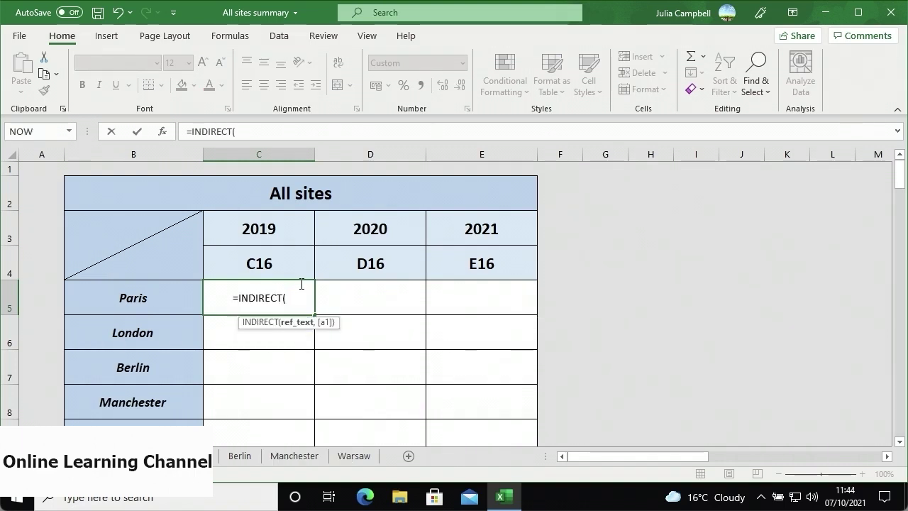
pyautogui.click(187, 302)
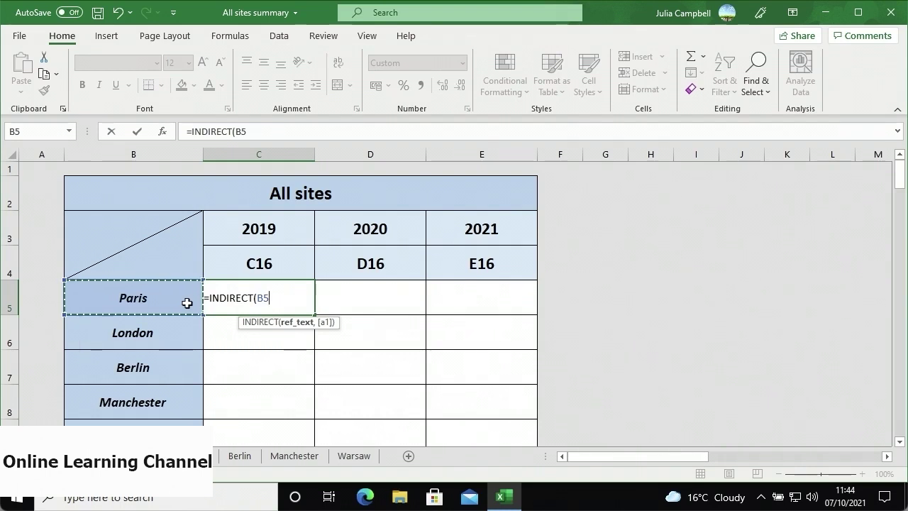
pyautogui.write('&"!"')
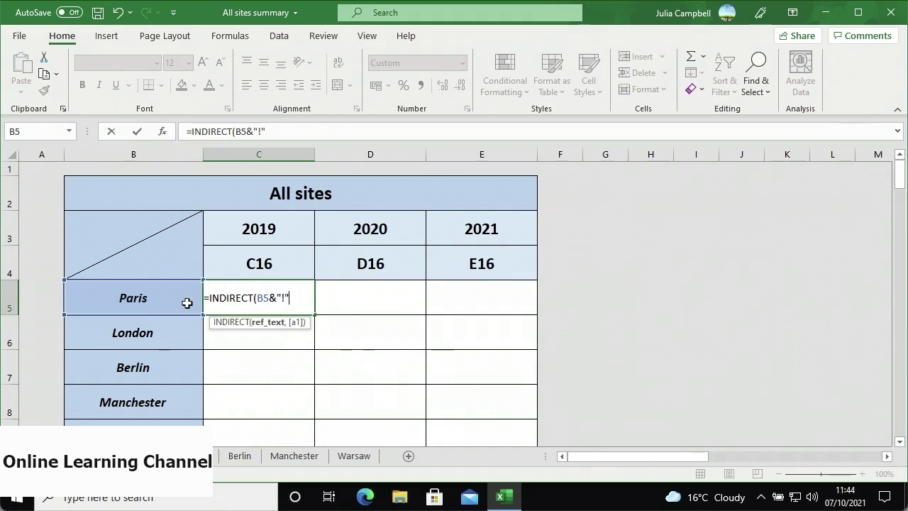
pyautogui.write('&')
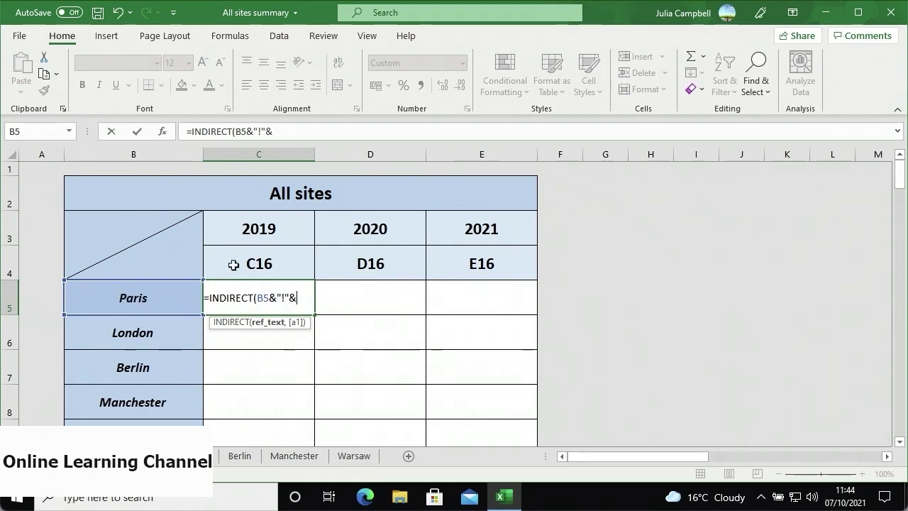
pyautogui.click(234, 265)
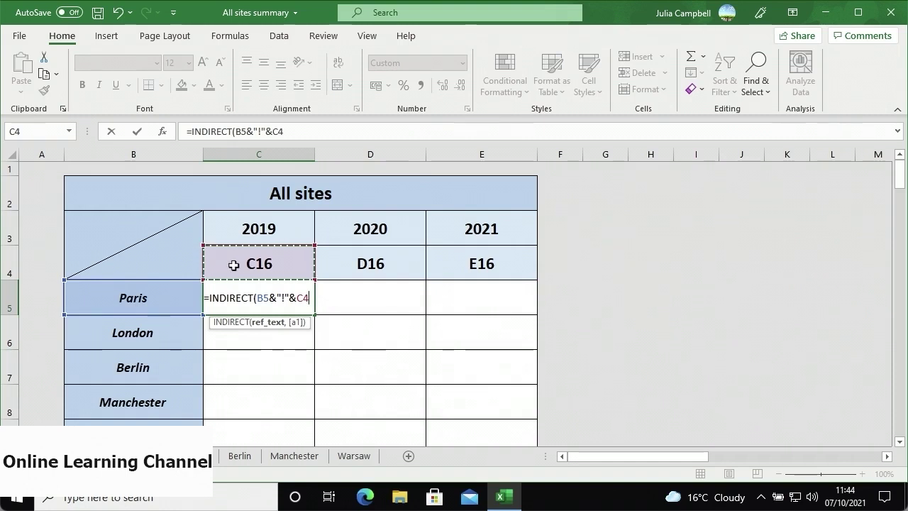
pyautogui.write(')')
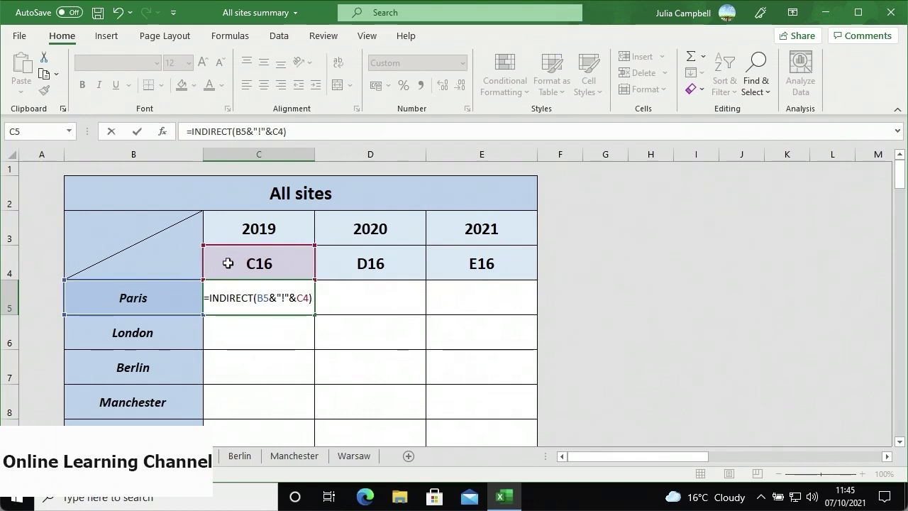
pyautogui.press('Return')
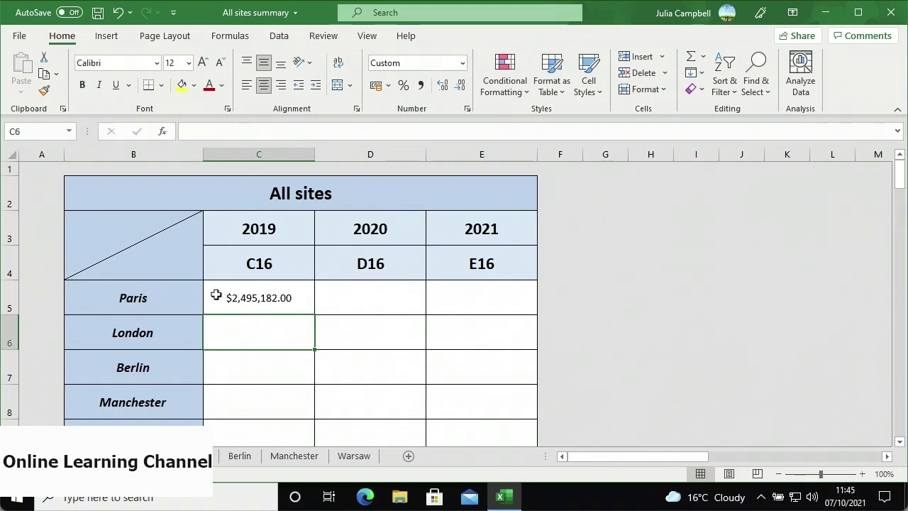
# - Lock column B and row 4 in the C5 formula so it reads =INDIRECT($B5&"!"&C$4)
pyautogui.click(216, 295)
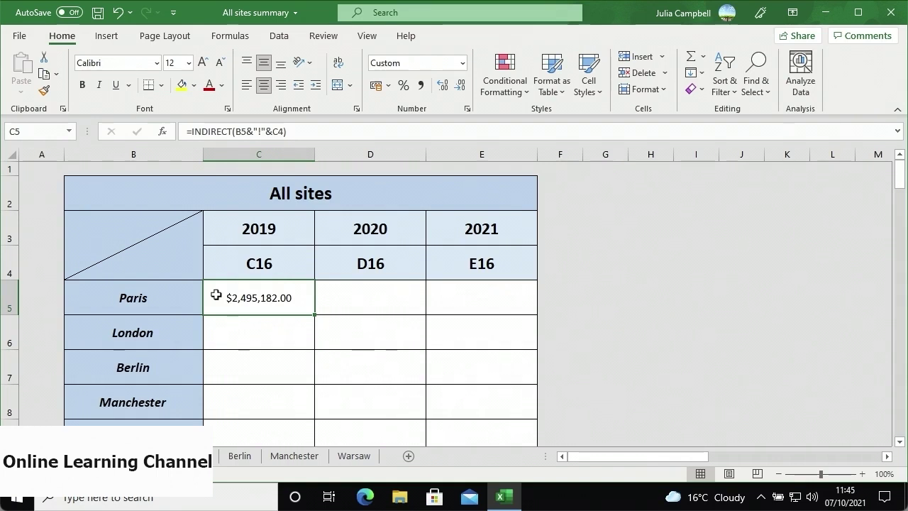
pyautogui.click(237, 132)
pyautogui.write('$')
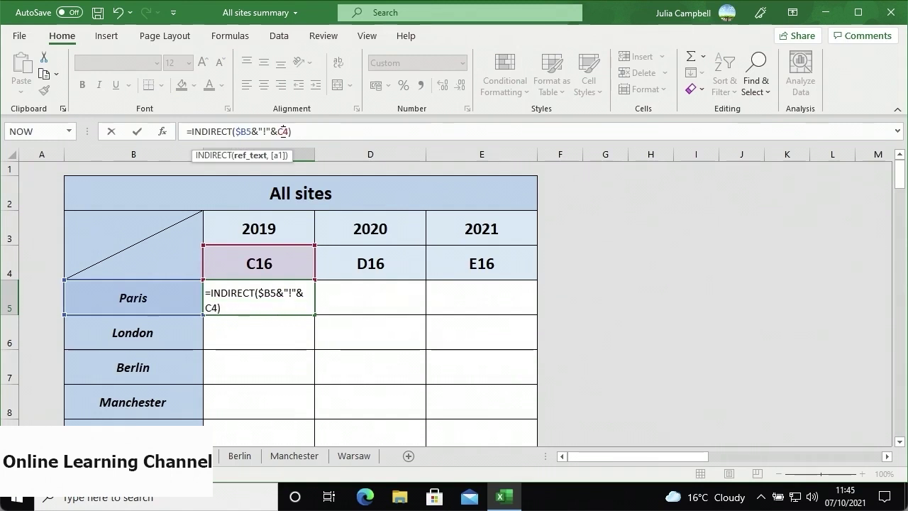
pyautogui.click(284, 132)
pyautogui.write('$')
pyautogui.press('Return')
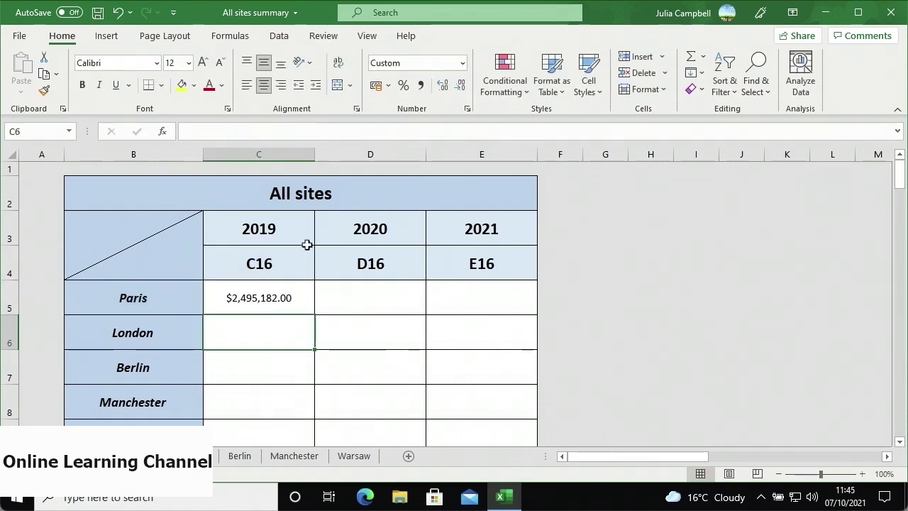
# - Fill the C5 INDIRECT formula down through C9 for the remaining sites
pyautogui.click(301, 291)
pyautogui.moveTo(314, 315); pyautogui.dragTo(303, 402)
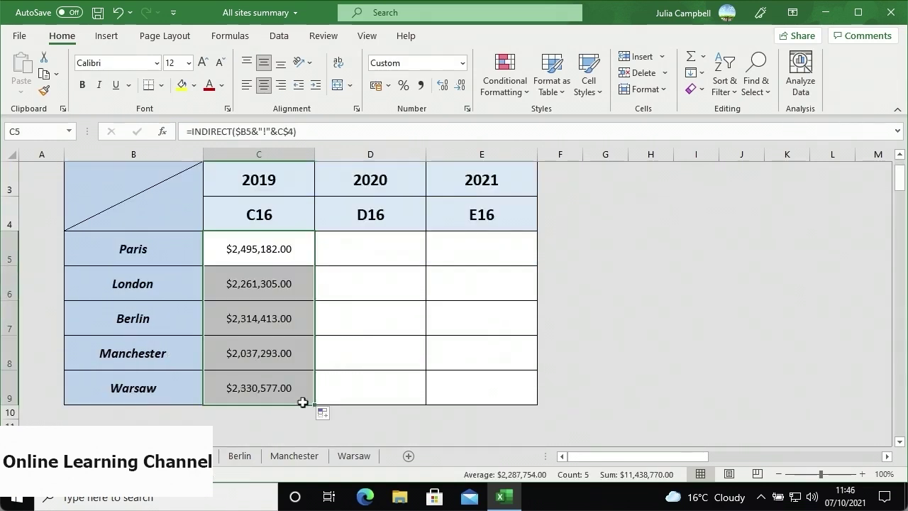
pyautogui.click(298, 387)
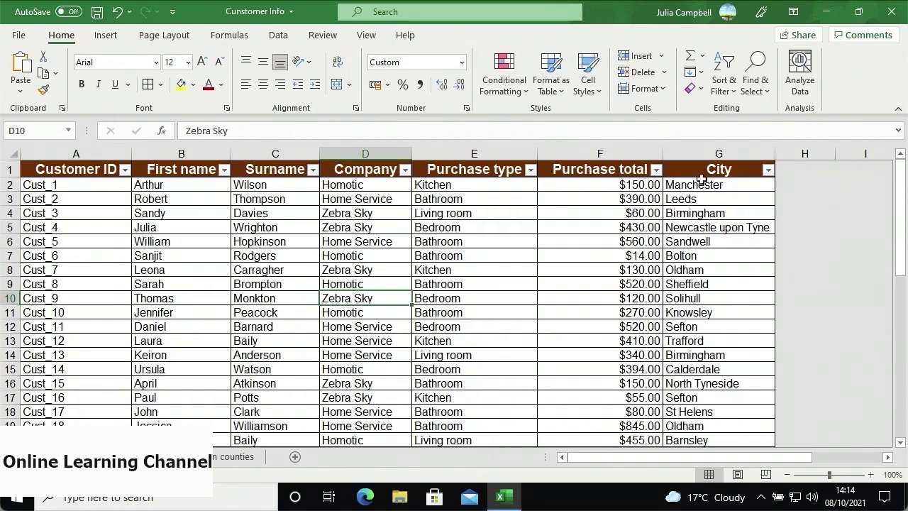
# - Define the name City for the whole City column, header included, G1:G21 on the Customer data sheet
pyautogui.moveTo(697, 170); pyautogui.dragTo(706, 423)
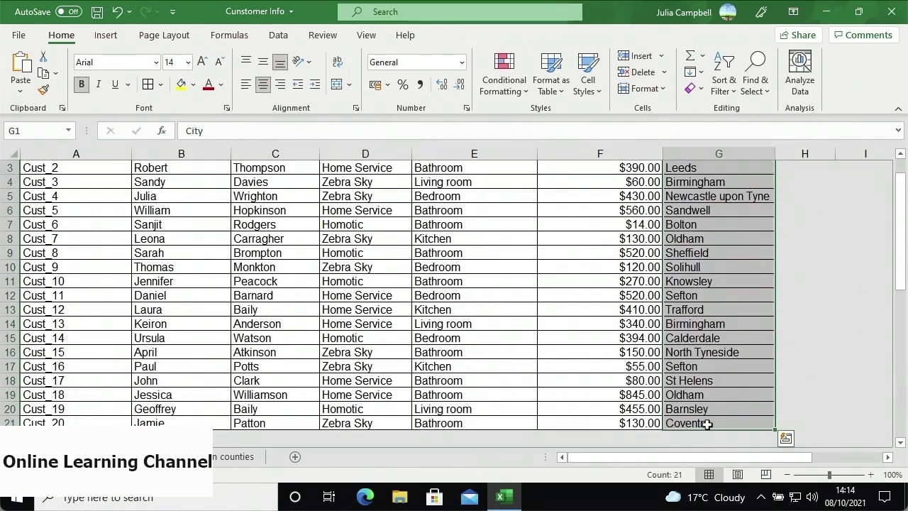
pyautogui.click(59, 136)
pyautogui.write('City')
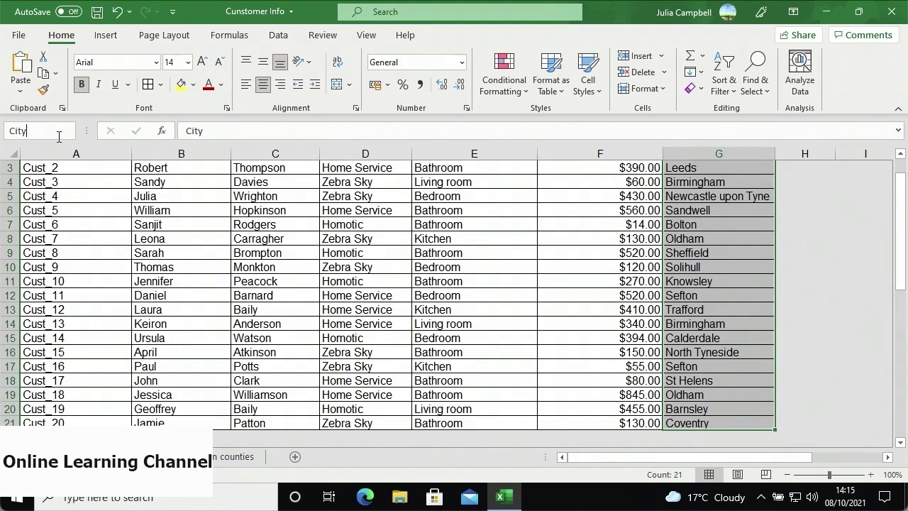
pyautogui.press('Return')
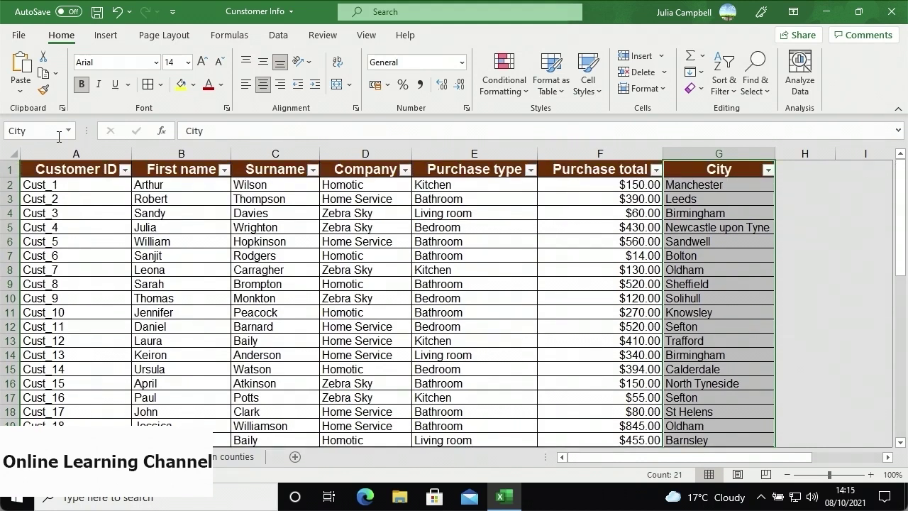
pyautogui.click(108, 186)
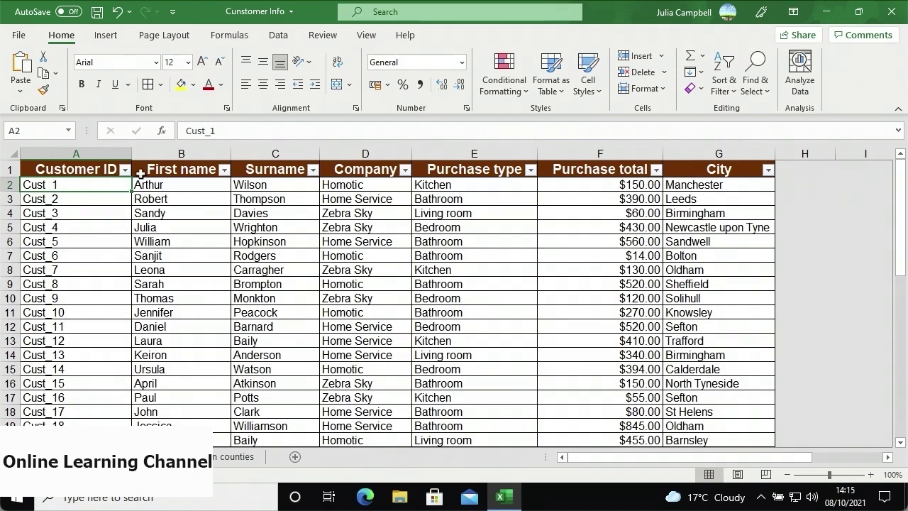
# - Open the Name Manager, filter the list to names scoped to the workbook, and clear the filter again
pyautogui.click(228, 37)
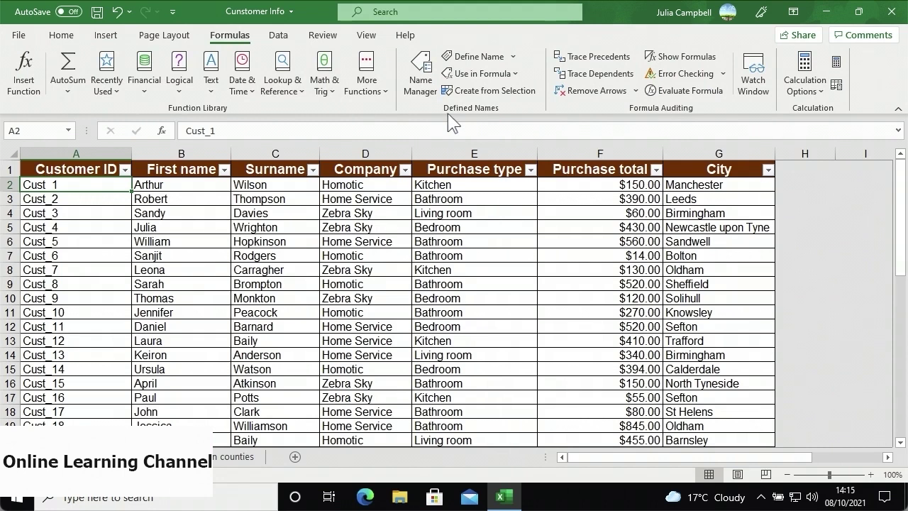
pyautogui.click(422, 78)
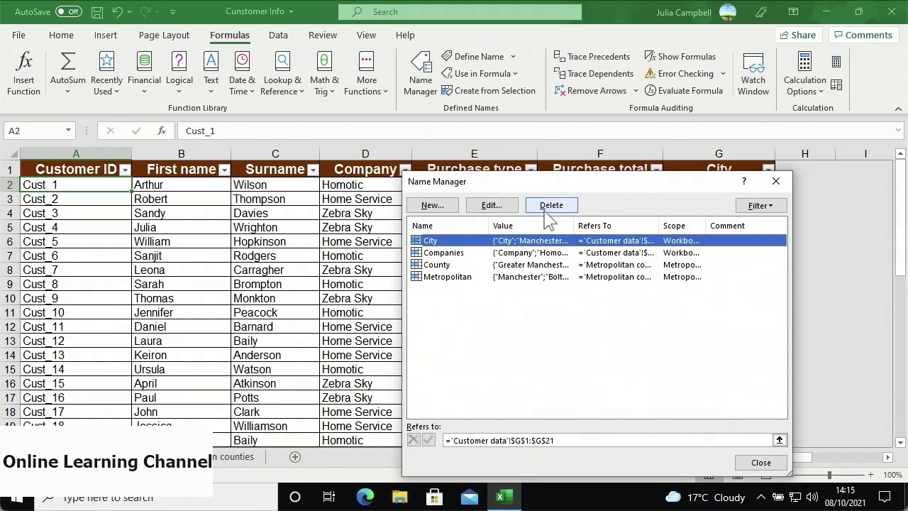
pyautogui.click(749, 213)
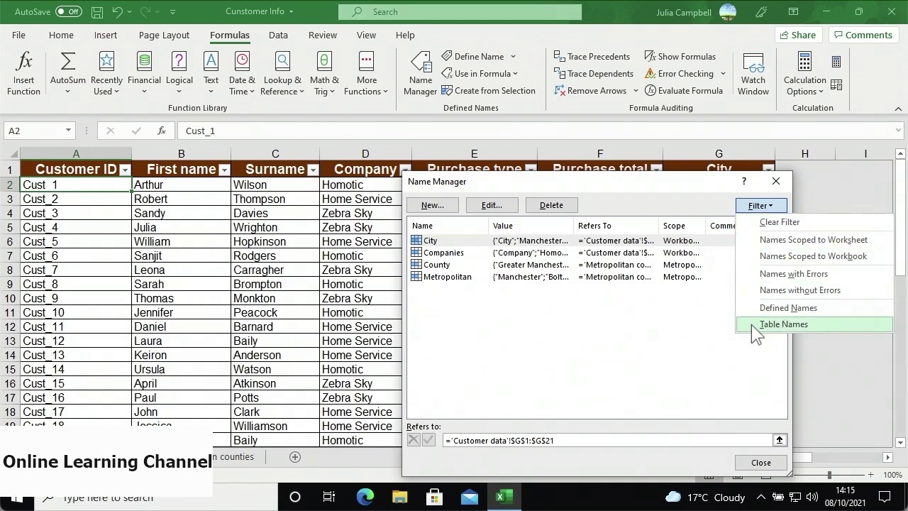
pyautogui.click(753, 257)
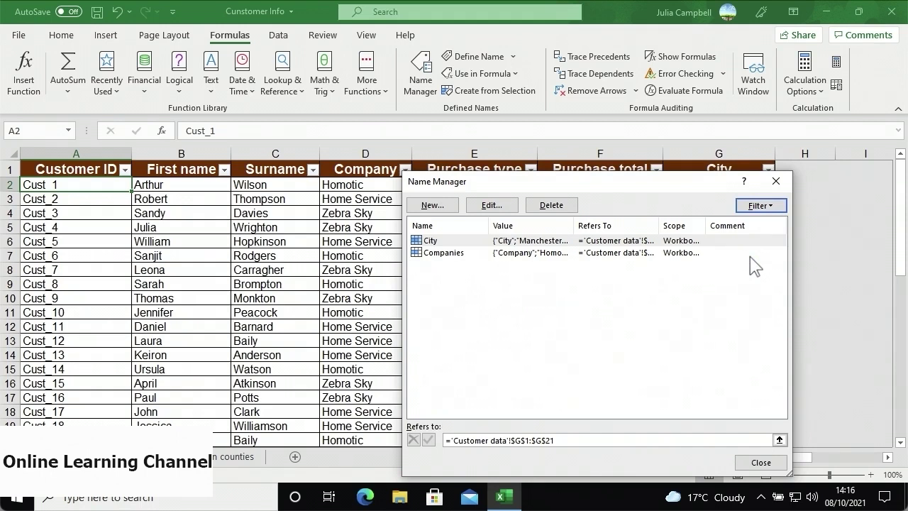
pyautogui.click(759, 205)
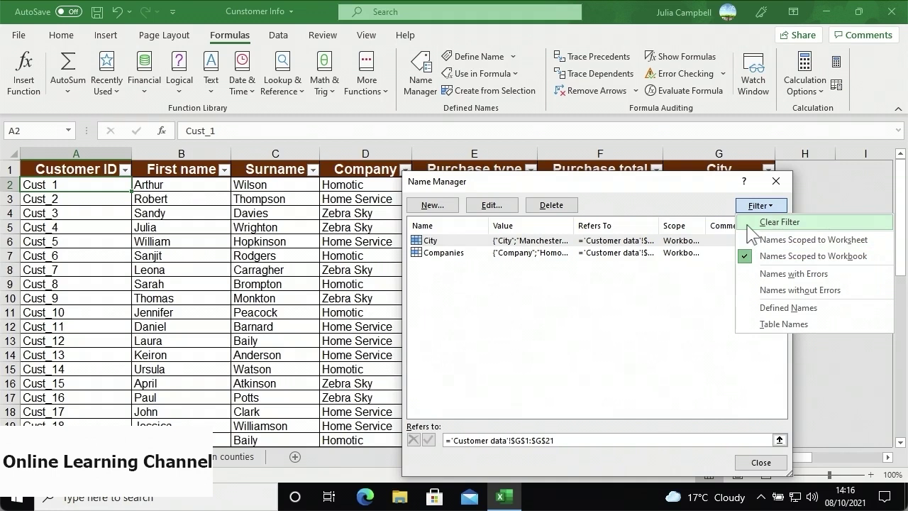
pyautogui.click(750, 223)
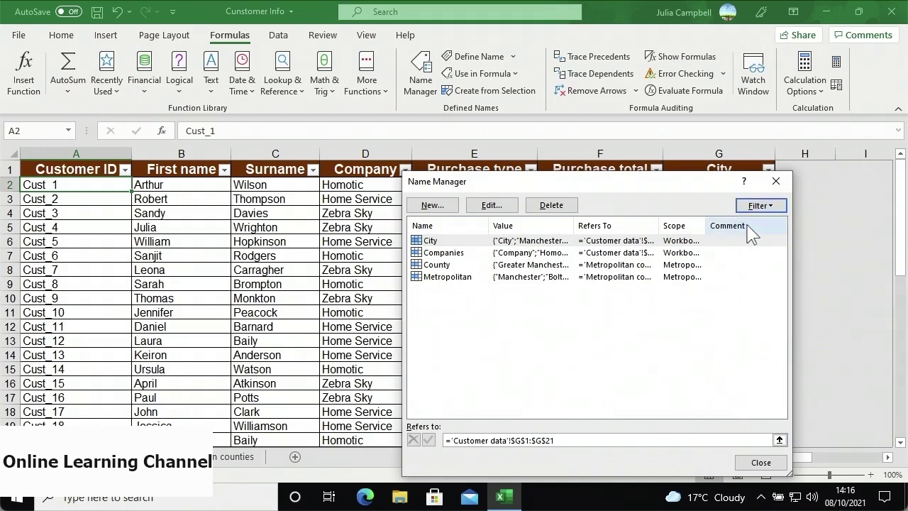
# - Rename the defined name Companies as Company and check it by selecting the Company column, D1:D21
pyautogui.click(471, 256)
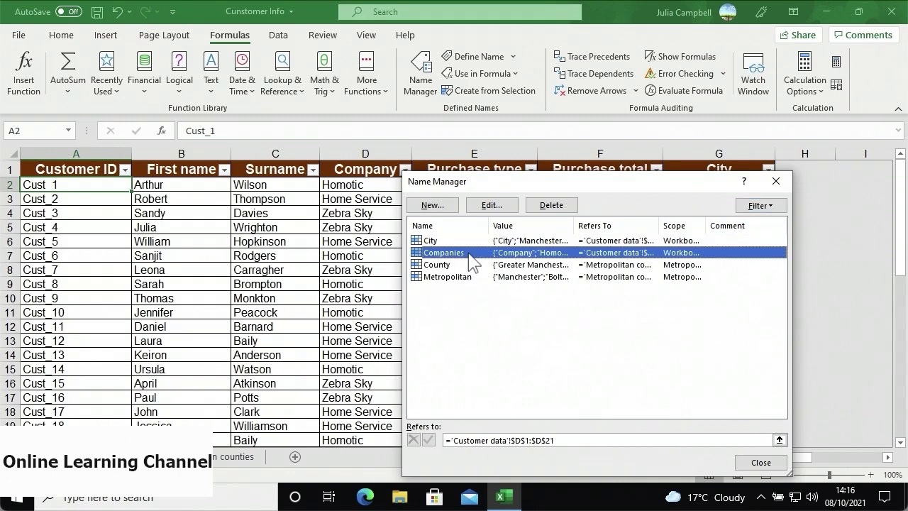
pyautogui.click(492, 207)
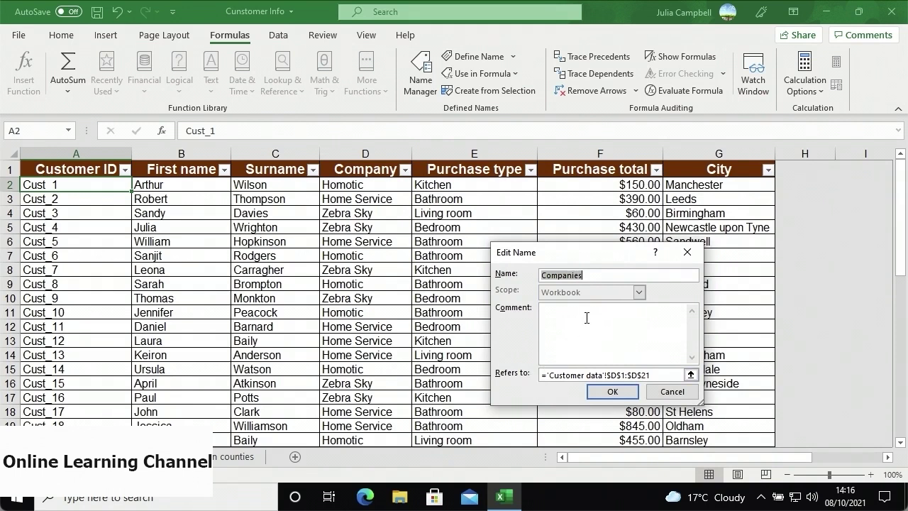
pyautogui.click(596, 276)
pyautogui.press('BackSpace')
pyautogui.press('BackSpace')
pyautogui.press('BackSpace')
pyautogui.write('y')
pyautogui.click(614, 391)
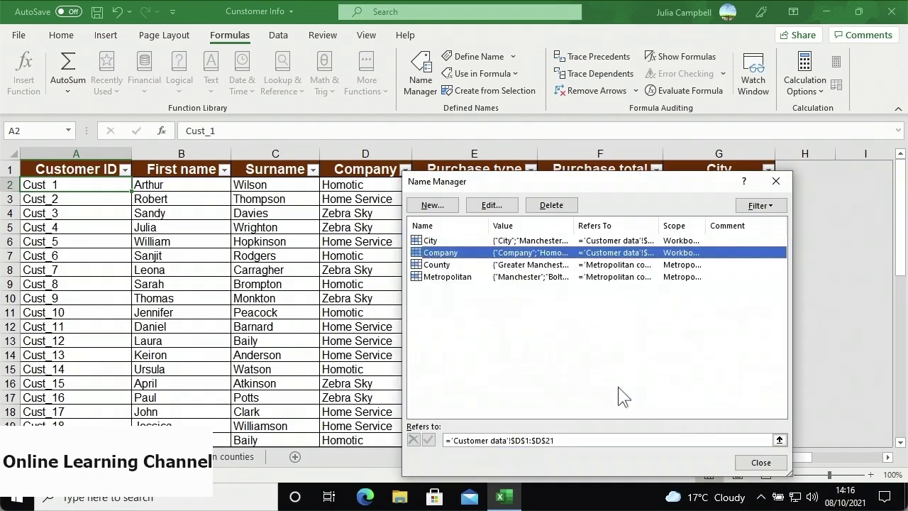
pyautogui.click(758, 463)
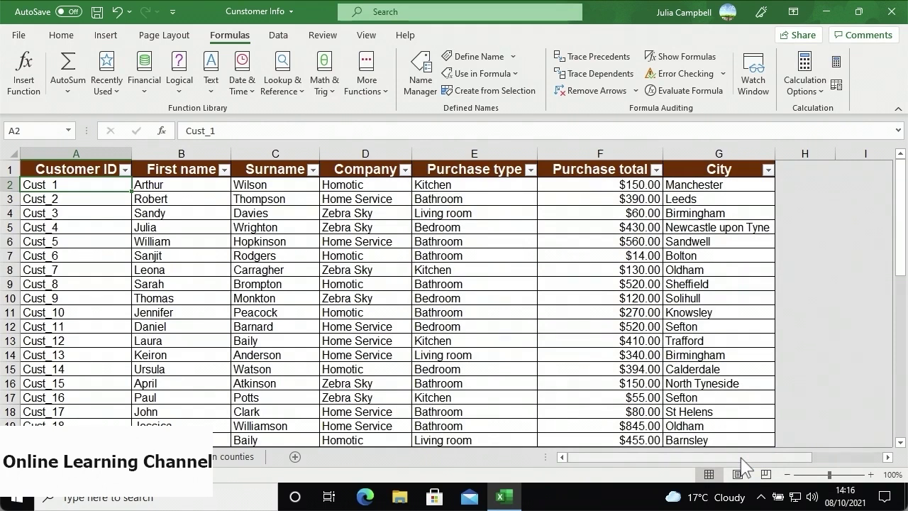
pyautogui.moveTo(365, 171); pyautogui.dragTo(384, 425)
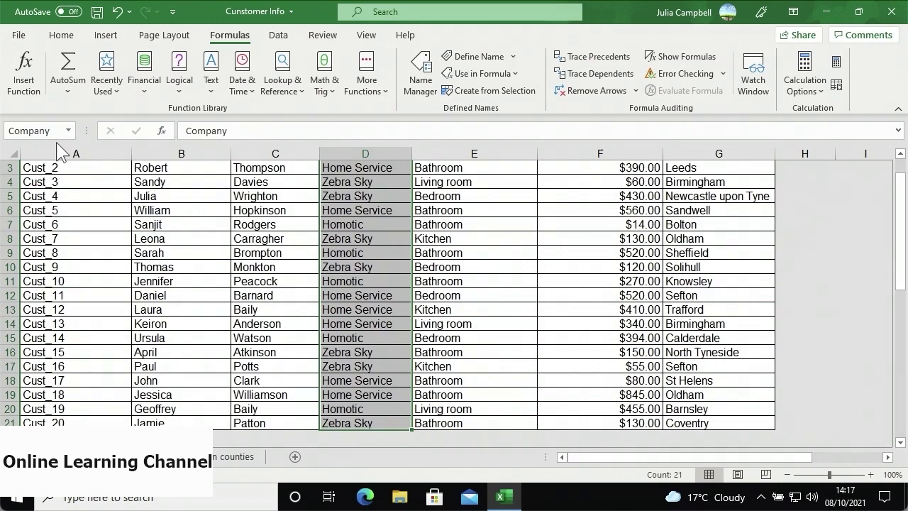
pyautogui.click(170, 224)
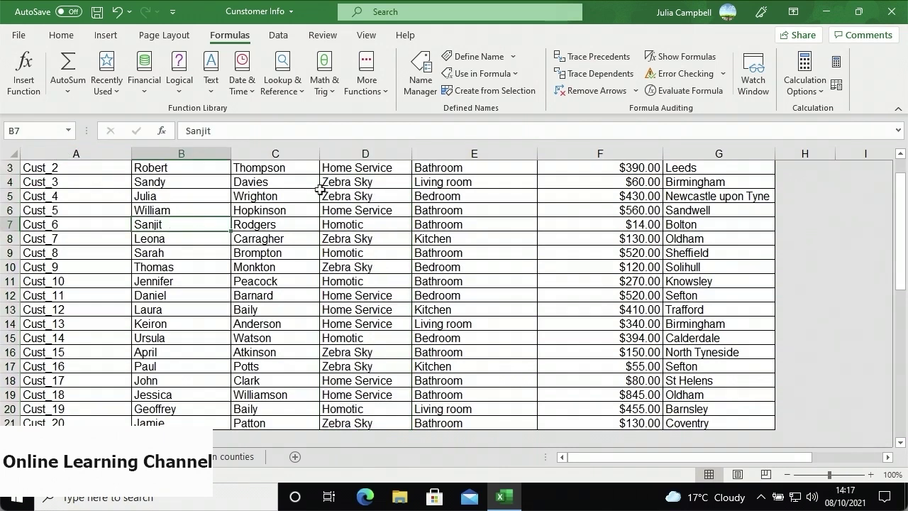
# - Delete the defined name Company in the Name Manager and close the manager
pyautogui.click(428, 96)
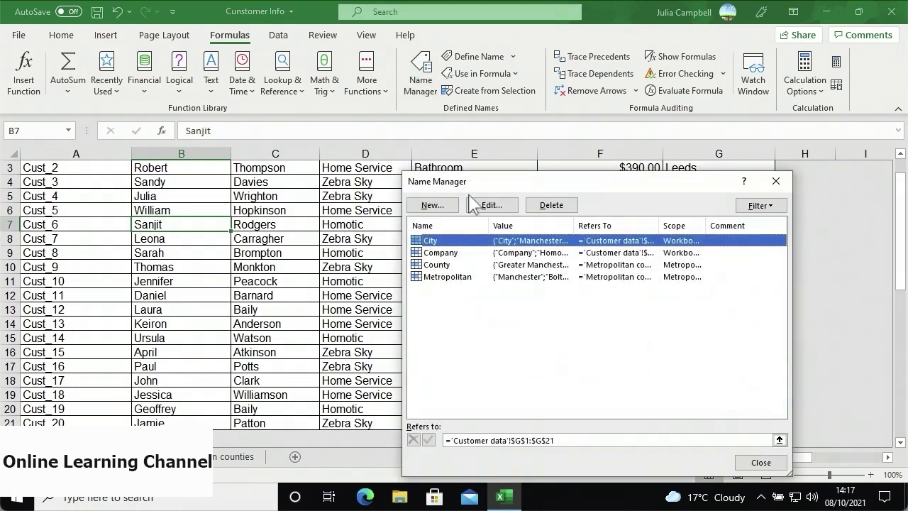
pyautogui.click(470, 249)
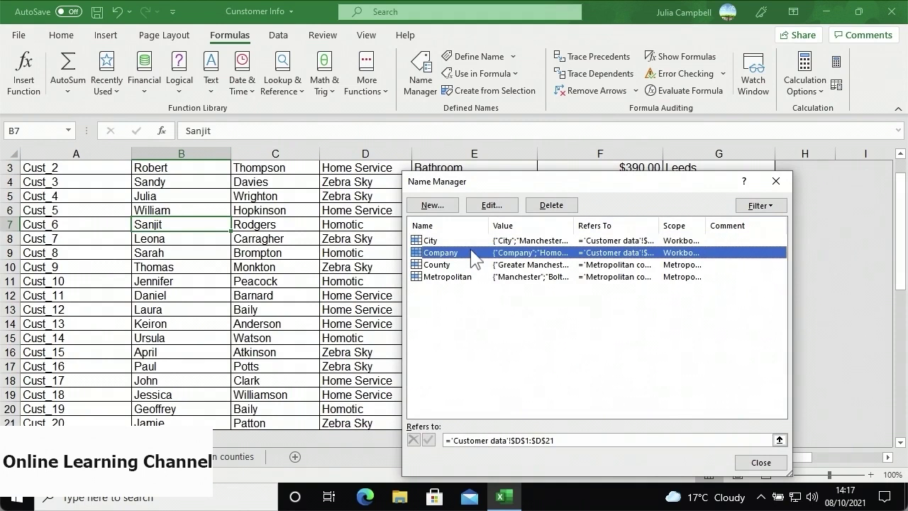
pyautogui.click(537, 207)
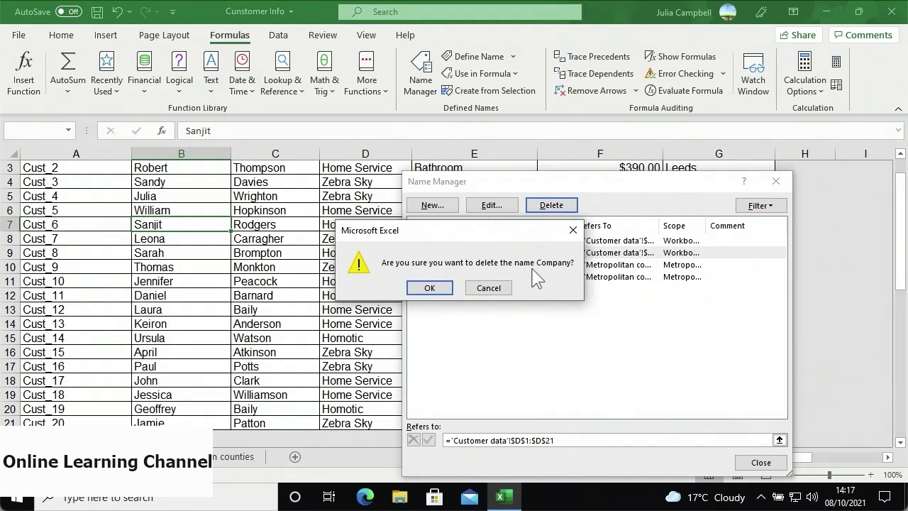
pyautogui.click(450, 295)
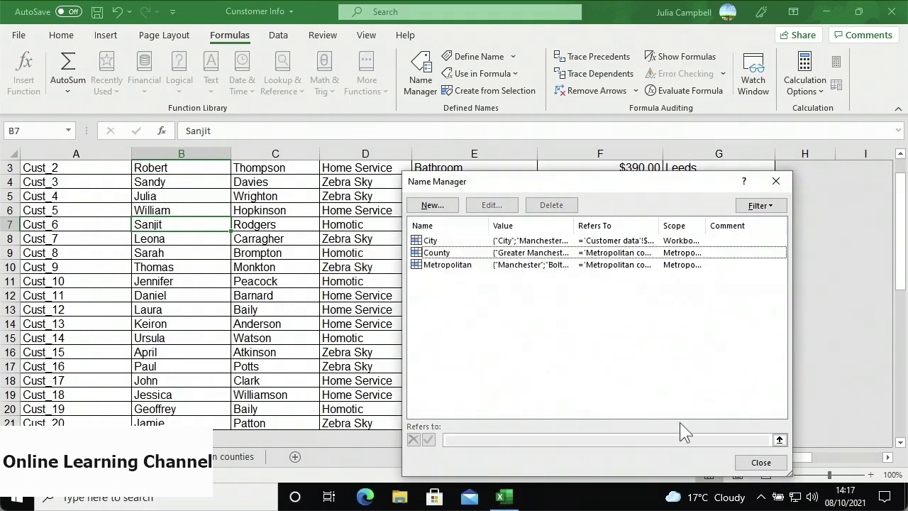
pyautogui.click(759, 462)
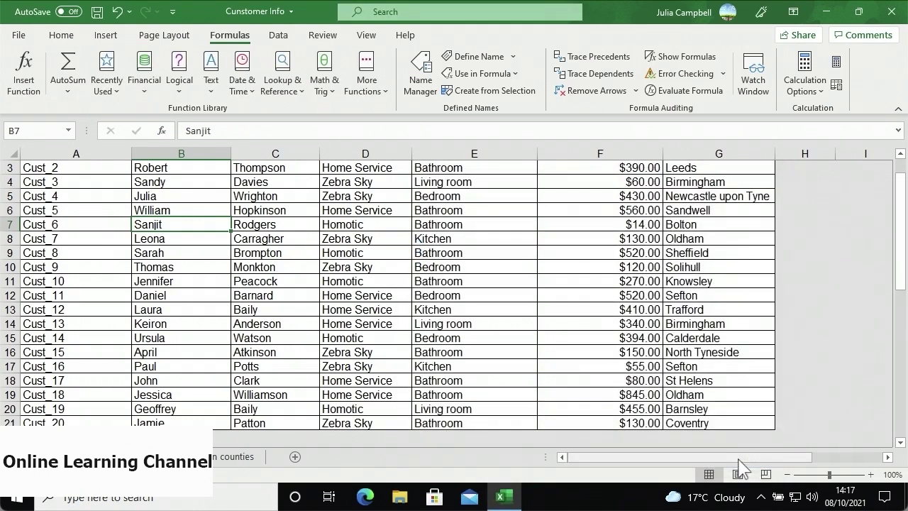
pyautogui.scroll(1, 523, 348)
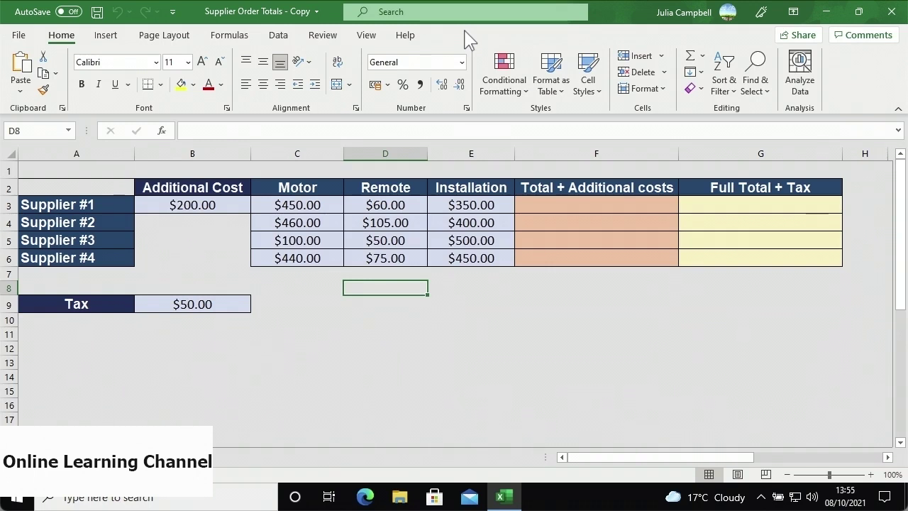
# - Enter =SUM($B$3:E3) in F3 to total Supplier #1's costs, locking the B3 reference as absolute
pyautogui.click(534, 200)
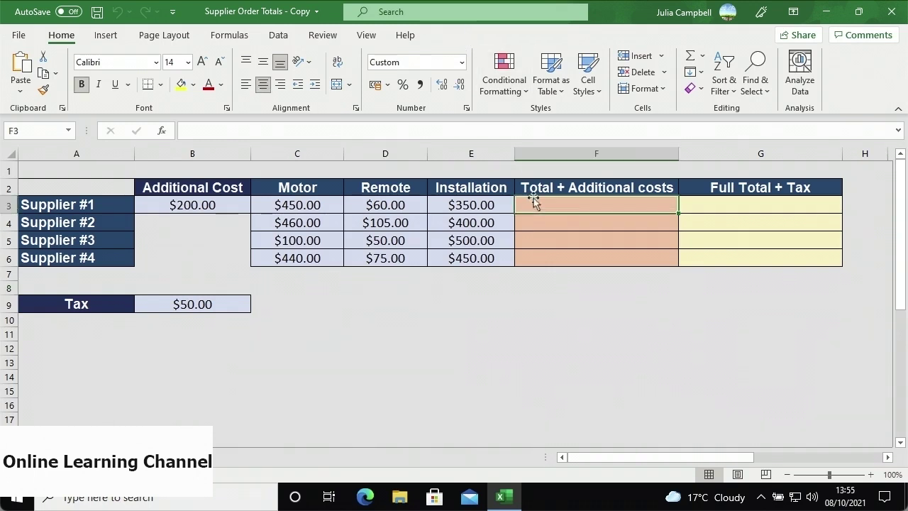
pyautogui.write('=SUM(')
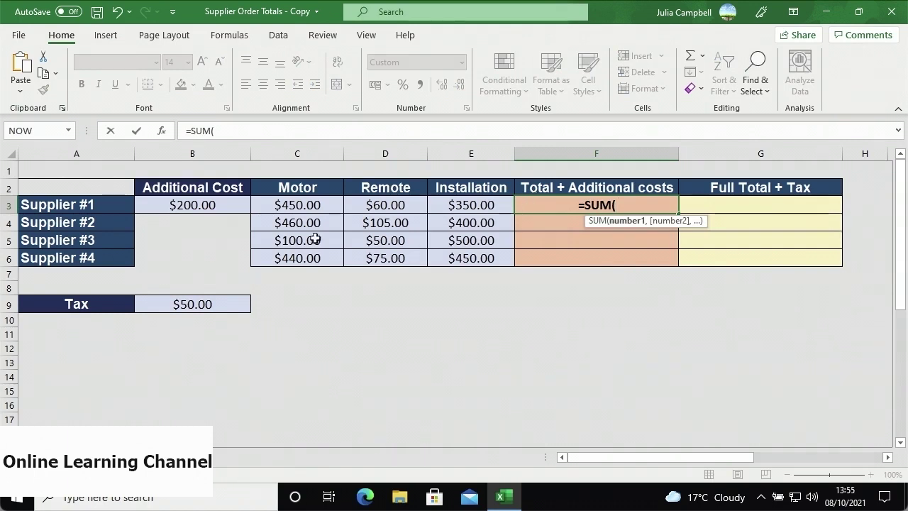
pyautogui.moveTo(244, 208); pyautogui.dragTo(466, 205)
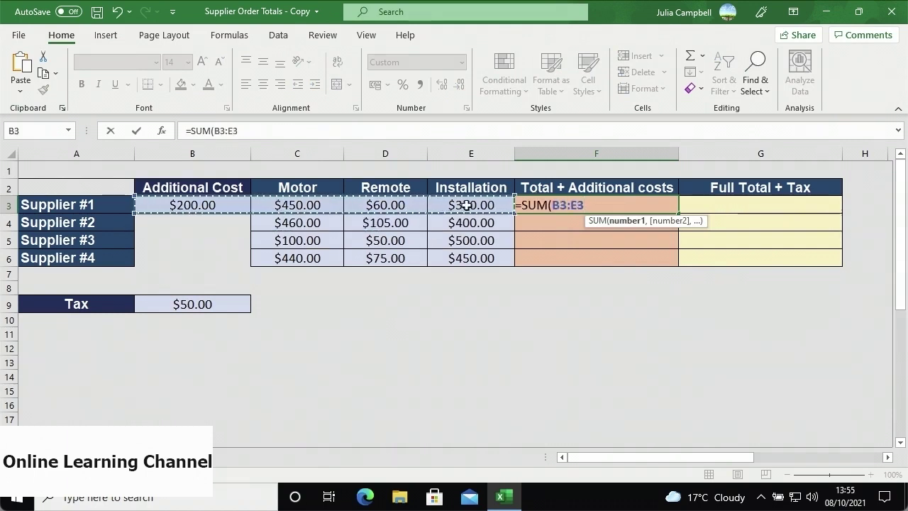
pyautogui.write(')')
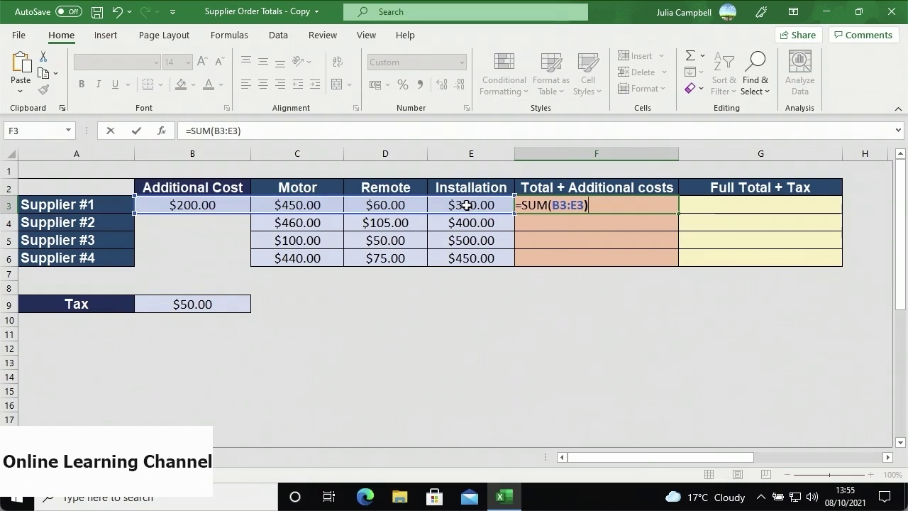
pyautogui.click(552, 205)
pyautogui.write('$')
pyautogui.press('Right')
pyautogui.write('$')
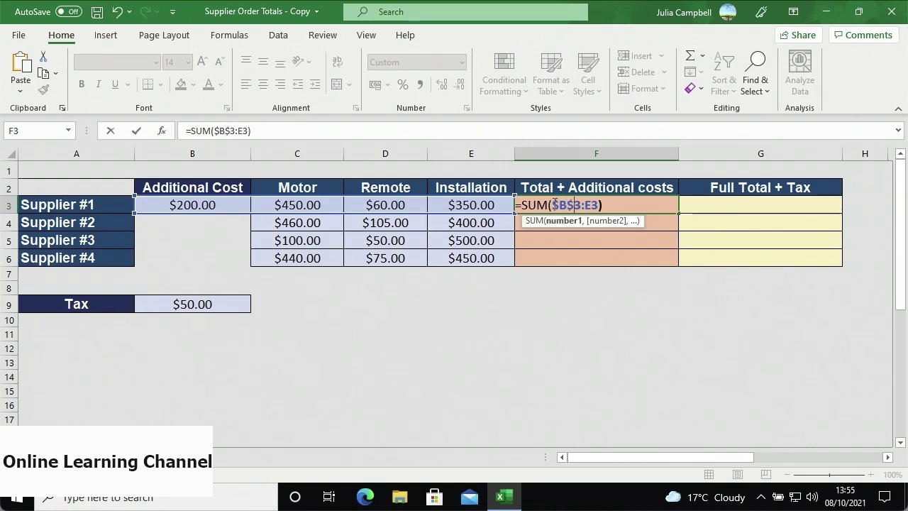
pyautogui.press('Return')
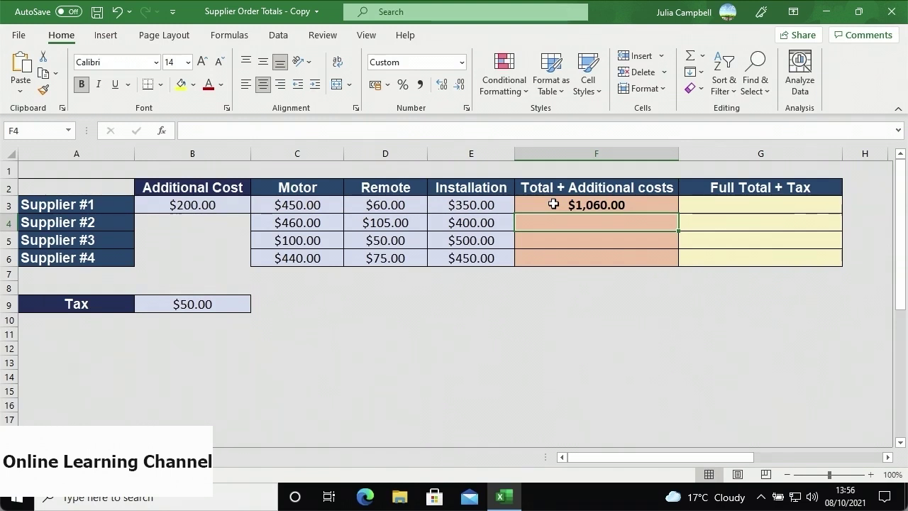
# - Fill the F3 total formula down through F6 and inspect the copied formula in F4
pyautogui.click(553, 204)
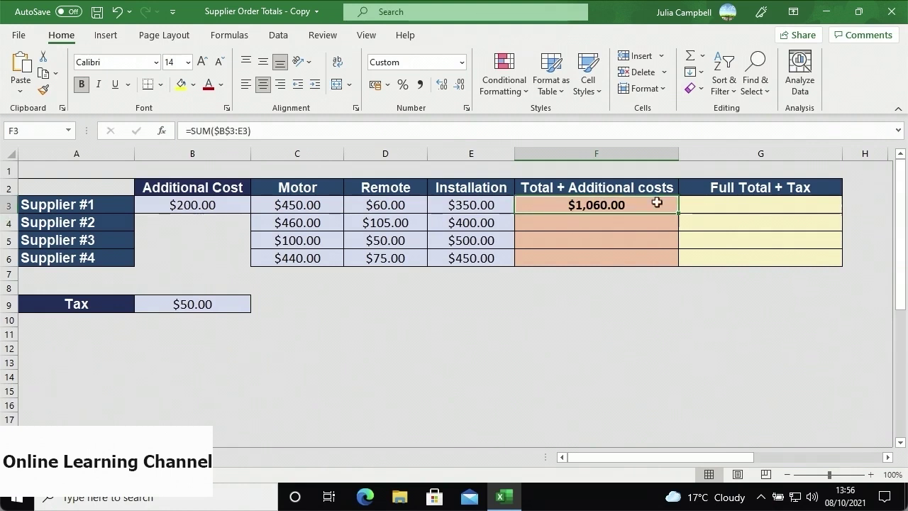
pyautogui.doubleClick(678, 211)
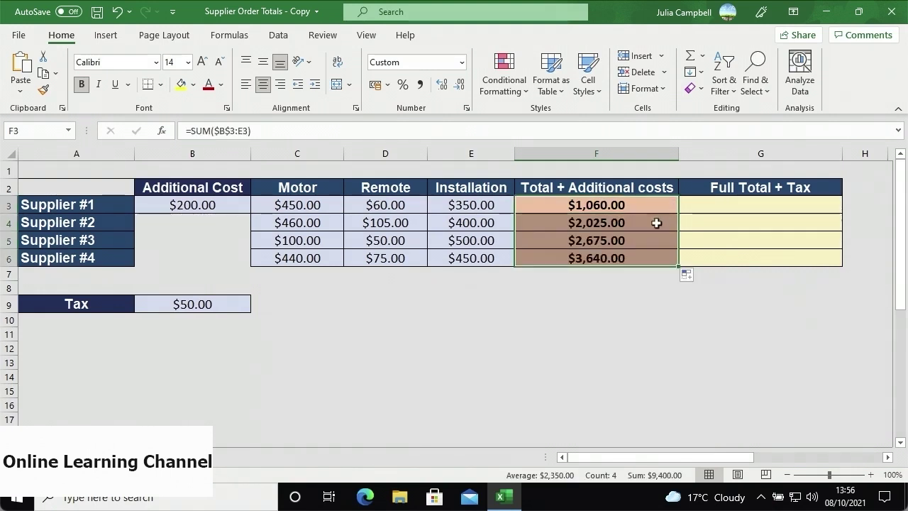
pyautogui.click(657, 223)
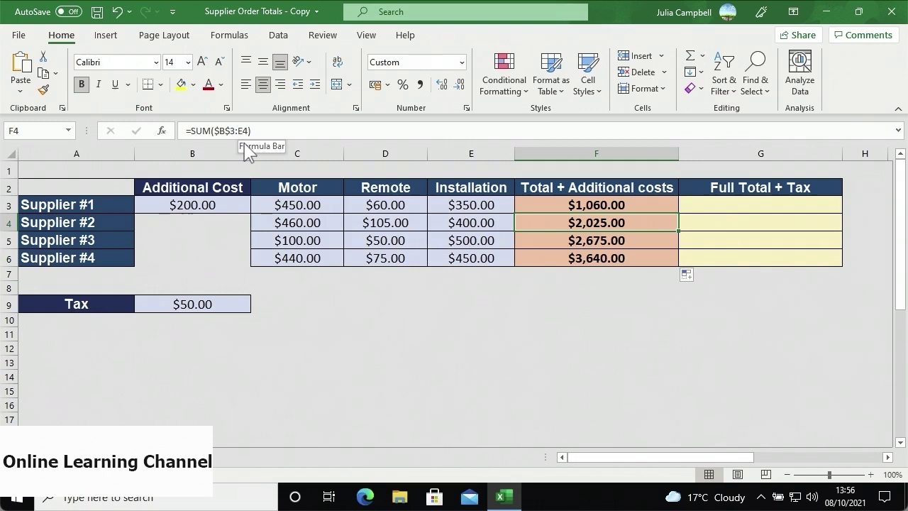
# - Set the Additional Cost in B3 to 250
pyautogui.click(225, 204)
pyautogui.doubleClick(225, 204)
pyautogui.press('BackSpace')
pyautogui.press('BackSpace')
pyautogui.write('50')
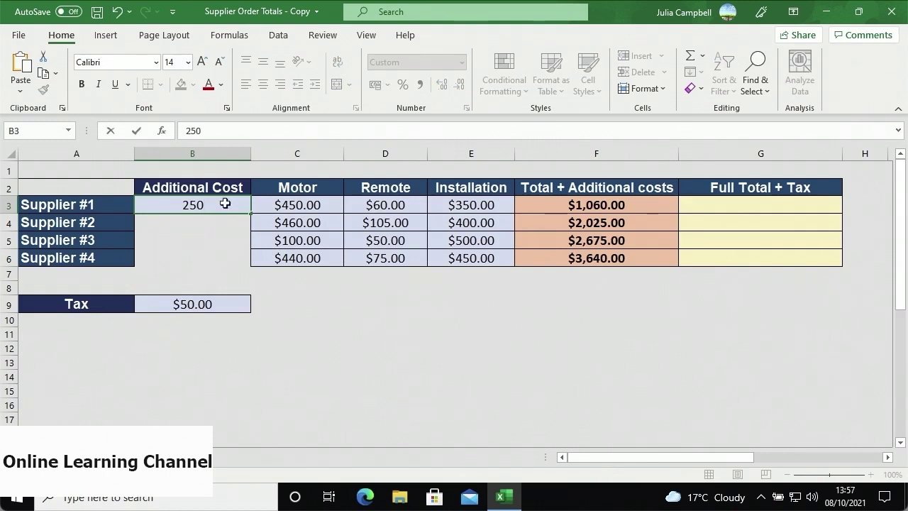
pyautogui.press('Return')
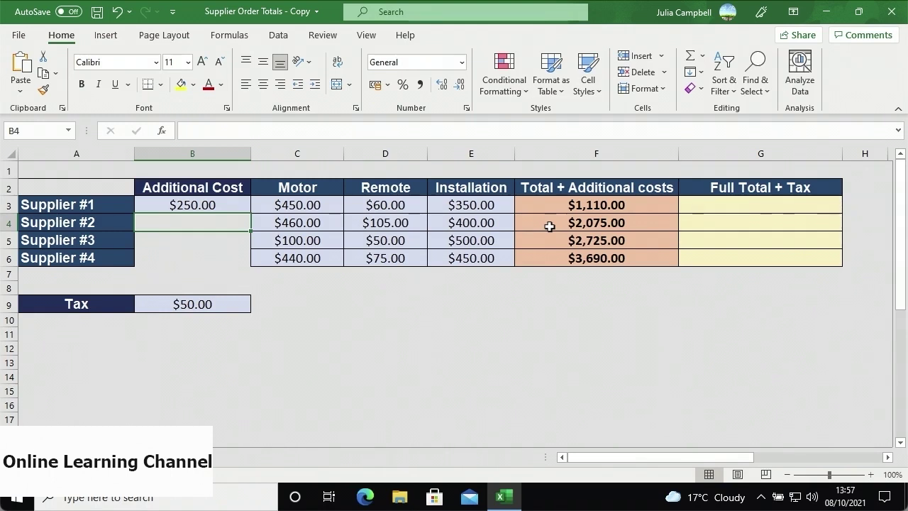
# - Define a workbook-scoped name Tax that refers to the tax amount in cell B9
pyautogui.click(231, 41)
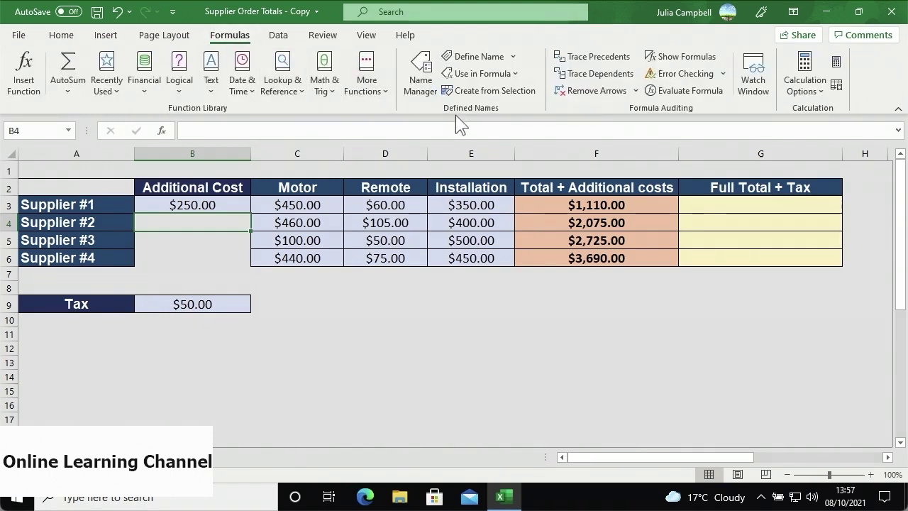
pyautogui.click(478, 67)
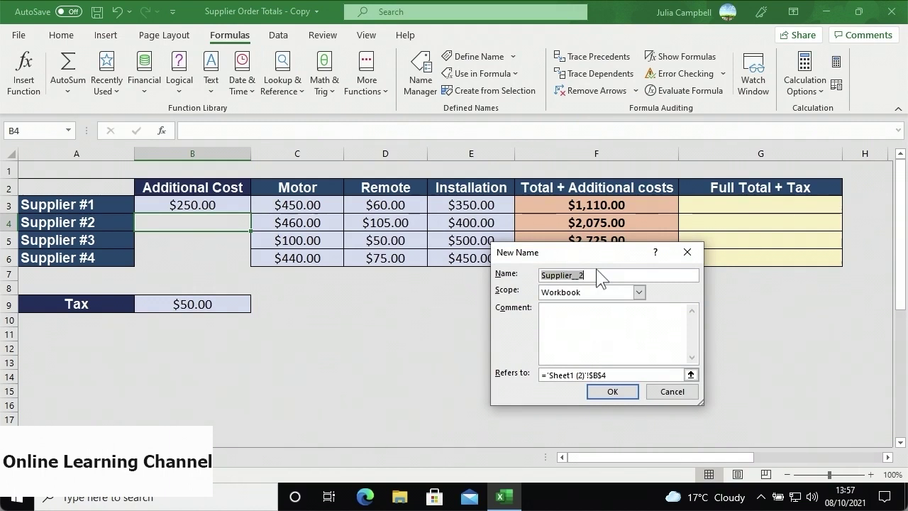
pyautogui.write('Tax')
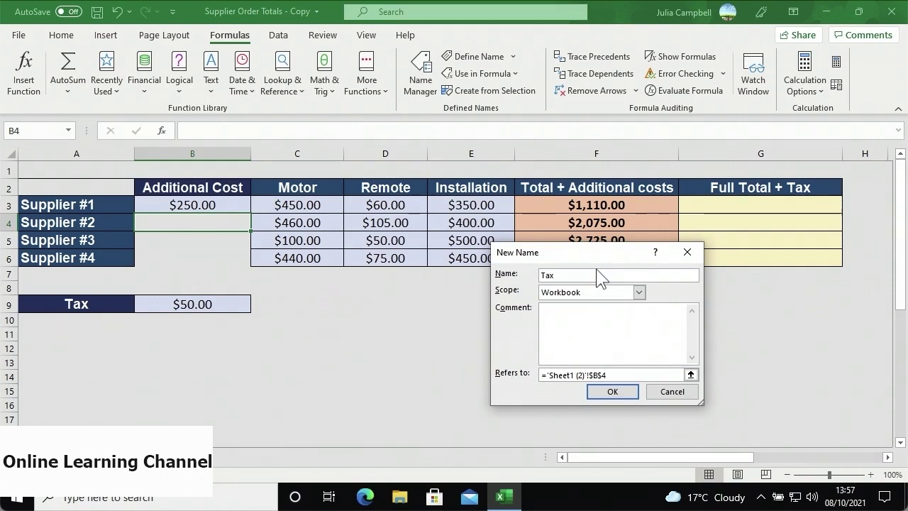
pyautogui.click(690, 376)
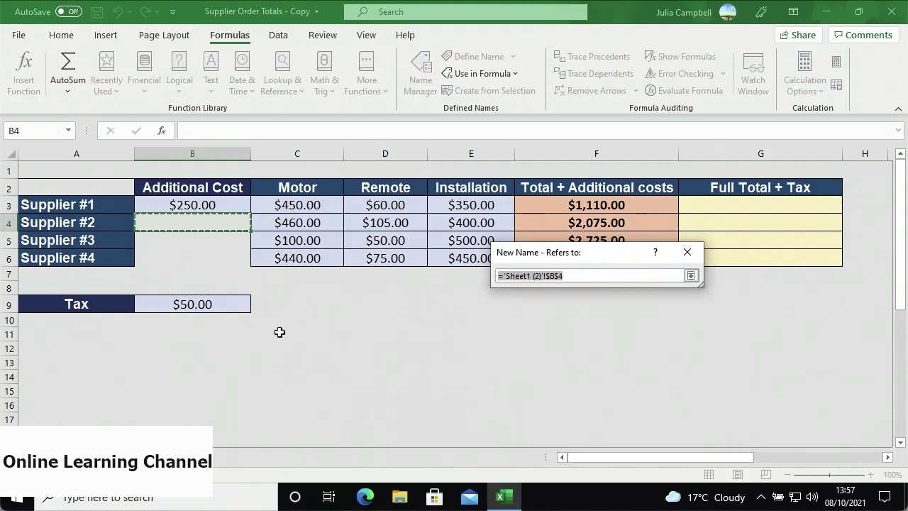
pyautogui.click(244, 309)
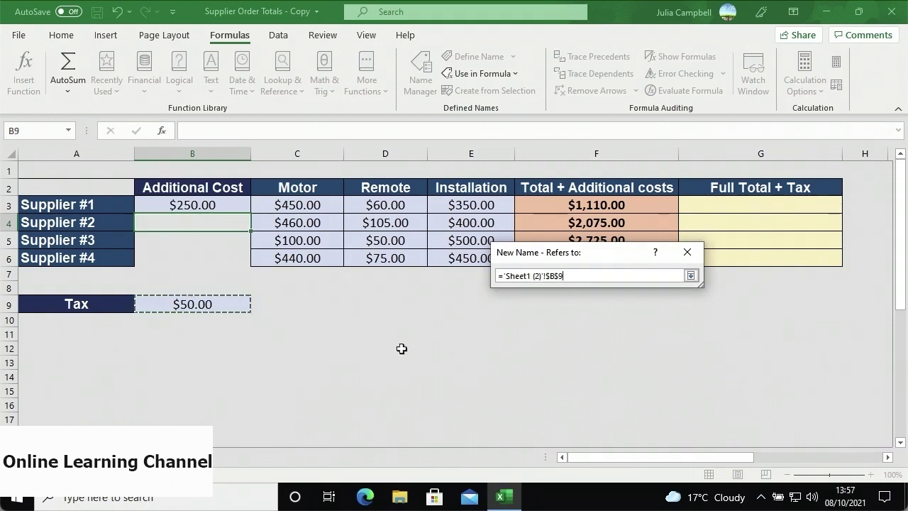
pyautogui.click(691, 275)
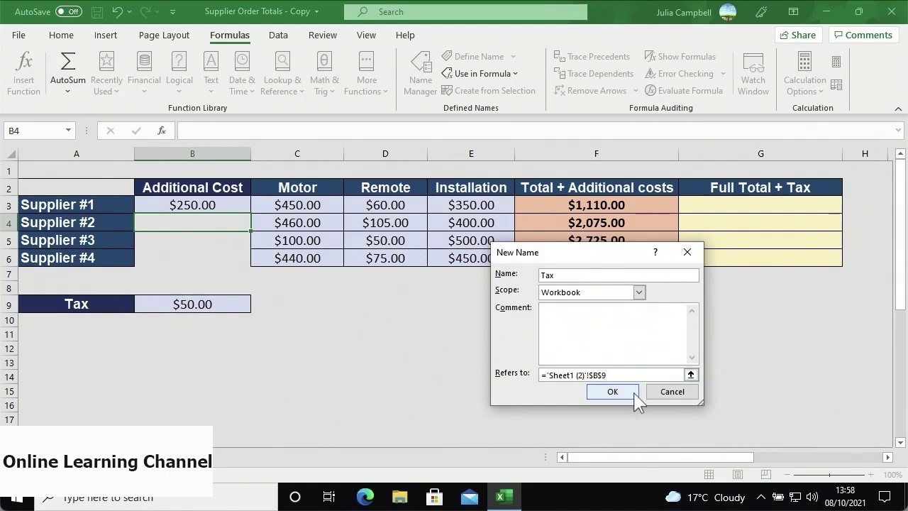
pyautogui.click(613, 392)
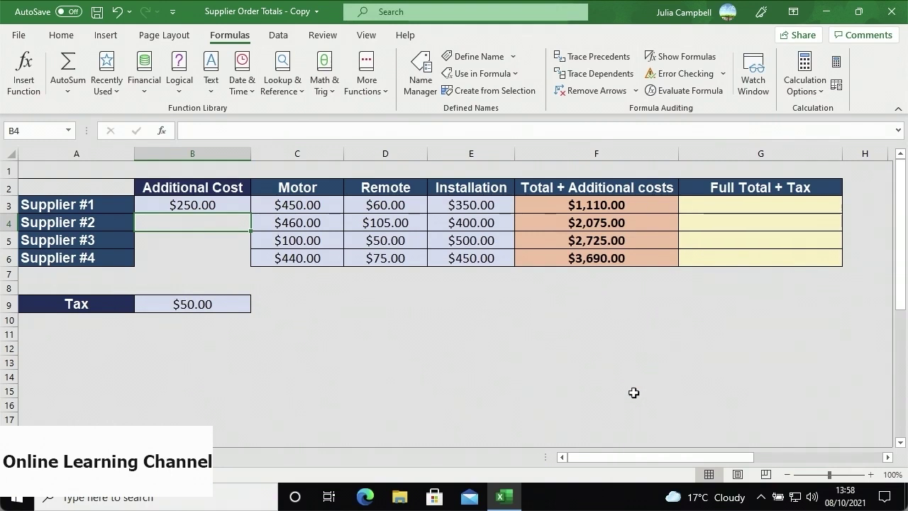
# - Enter =F3+Tax in G3 to add the named tax amount to Supplier #1's total
pyautogui.click(719, 207)
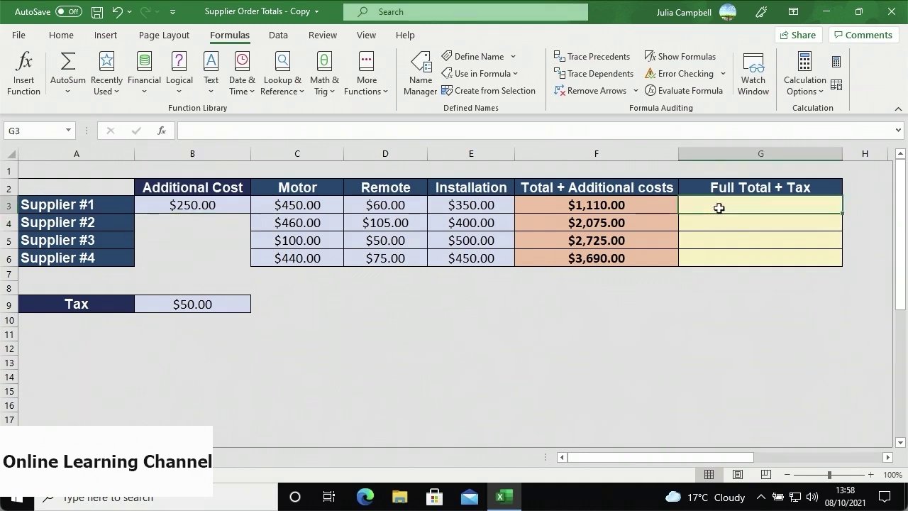
pyautogui.write('=')
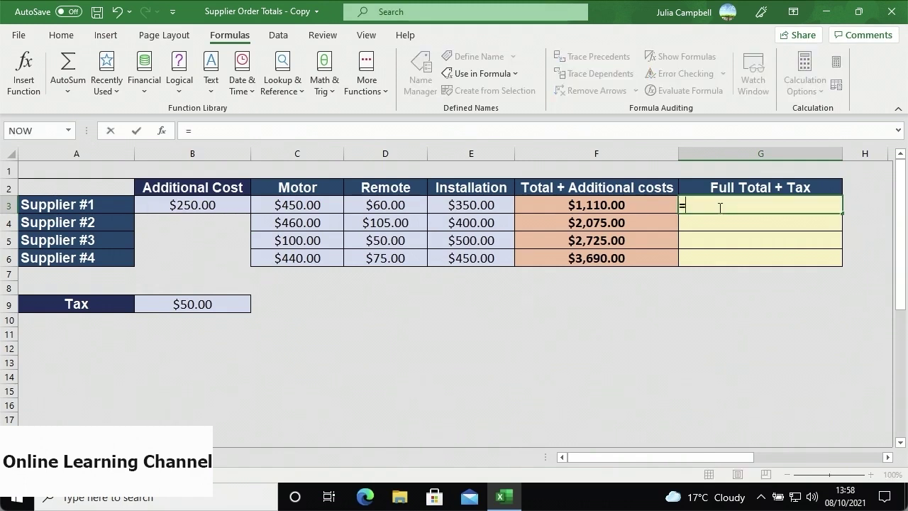
pyautogui.click(670, 204)
pyautogui.write('+Tax')
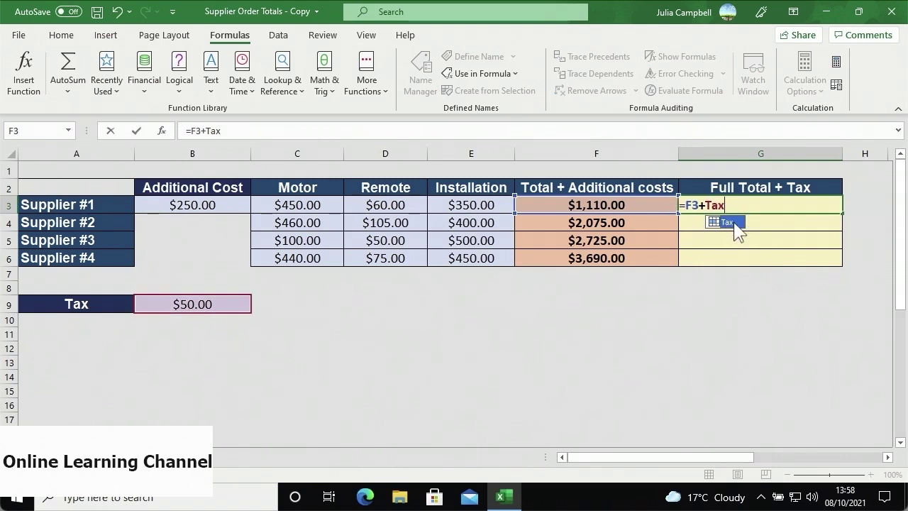
pyautogui.doubleClick(733, 222)
pyautogui.press('Return')
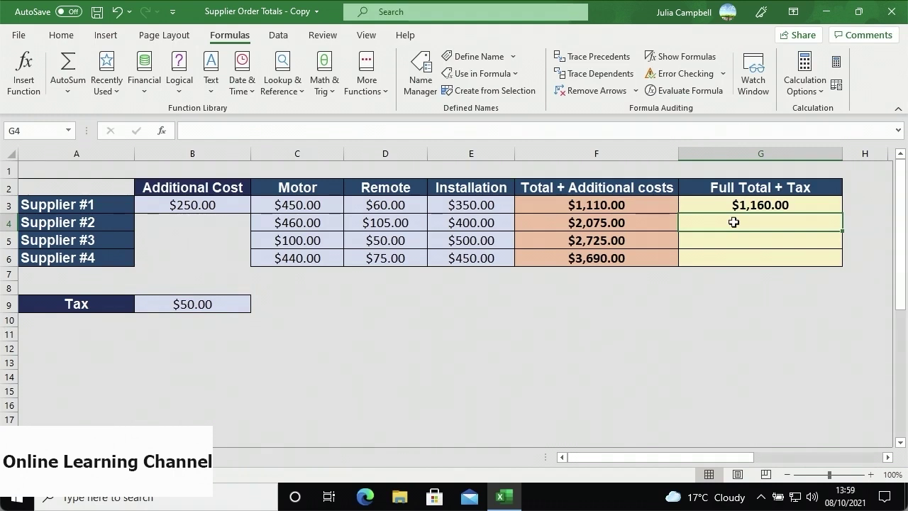
# - Fill the G3 formula down through G6 and inspect the copied formula in G4
pyautogui.click(815, 202)
pyautogui.doubleClick(842, 213)
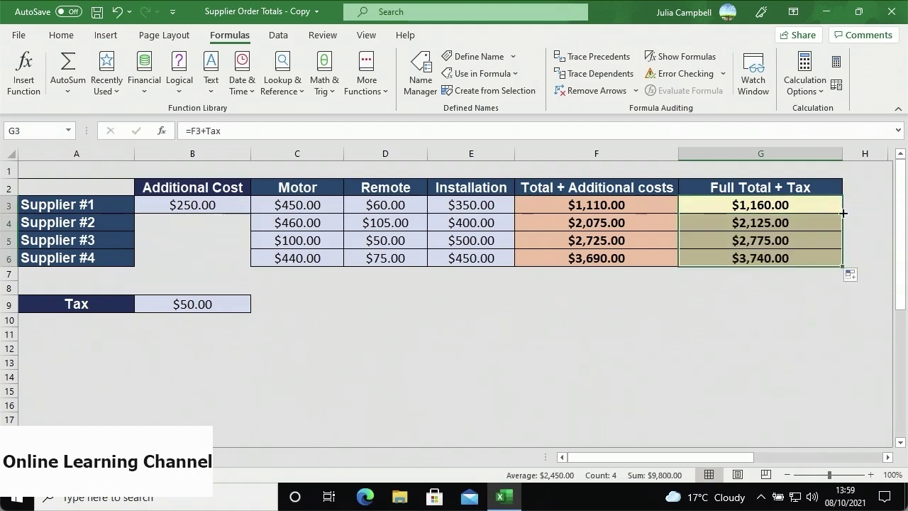
pyautogui.click(830, 222)
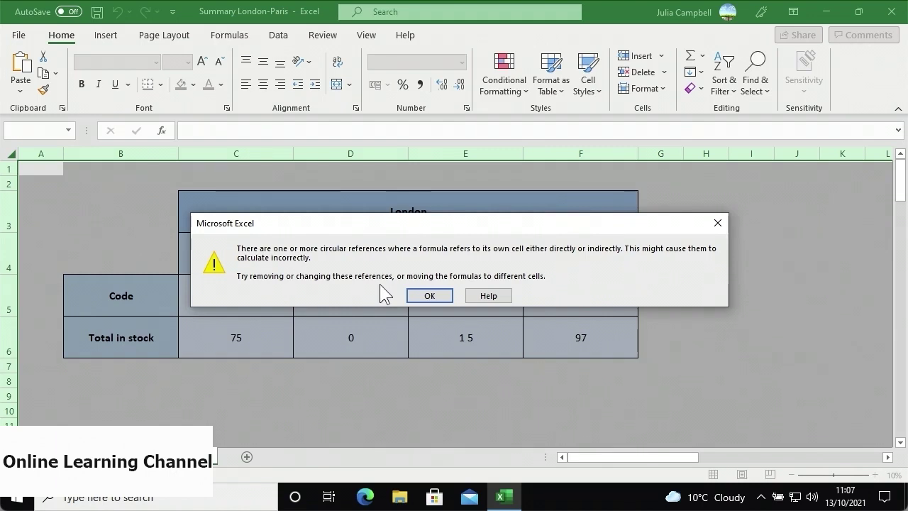
# - Dismiss the circular reference warning, switch to the stock cost and profit sheet, and examine the error options for the Tablet's cost per unit in D6
pyautogui.click(429, 296)
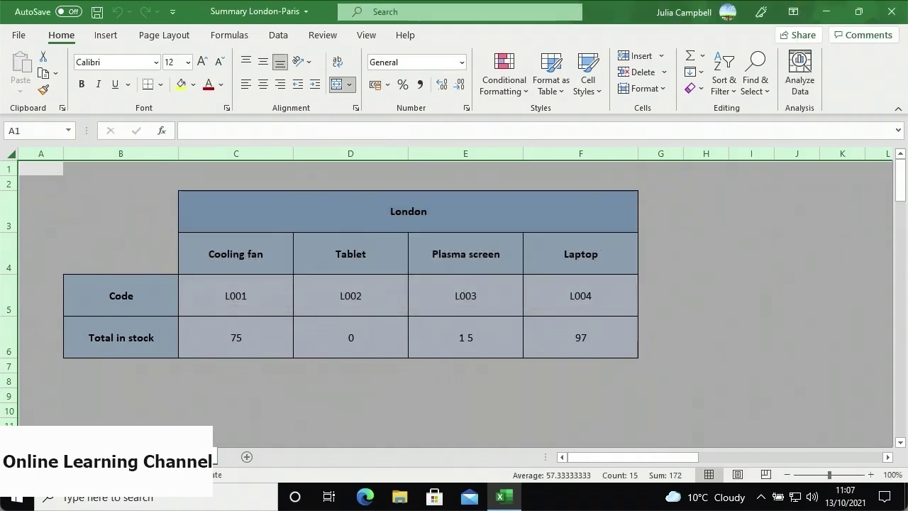
pyautogui.click(113, 456)
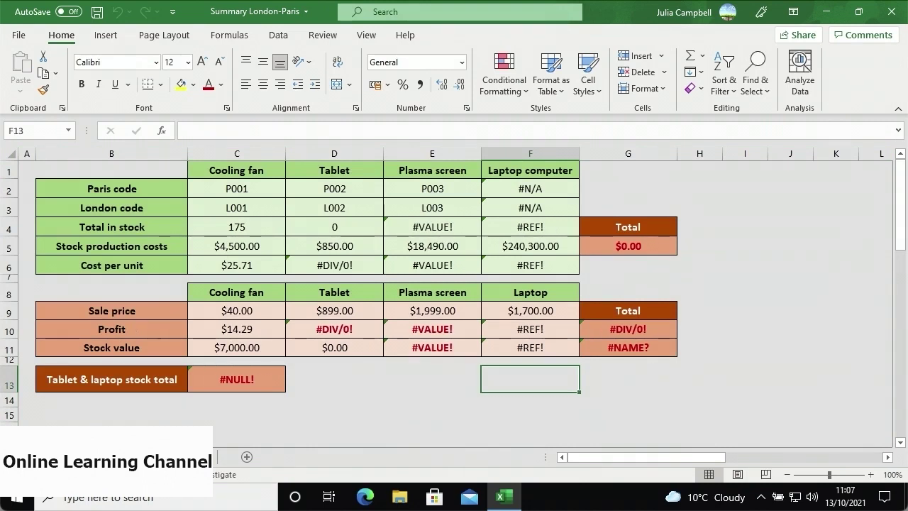
pyautogui.click(368, 267)
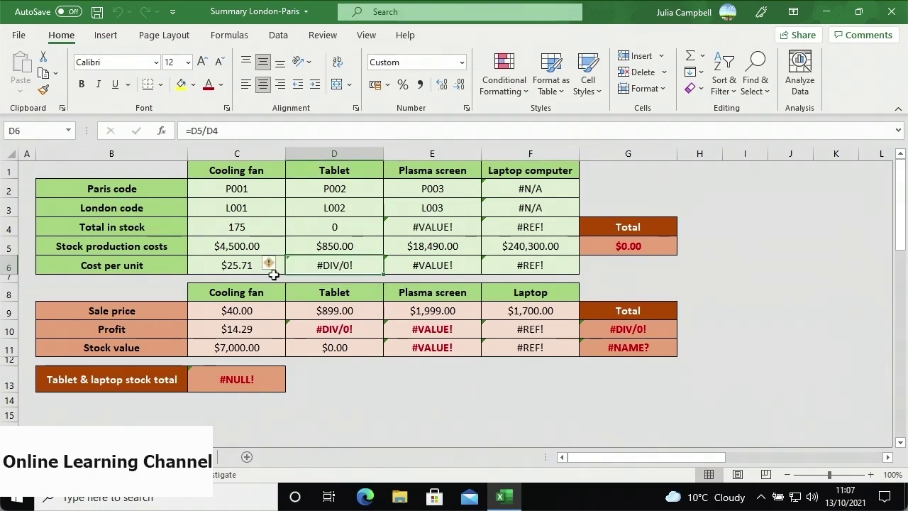
pyautogui.moveTo(272, 266)
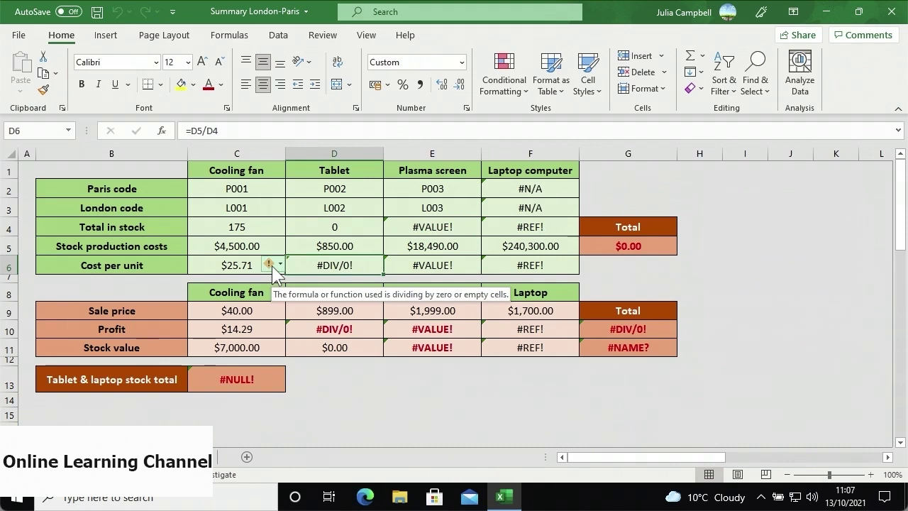
pyautogui.click(270, 265)
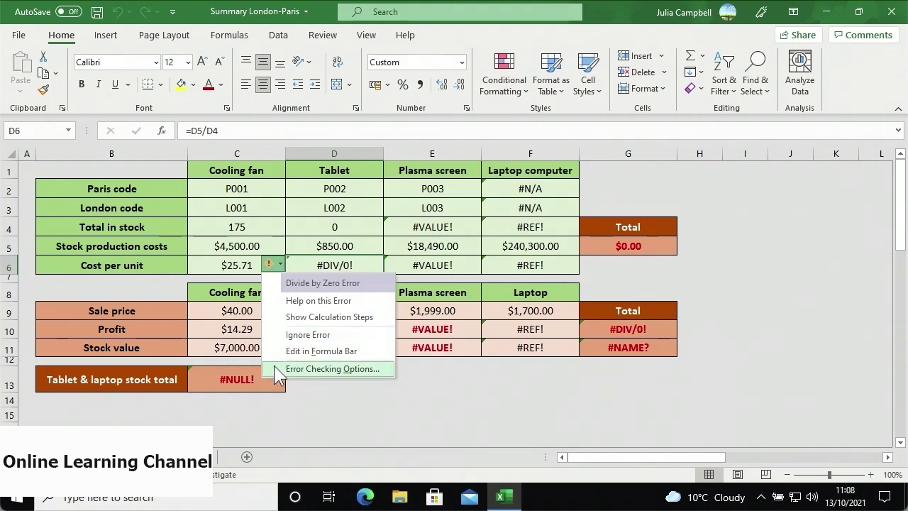
pyautogui.click(434, 279)
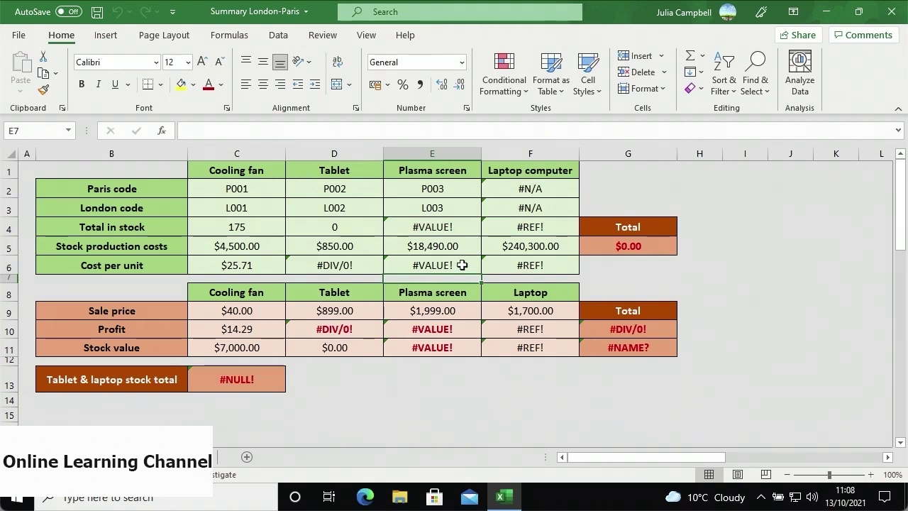
# - Examine the formulas behind the errors in E6, C13, G11 and F2, including the error options for C13
pyautogui.click(461, 264)
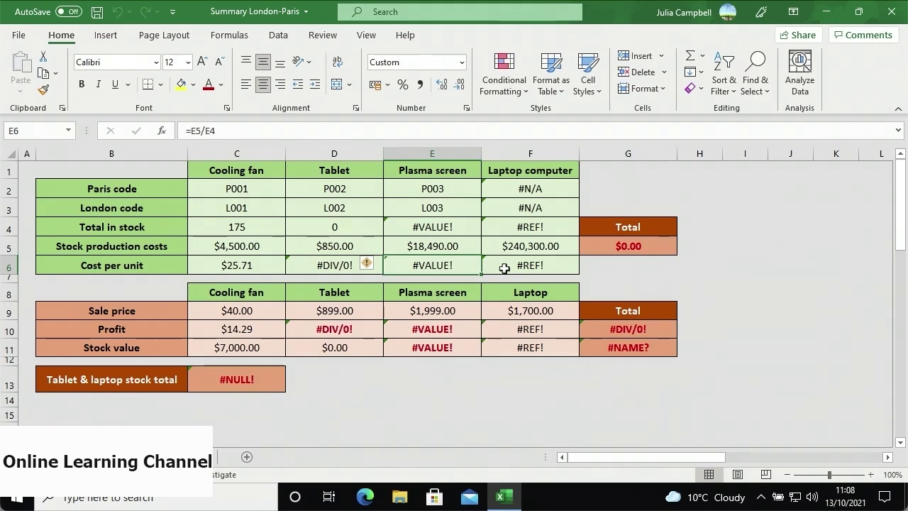
pyautogui.click(268, 379)
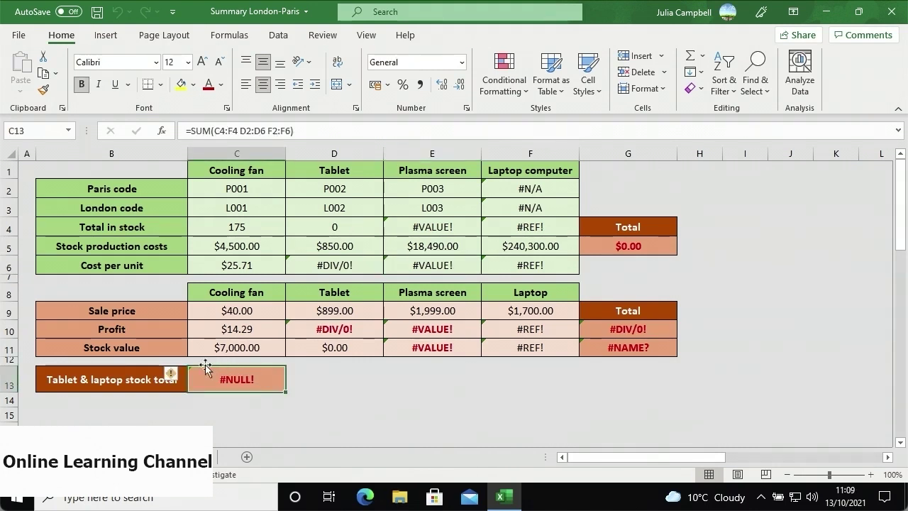
pyautogui.click(173, 373)
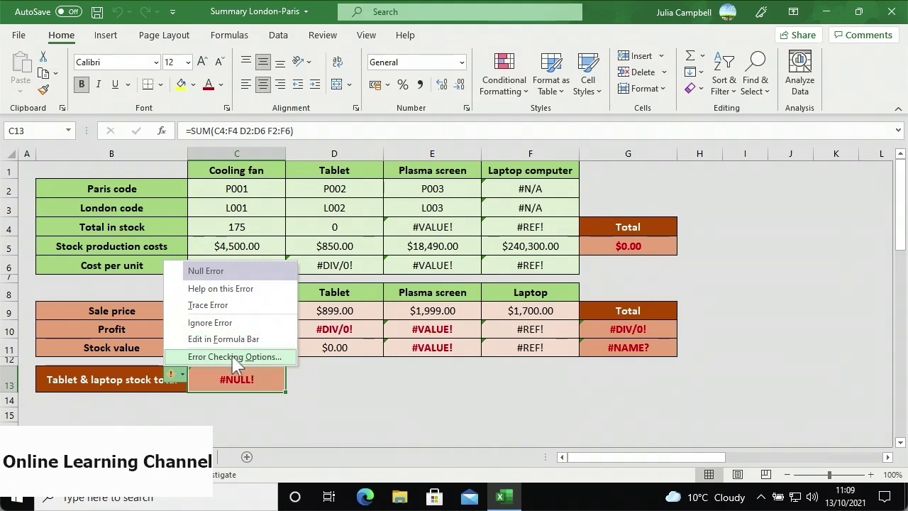
pyautogui.click(596, 347)
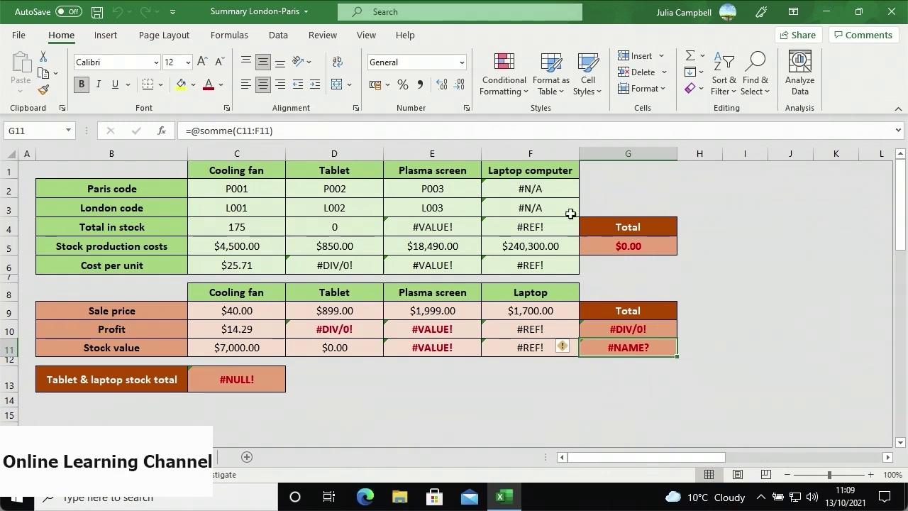
pyautogui.click(555, 188)
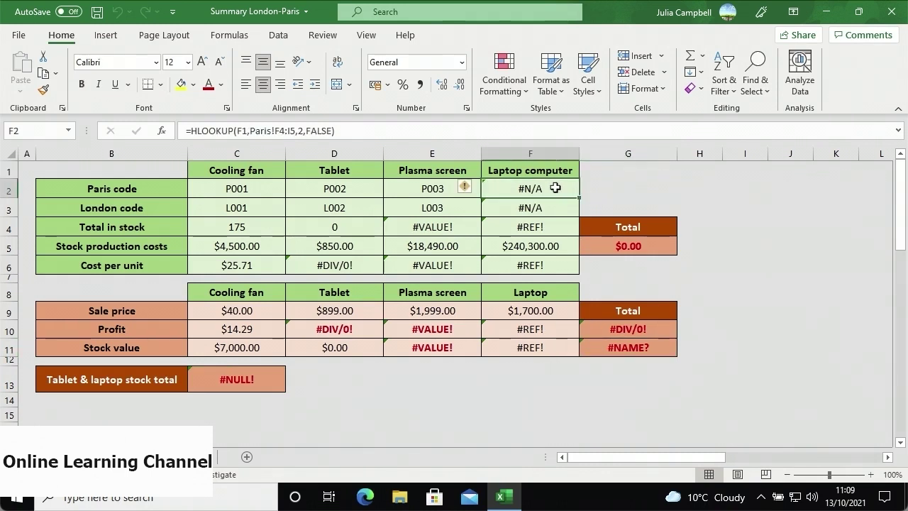
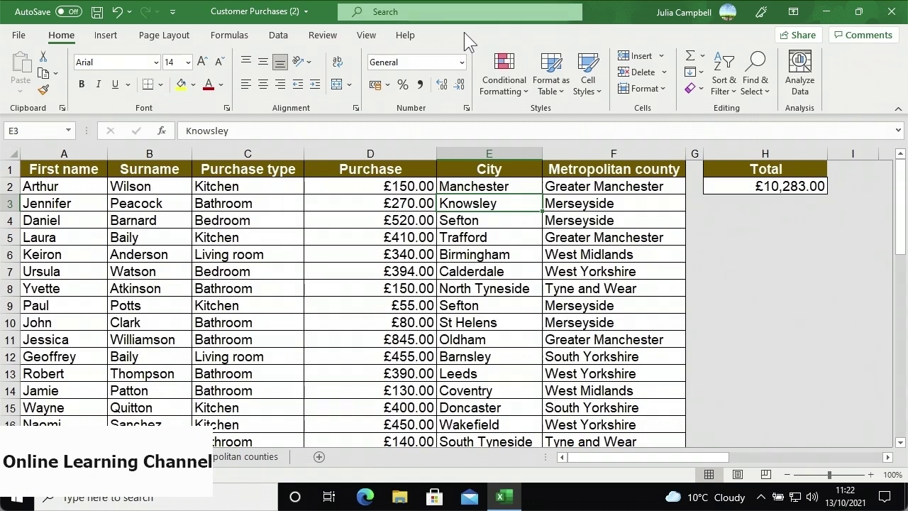
# - Trace the dependents of the purchase amount in D2 in the Customer Purchases workbook
pyautogui.click(371, 189)
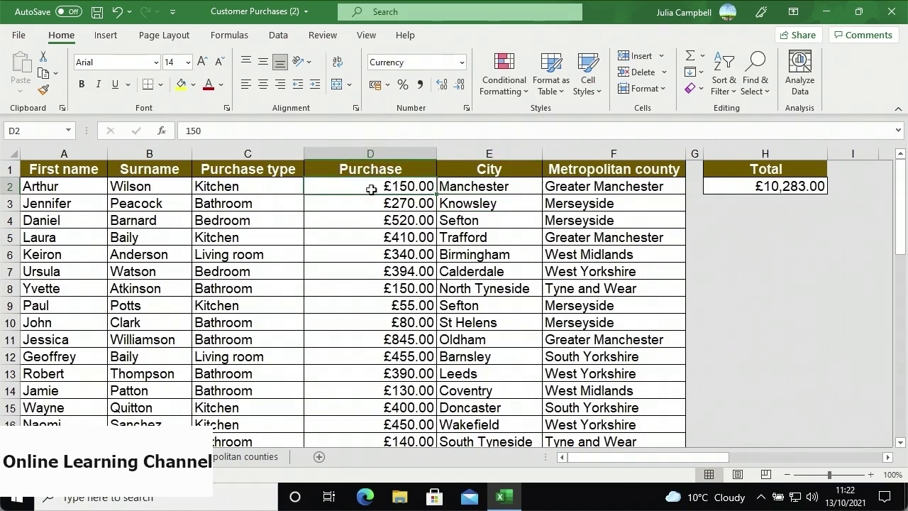
pyautogui.click(231, 35)
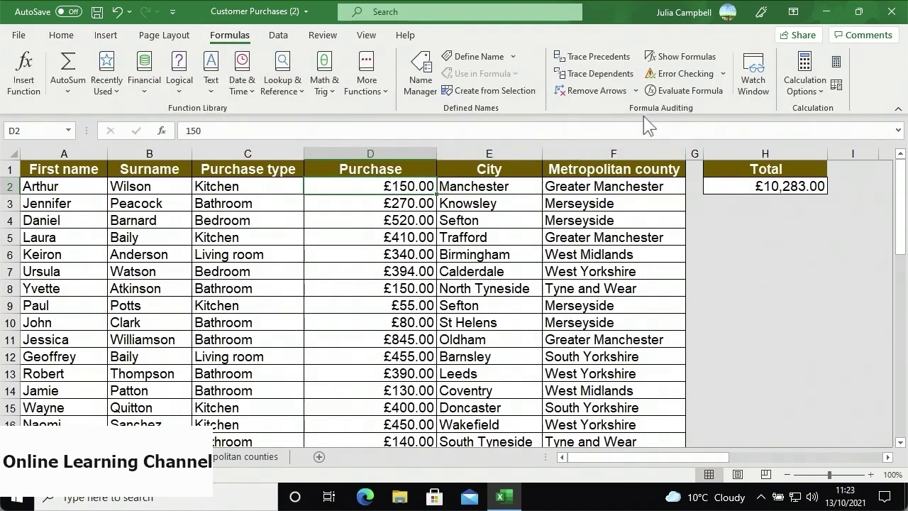
pyautogui.click(608, 76)
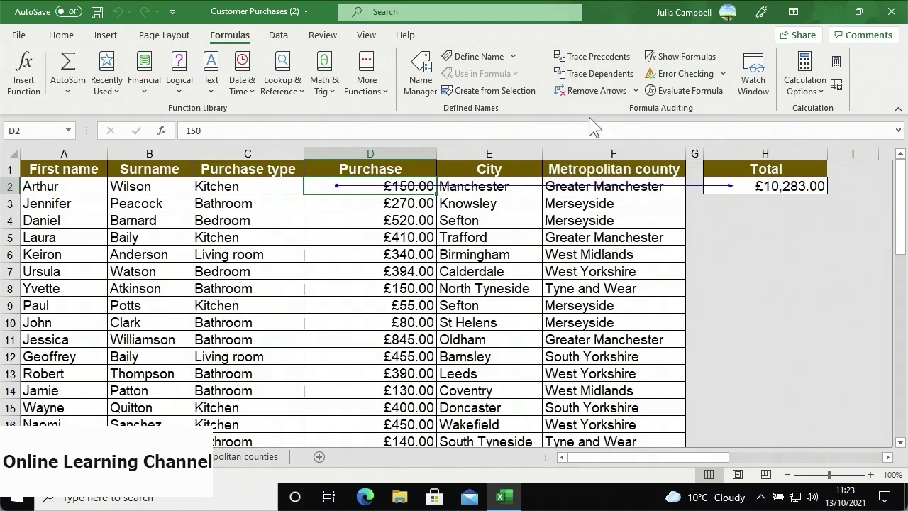
# - Inspect the total formula in H2, replace the dependents arrow with a trace of H2's precedents, and remove that trace too
pyautogui.click(720, 191)
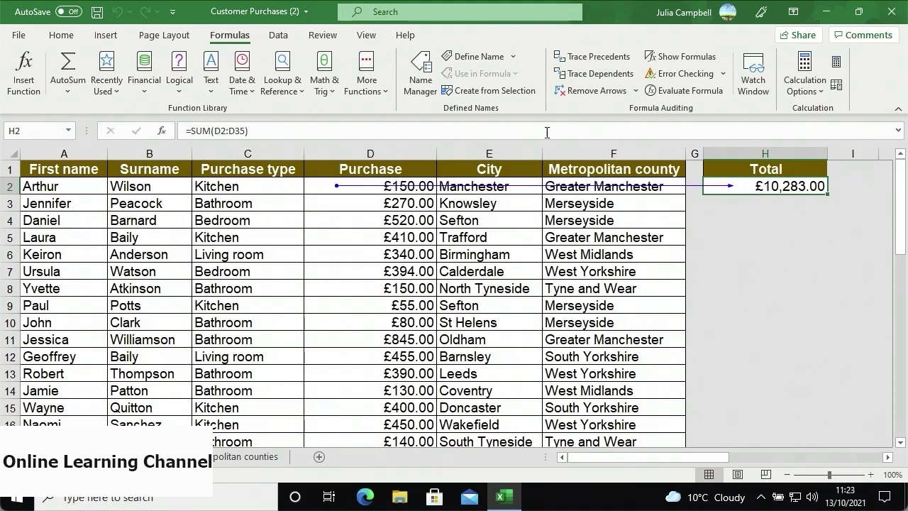
pyautogui.click(571, 96)
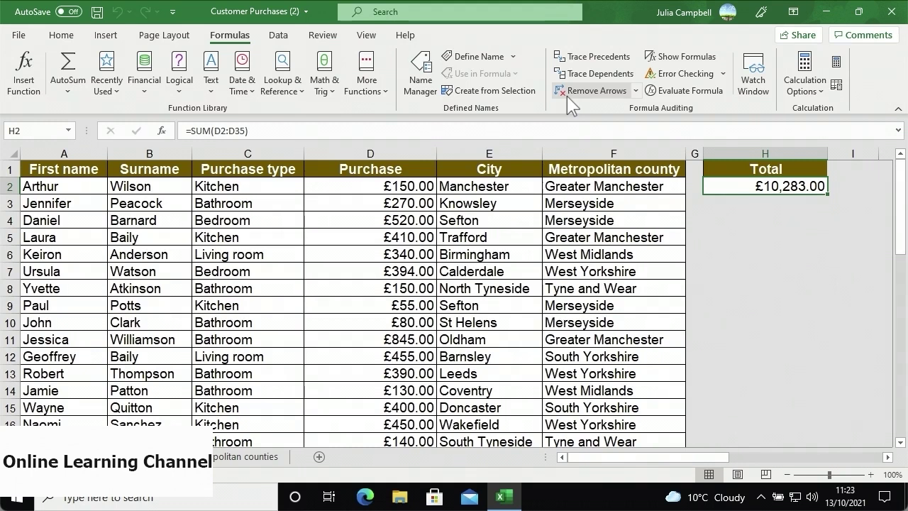
pyautogui.click(605, 61)
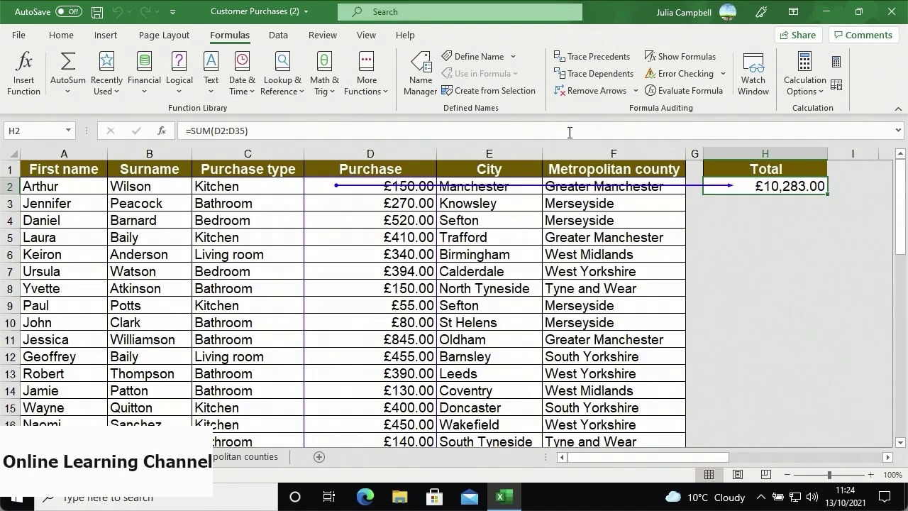
pyautogui.click(586, 105)
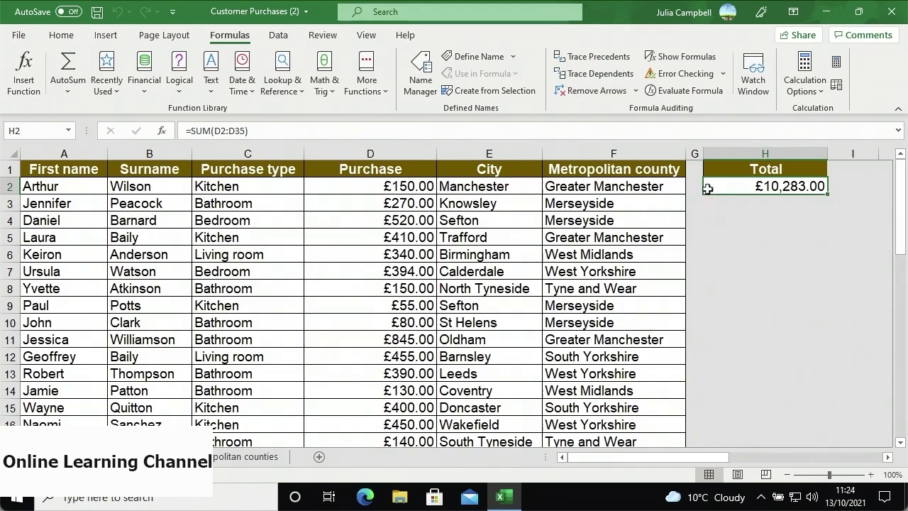
# - Copy the total formula from H2 into H3 and trace the precedents of the copy
pyautogui.hotkey('ctrl', 'c')
pyautogui.click(711, 203)
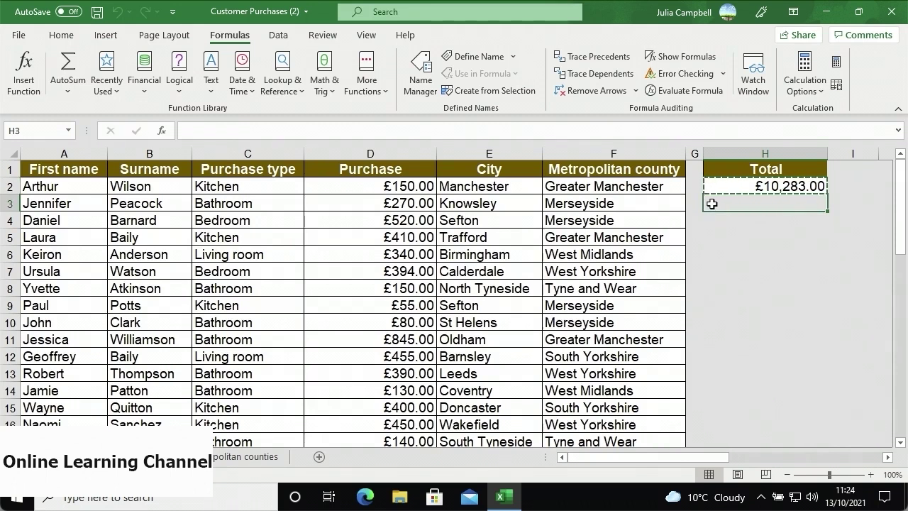
pyautogui.hotkey('ctrl', 'v')
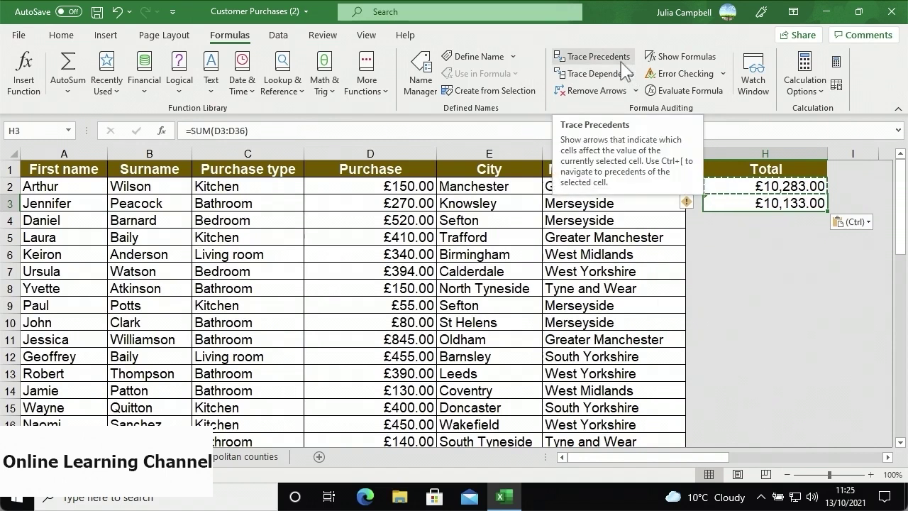
pyautogui.click(622, 63)
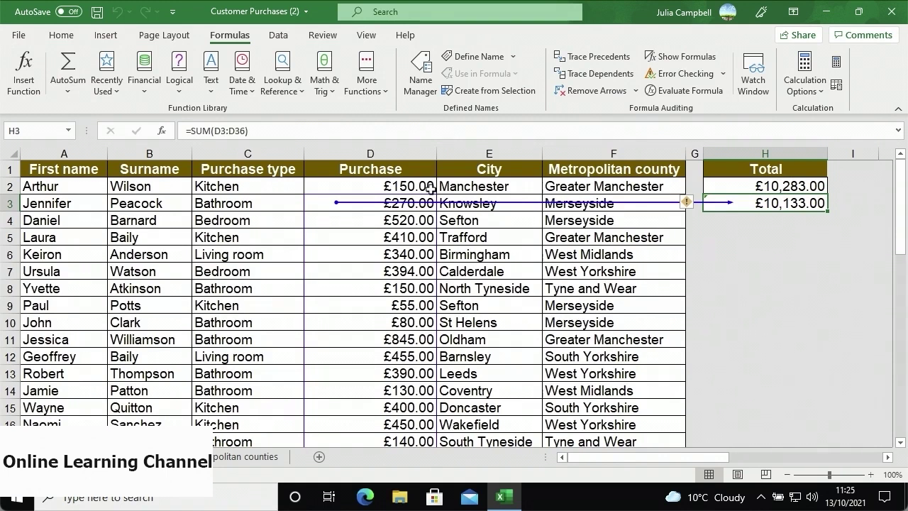
# - Check how far the range traced from H3 extends, then remove the trace arrows and clear the copied total in H3
pyautogui.scroll(-7, 388, 325)
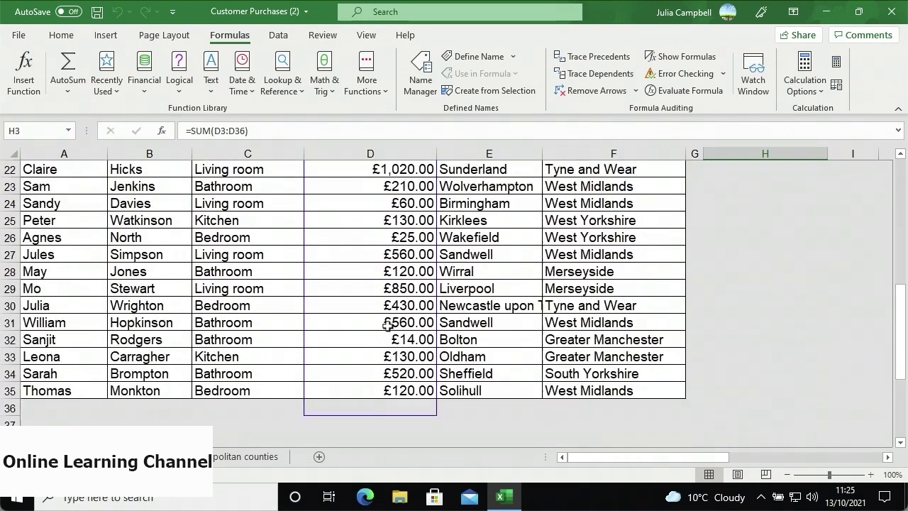
pyautogui.scroll(-1, 388, 325)
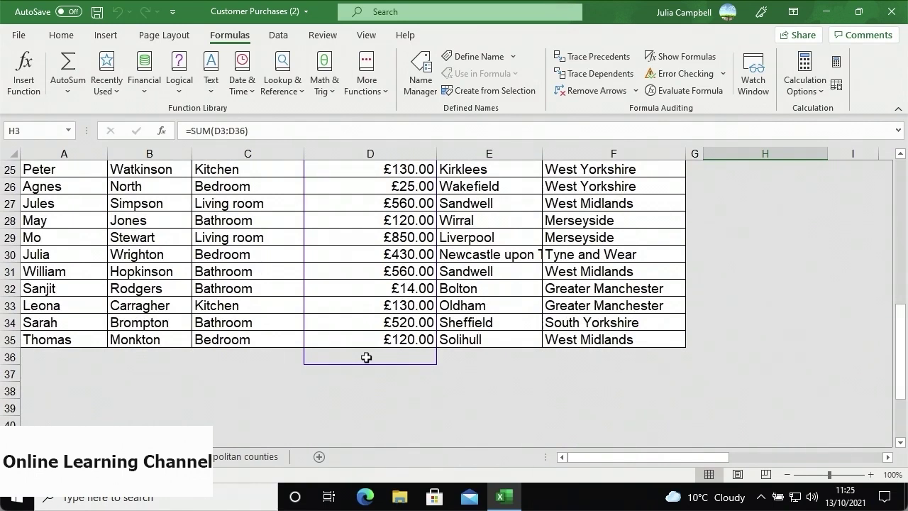
pyautogui.scroll(8, 366, 357)
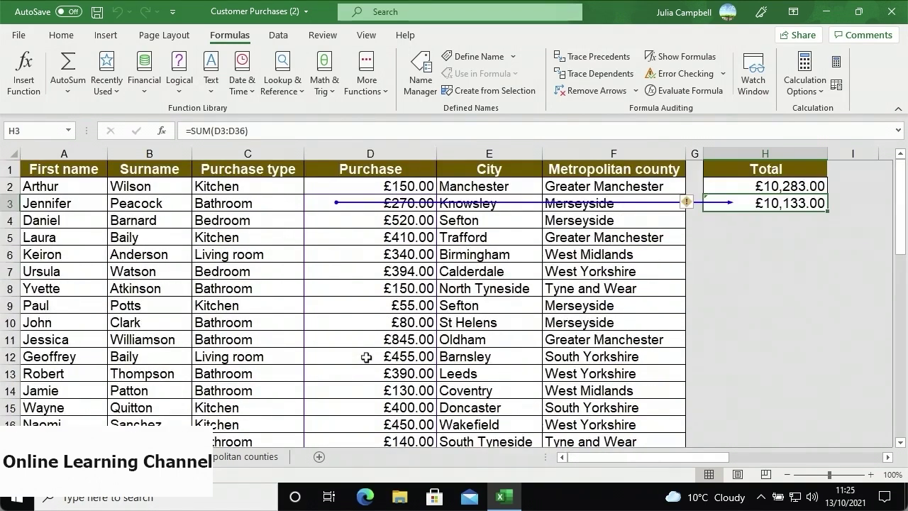
pyautogui.click(594, 98)
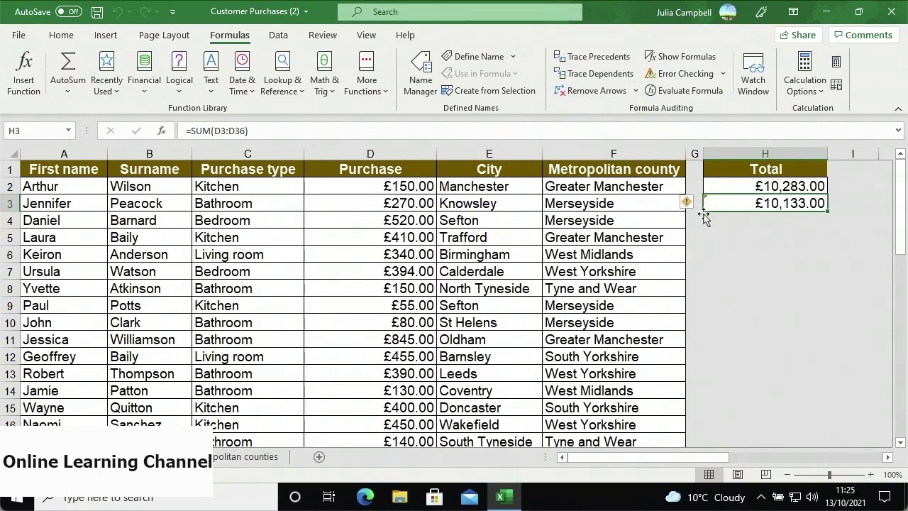
pyautogui.press('Delete')
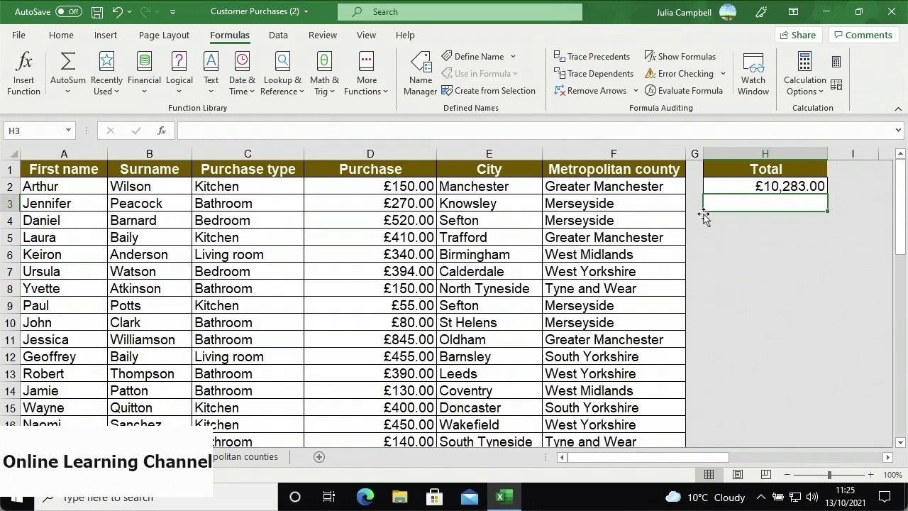
# - Trace the precedents of the lookup formula in F2 and follow the off-sheet reference to the Metropolitan counties range
pyautogui.click(668, 190)
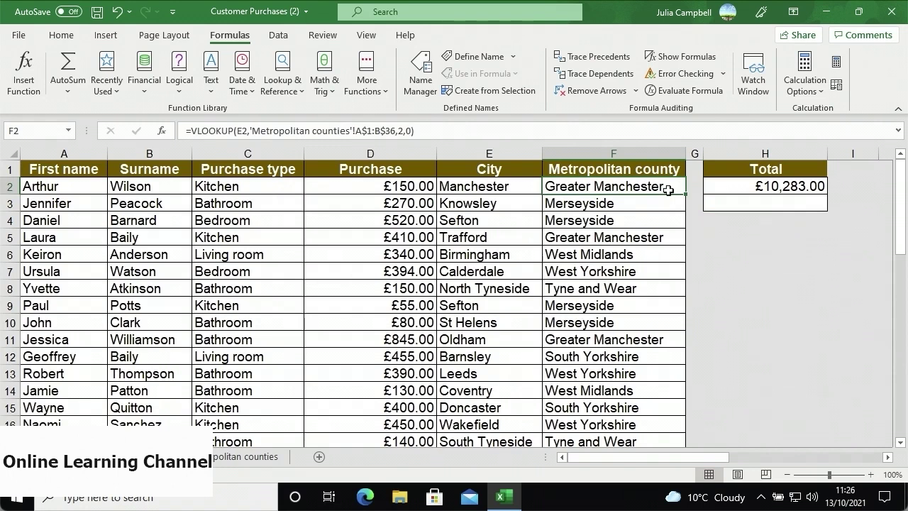
pyautogui.click(603, 58)
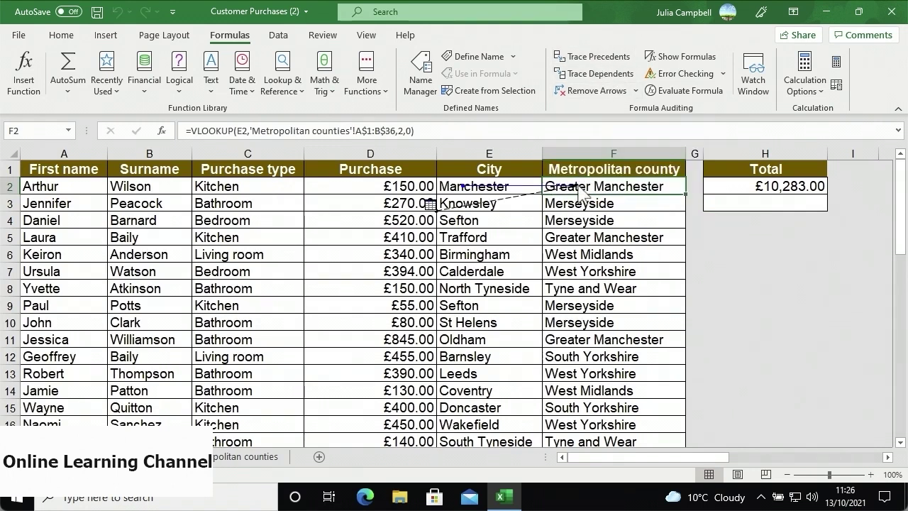
pyautogui.doubleClick(439, 209)
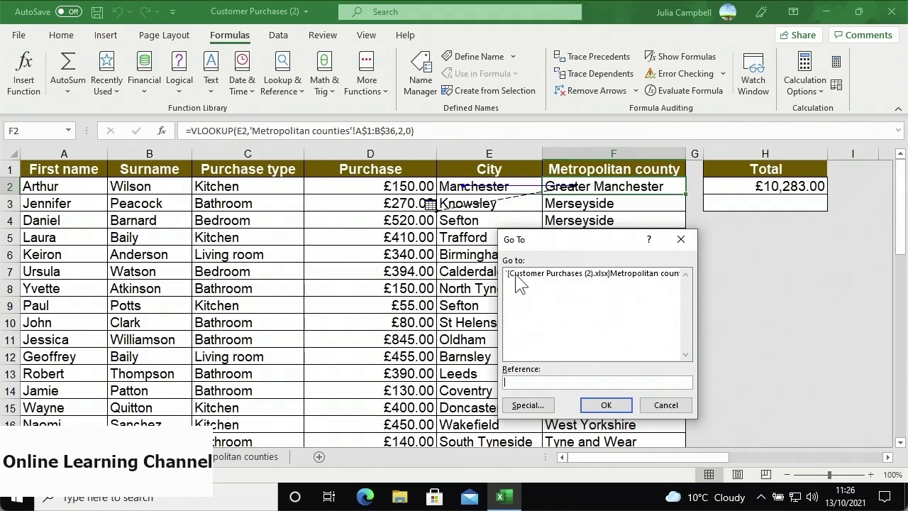
pyautogui.click(518, 276)
pyautogui.click(599, 408)
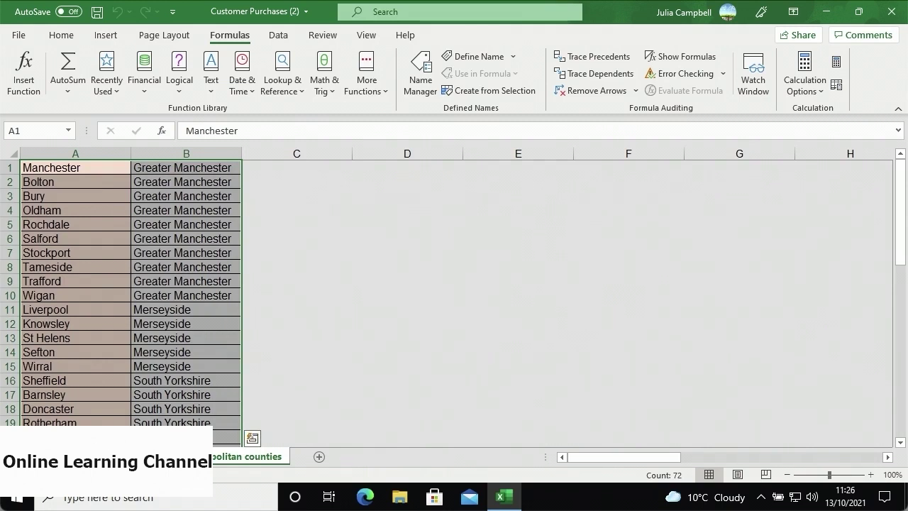
# - Return to the customer purchases sheet, remove F2's trace arrows, and review the separate options for removing precedent or dependent arrows
pyautogui.click(133, 457)
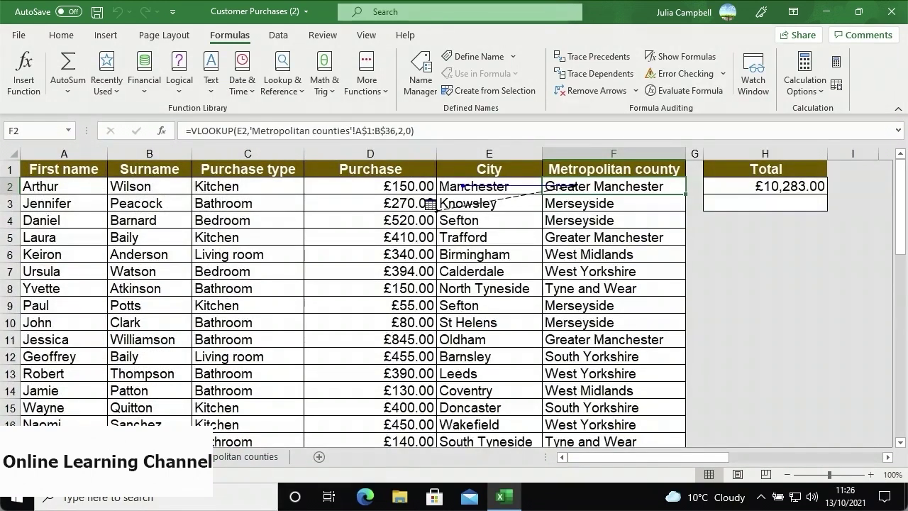
pyautogui.click(599, 92)
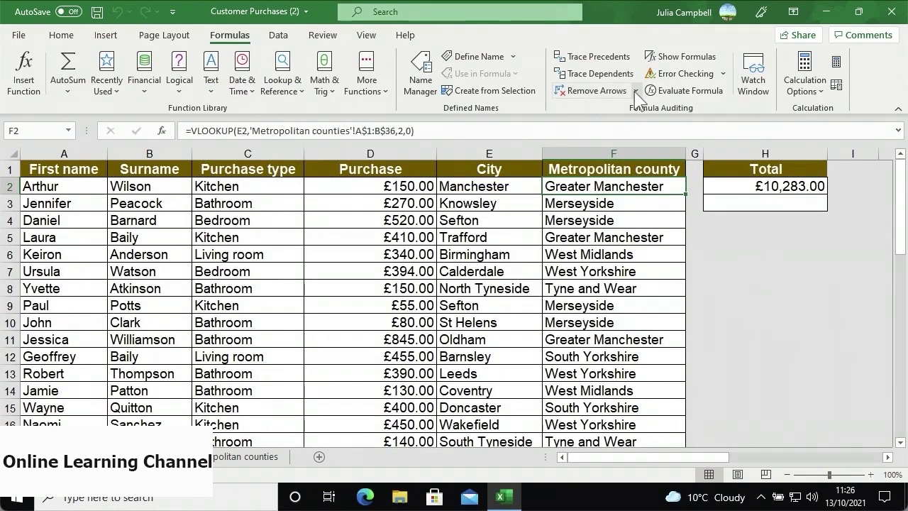
pyautogui.click(636, 91)
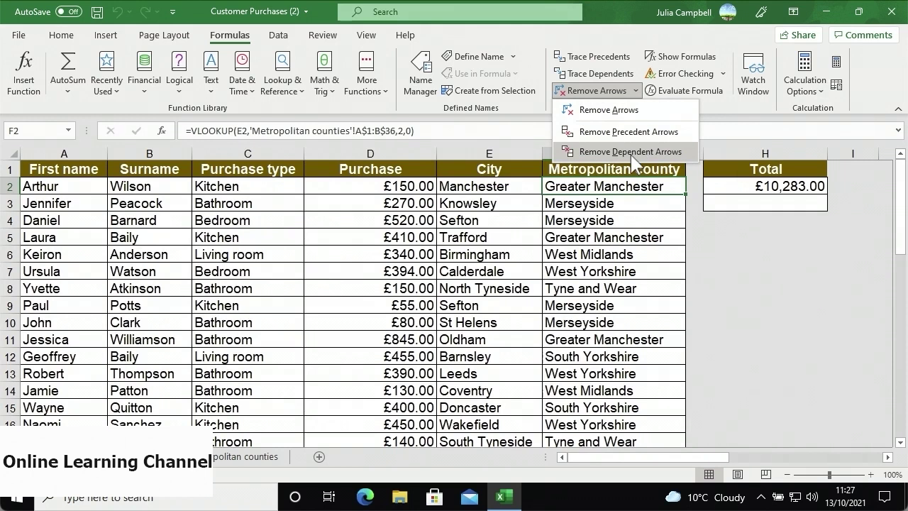
pyautogui.click(582, 202)
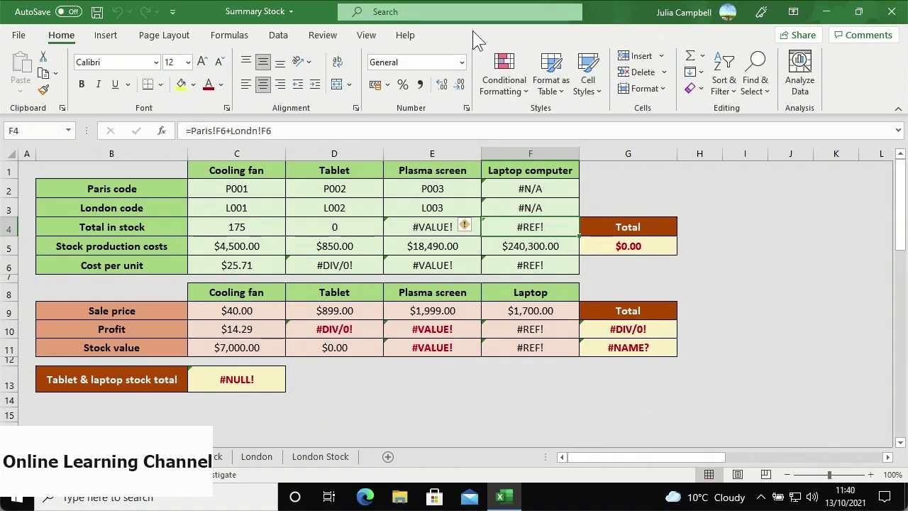
# - Run Error Checking on the Summary Stock workbook from F4, move forward to the error in E6, and go back to D6
pyautogui.click(234, 37)
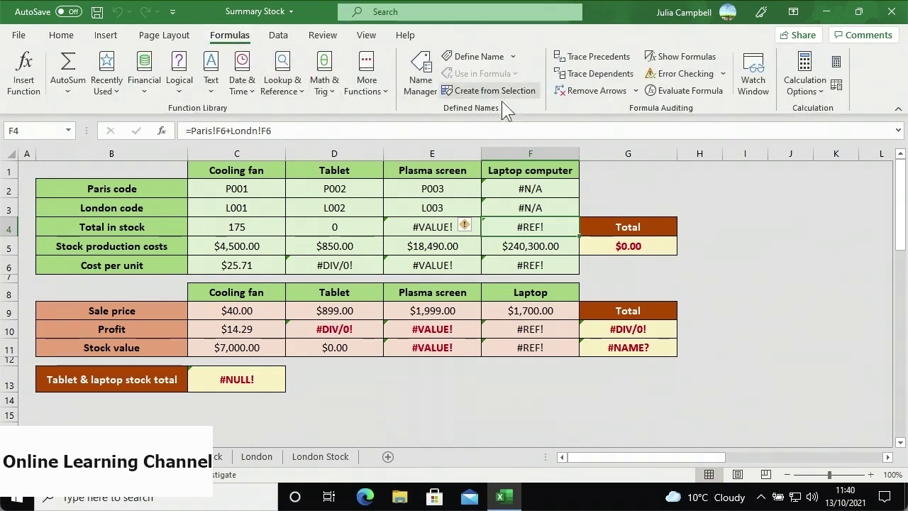
pyautogui.click(666, 78)
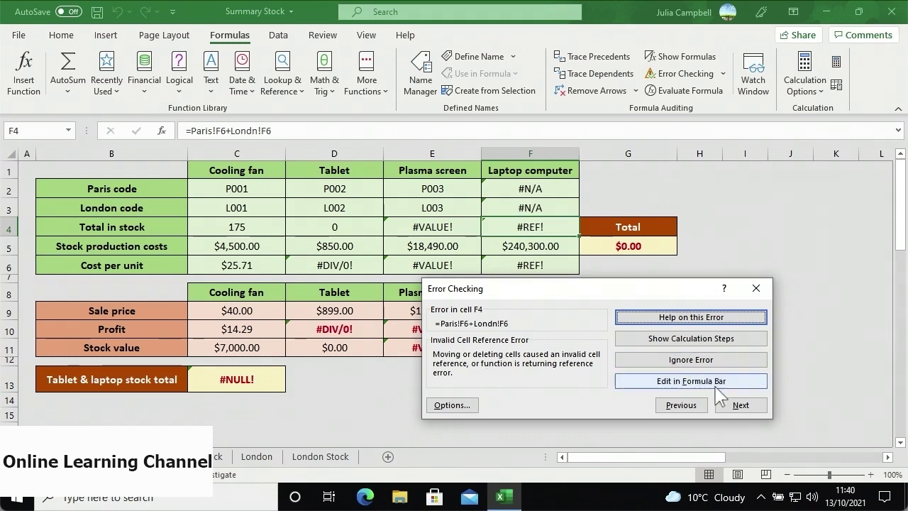
pyautogui.click(730, 407)
pyautogui.click(730, 407)
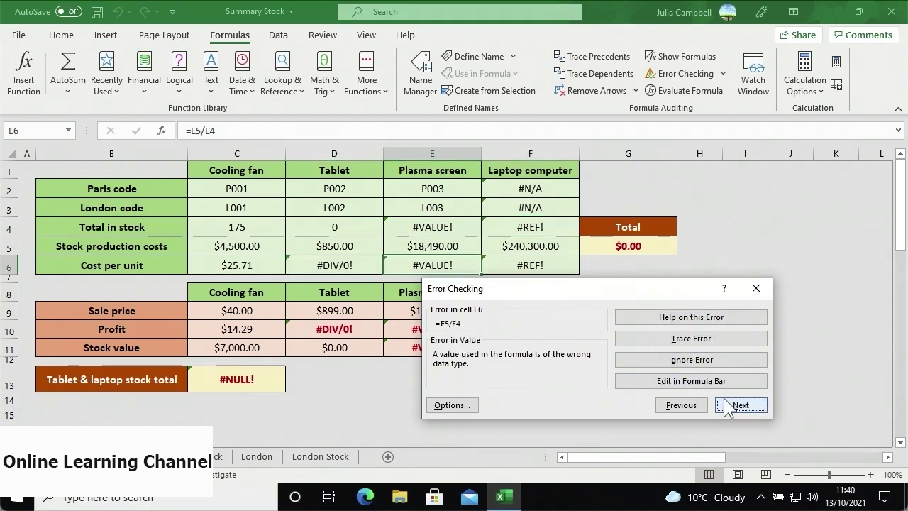
pyautogui.click(701, 404)
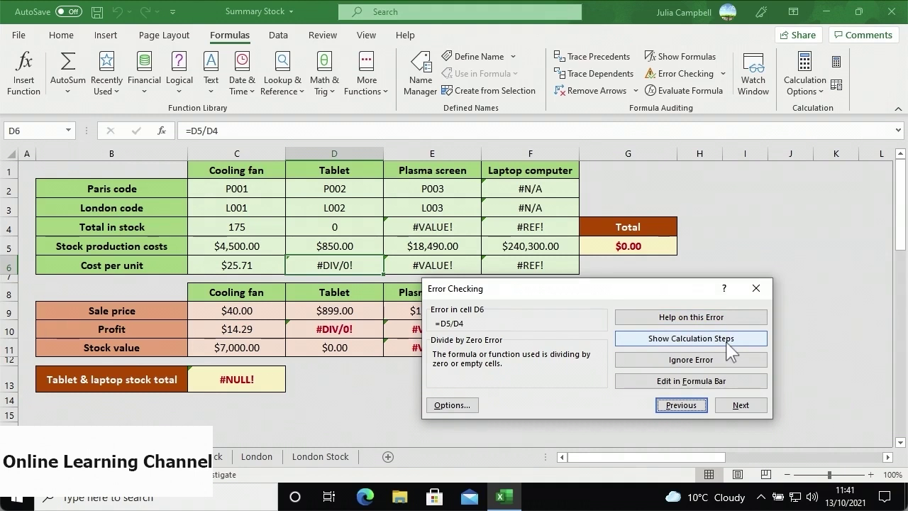
# - Open D6's formula for editing from Error Checking, close the checker, leave the formula, and inspect the tablet stock formula in D4
pyautogui.click(720, 383)
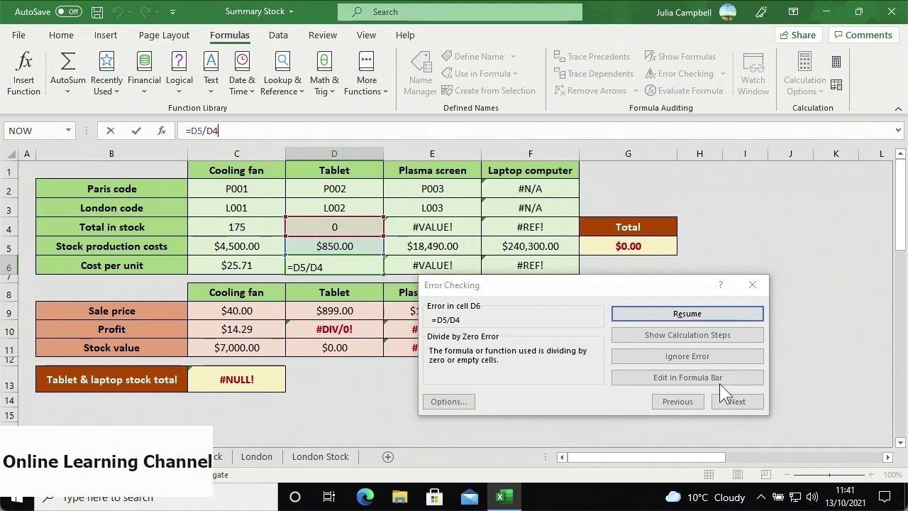
pyautogui.click(752, 285)
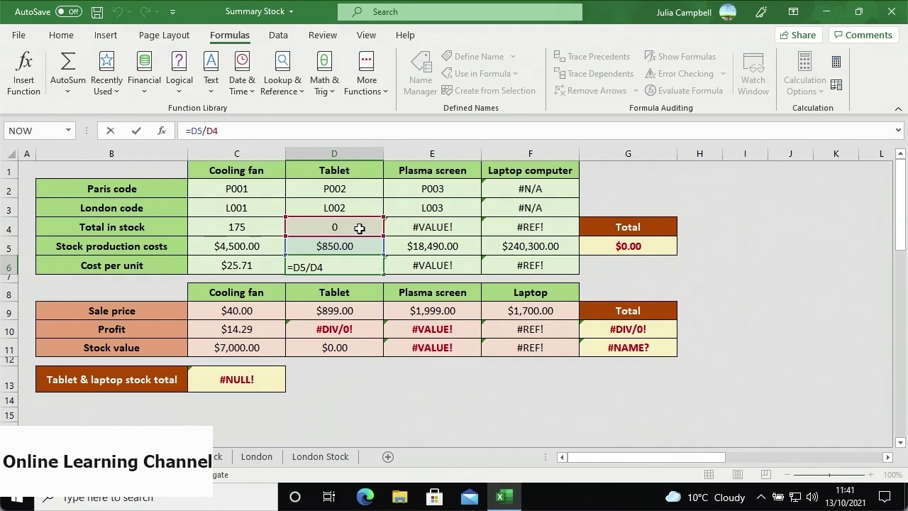
pyautogui.press('Return')
pyautogui.click(359, 228)
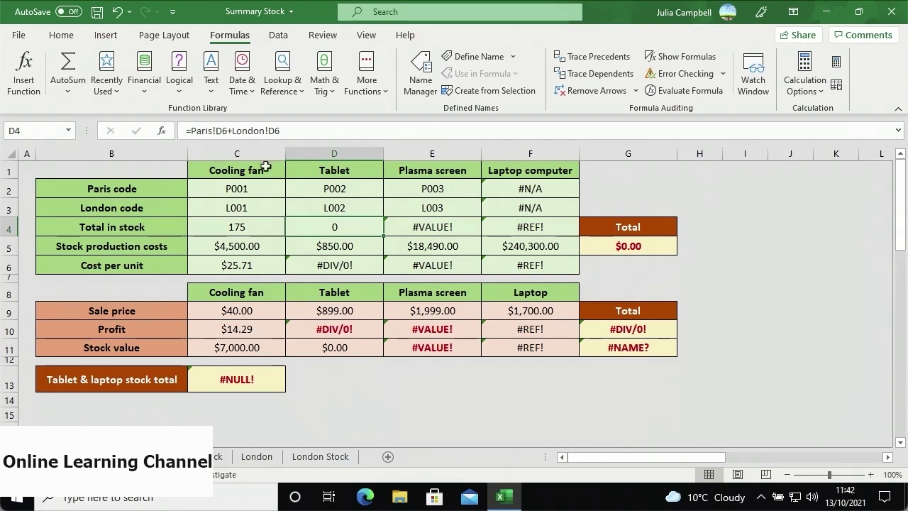
# - Evaluate the plasma screen's cost-per-unit formula in E6 one reference at a time through to its final result
pyautogui.click(405, 264)
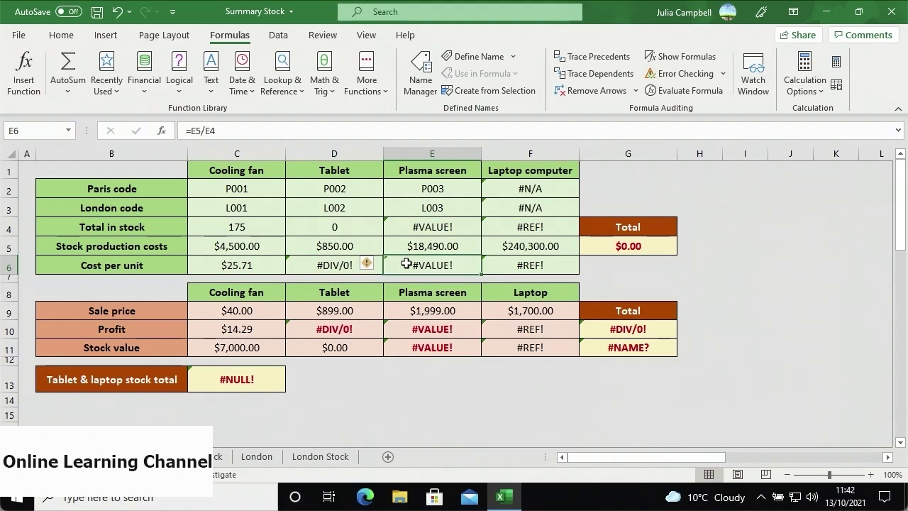
pyautogui.click(667, 96)
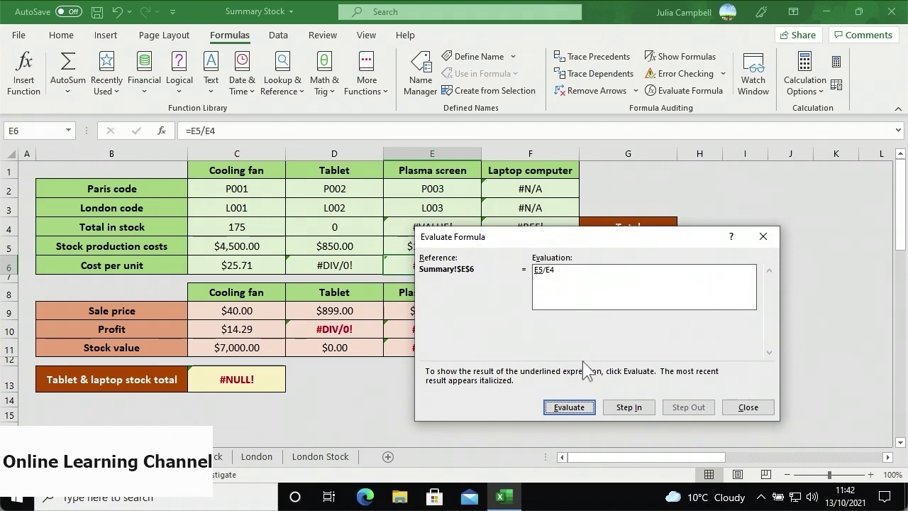
pyautogui.click(576, 417)
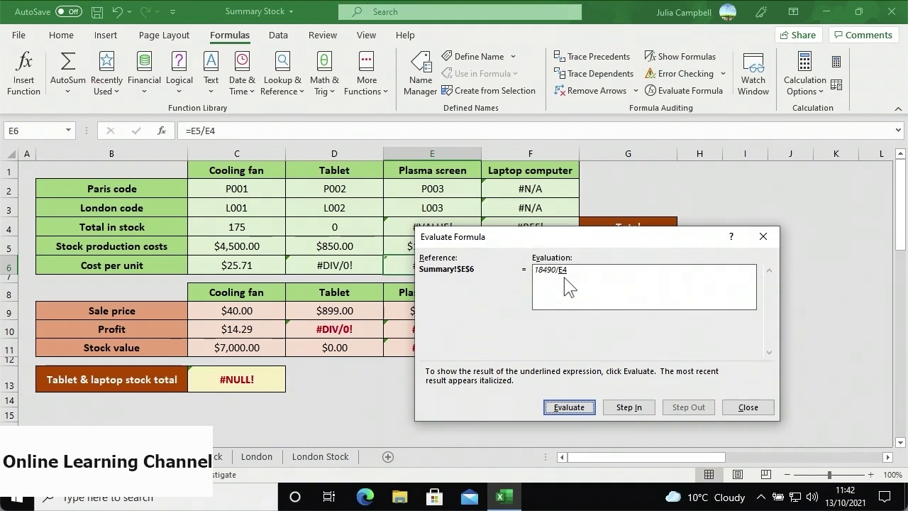
pyautogui.click(553, 409)
pyautogui.click(553, 408)
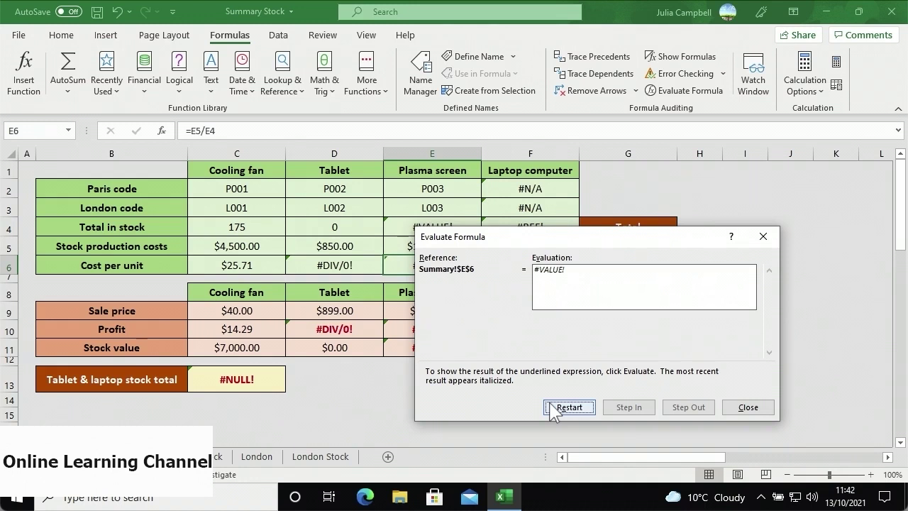
# - Restart the evaluation of E6, step into E4, London!E6 and 'London Stock'!E7 to locate the error's source, and close the evaluation
pyautogui.click(552, 409)
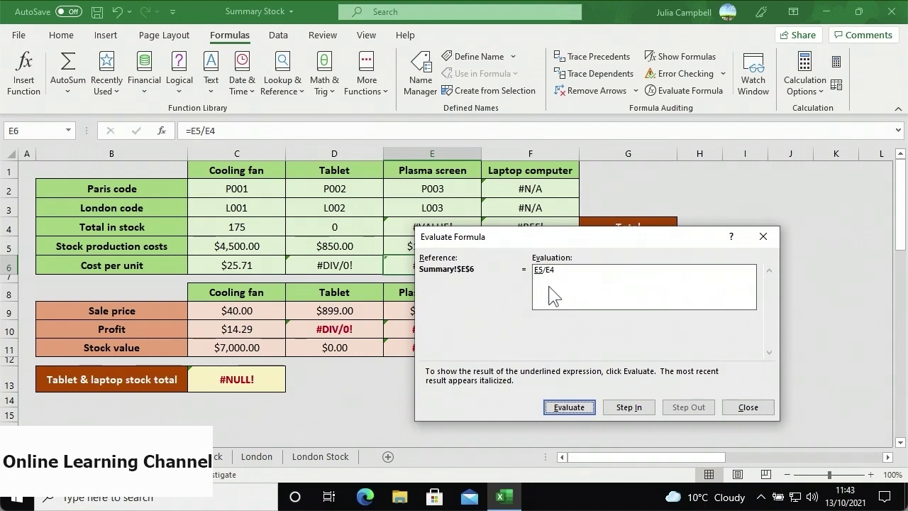
pyautogui.click(552, 412)
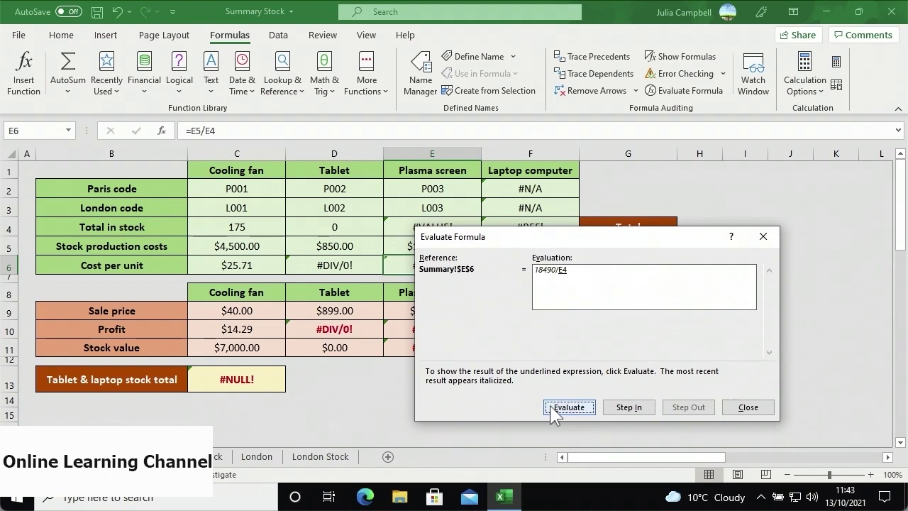
pyautogui.click(614, 411)
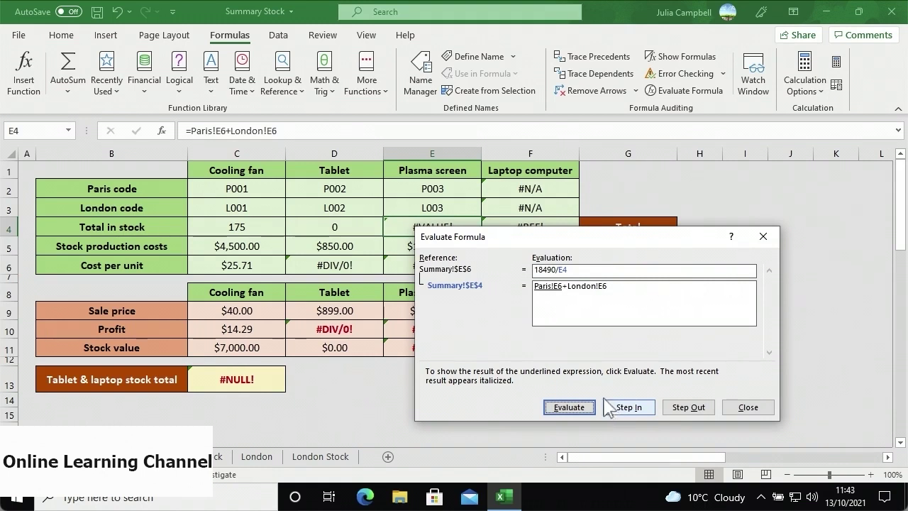
pyautogui.click(569, 407)
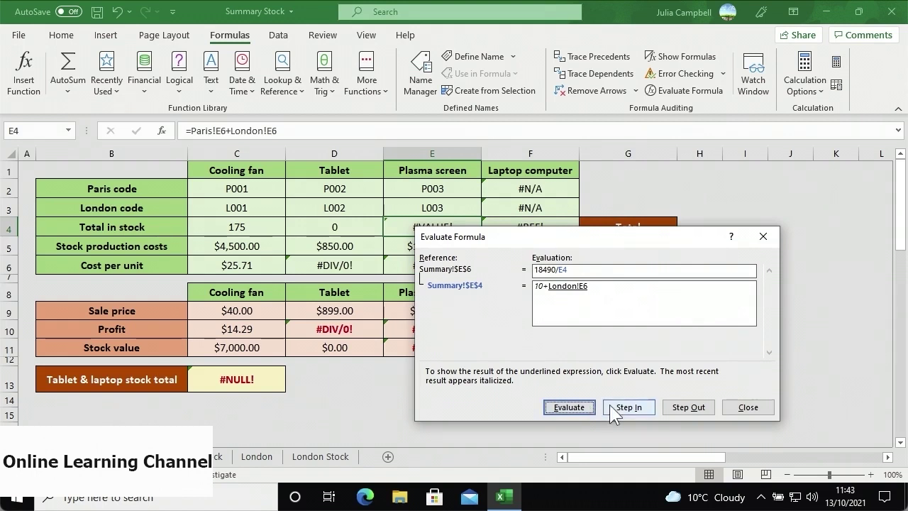
pyautogui.click(610, 408)
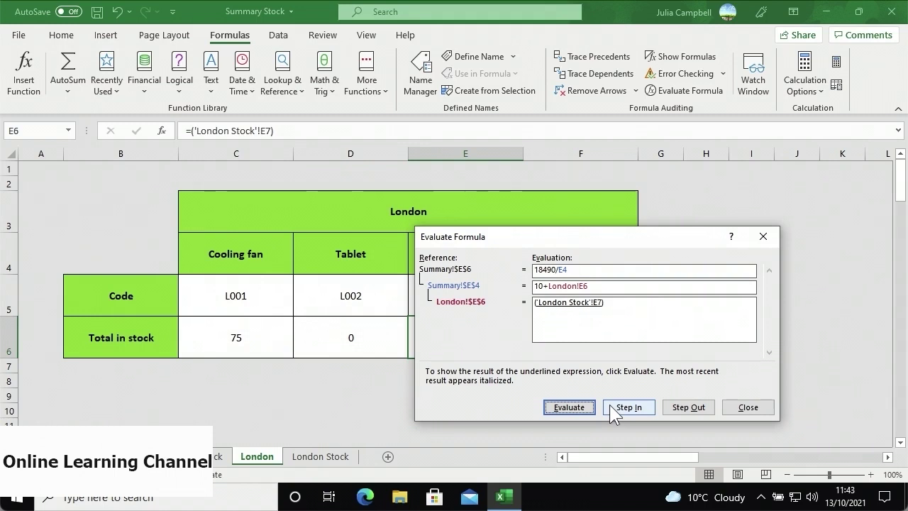
pyautogui.click(610, 406)
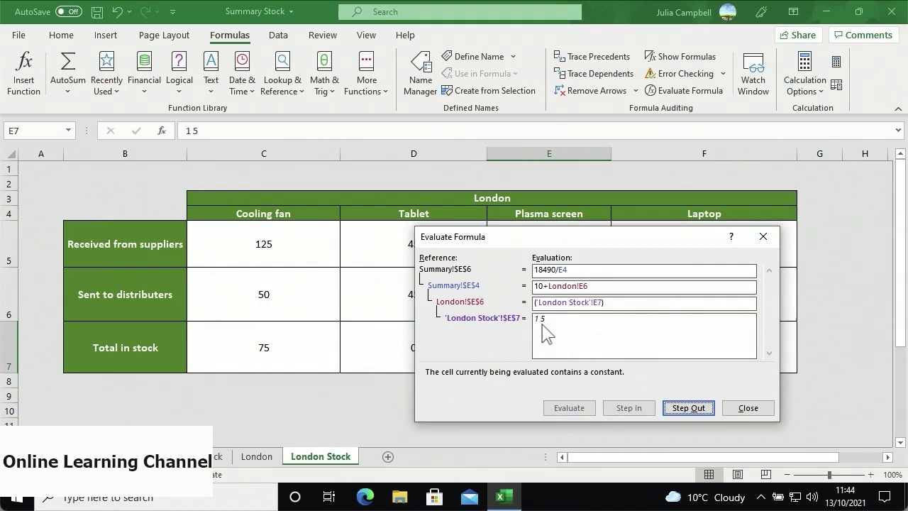
pyautogui.moveTo(564, 243); pyautogui.dragTo(257, 235)
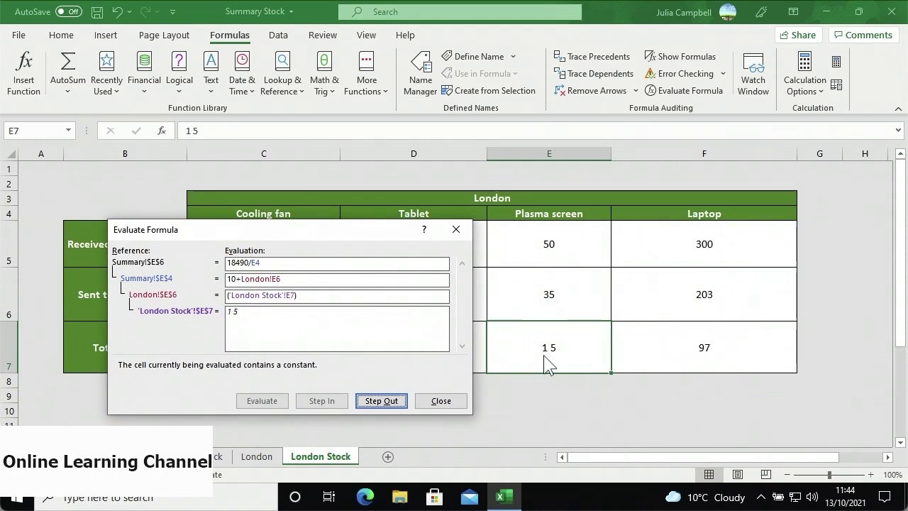
pyautogui.click(460, 401)
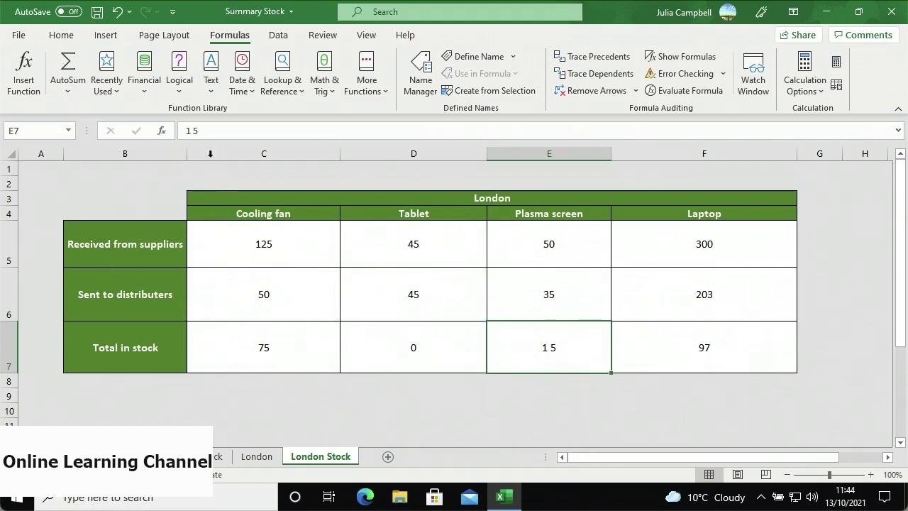
# - Correct the plasma screen's total in stock in E7 of London Stock to 15 and check the cost per unit in E6 of the summary
pyautogui.click(194, 131)
pyautogui.press('BackSpace')
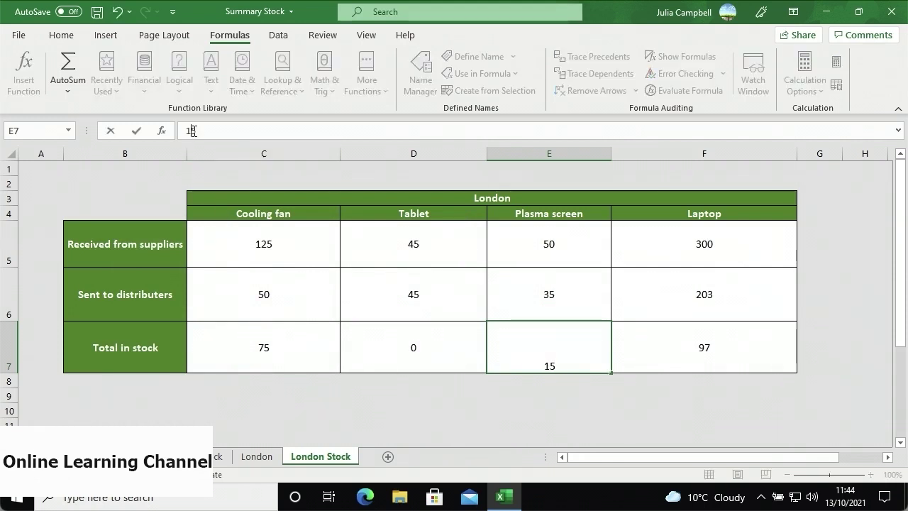
pyautogui.click(207, 234)
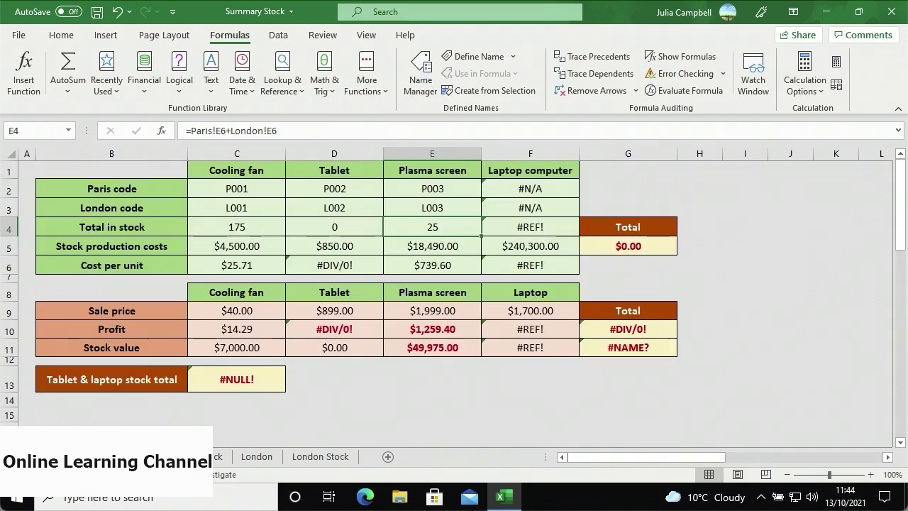
pyautogui.click(406, 265)
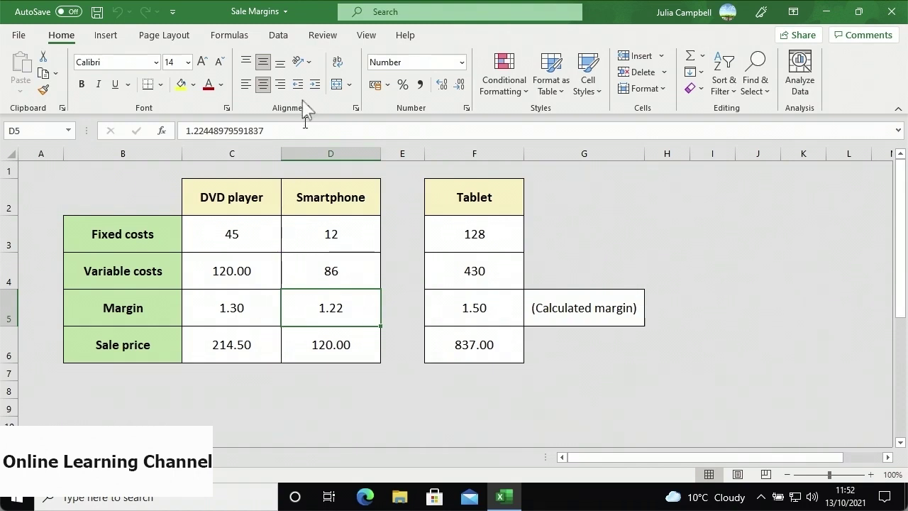
# - Start a Goal Seek with the DVD player's sale price in C6 as the set cell
pyautogui.click(286, 40)
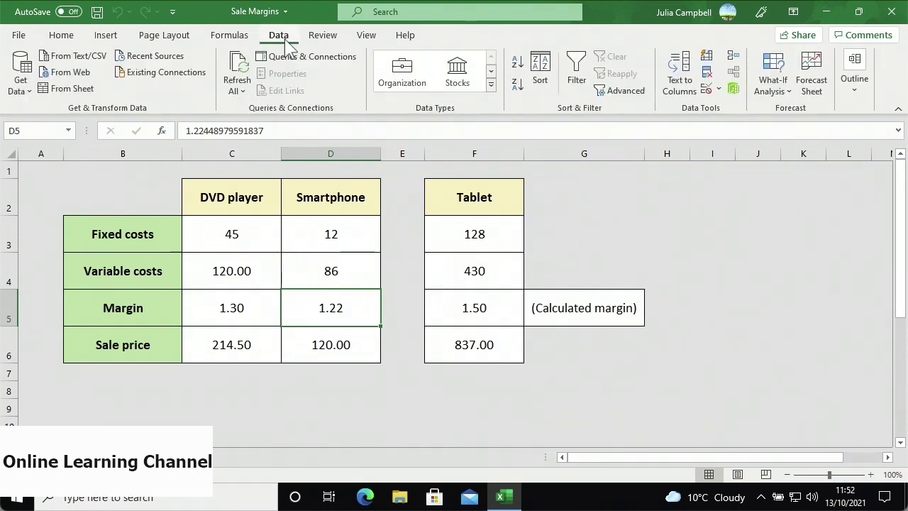
pyautogui.click(770, 94)
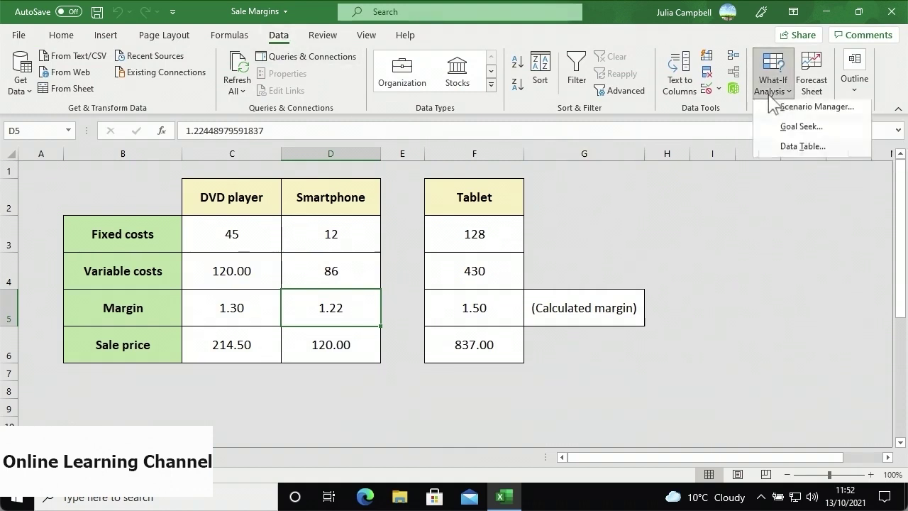
pyautogui.click(766, 129)
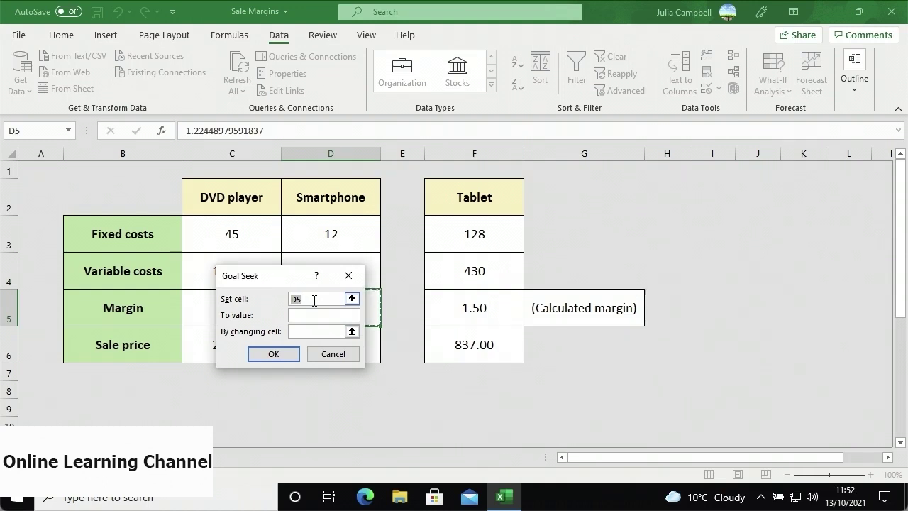
pyautogui.click(350, 299)
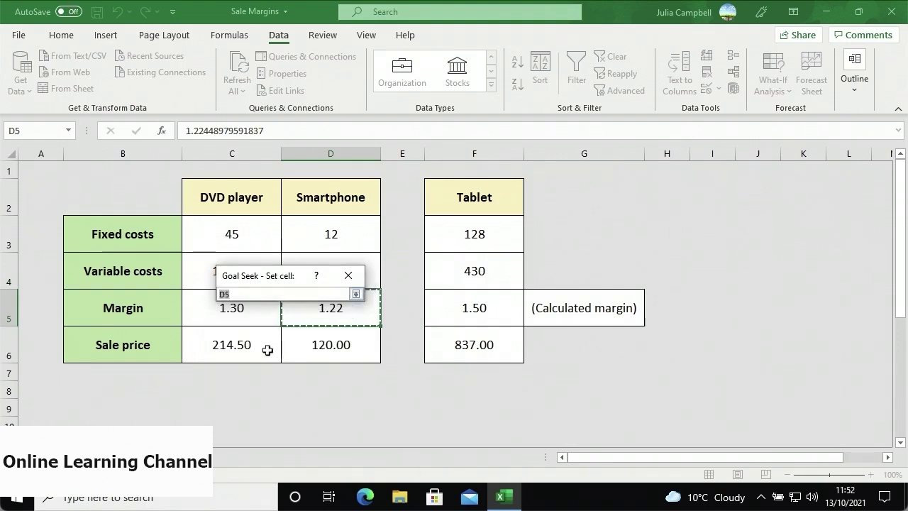
pyautogui.click(267, 349)
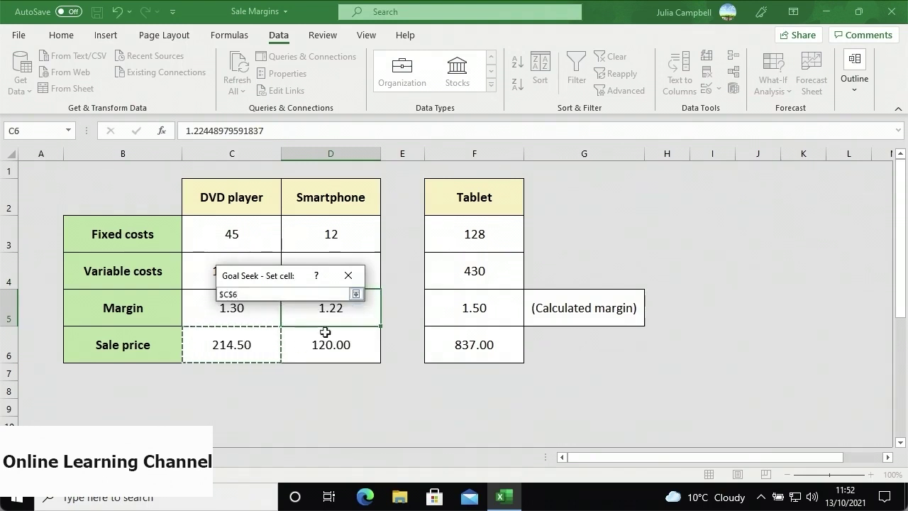
pyautogui.click(356, 294)
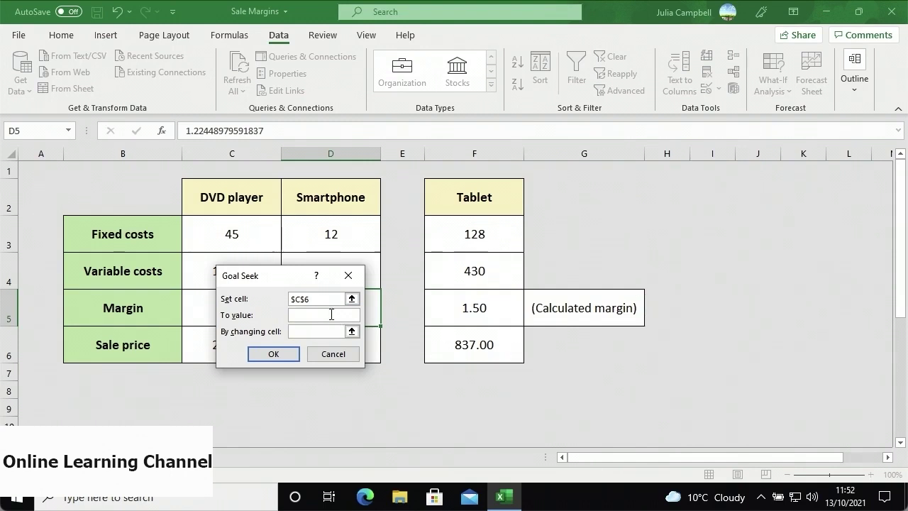
# - Seek a DVD player sale price of 200 by changing the margin in C5, and accept the solution
pyautogui.write('200')
pyautogui.click(352, 331)
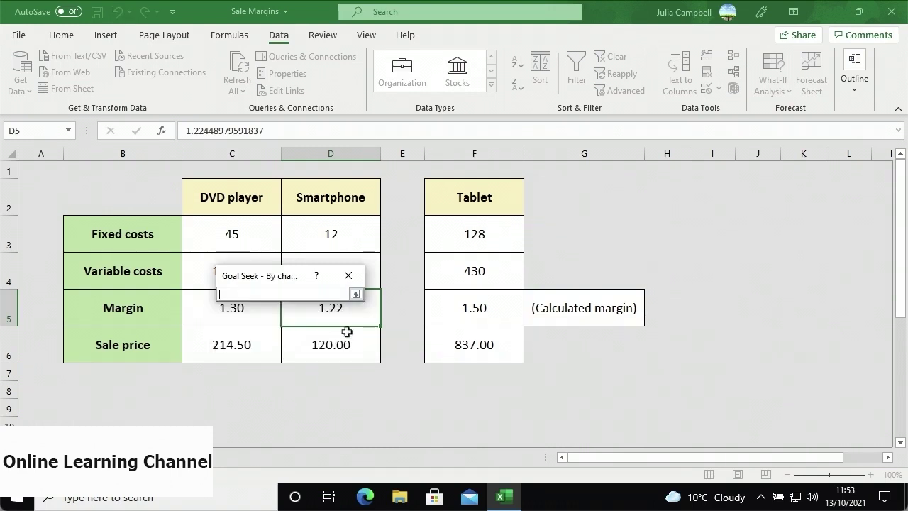
pyautogui.click(273, 320)
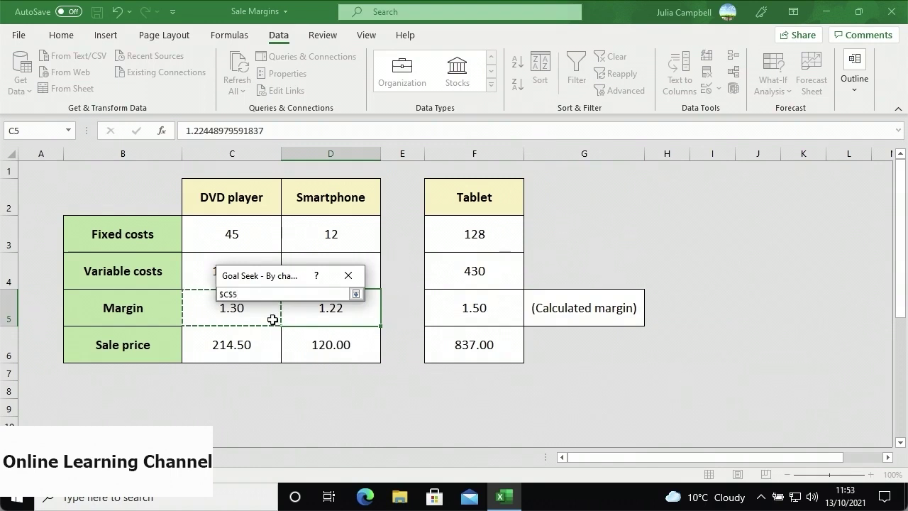
pyautogui.click(356, 293)
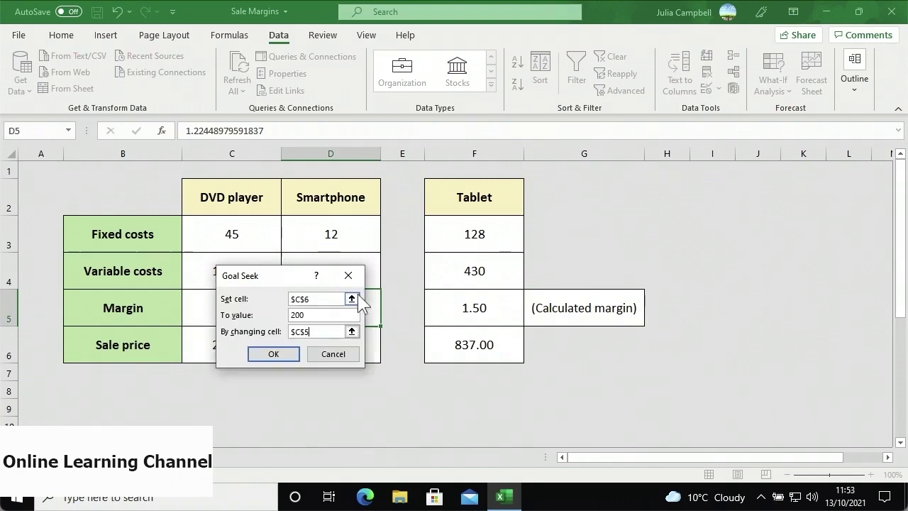
pyautogui.click(288, 356)
pyautogui.moveTo(290, 278); pyautogui.dragTo(397, 280)
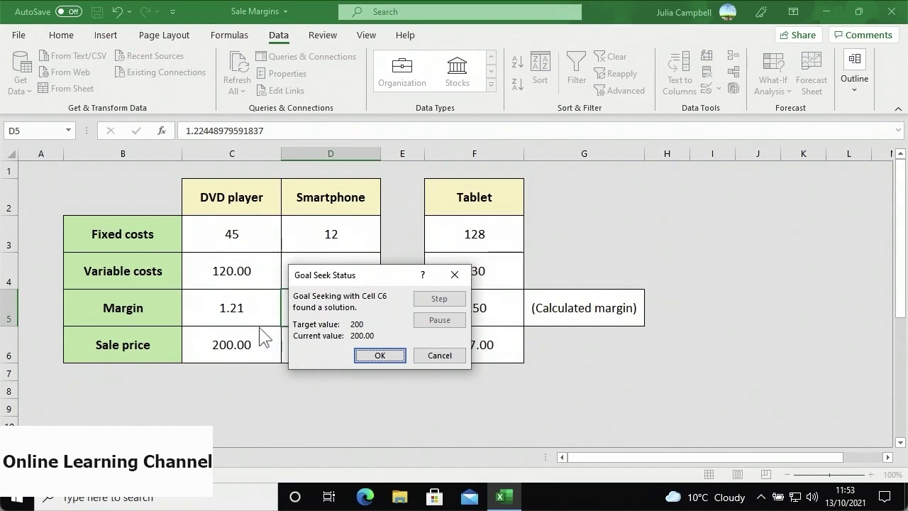
pyautogui.click(379, 356)
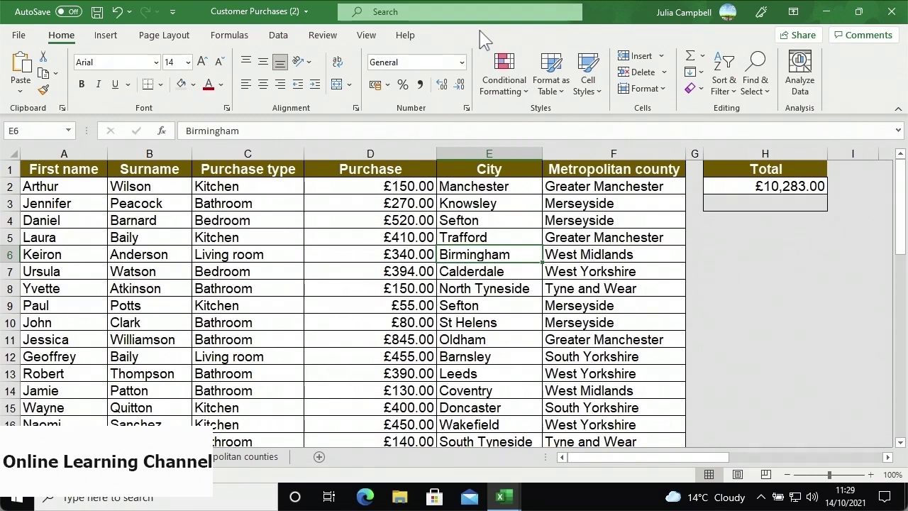
# - Open the Watch Window in the Customer Purchases workbook, dock it above the worksheet and enlarge it
pyautogui.click(233, 37)
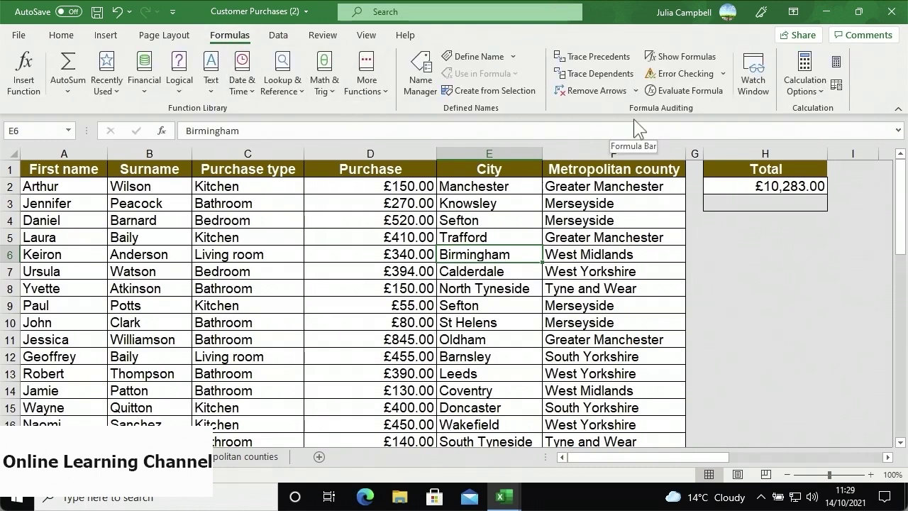
pyautogui.click(741, 101)
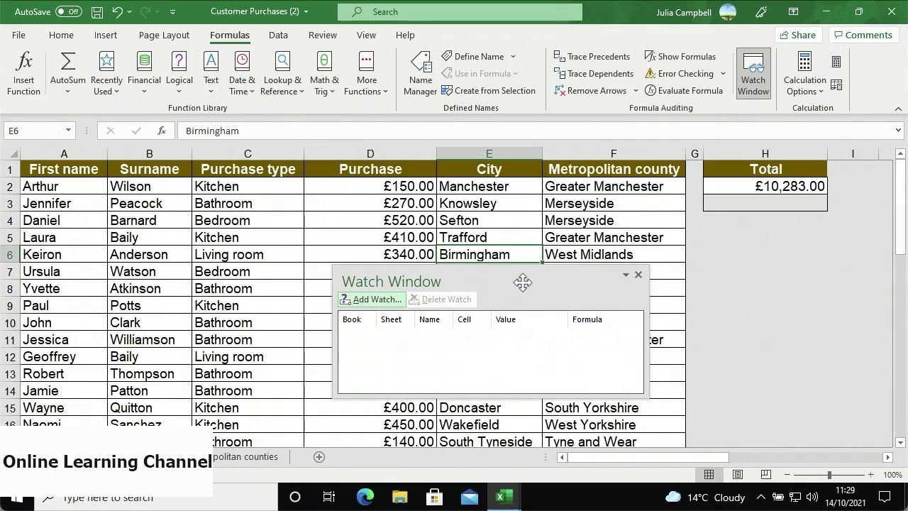
pyautogui.moveTo(523, 283); pyautogui.dragTo(270, 221)
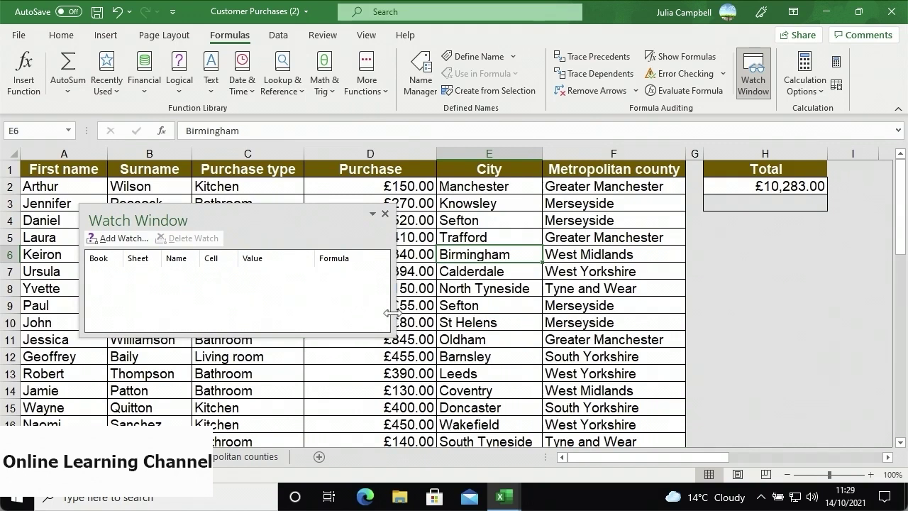
pyautogui.moveTo(392, 313); pyautogui.dragTo(397, 331)
pyautogui.moveTo(315, 223); pyautogui.dragTo(448, 122)
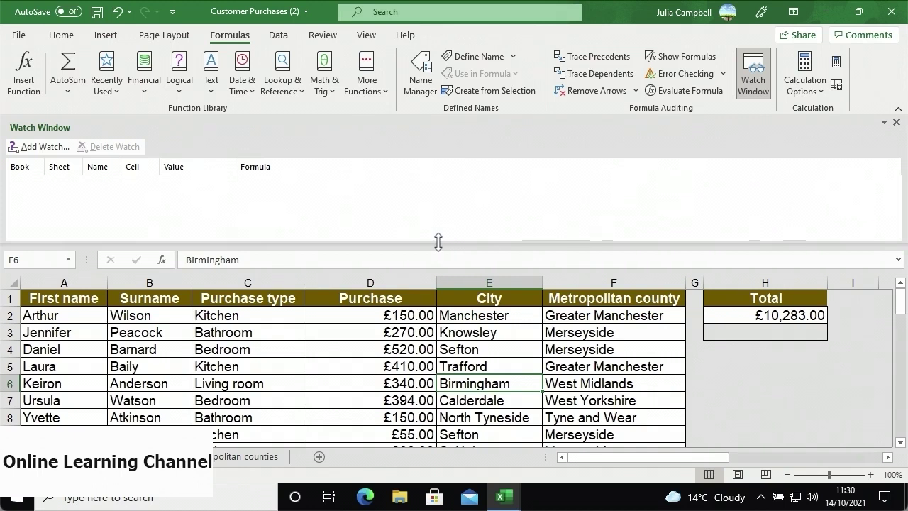
pyautogui.moveTo(438, 242); pyautogui.dragTo(431, 276)
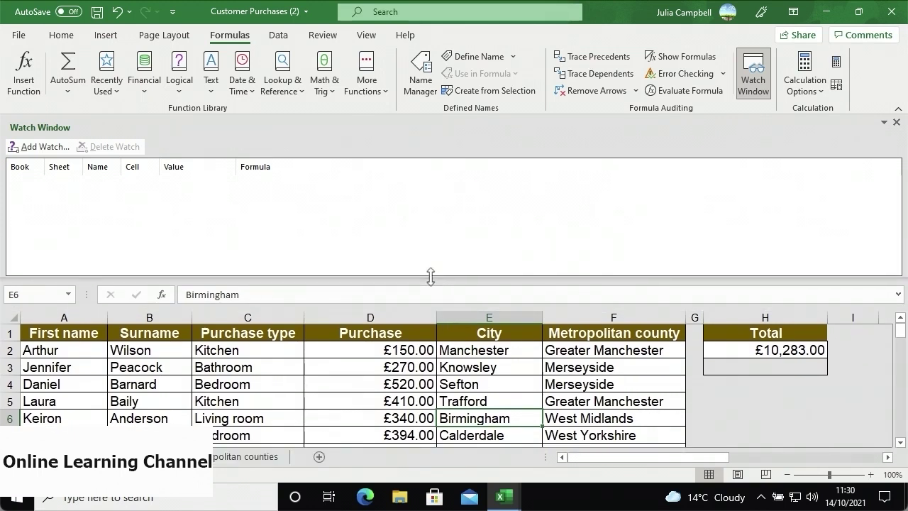
pyautogui.click(884, 123)
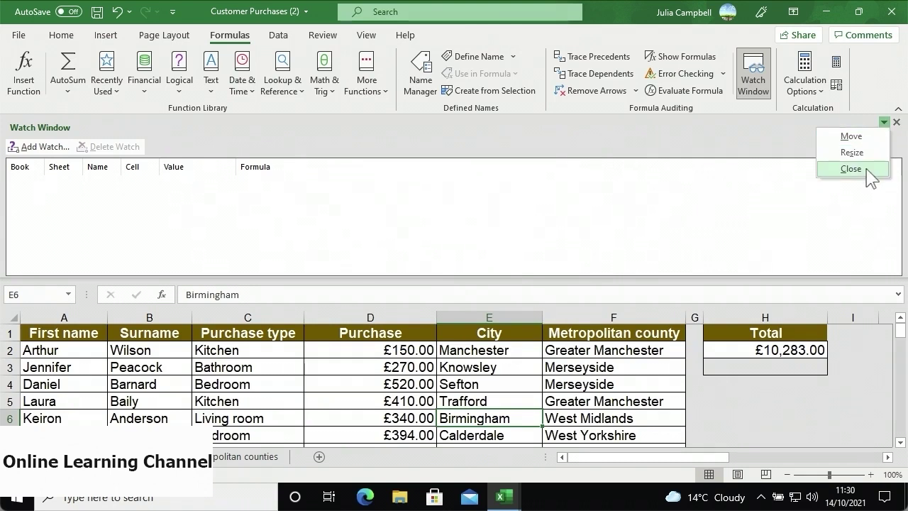
pyautogui.click(792, 142)
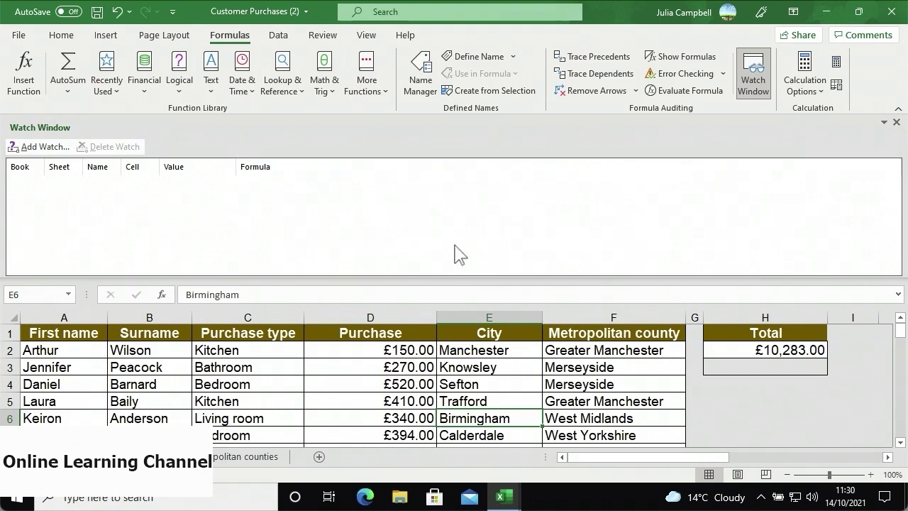
# - Add a watch on the purchase total in H2 of the Customer purchases sheet
pyautogui.click(59, 151)
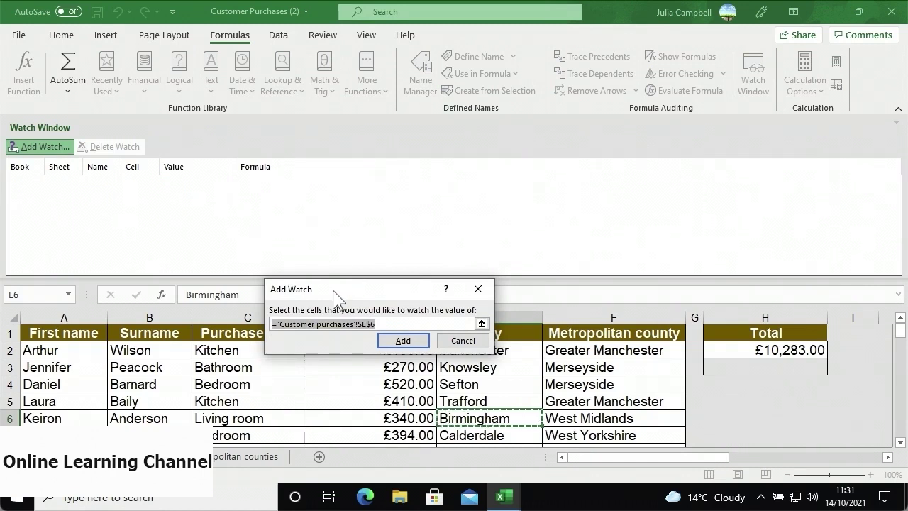
pyautogui.click(715, 350)
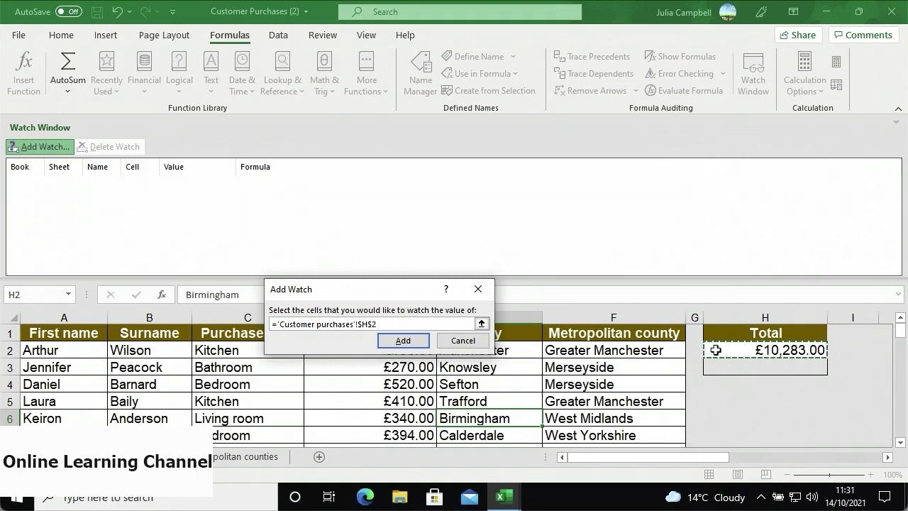
pyautogui.click(403, 340)
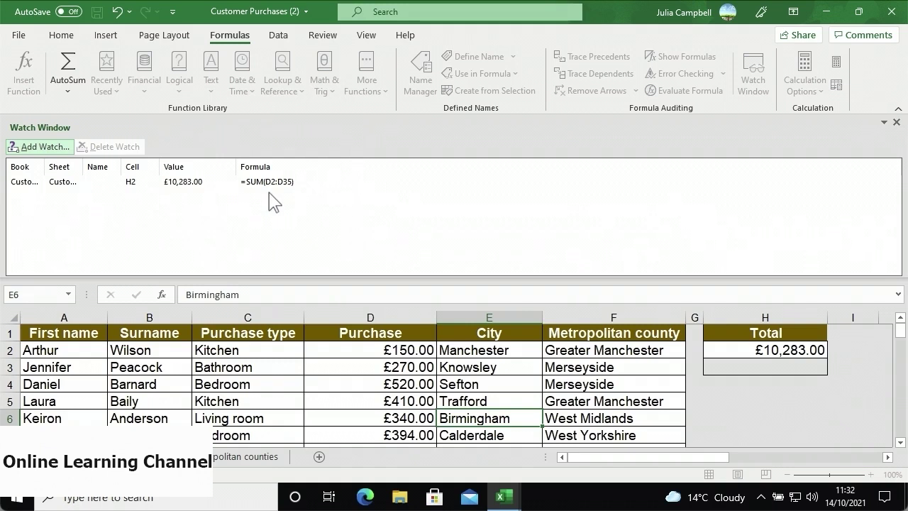
# - Switch to the Paris-Berlin workbook, then close and reopen the Watch Window there
pyautogui.moveTo(502, 494)
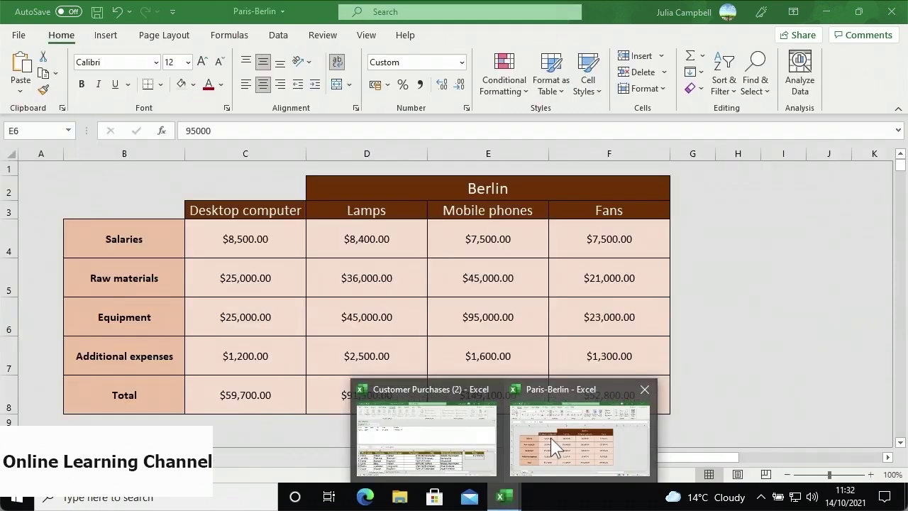
pyautogui.click(551, 439)
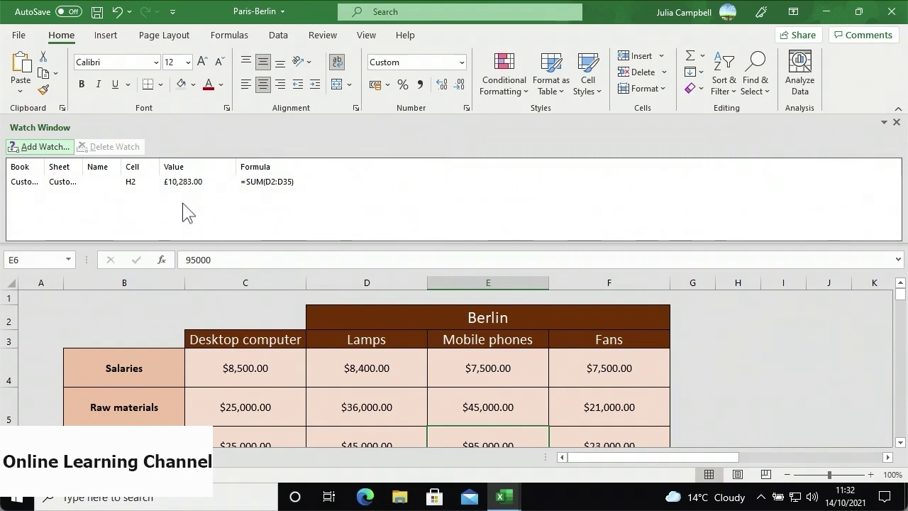
pyautogui.click(895, 122)
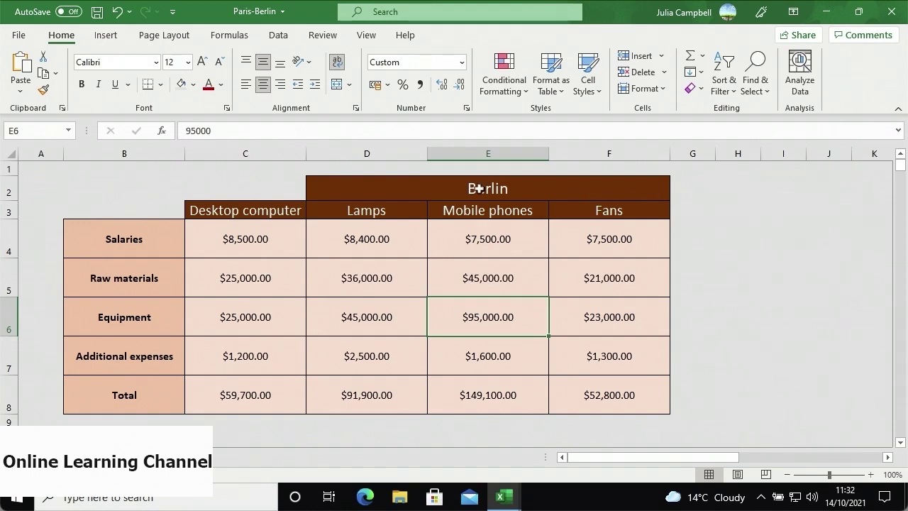
pyautogui.click(229, 35)
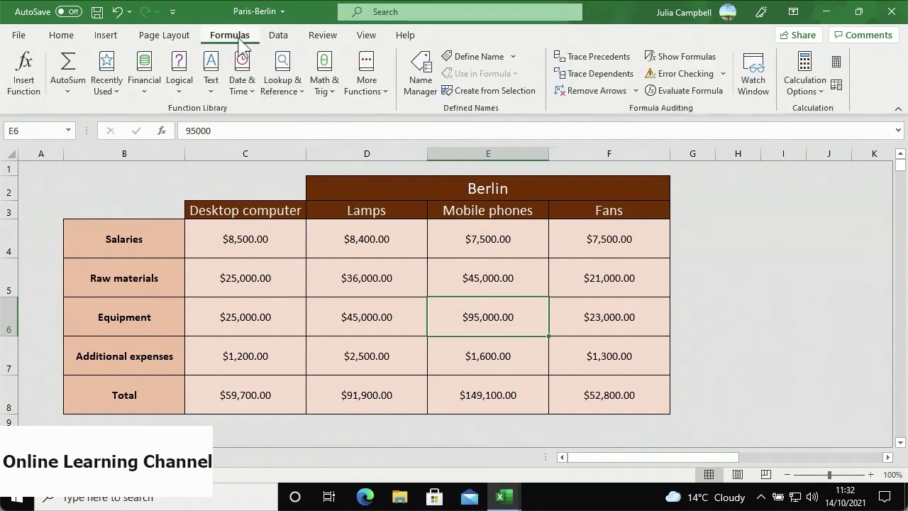
pyautogui.click(752, 100)
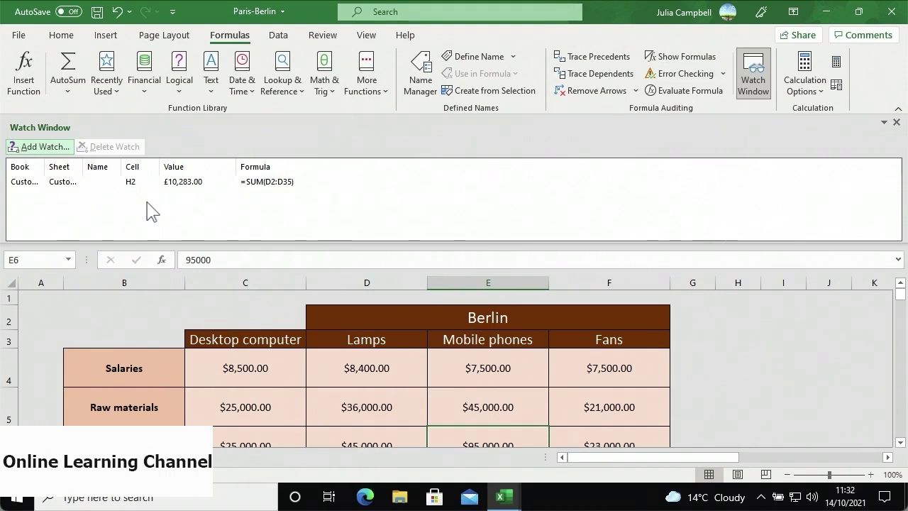
# - Delete the watch on H2 and close the Watch Window
pyautogui.click(131, 182)
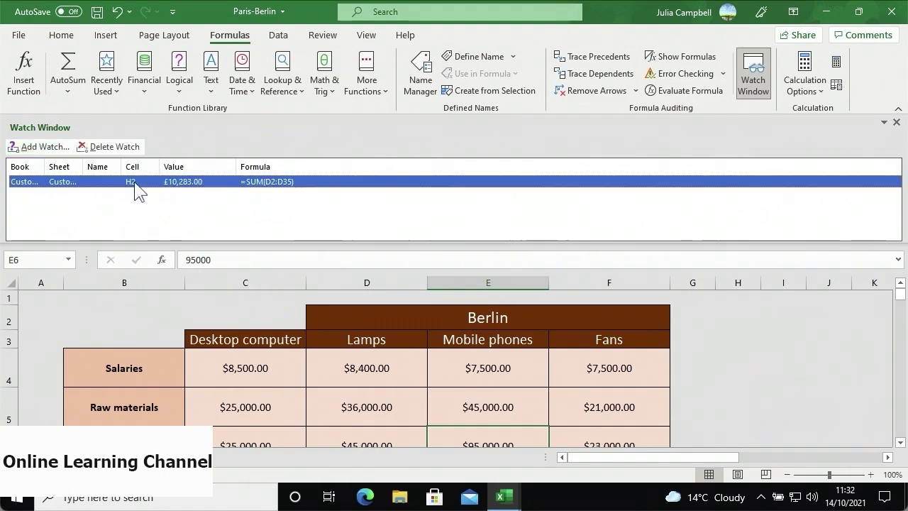
pyautogui.click(114, 147)
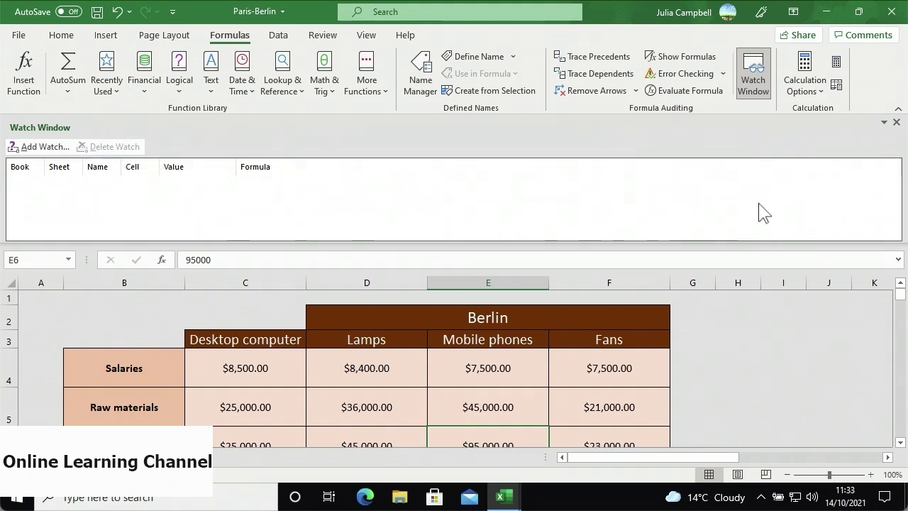
pyautogui.click(896, 122)
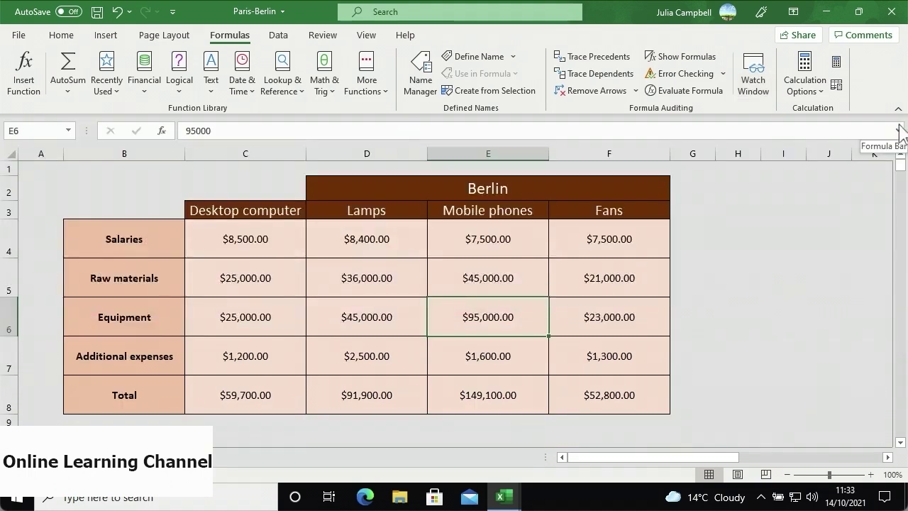